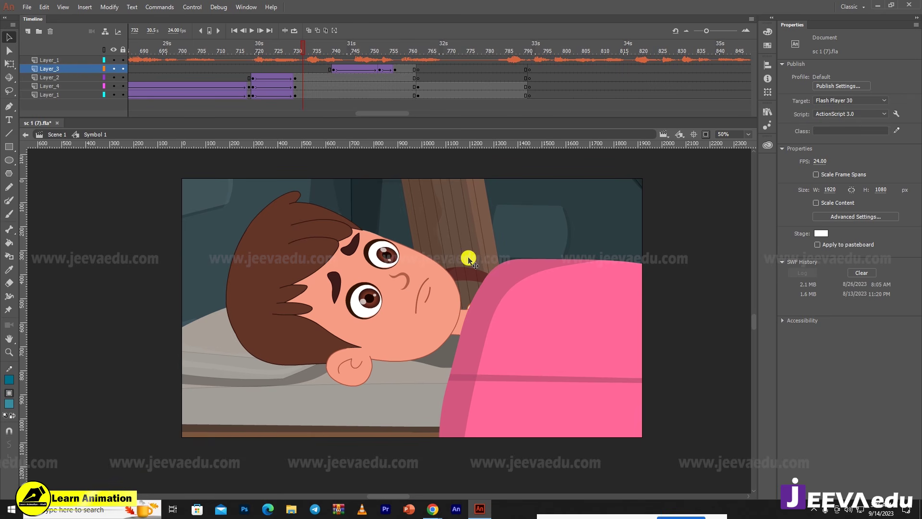
- Play the bed scene's timeline past its last keyframes and scrub back to frame 736 to review the shot
{"action": "left_click", "coordinate": [527, 72]}
{"action": "key", "text": "Return"}
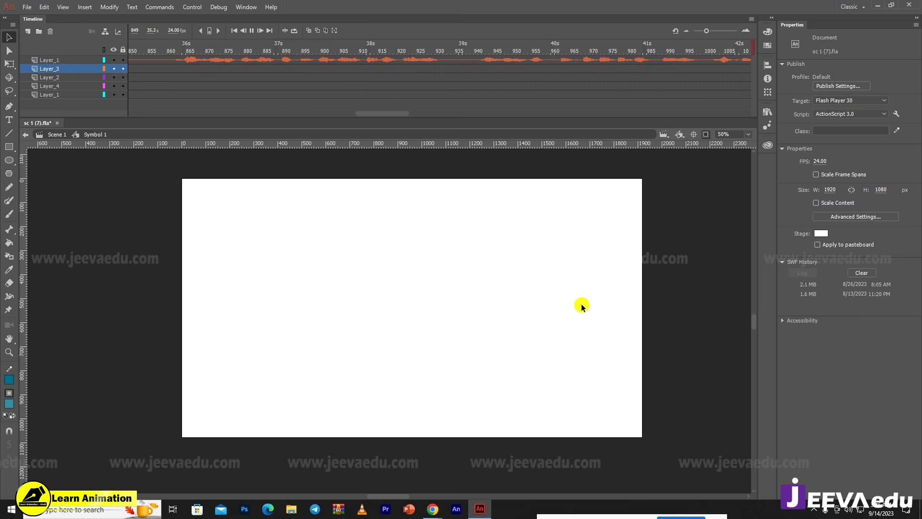
{"action": "left_click_drag", "start_coordinate": [454, 116], "coordinate": [404, 118]}
{"action": "left_click", "coordinate": [451, 53]}
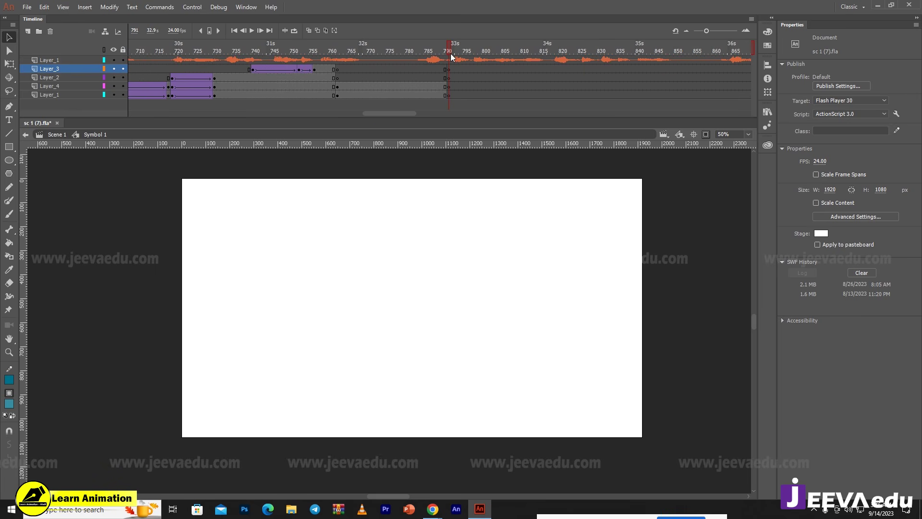
{"action": "left_click_drag", "start_coordinate": [439, 53], "coordinate": [238, 88]}
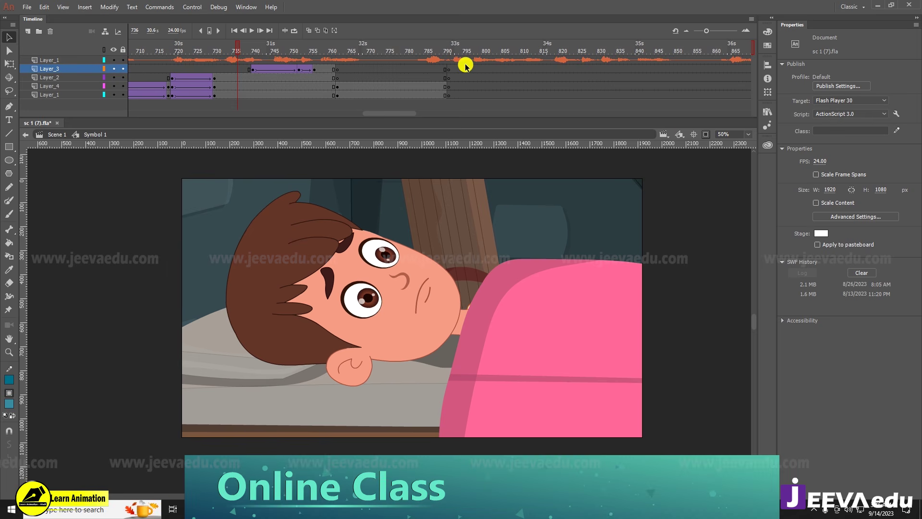
- Show the artwork beyond the stage edges and copy the graphic symbol of the boy lying on the bed
{"action": "left_click", "coordinate": [706, 134]}
{"action": "key", "text": "z"}
{"action": "left_click", "coordinate": [333, 375], "text": "alt"}
{"action": "key", "text": "v"}
{"action": "left_click", "coordinate": [419, 295]}
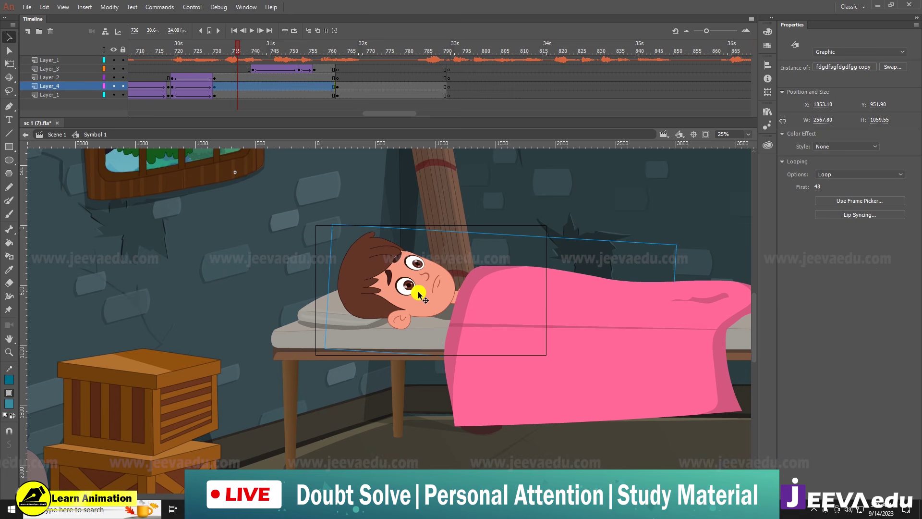
{"action": "left_click_drag", "start_coordinate": [352, 289], "coordinate": [247, 281]}
{"action": "key", "text": "ctrl+z"}
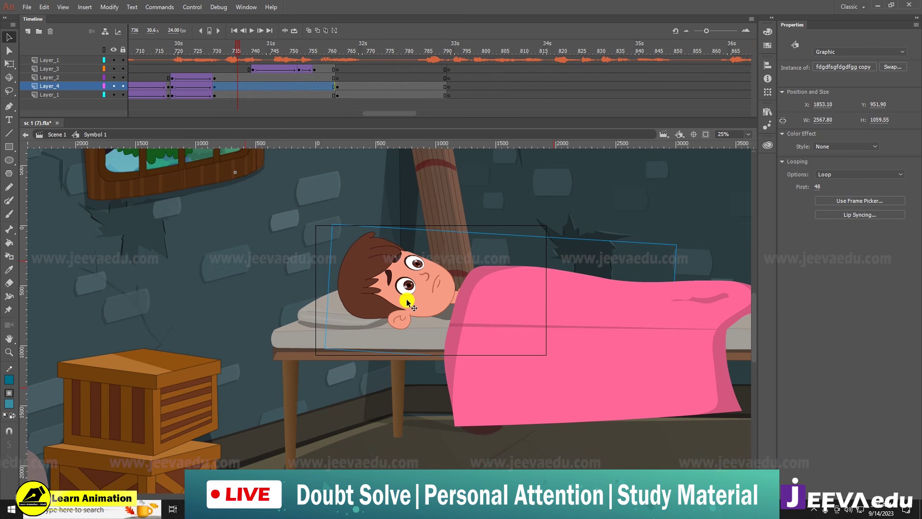
- Create a new Full HD 1920 x 1080 document with ActionScript 3.0 and a frame rate of 30.00
{"action": "left_click", "coordinate": [27, 7]}
{"action": "left_click", "coordinate": [41, 18]}
{"action": "left_click", "coordinate": [347, 183]}
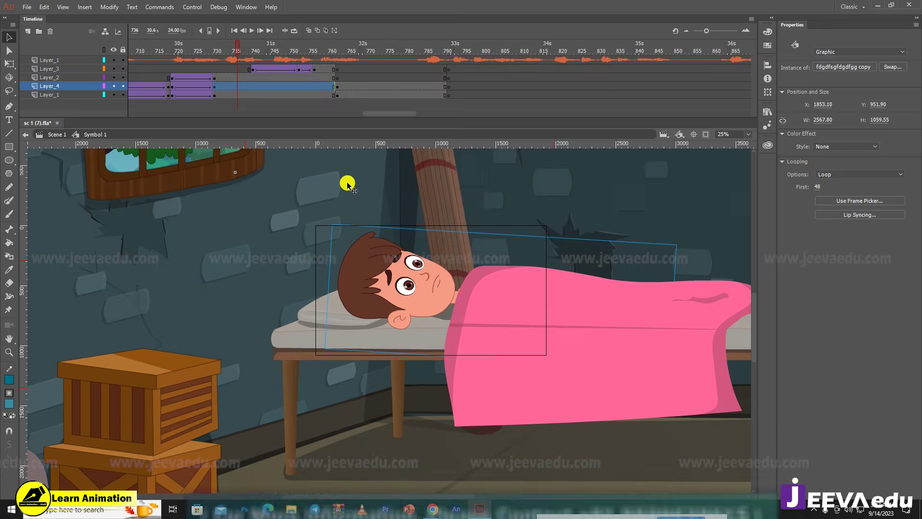
{"action": "key", "text": "ctrl+Return"}
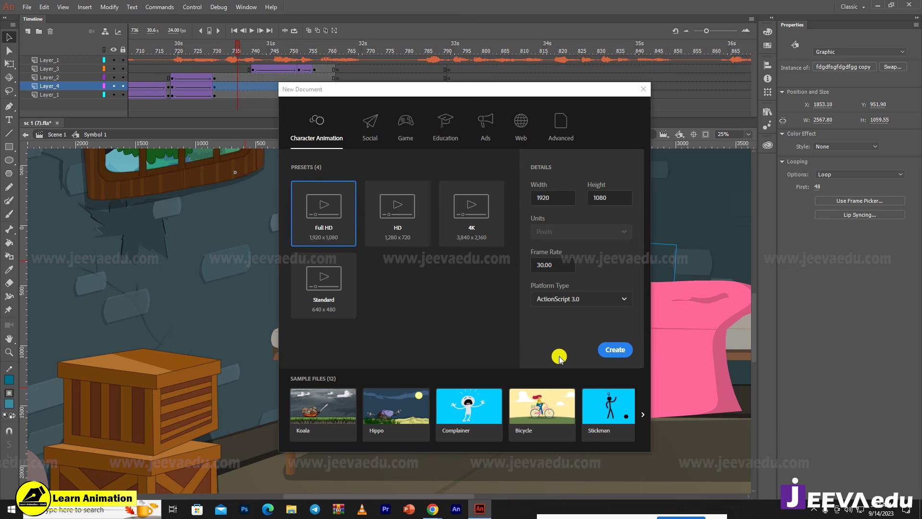
{"action": "left_click", "coordinate": [617, 350]}
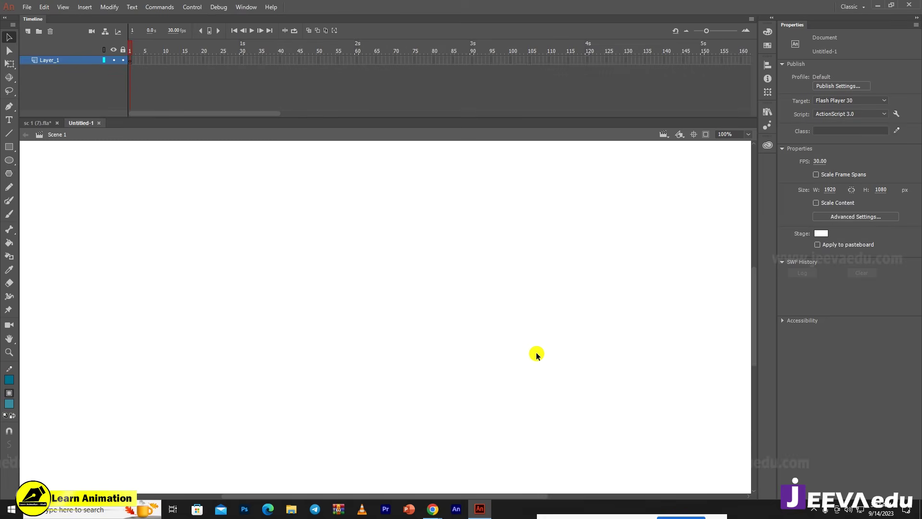
- Paste the copied boy symbol onto the stage of the new document
{"action": "key", "text": "z"}
{"action": "left_click", "coordinate": [408, 357], "text": "alt"}
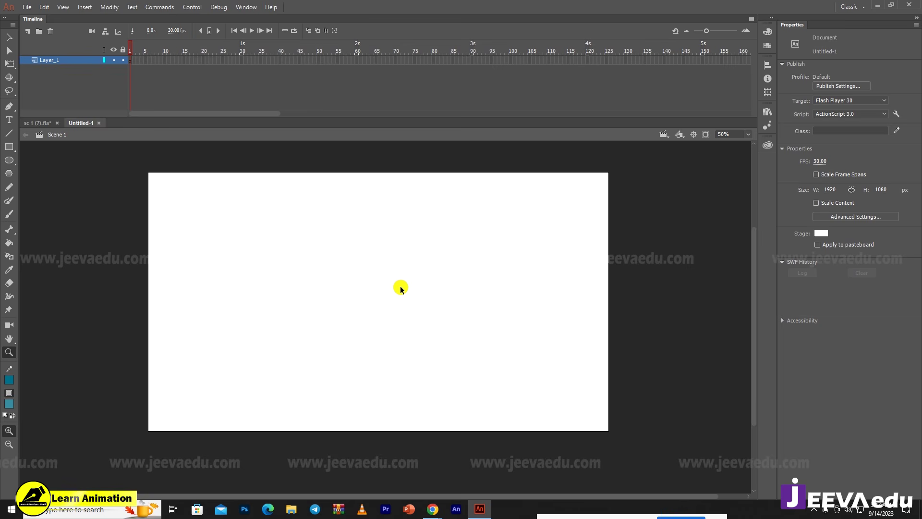
{"action": "key", "text": "ctrl+v"}
{"action": "key", "text": "q"}
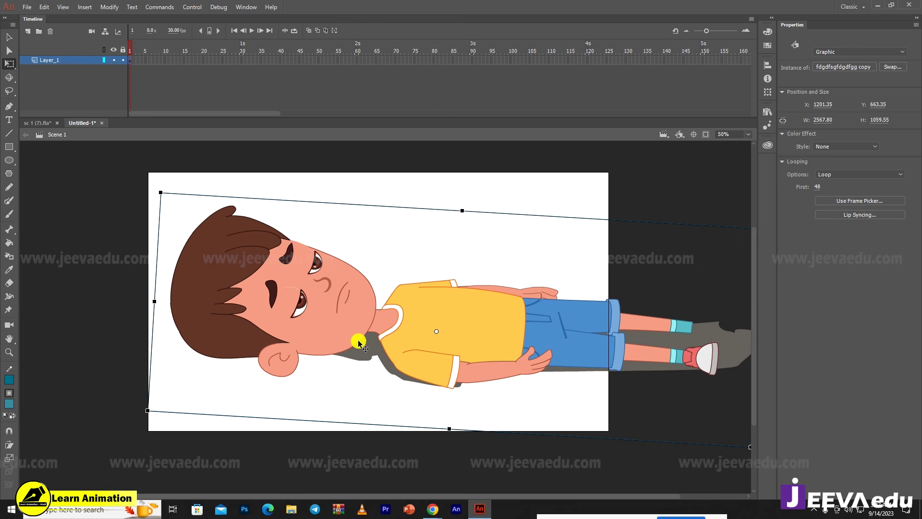
- Break the pasted boy apart into its body-part symbols and delete the grey shadow beneath him
{"action": "key", "text": "ctrl+b"}
{"action": "left_click", "coordinate": [369, 369]}
{"action": "left_click", "coordinate": [370, 359]}
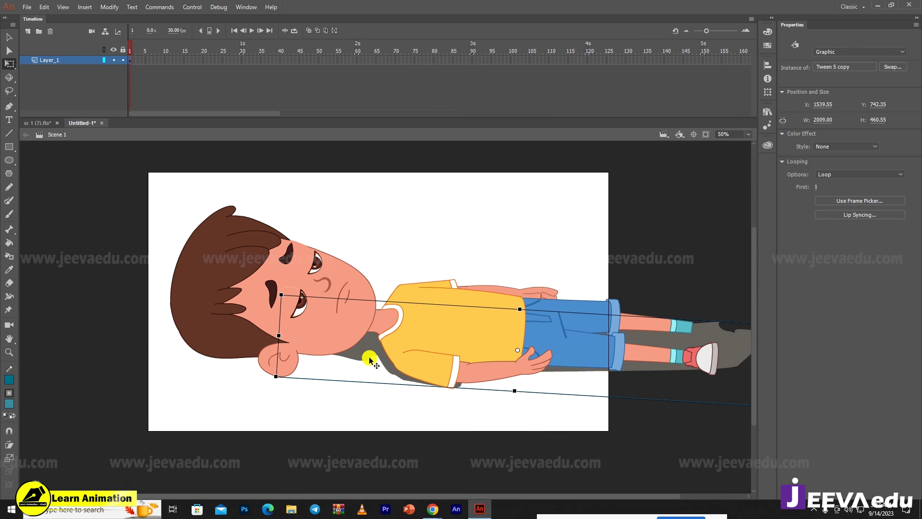
{"action": "key", "text": "Delete"}
- Select all of the boy's body parts and rotate them together so that he stands upright
{"action": "key", "text": "z"}
{"action": "left_click", "coordinate": [426, 391], "text": "alt"}
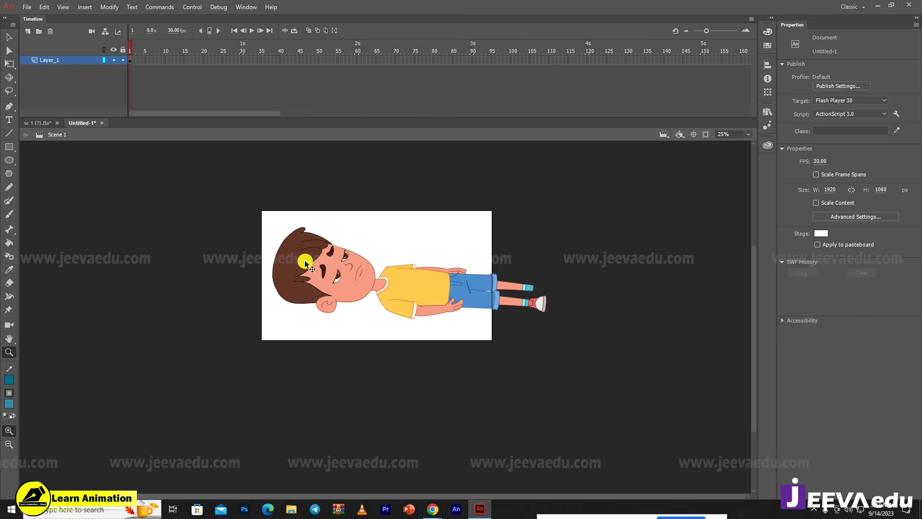
{"action": "key", "text": "q"}
{"action": "left_click_drag", "start_coordinate": [233, 212], "coordinate": [555, 393]}
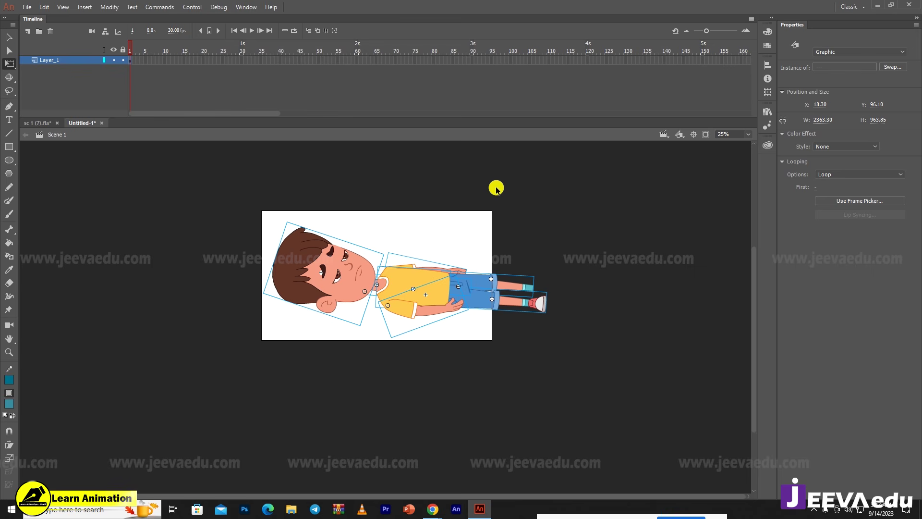
{"action": "left_click_drag", "start_coordinate": [263, 218], "coordinate": [416, 233]}
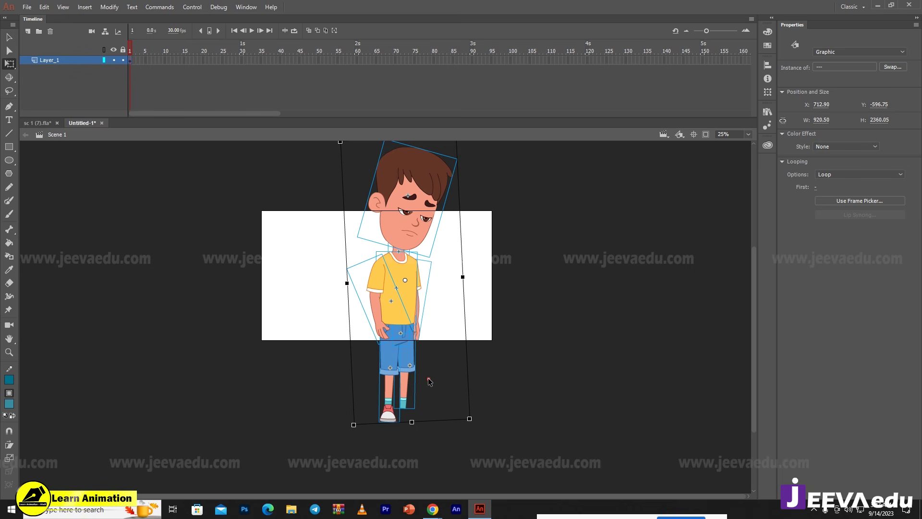
- Inspect the boy's leg without a shoe and compare it with the character in the sc 1 (7).fla document
{"action": "left_click", "coordinate": [411, 388]}
{"action": "left_click", "coordinate": [410, 382]}
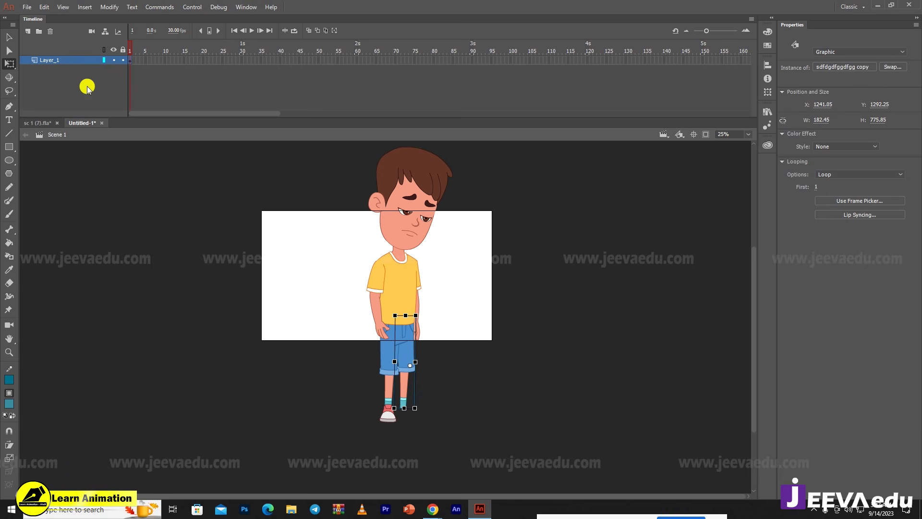
{"action": "left_click", "coordinate": [38, 123]}
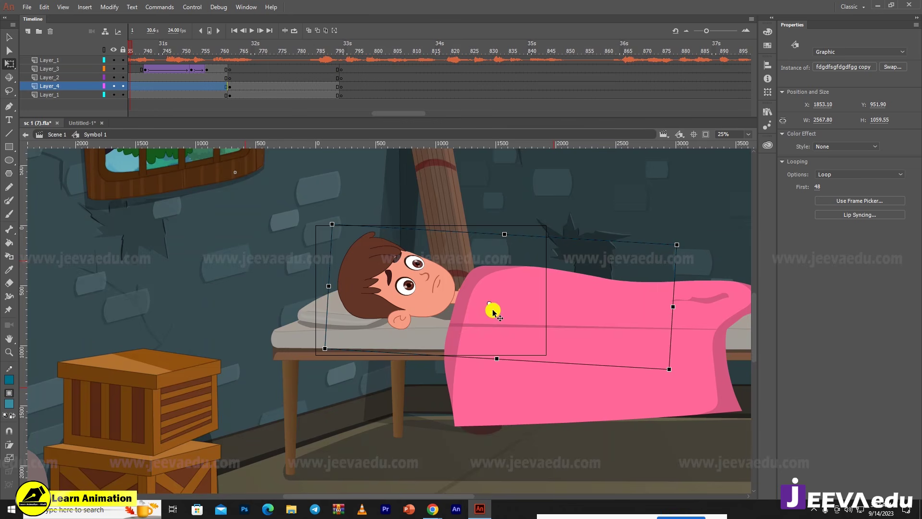
{"action": "left_click", "coordinate": [79, 123]}
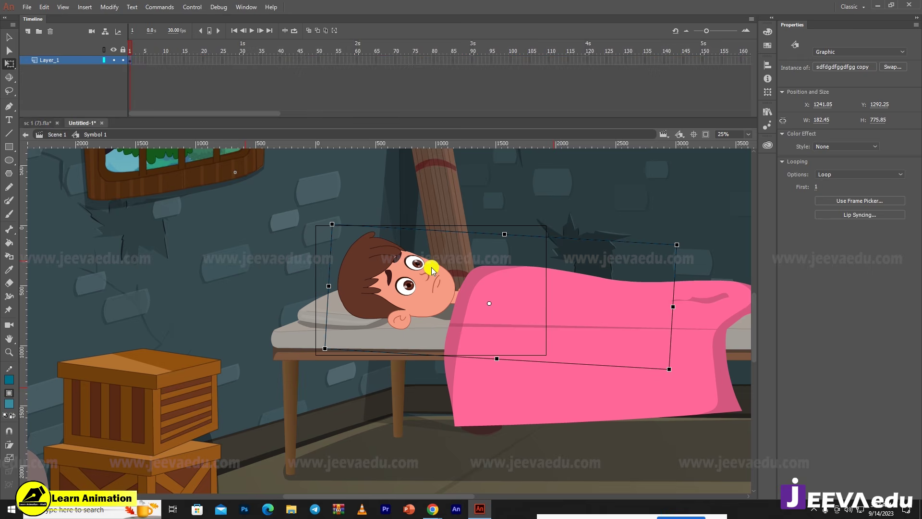
- Rotate the boy's head counterclockwise to remove most of its forward tilt
{"action": "scroll", "coordinate": [409, 313], "scroll_direction": "up", "scroll_amount": 1}
{"action": "key", "text": "v"}
{"action": "left_click", "coordinate": [431, 229]}
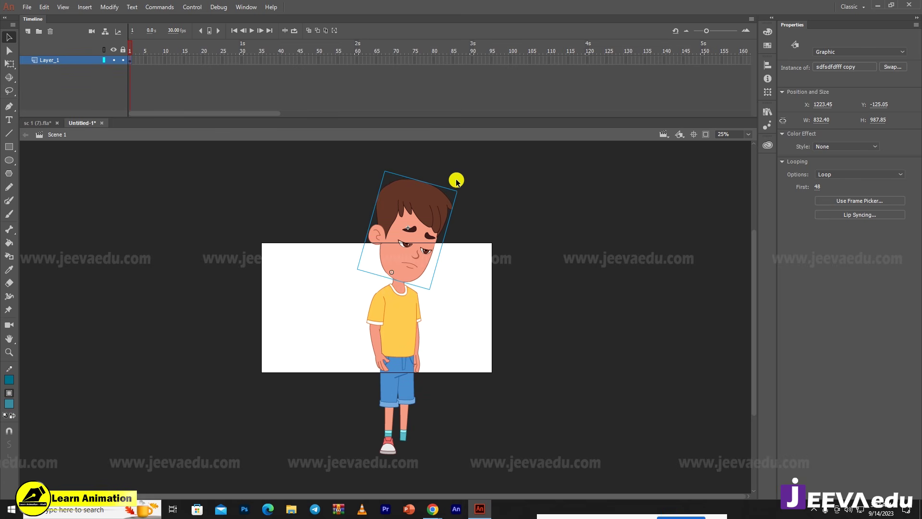
{"action": "key", "text": "q"}
{"action": "left_click_drag", "start_coordinate": [464, 192], "coordinate": [446, 172]}
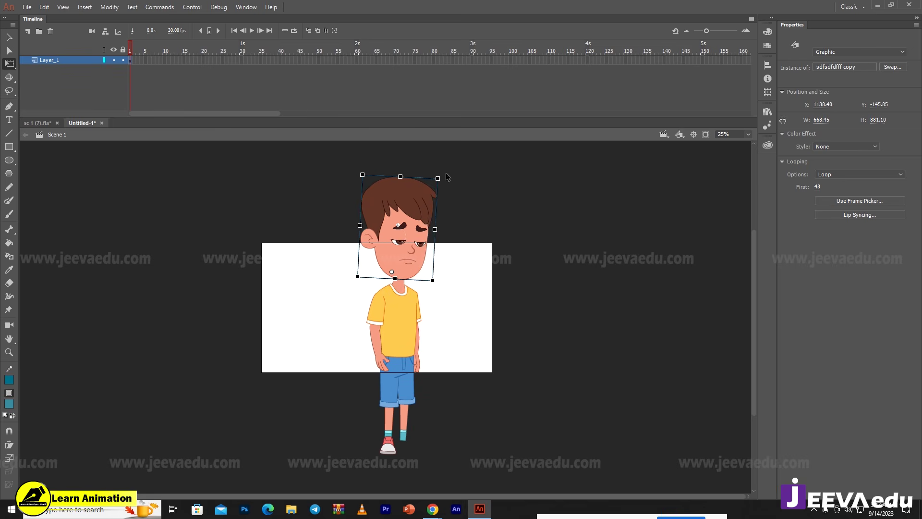
- Scale the whole boy down proportionally to about 463 x 1419 px and reposition him higher on the stage
{"action": "left_click", "coordinate": [719, 30]}
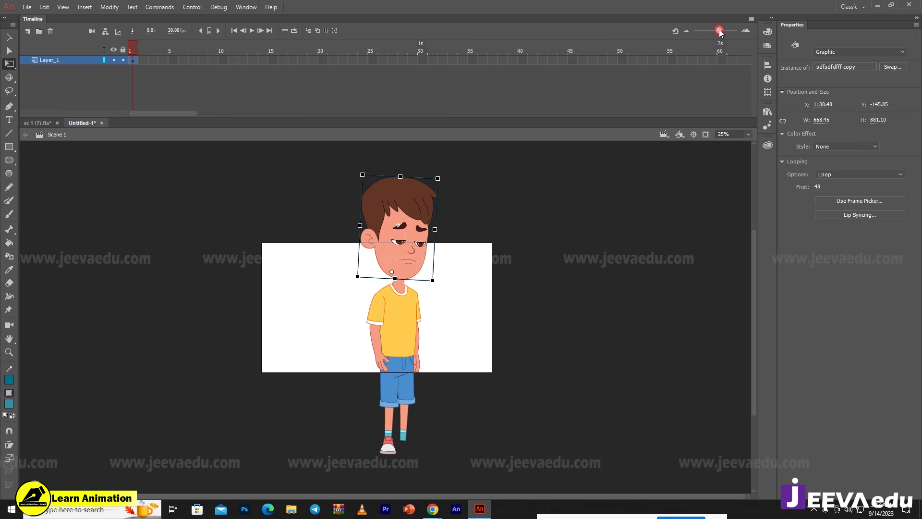
{"action": "key", "text": "v"}
{"action": "left_click_drag", "start_coordinate": [309, 201], "coordinate": [490, 435]}
{"action": "left_click_drag", "start_coordinate": [404, 293], "coordinate": [390, 327]}
{"action": "key", "text": "q"}
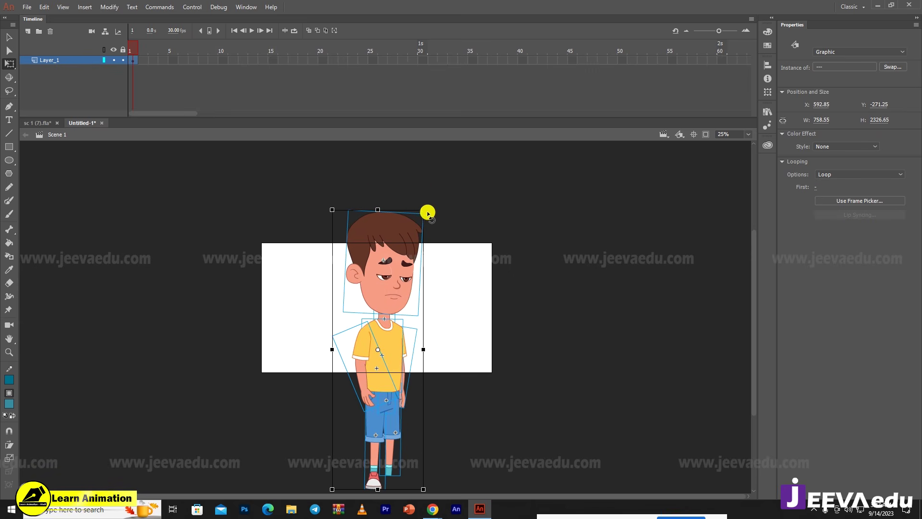
{"action": "left_click_drag", "start_coordinate": [424, 210], "coordinate": [410, 258]}
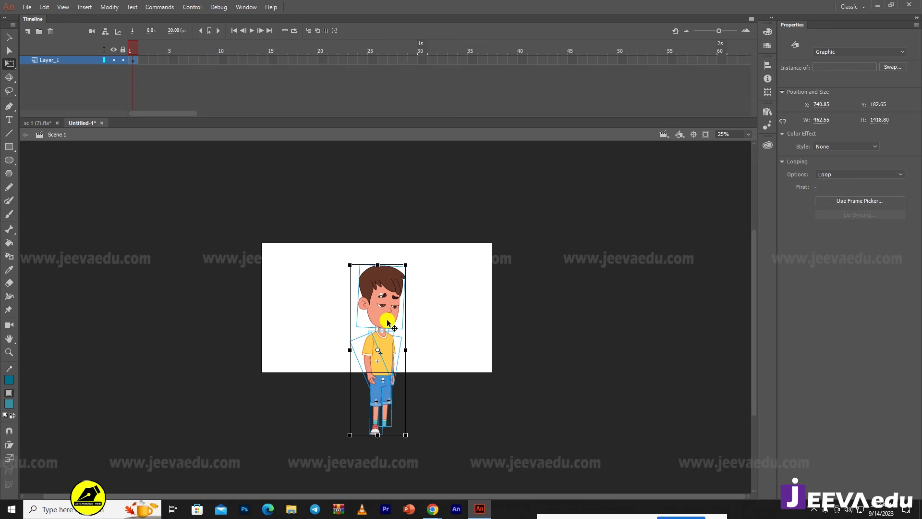
{"action": "left_click_drag", "start_coordinate": [399, 325], "coordinate": [383, 353]}
- Select the boy's front arm alone and nudge it slightly right to sit closer to the shoulder
{"action": "key", "text": "z"}
{"action": "left_click", "coordinate": [371, 319]}
{"action": "left_click", "coordinate": [382, 315]}
{"action": "left_click", "coordinate": [394, 331], "text": "alt"}
{"action": "left_click", "coordinate": [436, 331]}
{"action": "key", "text": "v"}
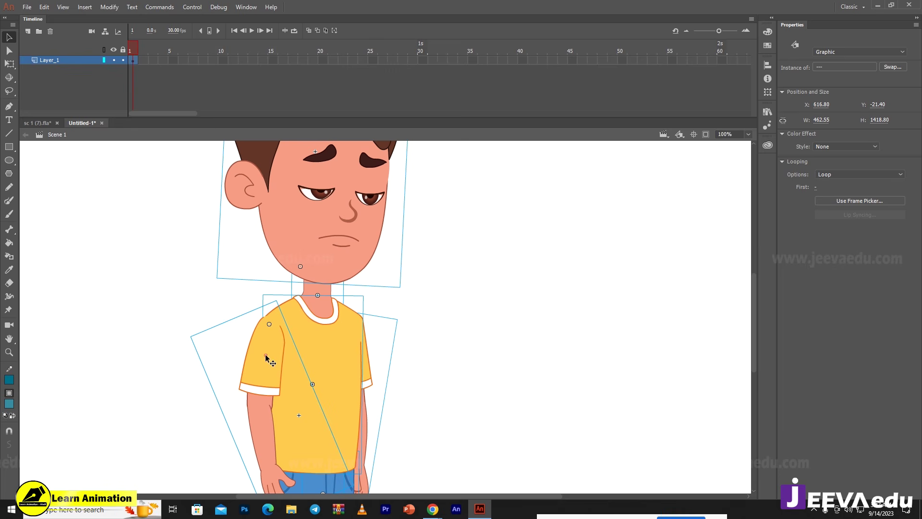
{"action": "left_click", "coordinate": [219, 304]}
{"action": "left_click", "coordinate": [264, 346]}
{"action": "key", "text": "Right"}
{"action": "key", "text": "Right"}
{"action": "key", "text": "Right"}
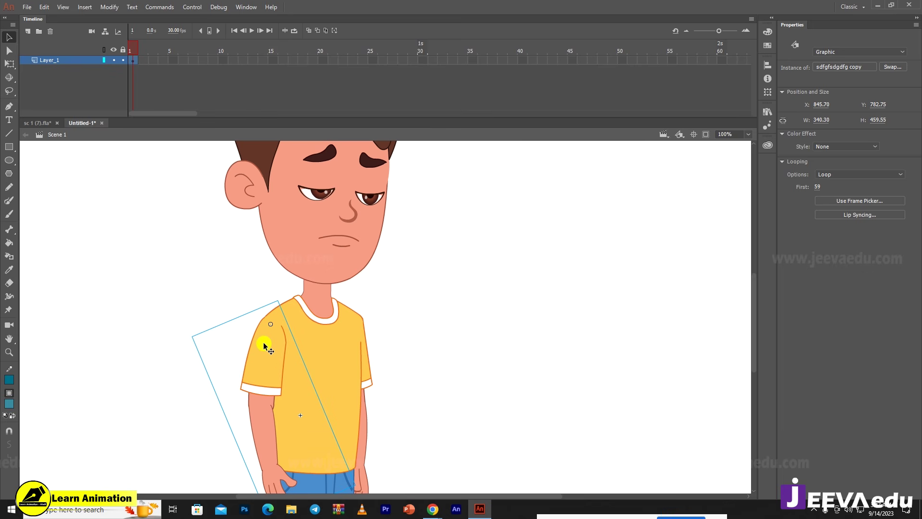
- Rotate the boy's head slightly until it is upright and move its pivot point down to the neck joint
{"action": "key", "text": "z"}
{"action": "left_click", "coordinate": [329, 232], "text": "alt"}
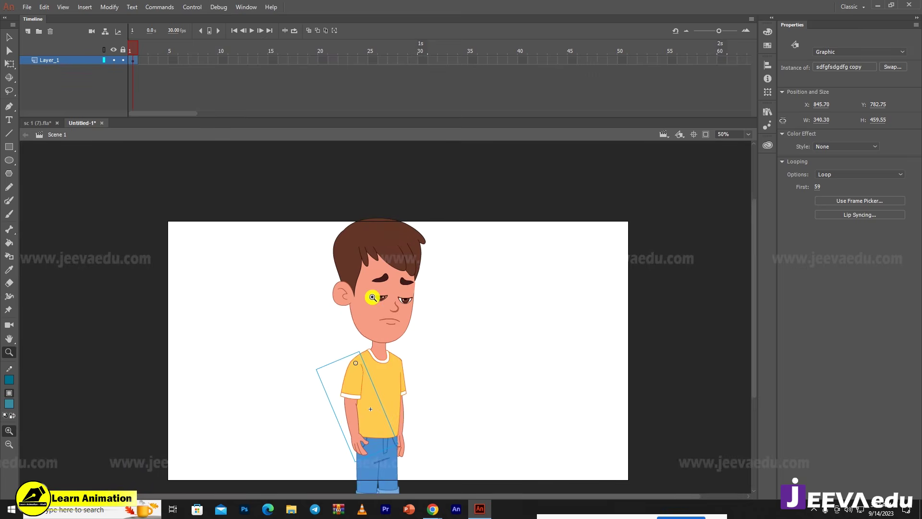
{"action": "left_click", "coordinate": [373, 298]}
{"action": "left_click_drag", "start_coordinate": [366, 336], "coordinate": [292, 340]}
{"action": "key", "text": "v"}
{"action": "left_click", "coordinate": [360, 323]}
{"action": "key", "text": "q"}
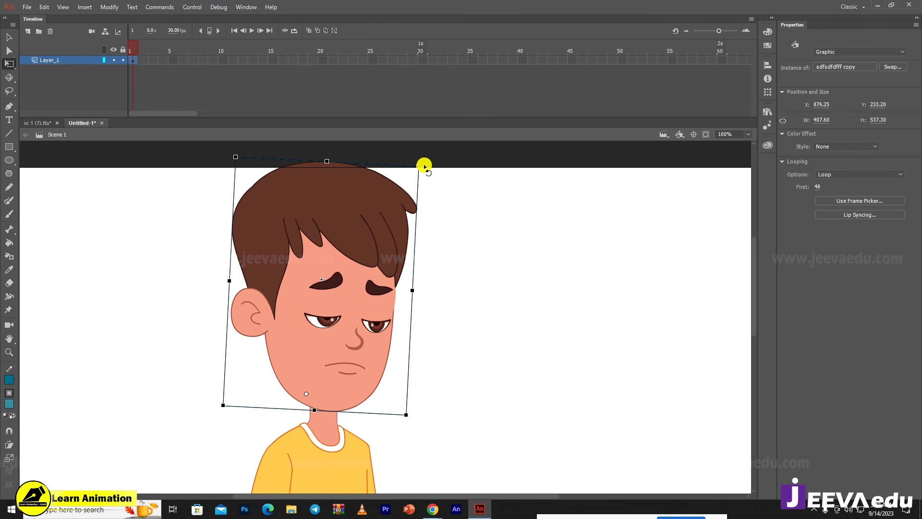
{"action": "left_click_drag", "start_coordinate": [425, 164], "coordinate": [416, 155]}
{"action": "key", "text": "ctrl+z"}
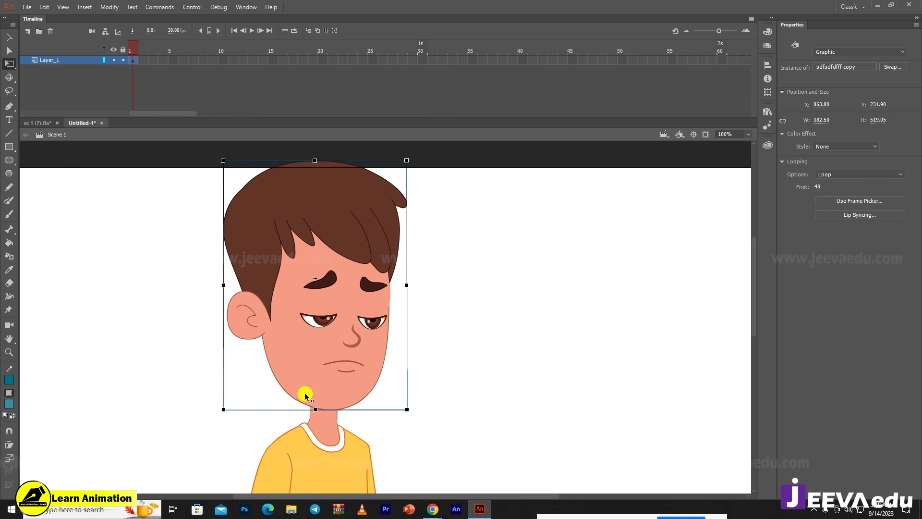
{"action": "left_click_drag", "start_coordinate": [305, 394], "coordinate": [310, 409]}
- Open the head symbol for editing and remove the classic tweens from the frames of all its layers
{"action": "left_click", "coordinate": [340, 386]}
{"action": "double_click", "coordinate": [349, 381]}
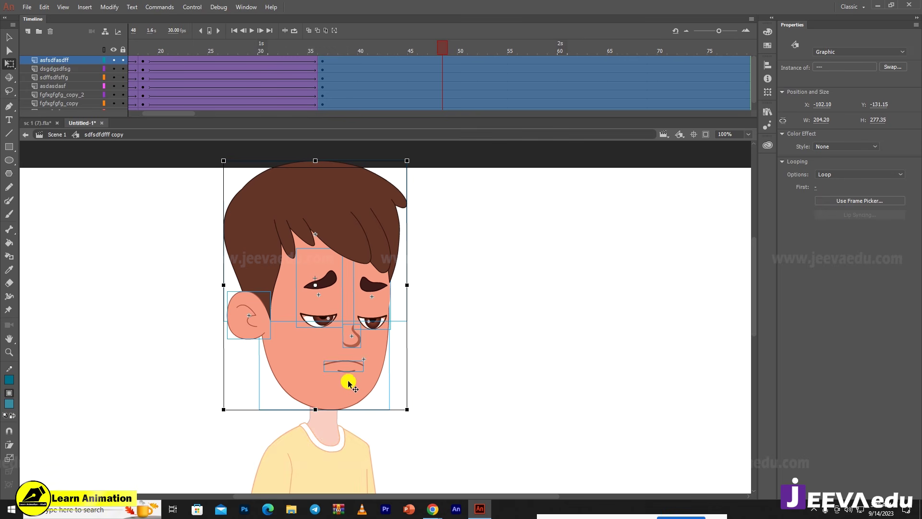
{"action": "left_click", "coordinate": [207, 84]}
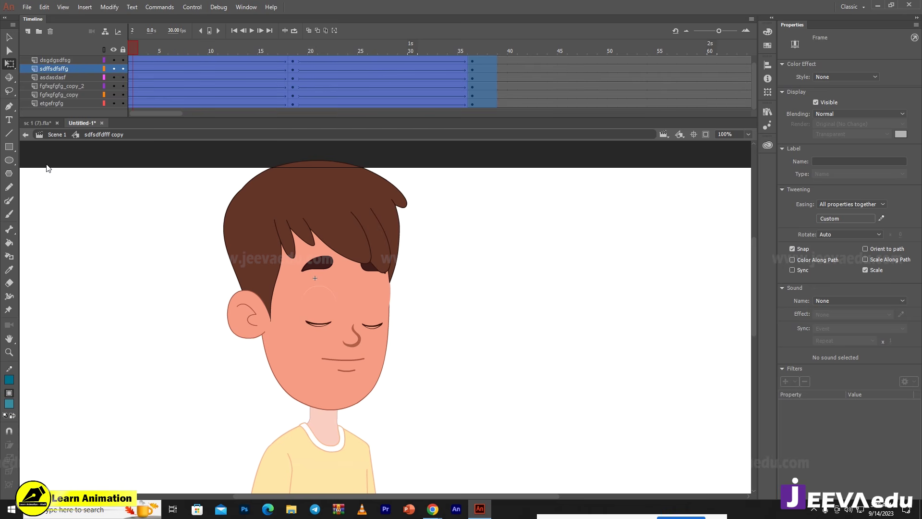
{"action": "key", "text": "comma"}
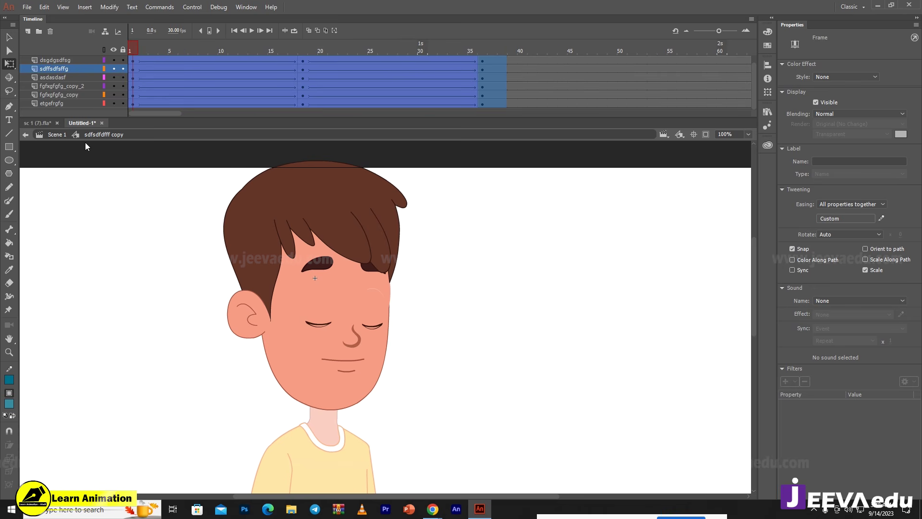
{"action": "key", "text": "period"}
{"action": "left_click_drag", "start_coordinate": [139, 102], "coordinate": [152, 90]}
{"action": "right_click", "coordinate": [152, 90]}
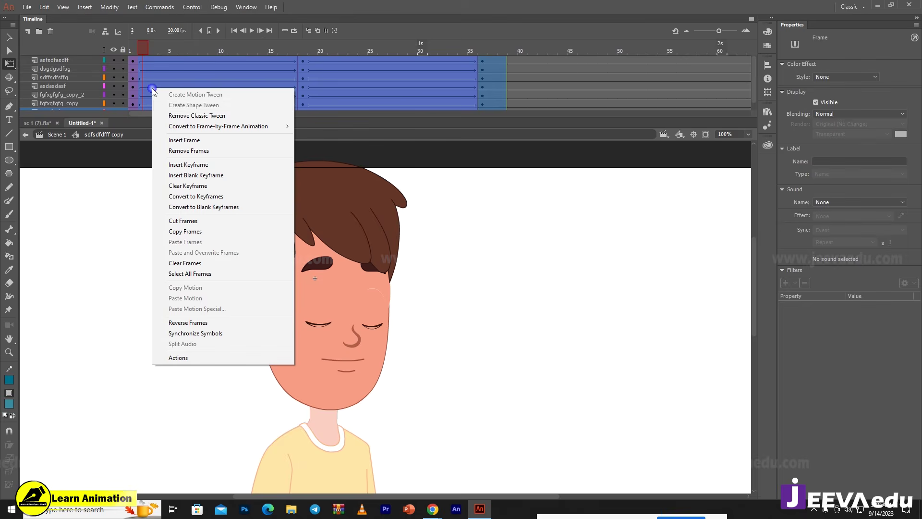
{"action": "left_click", "coordinate": [192, 116]}
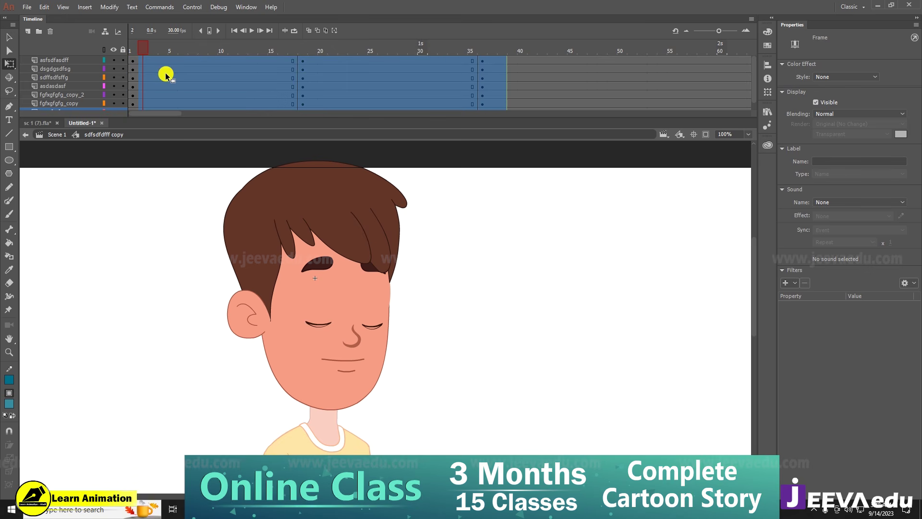
- Clear every keyframe after frame 1 on all head layers, and check the timeline by playing and scrubbing it
{"action": "right_click", "coordinate": [166, 75]}
{"action": "left_click", "coordinate": [209, 173]}
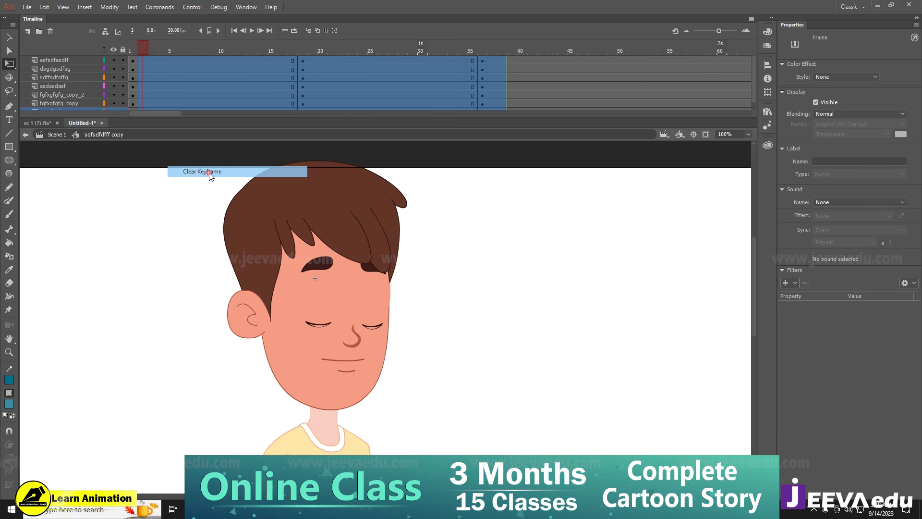
{"action": "left_click_drag", "start_coordinate": [165, 51], "coordinate": [67, 84]}
{"action": "key", "text": "Return"}
{"action": "left_click_drag", "start_coordinate": [183, 51], "coordinate": [111, 66]}
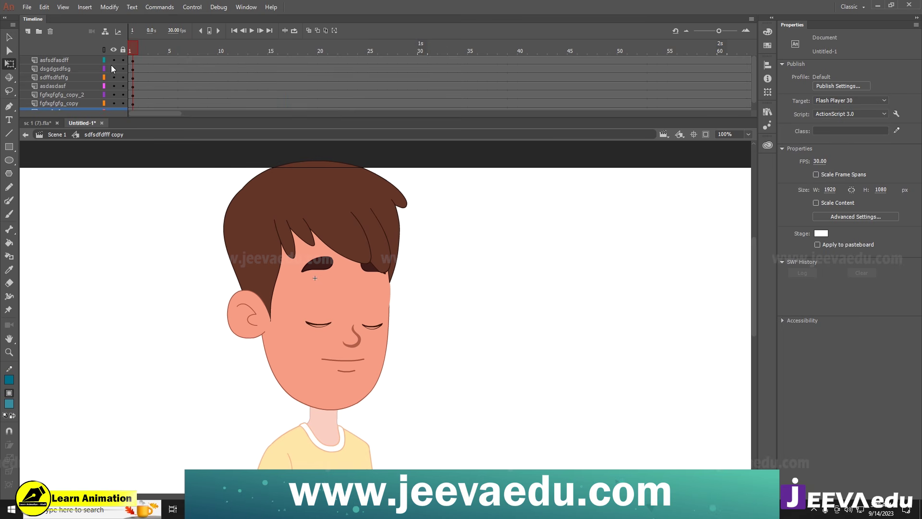
- Open the symbol of the boy's eye nearest the ear for editing and scrub its timeline to examine the blink animation
{"action": "left_click", "coordinate": [324, 316]}
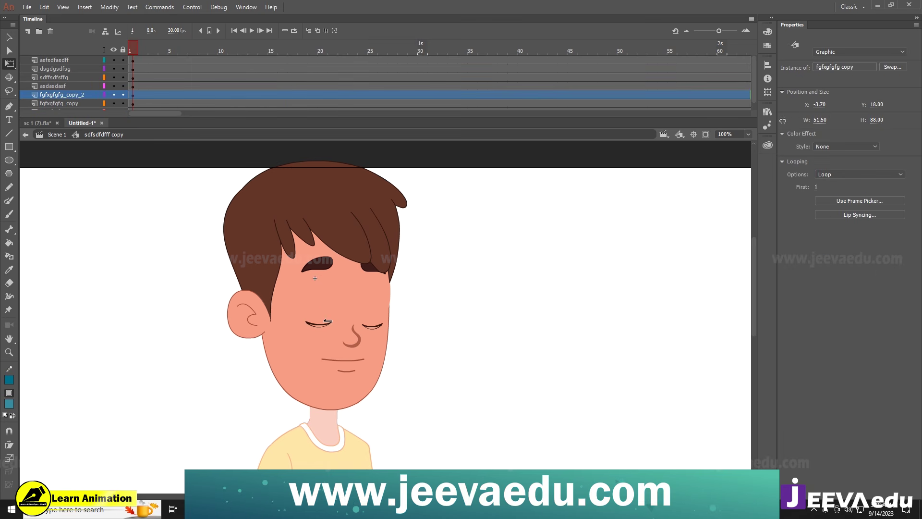
{"action": "left_click", "coordinate": [367, 326], "text": "shift"}
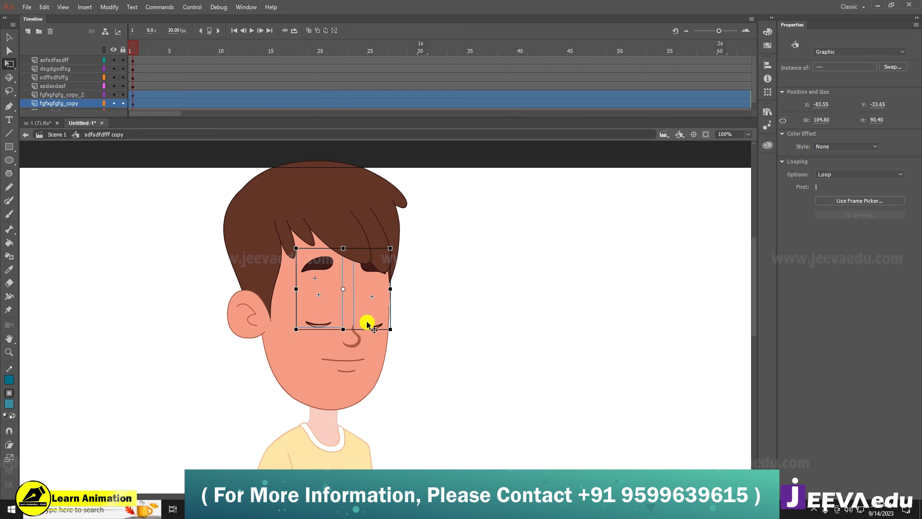
{"action": "left_click", "coordinate": [321, 322]}
{"action": "left_click", "coordinate": [385, 323], "text": "shift"}
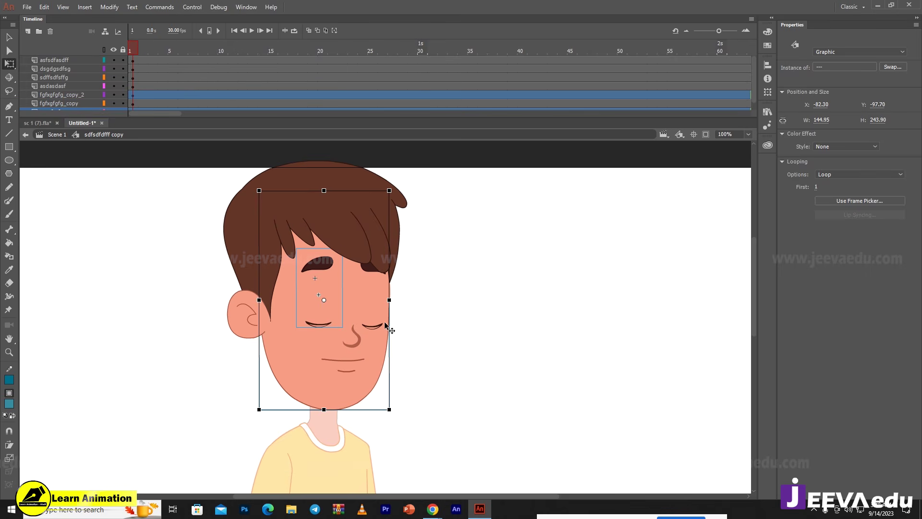
{"action": "left_click", "coordinate": [142, 44]}
{"action": "left_click", "coordinate": [319, 325]}
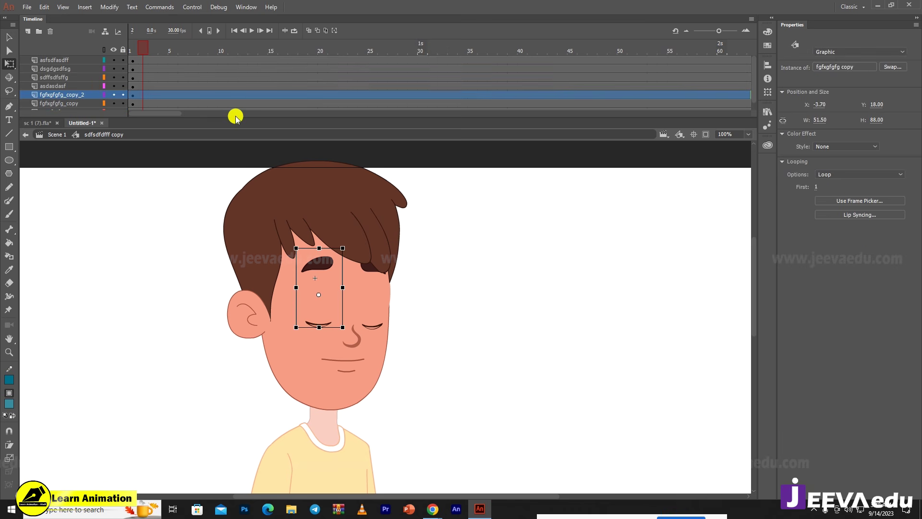
{"action": "double_click", "coordinate": [321, 322]}
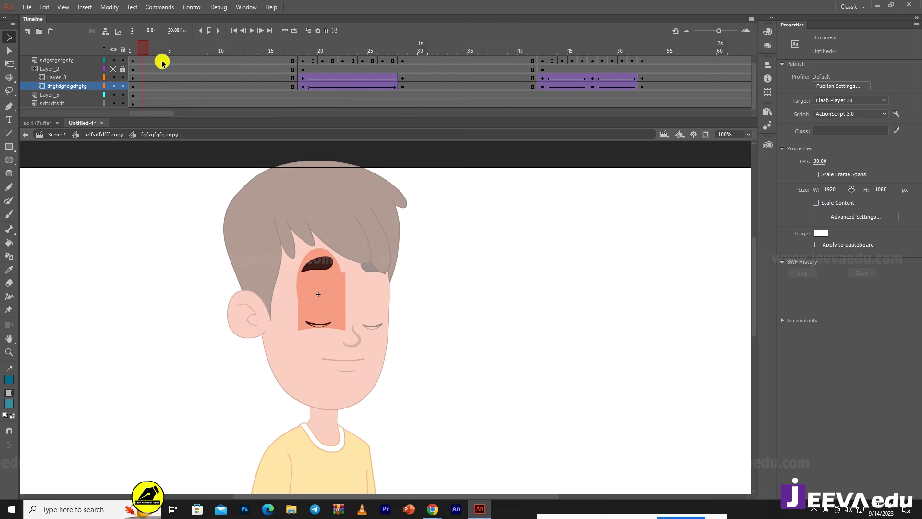
{"action": "left_click_drag", "start_coordinate": [173, 48], "coordinate": [402, 96]}
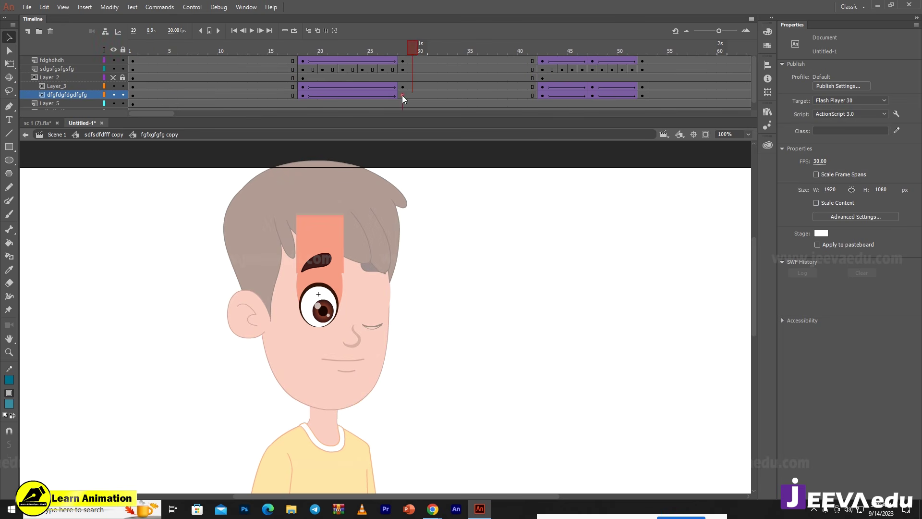
{"action": "left_click", "coordinate": [502, 48]}
{"action": "left_click_drag", "start_coordinate": [579, 60], "coordinate": [396, 89]}
{"action": "scroll", "coordinate": [337, 95], "scroll_direction": "down", "scroll_amount": 1}
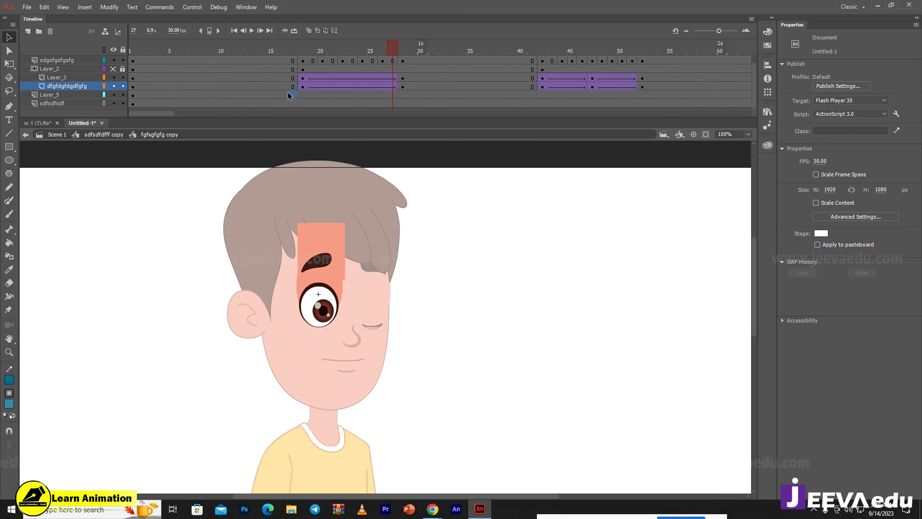
- Clear the keyframes between frames 17 and 28 on all layers of the near eye symbol
{"action": "left_click_drag", "start_coordinate": [288, 95], "coordinate": [405, 18]}
{"action": "right_click", "coordinate": [361, 76]}
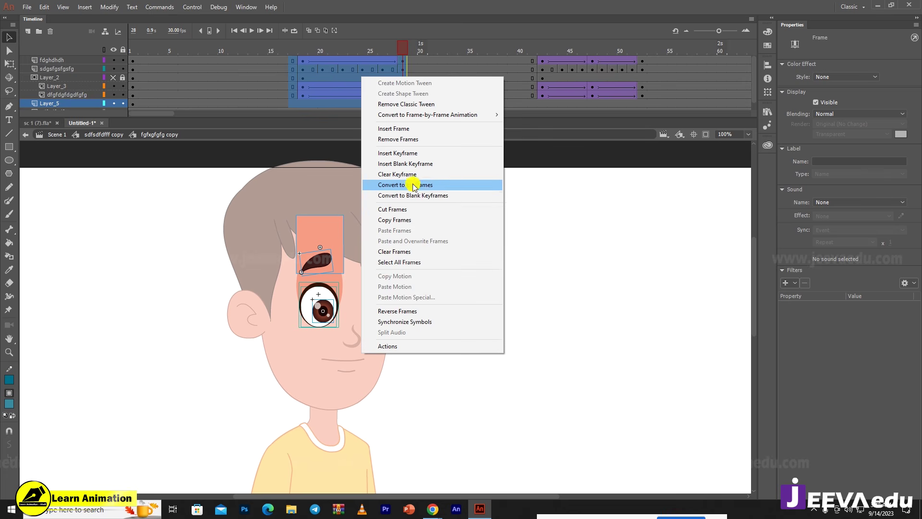
{"action": "left_click", "coordinate": [406, 176]}
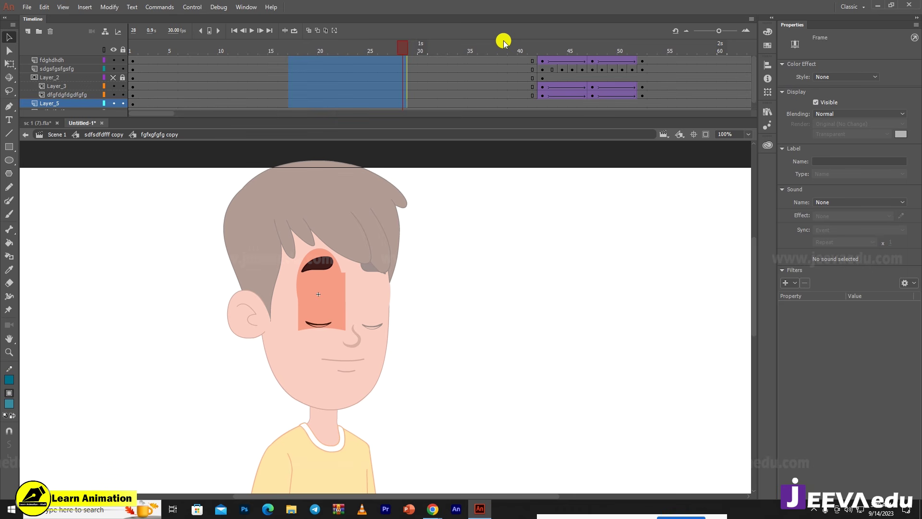
- Copy the open-eye keyframes at frame 42 of the near eye symbol onto frame 1 across its eye layers
{"action": "left_click", "coordinate": [540, 61]}
{"action": "left_click_drag", "start_coordinate": [544, 48], "coordinate": [543, 57]}
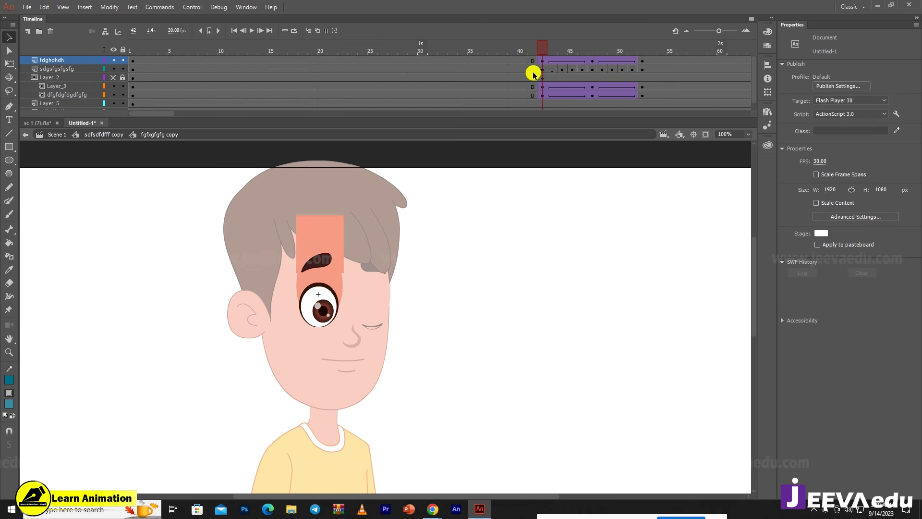
{"action": "left_click_drag", "start_coordinate": [543, 80], "coordinate": [142, 77]}
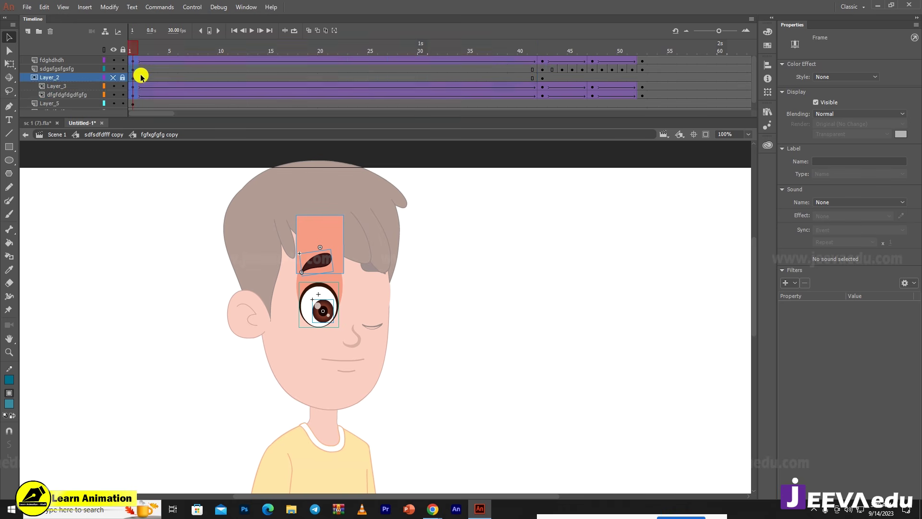
- Remove the classic tweens starting at frame 1 on the near eye's eyebrow and masked layers, and scrub the frames to check
{"action": "left_click", "coordinate": [182, 61]}
{"action": "right_click", "coordinate": [181, 61]}
{"action": "left_click", "coordinate": [224, 87]}
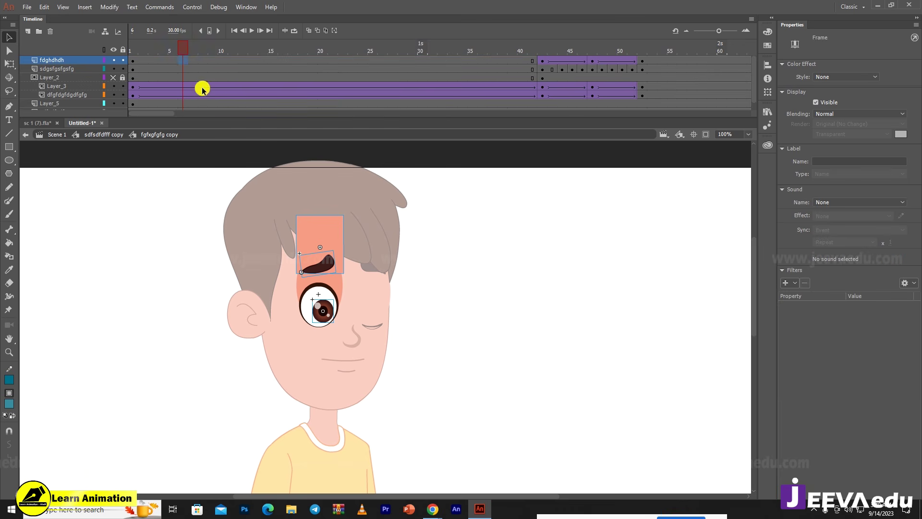
{"action": "left_click", "coordinate": [212, 94]}
{"action": "right_click", "coordinate": [213, 94]}
{"action": "left_click", "coordinate": [233, 120]}
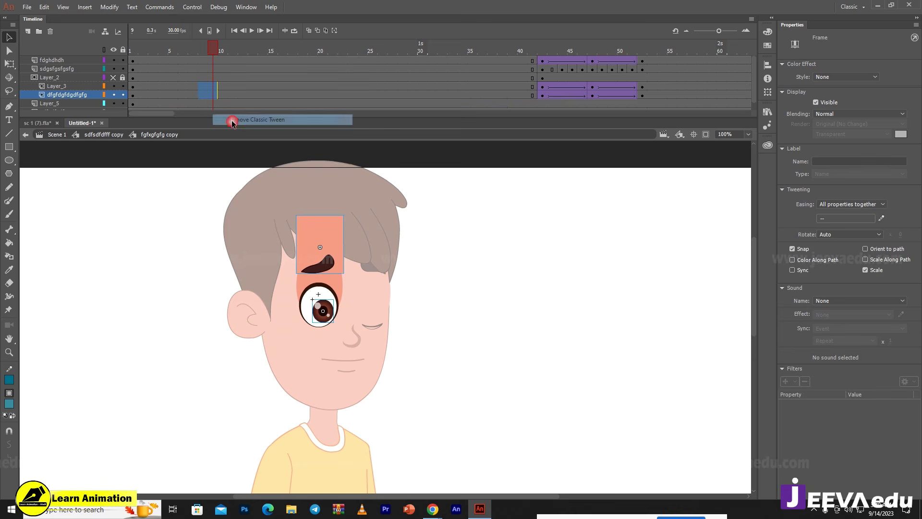
{"action": "left_click_drag", "start_coordinate": [133, 51], "coordinate": [502, 80]}
{"action": "left_click", "coordinate": [398, 70]}
{"action": "left_click_drag", "start_coordinate": [409, 47], "coordinate": [90, 78]}
- Select the near eye's eyebrow on frame 1 and set its looping first frame to 1
{"action": "left_click", "coordinate": [322, 258]}
{"action": "left_click", "coordinate": [325, 261]}
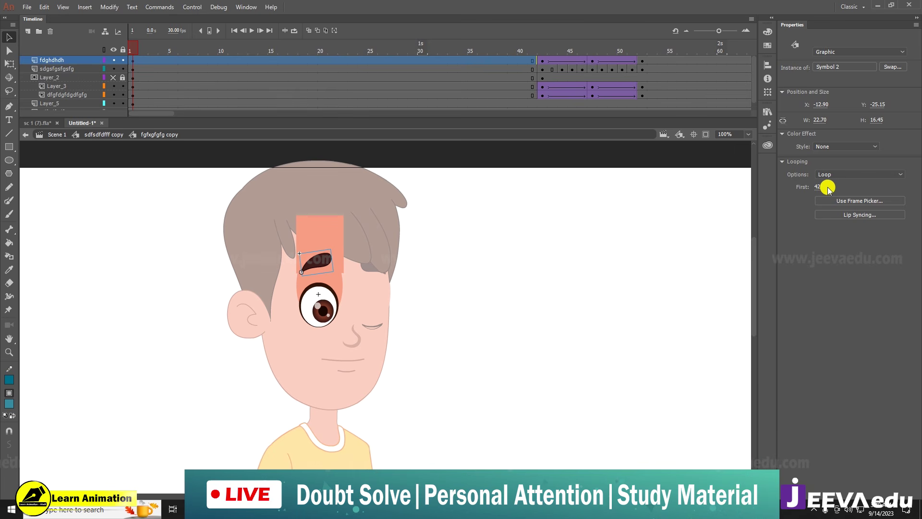
{"action": "type", "text": "1"}
{"action": "left_click", "coordinate": [828, 229]}
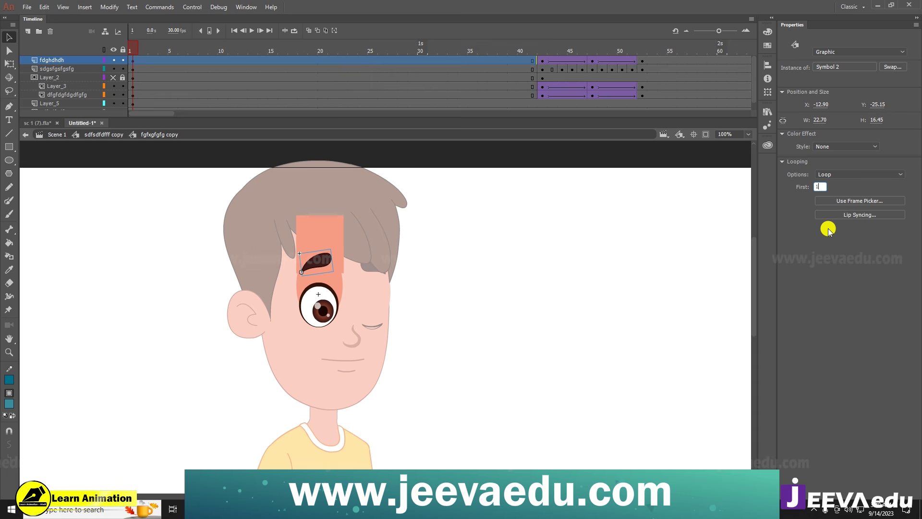
- Inside the near eyebrow symbol, remove frames 43 to 60 and extend the first pose over that range, checking it by scrubbing
{"action": "double_click", "coordinate": [324, 262]}
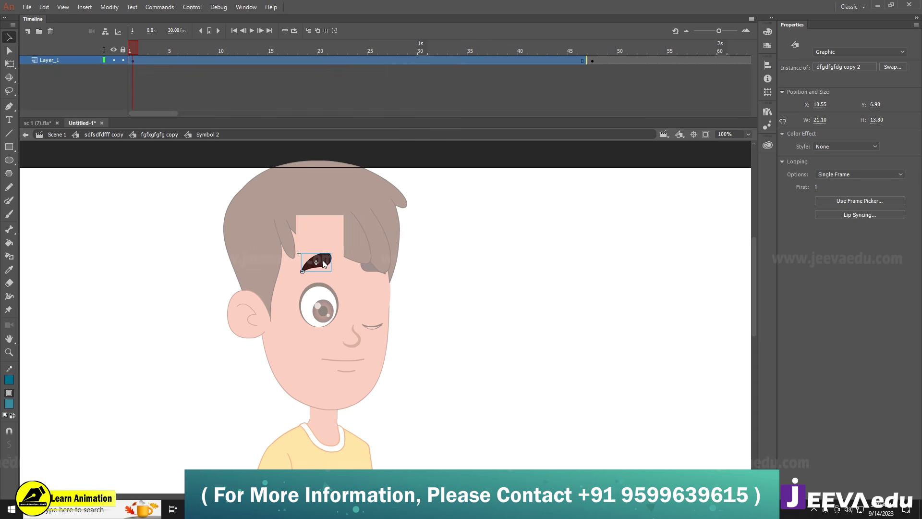
{"action": "left_click", "coordinate": [456, 89]}
{"action": "left_click_drag", "start_coordinate": [556, 62], "coordinate": [707, 77]}
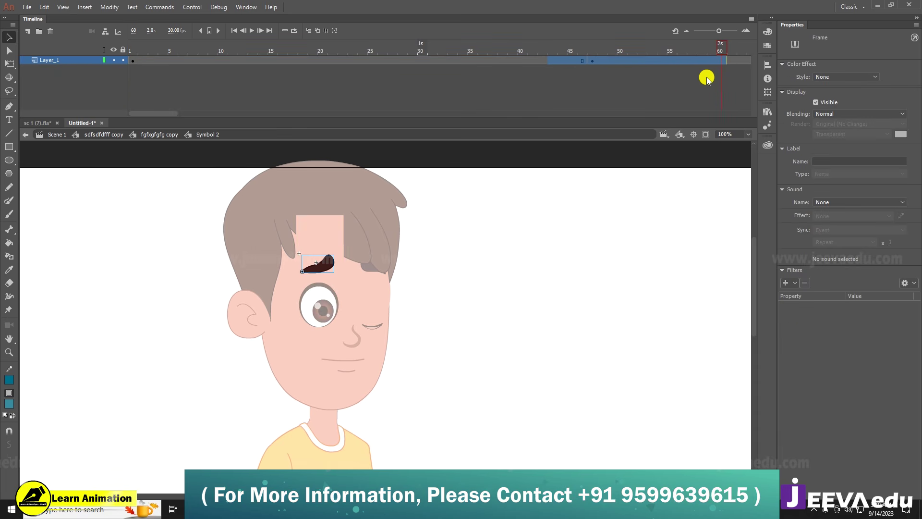
{"action": "key", "text": "shift+F5"}
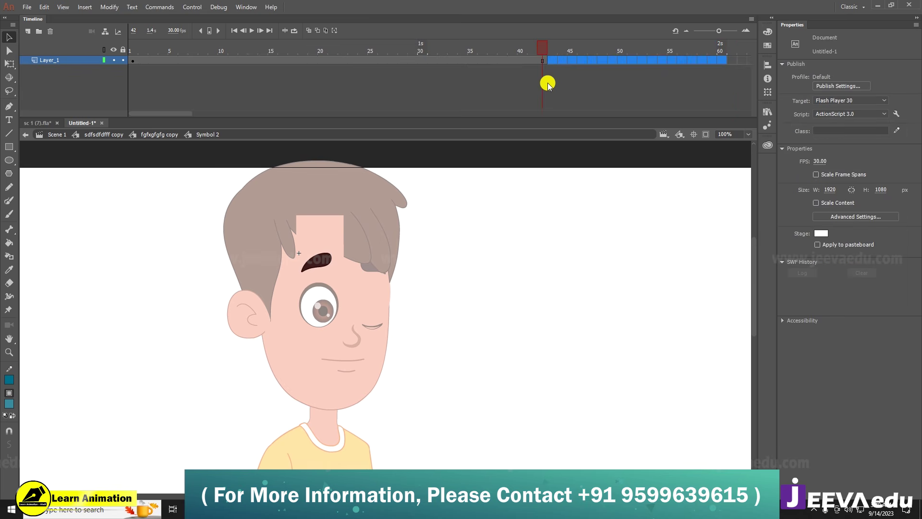
{"action": "key", "text": "F5"}
{"action": "left_click", "coordinate": [597, 50]}
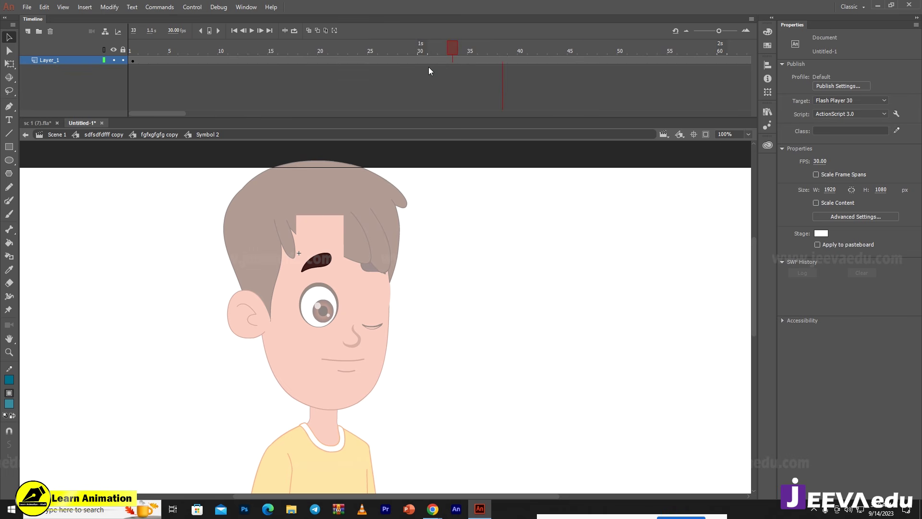
{"action": "left_click_drag", "start_coordinate": [428, 67], "coordinate": [6, 81]}
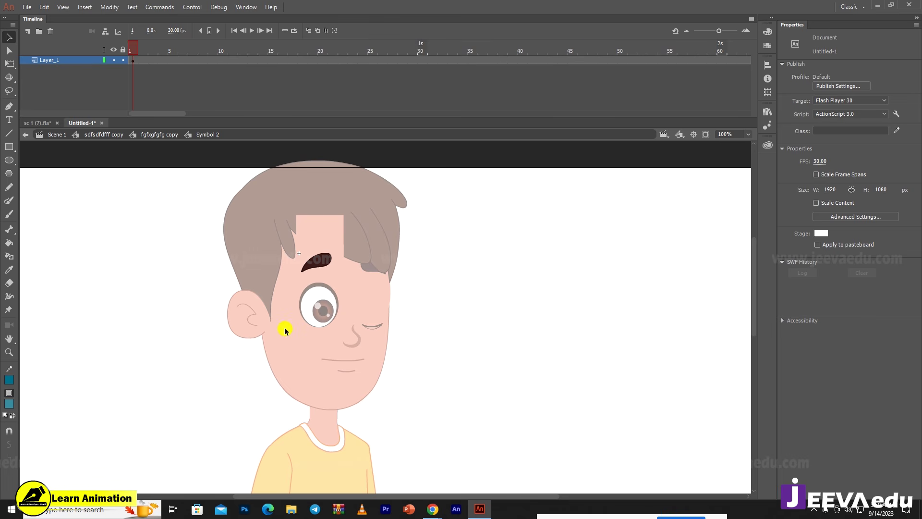
- Return to the head symbol and open the far eye's symbol for editing
{"action": "double_click", "coordinate": [235, 315]}
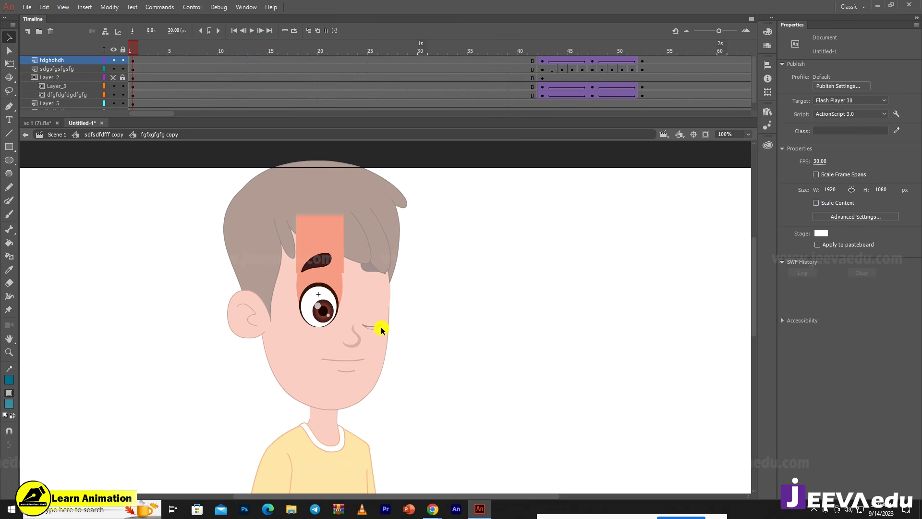
{"action": "left_click", "coordinate": [143, 49]}
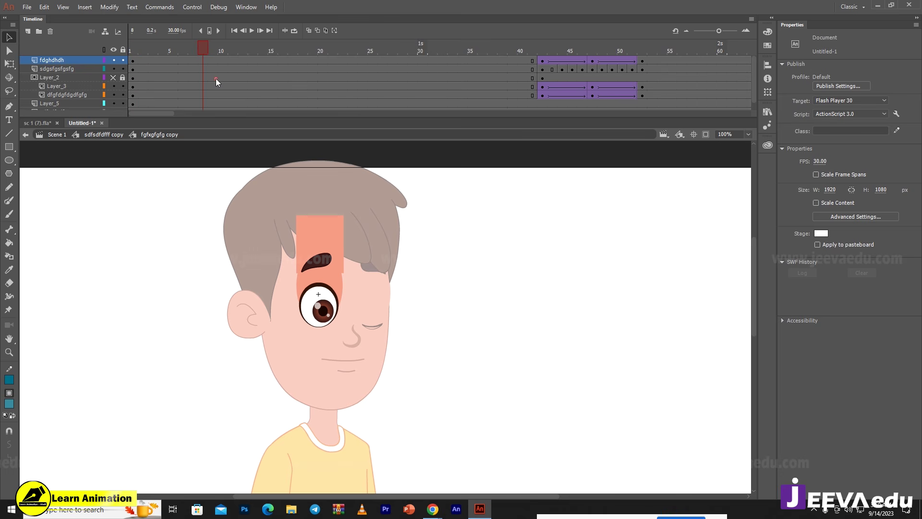
{"action": "double_click", "coordinate": [189, 326]}
{"action": "left_click", "coordinate": [377, 324]}
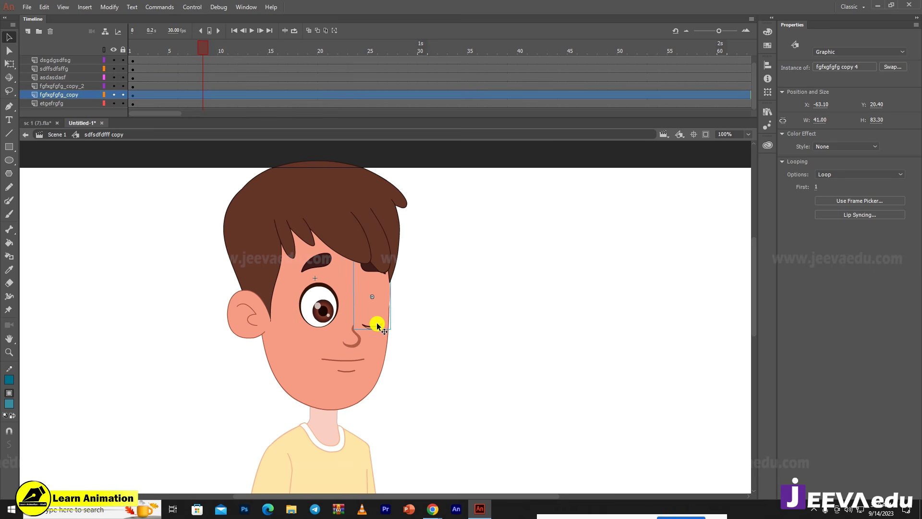
{"action": "double_click", "coordinate": [377, 324]}
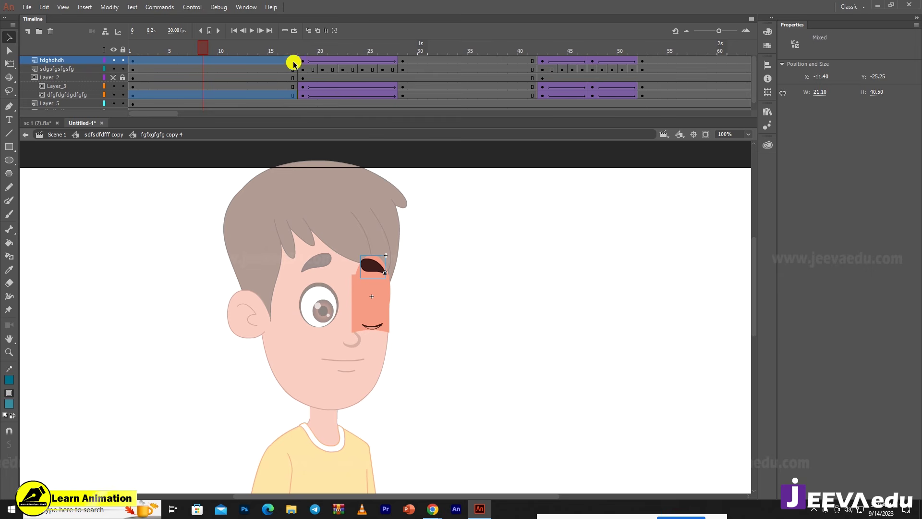
- Clear the keyframes between frames 17 and 30 on all layers of the far eye symbol
{"action": "left_click", "coordinate": [275, 86]}
{"action": "left_click_drag", "start_coordinate": [291, 104], "coordinate": [425, 22]}
{"action": "right_click", "coordinate": [364, 79]}
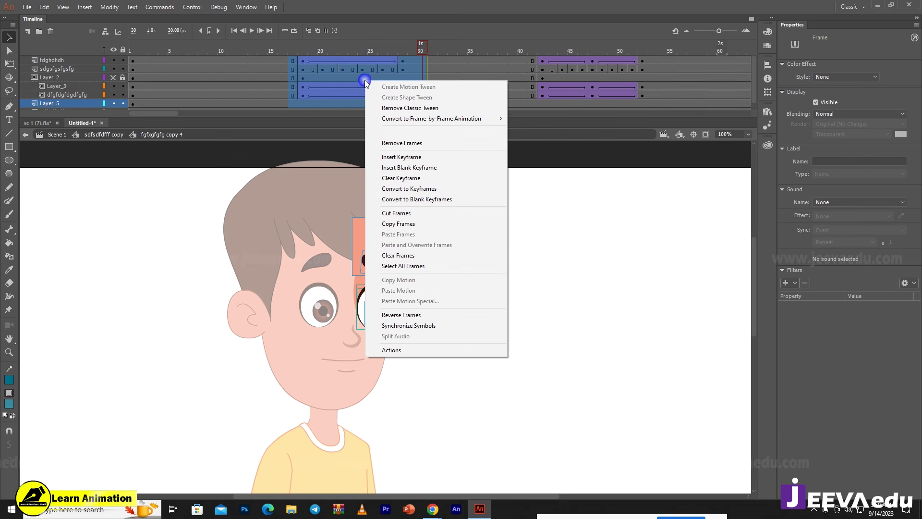
{"action": "left_click", "coordinate": [403, 178]}
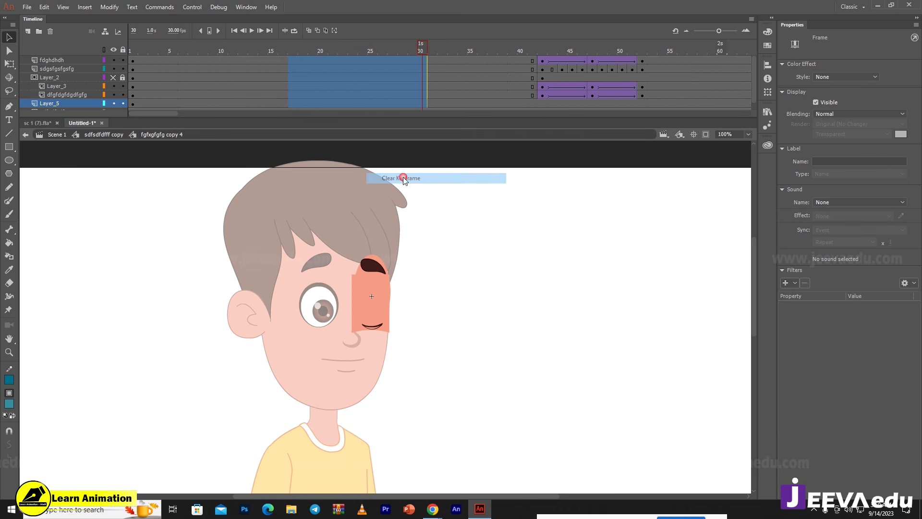
- Copy the open-eye keyframes at frame 42 of the far eye symbol onto frame 1 across its eye layers
{"action": "left_click", "coordinate": [495, 42]}
{"action": "left_click", "coordinate": [541, 78]}
{"action": "left_click", "coordinate": [545, 95]}
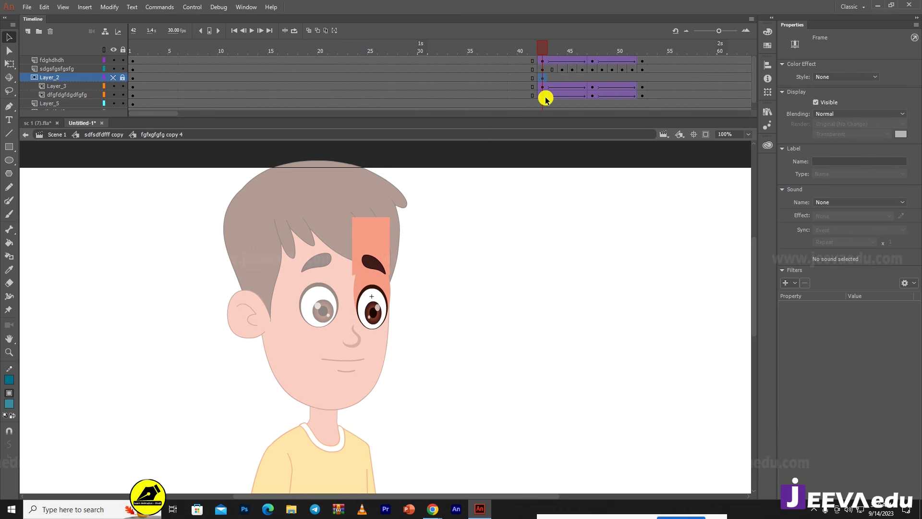
{"action": "left_click", "coordinate": [484, 87]}
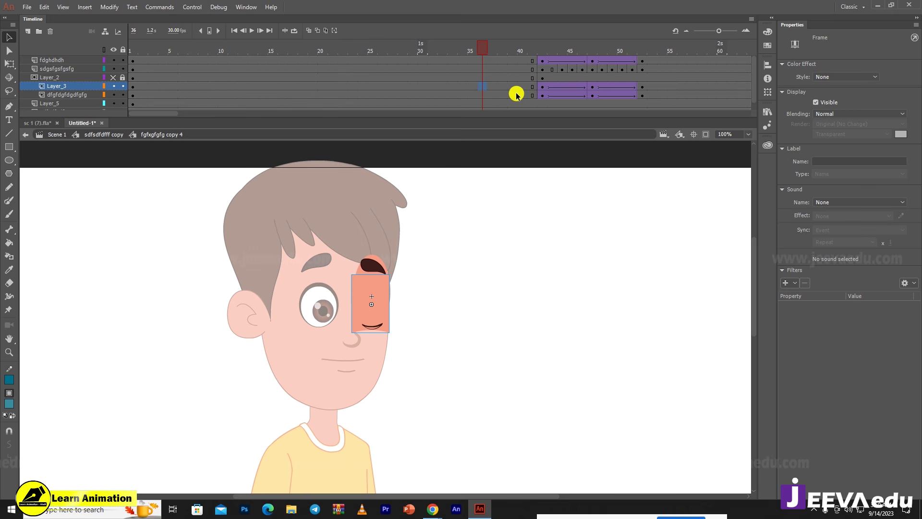
{"action": "left_click_drag", "start_coordinate": [542, 93], "coordinate": [541, 47]}
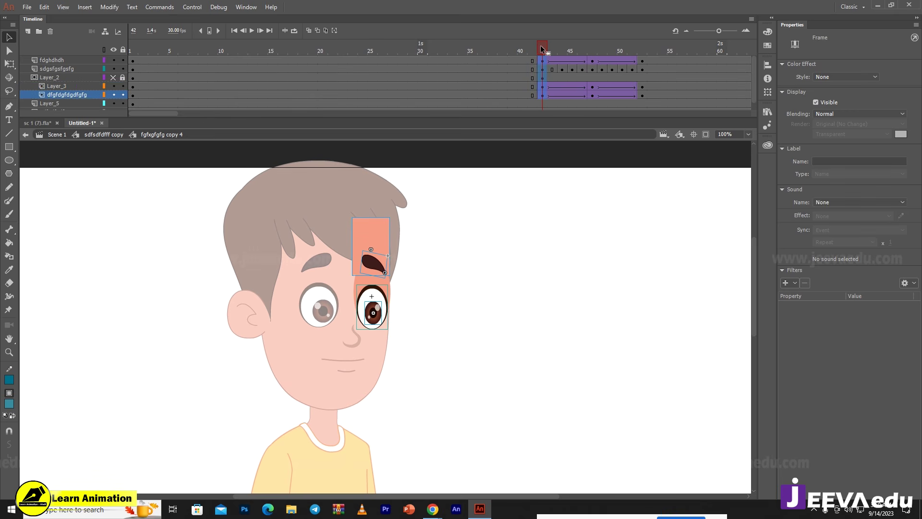
{"action": "left_click_drag", "start_coordinate": [102, 79], "coordinate": [163, 58]}
- Remove the classic tweens starting at frame 1 on the far eye's eyebrow and masked layers, and scrub back to frame 1
{"action": "right_click", "coordinate": [163, 61]}
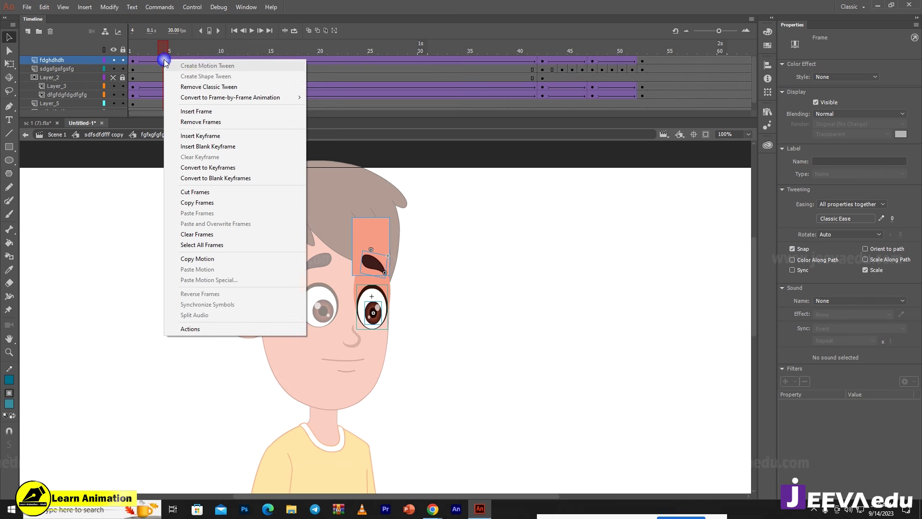
{"action": "left_click", "coordinate": [200, 85]}
{"action": "left_click_drag", "start_coordinate": [211, 86], "coordinate": [219, 94]}
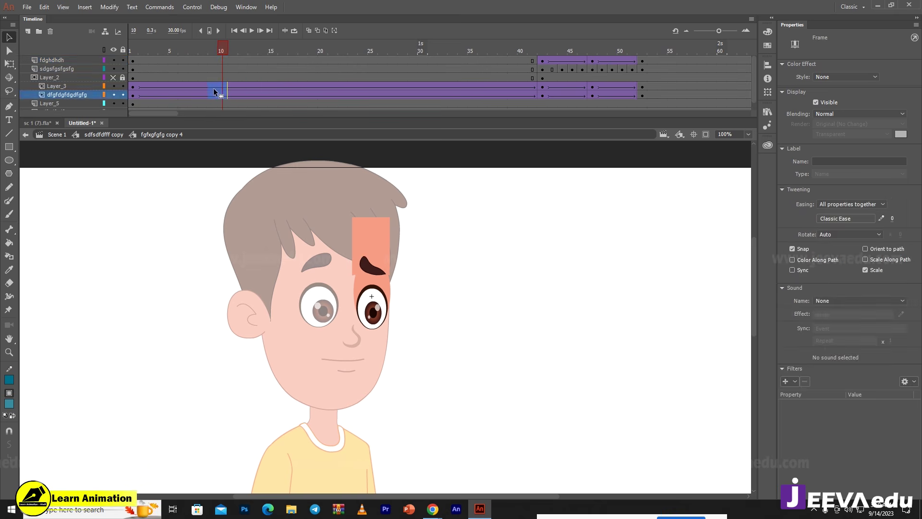
{"action": "right_click", "coordinate": [214, 89]}
{"action": "left_click", "coordinate": [249, 115]}
{"action": "left_click_drag", "start_coordinate": [223, 54], "coordinate": [99, 58]}
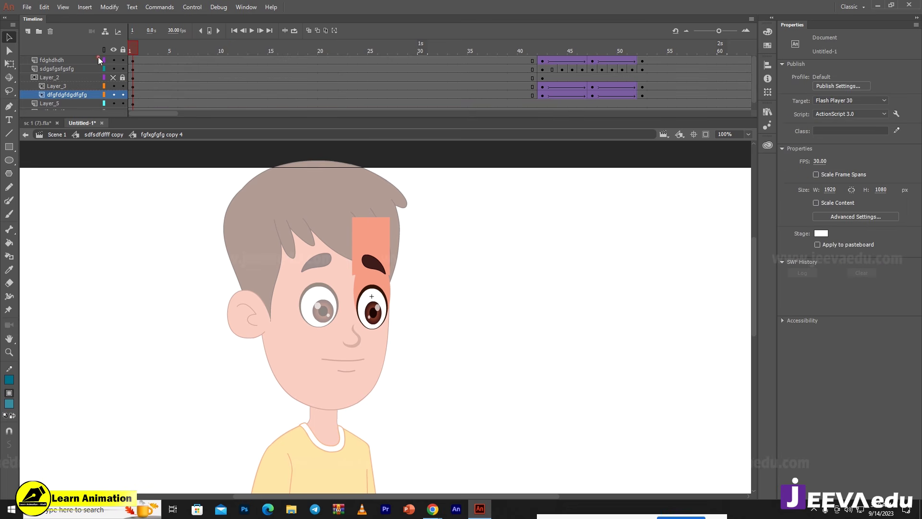
- Return to the head symbol to check both eyes on frame 1, and reopen the far eye's symbol
{"action": "double_click", "coordinate": [166, 308]}
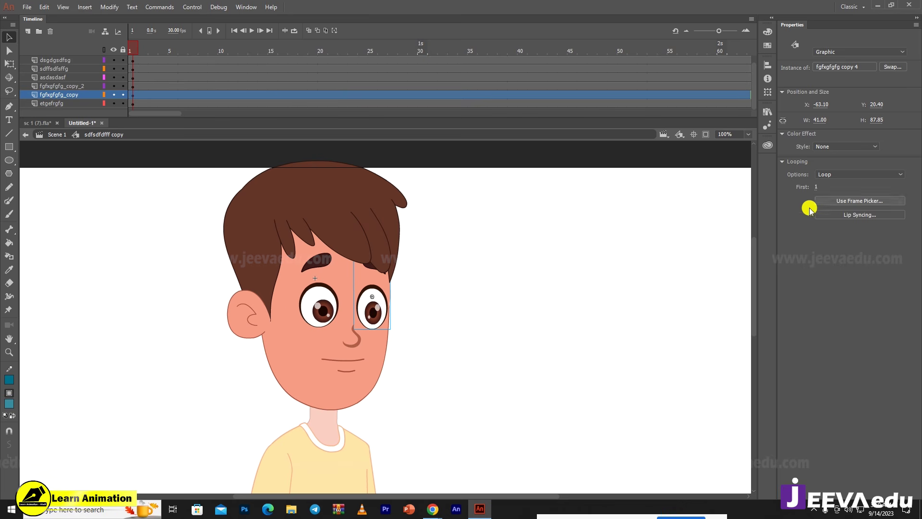
{"action": "left_click", "coordinate": [369, 337]}
{"action": "double_click", "coordinate": [373, 317]}
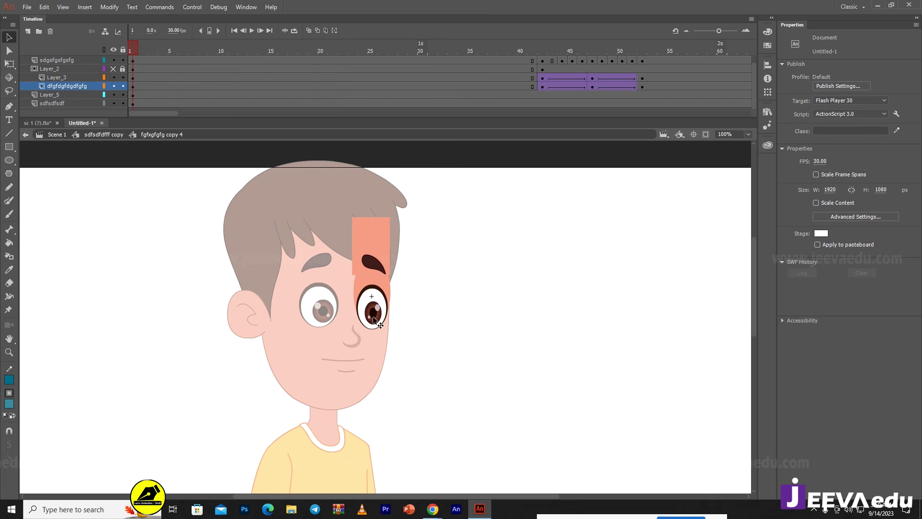
{"action": "left_click", "coordinate": [573, 312]}
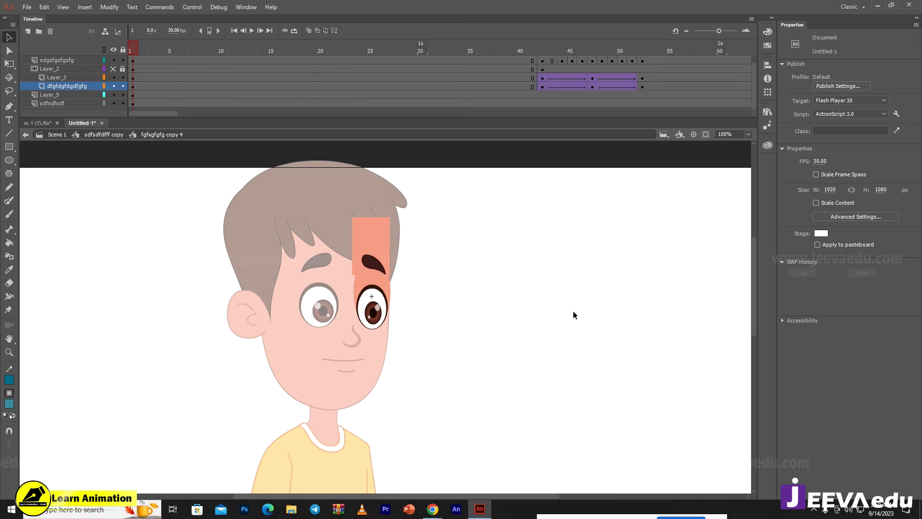
- Play and scrub the head symbol's timeline to check the far eye, and reopen the eye's symbol down to its pupil
{"action": "double_click", "coordinate": [513, 325]}
{"action": "key", "text": "Return"}
{"action": "left_click", "coordinate": [318, 95]}
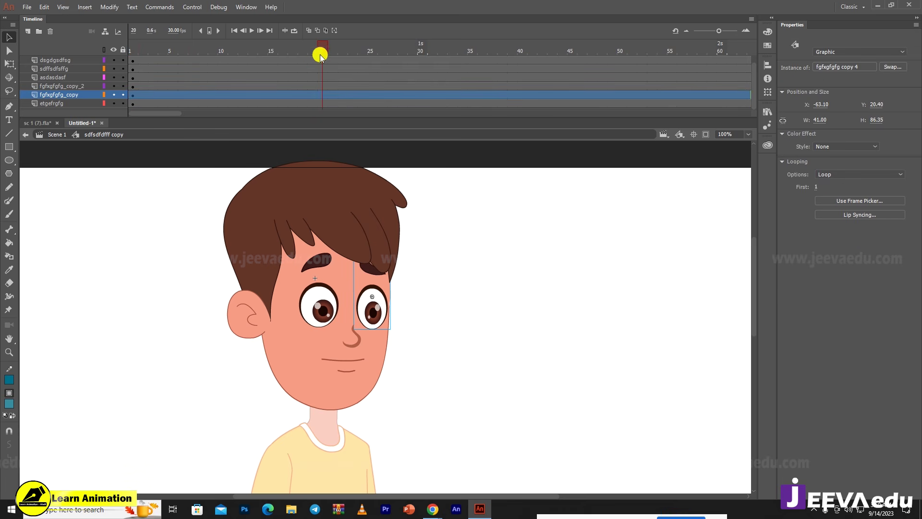
{"action": "left_click_drag", "start_coordinate": [320, 54], "coordinate": [381, 82]}
{"action": "key", "text": "Return"}
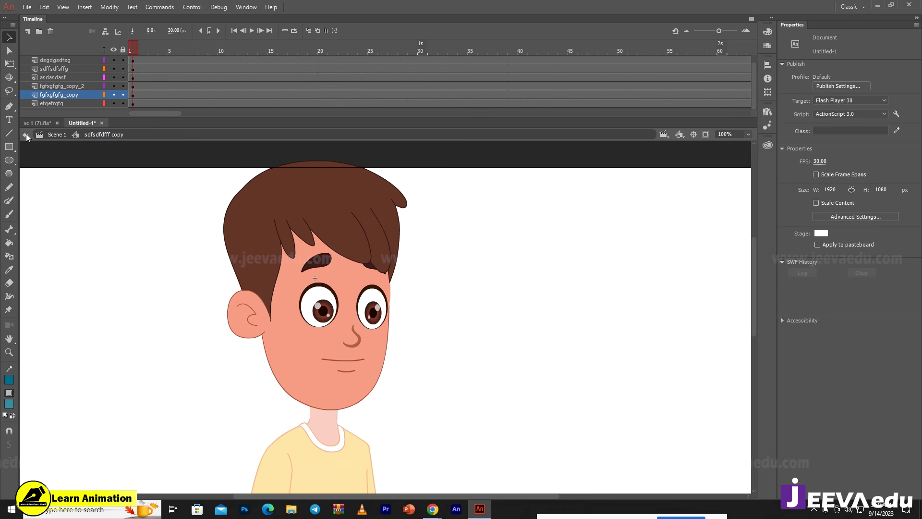
{"action": "double_click", "coordinate": [378, 311]}
{"action": "double_click", "coordinate": [374, 312]}
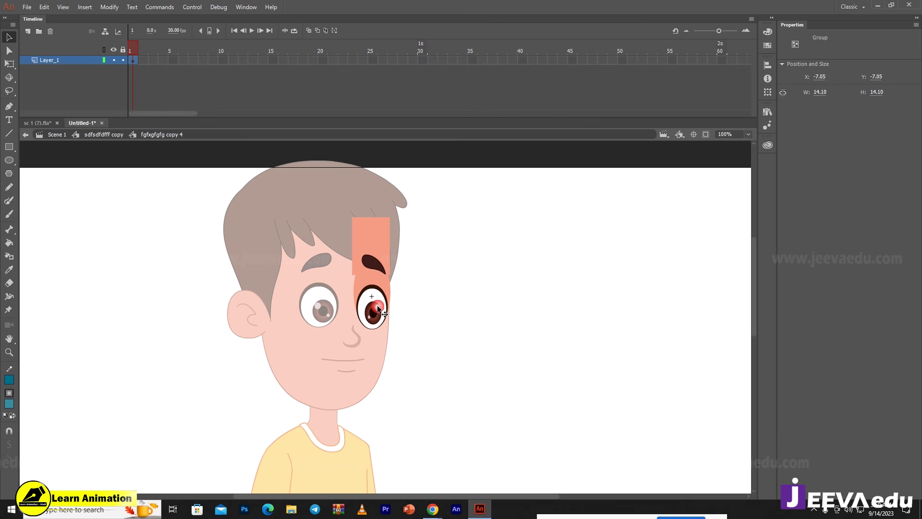
- In the far eyebrow's symbol, remove frames 44 to 63 and insert frames so the frame 1 shape holds
{"action": "double_click", "coordinate": [376, 267]}
{"action": "left_click", "coordinate": [375, 263]}
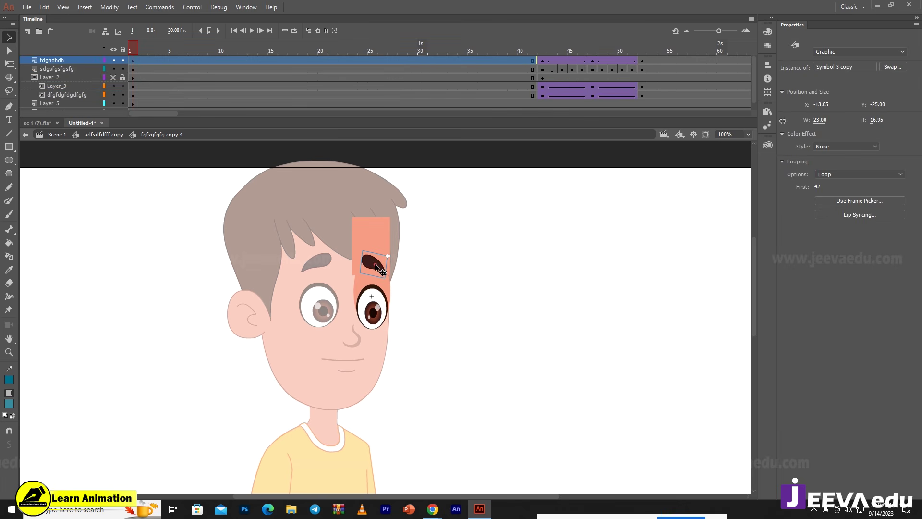
{"action": "double_click", "coordinate": [375, 264]}
{"action": "left_click", "coordinate": [445, 82]}
{"action": "left_click_drag", "start_coordinate": [454, 85], "coordinate": [650, 71]}
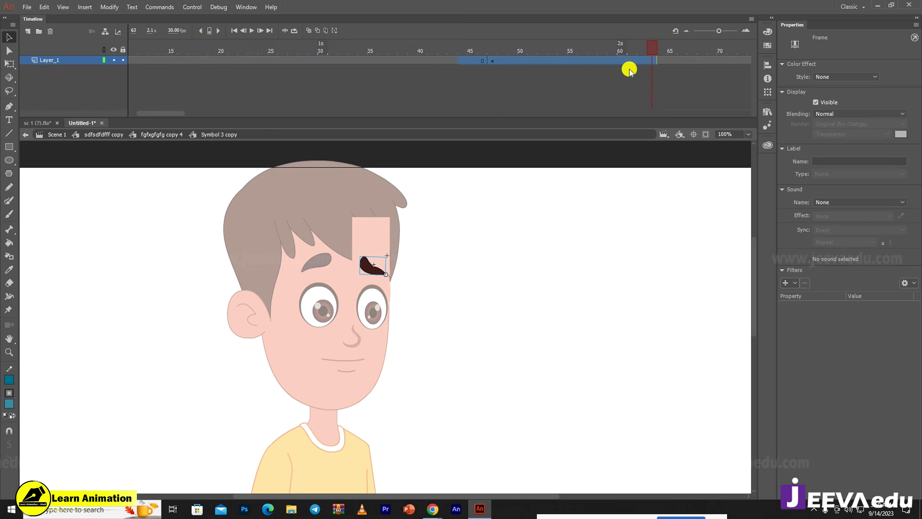
{"action": "key", "text": "shift+F5"}
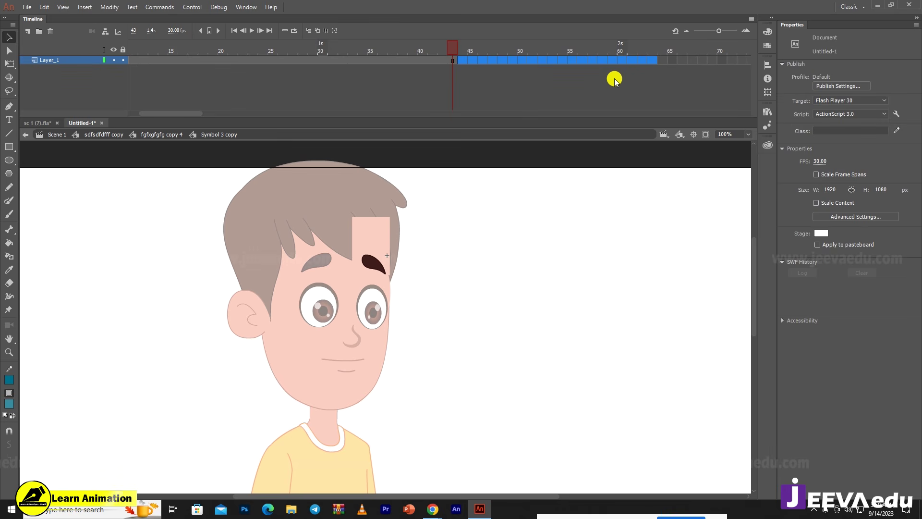
{"action": "key", "text": "F5"}
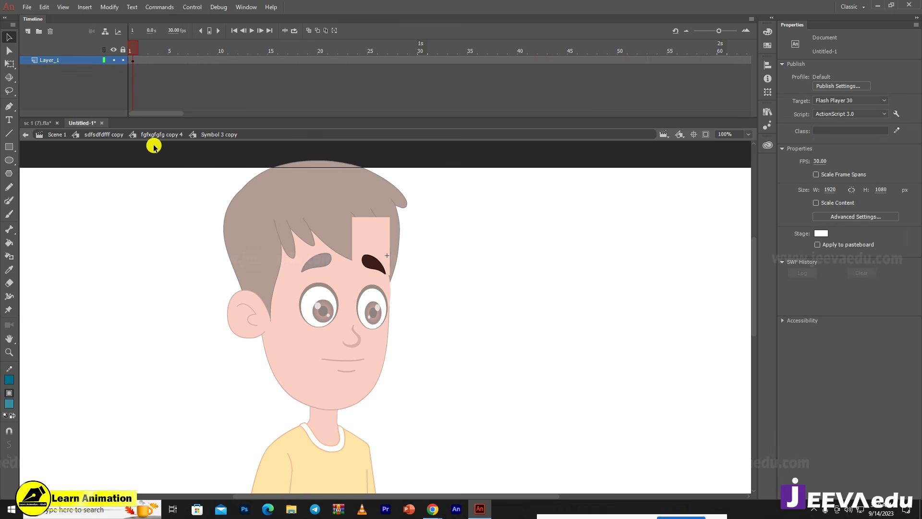
- Return through the far eye to the head symbol and scrub its timeline to check the face
{"action": "left_click", "coordinate": [153, 135]}
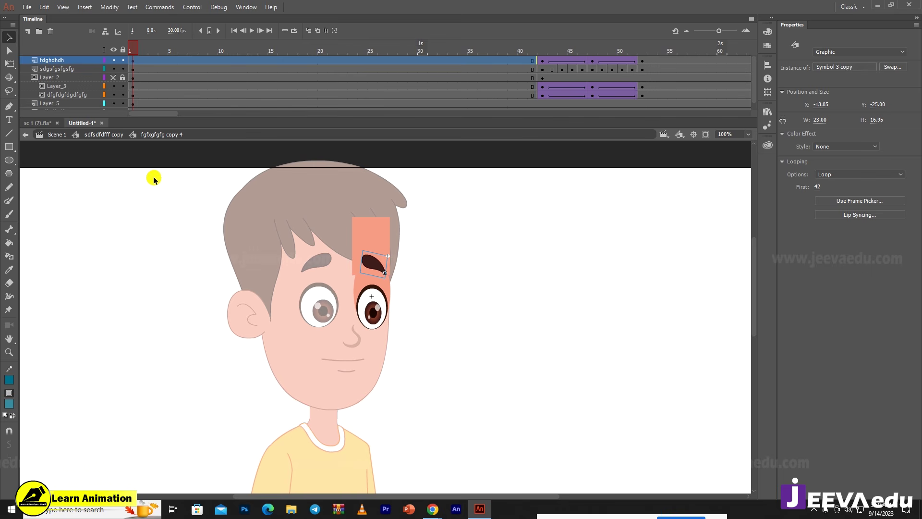
{"action": "left_click", "coordinate": [490, 320]}
{"action": "left_click", "coordinate": [98, 136]}
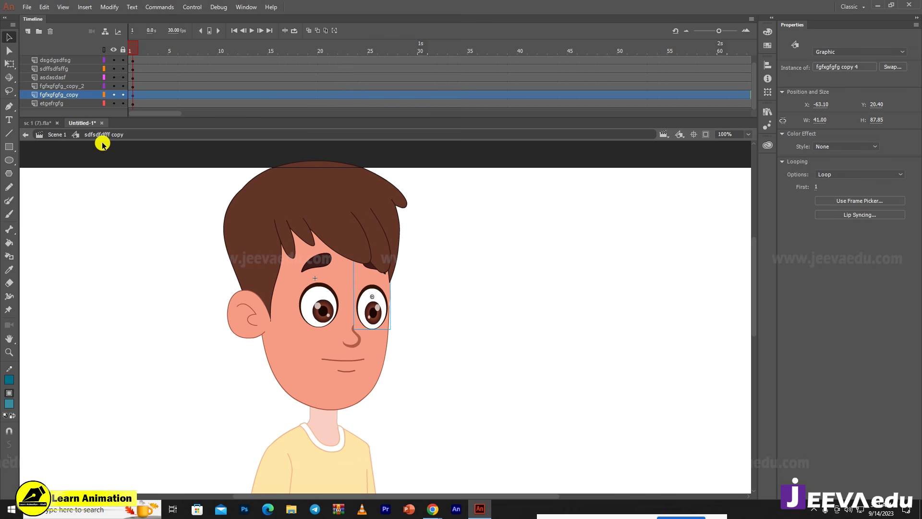
{"action": "left_click", "coordinate": [156, 253]}
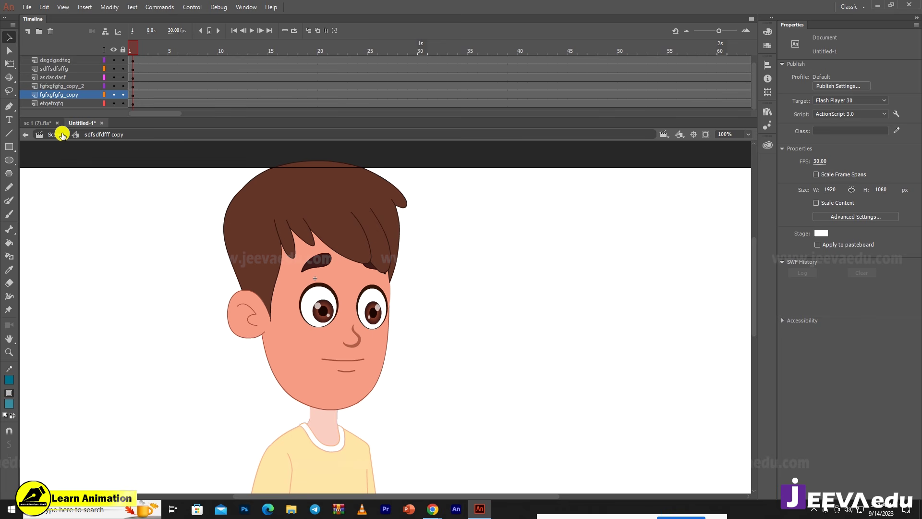
{"action": "left_click_drag", "start_coordinate": [191, 202], "coordinate": [434, 413]}
{"action": "left_click_drag", "start_coordinate": [164, 44], "coordinate": [1, 181]}
- Open the mouth's symbol and remove frames 6 to 37 on both layers
{"action": "left_click", "coordinate": [360, 363]}
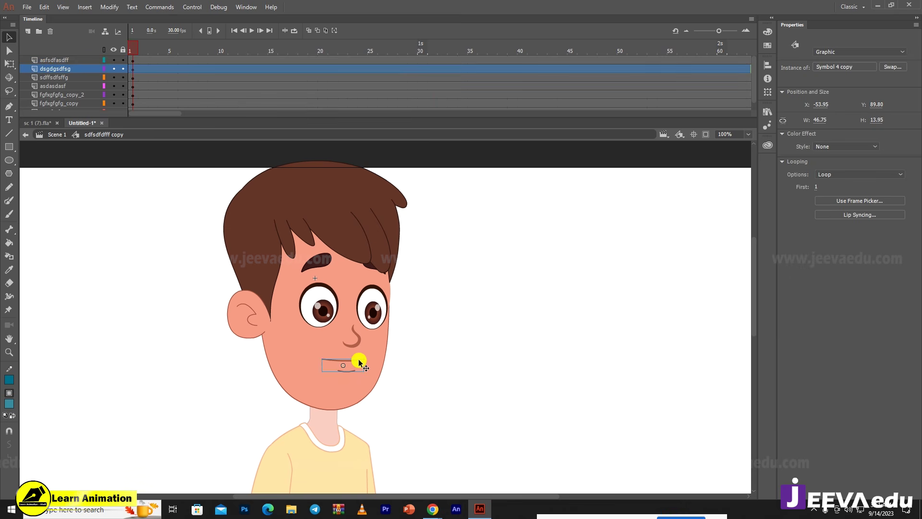
{"action": "double_click", "coordinate": [360, 364]}
{"action": "left_click", "coordinate": [201, 90]}
{"action": "left_click_drag", "start_coordinate": [179, 61], "coordinate": [490, 129]}
{"action": "key", "text": "shift+F5"}
{"action": "key", "text": "shift+F5"}
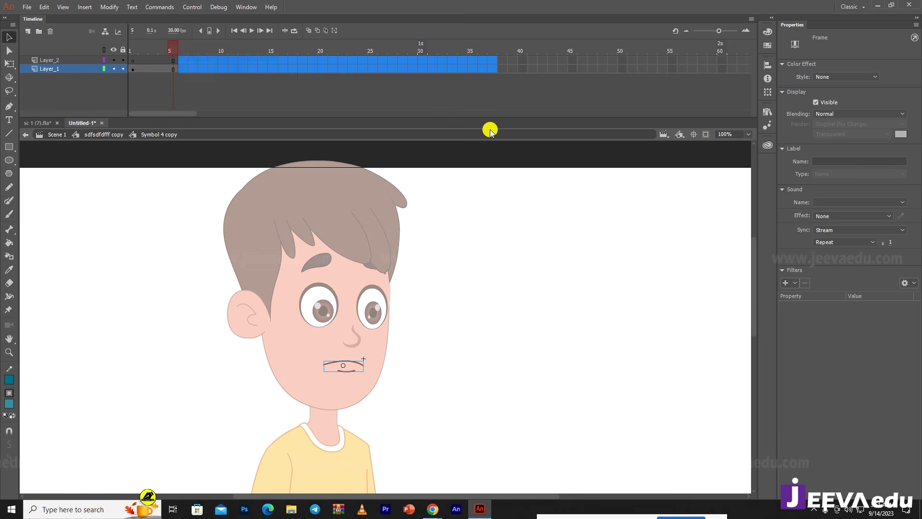
- Insert frames to extend both mouth layers past frame 60, scrub back to frame 1, and return to the head symbol
{"action": "key", "text": "F5"}
{"action": "key", "text": "F5"}
{"action": "key", "text": "F5"}
{"action": "key", "text": "F5"}
{"action": "key", "text": "F5"}
{"action": "left_click_drag", "start_coordinate": [494, 51], "coordinate": [122, 84]}
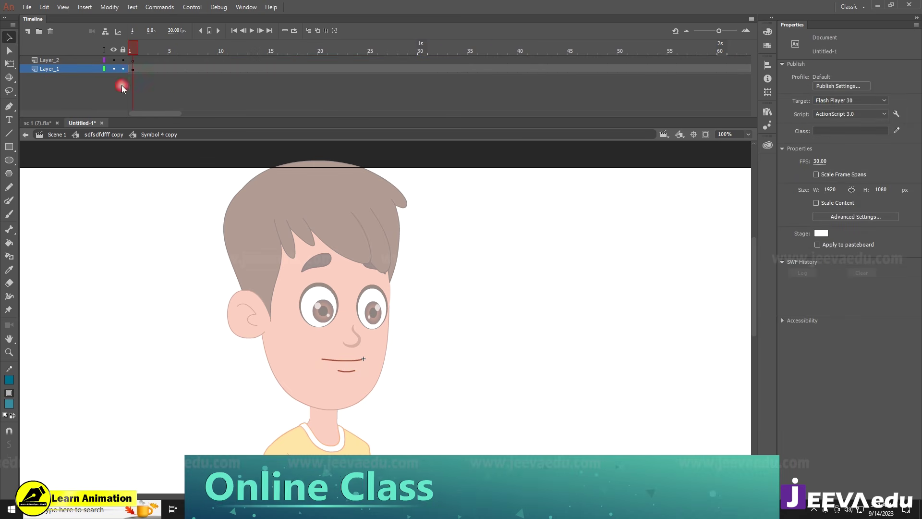
{"action": "left_click", "coordinate": [63, 61]}
{"action": "left_click", "coordinate": [144, 283]}
{"action": "double_click", "coordinate": [144, 282]}
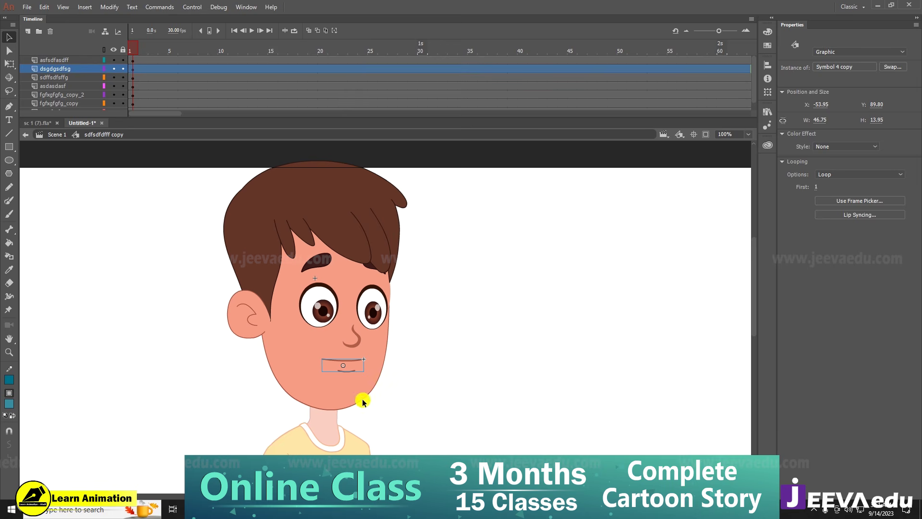
- Check the face and ear parts, view the whole body at 50% zoom, and return to the main scene
{"action": "left_click", "coordinate": [322, 402]}
{"action": "left_click", "coordinate": [220, 425]}
{"action": "left_click", "coordinate": [247, 326]}
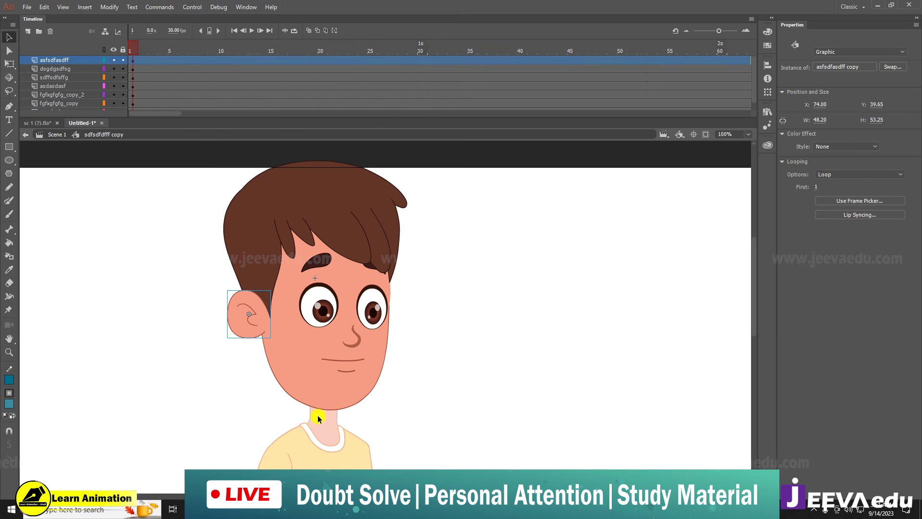
{"action": "key", "text": "z"}
{"action": "left_click", "coordinate": [387, 425], "text": "alt"}
{"action": "key", "text": "v"}
{"action": "left_click", "coordinate": [361, 380]}
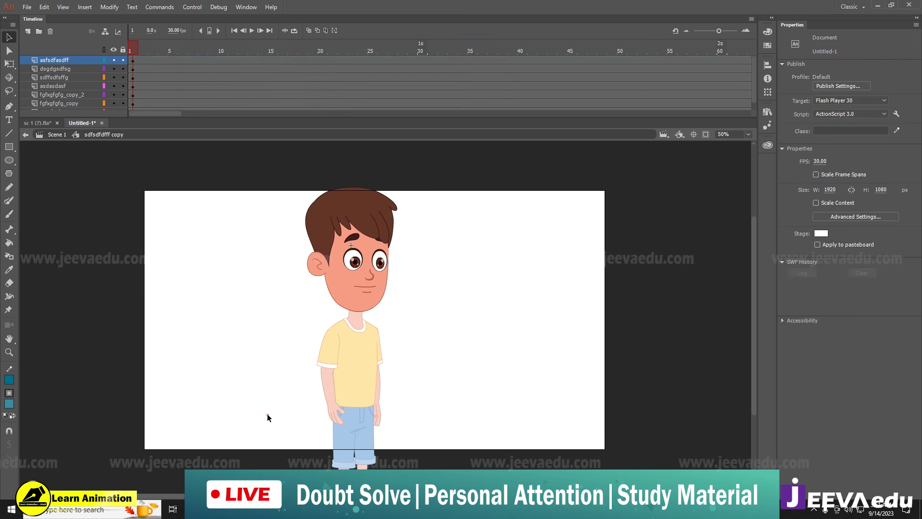
{"action": "double_click", "coordinate": [267, 415]}
- Select all of the boy's body parts and convert them into one graphic symbol named Symbol 1
{"action": "left_click", "coordinate": [320, 364]}
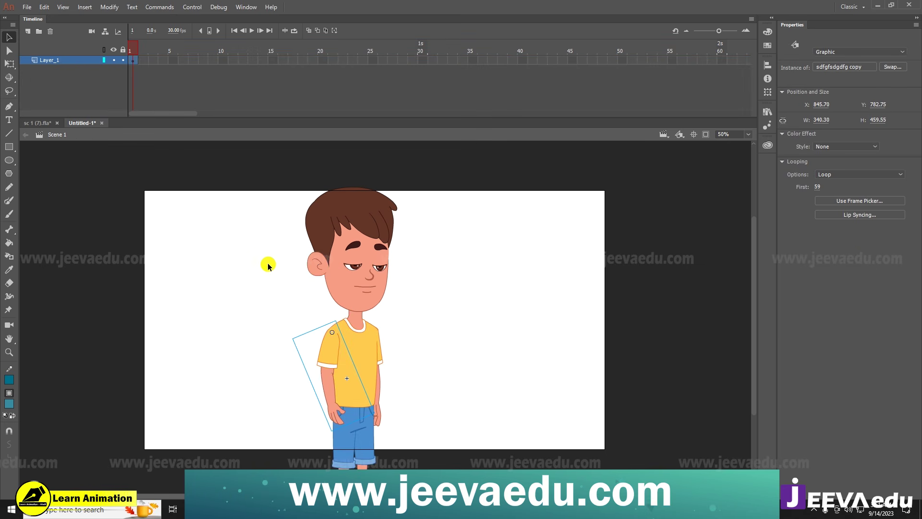
{"action": "left_click_drag", "start_coordinate": [427, 468], "coordinate": [426, 467]}
{"action": "key", "text": "F8"}
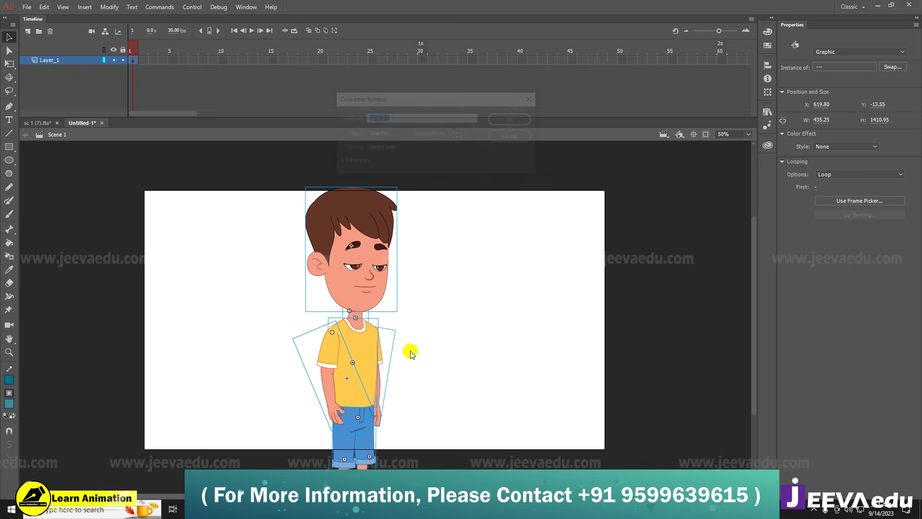
{"action": "left_click", "coordinate": [525, 118]}
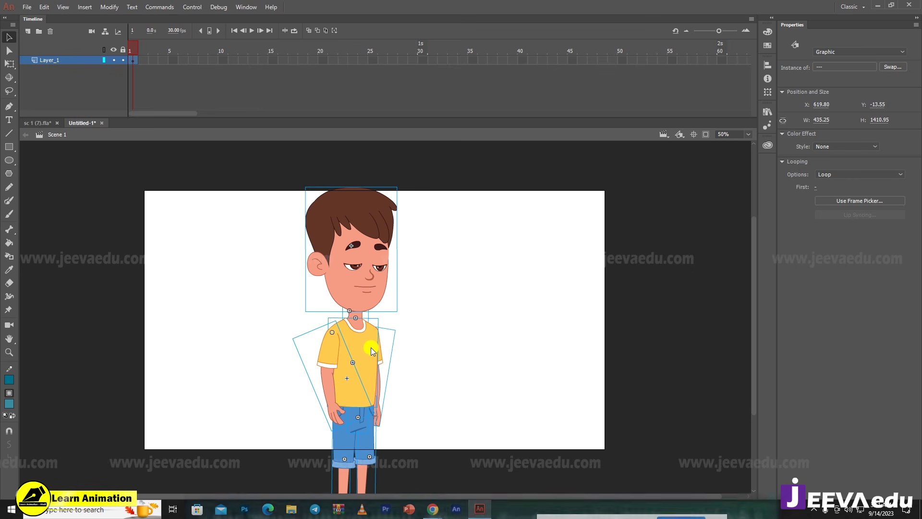
- Open the new whole-body symbol and distribute its parts to separate layers
{"action": "left_click", "coordinate": [368, 347]}
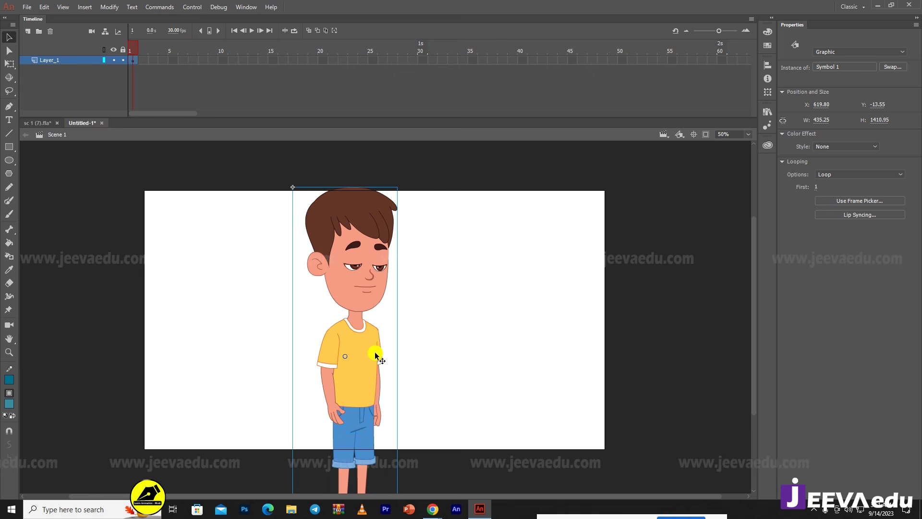
{"action": "double_click", "coordinate": [369, 351]}
{"action": "right_click", "coordinate": [368, 351]}
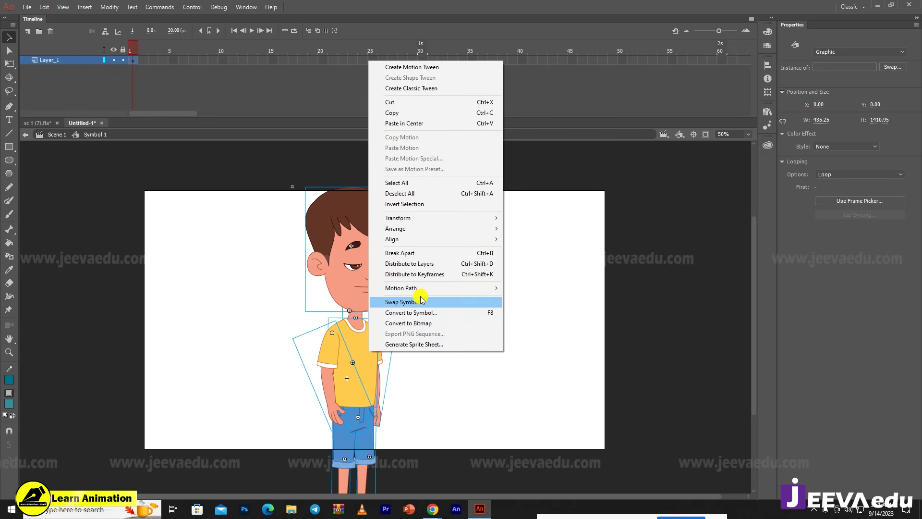
{"action": "left_click", "coordinate": [416, 263]}
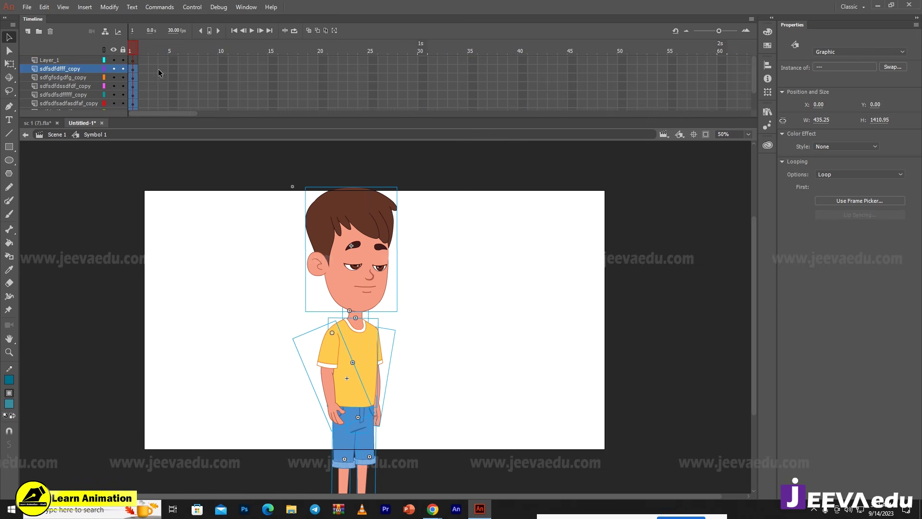
- Extend all body-part layers past frame 60 and delete the empty Layer_1
{"action": "left_click_drag", "start_coordinate": [160, 73], "coordinate": [486, 213]}
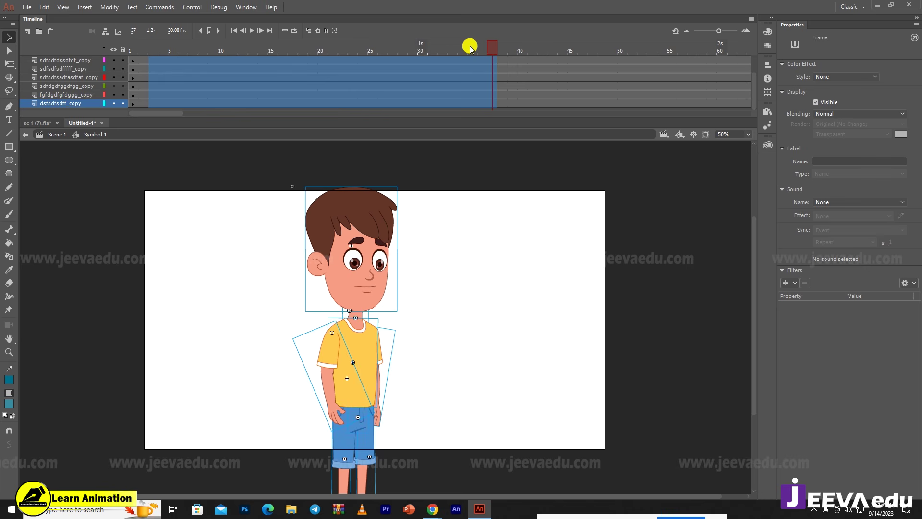
{"action": "scroll", "coordinate": [476, 68], "scroll_direction": "up", "scroll_amount": 3}
{"action": "left_click_drag", "start_coordinate": [483, 53], "coordinate": [87, 56]}
{"action": "left_click", "coordinate": [59, 59]}
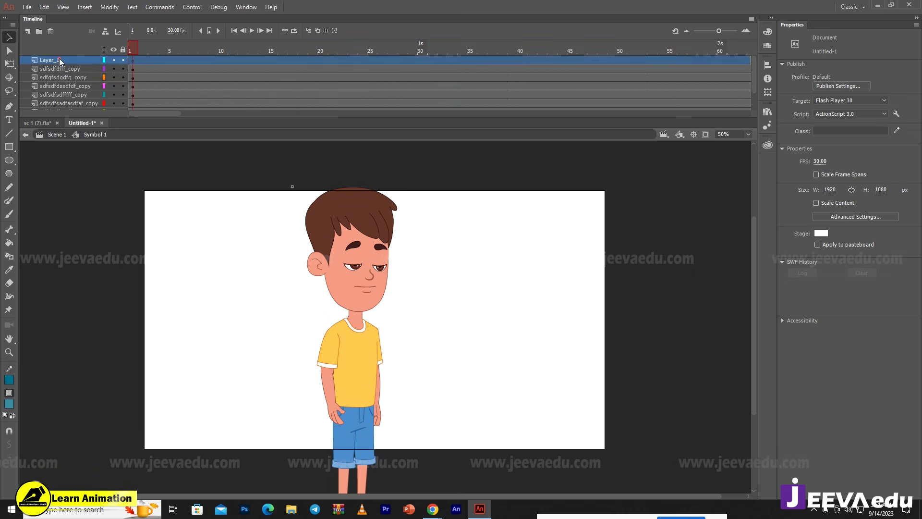
{"action": "left_click", "coordinate": [50, 31]}
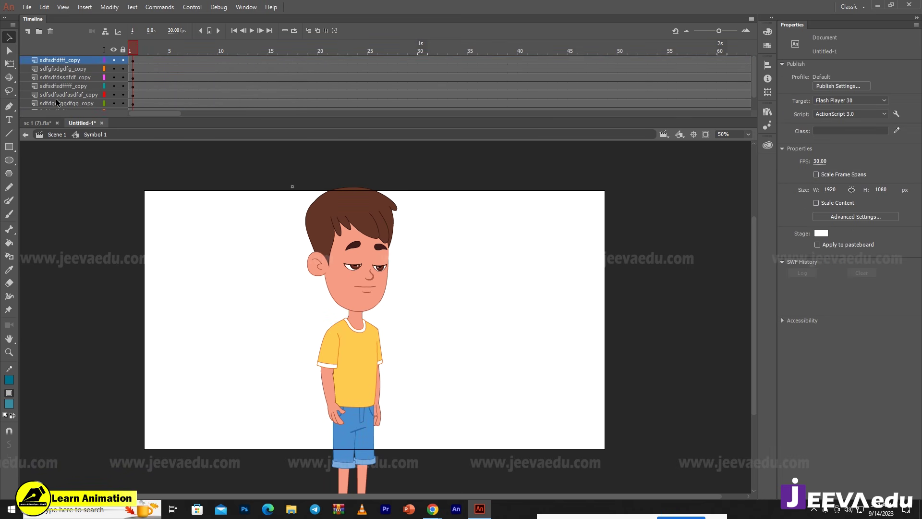
- Set the head instance's first looping frame to 1 on frame 1 of the body symbol
{"action": "left_click", "coordinate": [331, 279]}
{"action": "left_click", "coordinate": [139, 59]}
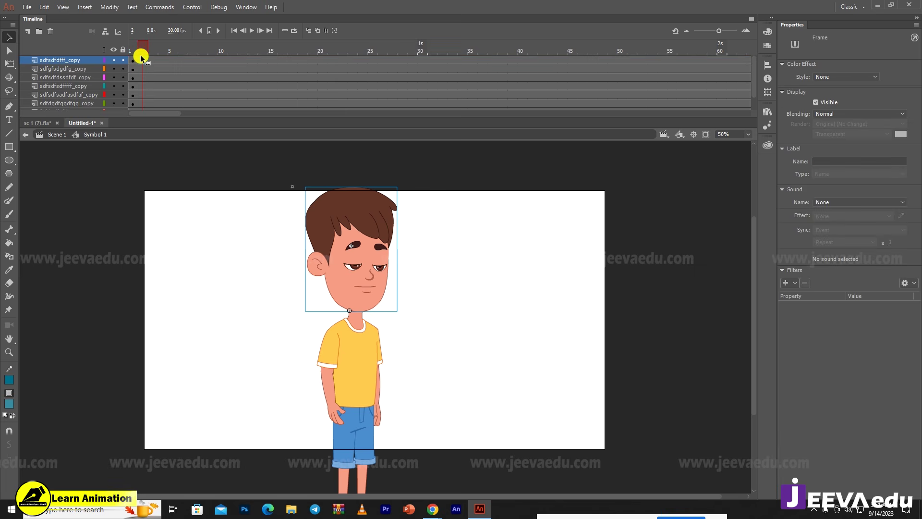
{"action": "left_click_drag", "start_coordinate": [140, 49], "coordinate": [132, 53]}
{"action": "left_click", "coordinate": [381, 245]}
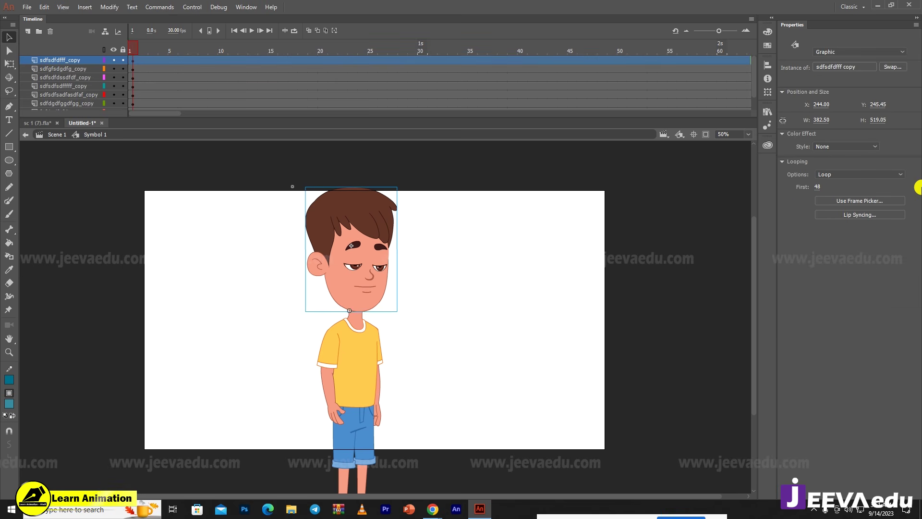
{"action": "left_click_drag", "start_coordinate": [816, 188], "coordinate": [518, 239]}
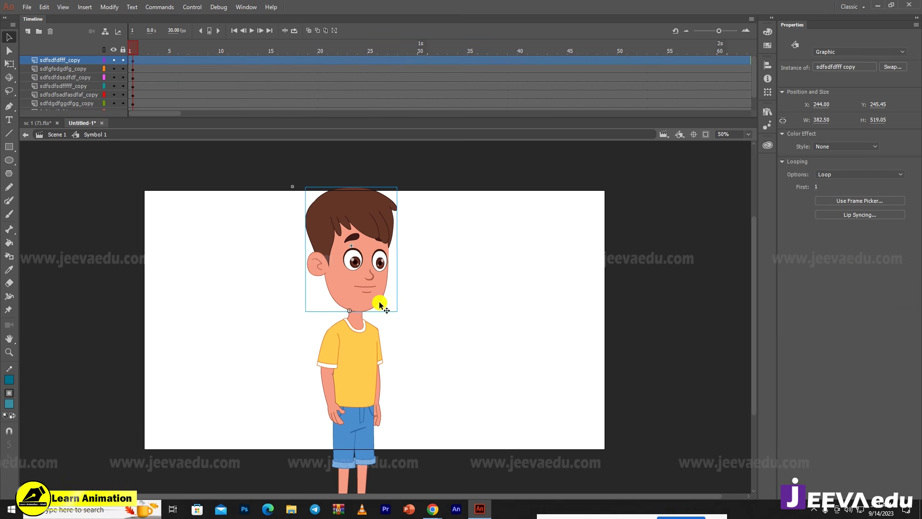
- Lower the near arm's first looping frame and select the far arm to check its looping setting
{"action": "left_click", "coordinate": [327, 351]}
{"action": "left_click_drag", "start_coordinate": [817, 188], "coordinate": [635, 185]}
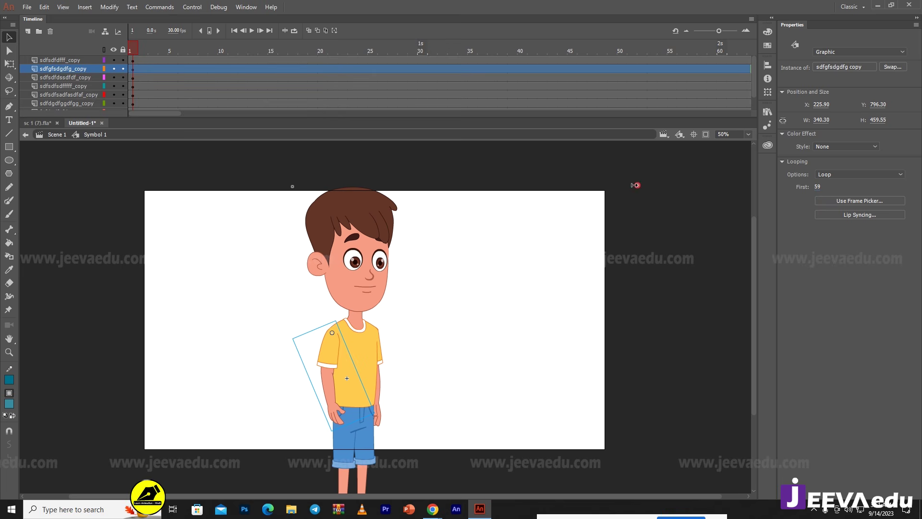
{"action": "left_click", "coordinate": [385, 361]}
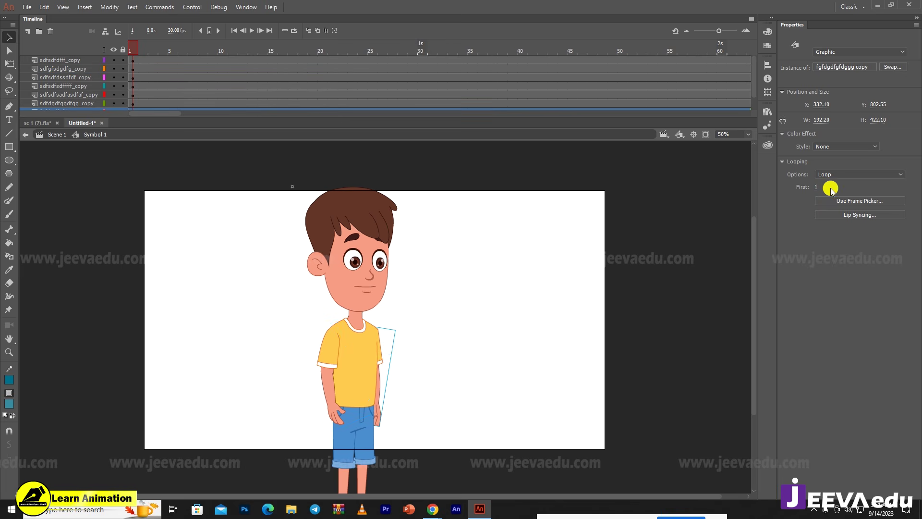
- Rotate the far leg forward and up about its hip pivot with Free Transform, and select the near leg
{"action": "left_click_drag", "start_coordinate": [467, 403], "coordinate": [469, 355]}
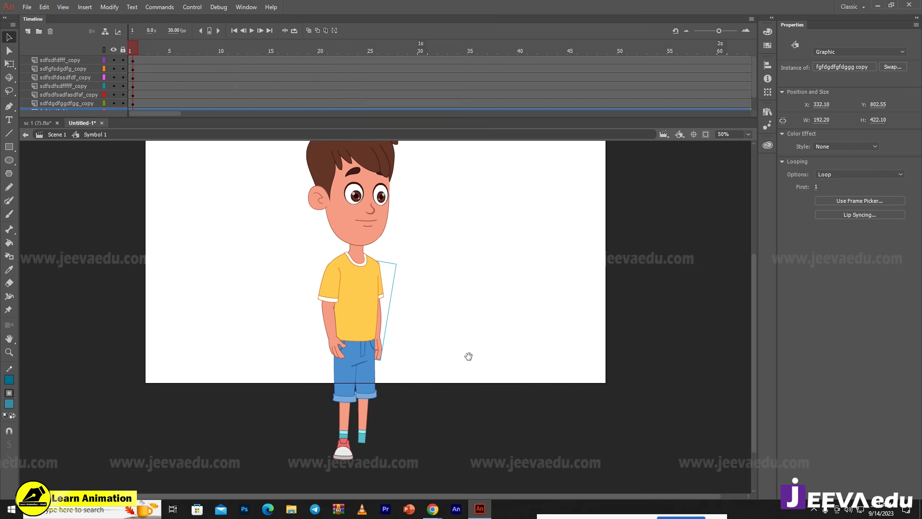
{"action": "left_click", "coordinate": [378, 397]}
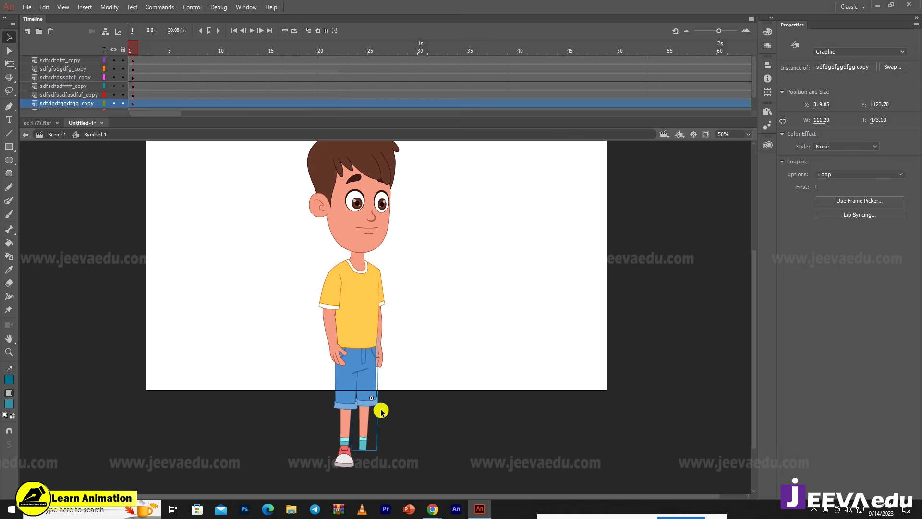
{"action": "key", "text": "q"}
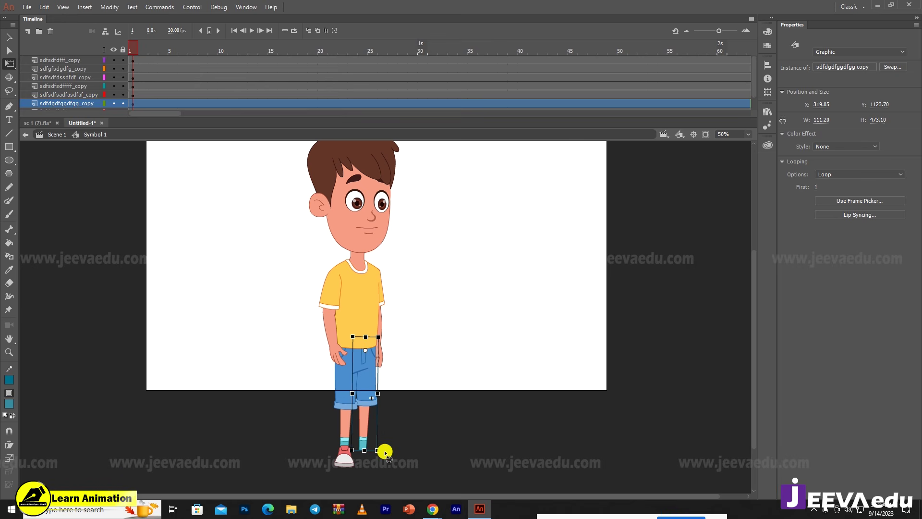
{"action": "left_click_drag", "start_coordinate": [386, 452], "coordinate": [444, 370]}
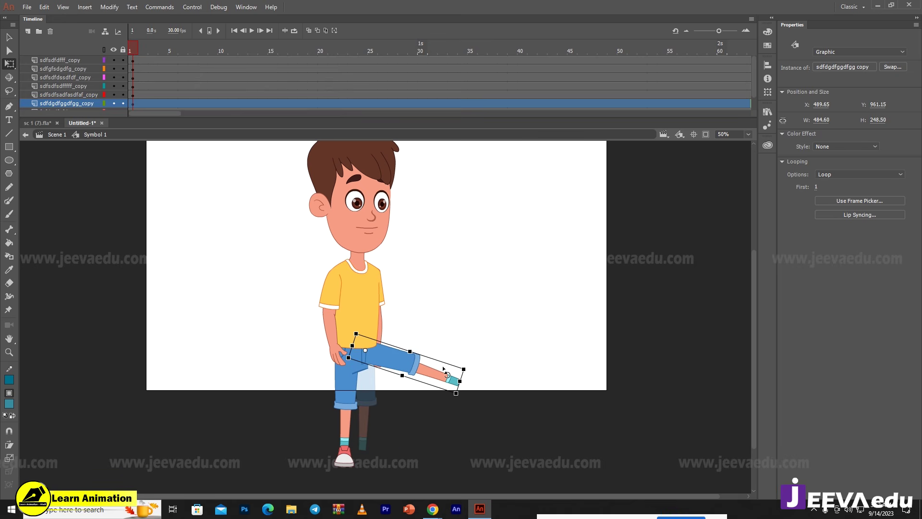
{"action": "left_click", "coordinate": [377, 438]}
{"action": "left_click", "coordinate": [372, 461]}
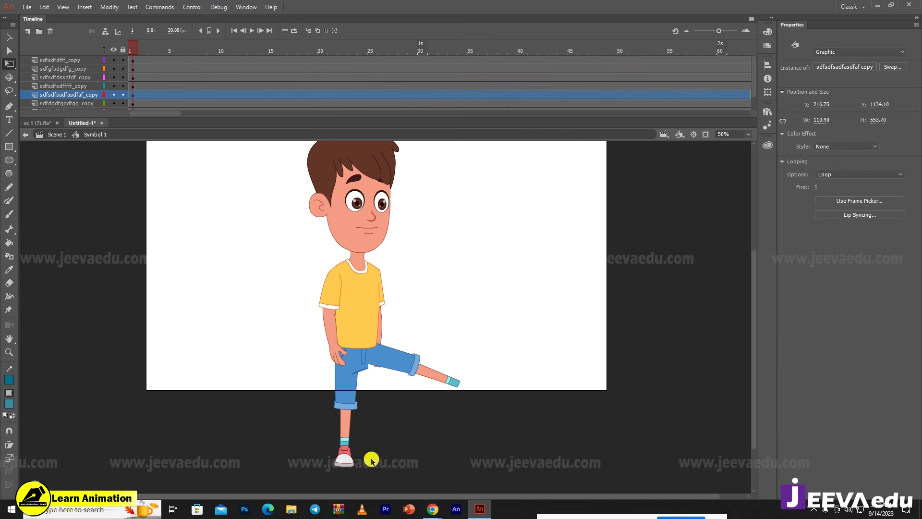
- Move the near leg's pivot to the hip and rotate the leg forward and up with Free Transform
{"action": "left_click_drag", "start_coordinate": [429, 400], "coordinate": [432, 398]}
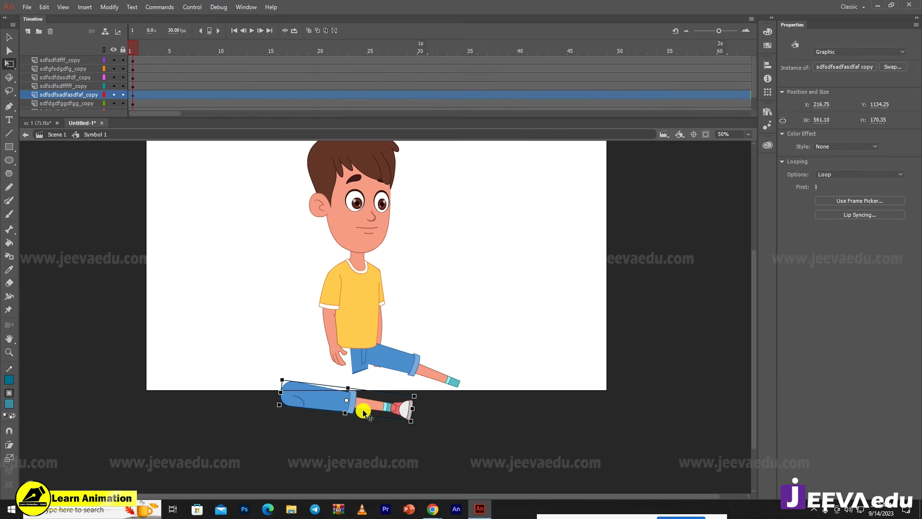
{"action": "key", "text": "ctrl+z"}
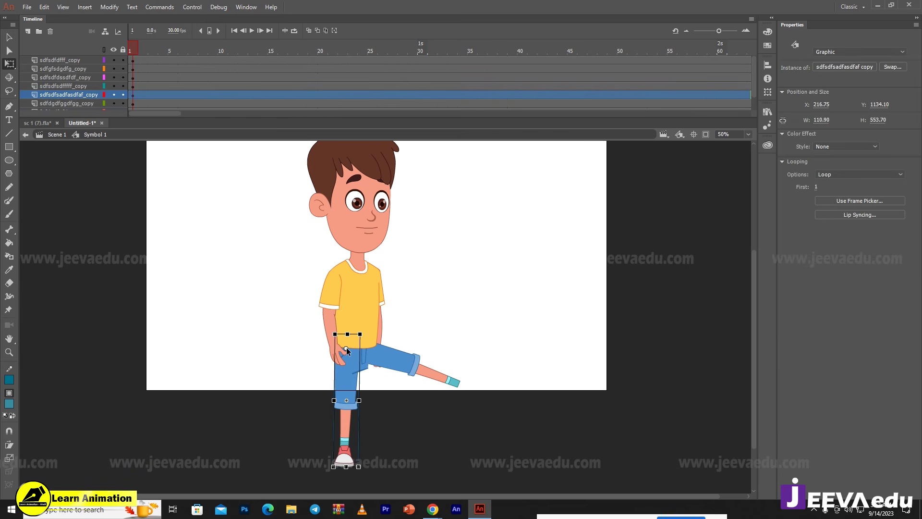
{"action": "left_click_drag", "start_coordinate": [366, 470], "coordinate": [430, 398]}
- Rotate the pelvis piece of the shorts so it lines up with the raised near leg
{"action": "key", "text": "z"}
{"action": "left_click", "coordinate": [363, 362]}
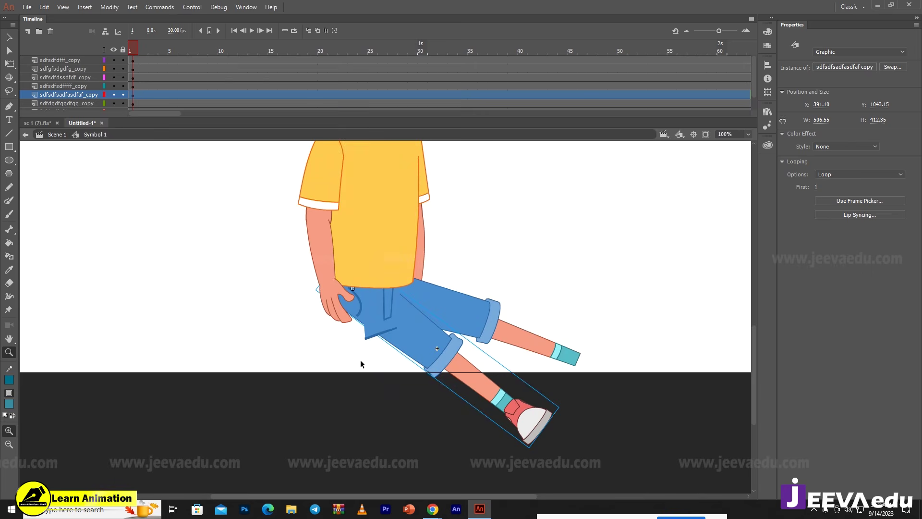
{"action": "key", "text": "v"}
{"action": "left_click", "coordinate": [386, 338]}
{"action": "key", "text": "q"}
{"action": "left_click_drag", "start_coordinate": [386, 336], "coordinate": [392, 298]}
{"action": "left_click", "coordinate": [465, 282]}
{"action": "left_click_drag", "start_coordinate": [457, 192], "coordinate": [425, 364]}
{"action": "key", "text": "z"}
{"action": "left_click", "coordinate": [425, 370], "text": "alt"}
- Check the boy's new leg pose, view the original scene in sc 1 (7).fla and return to Untitled-1
{"action": "key", "text": "v"}
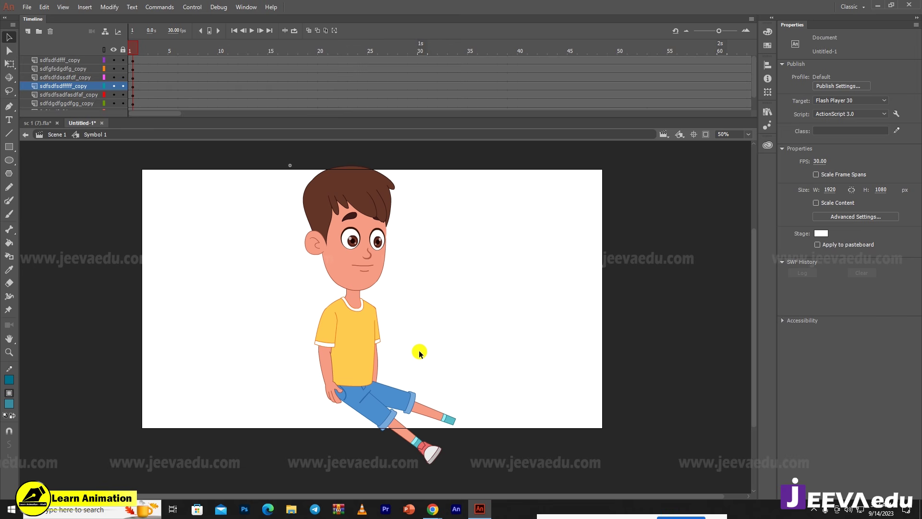
{"action": "left_click", "coordinate": [374, 354]}
{"action": "left_click", "coordinate": [404, 386]}
{"action": "key", "text": "z"}
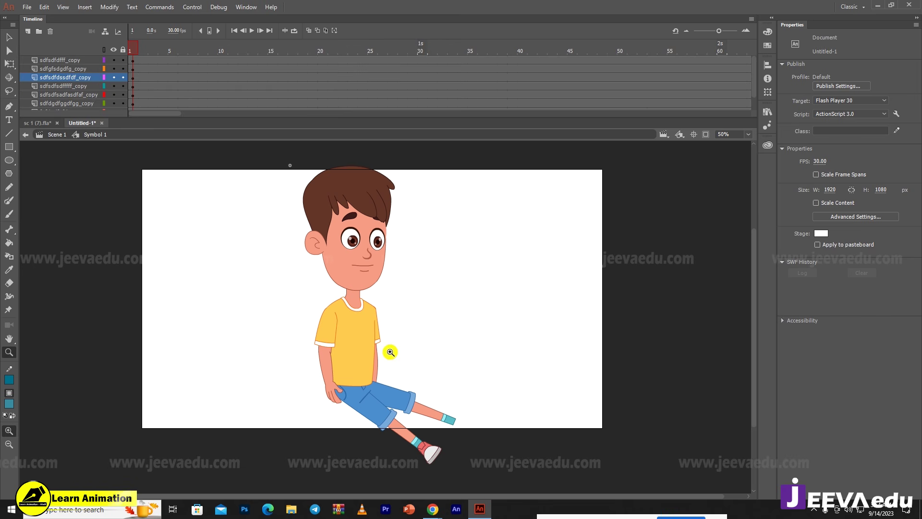
{"action": "left_click", "coordinate": [389, 352]}
{"action": "left_click_drag", "start_coordinate": [391, 352], "coordinate": [463, 335]}
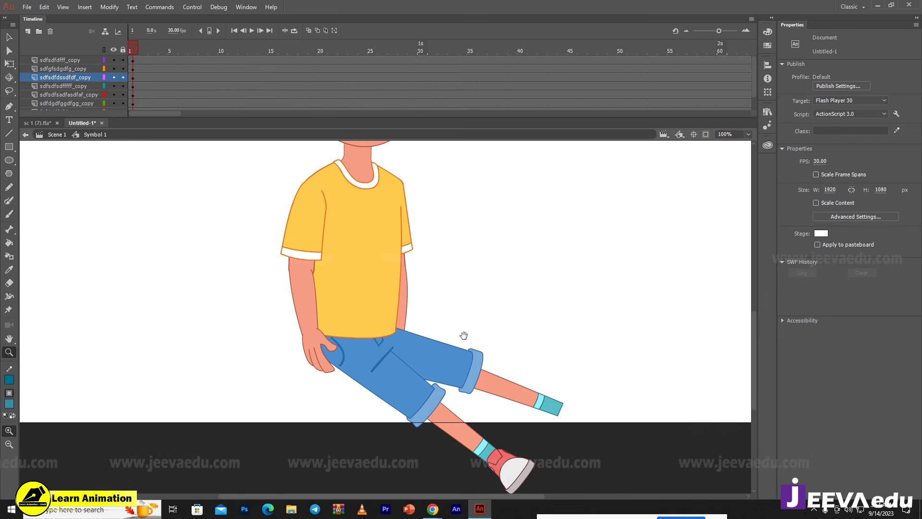
{"action": "left_click", "coordinate": [43, 125]}
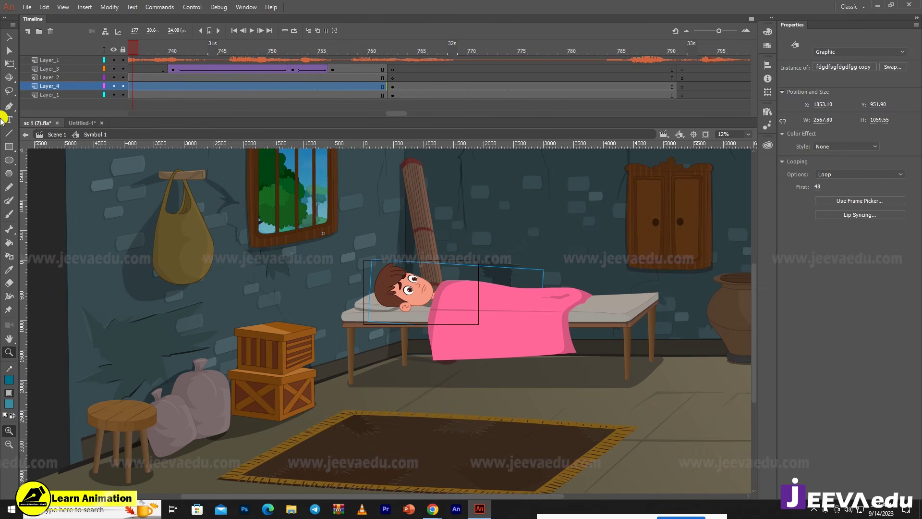
{"action": "left_click", "coordinate": [77, 123]}
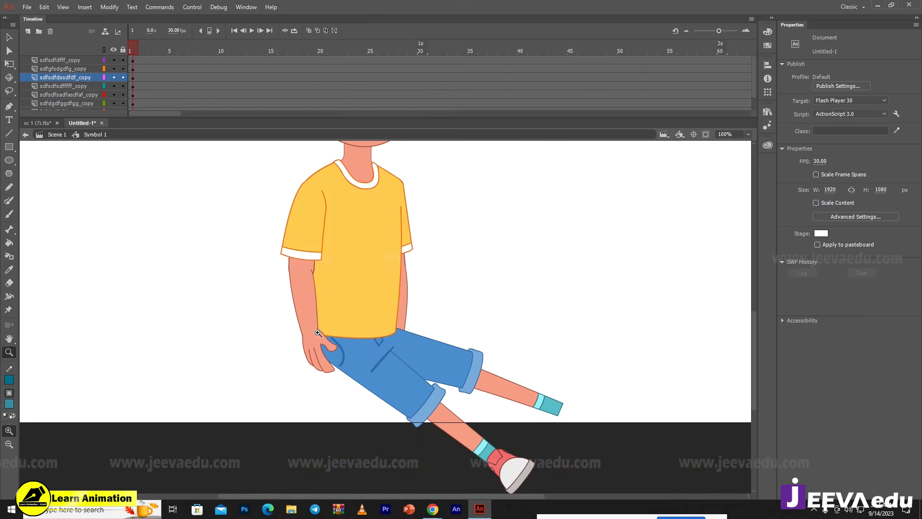
- Open the near arm symbol and rotate the forearm up about the elbow so the hand rests across the chest
{"action": "key", "text": "v"}
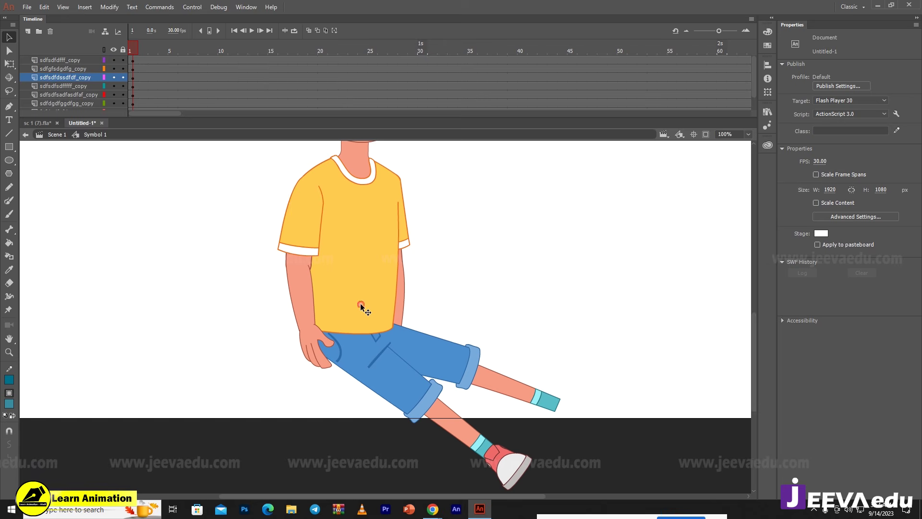
{"action": "left_click", "coordinate": [361, 306]}
{"action": "double_click", "coordinate": [309, 321]}
{"action": "left_click", "coordinate": [313, 334]}
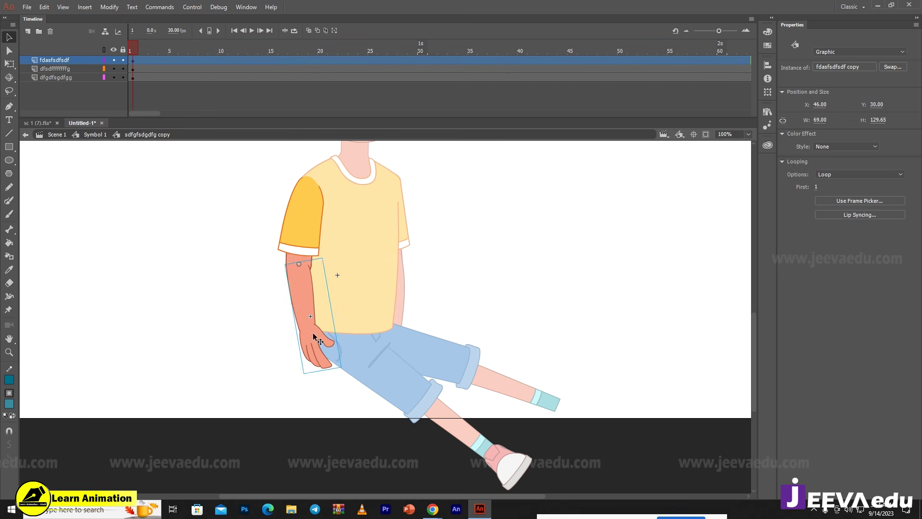
{"action": "key", "text": "q"}
{"action": "left_click_drag", "start_coordinate": [356, 348], "coordinate": [381, 214]}
{"action": "key", "text": "z"}
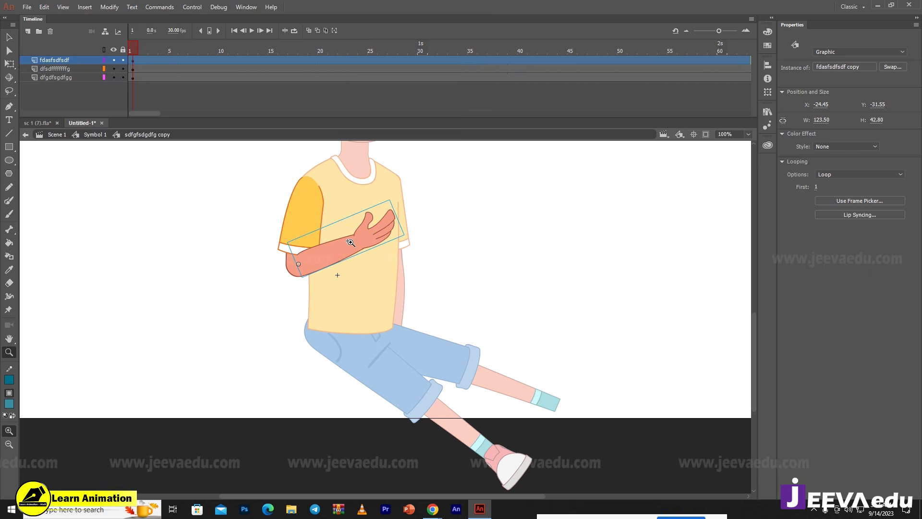
{"action": "left_click", "coordinate": [351, 243]}
{"action": "left_click", "coordinate": [371, 328]}
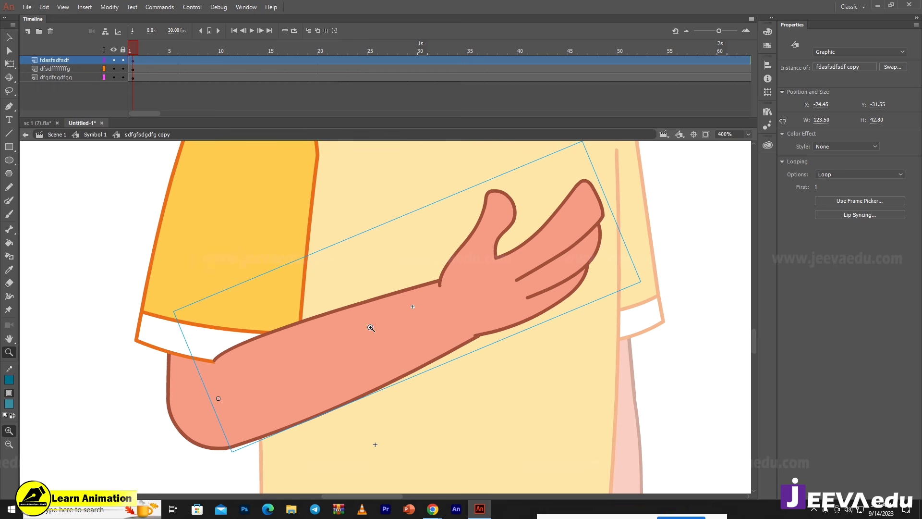
{"action": "left_click", "coordinate": [469, 346], "text": "alt"}
{"action": "left_click", "coordinate": [387, 372], "text": "alt"}
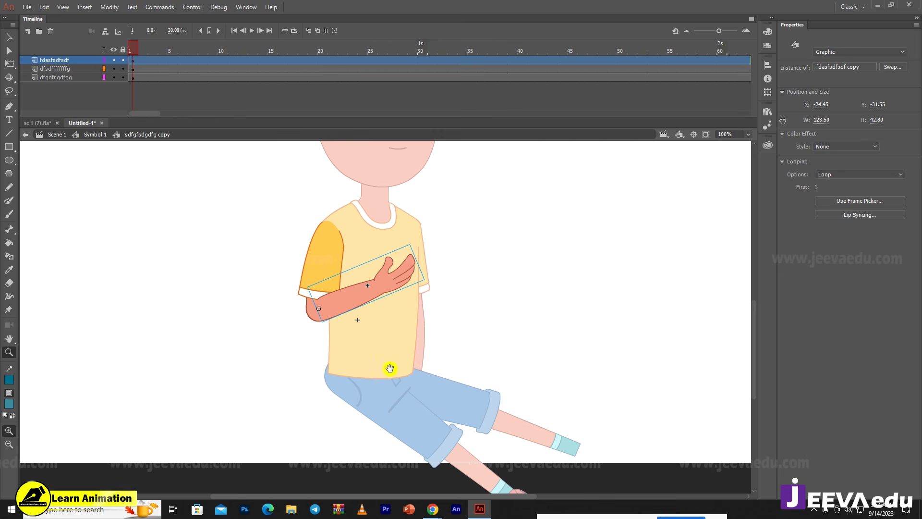
- Leave the near arm symbol and open the torso symbol for editing at its own timeline level
{"action": "left_click", "coordinate": [340, 344]}
{"action": "key", "text": "v"}
{"action": "double_click", "coordinate": [423, 332]}
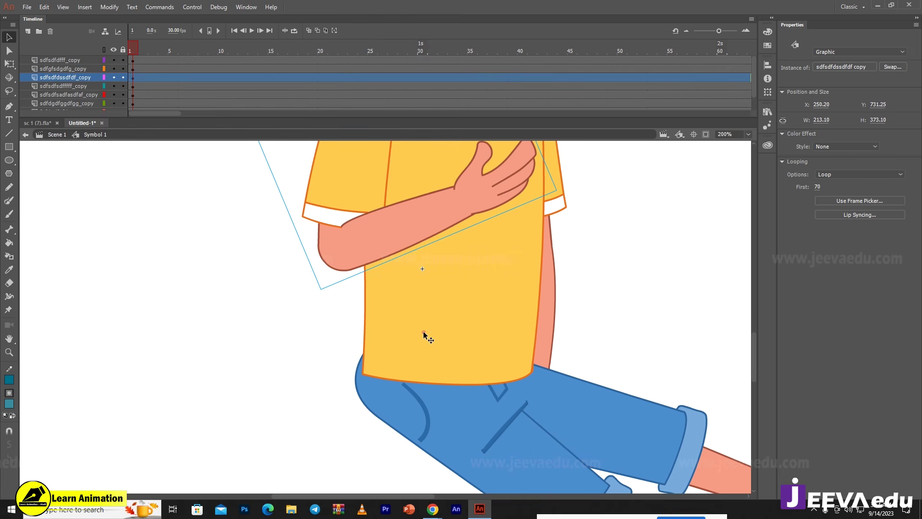
{"action": "double_click", "coordinate": [422, 331]}
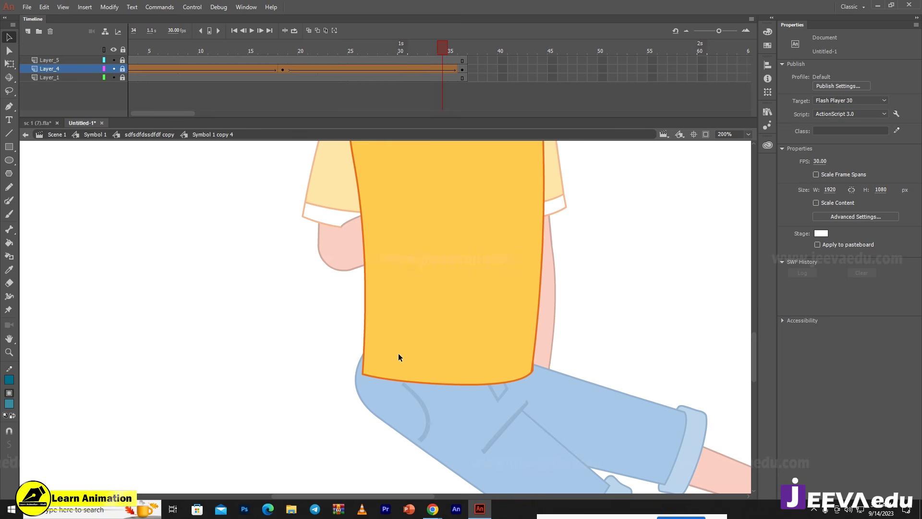
{"action": "left_click", "coordinate": [387, 362]}
{"action": "double_click", "coordinate": [387, 362]}
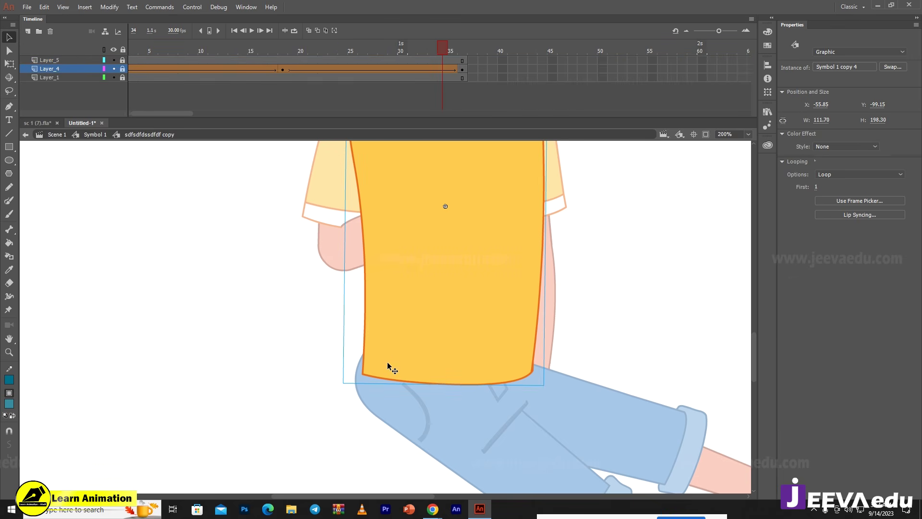
{"action": "double_click", "coordinate": [354, 379]}
{"action": "left_click", "coordinate": [356, 394]}
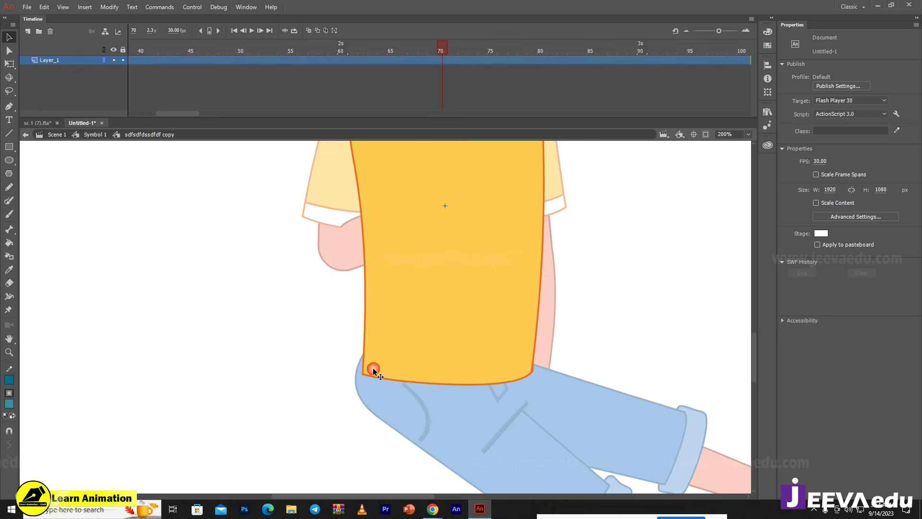
- Break the shirt instance on frame 70 of the torso symbol apart into an editable shape
{"action": "left_click", "coordinate": [373, 369]}
{"action": "key", "text": "z"}
{"action": "left_click", "coordinate": [446, 327], "text": "alt"}
{"action": "left_click_drag", "start_coordinate": [421, 287], "coordinate": [419, 332]}
{"action": "key", "text": "ctrl+b"}
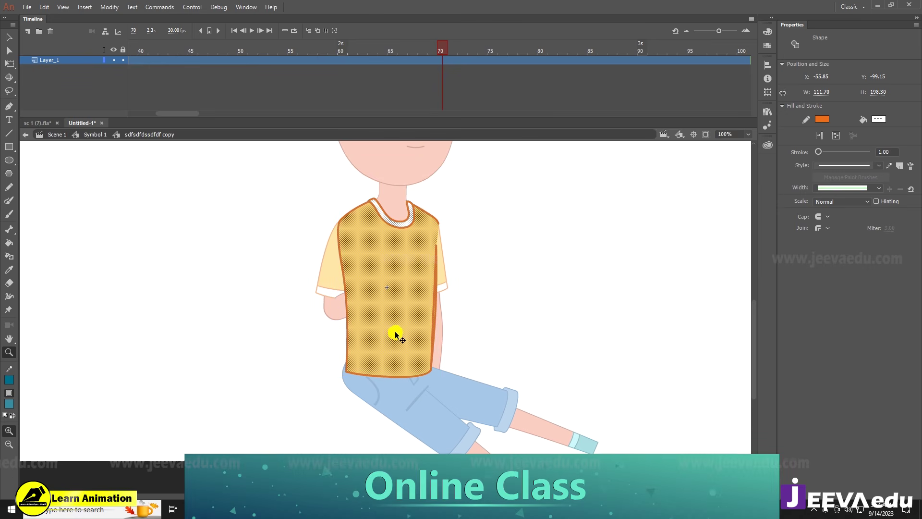
- Delete the extra curved outline stroke along the front edge of the shirt
{"action": "left_click", "coordinate": [373, 343]}
{"action": "left_click_drag", "start_coordinate": [360, 376], "coordinate": [416, 359]}
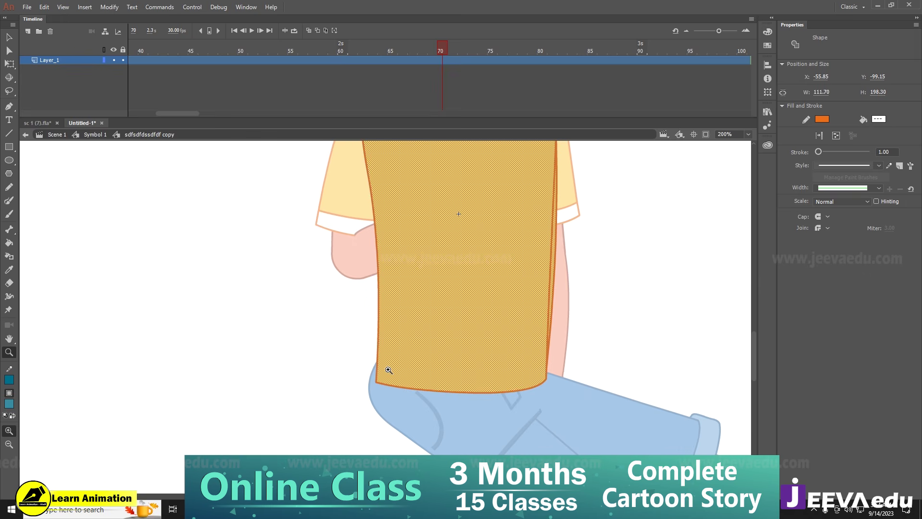
{"action": "key", "text": "v"}
{"action": "left_click", "coordinate": [304, 374]}
{"action": "left_click", "coordinate": [553, 295]}
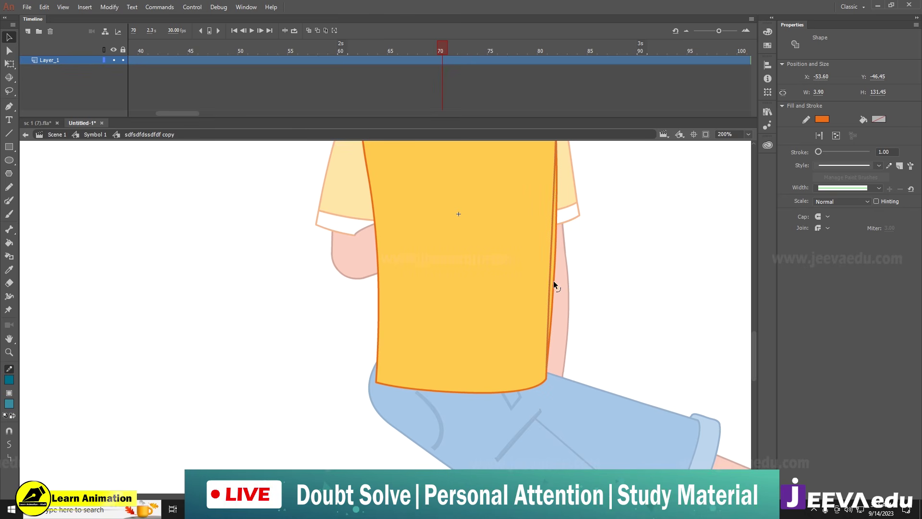
{"action": "key", "text": "Delete"}
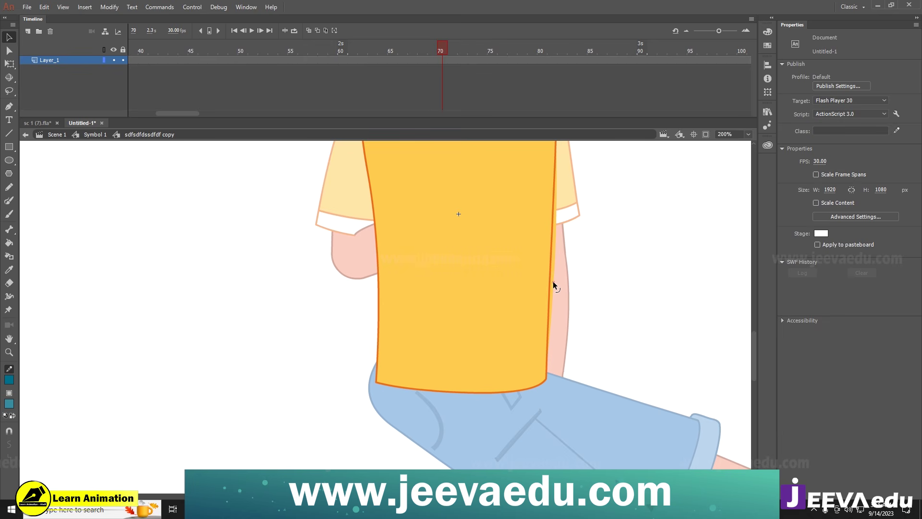
- Pull the shirt's back bottom corner outward over the hip and bend the lower back edge into an outward bulge
{"action": "key", "text": "z"}
{"action": "left_click", "coordinate": [495, 289], "text": "alt"}
{"action": "left_click_drag", "start_coordinate": [459, 343], "coordinate": [477, 333]}
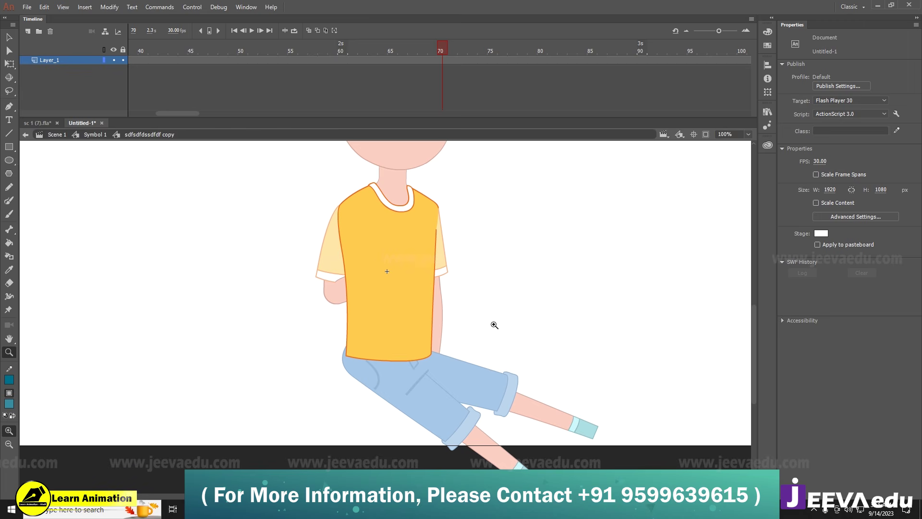
{"action": "left_click", "coordinate": [360, 354]}
{"action": "left_click", "coordinate": [350, 317]}
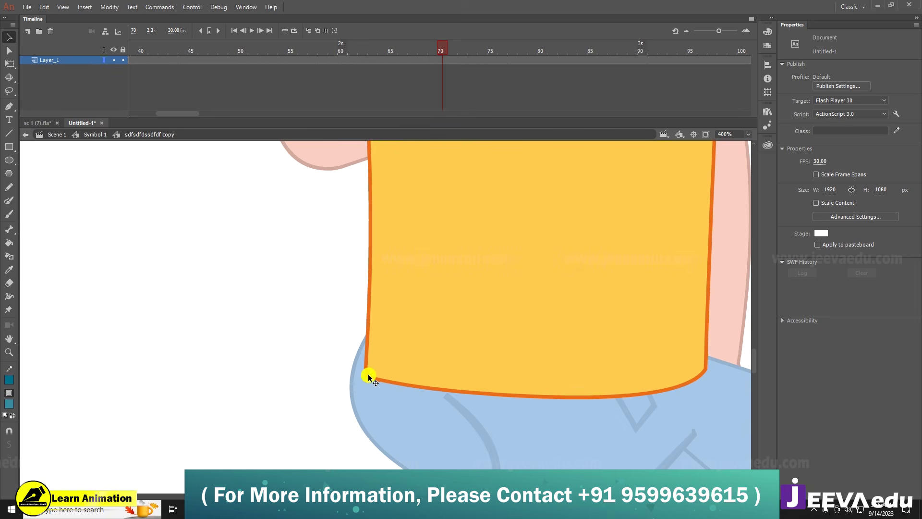
{"action": "left_click_drag", "start_coordinate": [368, 374], "coordinate": [350, 388]}
{"action": "left_click_drag", "start_coordinate": [359, 284], "coordinate": [350, 286]}
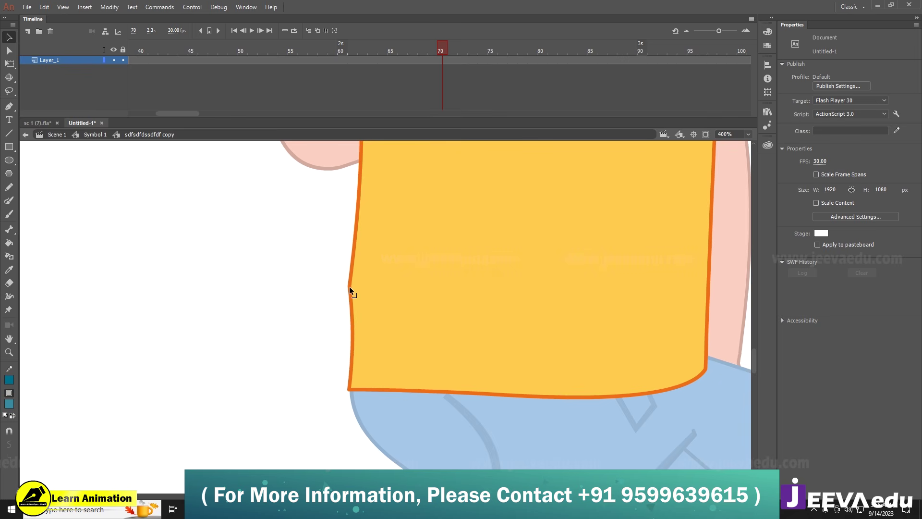
{"action": "left_click_drag", "start_coordinate": [351, 330], "coordinate": [342, 330]}
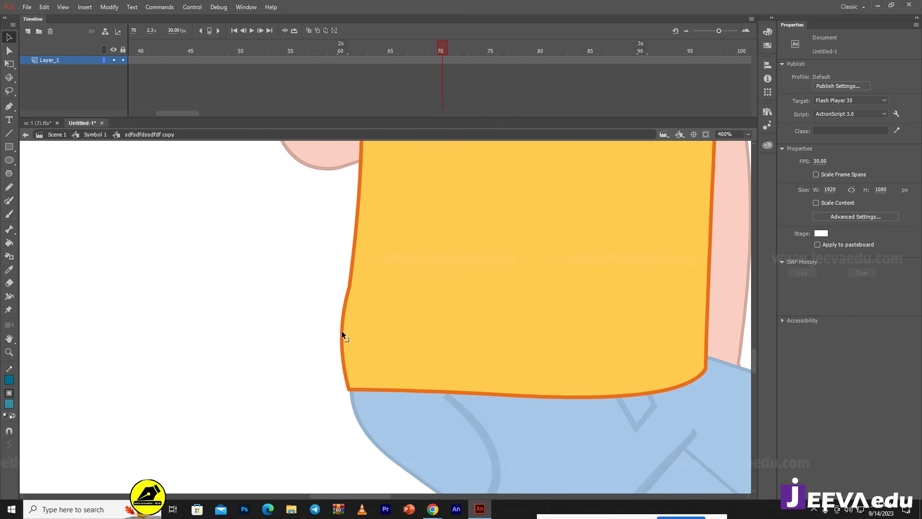
- Lower the shirt's back bottom corner and bend the hem into a slanted curve rising toward the front
{"action": "left_click_drag", "start_coordinate": [349, 388], "coordinate": [351, 422]}
{"action": "left_click_drag", "start_coordinate": [570, 397], "coordinate": [556, 358]}
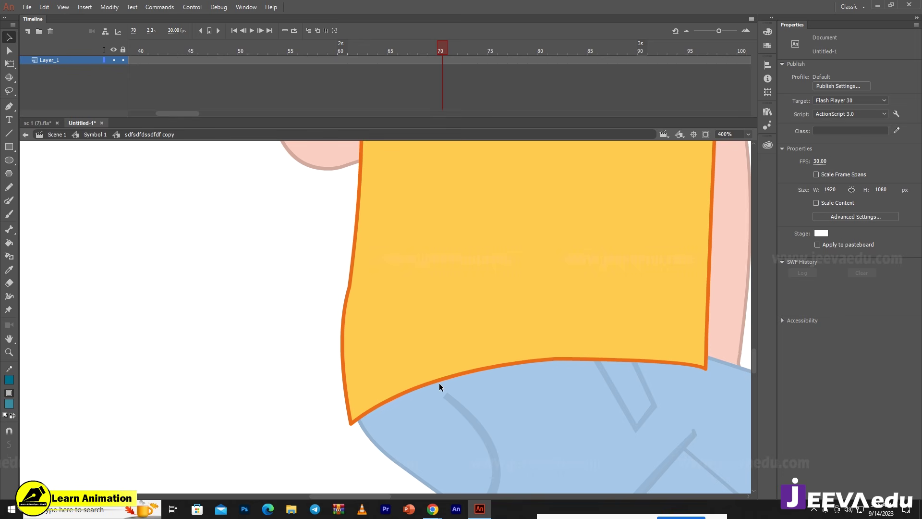
{"action": "left_click_drag", "start_coordinate": [439, 382], "coordinate": [447, 397]}
{"action": "left_click_drag", "start_coordinate": [655, 360], "coordinate": [639, 342]}
{"action": "left_click_drag", "start_coordinate": [479, 388], "coordinate": [480, 391]}
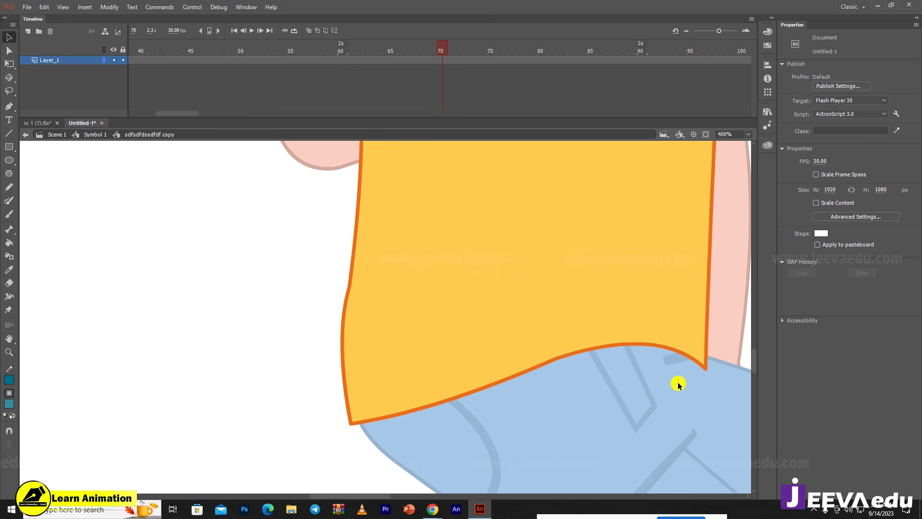
- Reshape the shirt's front bottom corner and delete the leftover piece at the front edge
{"action": "mouse_move", "coordinate": [678, 379]}
{"action": "left_mouse_down"}
{"action": "mouse_move", "coordinate": [498, 400]}
{"action": "mouse_move", "coordinate": [495, 362]}
{"action": "mouse_move", "coordinate": [517, 355]}
{"action": "mouse_move", "coordinate": [491, 354]}
{"action": "left_mouse_up"}
{"action": "left_click", "coordinate": [492, 366]}
{"action": "key", "text": "Delete"}
{"action": "key", "text": "z"}
{"action": "left_click", "coordinate": [457, 309], "text": "alt"}
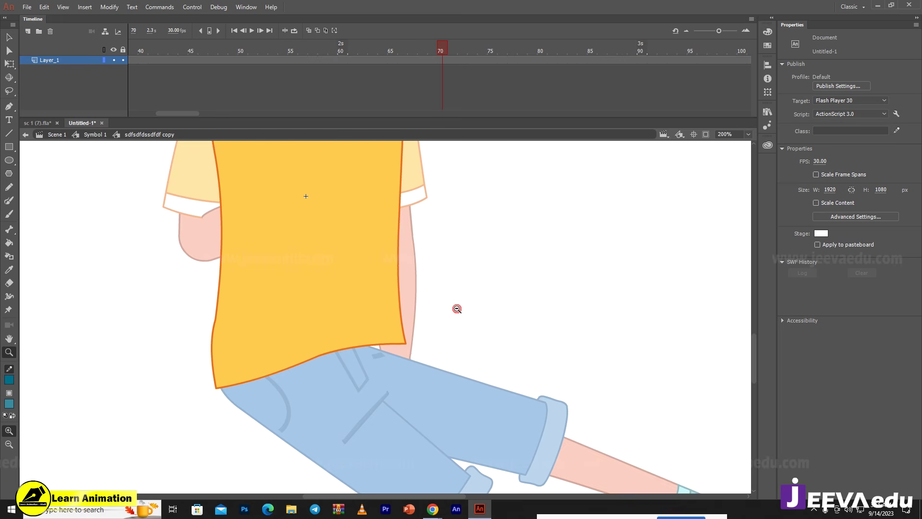
- Smooth the bulge and the kink along the lower back edge of the shirt
{"action": "left_click_drag", "start_coordinate": [323, 371], "coordinate": [416, 405]}
{"action": "key", "text": "v"}
{"action": "left_click_drag", "start_coordinate": [305, 386], "coordinate": [300, 391]}
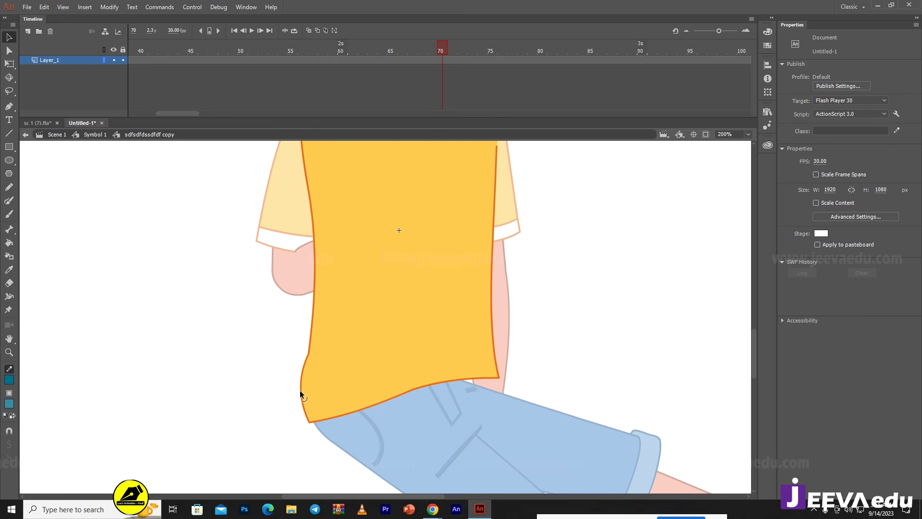
{"action": "left_click_drag", "start_coordinate": [307, 353], "coordinate": [304, 351]}
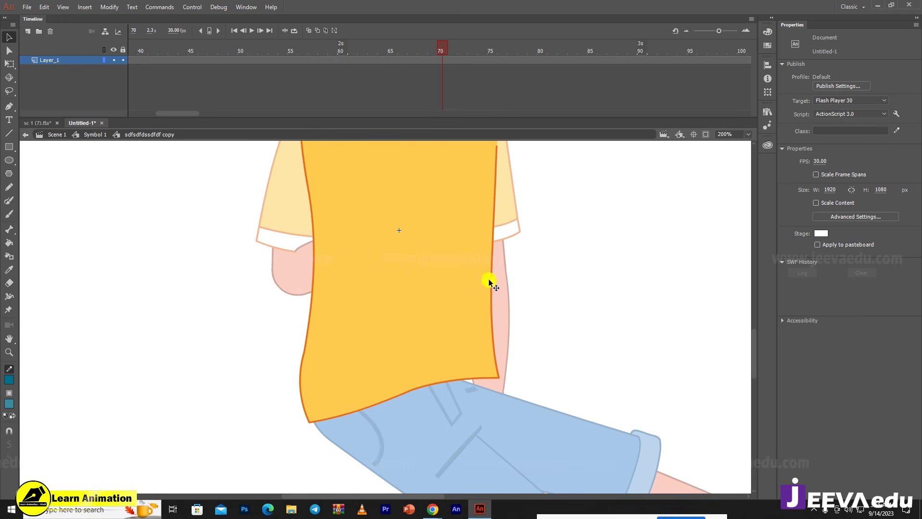
{"action": "left_click_drag", "start_coordinate": [499, 374], "coordinate": [469, 339]}
- Return to the body symbol, rotate the near leg slightly further up and nudge it down under the shirt hem
{"action": "key", "text": "z"}
{"action": "left_click", "coordinate": [467, 335], "text": "alt"}
{"action": "key", "text": "v"}
{"action": "double_click", "coordinate": [477, 359]}
{"action": "key", "text": "q"}
{"action": "left_click", "coordinate": [485, 379]}
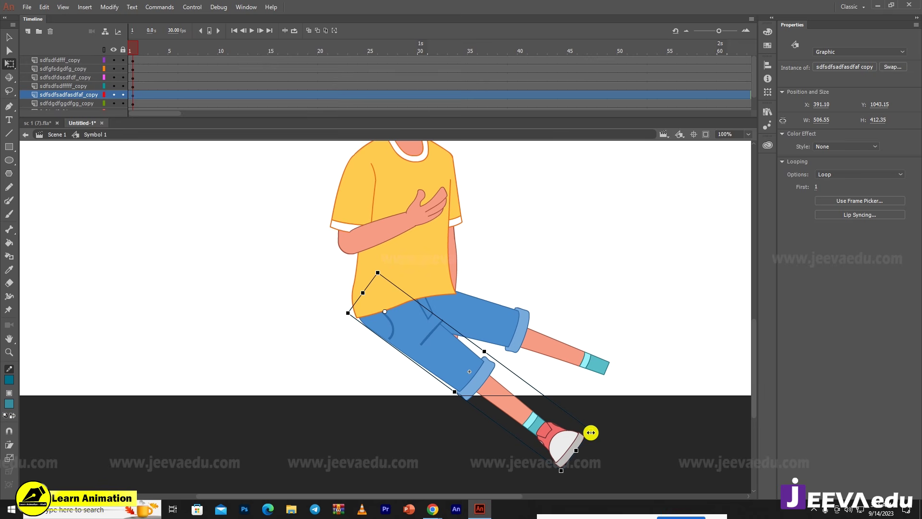
{"action": "left_click_drag", "start_coordinate": [600, 437], "coordinate": [605, 390]}
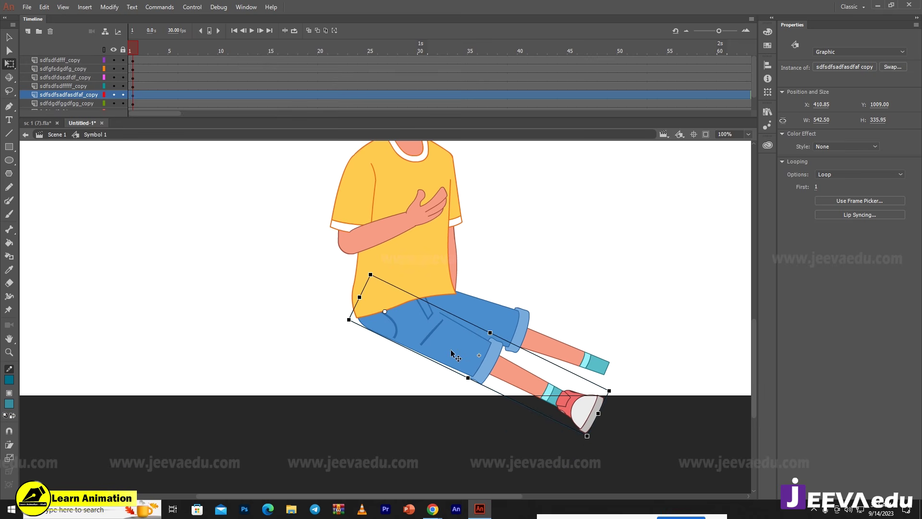
{"action": "left_click_drag", "start_coordinate": [445, 355], "coordinate": [450, 354]}
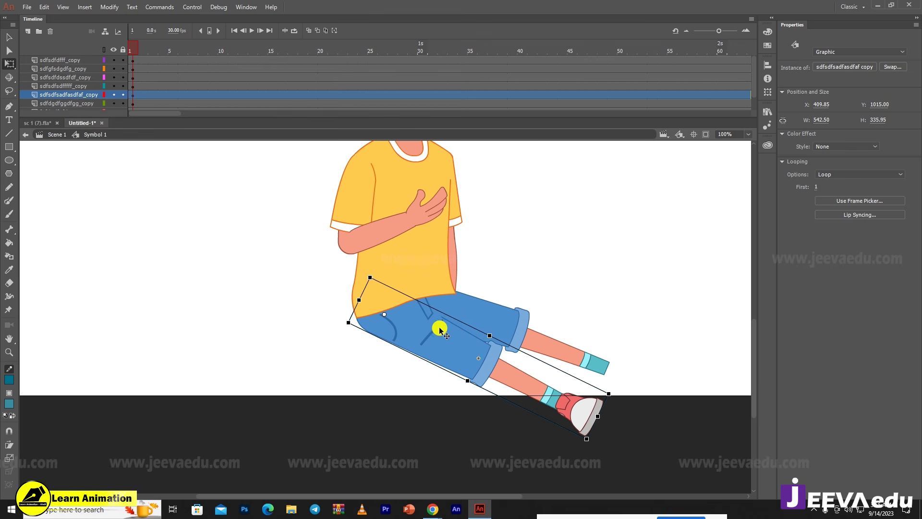
- Rotate the pelvis piece of the shorts further up to match the near leg and the slanted hem
{"action": "left_click", "coordinate": [429, 315]}
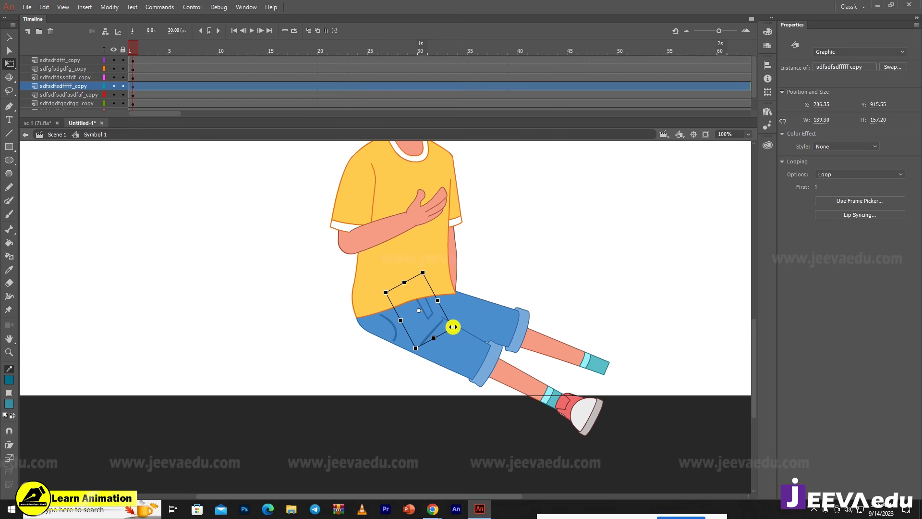
{"action": "left_click_drag", "start_coordinate": [459, 330], "coordinate": [445, 313]}
{"action": "key", "text": "z"}
{"action": "left_click", "coordinate": [445, 313]}
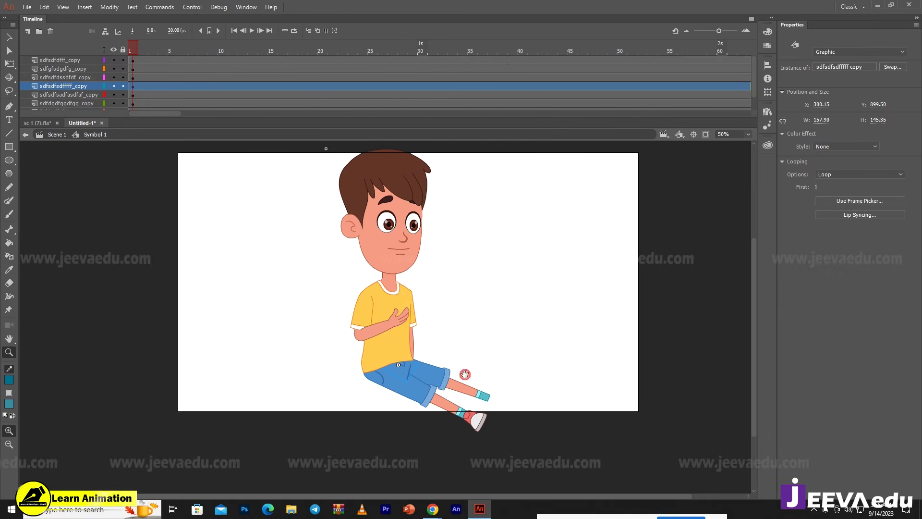
- Open the far arm symbol and rotate its forearm forward at the elbow so it reaches over the thigh
{"action": "key", "text": "v"}
{"action": "left_click", "coordinate": [481, 329]}
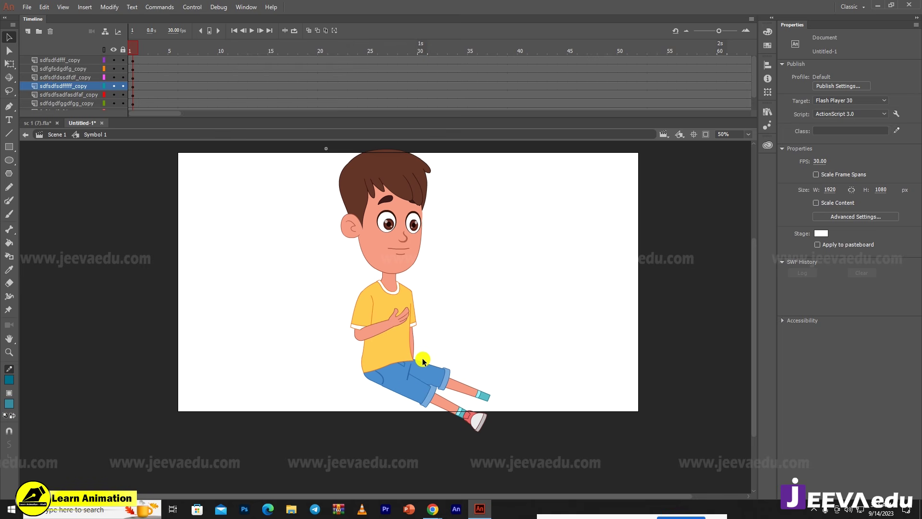
{"action": "left_click", "coordinate": [411, 341]}
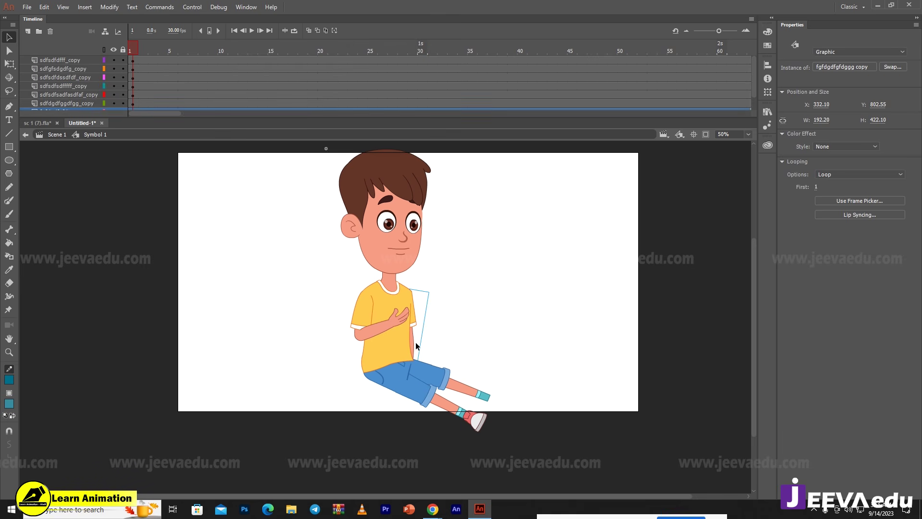
{"action": "double_click", "coordinate": [416, 344]}
{"action": "key", "text": "z"}
{"action": "left_click", "coordinate": [417, 331]}
{"action": "key", "text": "v"}
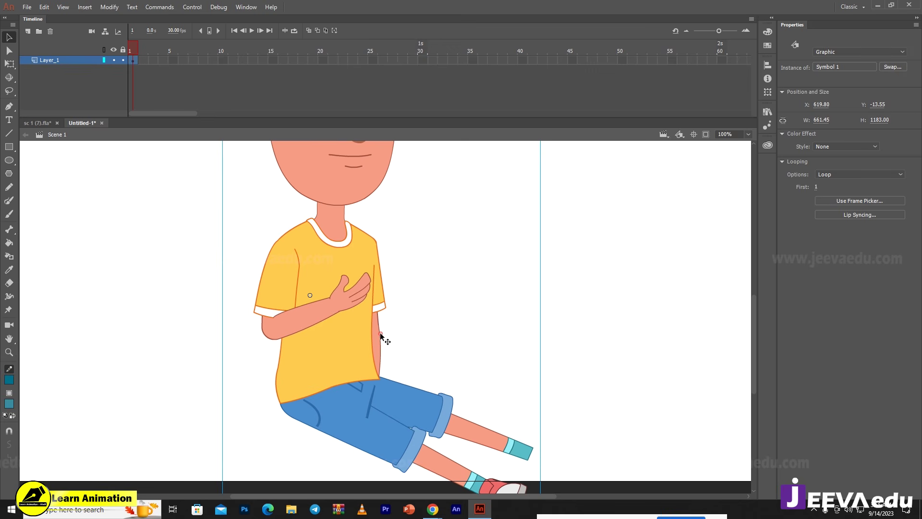
{"action": "double_click", "coordinate": [380, 335]}
{"action": "left_click", "coordinate": [379, 350]}
{"action": "key", "text": "q"}
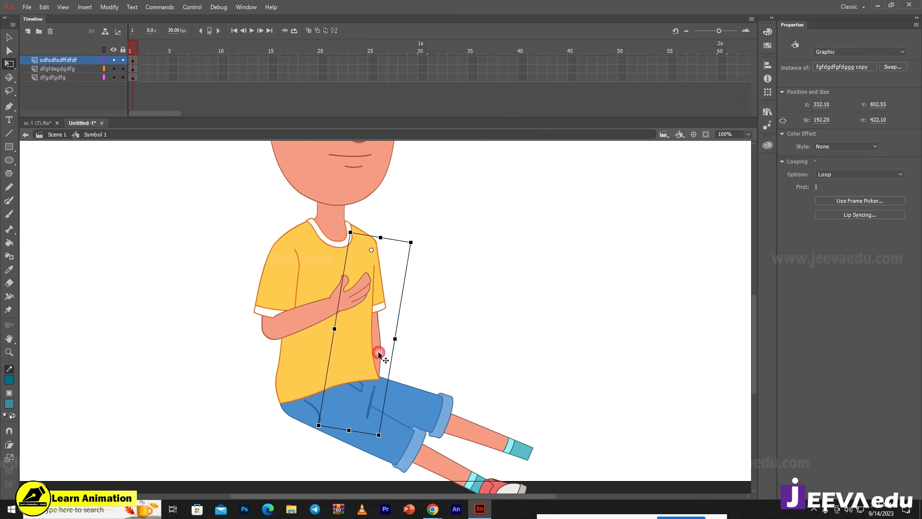
{"action": "double_click", "coordinate": [378, 350]}
{"action": "left_click", "coordinate": [380, 408]}
{"action": "left_click_drag", "start_coordinate": [419, 411], "coordinate": [452, 370]}
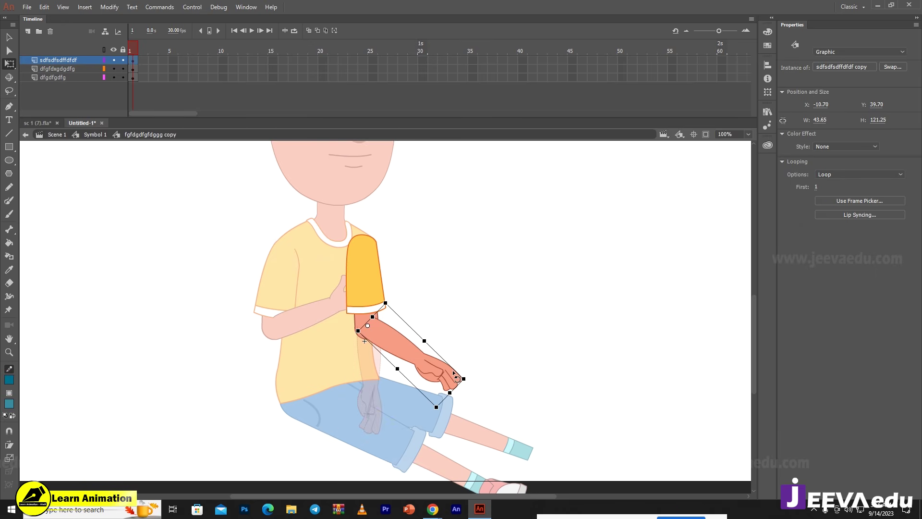
- Nudge the far forearm slightly down so its elbow lines up with the upper arm
{"action": "key", "text": "z"}
{"action": "left_click", "coordinate": [363, 315]}
{"action": "left_click", "coordinate": [300, 272]}
{"action": "key", "text": "q"}
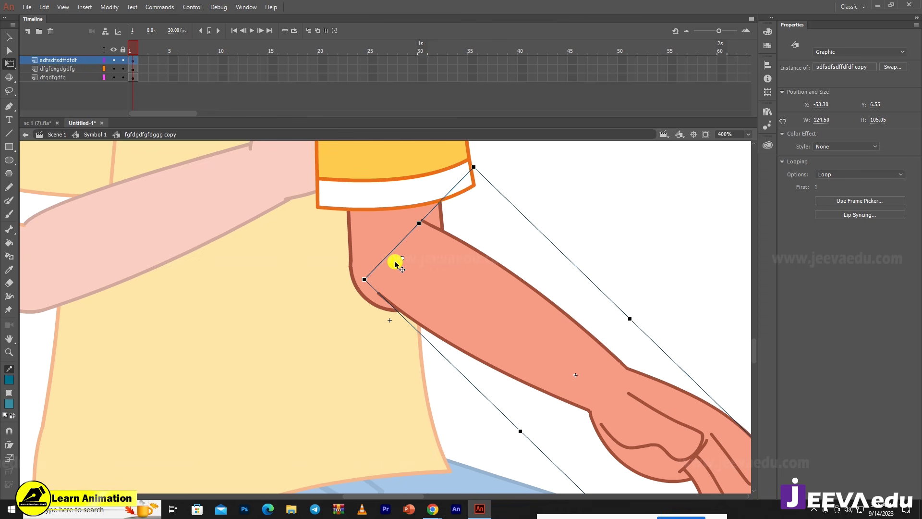
{"action": "left_click_drag", "start_coordinate": [411, 297], "coordinate": [406, 307]}
{"action": "left_click", "coordinate": [407, 308], "text": "alt"}
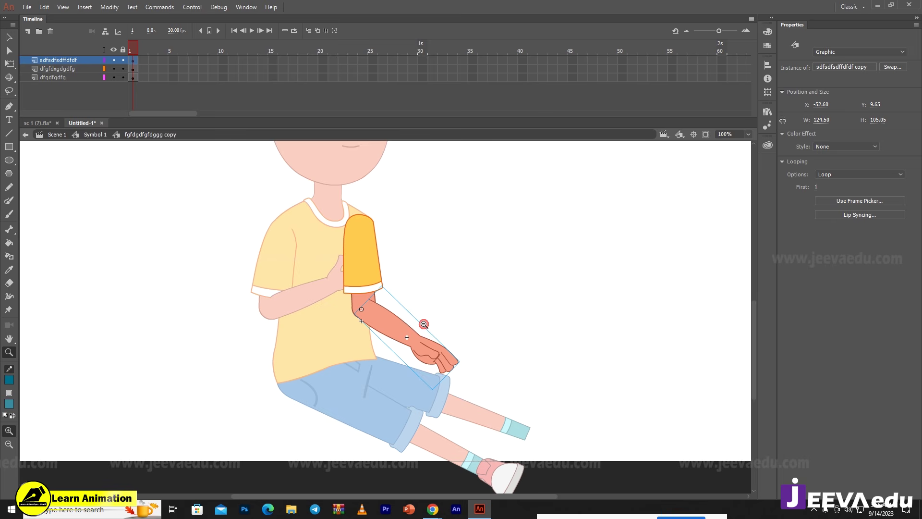
- Extend the frames of all three far arm layers past frame 60 and go back to frame 1
{"action": "left_click", "coordinate": [232, 56]}
{"action": "left_click_drag", "start_coordinate": [232, 57], "coordinate": [513, 78]}
{"action": "key", "text": "F5"}
{"action": "key", "text": "F5"}
{"action": "left_click", "coordinate": [133, 50]}
{"action": "key", "text": "v"}
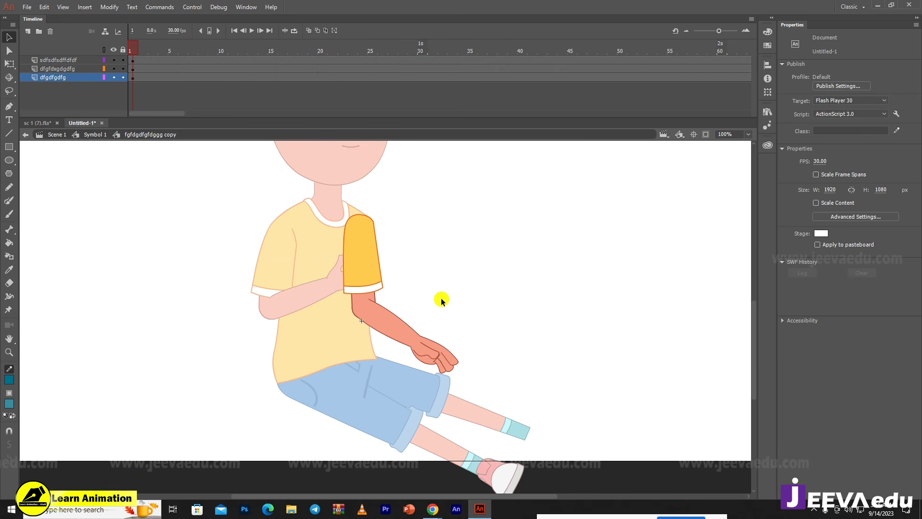
- Return to the body symbol and stretch the far arm slightly downward
{"action": "double_click", "coordinate": [441, 304]}
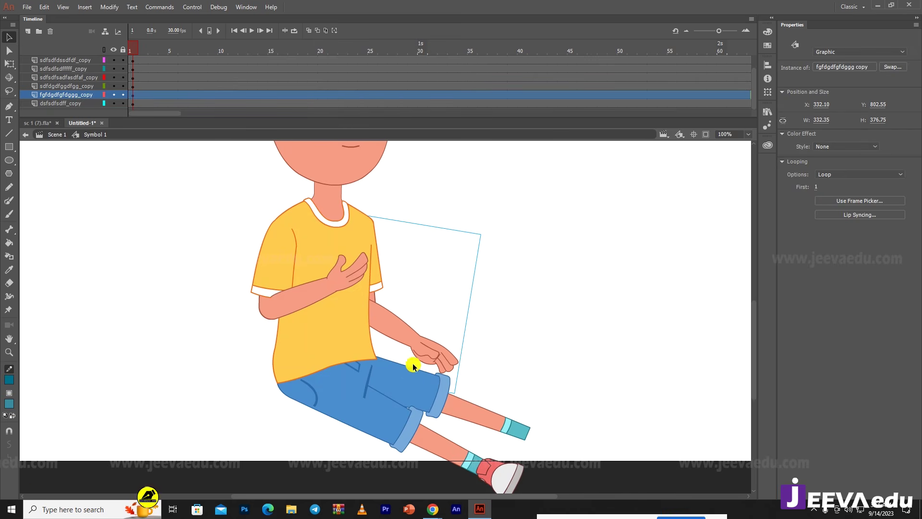
{"action": "key", "text": "q"}
{"action": "left_click_drag", "start_coordinate": [387, 382], "coordinate": [387, 388]}
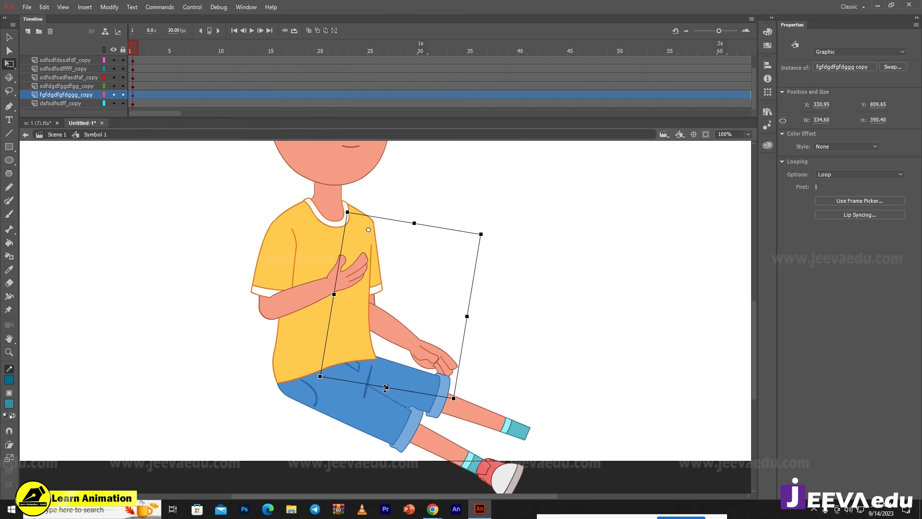
- Inside the far arm symbol, rotate the forearm down so the hand rests on the thigh, and return to the body symbol
{"action": "double_click", "coordinate": [404, 350]}
{"action": "left_click", "coordinate": [412, 348]}
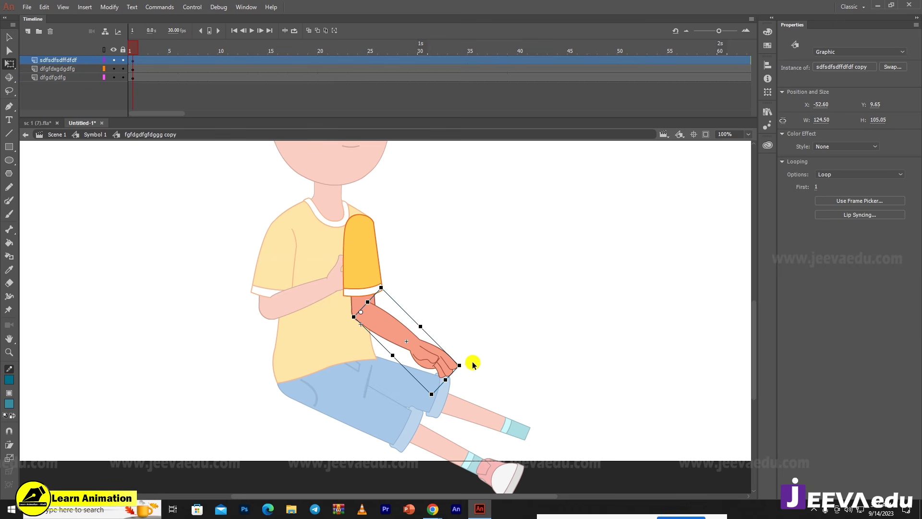
{"action": "left_click_drag", "start_coordinate": [470, 370], "coordinate": [453, 392]}
{"action": "double_click", "coordinate": [479, 346]}
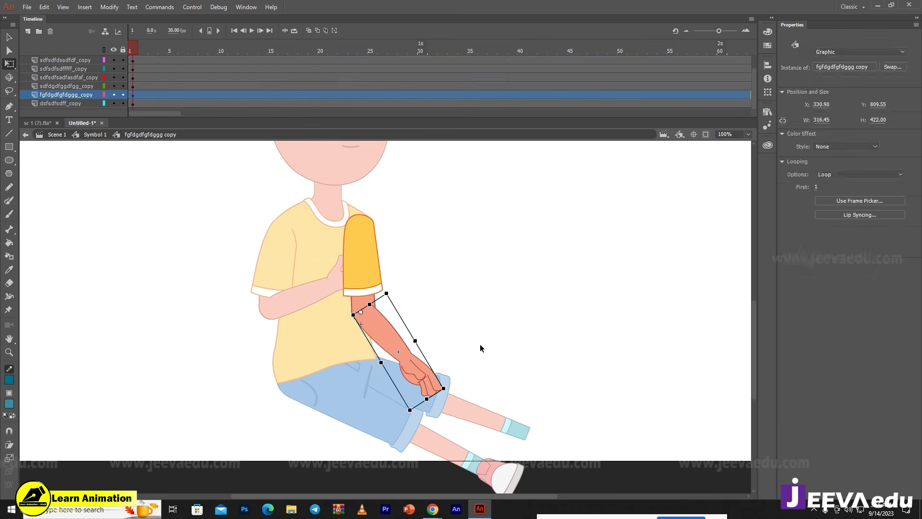
{"action": "left_click", "coordinate": [500, 339]}
{"action": "key", "text": "z"}
{"action": "left_click", "coordinate": [412, 314], "text": "alt"}
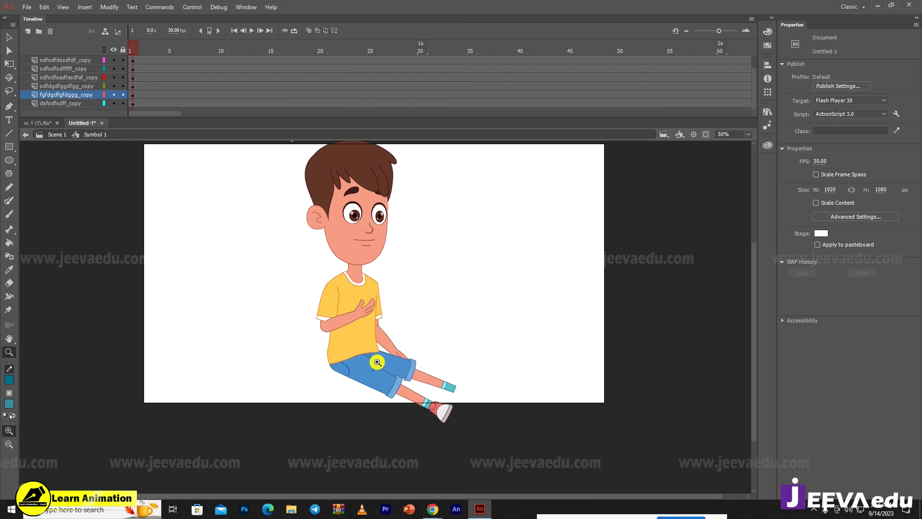
{"action": "key", "text": "v"}
{"action": "left_click_drag", "start_coordinate": [410, 306], "coordinate": [397, 345]}
{"action": "left_click", "coordinate": [375, 321]}
{"action": "left_click", "coordinate": [384, 336], "text": "alt"}
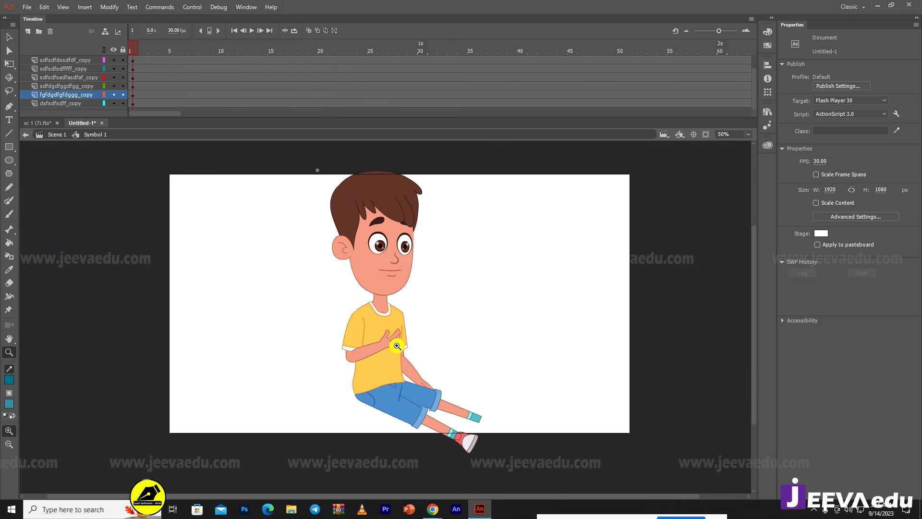
{"action": "left_click", "coordinate": [388, 347]}
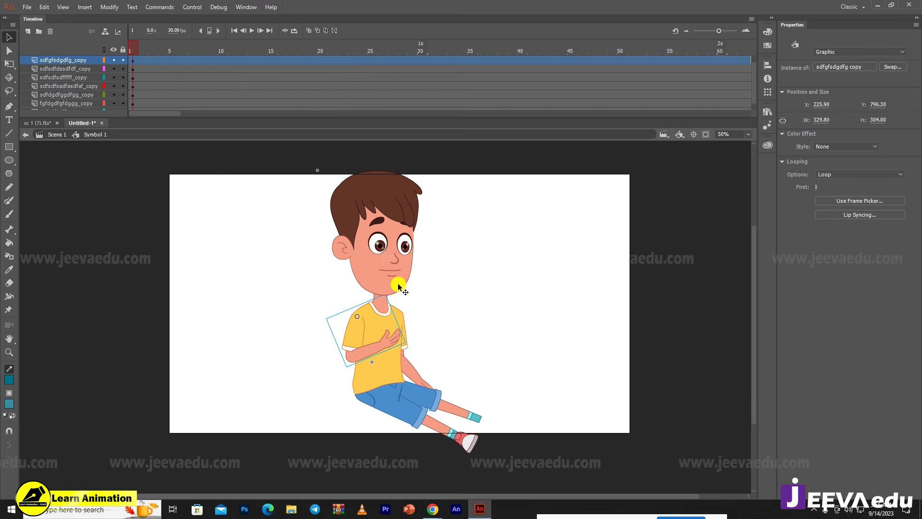
{"action": "key", "text": "ctrl+="}
{"action": "double_click", "coordinate": [348, 372]}
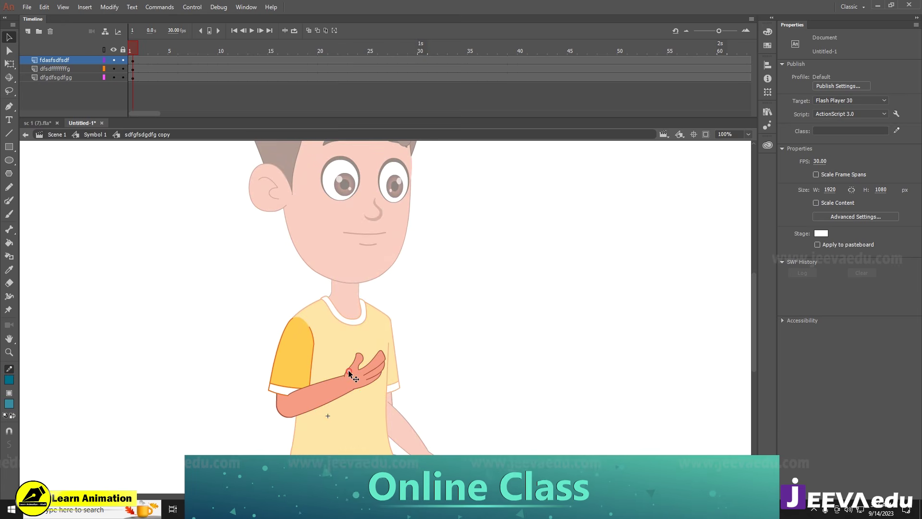
{"action": "left_click", "coordinate": [372, 374]}
{"action": "left_click", "coordinate": [114, 135]}
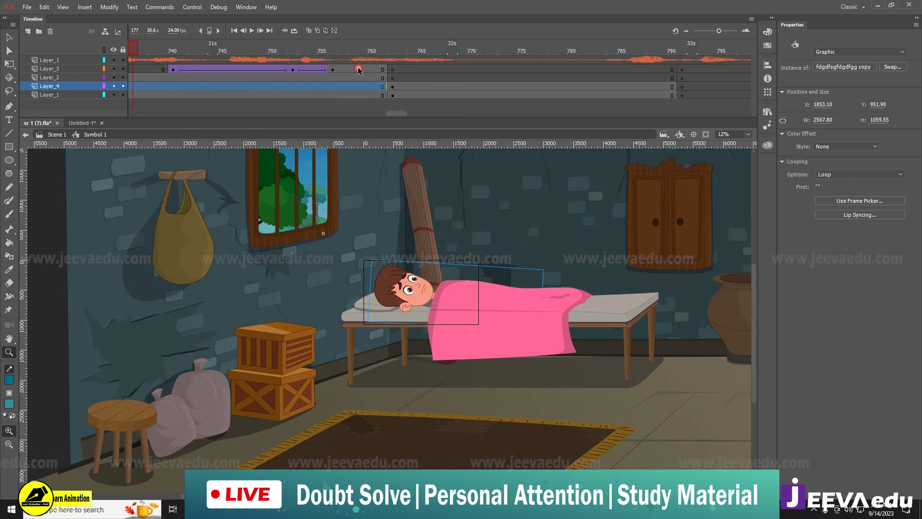
- In sc 1 (7).fla, go to frame 762, open the symbol with the two hands, copy the apple and return to Untitled-1
{"action": "left_click", "coordinate": [359, 69]}
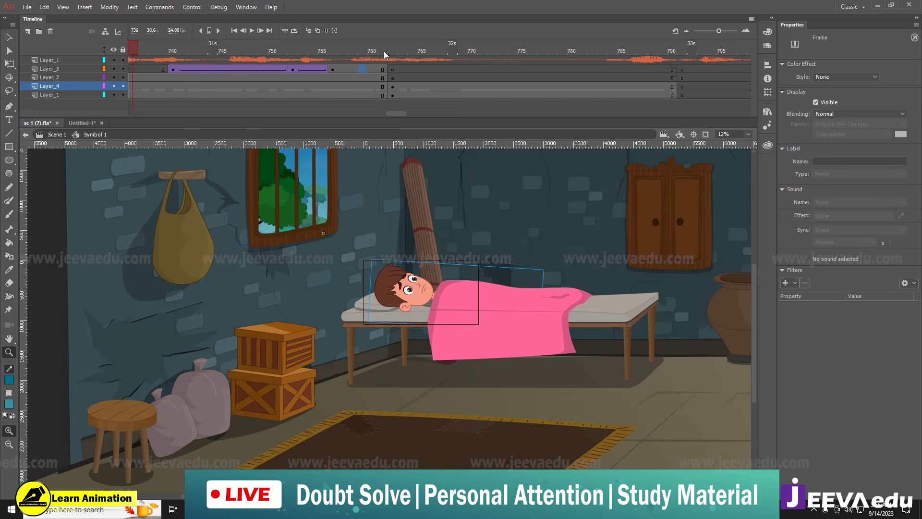
{"action": "left_click", "coordinate": [391, 52]}
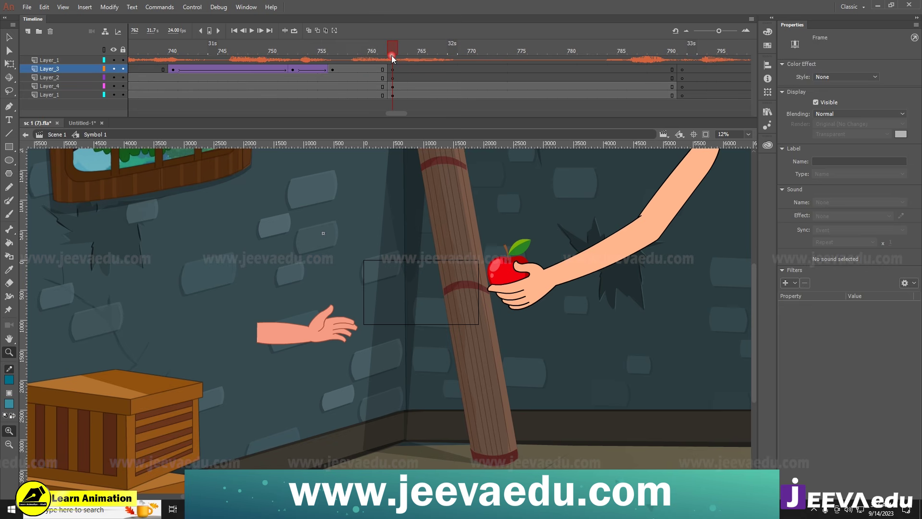
{"action": "double_click", "coordinate": [501, 271]}
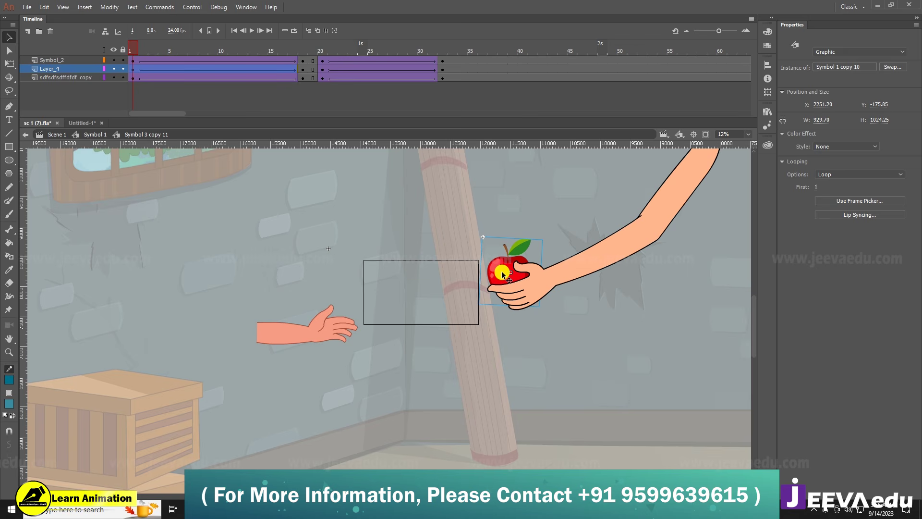
{"action": "left_click", "coordinate": [80, 123]}
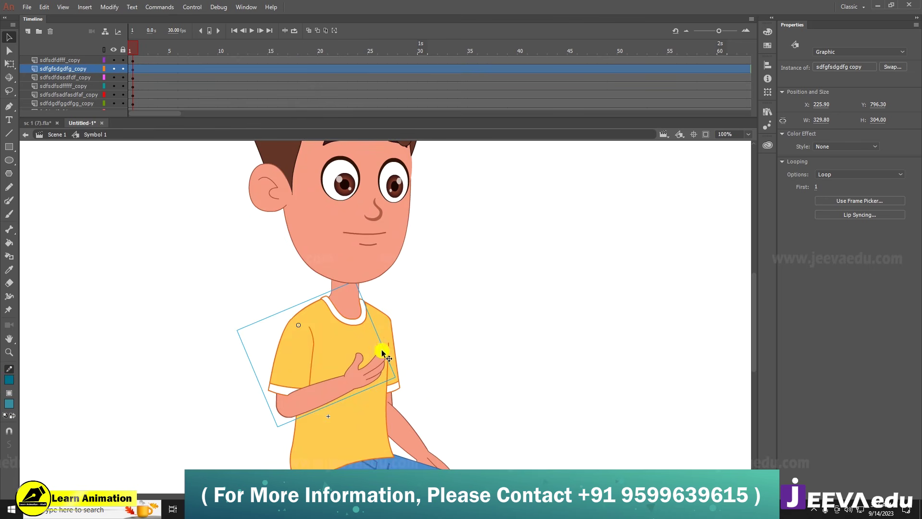
- Inside the near arm's forearm symbol, add a new layer below the hand and forearm layers and paste the apple into it
{"action": "key", "text": "z"}
{"action": "key", "text": "v"}
{"action": "double_click", "coordinate": [379, 373]}
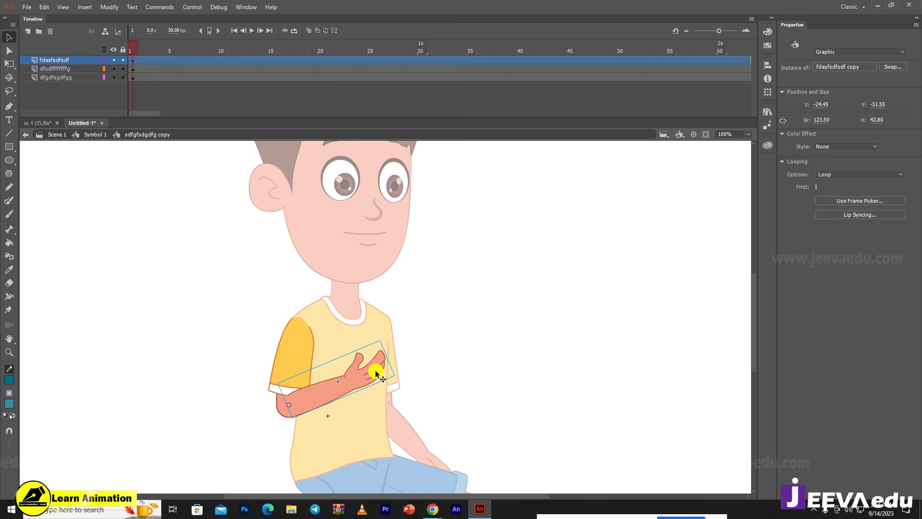
{"action": "double_click", "coordinate": [375, 372]}
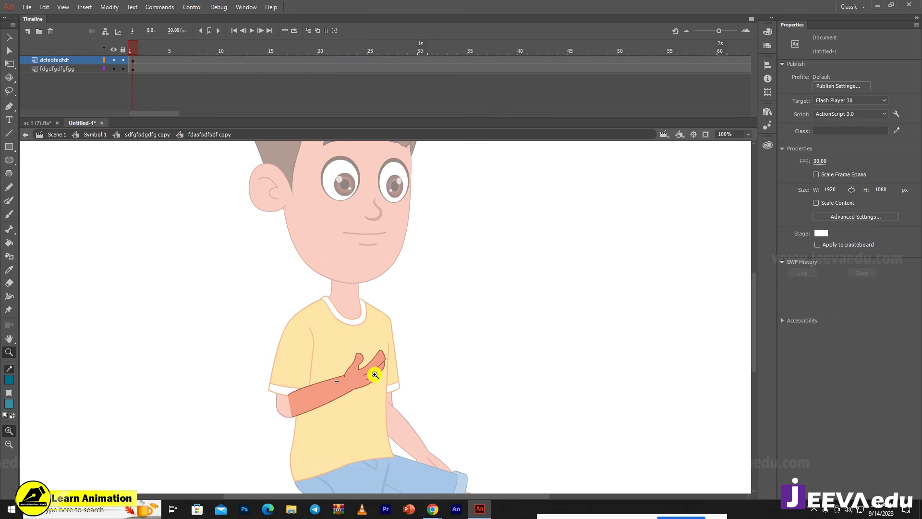
{"action": "left_click", "coordinate": [373, 361]}
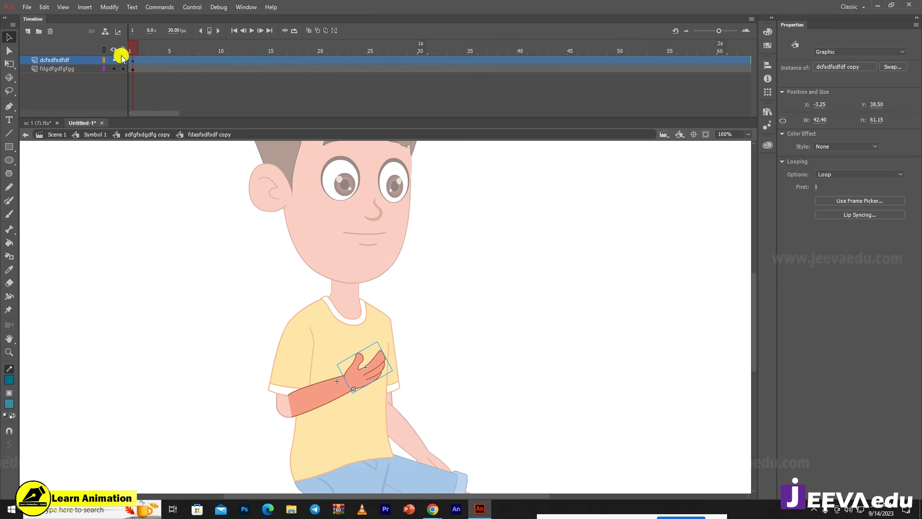
{"action": "left_click", "coordinate": [28, 31]}
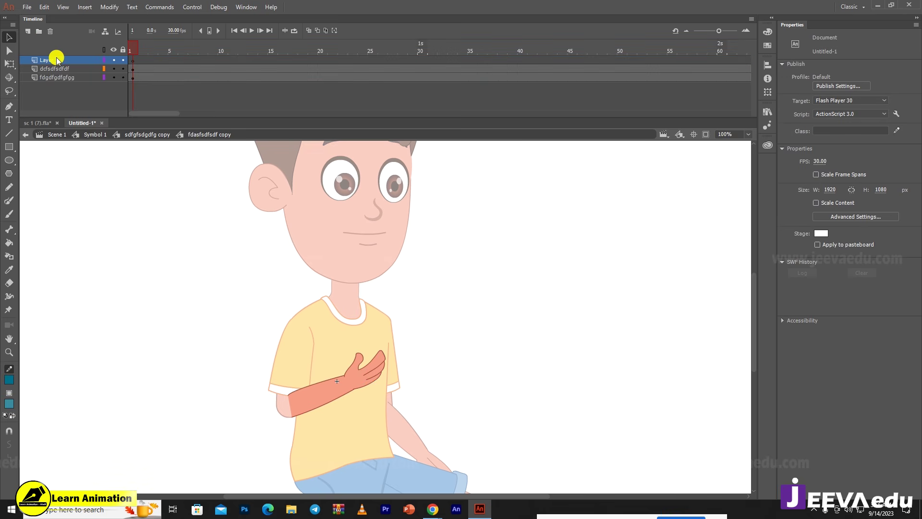
{"action": "left_click_drag", "start_coordinate": [56, 57], "coordinate": [65, 82]}
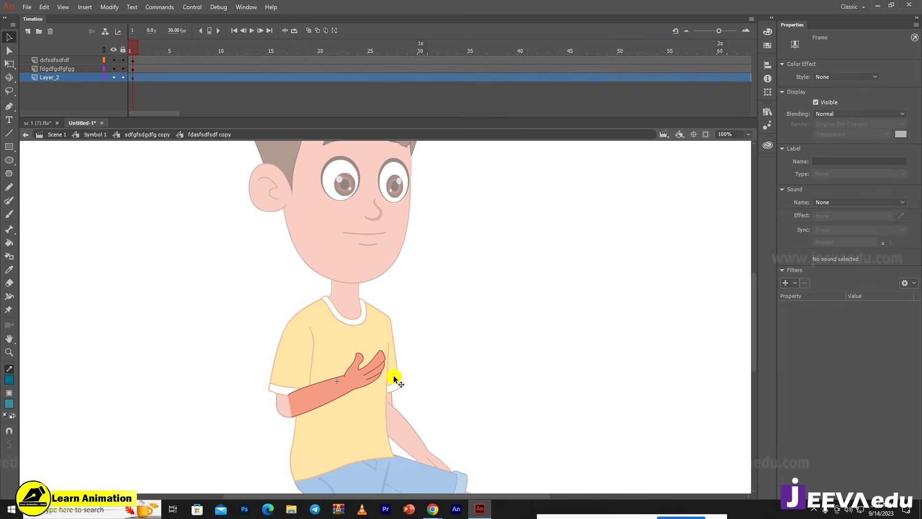
{"action": "key", "text": "ctrl+v"}
- Scale the pasted apple down to about 103 px wide and 114 px high
{"action": "key", "text": "ctrl+minus"}
{"action": "key", "text": "ctrl+minus"}
{"action": "key", "text": "q"}
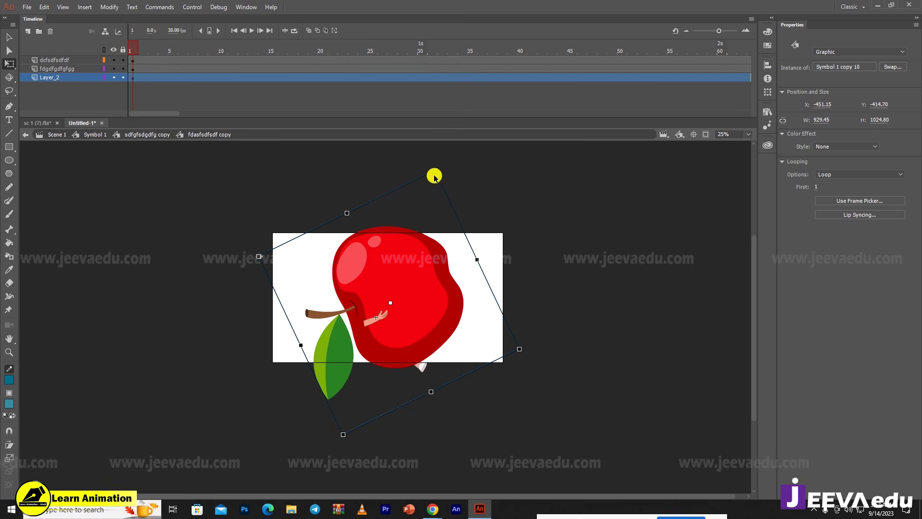
{"action": "left_click_drag", "start_coordinate": [435, 176], "coordinate": [422, 267]}
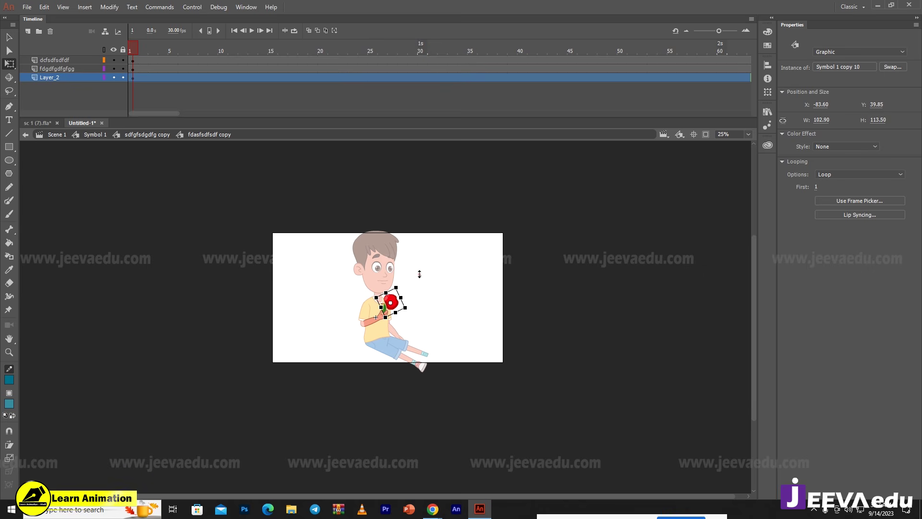
- Place the apple behind the near hand's fingers and rotate it so its stem points forward
{"action": "key", "text": "z"}
{"action": "left_click", "coordinate": [395, 318]}
{"action": "left_click", "coordinate": [392, 294]}
{"action": "left_click", "coordinate": [380, 277]}
{"action": "key", "text": "q"}
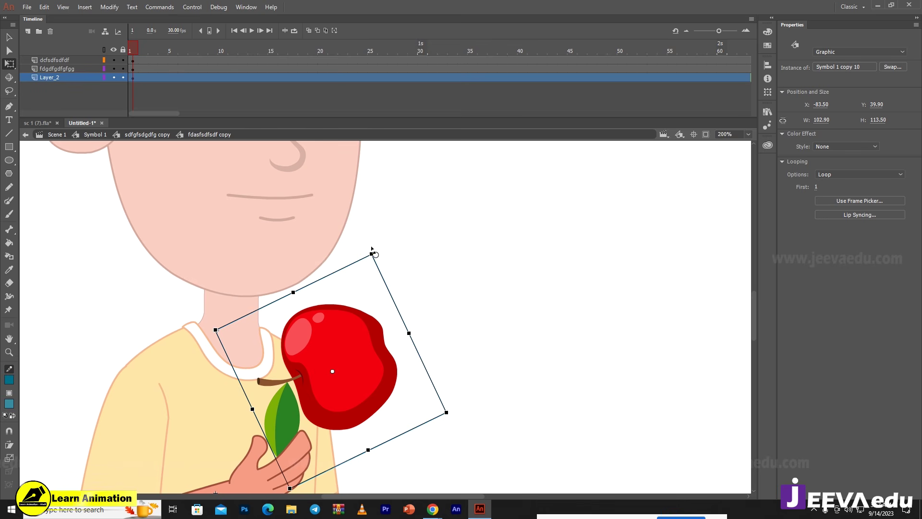
{"action": "left_click_drag", "start_coordinate": [372, 249], "coordinate": [301, 412]}
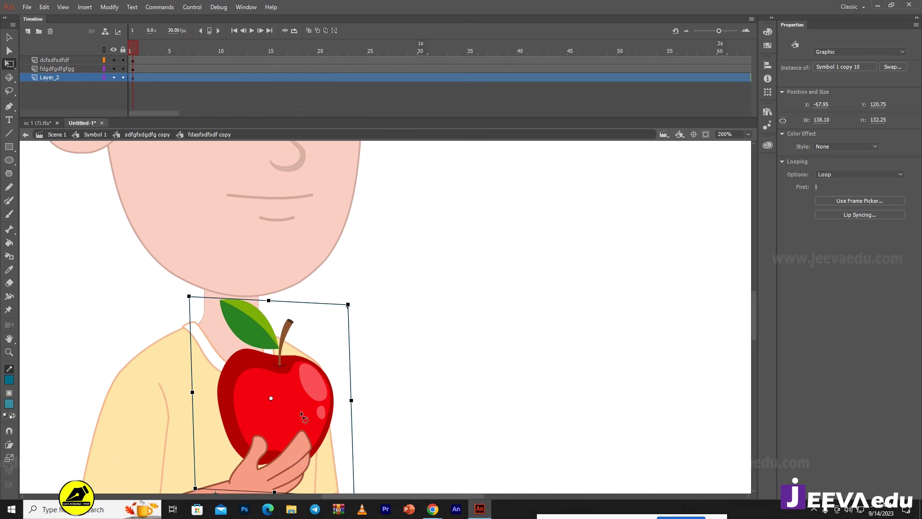
{"action": "left_click_drag", "start_coordinate": [349, 305], "coordinate": [355, 466]}
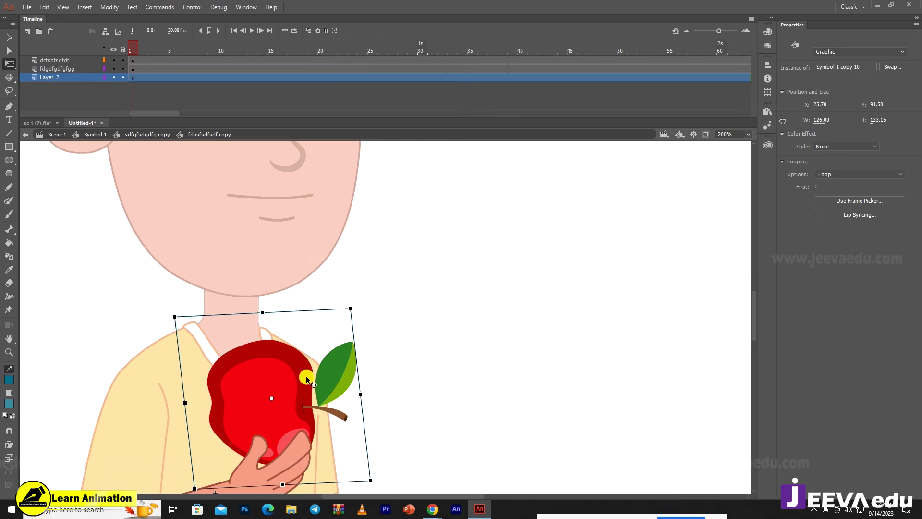
- Shrink the apple slightly to about 104 by 110 px and position it in the near hand's palm
{"action": "left_click_drag", "start_coordinate": [307, 378], "coordinate": [328, 404]}
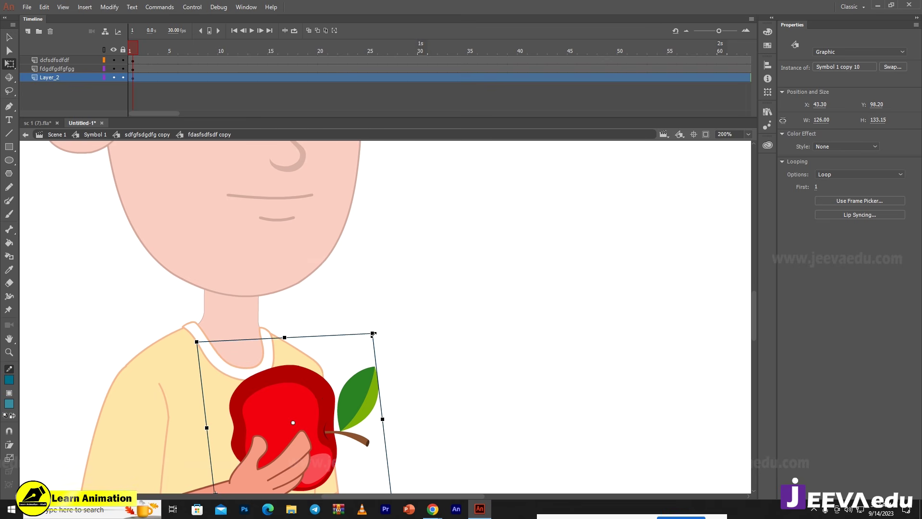
{"action": "left_click_drag", "start_coordinate": [372, 333], "coordinate": [362, 350]}
{"action": "mouse_move", "coordinate": [318, 414]}
{"action": "left_mouse_down"}
{"action": "mouse_move", "coordinate": [309, 393]}
{"action": "mouse_move", "coordinate": [301, 413]}
{"action": "left_mouse_up"}
{"action": "key", "text": "z"}
{"action": "left_click", "coordinate": [313, 415], "text": "alt"}
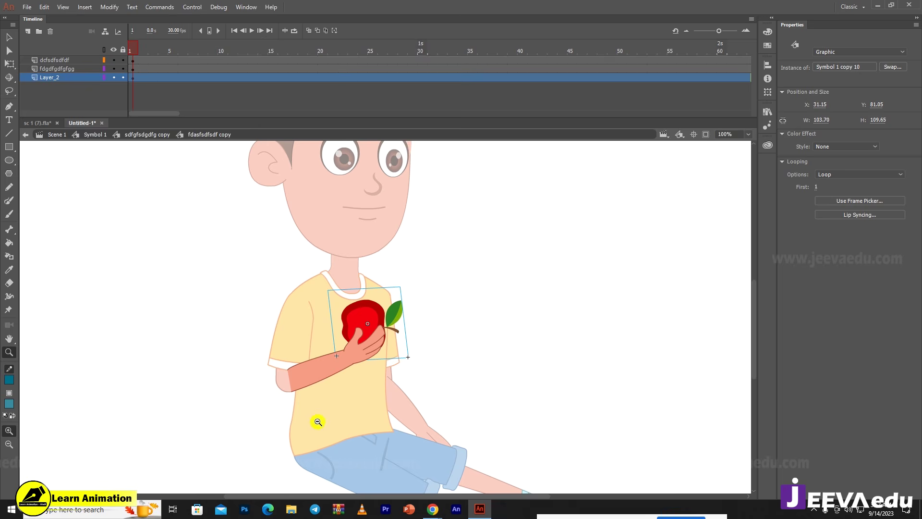
- Rotate the apple so its stem and leaf point back toward the chest, and settle it into the hand's grip
{"action": "left_click", "coordinate": [343, 339]}
{"action": "key", "text": "q"}
{"action": "left_click_drag", "start_coordinate": [504, 217], "coordinate": [339, 341]}
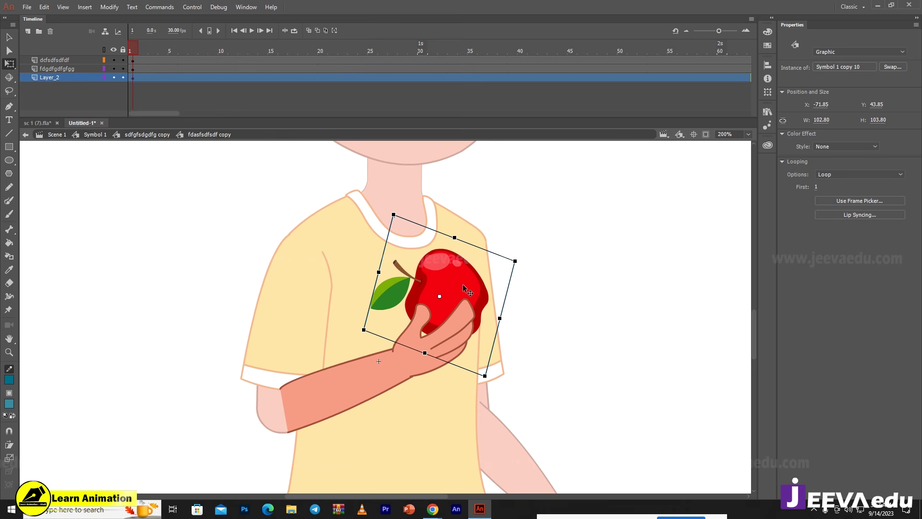
{"action": "left_click_drag", "start_coordinate": [463, 285], "coordinate": [457, 288]}
{"action": "left_click", "coordinate": [535, 320]}
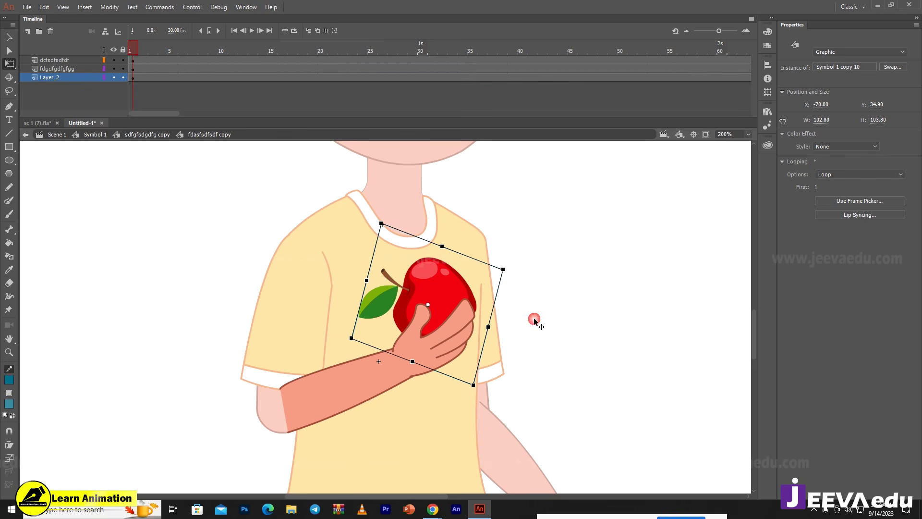
- Leave the forearm symbol and examine how the apple sits in the near hand, both close up and against the seated figure
{"action": "key", "text": "z"}
{"action": "left_click", "coordinate": [394, 319], "text": "alt"}
{"action": "left_click", "coordinate": [346, 345], "text": "alt"}
{"action": "left_click", "coordinate": [396, 312]}
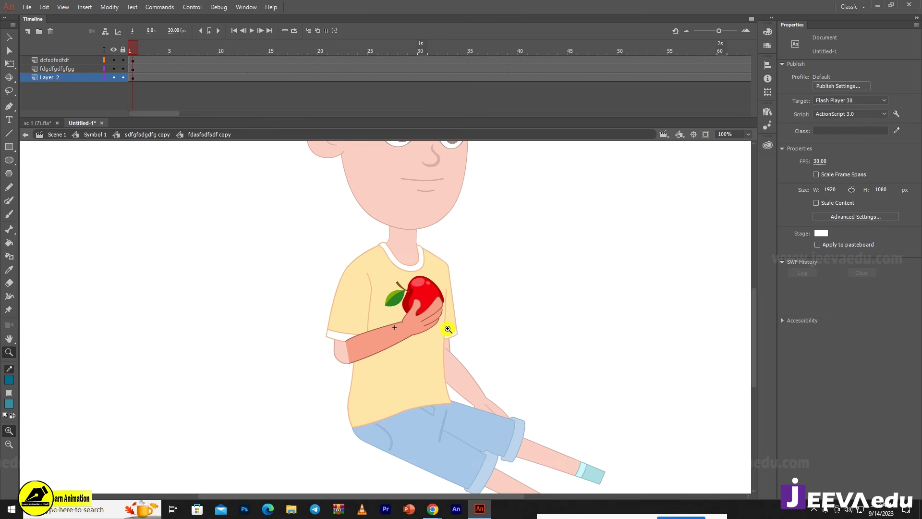
{"action": "key", "text": "v"}
{"action": "double_click", "coordinate": [273, 307]}
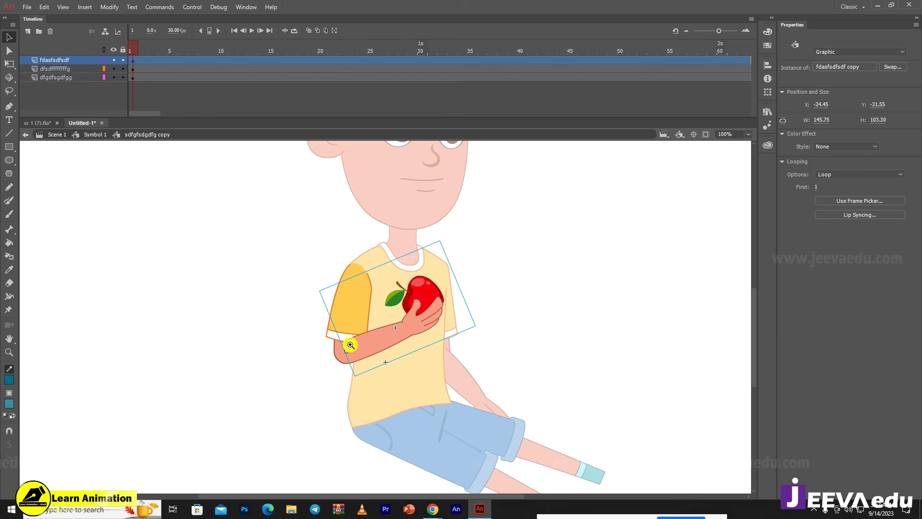
{"action": "key", "text": "z"}
{"action": "left_click", "coordinate": [354, 337], "text": "alt"}
{"action": "key", "text": "v"}
{"action": "key", "text": "z"}
{"action": "left_click", "coordinate": [398, 321]}
{"action": "left_click", "coordinate": [419, 298]}
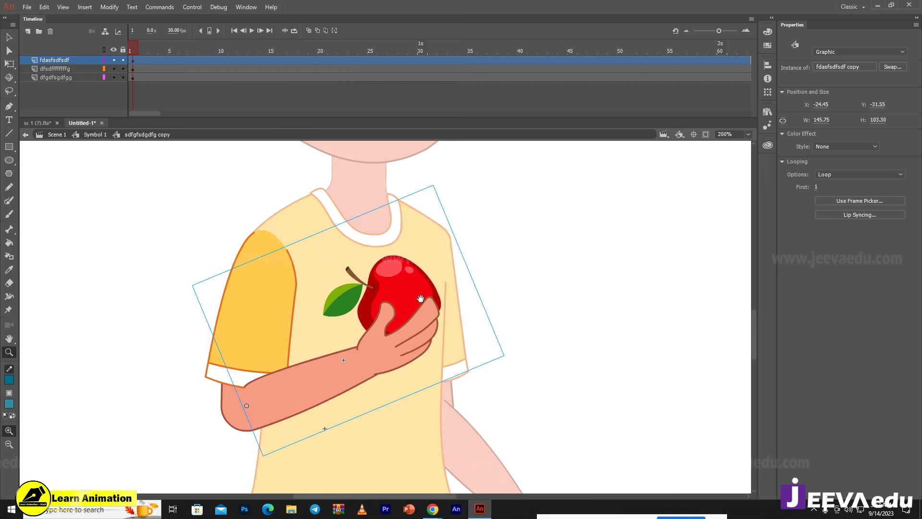
{"action": "key", "text": "v"}
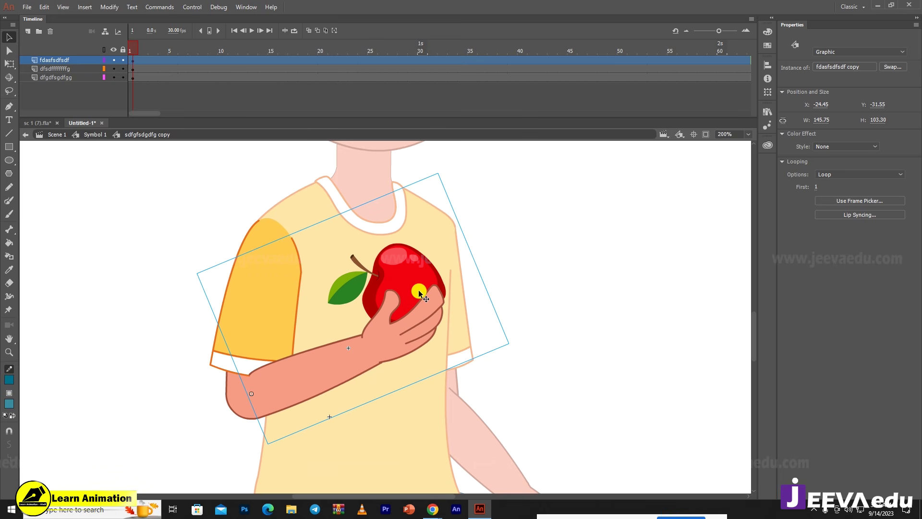
{"action": "key", "text": "z"}
{"action": "left_click", "coordinate": [377, 296], "text": "alt"}
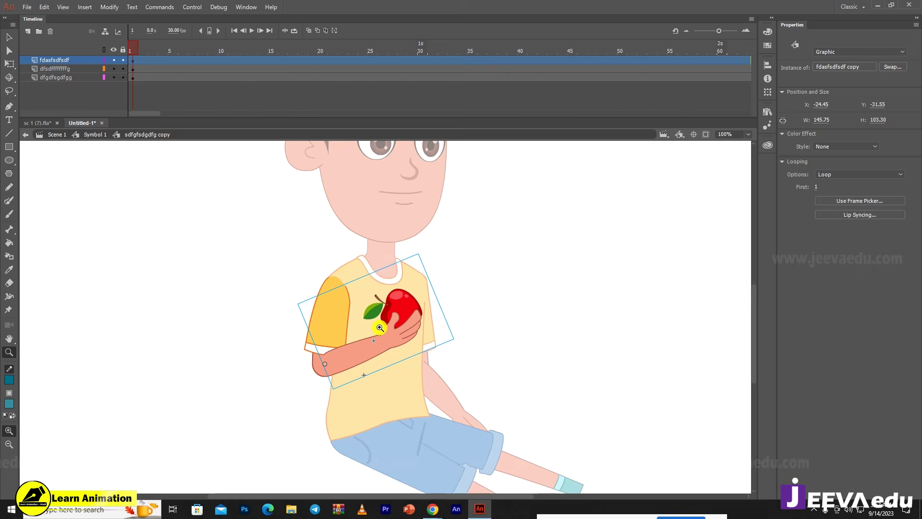
{"action": "left_click", "coordinate": [371, 311]}
{"action": "left_click", "coordinate": [393, 328]}
{"action": "left_click_drag", "start_coordinate": [468, 379], "coordinate": [400, 378]}
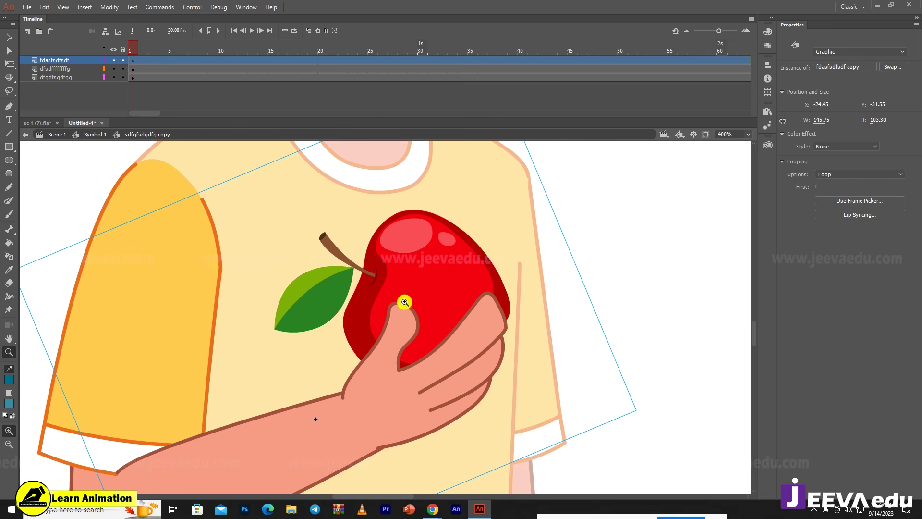
- Inside the forearm symbol, set the apple graphic's looping option to Single Frame
{"action": "key", "text": "v"}
{"action": "double_click", "coordinate": [413, 278]}
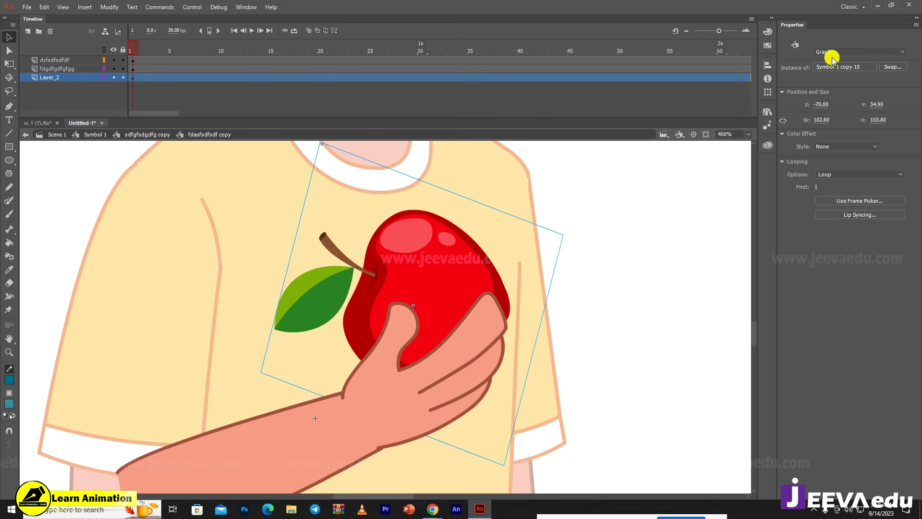
{"action": "double_click", "coordinate": [433, 282]}
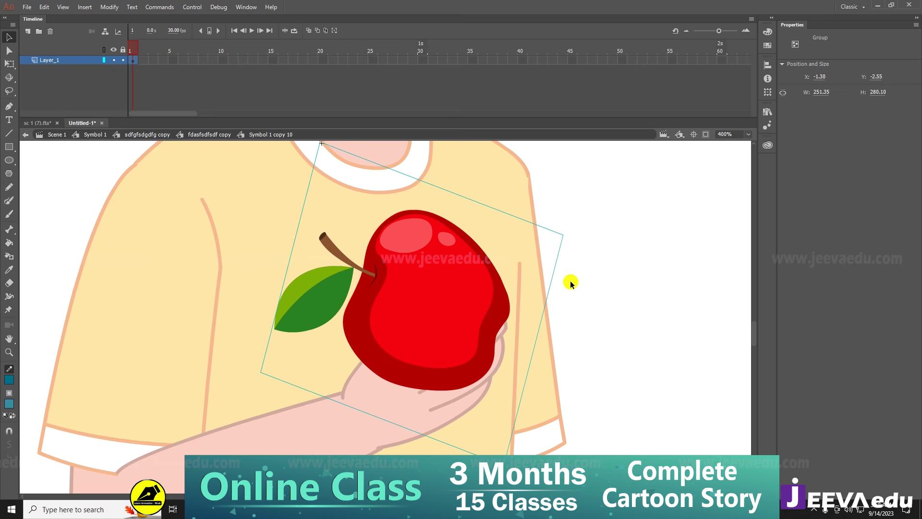
{"action": "double_click", "coordinate": [552, 315]}
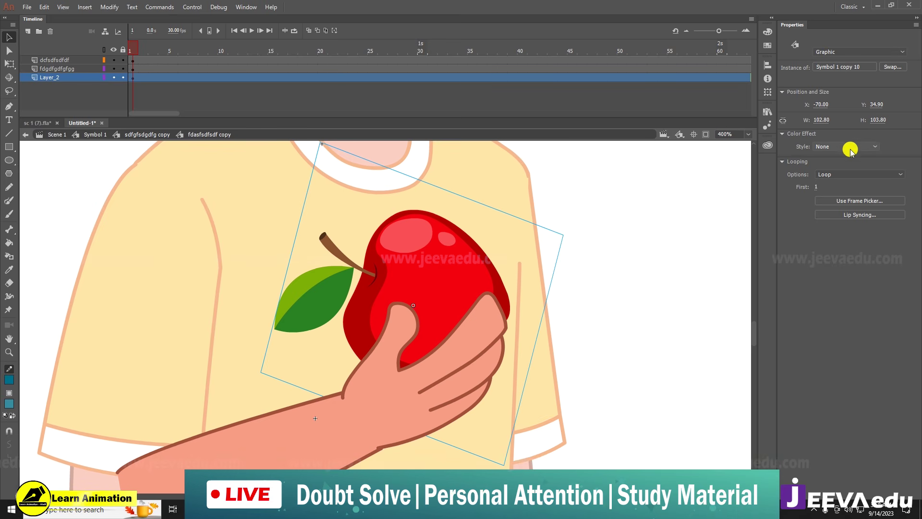
{"action": "left_click", "coordinate": [854, 179]}
{"action": "left_click", "coordinate": [849, 206]}
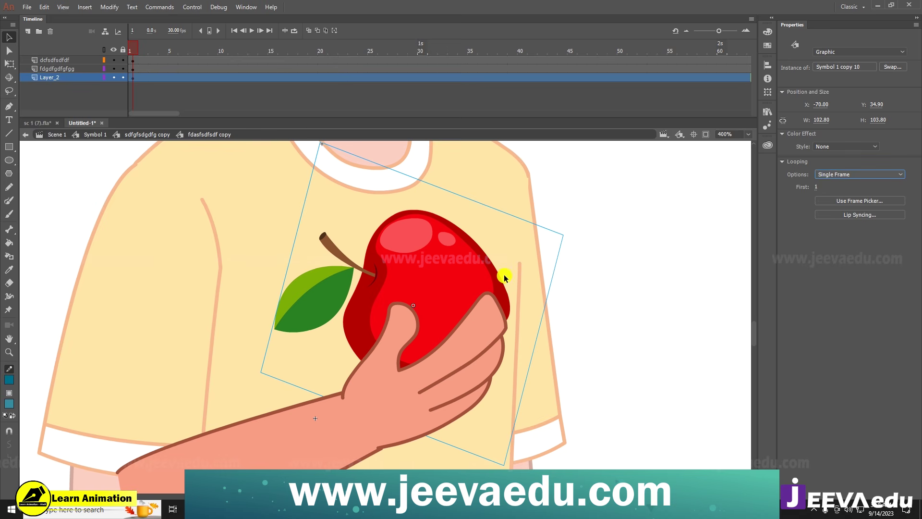
- Open the apple symbol and insert a second keyframe holding the same apple artwork at frame 2
{"action": "double_click", "coordinate": [445, 263]}
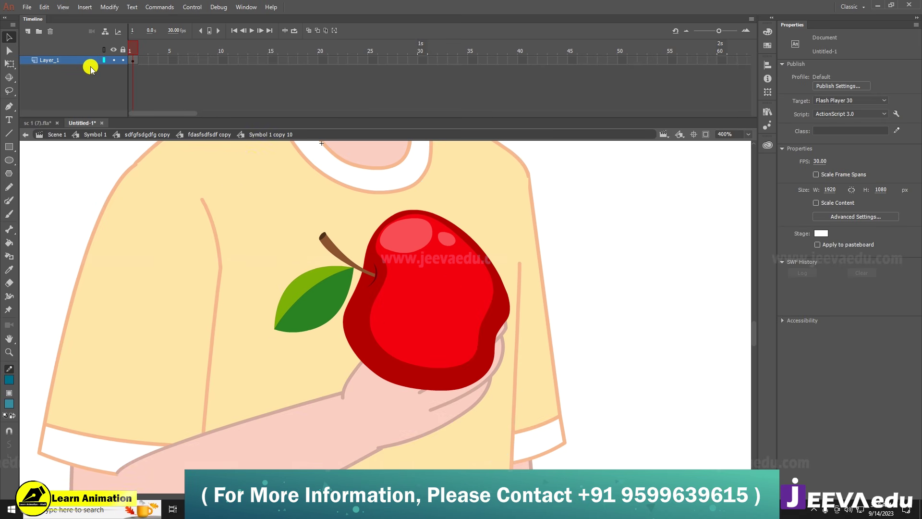
{"action": "left_click", "coordinate": [134, 60]}
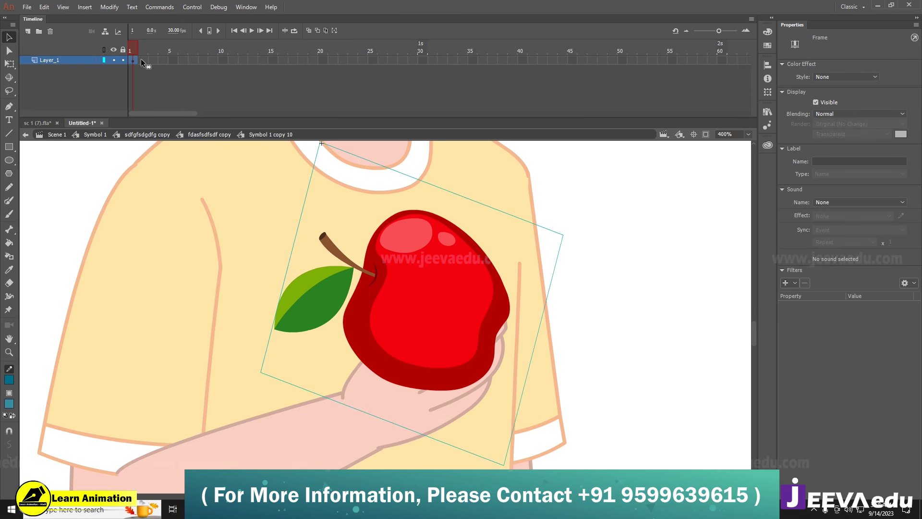
{"action": "key", "text": "F6"}
{"action": "left_click_drag", "start_coordinate": [468, 308], "coordinate": [468, 308]}
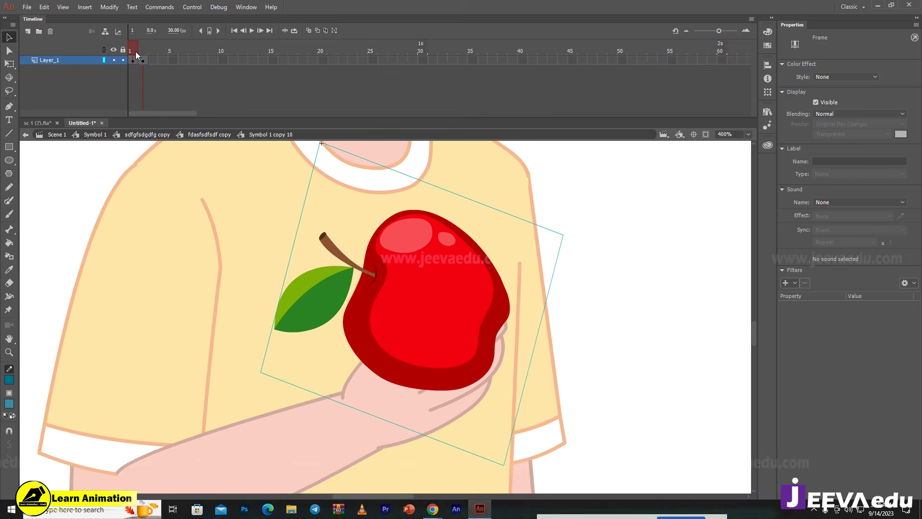
{"action": "left_click", "coordinate": [143, 56]}
{"action": "left_click", "coordinate": [433, 289]}
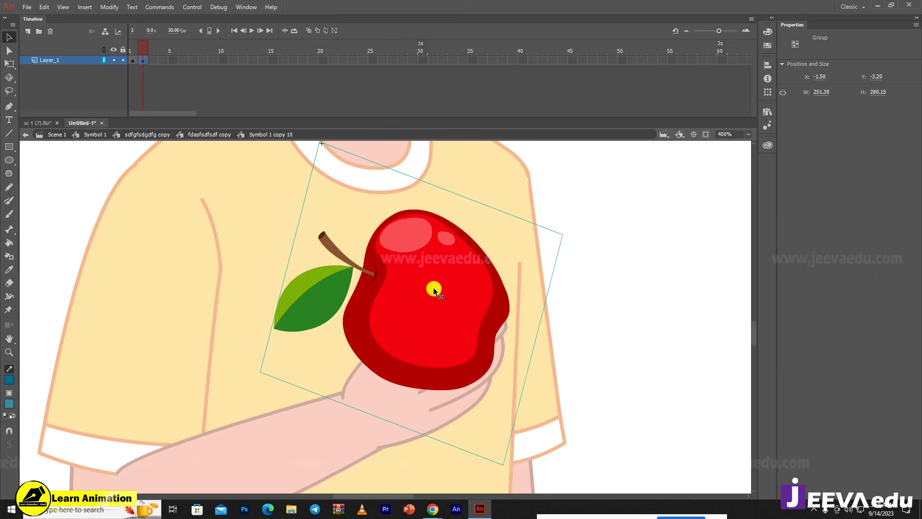
- Add a new layer above the apple artwork with a blank keyframe at frame 2, and lock the artwork layer
{"action": "left_click_drag", "start_coordinate": [467, 314], "coordinate": [414, 366]}
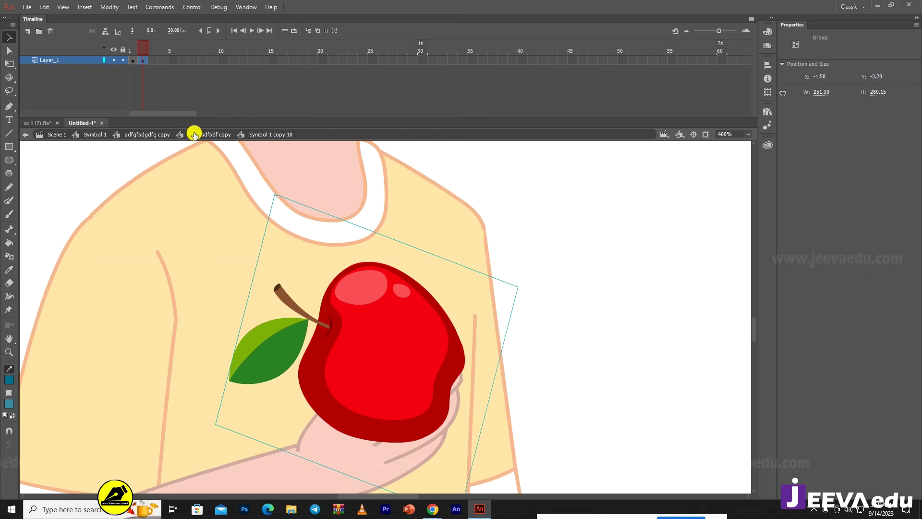
{"action": "left_click", "coordinate": [28, 31]}
{"action": "left_click", "coordinate": [142, 60]}
{"action": "key", "text": "F5"}
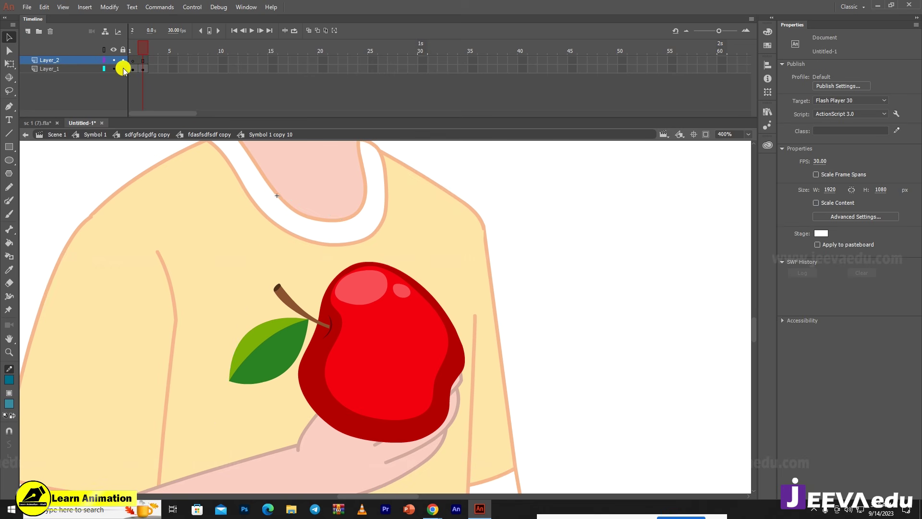
{"action": "left_click", "coordinate": [142, 63]}
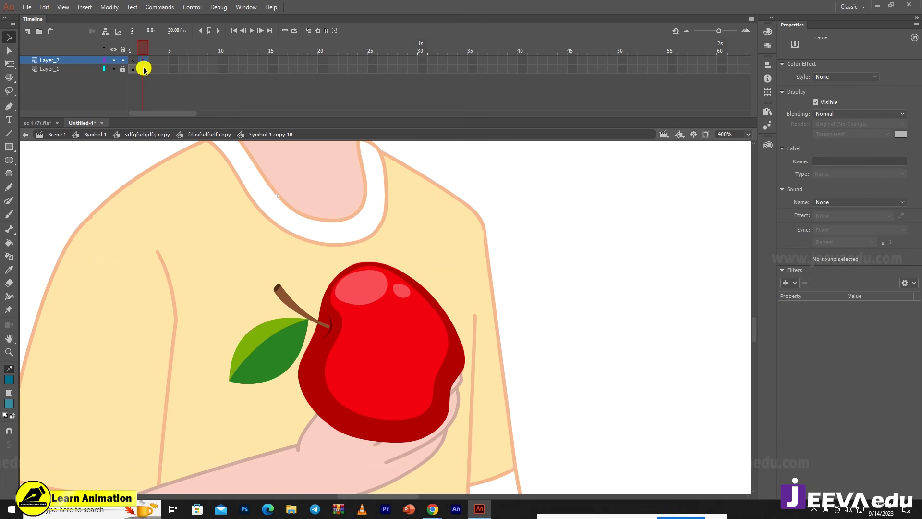
- Try to outline a shallow wavy bite along the apple's upper edge with the Paint Brush tool
{"action": "left_click", "coordinate": [401, 338]}
{"action": "left_click_drag", "start_coordinate": [402, 339], "coordinate": [379, 321]}
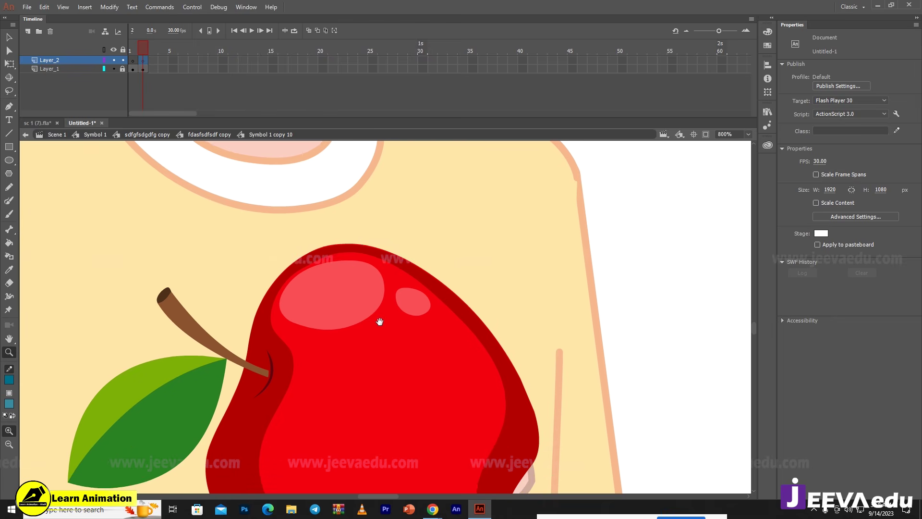
{"action": "key", "text": "y"}
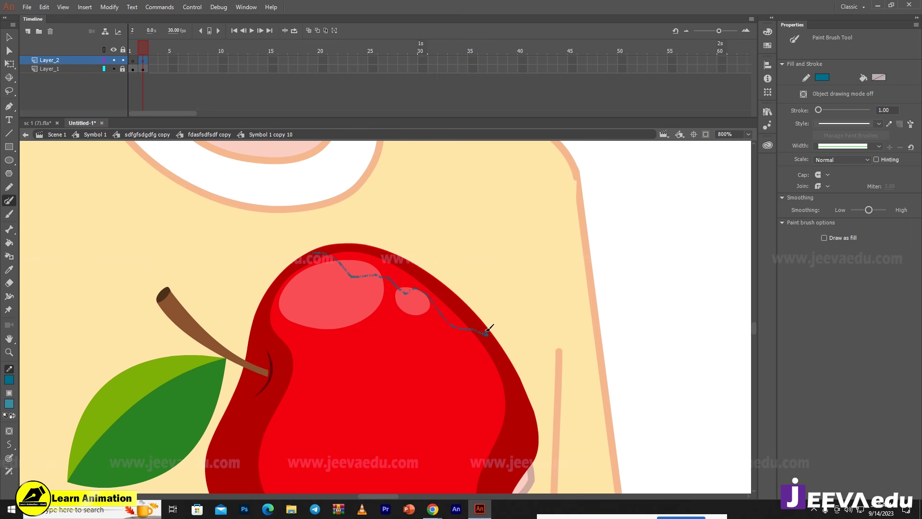
{"action": "left_click_drag", "start_coordinate": [477, 306], "coordinate": [437, 275]}
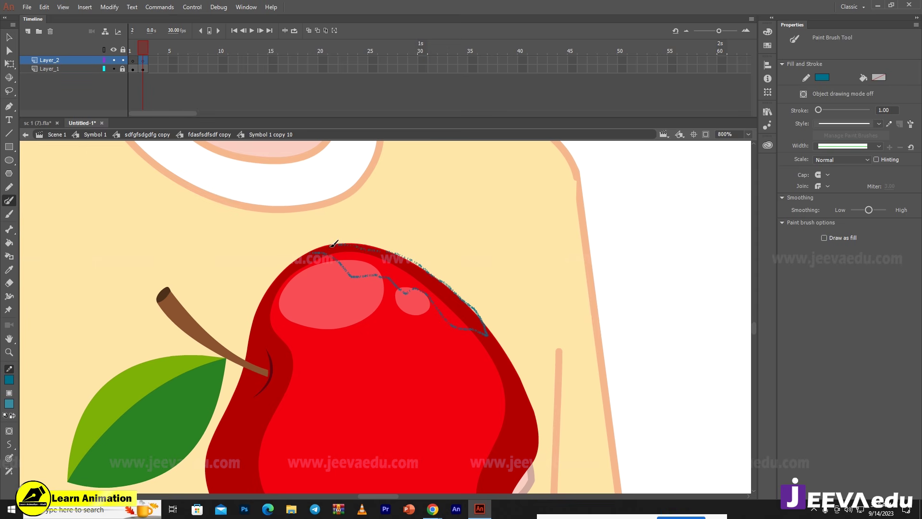
{"action": "left_click_drag", "start_coordinate": [317, 250], "coordinate": [315, 251]}
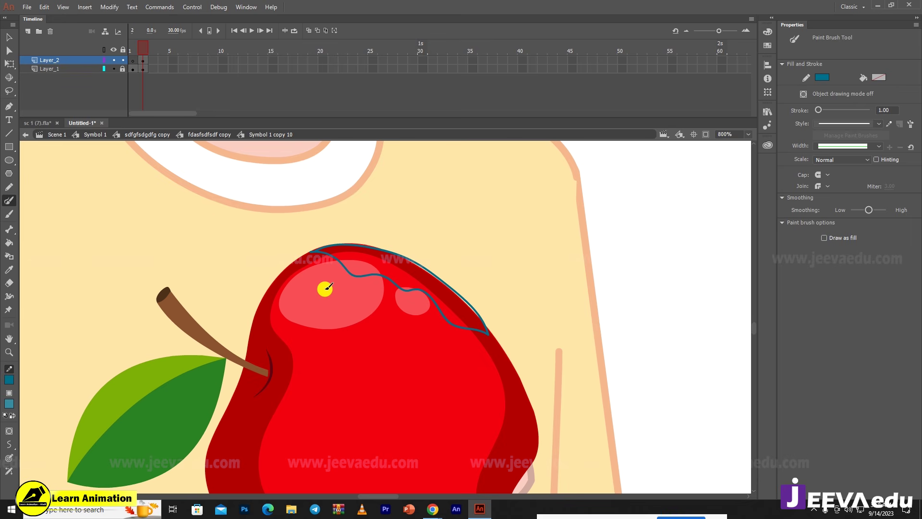
{"action": "key", "text": "ctrl+z"}
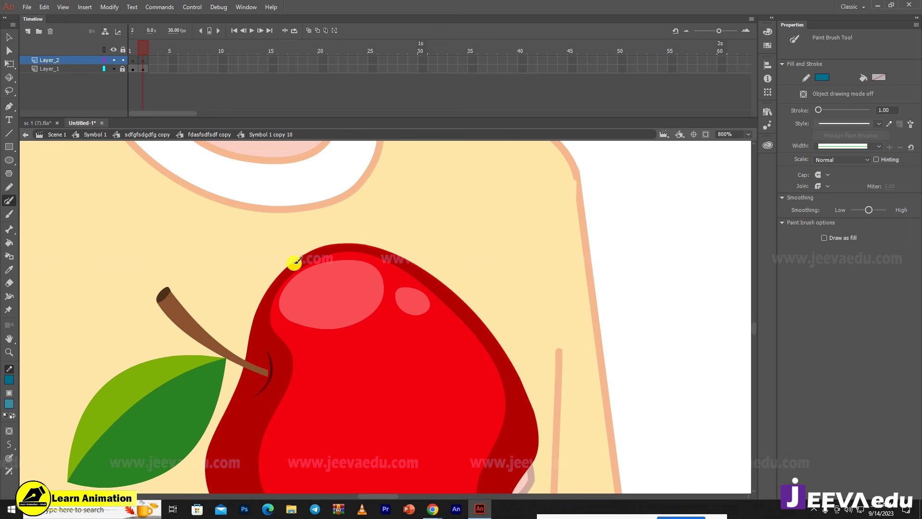
- Draw a deeper jagged bite outline across the apple's upper part on the new layer and close it along the apple's edge
{"action": "mouse_move", "coordinate": [283, 270]}
{"action": "left_mouse_down"}
{"action": "mouse_move", "coordinate": [328, 308]}
{"action": "mouse_move", "coordinate": [342, 305]}
{"action": "left_mouse_up"}
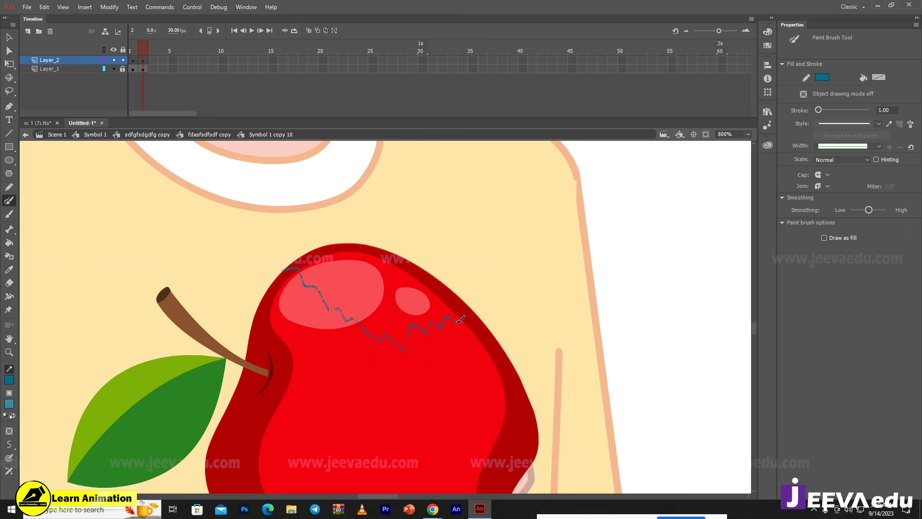
{"action": "left_click_drag", "start_coordinate": [492, 332], "coordinate": [486, 318]}
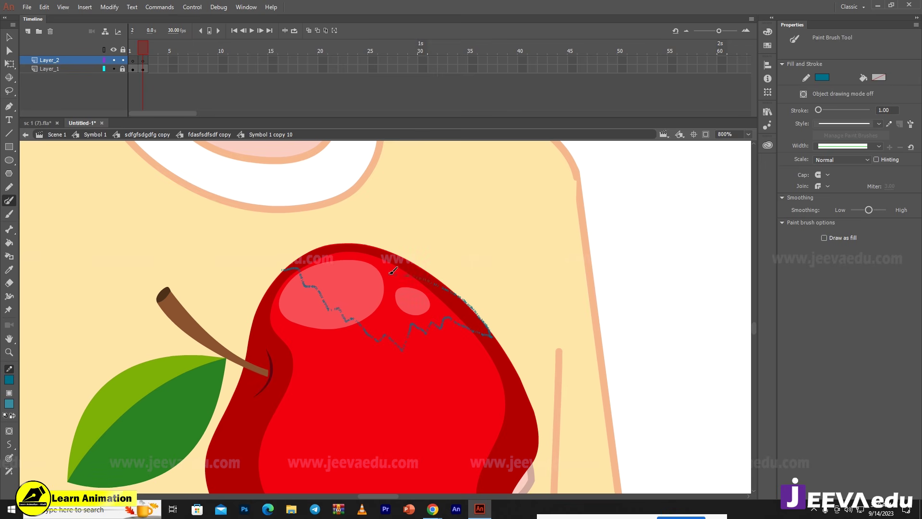
{"action": "left_click_drag", "start_coordinate": [277, 274], "coordinate": [274, 276]}
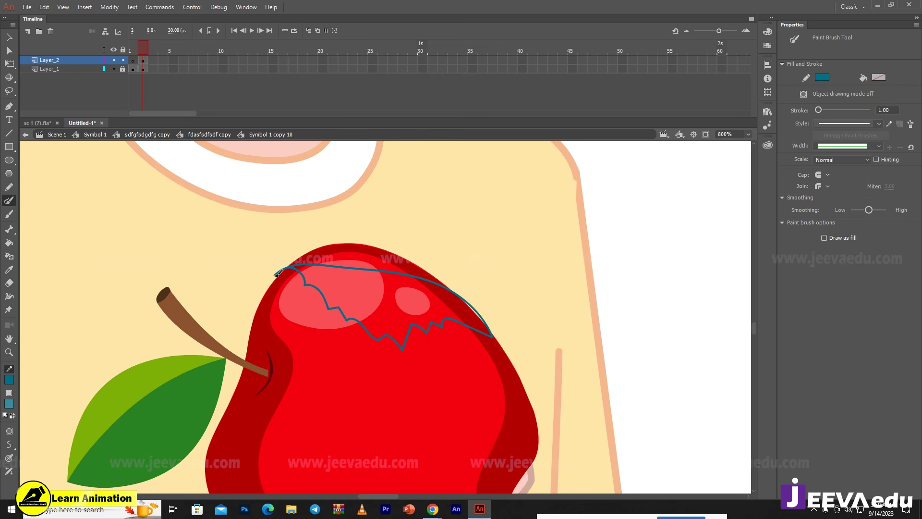
{"action": "key", "text": "v"}
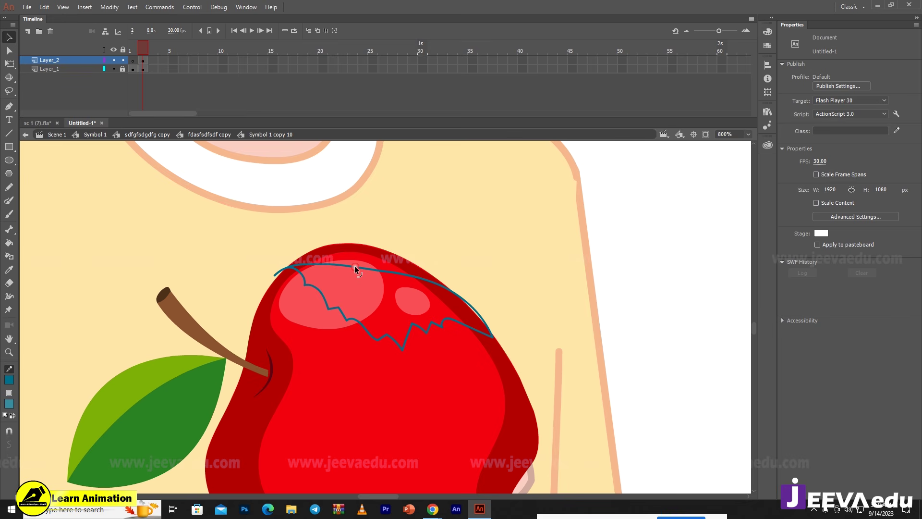
{"action": "left_click_drag", "start_coordinate": [421, 279], "coordinate": [423, 284]}
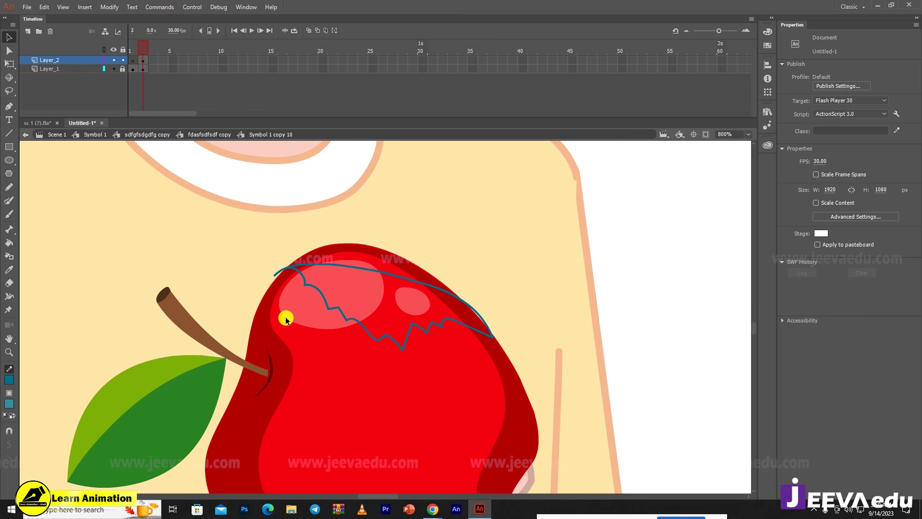
- Change the stroke colour to bright green for detailing the bite outline
{"action": "key", "text": "z"}
{"action": "left_click", "coordinate": [363, 317]}
{"action": "left_click_drag", "start_coordinate": [362, 317], "coordinate": [365, 357]}
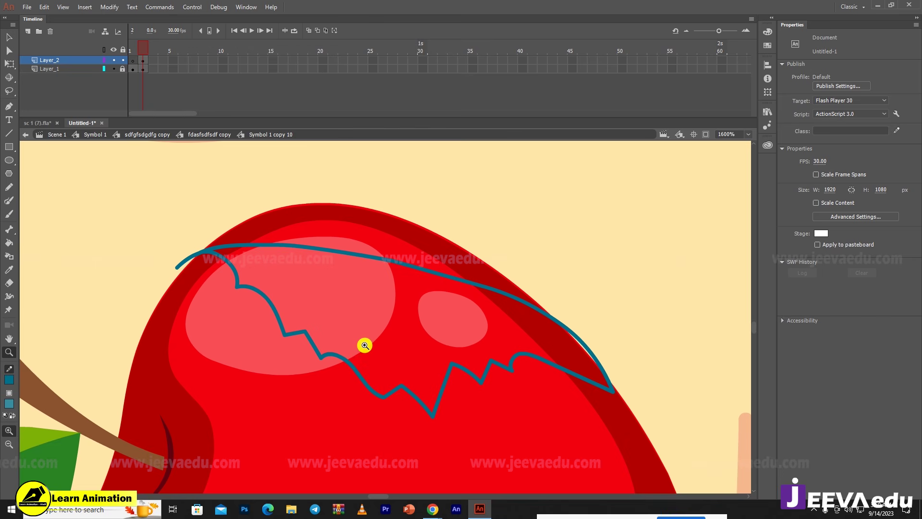
{"action": "left_click", "coordinate": [8, 380]}
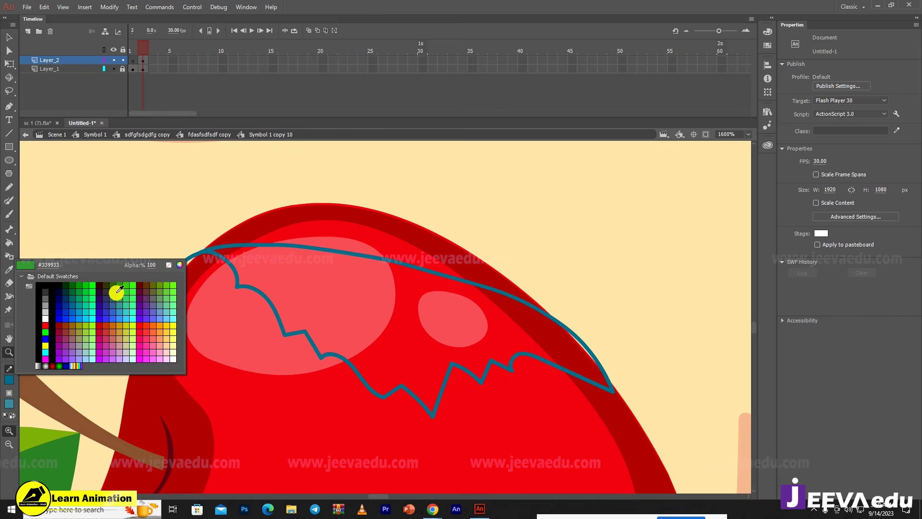
{"action": "left_click", "coordinate": [92, 287]}
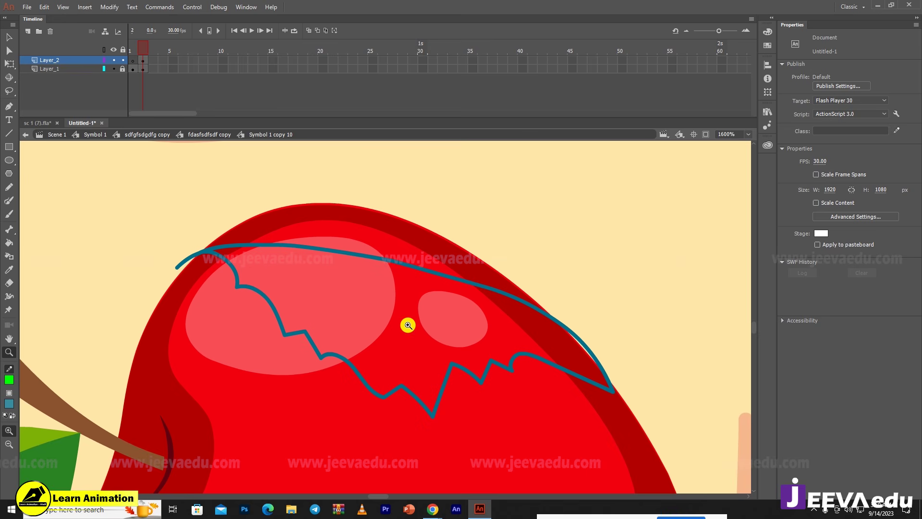
- Try to paint short green strokes where the bite outline begins near the stem
{"action": "key", "text": "y"}
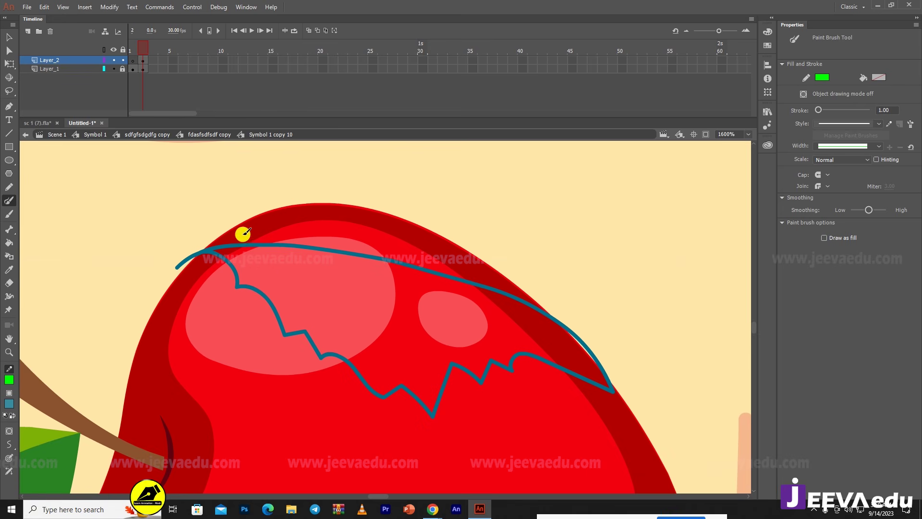
{"action": "left_click_drag", "start_coordinate": [251, 245], "coordinate": [267, 238]}
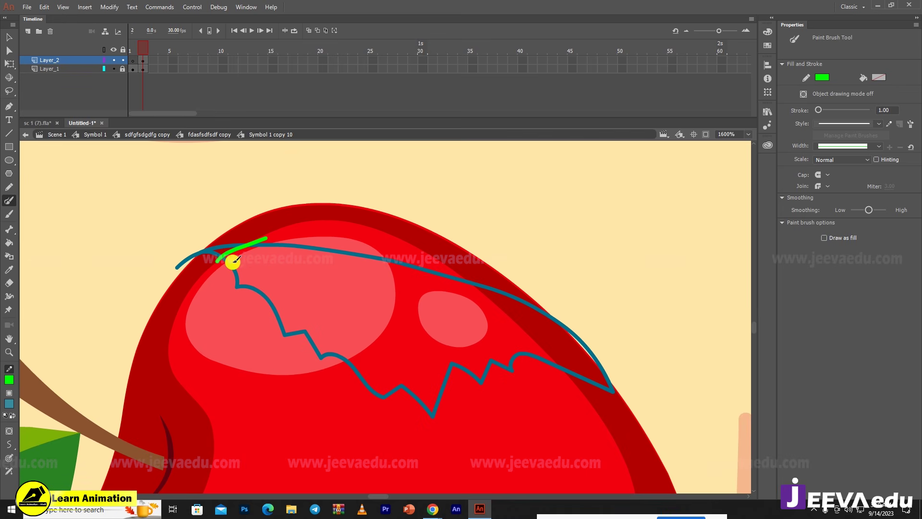
{"action": "left_click_drag", "start_coordinate": [222, 263], "coordinate": [225, 262]}
{"action": "left_click_drag", "start_coordinate": [287, 241], "coordinate": [288, 240]}
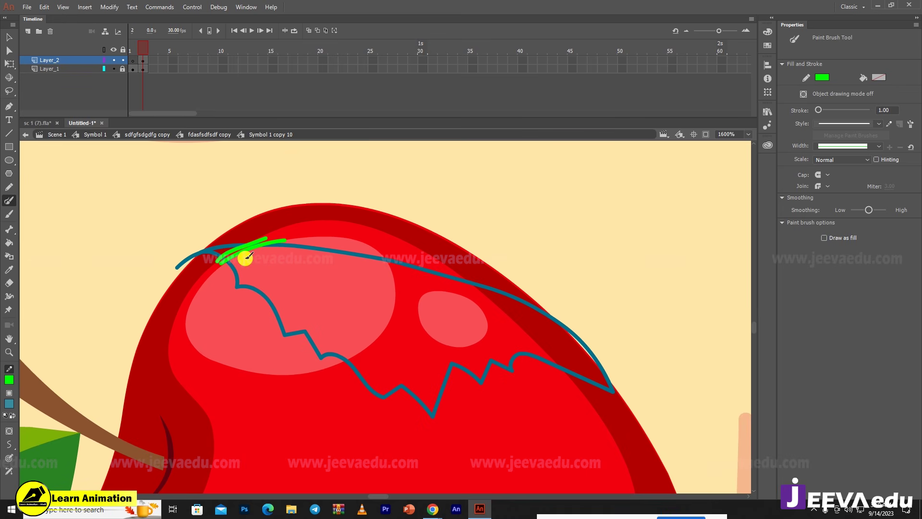
{"action": "key", "text": "ctrl+z"}
{"action": "key", "text": "ctrl+z"}
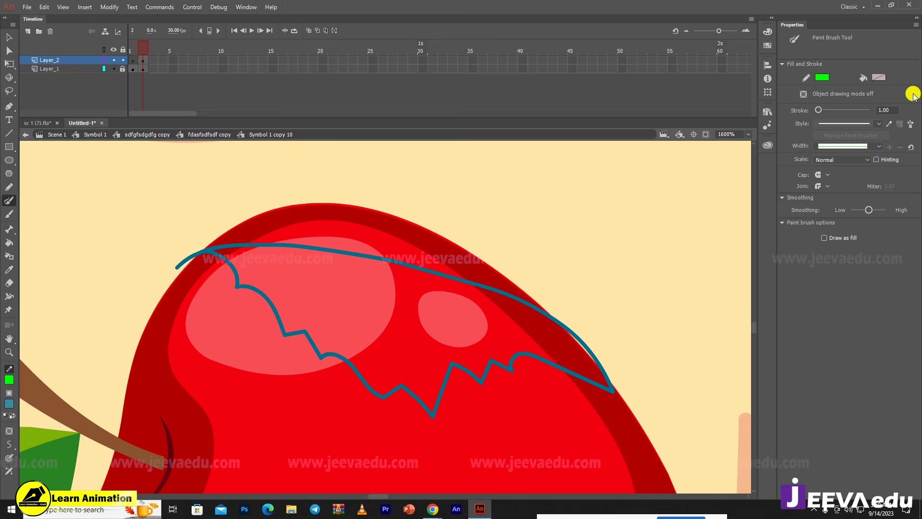
- Set the stroke size to 0.10 and paint thin green lines along the apple's highlight and rim edges between the bite outlines
{"action": "left_click_drag", "start_coordinate": [861, 109], "coordinate": [819, 112]}
{"action": "left_click", "coordinate": [249, 251]}
{"action": "left_click", "coordinate": [223, 264]}
{"action": "left_click_drag", "start_coordinate": [264, 237], "coordinate": [222, 264]}
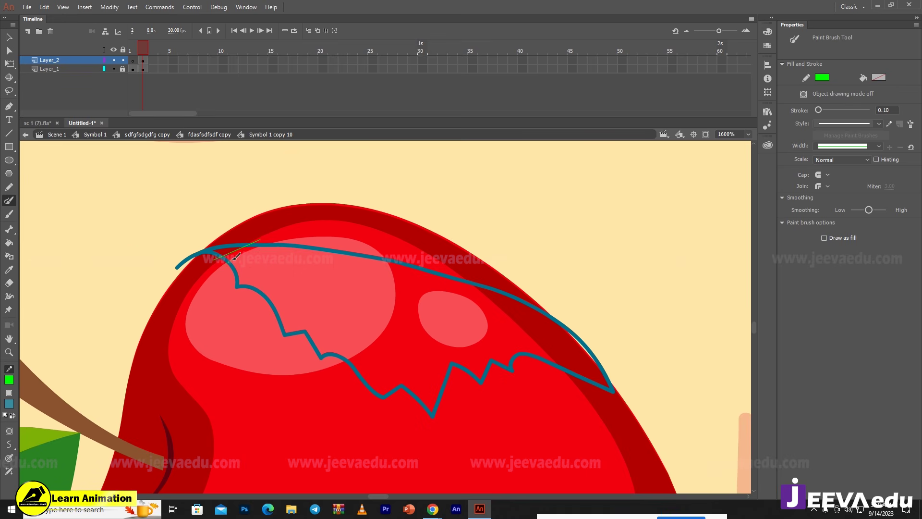
{"action": "left_click_drag", "start_coordinate": [270, 243], "coordinate": [269, 242]}
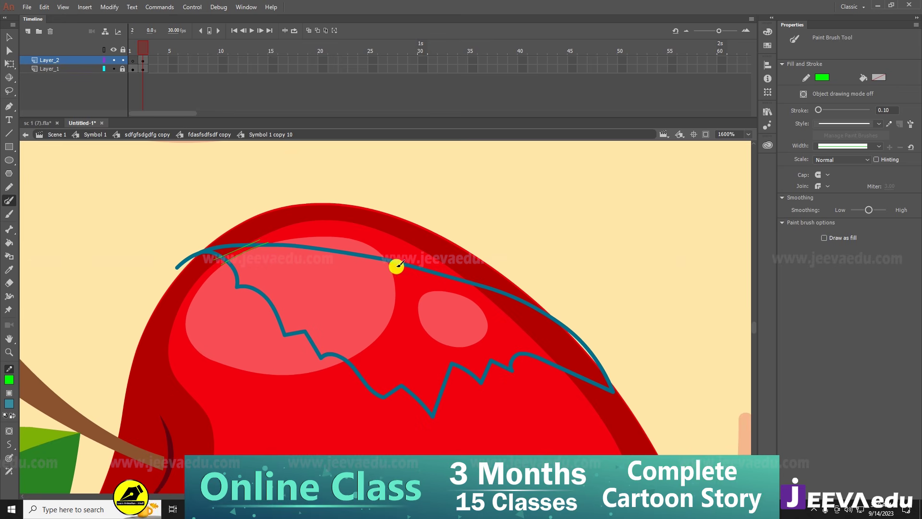
{"action": "mouse_move", "coordinate": [400, 291]}
{"action": "left_mouse_down"}
{"action": "mouse_move", "coordinate": [390, 320]}
{"action": "mouse_move", "coordinate": [347, 359]}
{"action": "left_mouse_up"}
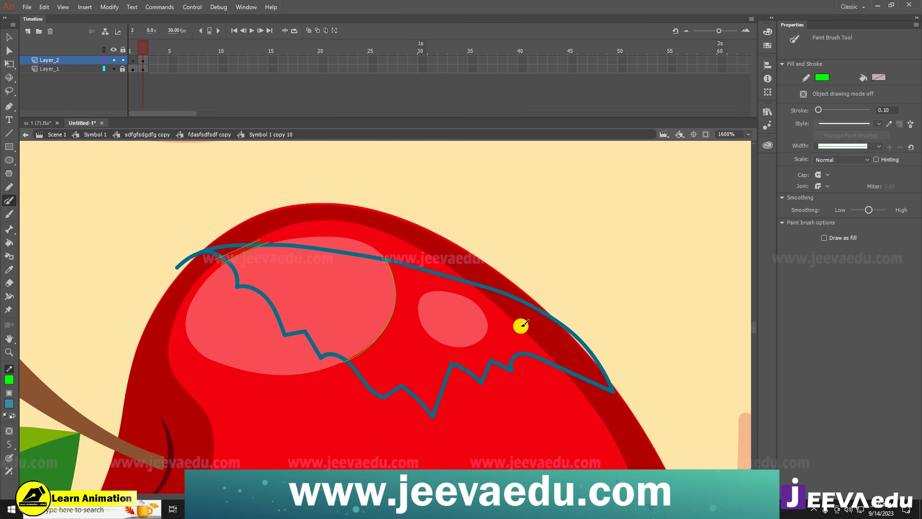
{"action": "left_click_drag", "start_coordinate": [462, 275], "coordinate": [542, 343]}
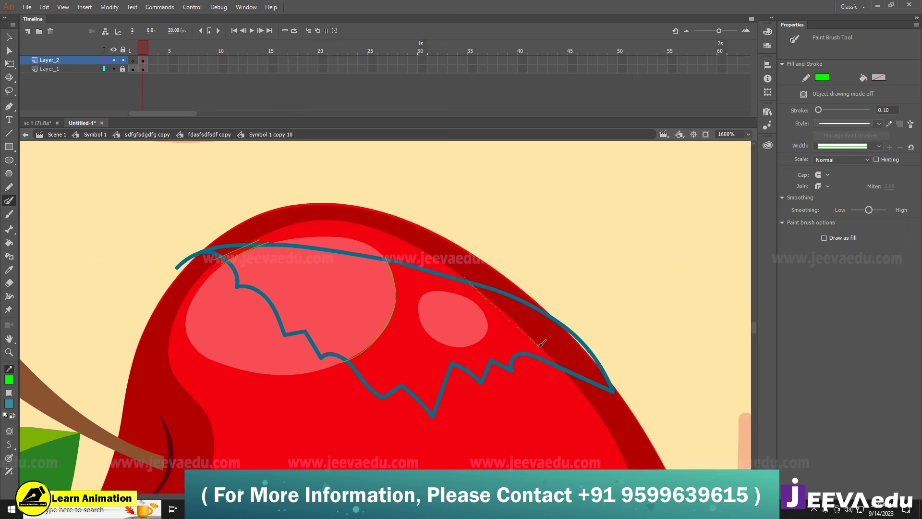
{"action": "left_click_drag", "start_coordinate": [568, 378], "coordinate": [568, 380]}
- Cut the whole bite outline and its green lines from Layer_2's second frame
{"action": "key", "text": "v"}
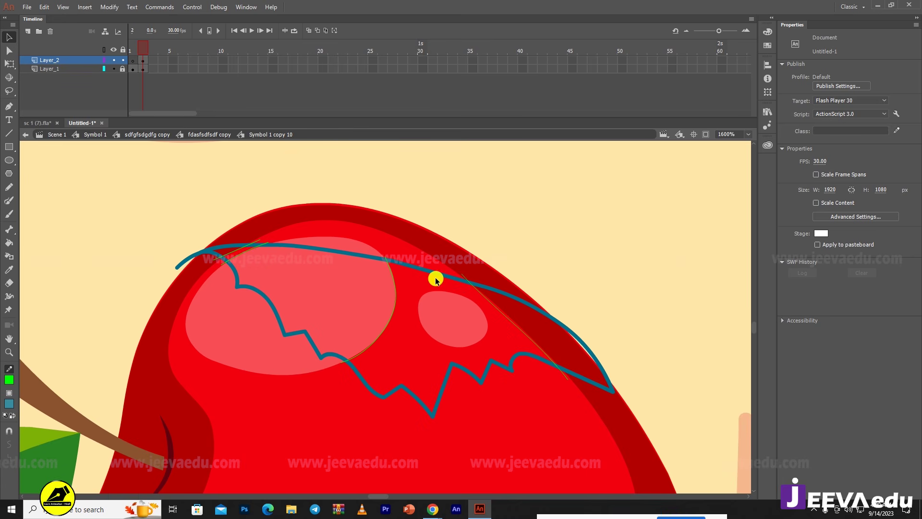
{"action": "left_click", "coordinate": [538, 307]}
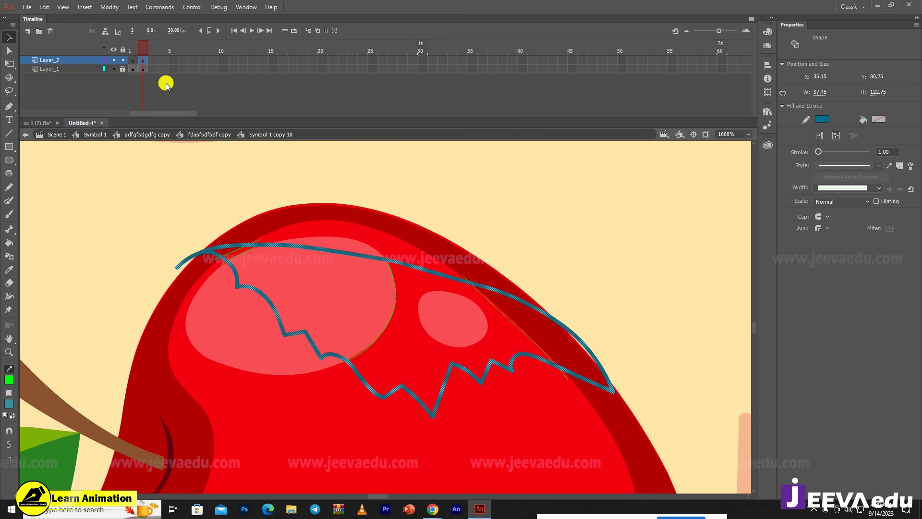
{"action": "left_click", "coordinate": [143, 60]}
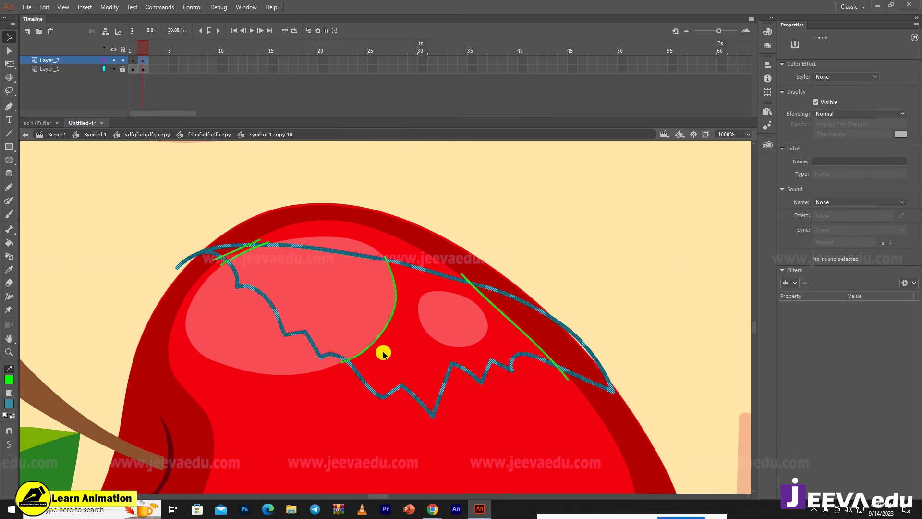
{"action": "key", "text": "Delete"}
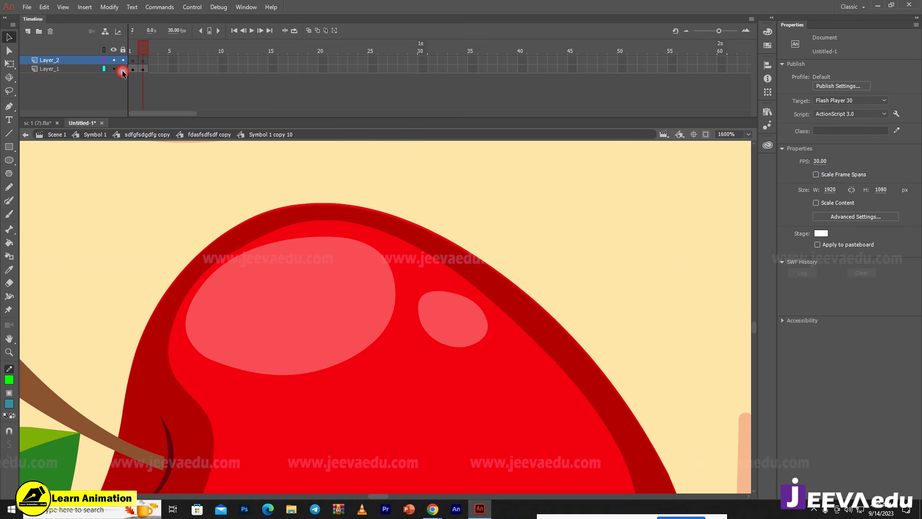
- Unlock Layer_1 and ungroup the apple on its second frame, undoing a trial break-apart of its pieces
{"action": "left_click", "coordinate": [144, 69]}
{"action": "key", "text": "z"}
{"action": "left_click", "coordinate": [385, 325], "text": "alt"}
{"action": "left_click", "coordinate": [383, 327], "text": "alt"}
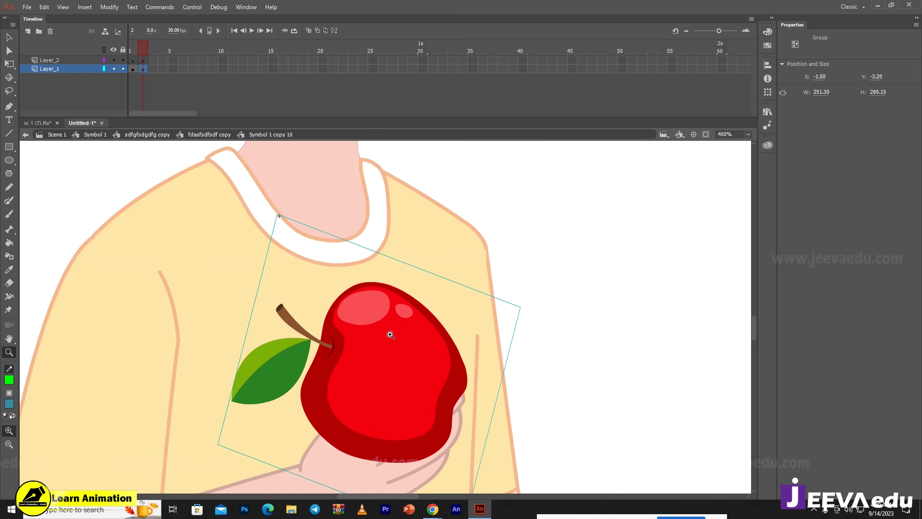
{"action": "left_click_drag", "start_coordinate": [392, 380], "coordinate": [389, 336]}
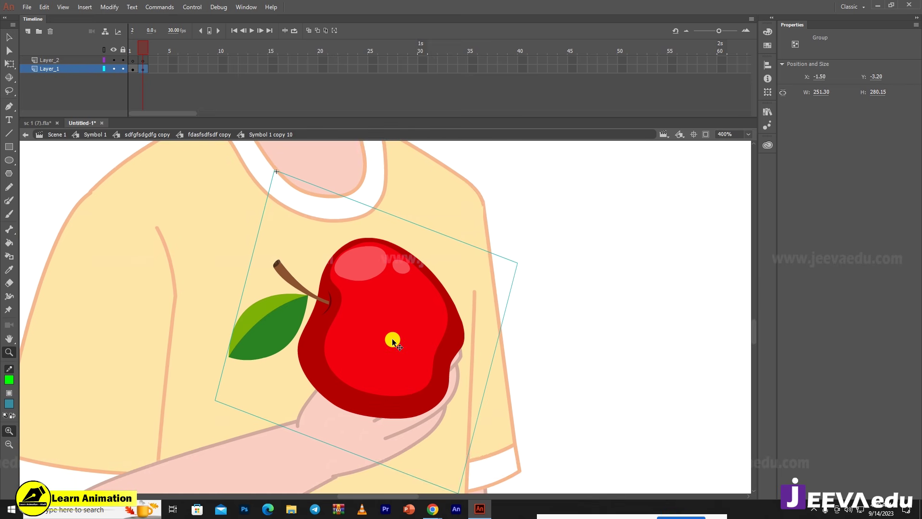
{"action": "key", "text": "ctrl+shift+g"}
{"action": "key", "text": "ctrl+b"}
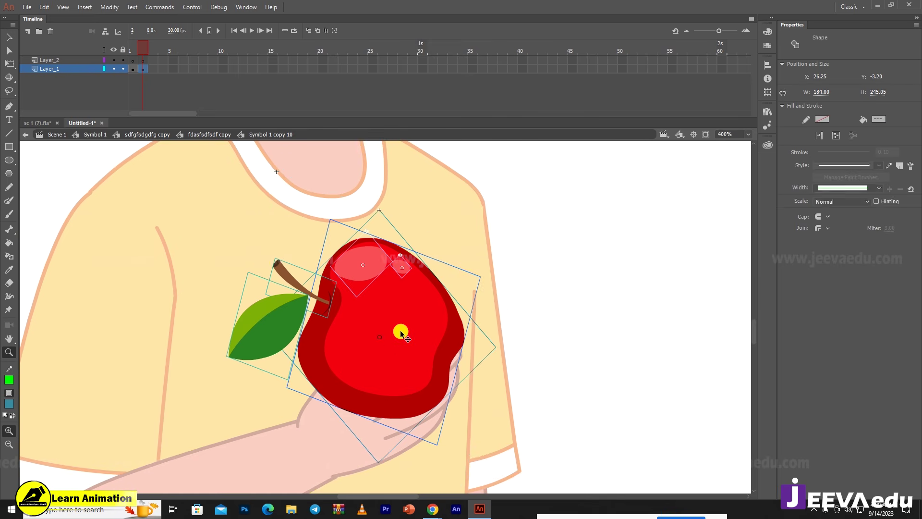
{"action": "key", "text": "ctrl+z"}
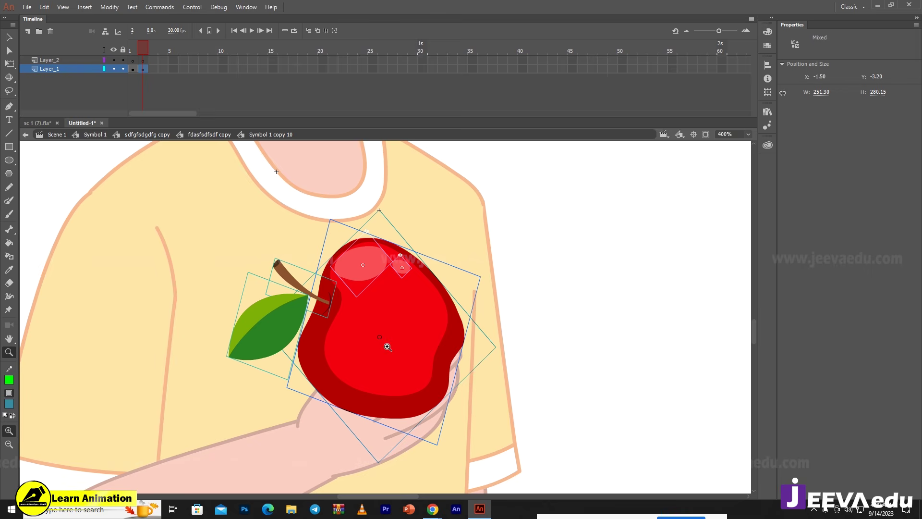
- Try copying the apple's large highlight out beside it and open the copy's movie clip to inspect the shape inside
{"action": "key", "text": "ctrl+="}
{"action": "mouse_move", "coordinate": [388, 354]}
{"action": "left_mouse_down"}
{"action": "mouse_move", "coordinate": [393, 383]}
{"action": "mouse_move", "coordinate": [393, 362]}
{"action": "left_mouse_up"}
{"action": "left_click", "coordinate": [391, 369], "text": "alt"}
{"action": "key", "text": "v"}
{"action": "left_click", "coordinate": [449, 216]}
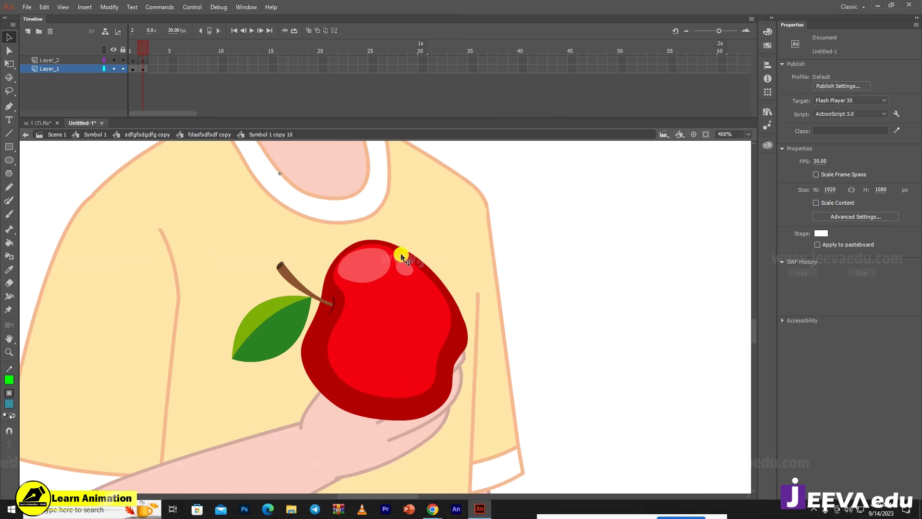
{"action": "left_click", "coordinate": [381, 270]}
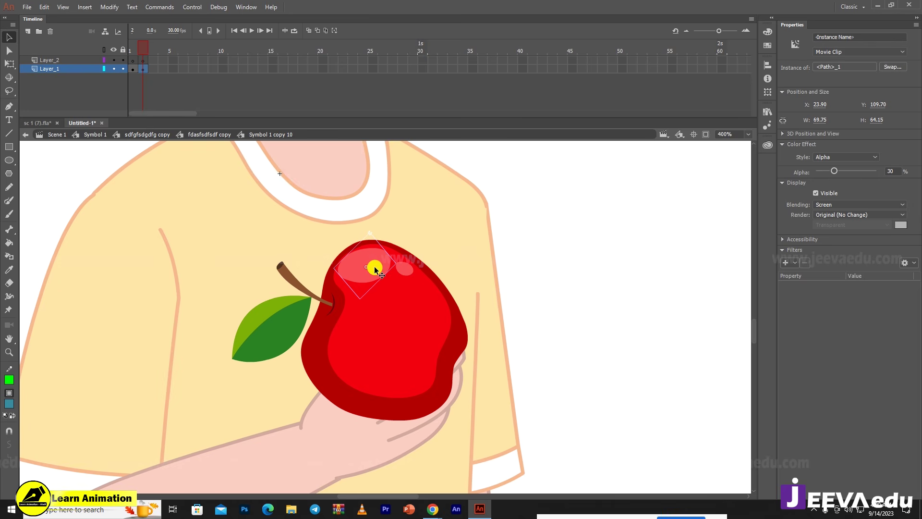
{"action": "key", "text": "ctrl+equal"}
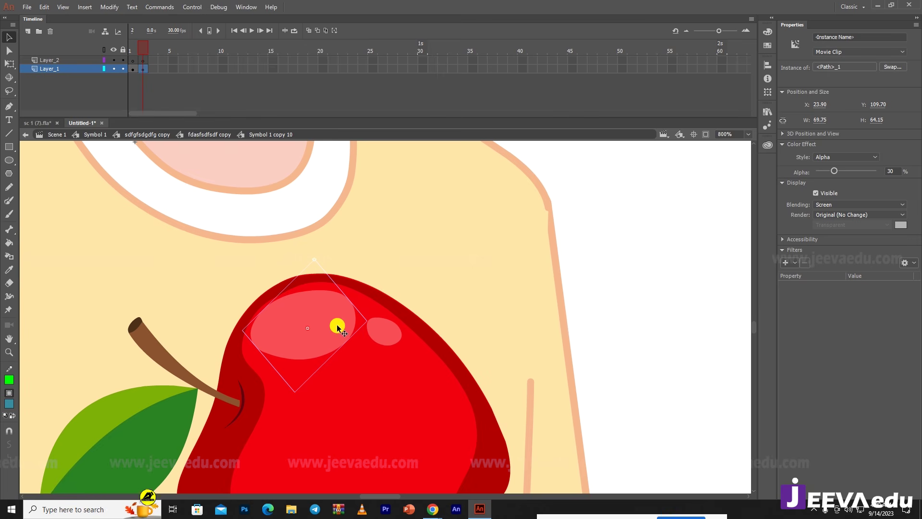
{"action": "left_click_drag", "start_coordinate": [338, 328], "coordinate": [525, 277]}
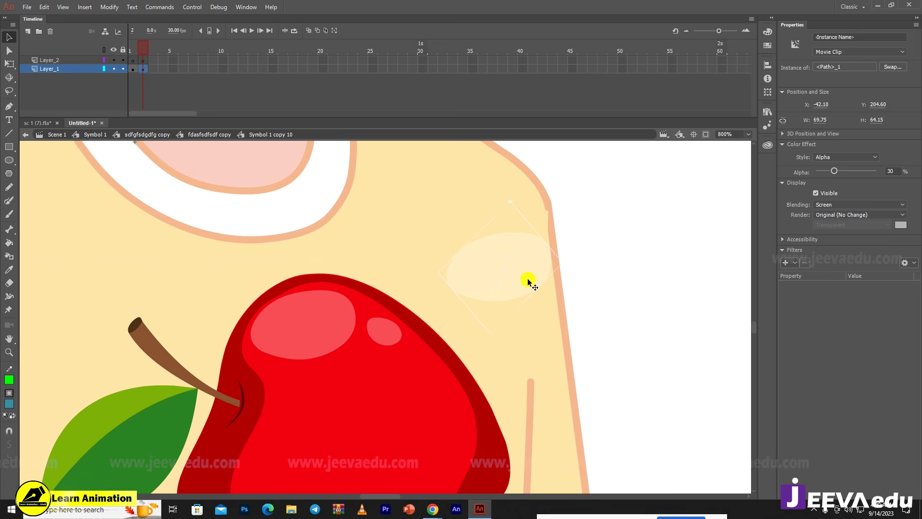
{"action": "left_click_drag", "start_coordinate": [459, 267], "coordinate": [453, 265]}
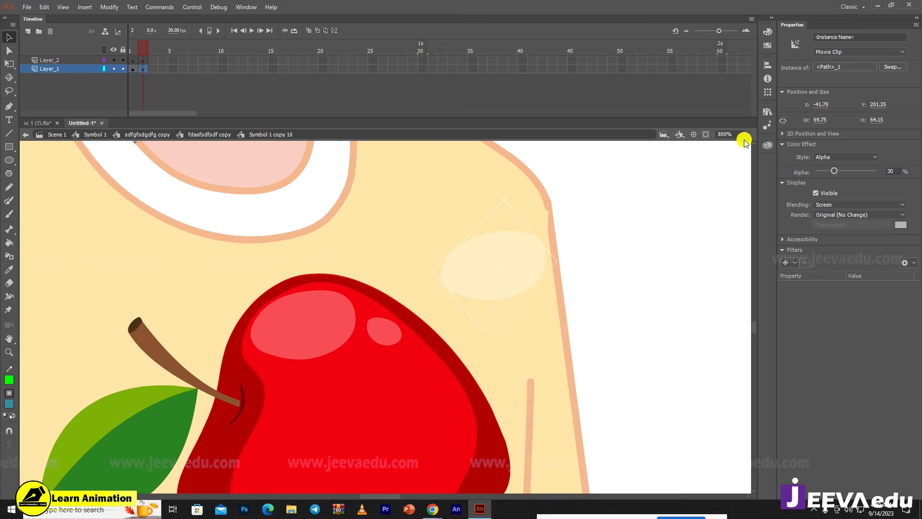
{"action": "double_click", "coordinate": [525, 278]}
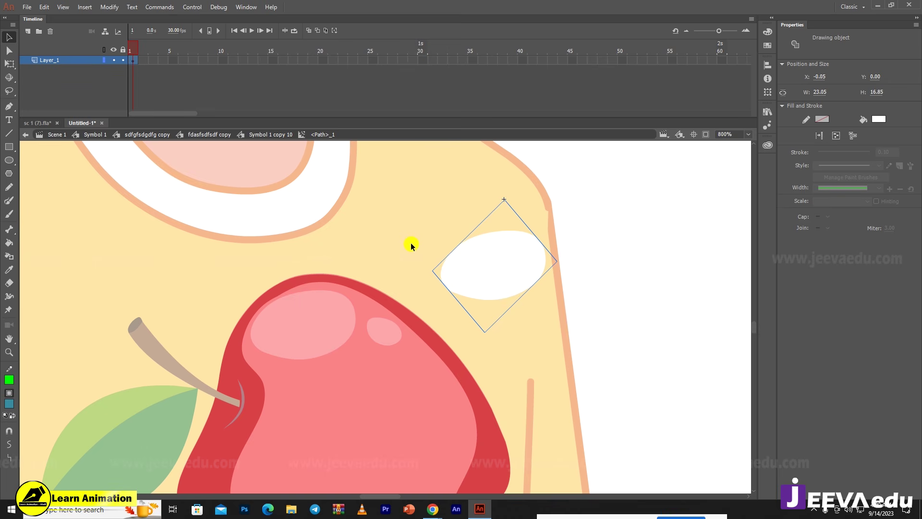
{"action": "double_click", "coordinate": [419, 256]}
{"action": "left_click", "coordinate": [472, 273]}
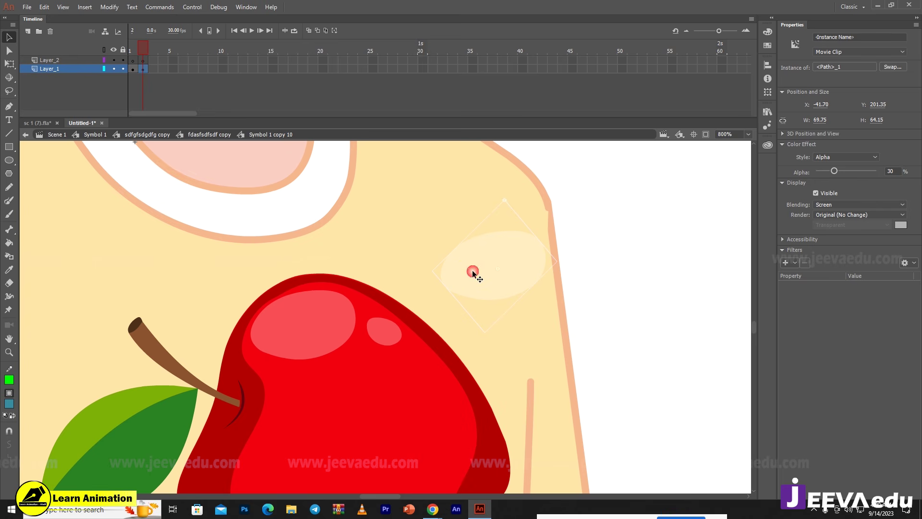
{"action": "left_click", "coordinate": [473, 284]}
- Duplicate the entire apple with its stem and leaf onto the empty area beside the boy's shirt
{"action": "key", "text": "z"}
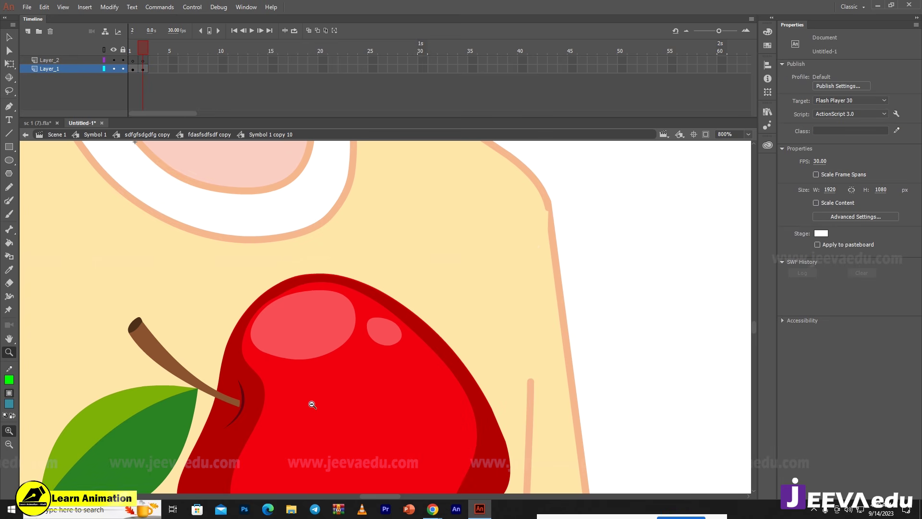
{"action": "left_click", "coordinate": [311, 402], "text": "alt"}
{"action": "left_click_drag", "start_coordinate": [349, 321], "coordinate": [271, 339]}
{"action": "left_click", "coordinate": [329, 320]}
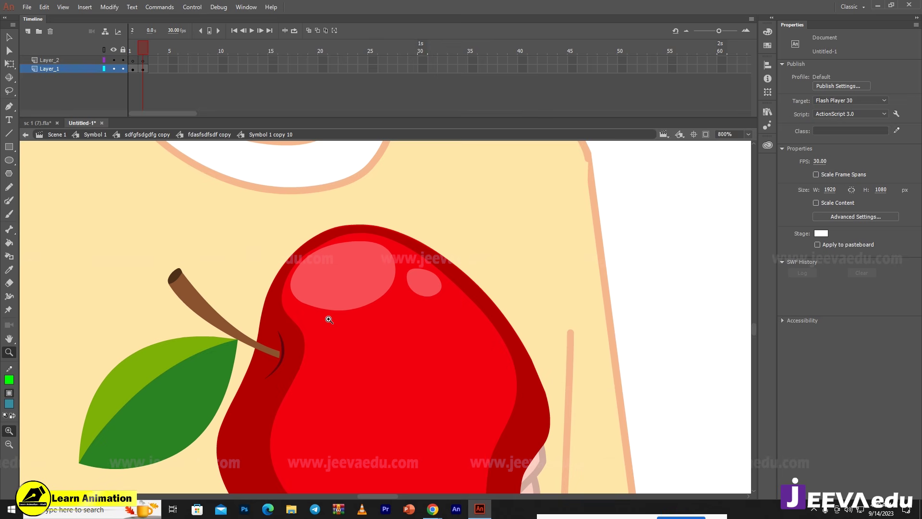
{"action": "left_click", "coordinate": [402, 307], "text": "alt"}
{"action": "key", "text": "v"}
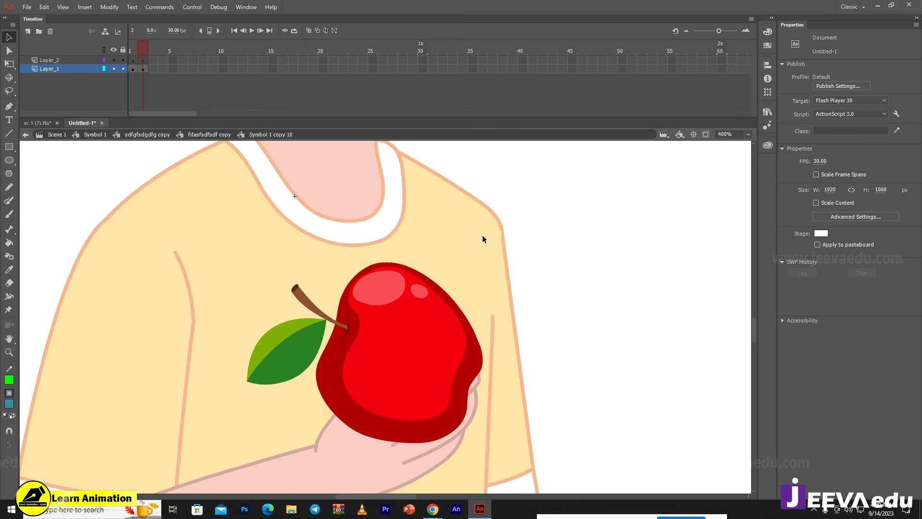
{"action": "left_click_drag", "start_coordinate": [482, 239], "coordinate": [265, 442]}
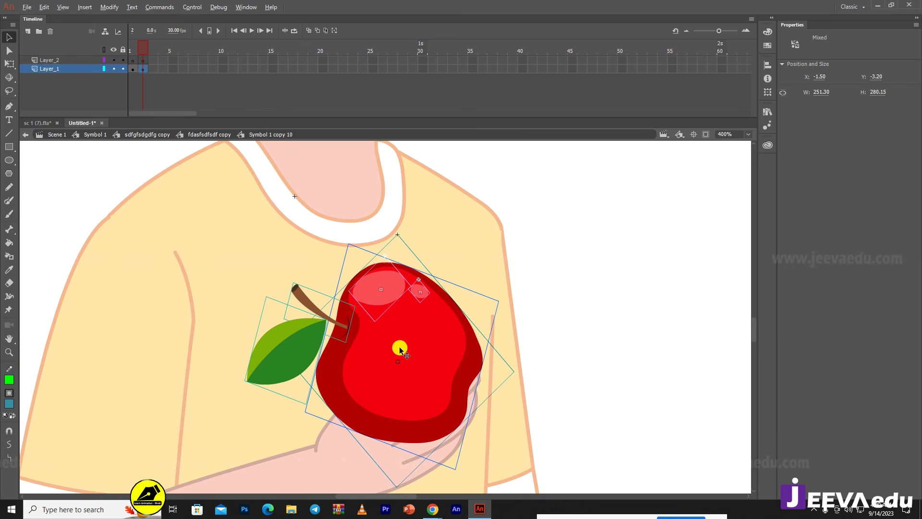
{"action": "left_click_drag", "start_coordinate": [400, 351], "coordinate": [646, 330]}
{"action": "left_click", "coordinate": [595, 234]}
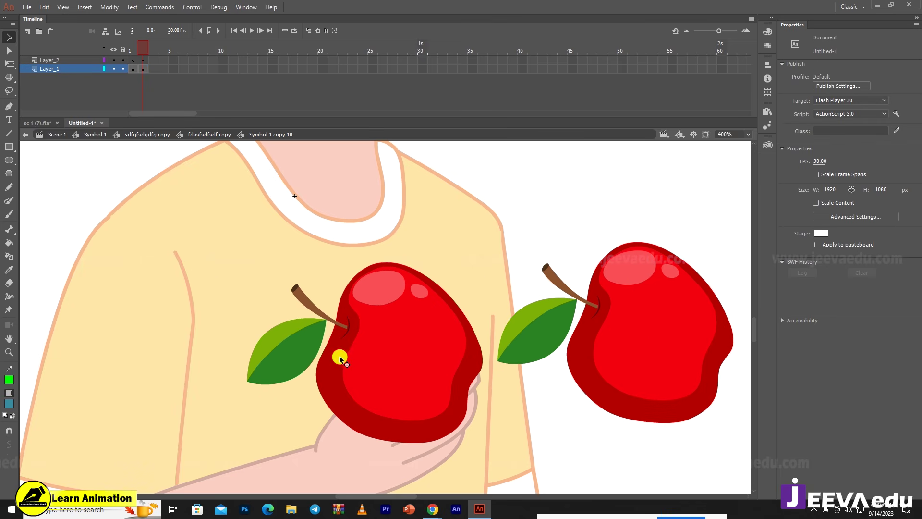
- Break the held apple's large and small highlight movie clips apart and turn each into a plain group
{"action": "left_click", "coordinate": [356, 368]}
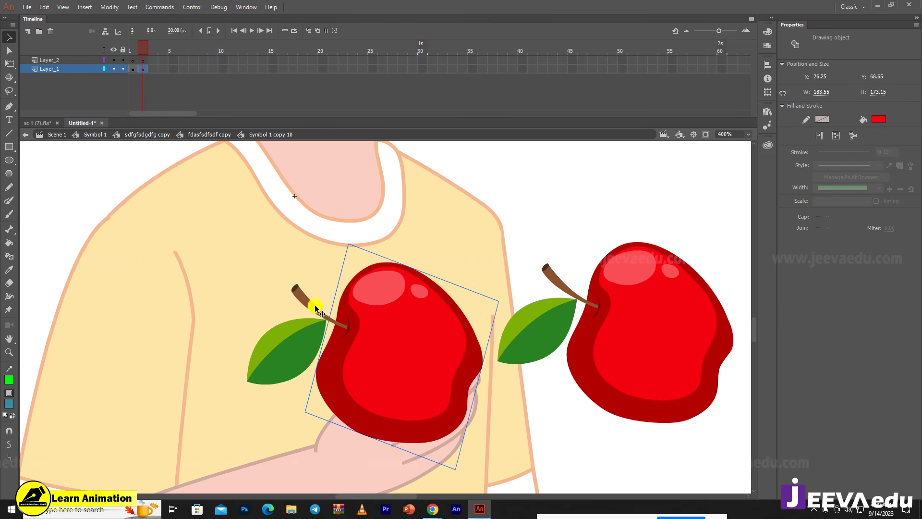
{"action": "left_click_drag", "start_coordinate": [270, 250], "coordinate": [468, 474]}
{"action": "left_click", "coordinate": [396, 224]}
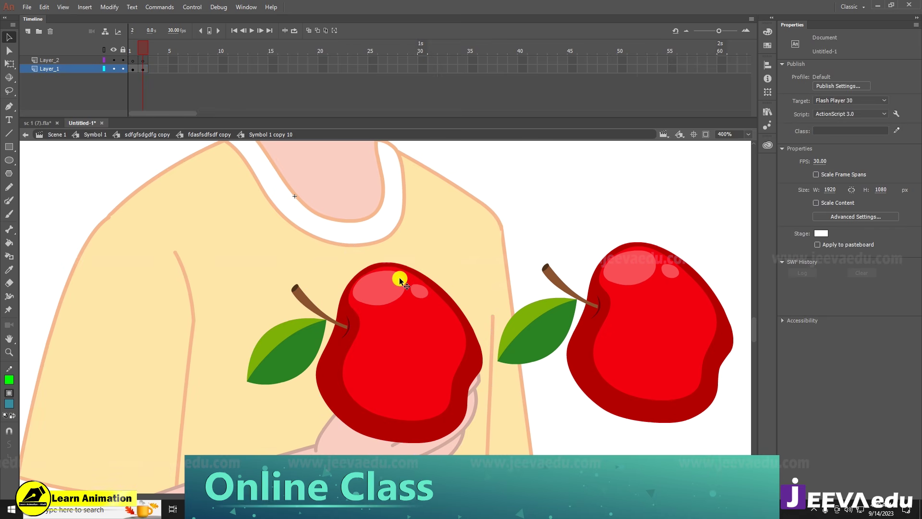
{"action": "left_click", "coordinate": [395, 294]}
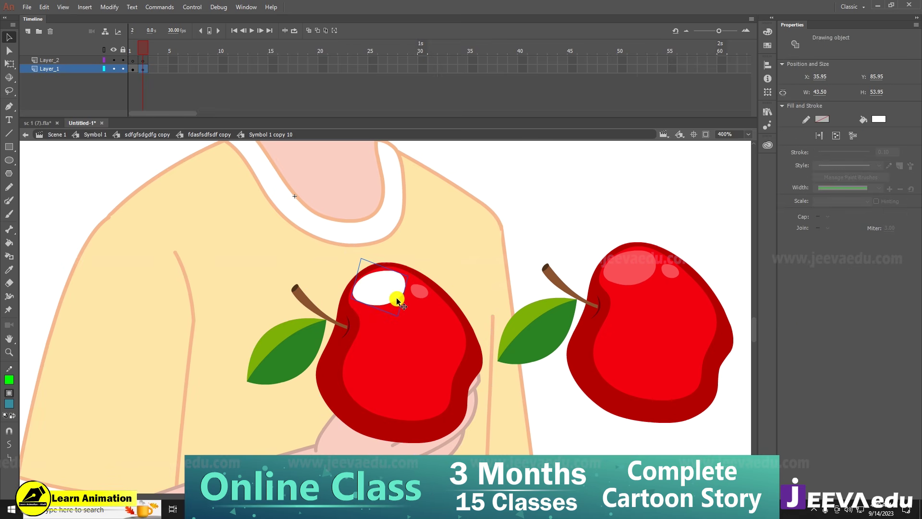
{"action": "key", "text": "ctrl+g"}
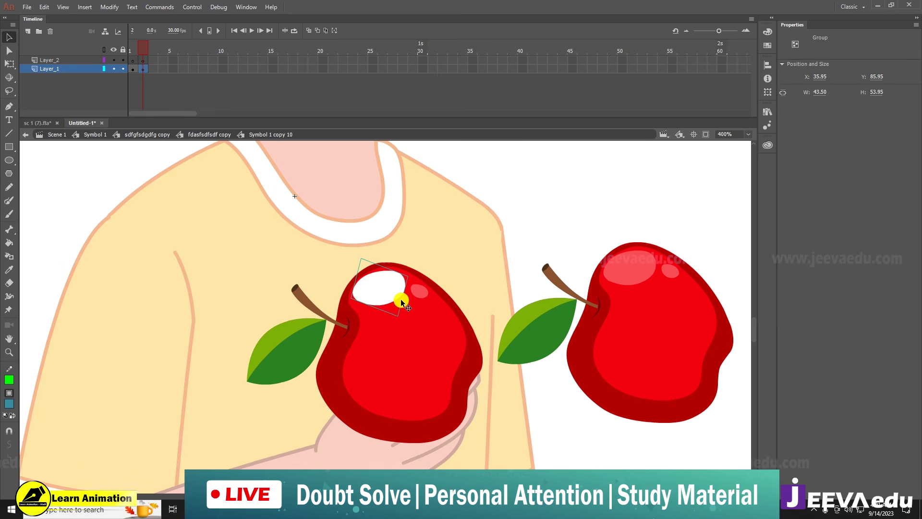
{"action": "left_click", "coordinate": [420, 291]}
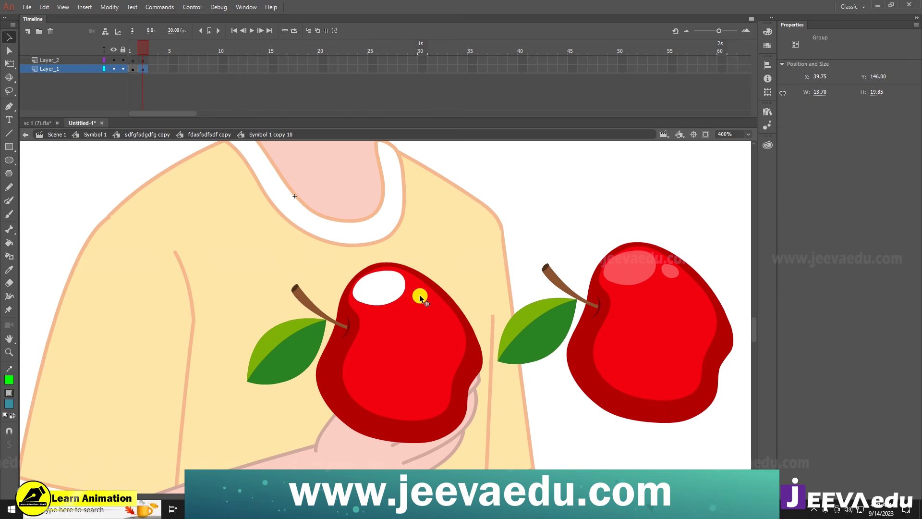
- Break all parts of the held apple apart into raw merged shapes and deselect them
{"action": "left_click_drag", "start_coordinate": [247, 264], "coordinate": [470, 475]}
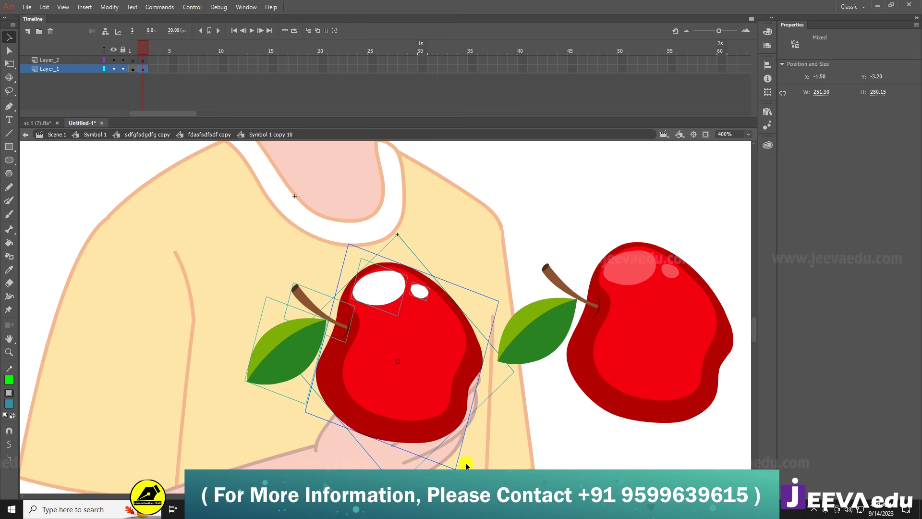
{"action": "key", "text": "ctrl+b"}
{"action": "key", "text": "ctrl+b"}
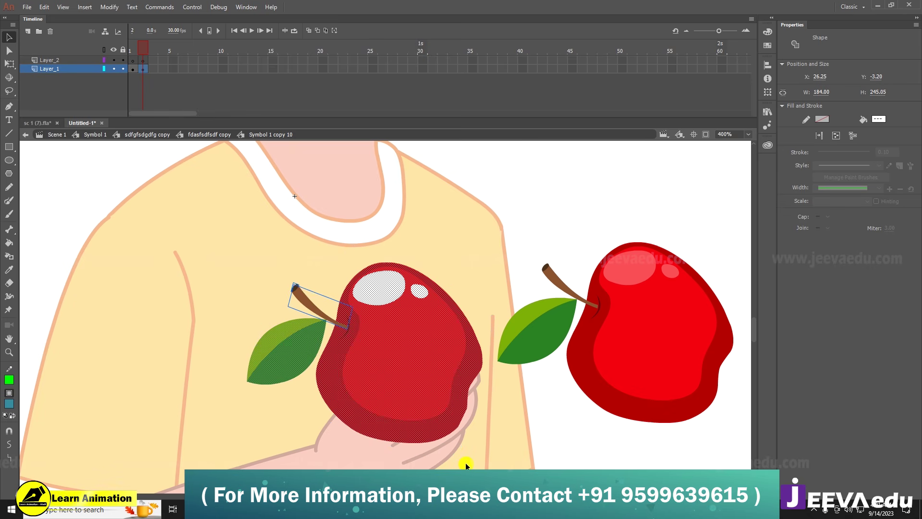
{"action": "key", "text": "ctrl+b"}
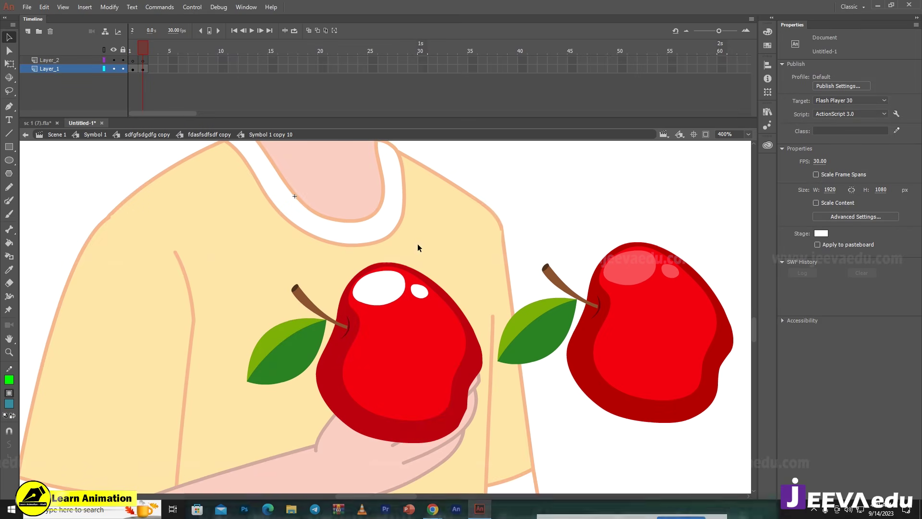
{"action": "left_click", "coordinate": [417, 243]}
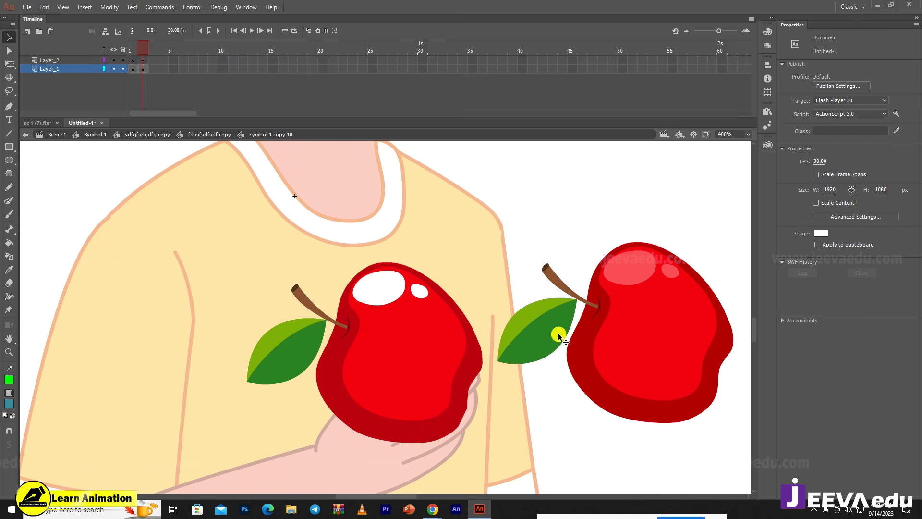
- Paste the bite outline and green lines in place over the held apple on Layer_1
{"action": "right_click", "coordinate": [440, 154]}
{"action": "left_click", "coordinate": [477, 195]}
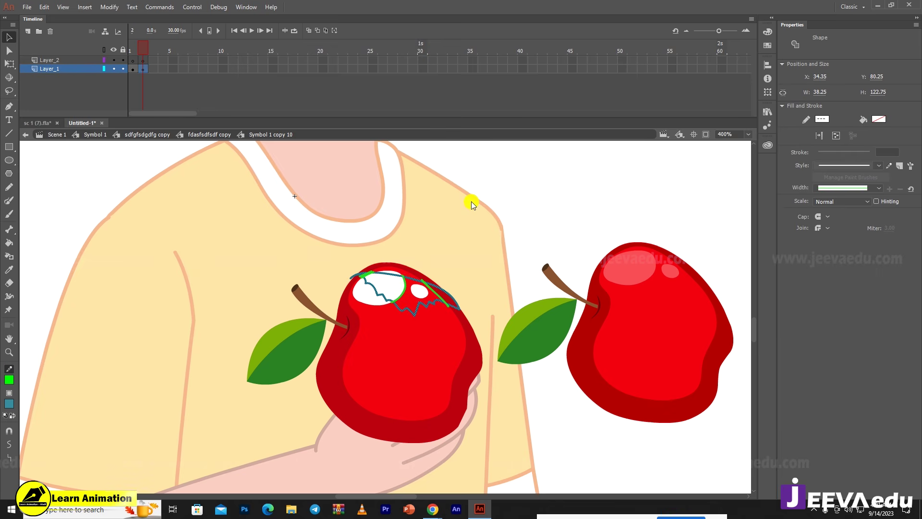
{"action": "key", "text": "z"}
{"action": "left_click", "coordinate": [418, 315]}
{"action": "left_click_drag", "start_coordinate": [420, 329], "coordinate": [395, 301]}
{"action": "left_click", "coordinate": [394, 292]}
- Delete the dark red, bright red and white highlight fills lying above the bite outline's upper curve on the held apple
{"action": "key", "text": "v"}
{"action": "left_click", "coordinate": [457, 213]}
{"action": "left_click", "coordinate": [411, 244]}
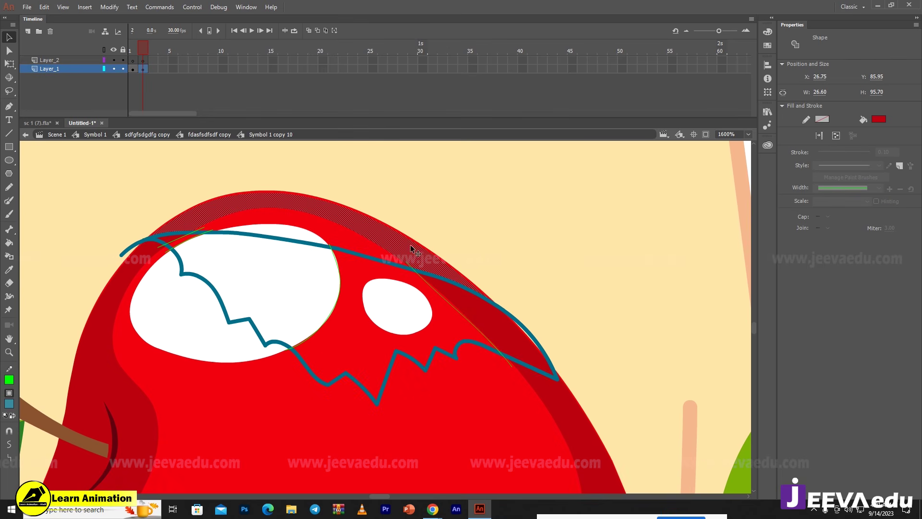
{"action": "key", "text": "Delete"}
{"action": "left_click", "coordinate": [421, 246]}
{"action": "key", "text": "Delete"}
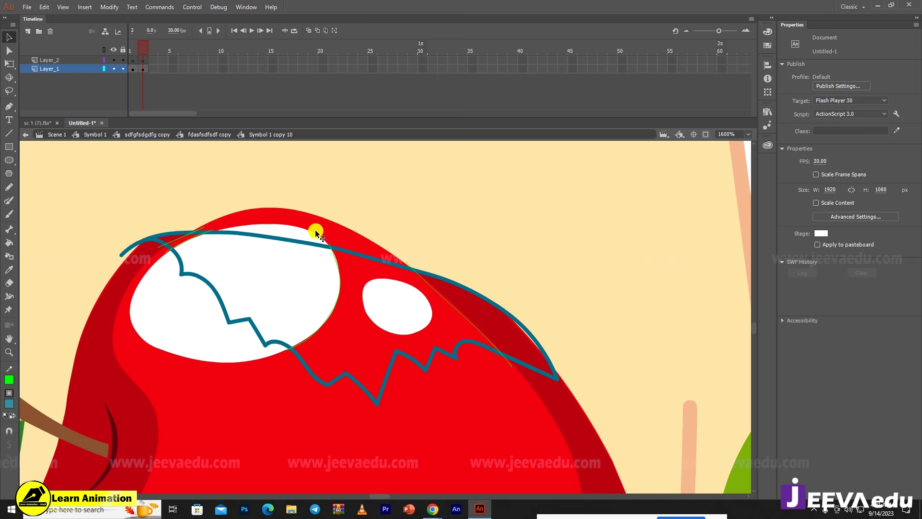
{"action": "left_click", "coordinate": [315, 230]}
{"action": "key", "text": "Delete"}
{"action": "left_click", "coordinate": [303, 230]}
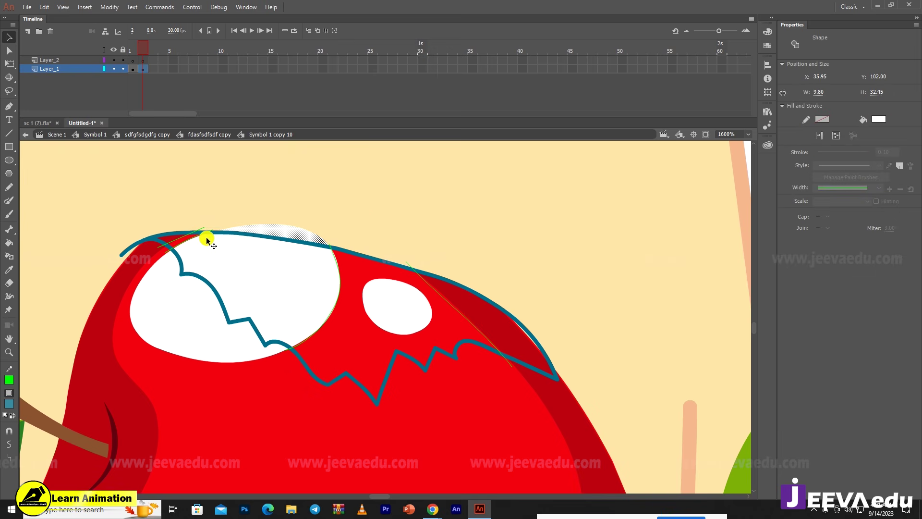
{"action": "key", "text": "Delete"}
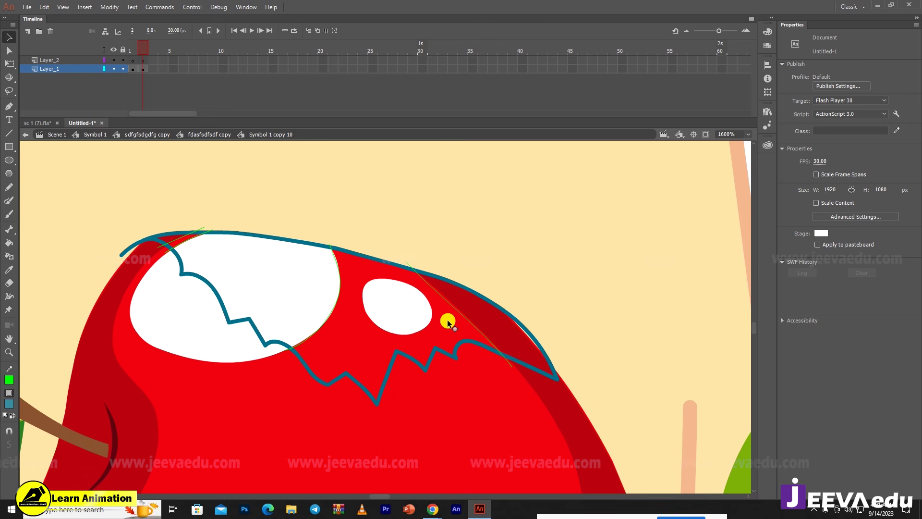
- Fill the held apple's large and small white highlights with the pale red sampled from the duplicate apple's highlight
{"action": "key", "text": "z"}
{"action": "left_click", "coordinate": [374, 345], "text": "alt"}
{"action": "left_click_drag", "start_coordinate": [447, 371], "coordinate": [424, 362]}
{"action": "left_click", "coordinate": [406, 312]}
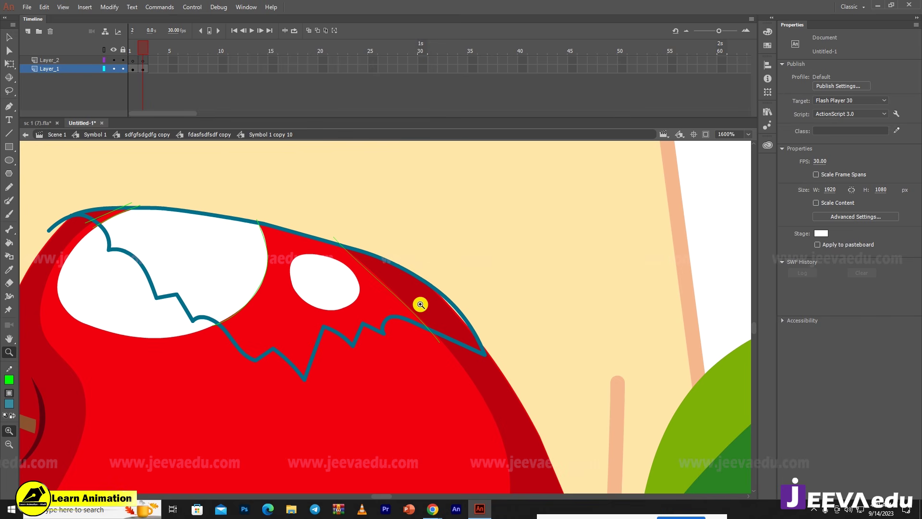
{"action": "left_click", "coordinate": [410, 328], "text": "alt"}
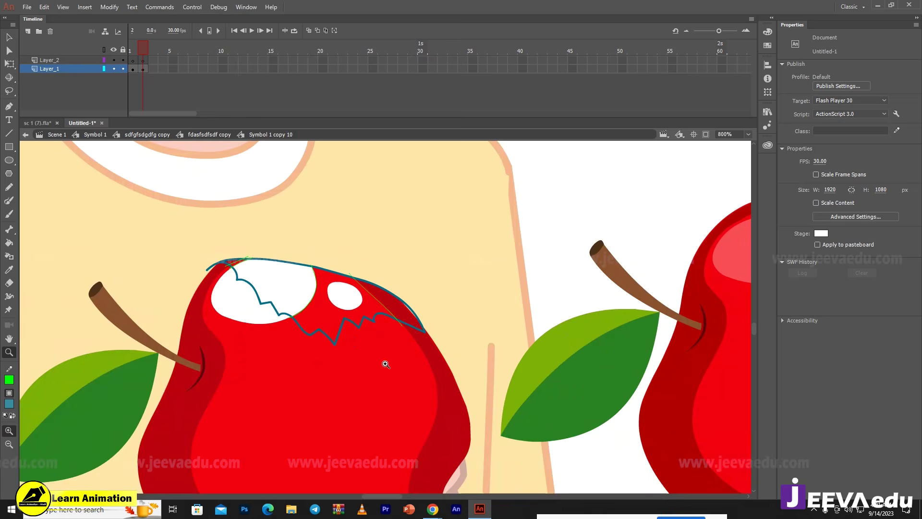
{"action": "left_click_drag", "start_coordinate": [446, 374], "coordinate": [356, 341]}
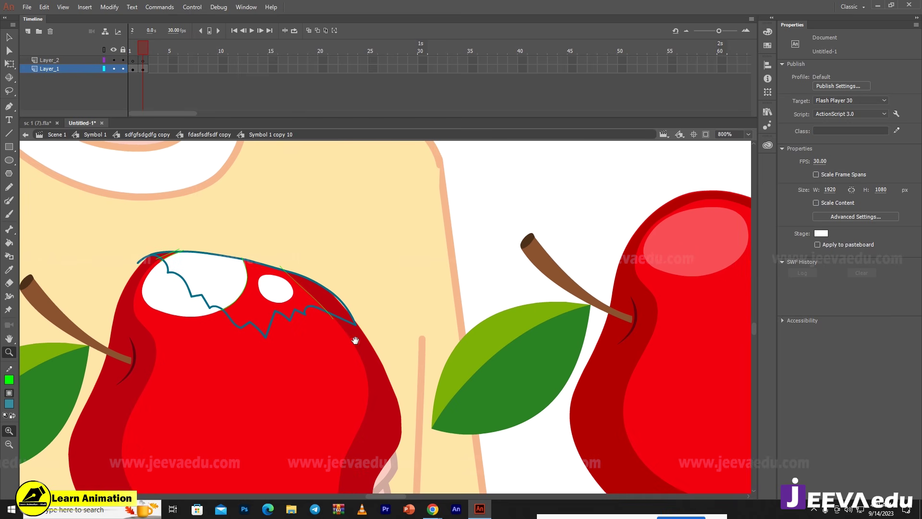
{"action": "key", "text": "i"}
{"action": "left_click", "coordinate": [678, 244]}
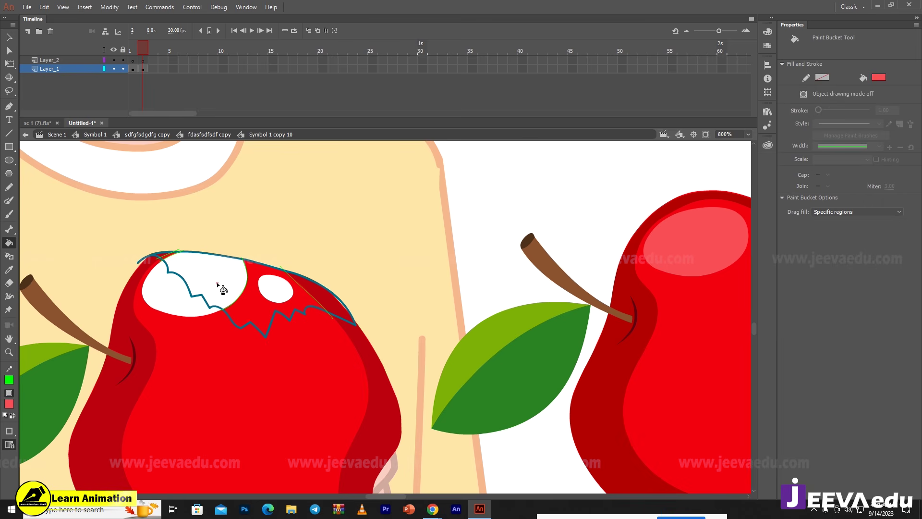
{"action": "left_click", "coordinate": [225, 285]}
{"action": "left_click", "coordinate": [185, 304]}
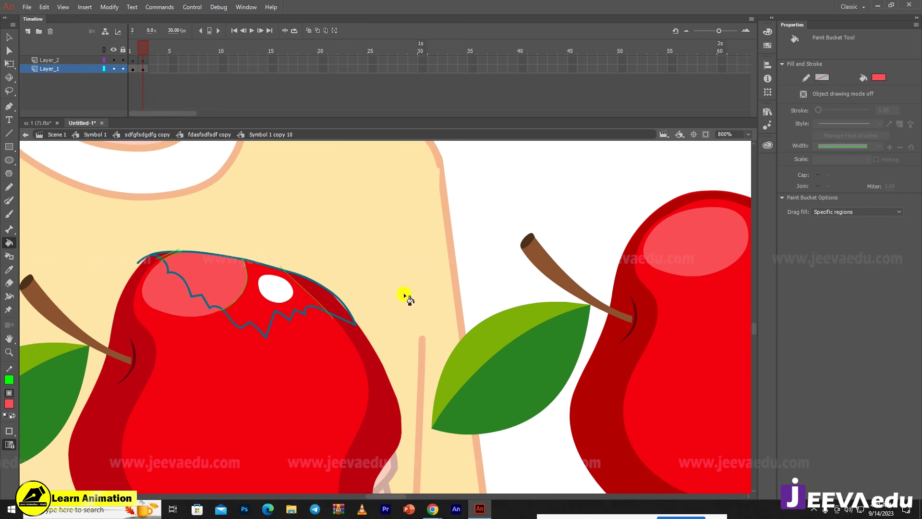
{"action": "left_click", "coordinate": [284, 294]}
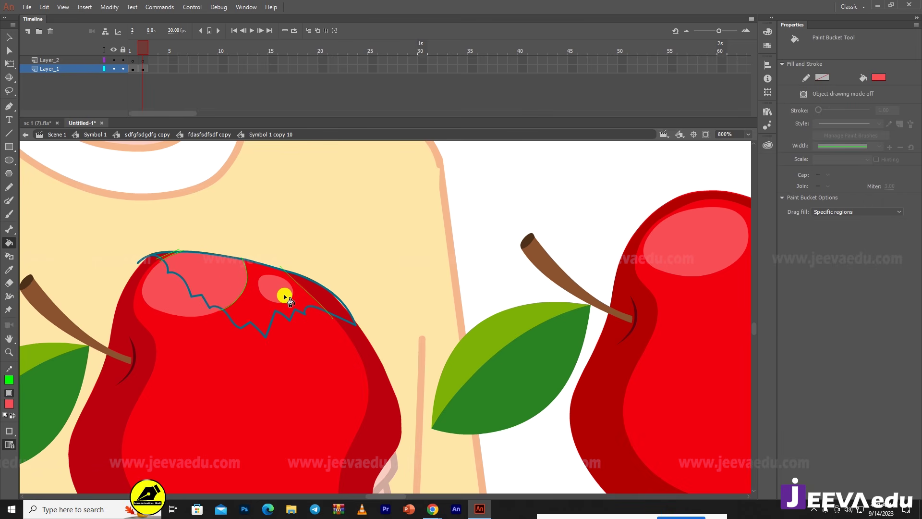
- Try to delete the blue bite outline and the green lines from the held apple
{"action": "key", "text": "v"}
{"action": "double_click", "coordinate": [323, 312]}
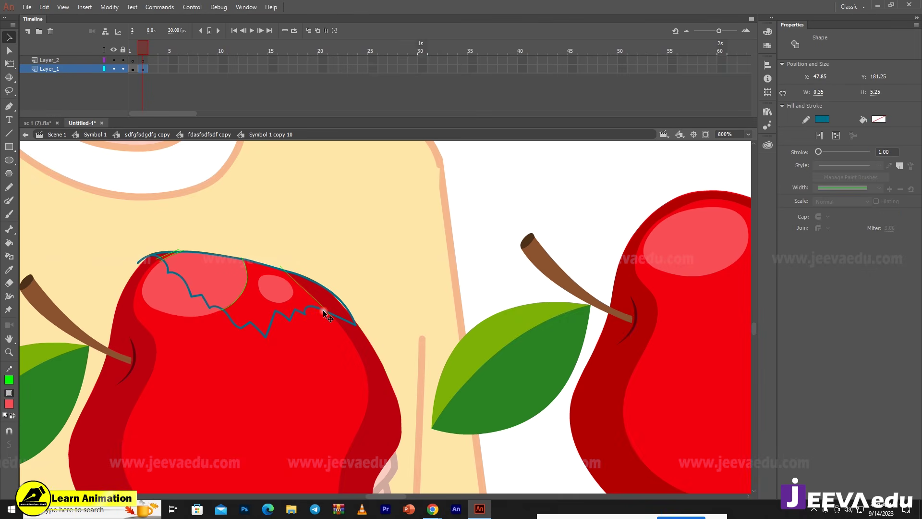
{"action": "key", "text": "Delete"}
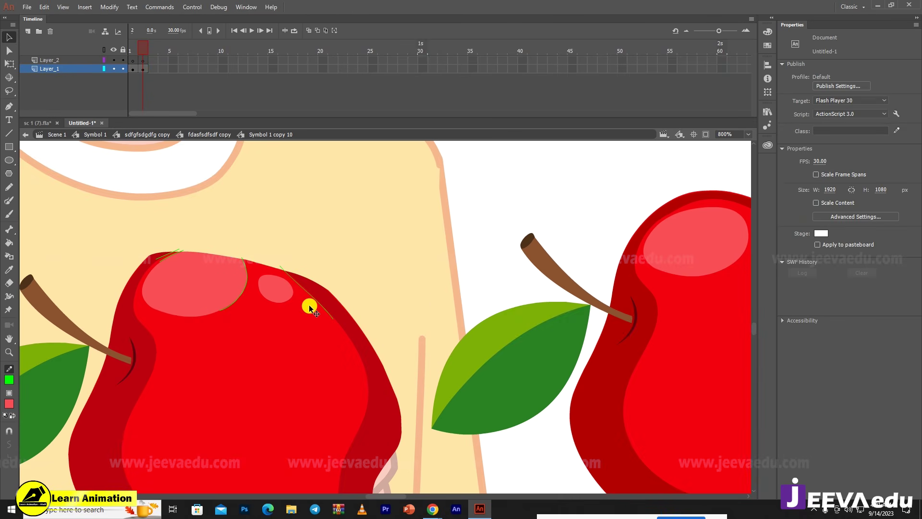
{"action": "left_click", "coordinate": [311, 298]}
{"action": "key", "text": "Delete"}
{"action": "double_click", "coordinate": [244, 290]}
{"action": "left_click", "coordinate": [241, 236]}
{"action": "double_click", "coordinate": [246, 265]}
{"action": "left_click", "coordinate": [245, 267]}
{"action": "double_click", "coordinate": [245, 268]}
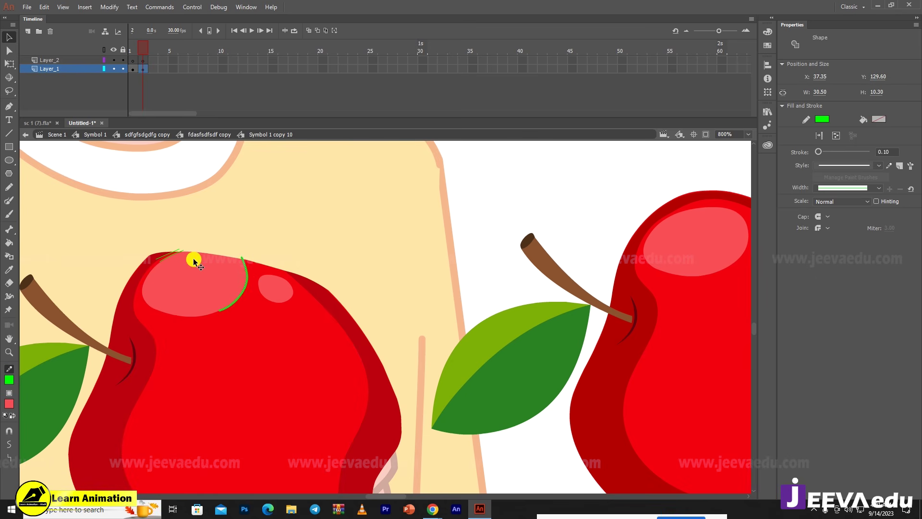
{"action": "key", "text": "Delete"}
{"action": "left_click", "coordinate": [164, 258]}
{"action": "left_click", "coordinate": [164, 258]}
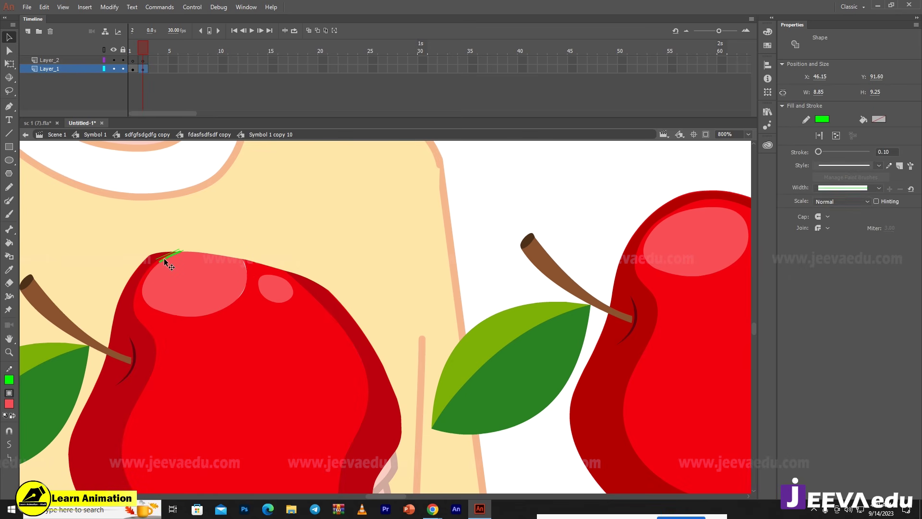
{"action": "left_click", "coordinate": [160, 258]}
{"action": "key", "text": "Delete"}
{"action": "left_click", "coordinate": [159, 260]}
{"action": "key", "text": "Delete"}
- Undo the deletions of the blue bite outline and green lines on the held apple
{"action": "key", "text": "ctrl+z"}
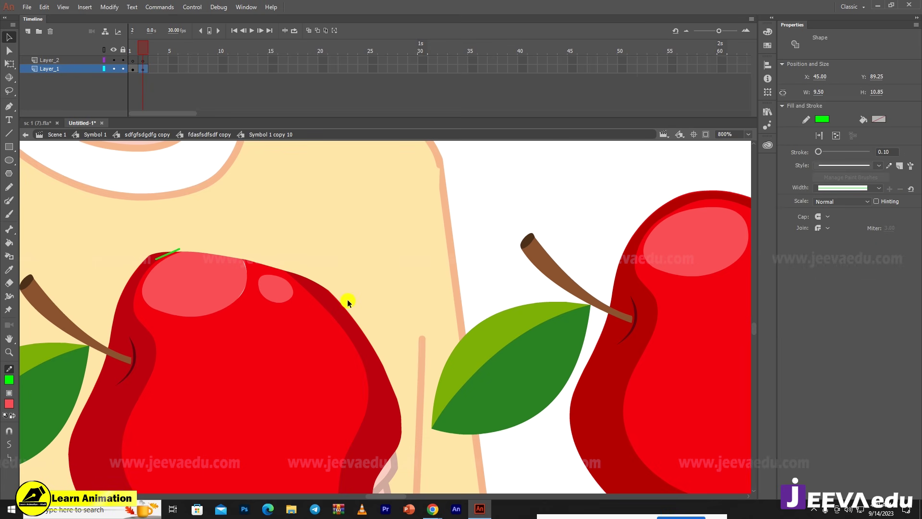
{"action": "key", "text": "ctrl+z"}
{"action": "key", "text": "ctrl+z"}
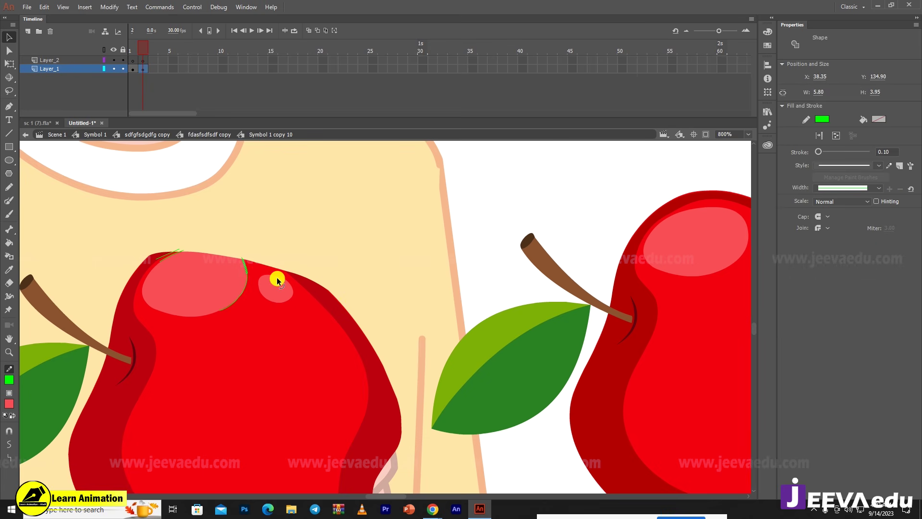
{"action": "left_click", "coordinate": [277, 272]}
{"action": "key", "text": "ctrl+z"}
{"action": "key", "text": "ctrl+z"}
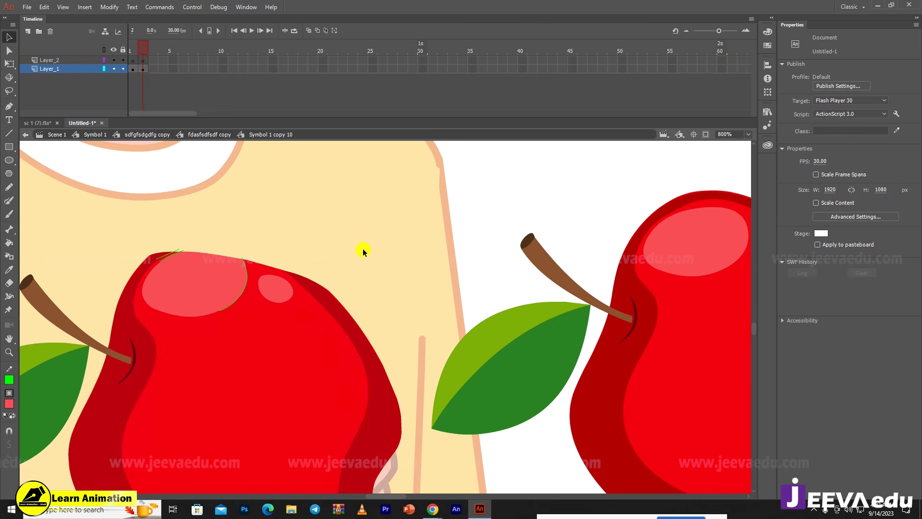
{"action": "key", "text": "ctrl+z"}
{"action": "key", "text": "ctrl+z"}
{"action": "key", "text": "ctrl+z"}
{"action": "key", "text": "ctrl+z"}
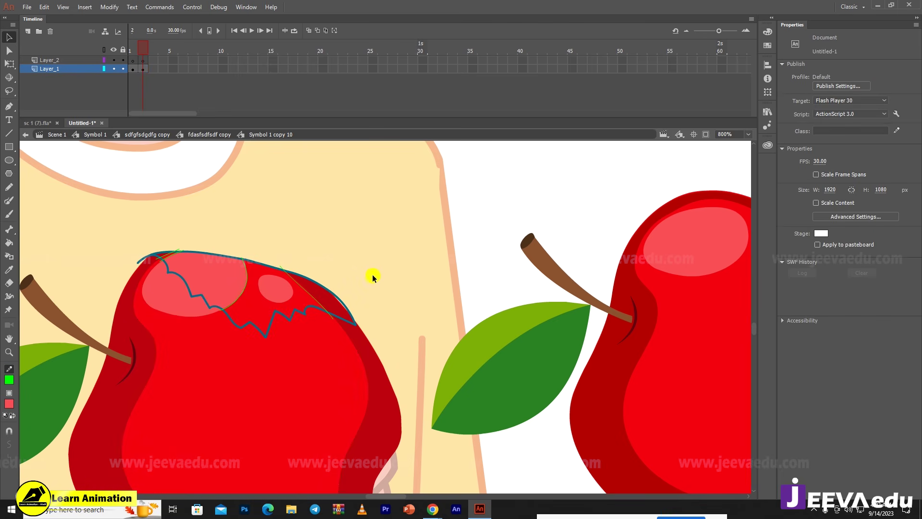
- Delete the small pale highlight inside the bite area of the held apple
{"action": "key", "text": "ctrl+equal"}
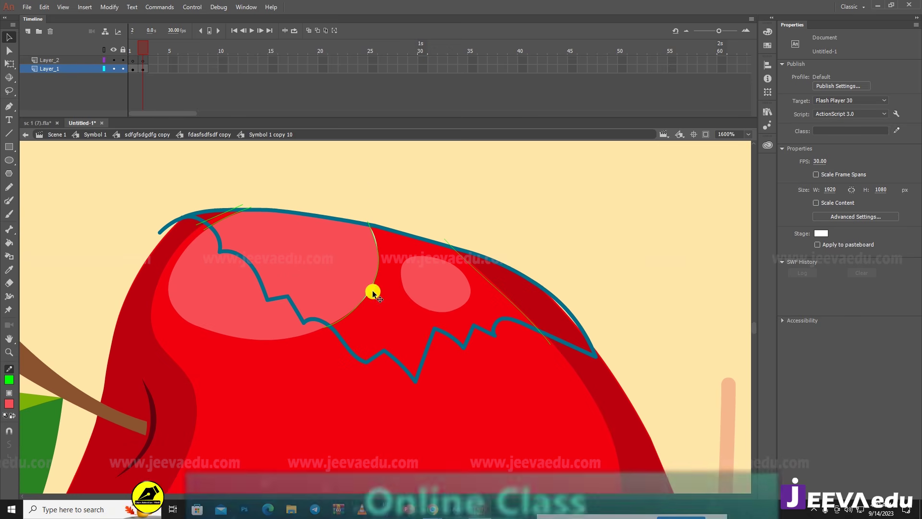
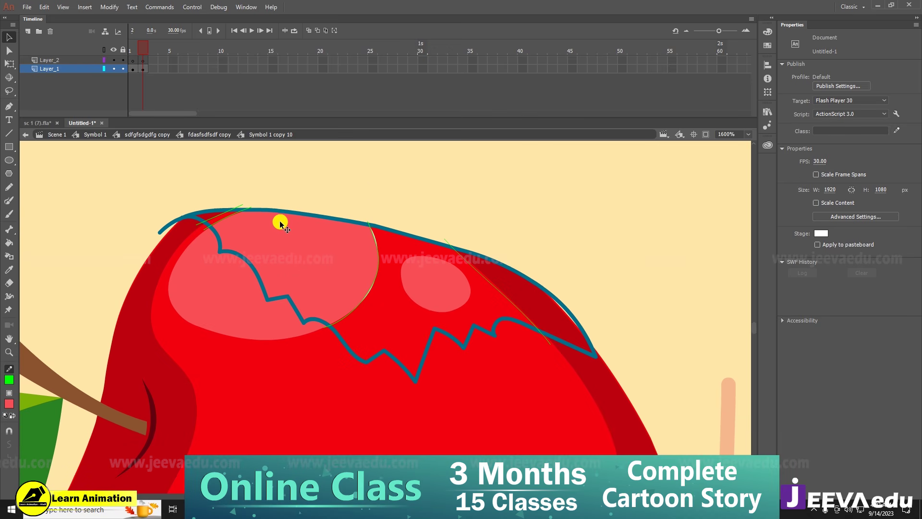
{"action": "left_click_drag", "start_coordinate": [431, 280], "coordinate": [435, 289]}
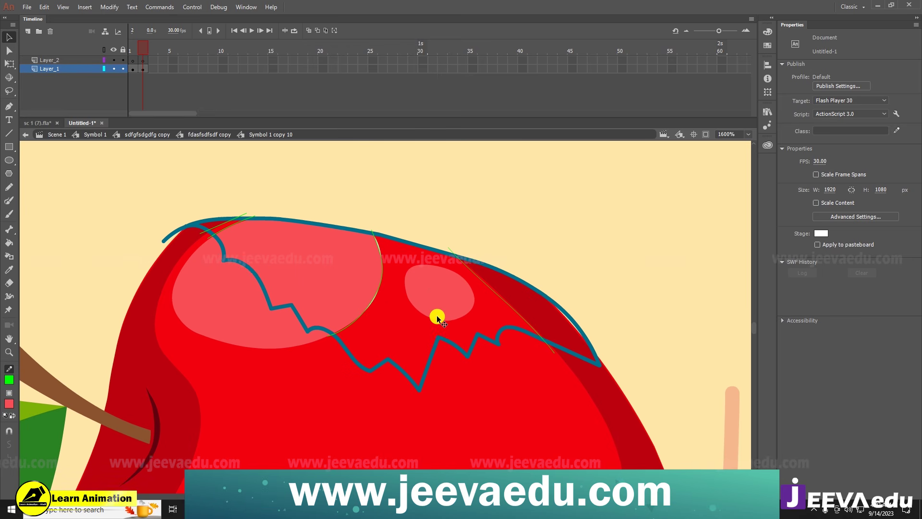
{"action": "left_click", "coordinate": [401, 344]}
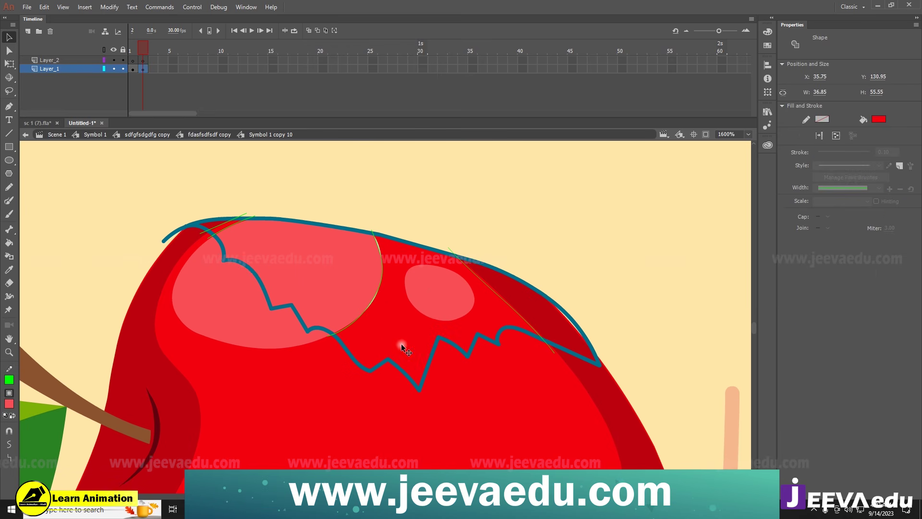
{"action": "left_click", "coordinate": [381, 156]}
{"action": "left_click", "coordinate": [418, 340]}
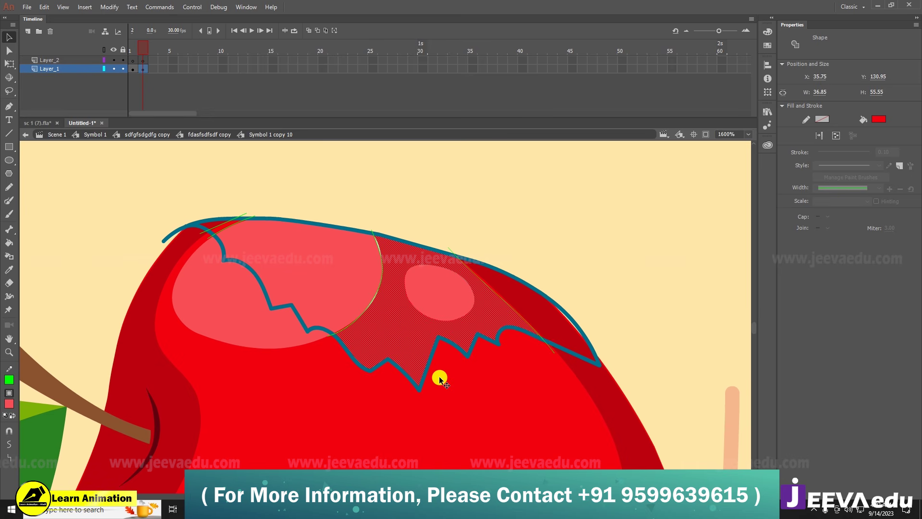
{"action": "key", "text": "k"}
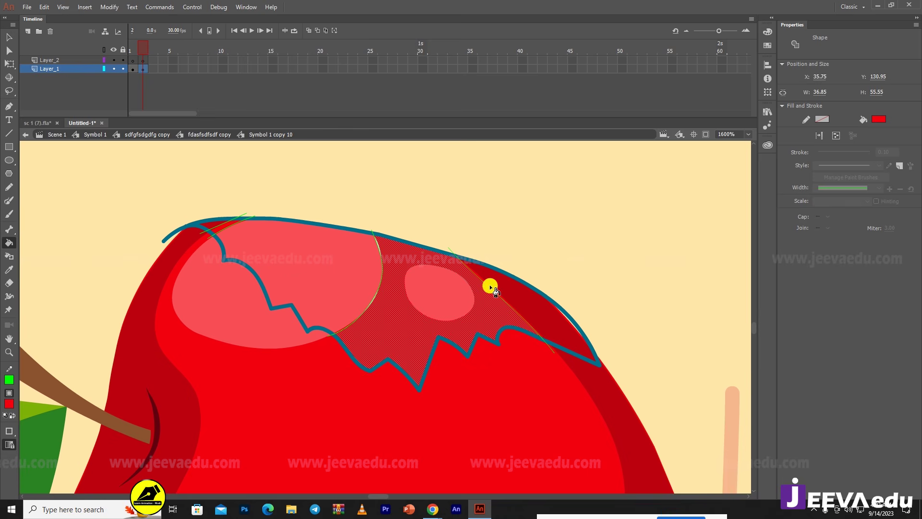
{"action": "left_click", "coordinate": [434, 310]}
{"action": "key", "text": "v"}
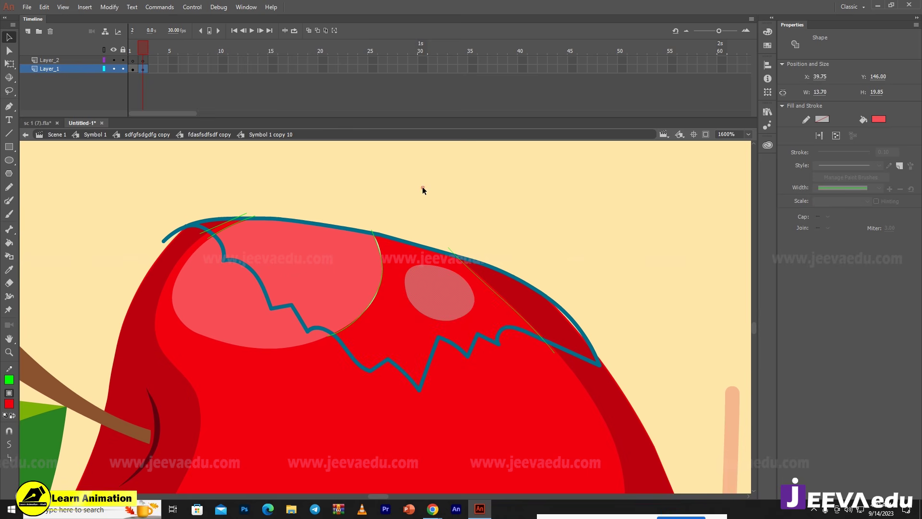
{"action": "left_click", "coordinate": [447, 319]}
{"action": "left_click", "coordinate": [451, 311]}
{"action": "key", "text": "Delete"}
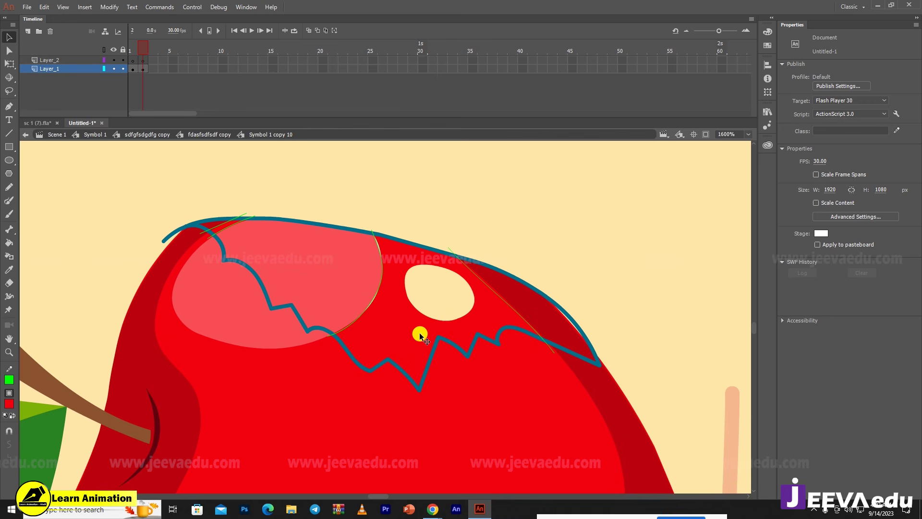
- Fill the oval hole in the bite area with the bright red sampled from the surrounding region
{"action": "left_click", "coordinate": [420, 334]}
{"action": "key", "text": "i"}
{"action": "left_click", "coordinate": [419, 330]}
{"action": "left_click", "coordinate": [438, 303]}
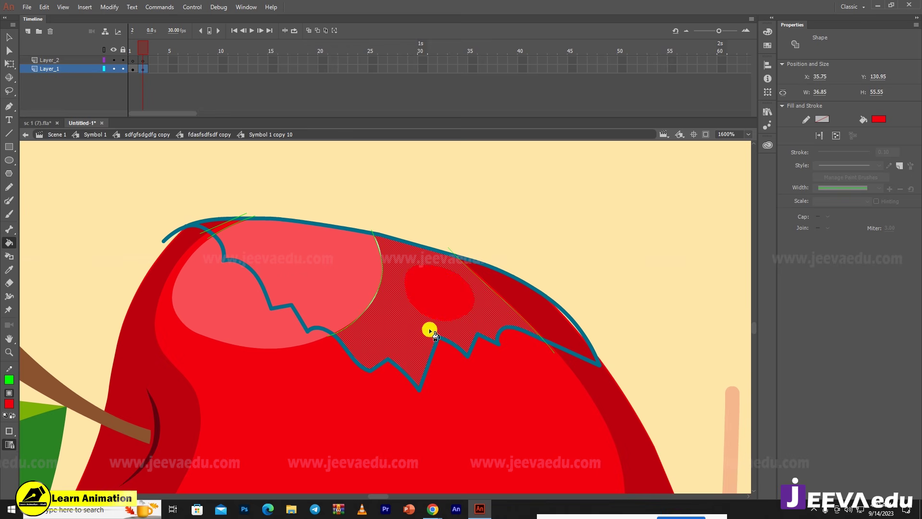
- Recolour the bright red region inside the bite outline to the dark red #8F0009
{"action": "key", "text": "v"}
{"action": "left_click", "coordinate": [409, 334]}
{"action": "left_click", "coordinate": [440, 314]}
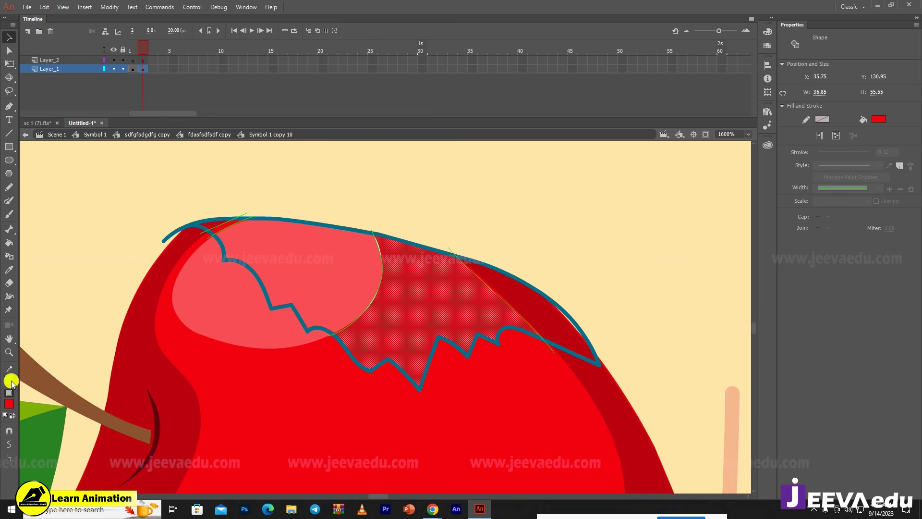
{"action": "left_click", "coordinate": [10, 405]}
{"action": "left_click", "coordinate": [180, 290]}
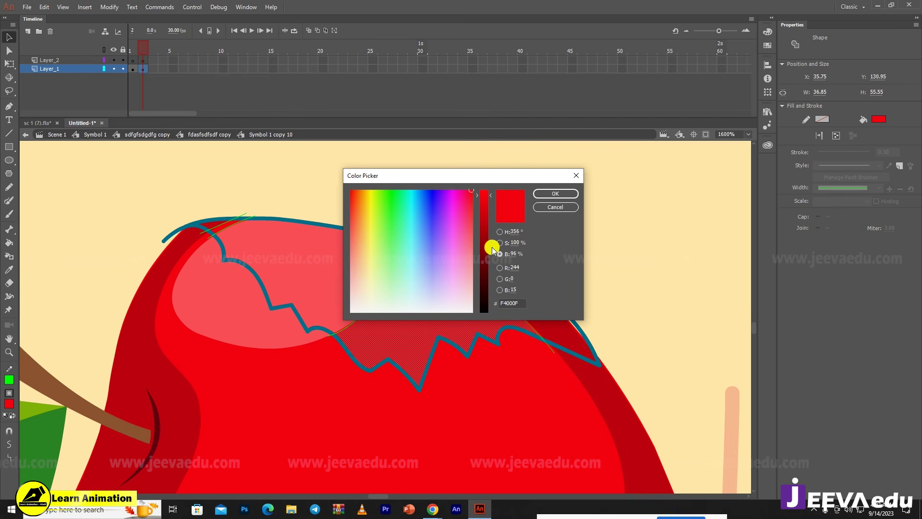
{"action": "left_click_drag", "start_coordinate": [489, 194], "coordinate": [488, 244]}
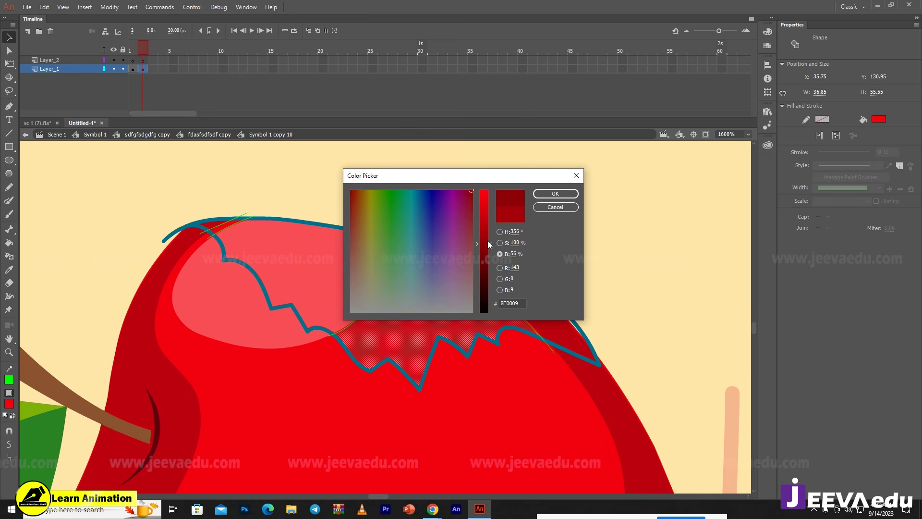
{"action": "left_click", "coordinate": [559, 198]}
{"action": "left_click", "coordinate": [537, 191]}
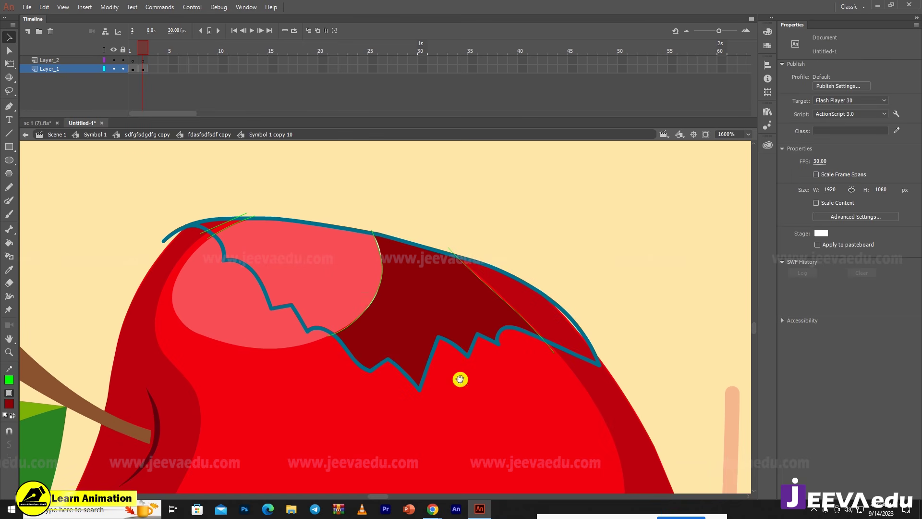
- Recolour the shaded edge strip inside the bite outline, beyond the diagonal green line, to the darker red #A5000D
{"action": "left_click_drag", "start_coordinate": [461, 378], "coordinate": [460, 335]}
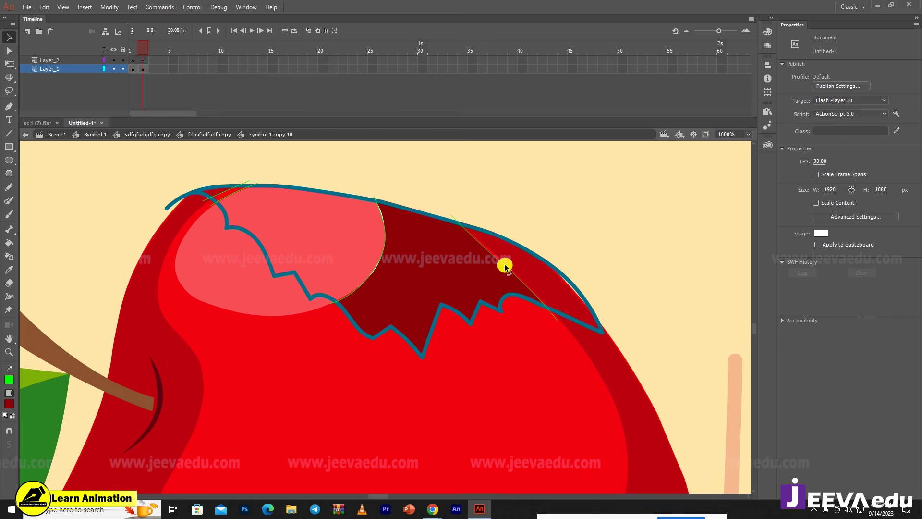
{"action": "key", "text": "k"}
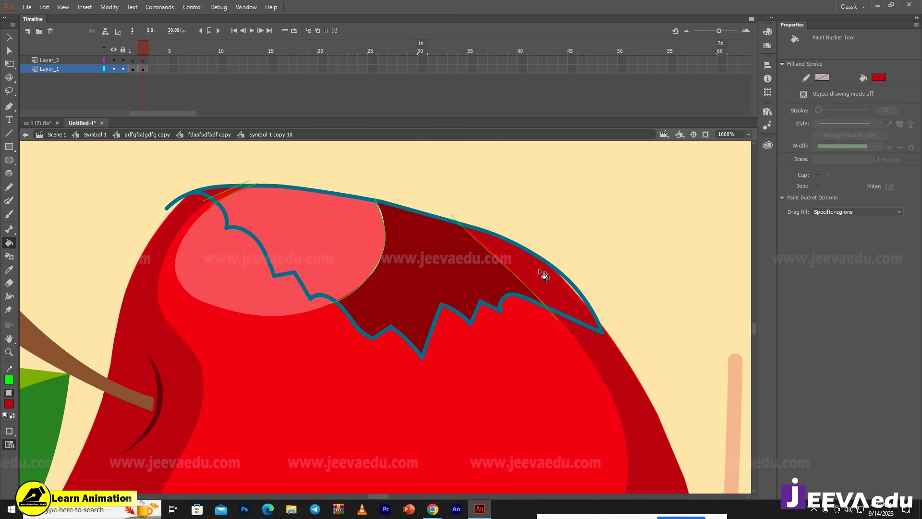
{"action": "key", "text": "v"}
{"action": "left_click", "coordinate": [540, 282]}
{"action": "left_click", "coordinate": [546, 294]}
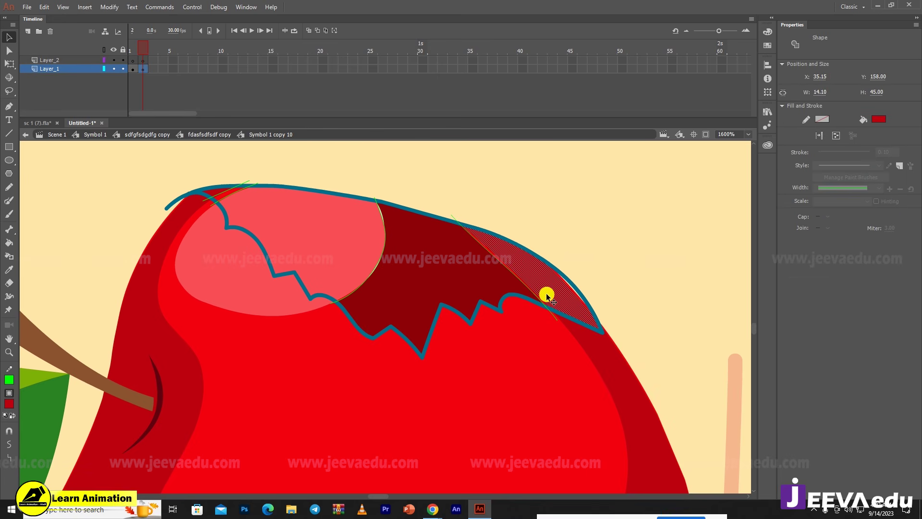
{"action": "left_click", "coordinate": [538, 216]}
{"action": "left_click", "coordinate": [512, 273]}
{"action": "left_click", "coordinate": [531, 270]}
{"action": "left_click", "coordinate": [480, 284]}
{"action": "left_click", "coordinate": [529, 270]}
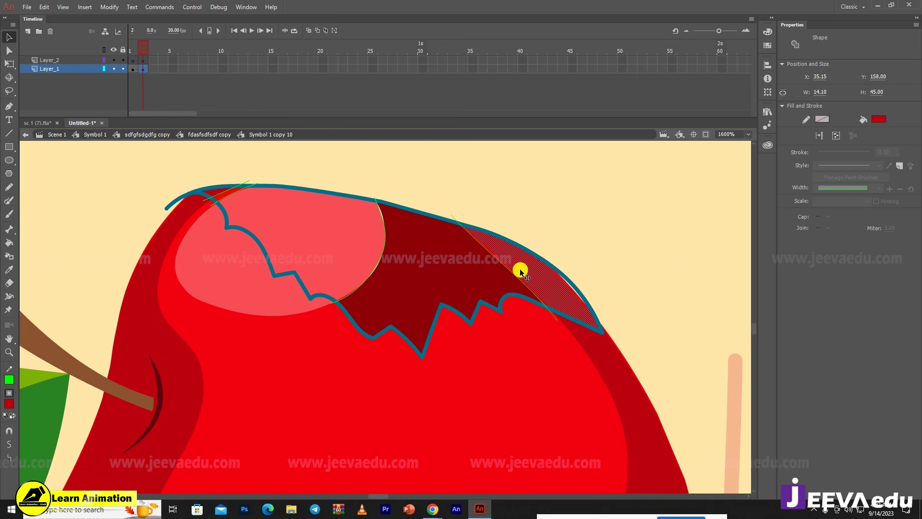
{"action": "key", "text": "i"}
{"action": "left_click", "coordinate": [532, 269]}
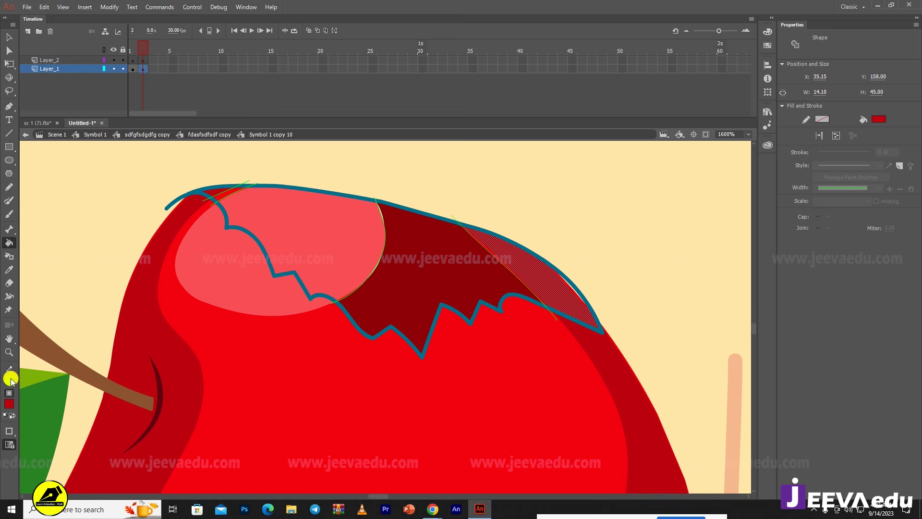
{"action": "left_click", "coordinate": [8, 404]}
{"action": "left_click", "coordinate": [182, 291]}
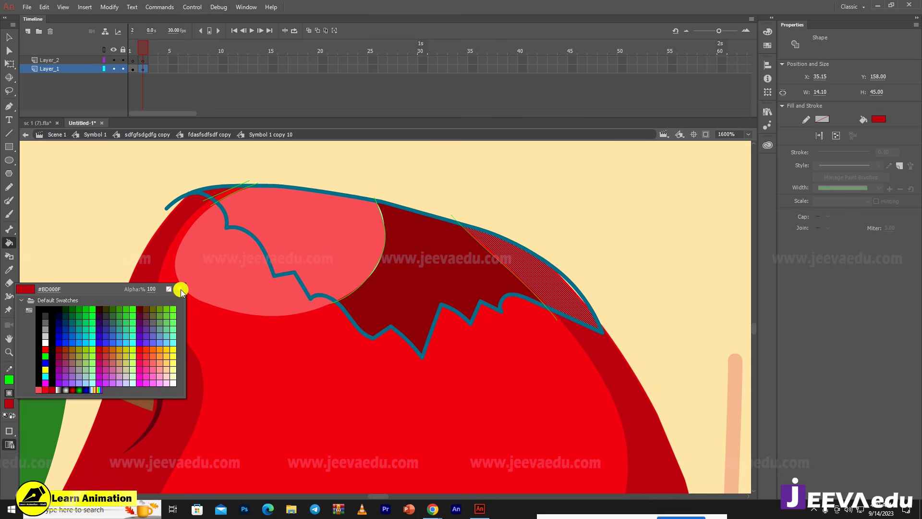
{"action": "left_click", "coordinate": [181, 289]}
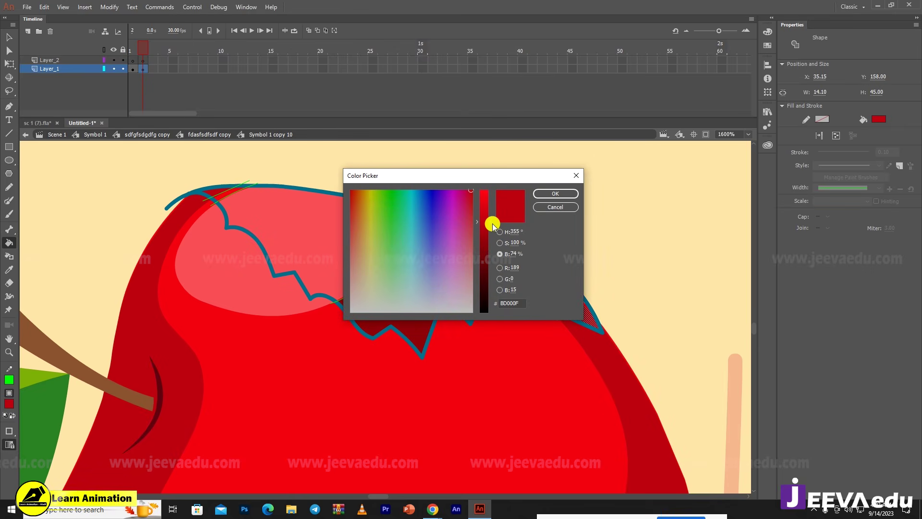
{"action": "left_click_drag", "start_coordinate": [485, 221], "coordinate": [486, 233]}
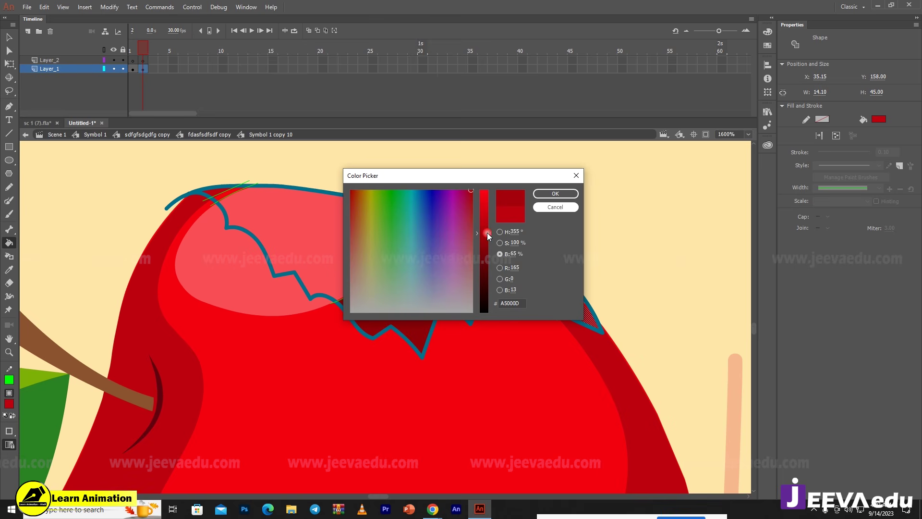
{"action": "left_click", "coordinate": [552, 194]}
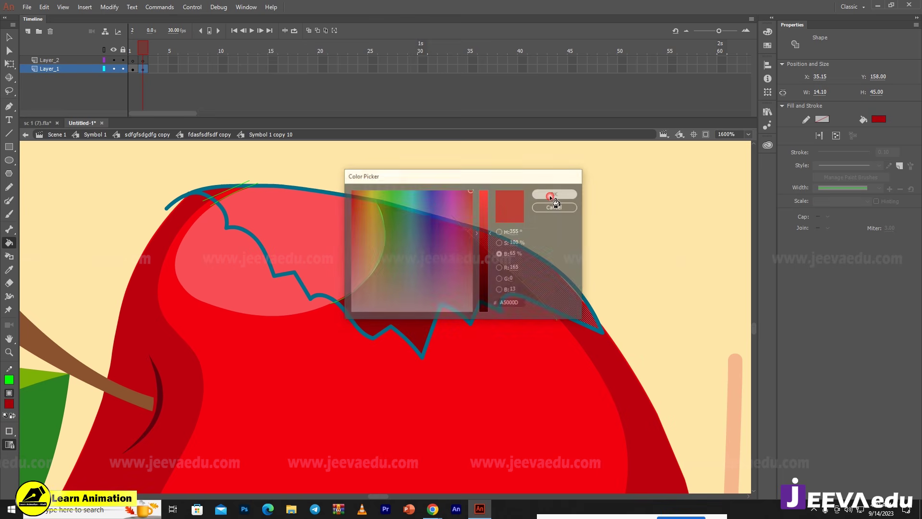
{"action": "left_click", "coordinate": [609, 250]}
- Delete the diagonal green line separating the two dark red regions of the bite area
{"action": "key", "text": "v"}
{"action": "left_click", "coordinate": [521, 280]}
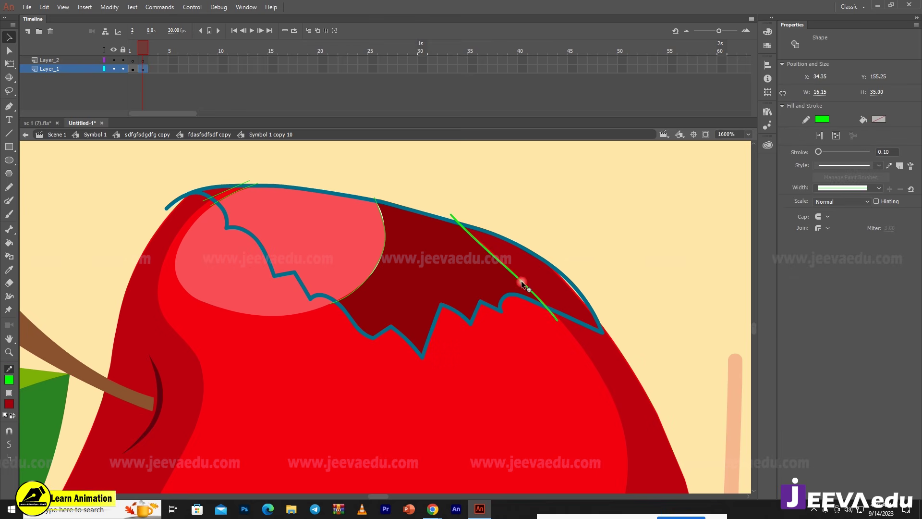
{"action": "key", "text": "Delete"}
{"action": "left_click", "coordinate": [571, 308]}
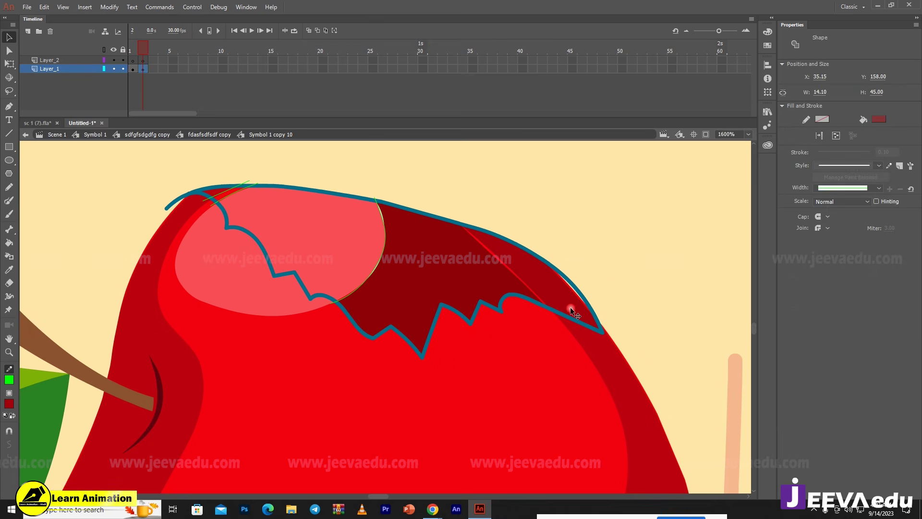
{"action": "left_click", "coordinate": [608, 347]}
{"action": "left_click", "coordinate": [624, 293]}
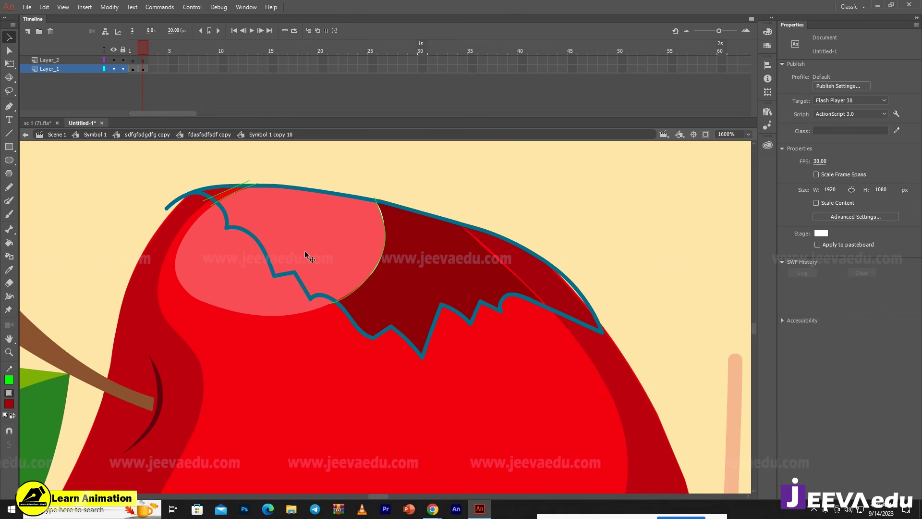
- Recolour the part of the large pale highlight inside the bite outline to a lighter, less saturated pink
{"action": "left_click", "coordinate": [311, 250]}
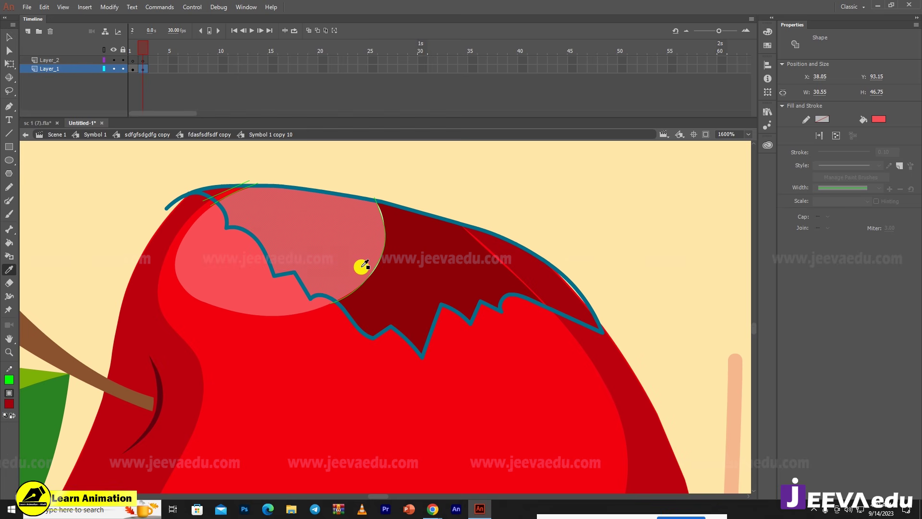
{"action": "left_click", "coordinate": [389, 267]}
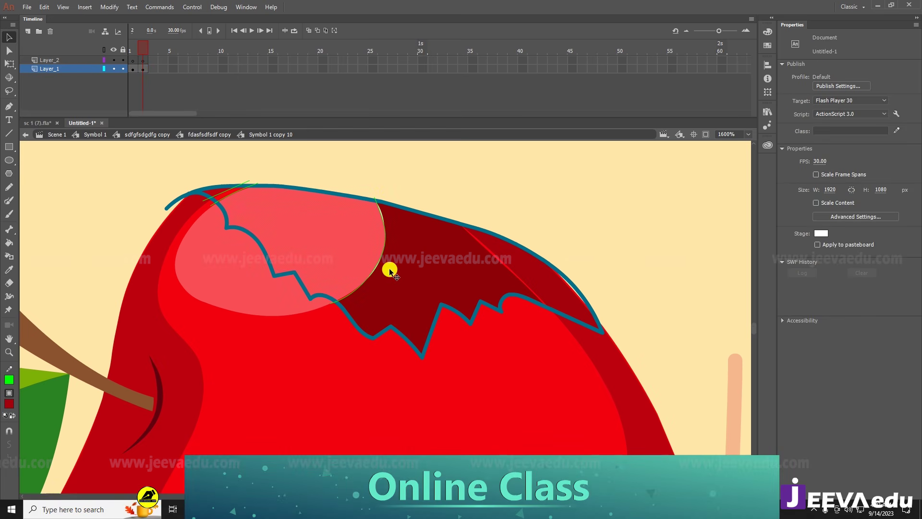
{"action": "left_click", "coordinate": [357, 276]}
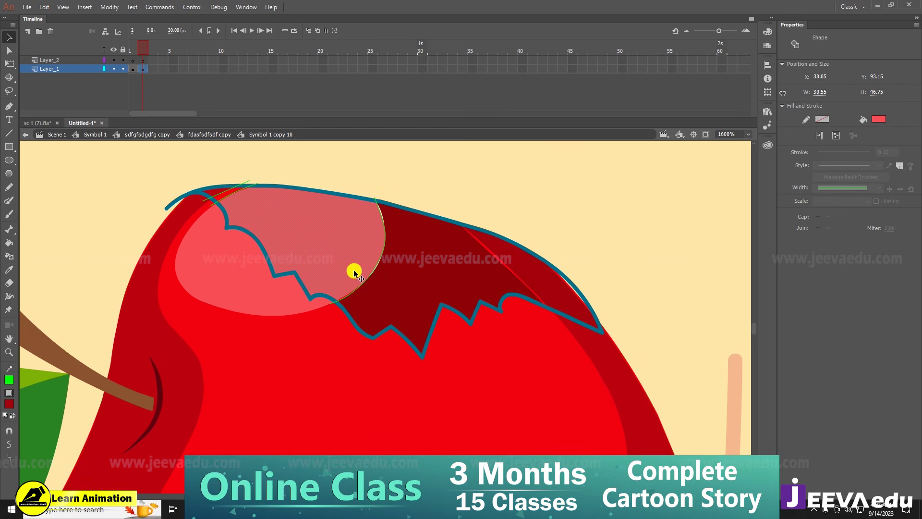
{"action": "key", "text": "k"}
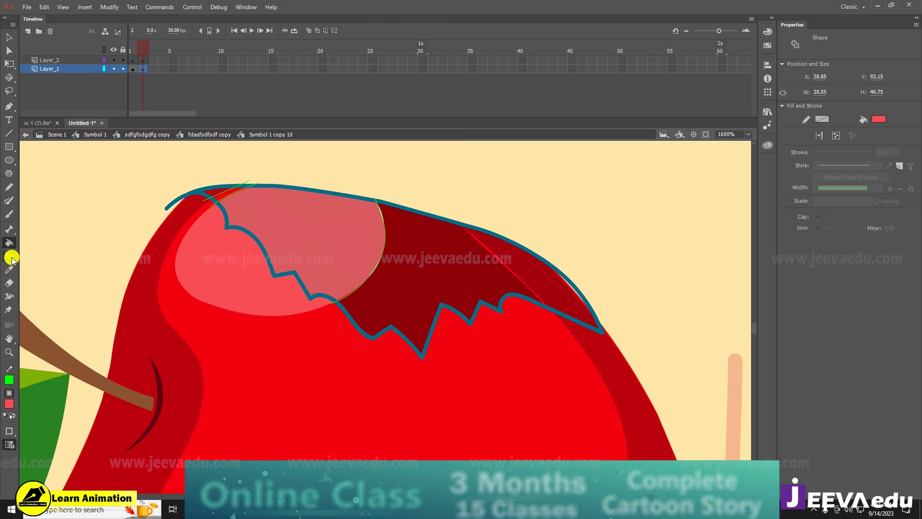
{"action": "left_click", "coordinate": [9, 404]}
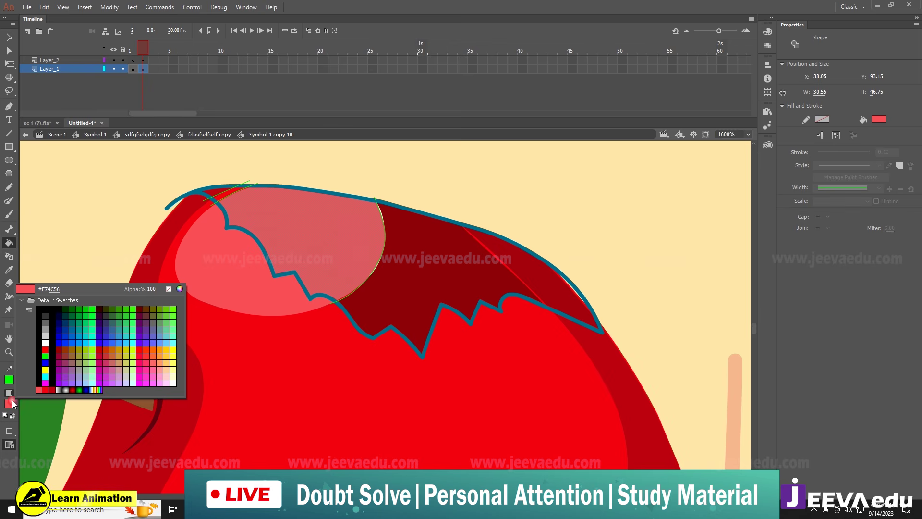
{"action": "left_click", "coordinate": [180, 288]}
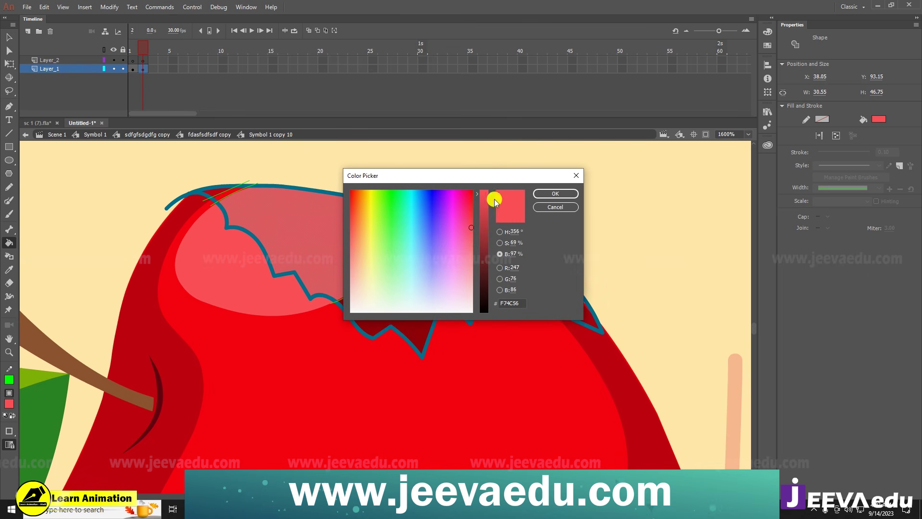
{"action": "left_click", "coordinate": [500, 243]}
{"action": "left_click", "coordinate": [486, 243]}
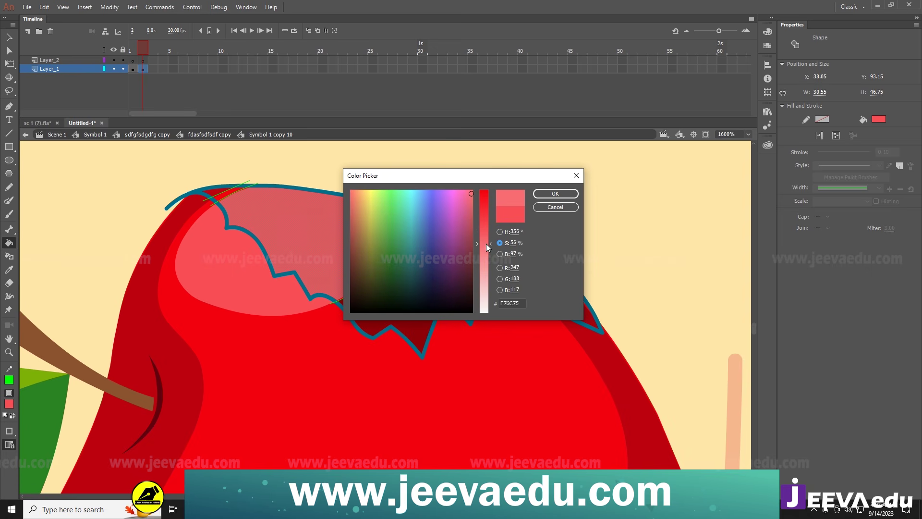
{"action": "left_click", "coordinate": [556, 194]}
{"action": "left_click", "coordinate": [380, 262]}
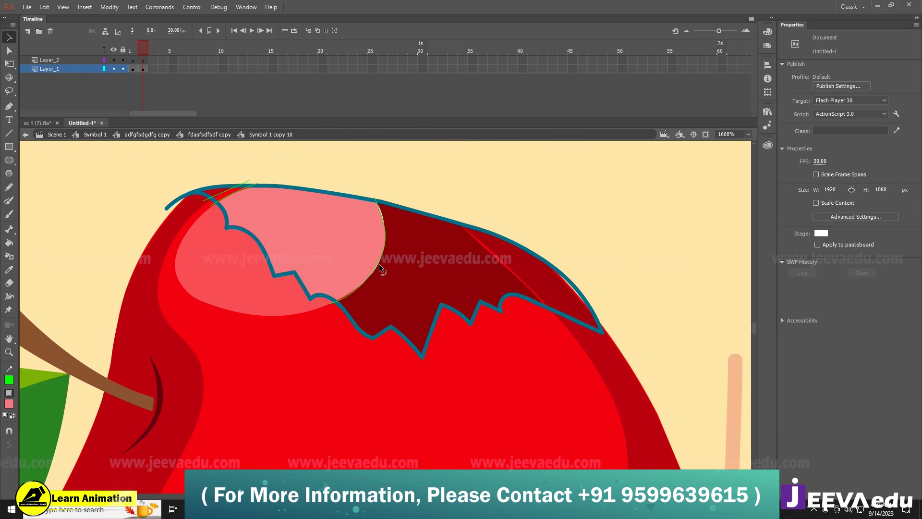
- Try to fill the thin bright red sliver beside the pale highlight with the dark red sampled from the bite area
{"action": "left_click", "coordinate": [380, 265]}
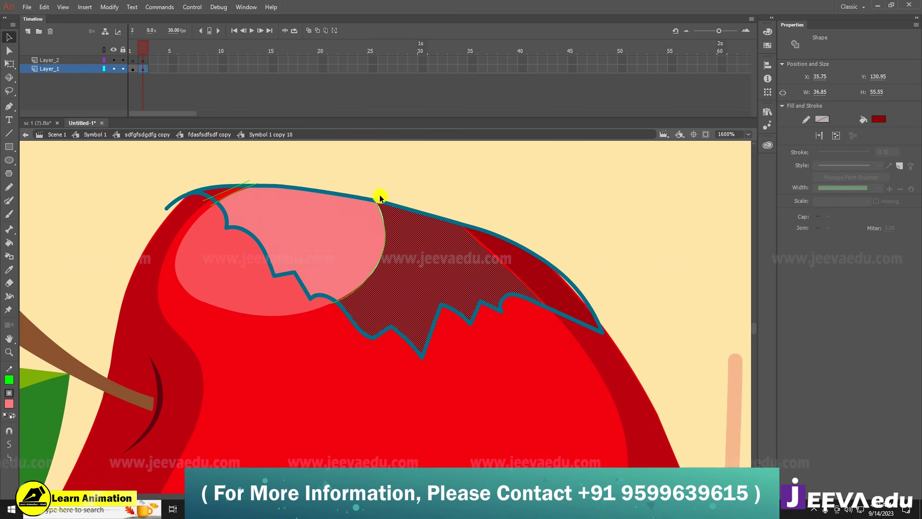
{"action": "left_click", "coordinate": [381, 172]}
{"action": "key", "text": "i"}
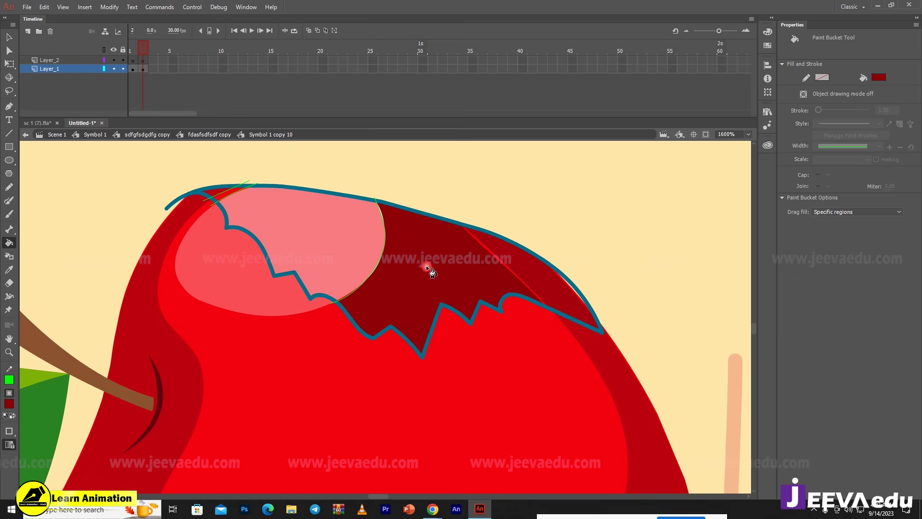
{"action": "left_click", "coordinate": [425, 265]}
{"action": "left_click", "coordinate": [216, 196]}
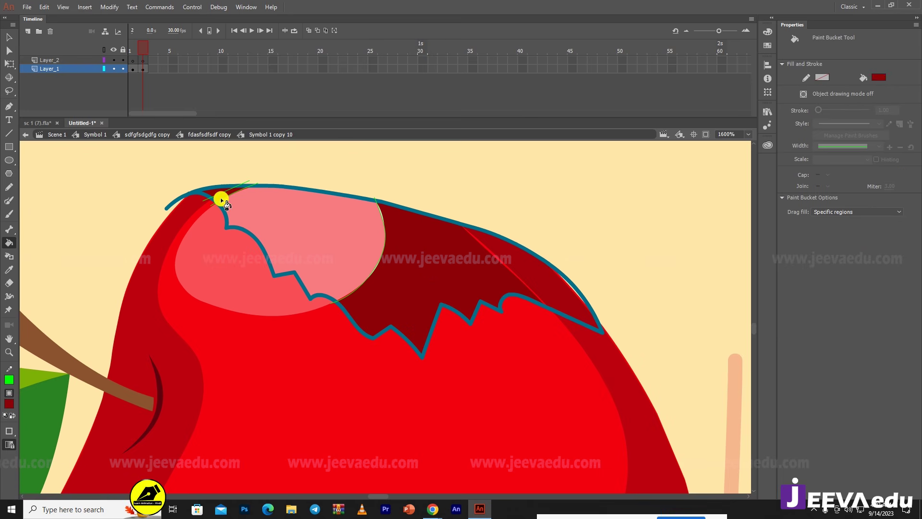
{"action": "key", "text": "i"}
{"action": "left_click", "coordinate": [204, 212]}
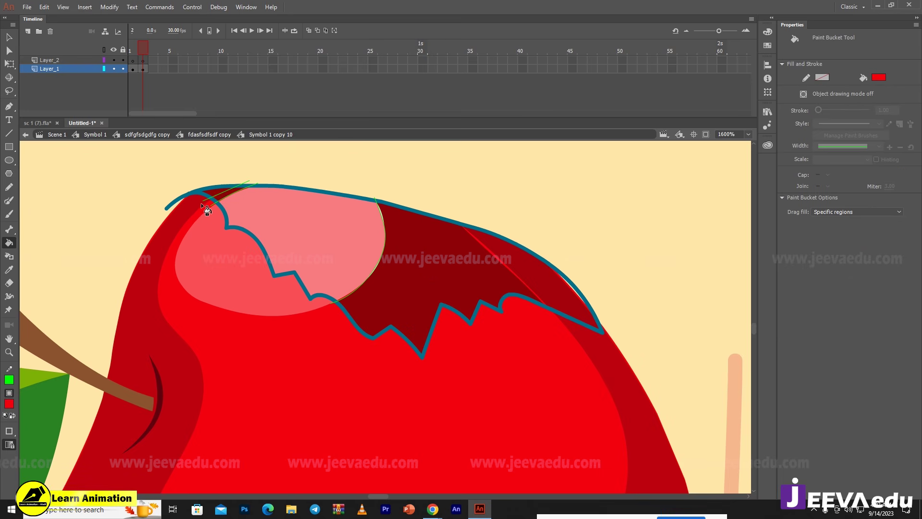
{"action": "key", "text": "v"}
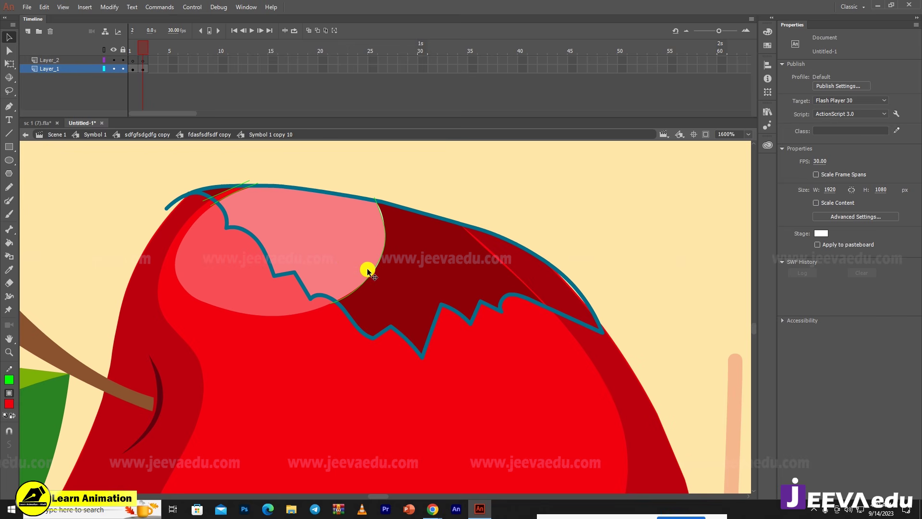
- Recolour the thin bright red sliver beside the pale highlight, inside the bite outline, to the lighter red #F4323E
{"action": "left_click", "coordinate": [225, 192]}
{"action": "key", "text": "k"}
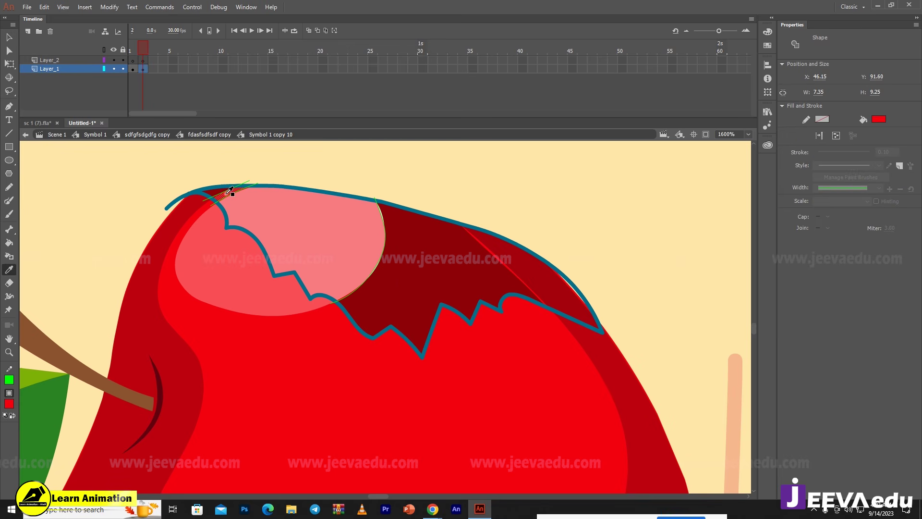
{"action": "left_click", "coordinate": [9, 404]}
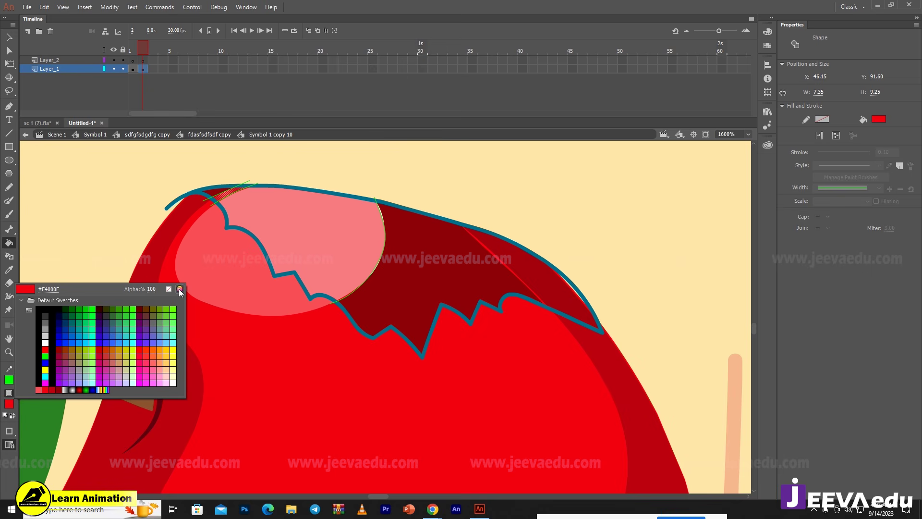
{"action": "left_click", "coordinate": [178, 289]}
{"action": "left_click_drag", "start_coordinate": [488, 197], "coordinate": [489, 215]}
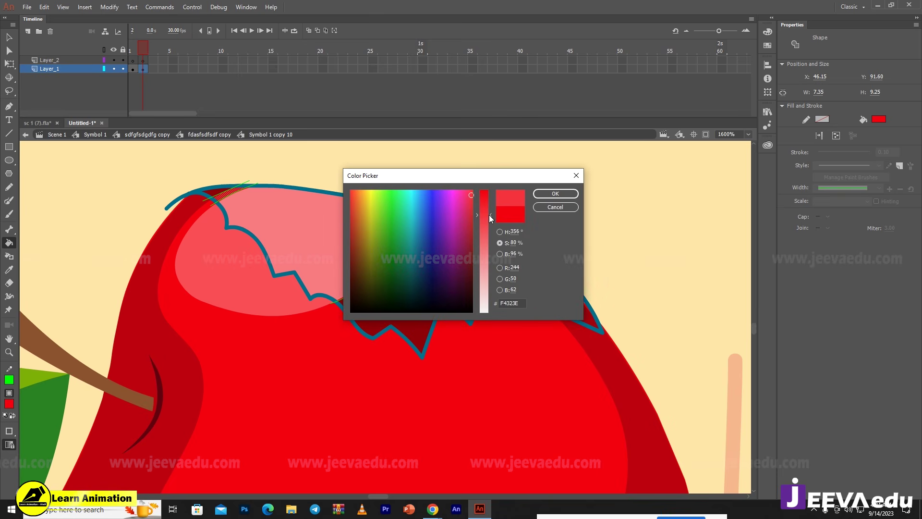
{"action": "left_click", "coordinate": [556, 193]}
- Delete the blue bite outline together with the remaining green lines on the held apple and check the bitten apple
{"action": "key", "text": "v"}
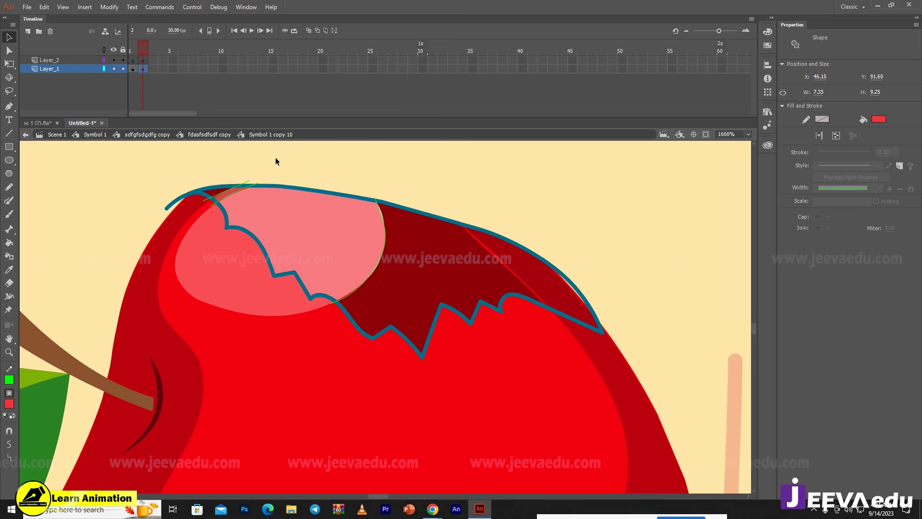
{"action": "left_click", "coordinate": [280, 186]}
{"action": "double_click", "coordinate": [282, 186]}
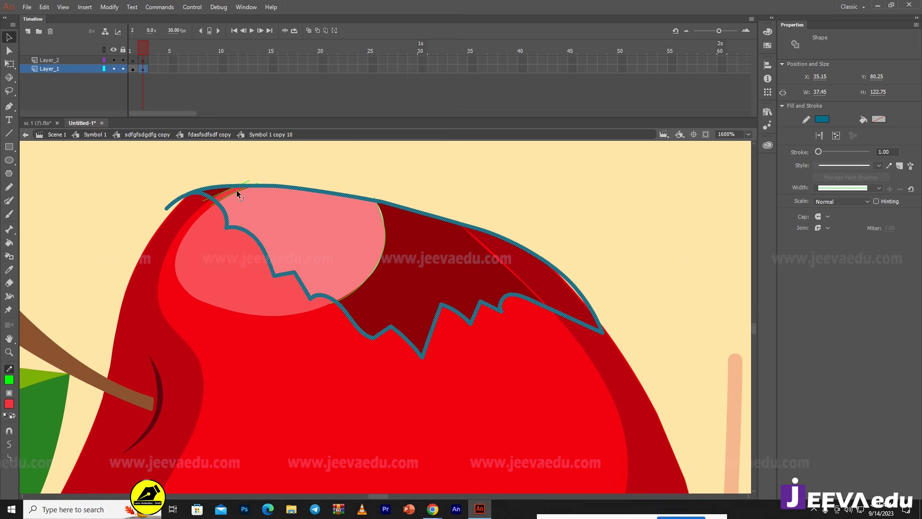
{"action": "left_click", "coordinate": [232, 190], "text": "shift"}
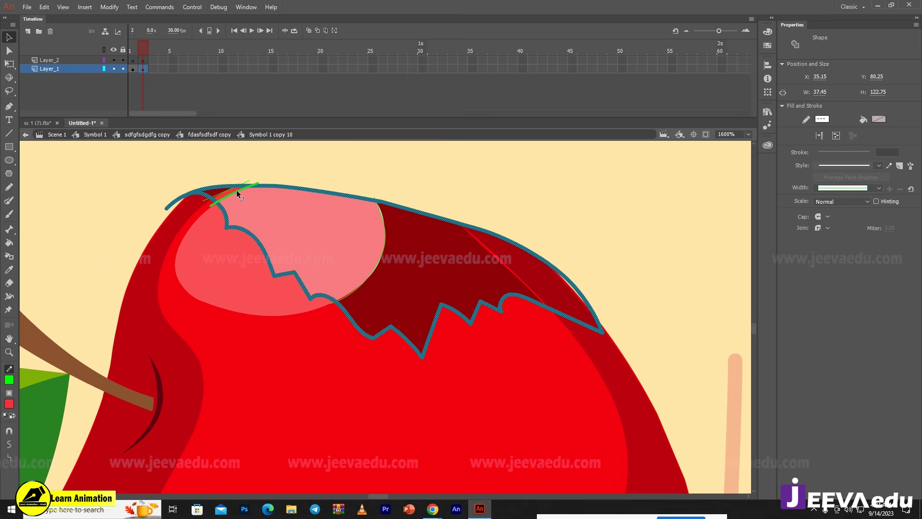
{"action": "left_click", "coordinate": [386, 230], "text": "shift"}
{"action": "left_click", "coordinate": [483, 248], "text": "shift"}
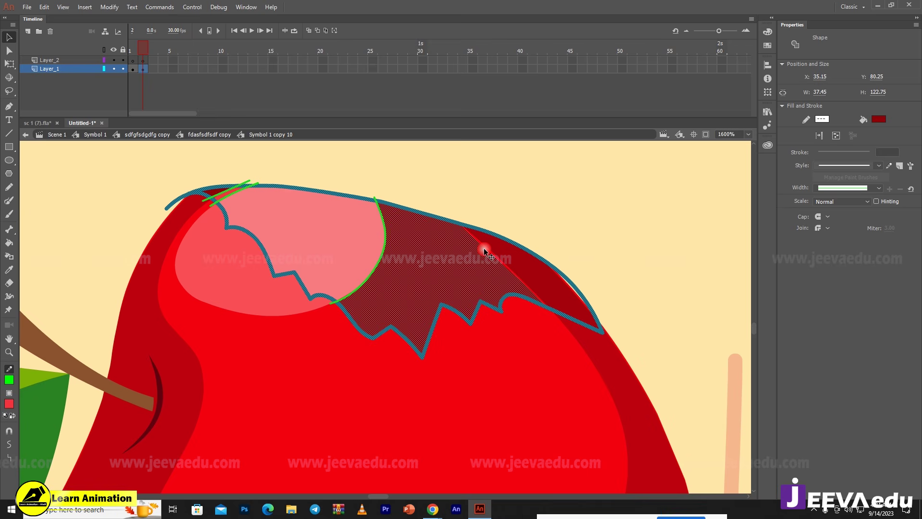
{"action": "left_click", "coordinate": [480, 230], "text": "shift"}
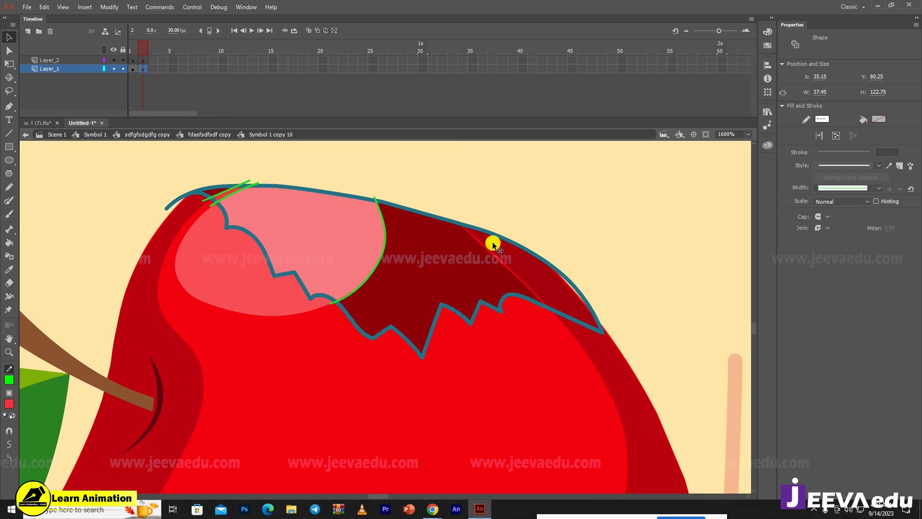
{"action": "key", "text": "Delete"}
{"action": "key", "text": "z"}
{"action": "left_click", "coordinate": [333, 298], "text": "alt"}
{"action": "left_click", "coordinate": [353, 339], "text": "alt"}
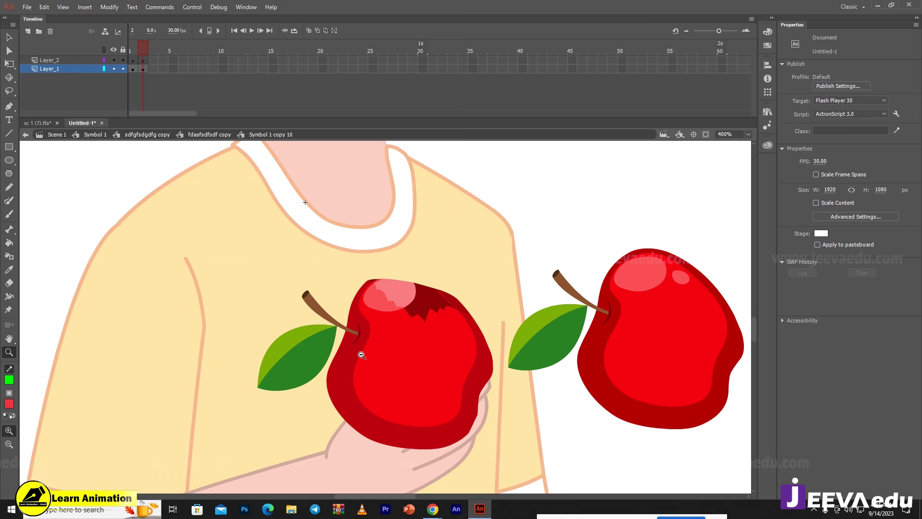
{"action": "left_click", "coordinate": [379, 331]}
{"action": "left_click", "coordinate": [352, 323]}
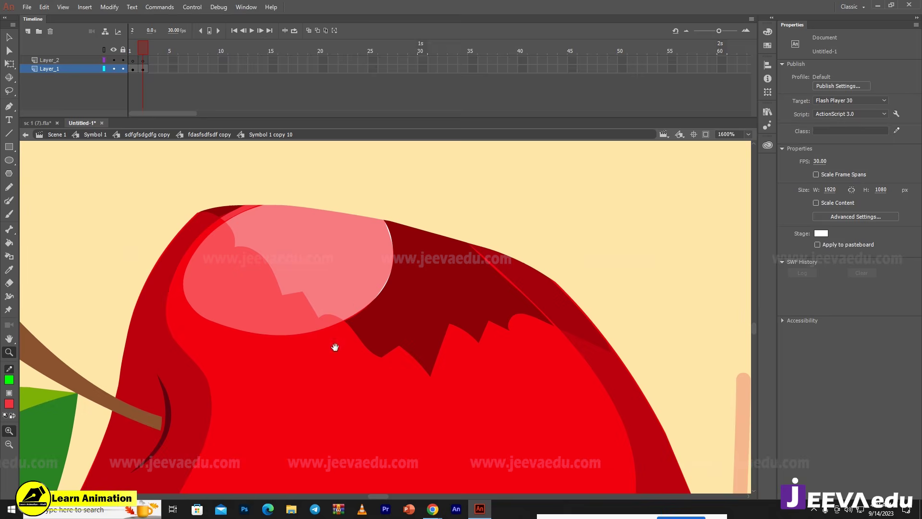
- Fill the pale highlight, the upper strip and the shaded rim inside the bite with the dark red sampled from the bite area
{"action": "left_click_drag", "start_coordinate": [336, 347], "coordinate": [266, 378]}
{"action": "key", "text": "i"}
{"action": "left_click", "coordinate": [335, 325]}
{"action": "left_click", "coordinate": [285, 309]}
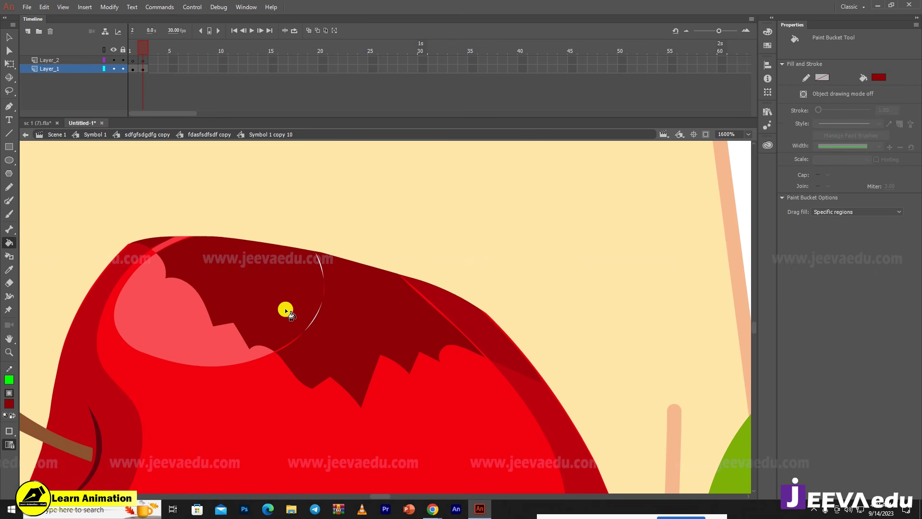
{"action": "left_click", "coordinate": [157, 241]}
{"action": "left_click", "coordinate": [476, 331]}
- Pull in the edges of the thin red line crossing the bite near the apple's shoulder so the dark red covers it
{"action": "key", "text": "z"}
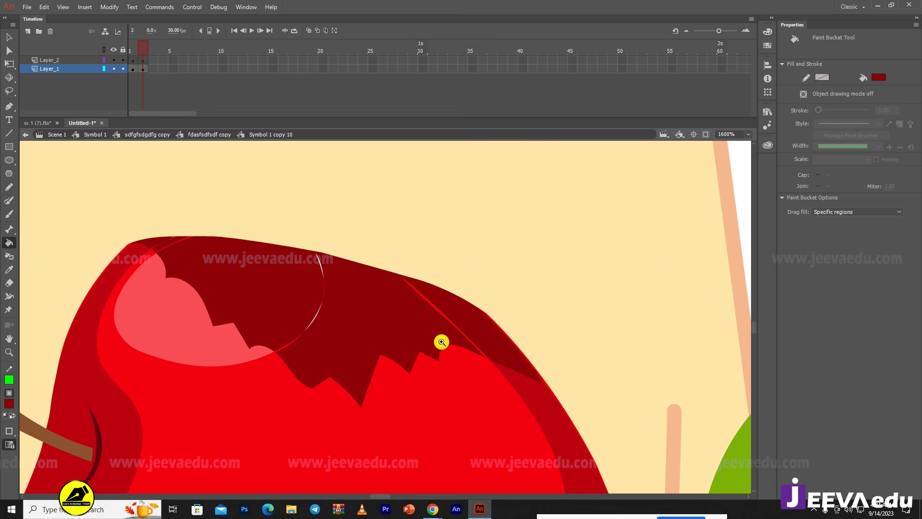
{"action": "left_click", "coordinate": [437, 335]}
{"action": "key", "text": "v"}
{"action": "left_click", "coordinate": [378, 285]}
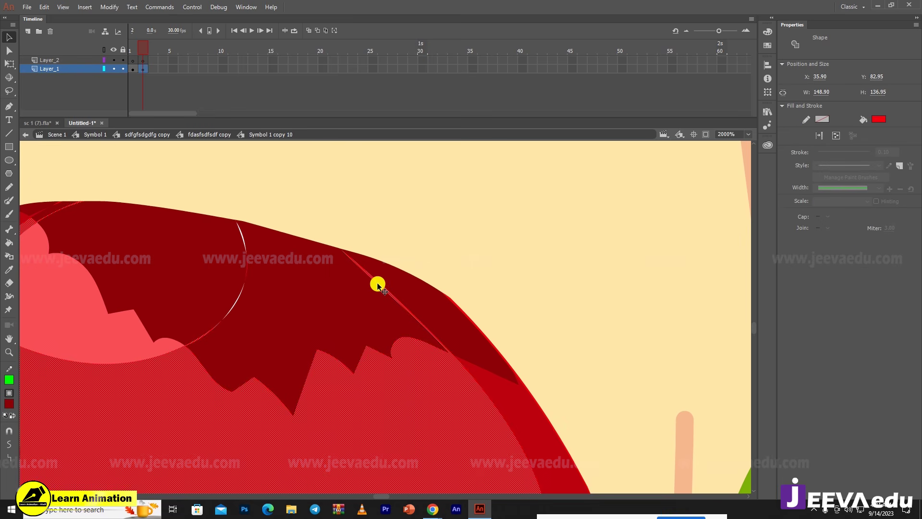
{"action": "left_click", "coordinate": [434, 279]}
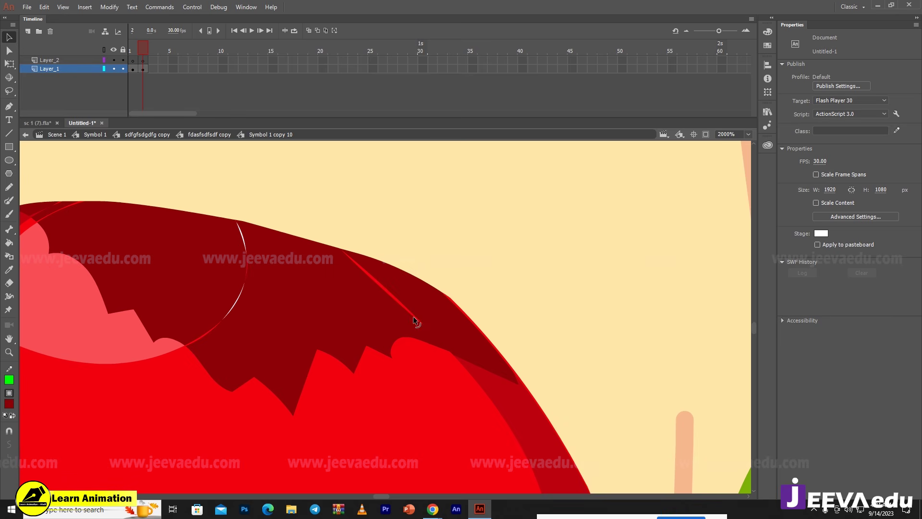
{"action": "left_click_drag", "start_coordinate": [413, 316], "coordinate": [426, 298]}
- Clear the thin red sliver at the lower end of the highlight's former edge by reshaping it inside the dark red bite
{"action": "key", "text": "z"}
{"action": "left_click", "coordinate": [292, 336], "text": "alt"}
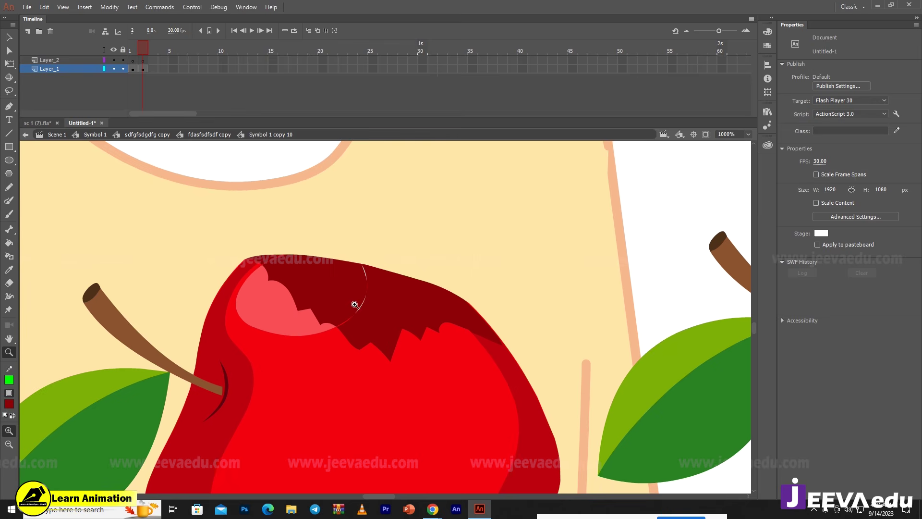
{"action": "left_click", "coordinate": [353, 302]}
{"action": "key", "text": "v"}
{"action": "left_click", "coordinate": [365, 360]}
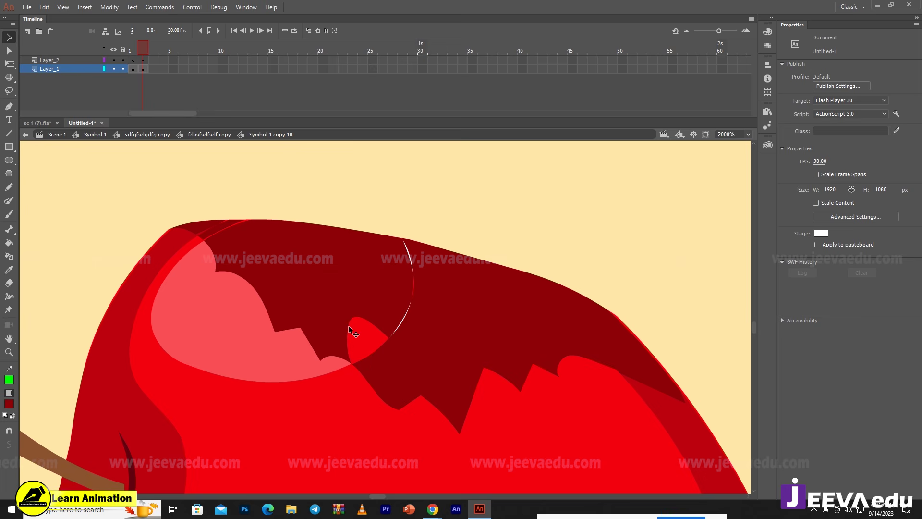
{"action": "left_click_drag", "start_coordinate": [353, 363], "coordinate": [403, 296]}
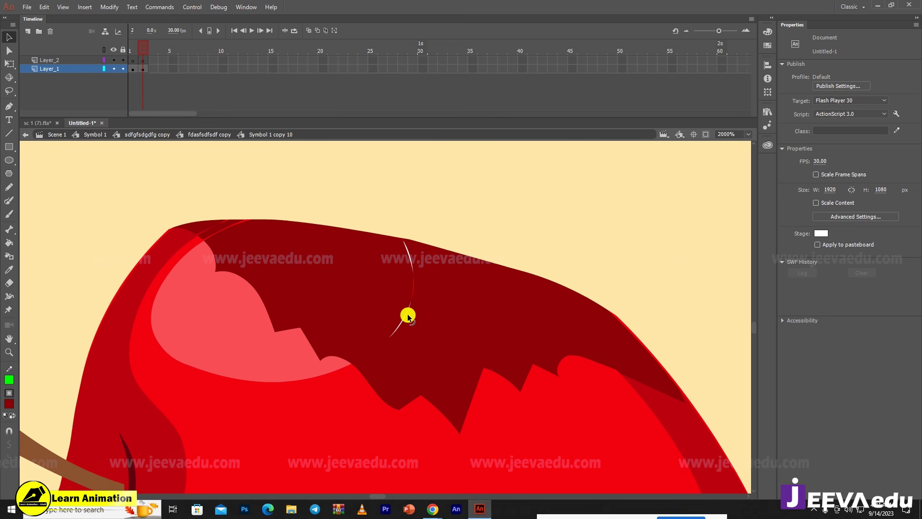
- Remove the remaining thin white slivers along the highlight's former curved edge inside the dark red bite
{"action": "left_click", "coordinate": [400, 260]}
{"action": "left_click_drag", "start_coordinate": [414, 281], "coordinate": [377, 284]}
{"action": "left_click_drag", "start_coordinate": [409, 255], "coordinate": [370, 263]}
{"action": "left_click", "coordinate": [385, 258]}
{"action": "key", "text": "Delete"}
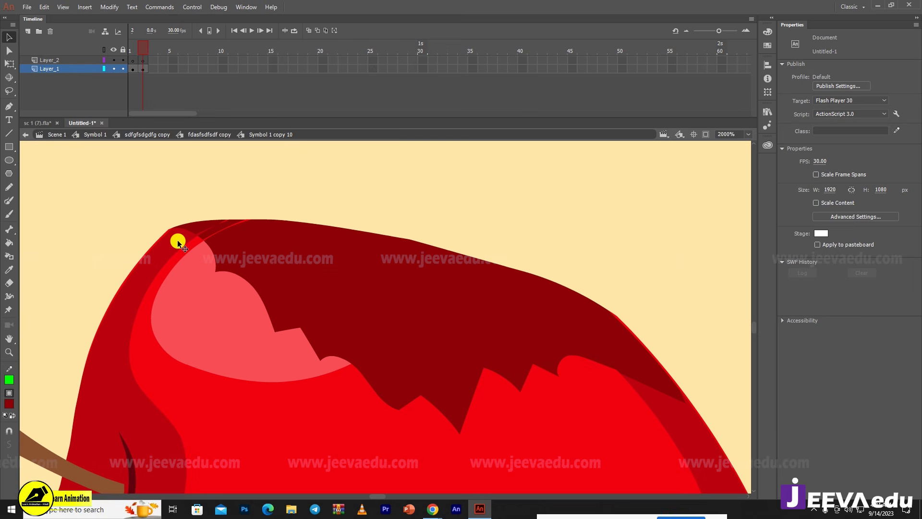
- Cover the thin red streaks at the bite's upper corner near the pale highlight with the dark red area
{"action": "left_click_drag", "start_coordinate": [188, 222], "coordinate": [188, 220]}
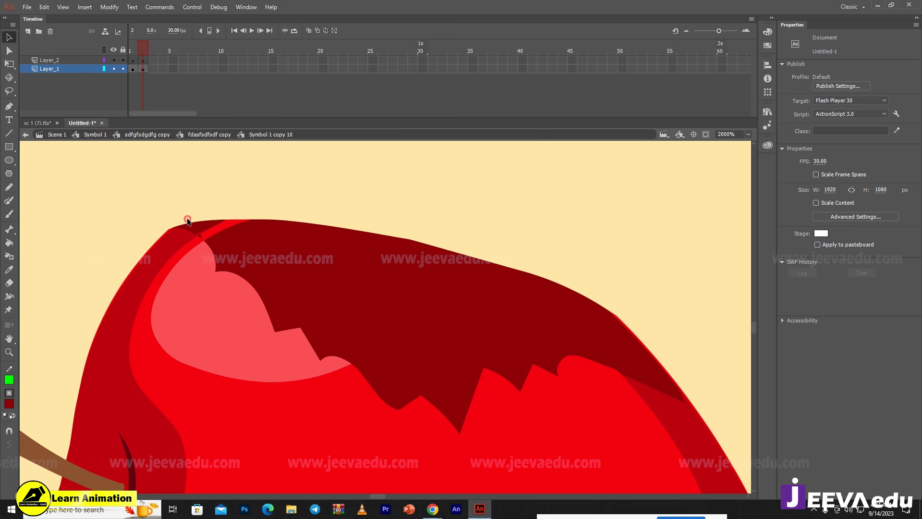
{"action": "left_click", "coordinate": [208, 232]}
{"action": "left_click", "coordinate": [200, 192]}
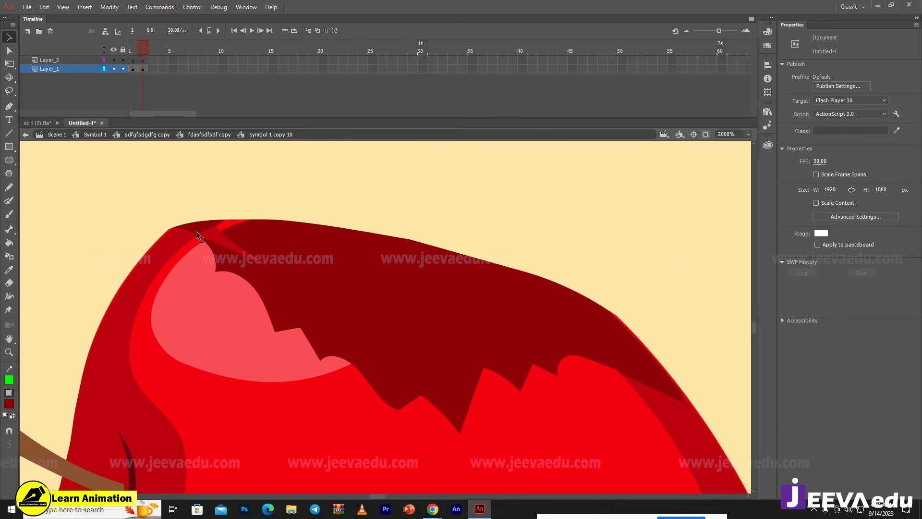
{"action": "mouse_move", "coordinate": [196, 232]}
{"action": "left_mouse_down"}
{"action": "mouse_move", "coordinate": [207, 243]}
{"action": "mouse_move", "coordinate": [257, 247]}
{"action": "mouse_move", "coordinate": [321, 293]}
{"action": "left_mouse_up"}
{"action": "left_click_drag", "start_coordinate": [220, 229], "coordinate": [281, 244]}
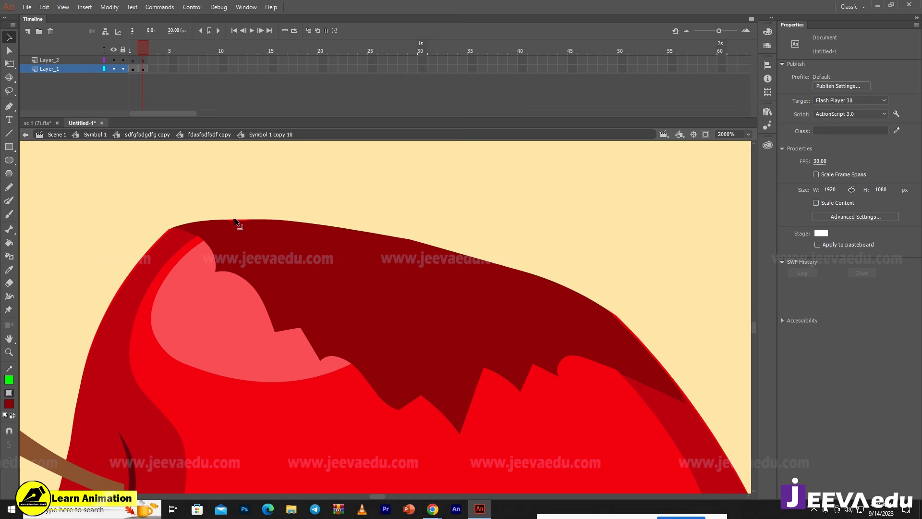
- Reshape the start of the bite's upper edge, above the pale highlight, into small uneven notches
{"action": "left_click_drag", "start_coordinate": [235, 217], "coordinate": [264, 221]}
{"action": "key", "text": "Delete"}
{"action": "left_click_drag", "start_coordinate": [255, 219], "coordinate": [243, 222]}
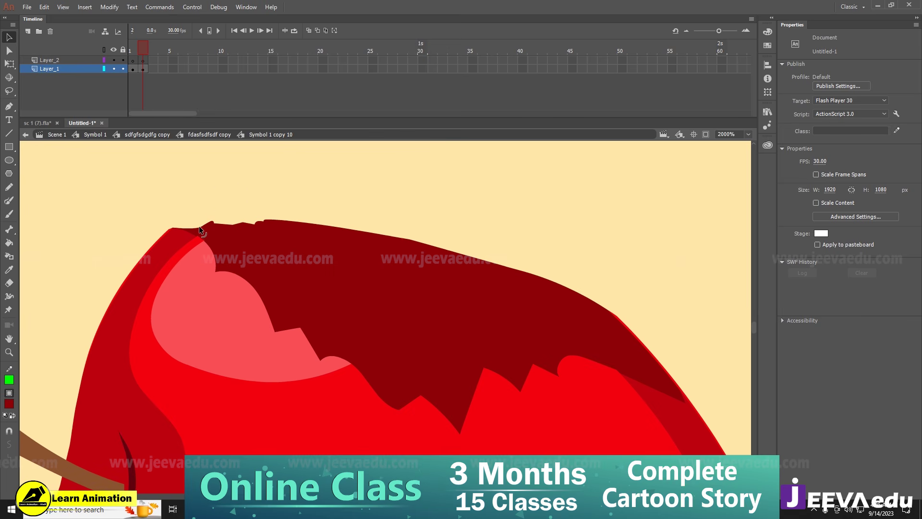
{"action": "left_click_drag", "start_coordinate": [194, 232], "coordinate": [177, 232]}
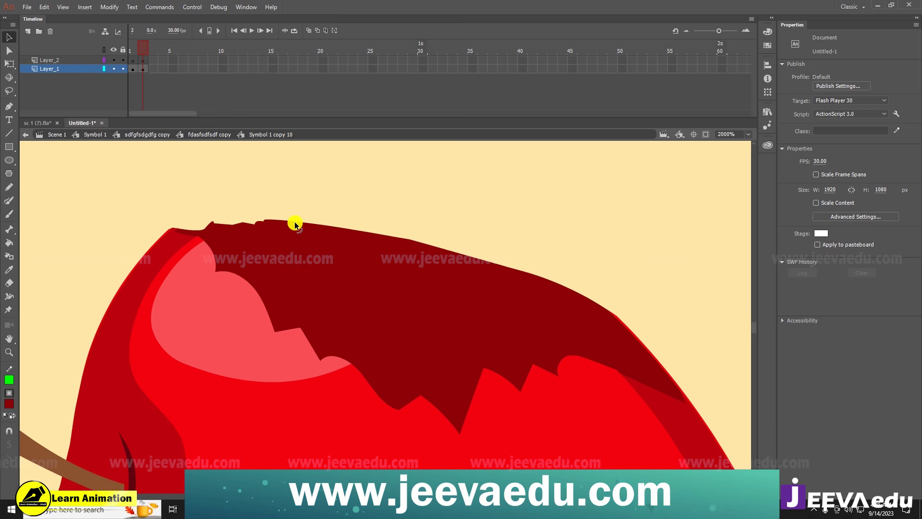
- Bend the middle of the bite's upper edge inward into a series of wide, uneven scallops
{"action": "left_click_drag", "start_coordinate": [295, 220], "coordinate": [354, 228]}
{"action": "left_click", "coordinate": [355, 235]}
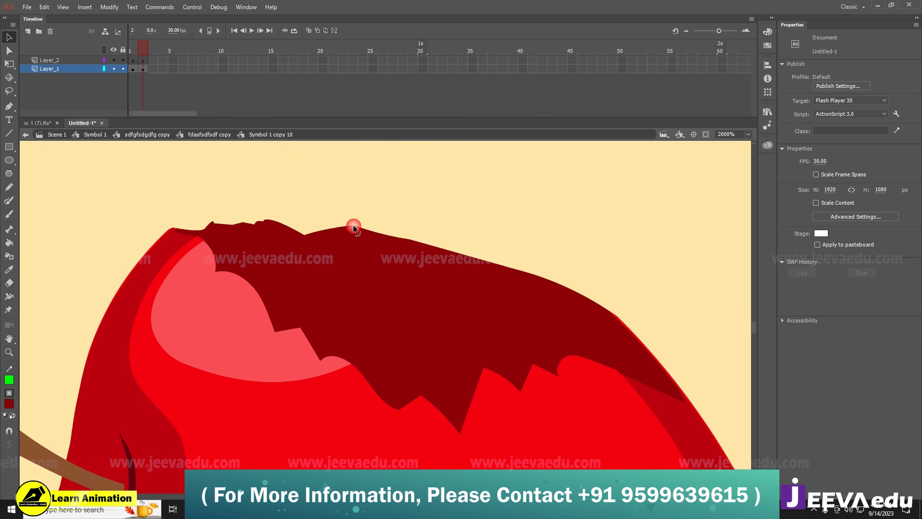
{"action": "left_click_drag", "start_coordinate": [402, 239], "coordinate": [471, 275]}
{"action": "left_click", "coordinate": [403, 239]}
{"action": "key", "text": "Delete"}
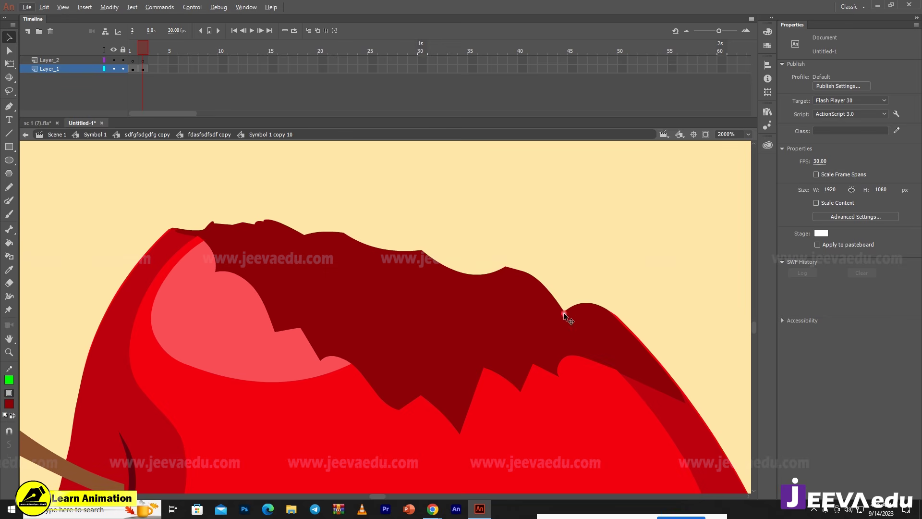
- Flatten the rounded bump on the bite's upper edge near the apple's shoulder into an inward curve
{"action": "mouse_move", "coordinate": [568, 315]}
{"action": "left_mouse_down"}
{"action": "mouse_move", "coordinate": [439, 330]}
{"action": "mouse_move", "coordinate": [398, 322]}
{"action": "left_mouse_up"}
{"action": "left_click_drag", "start_coordinate": [354, 295], "coordinate": [434, 242]}
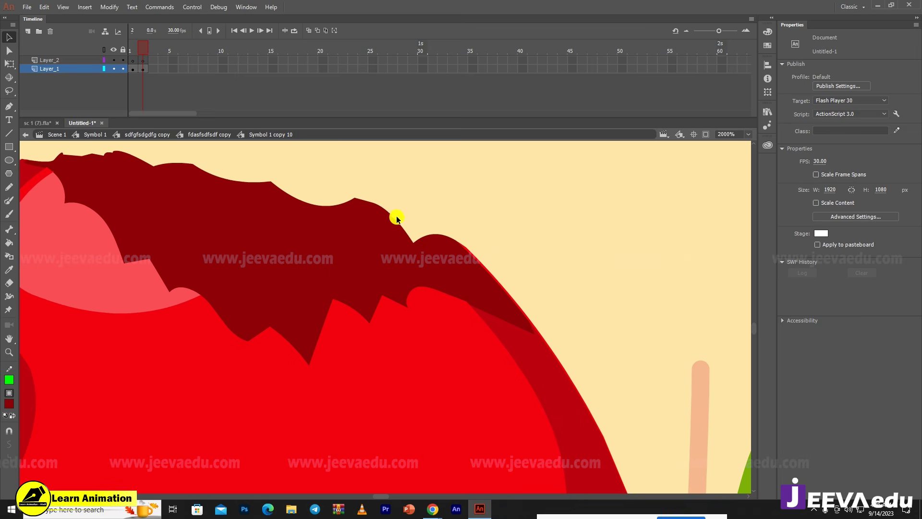
{"action": "left_click_drag", "start_coordinate": [386, 211], "coordinate": [358, 207]}
{"action": "left_click", "coordinate": [383, 226]}
{"action": "left_click", "coordinate": [387, 223]}
{"action": "left_click", "coordinate": [443, 236]}
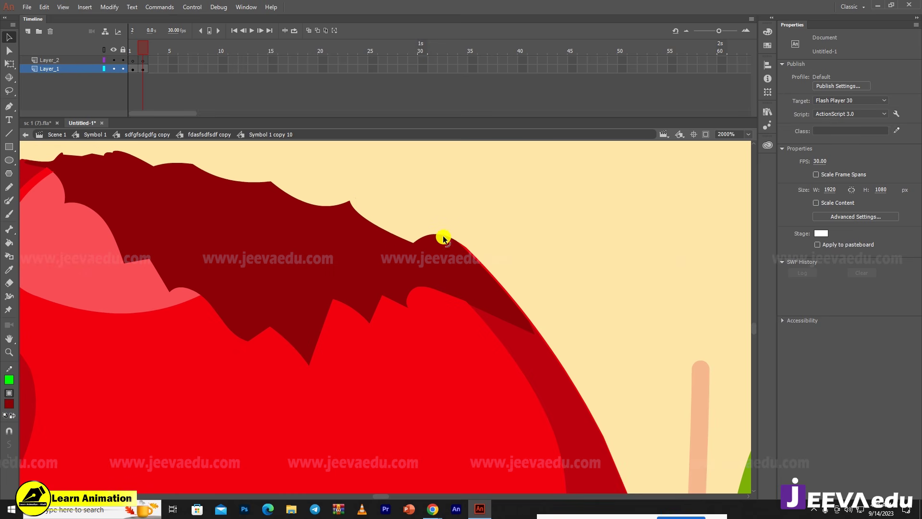
- Extend the bite's upper edge toward the shoulder, pull the leftover bright red sliver away from the apple and delete it
{"action": "left_click_drag", "start_coordinate": [473, 250], "coordinate": [542, 292]}
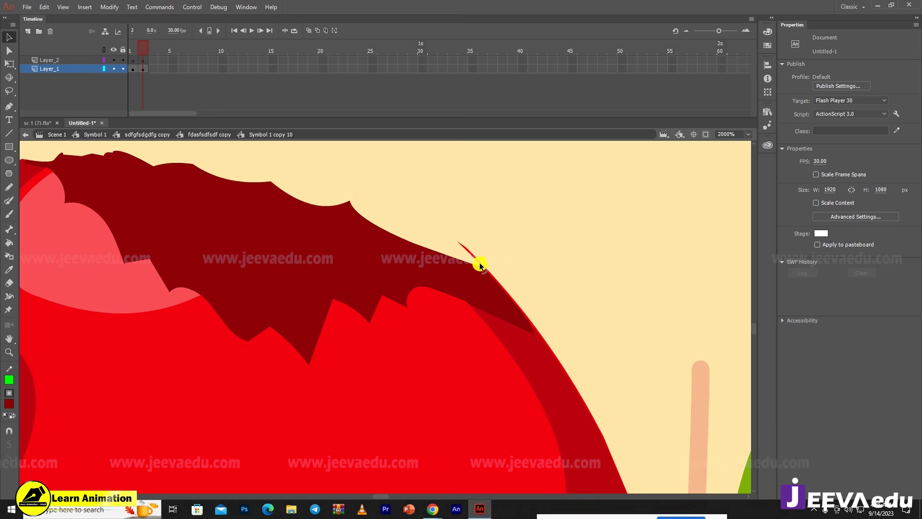
{"action": "left_click_drag", "start_coordinate": [480, 264], "coordinate": [591, 259]}
{"action": "left_click_drag", "start_coordinate": [487, 269], "coordinate": [636, 353]}
{"action": "left_click_drag", "start_coordinate": [555, 321], "coordinate": [489, 272]}
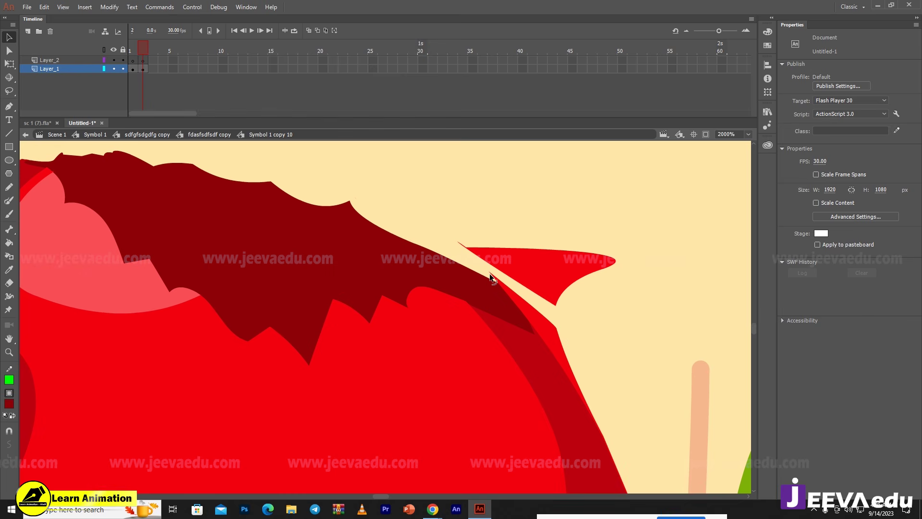
{"action": "left_click", "coordinate": [514, 273]}
{"action": "key", "text": "Delete"}
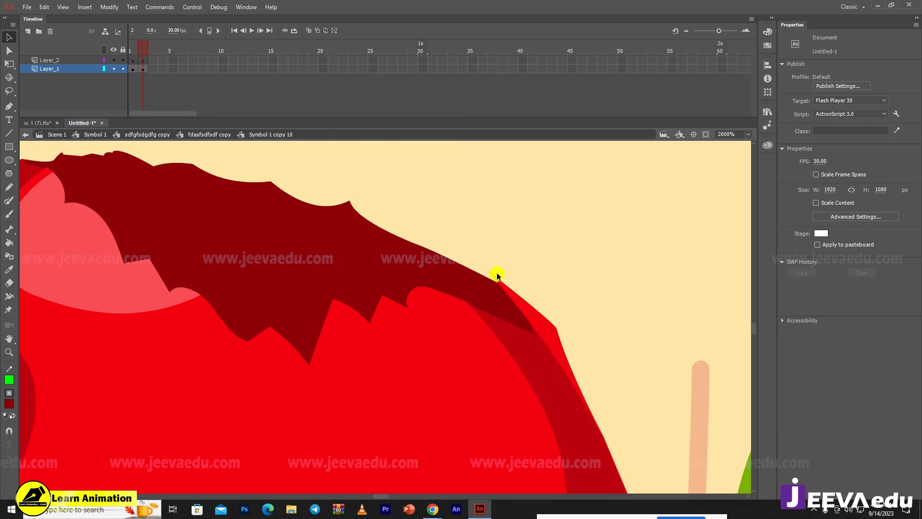
- Reshape the apple's outer shoulder below the bite into a rounded corner and add small notches to the adjoining bite edge
{"action": "left_click_drag", "start_coordinate": [555, 328], "coordinate": [513, 304]}
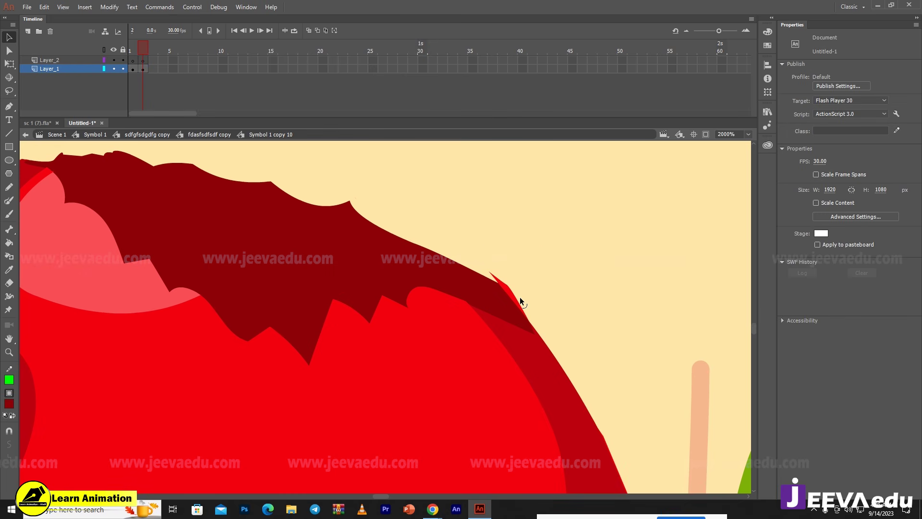
{"action": "left_click_drag", "start_coordinate": [551, 334], "coordinate": [554, 339]}
{"action": "left_click_drag", "start_coordinate": [509, 291], "coordinate": [470, 275]}
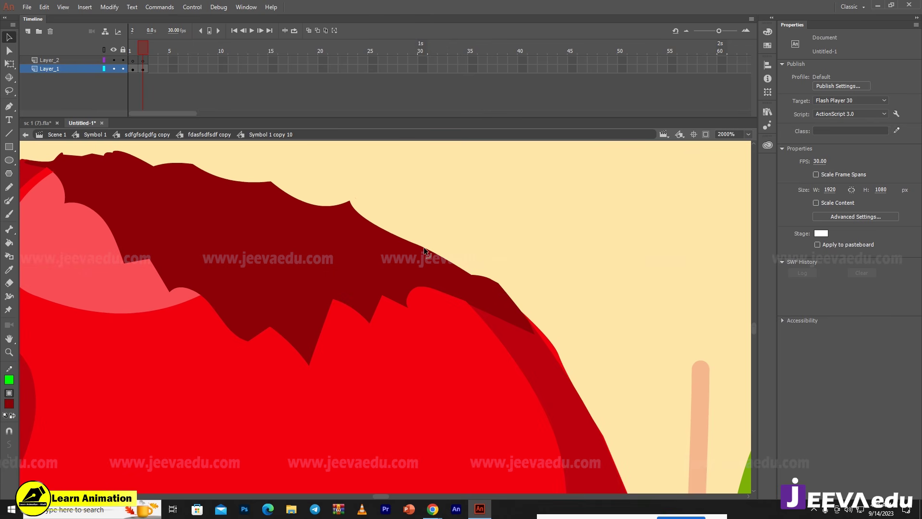
{"action": "mouse_move", "coordinate": [424, 247]}
{"action": "left_mouse_down"}
{"action": "mouse_move", "coordinate": [426, 239]}
{"action": "mouse_move", "coordinate": [414, 244]}
{"action": "left_mouse_up"}
{"action": "left_click", "coordinate": [411, 242]}
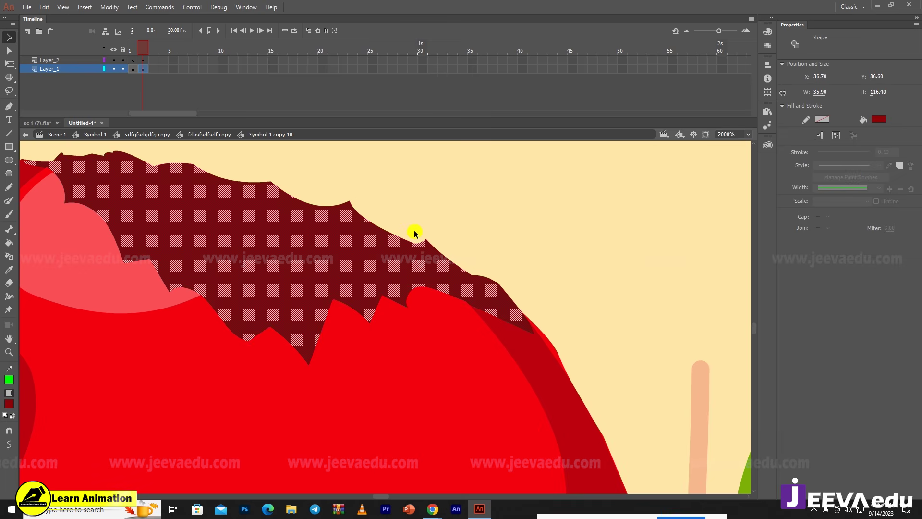
{"action": "left_click", "coordinate": [415, 230]}
- Soften the small jagged notch just beside the deepest point of the bite's lower edge
{"action": "key", "text": "z"}
{"action": "left_click", "coordinate": [403, 264], "text": "alt"}
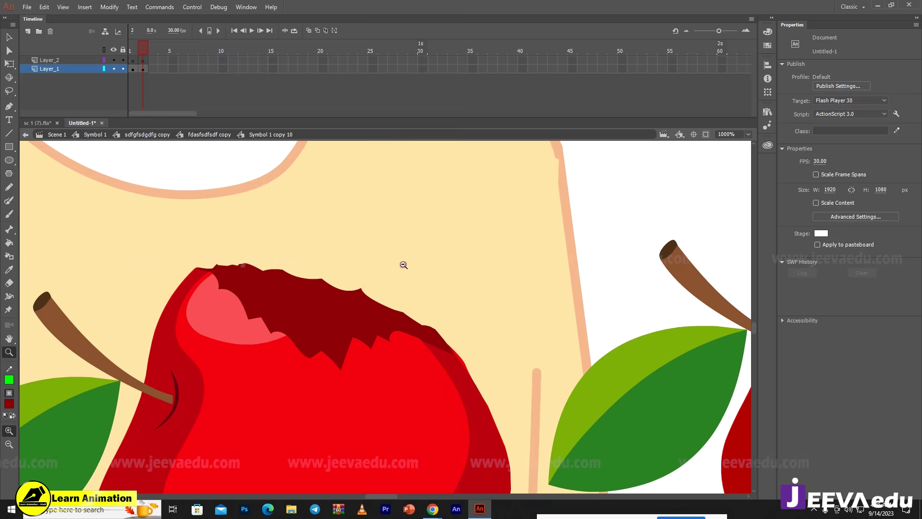
{"action": "left_click", "coordinate": [401, 314], "text": "alt"}
{"action": "left_click", "coordinate": [361, 360]}
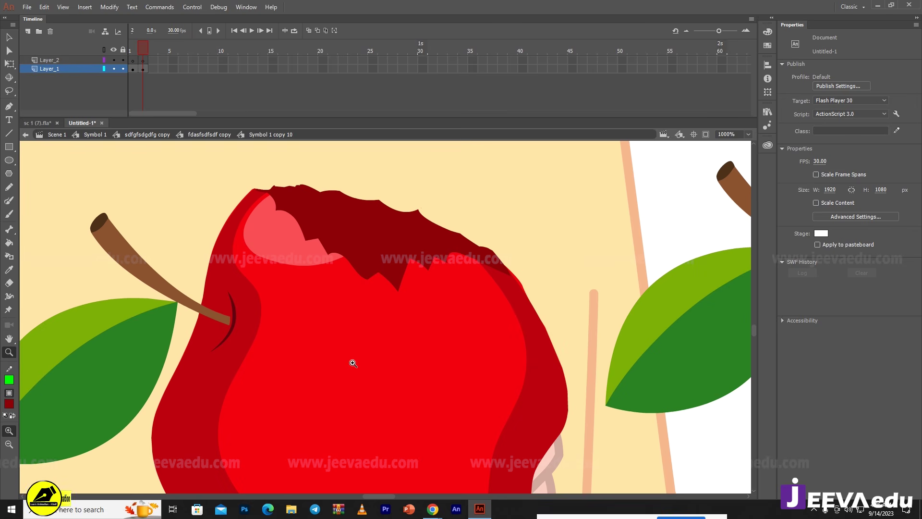
{"action": "left_click", "coordinate": [355, 364], "text": "alt"}
{"action": "left_click", "coordinate": [386, 318], "text": "alt"}
{"action": "left_click", "coordinate": [415, 312]}
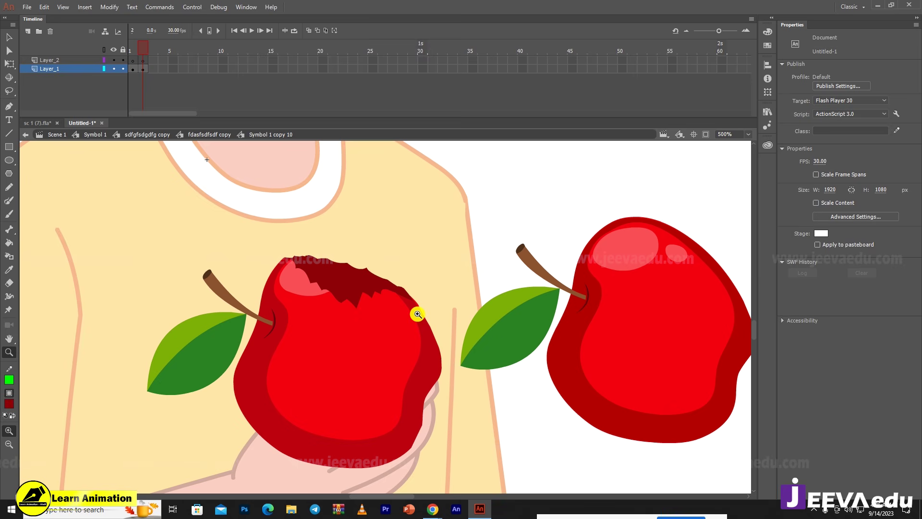
{"action": "left_click", "coordinate": [395, 323]}
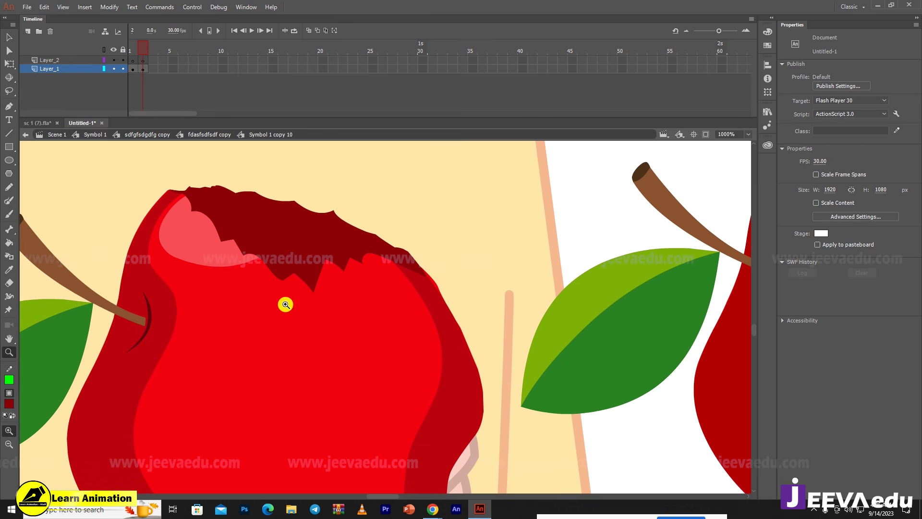
{"action": "key", "text": "v"}
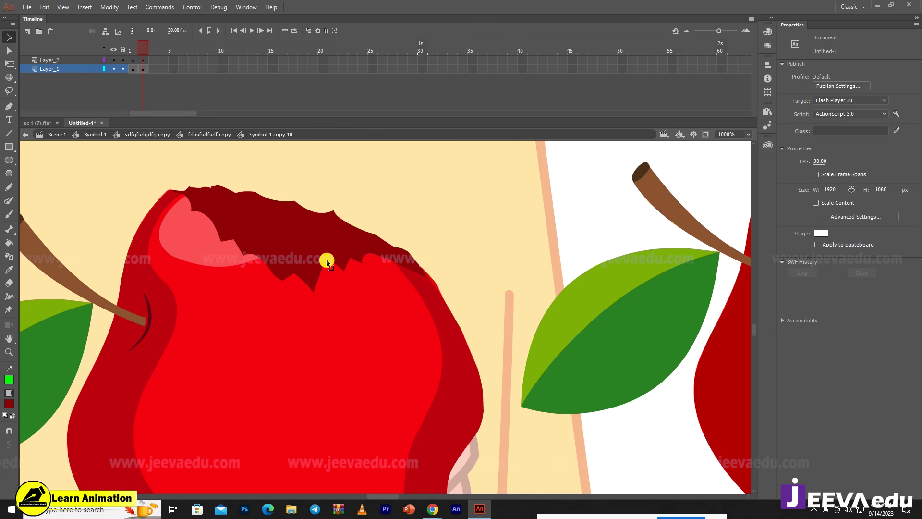
{"action": "mouse_move", "coordinate": [327, 260]}
{"action": "left_mouse_down"}
{"action": "mouse_move", "coordinate": [323, 267]}
{"action": "mouse_move", "coordinate": [338, 268]}
{"action": "left_mouse_up"}
- Outline the dark red bite area with a 1.00 blue stroke using the Ink Bottle and select the complete outline
{"action": "key", "text": "s"}
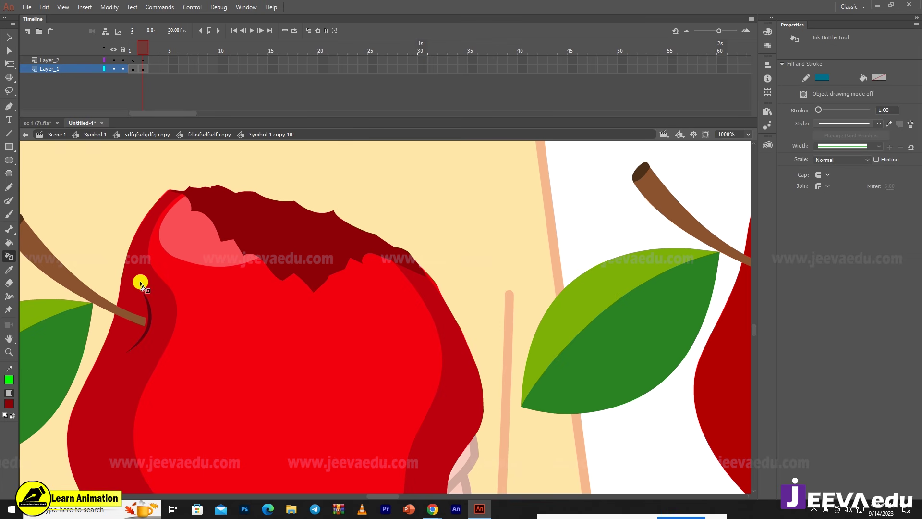
{"action": "left_click", "coordinate": [226, 238]}
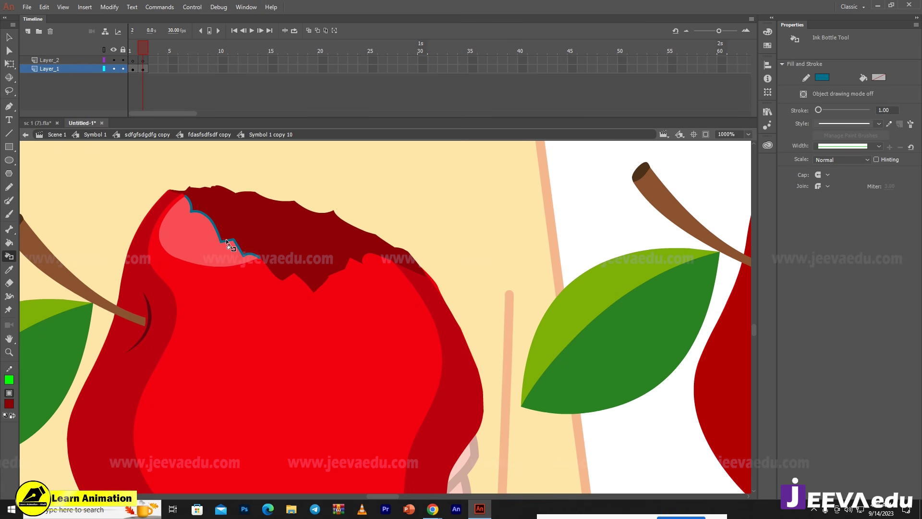
{"action": "left_click", "coordinate": [175, 190]}
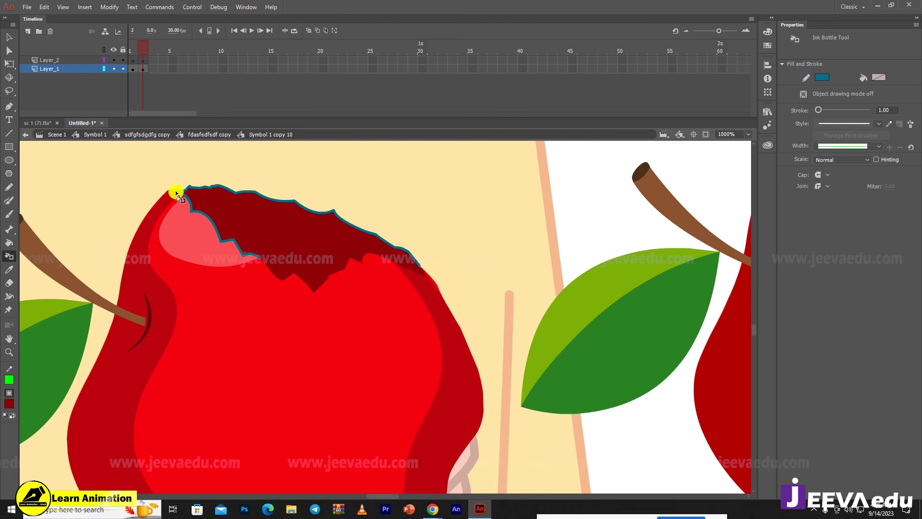
{"action": "left_click", "coordinate": [270, 270]}
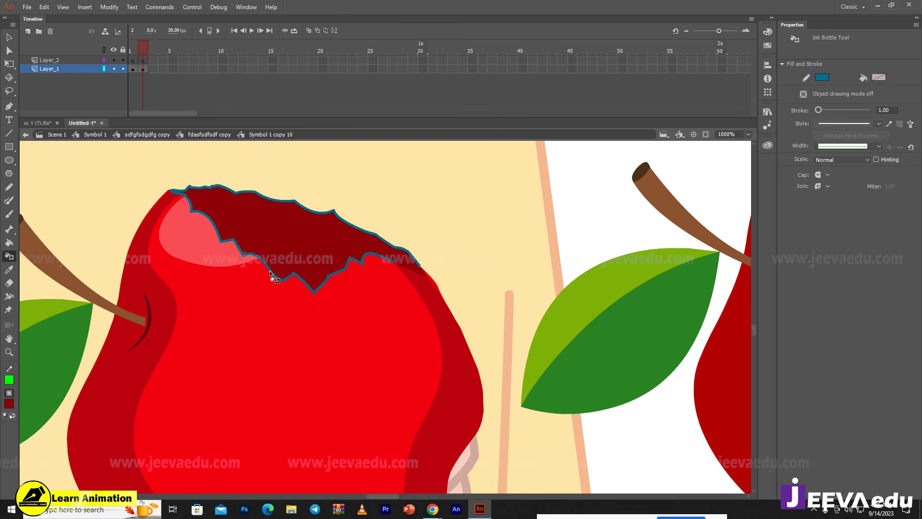
{"action": "left_click", "coordinate": [421, 266]}
{"action": "key", "text": "v"}
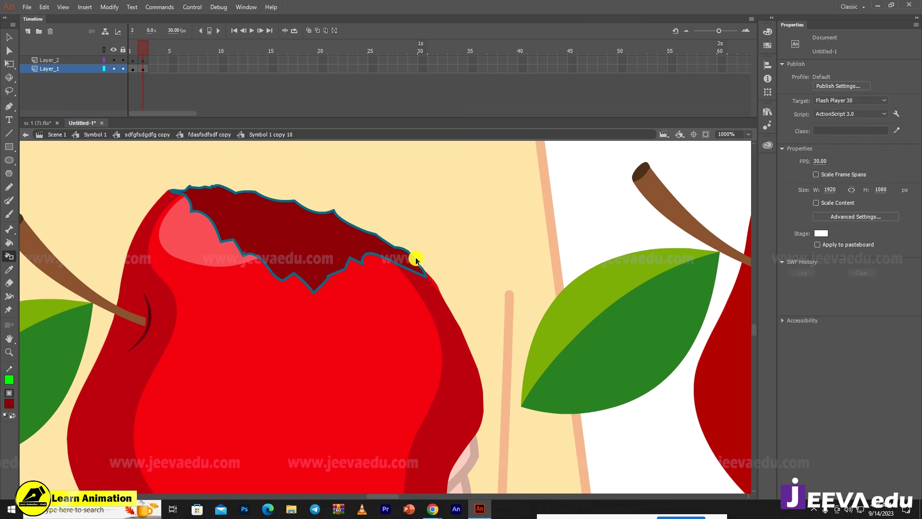
{"action": "double_click", "coordinate": [416, 262]}
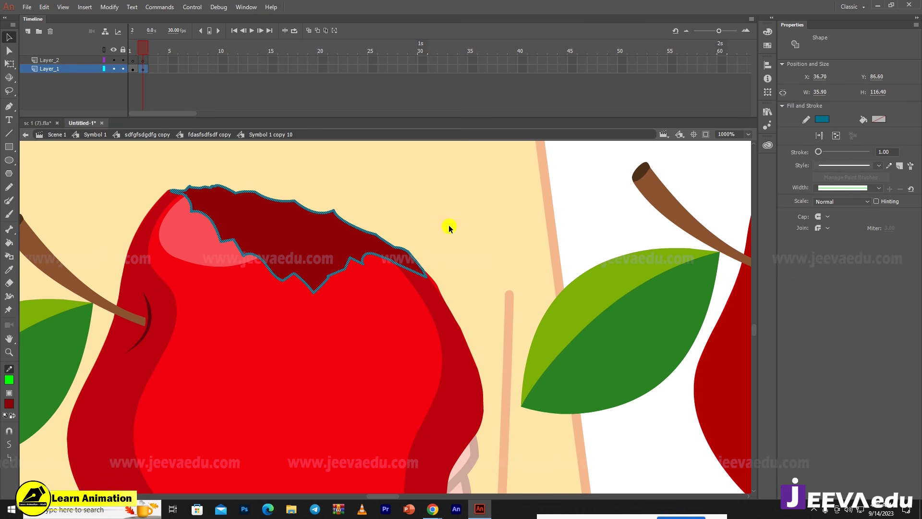
- Paste a copy of the teal bite outline in place and nudge it slightly upward to form a thin offset strip
{"action": "right_click", "coordinate": [449, 227]}
{"action": "left_click", "coordinate": [473, 225]}
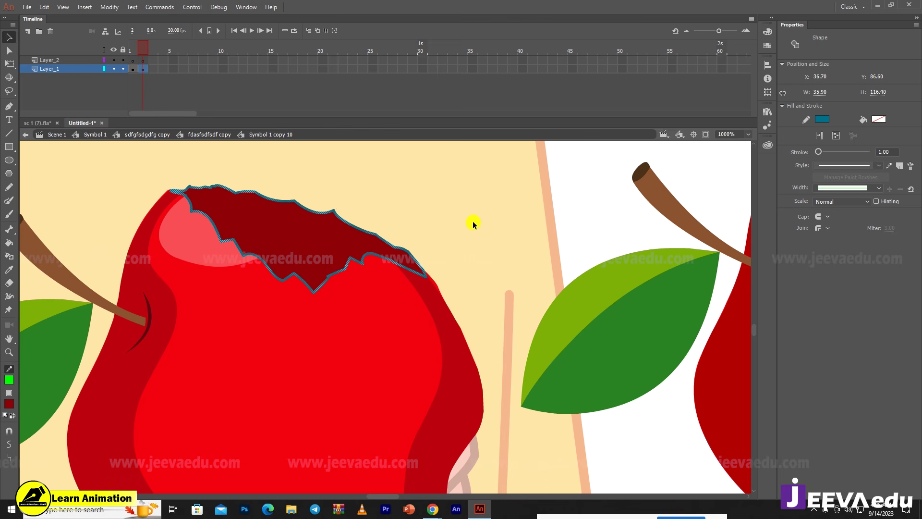
{"action": "key", "text": "shift+Up"}
{"action": "key", "text": "Up"}
{"action": "key", "text": "Up"}
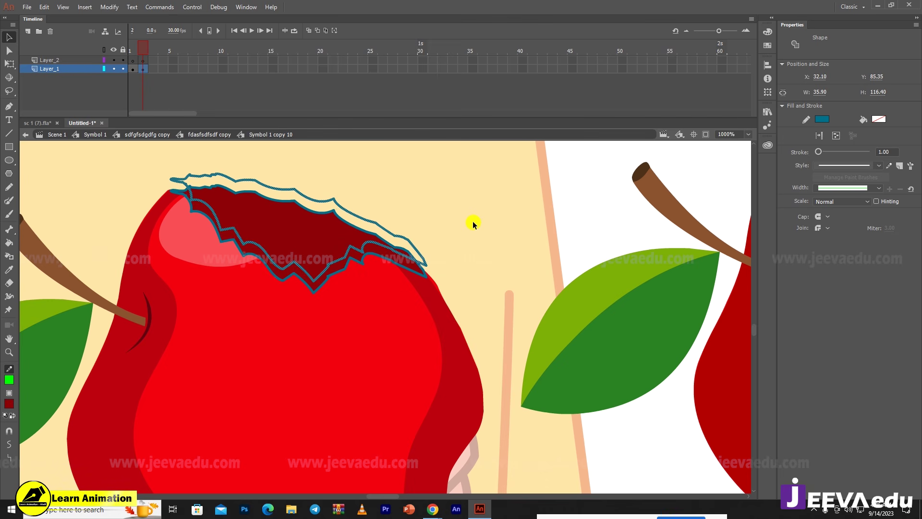
{"action": "key", "text": "Down"}
{"action": "key", "text": "Down"}
{"action": "key", "text": "Down"}
{"action": "key", "text": "Down"}
{"action": "key", "text": "Down"}
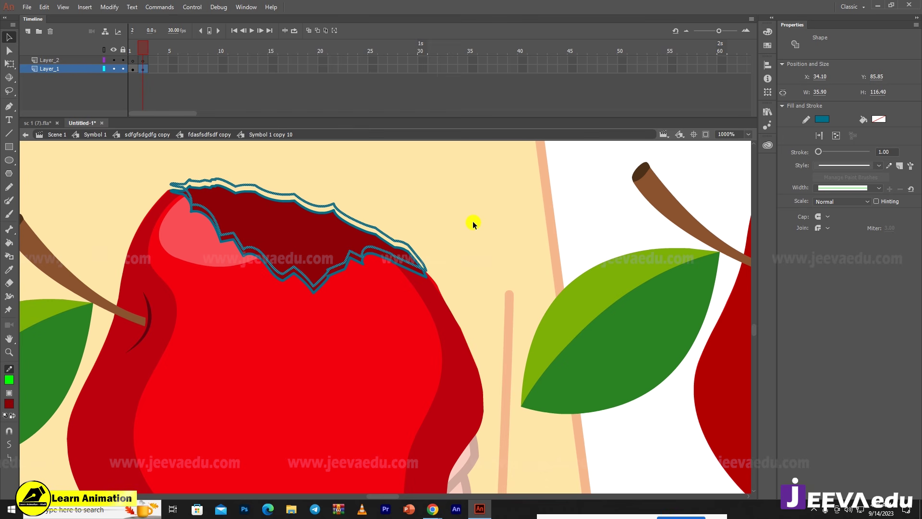
{"action": "left_click", "coordinate": [474, 225]}
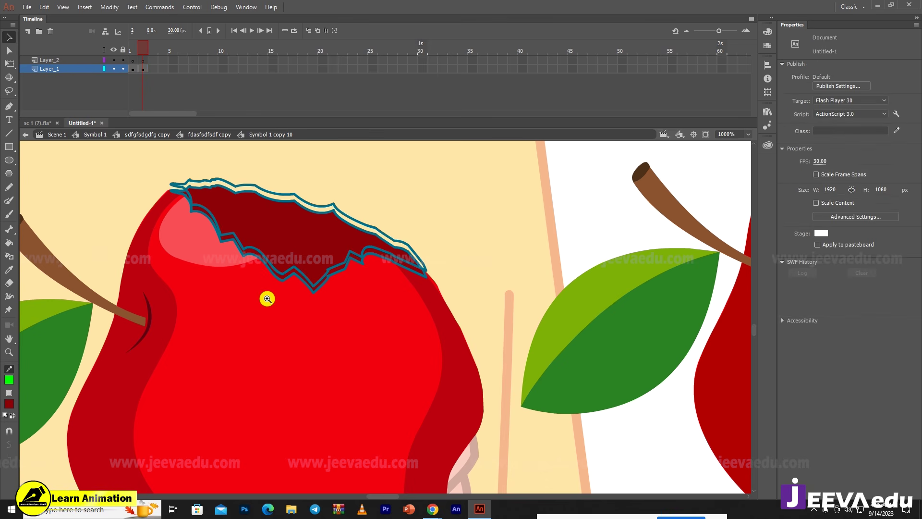
- Try to fill the strip between the two bite outlines with the apple highlight's light pink
{"action": "key", "text": "z"}
{"action": "left_click", "coordinate": [294, 286]}
{"action": "left_click_drag", "start_coordinate": [354, 286], "coordinate": [350, 318]}
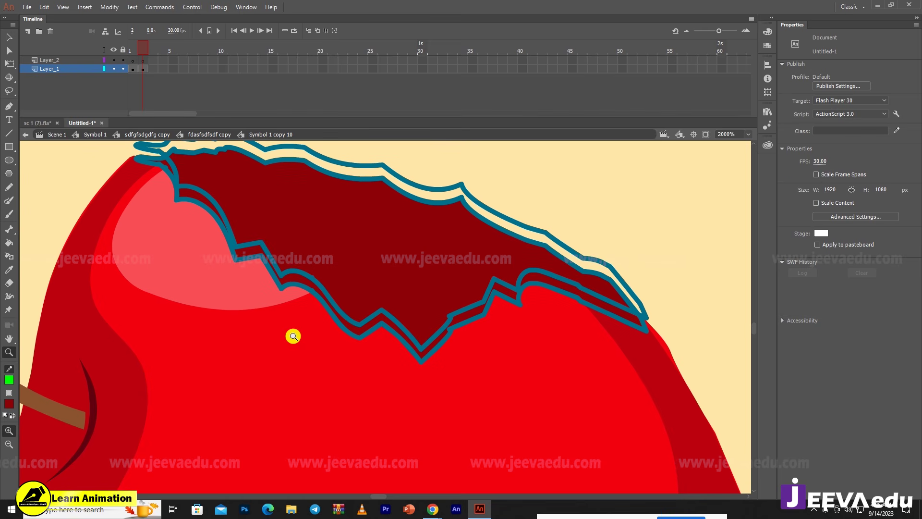
{"action": "key", "text": "i"}
{"action": "left_click", "coordinate": [308, 284]}
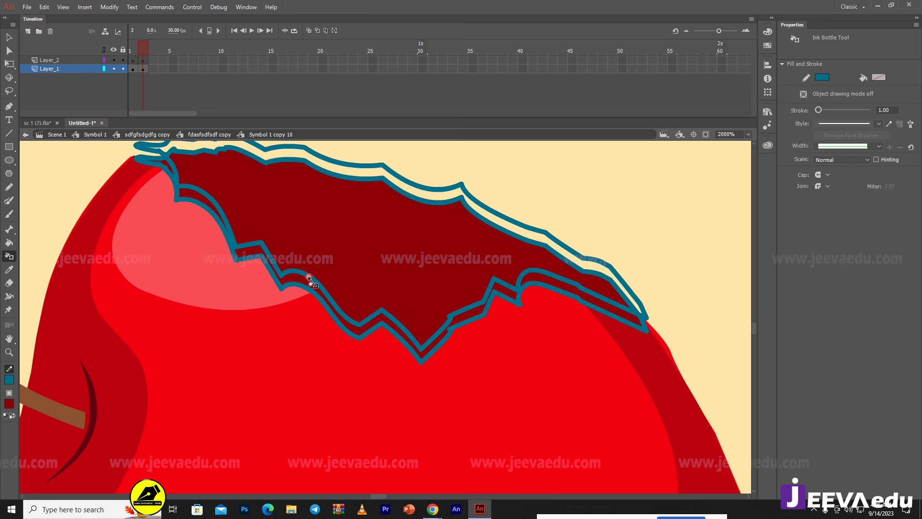
{"action": "key", "text": "i"}
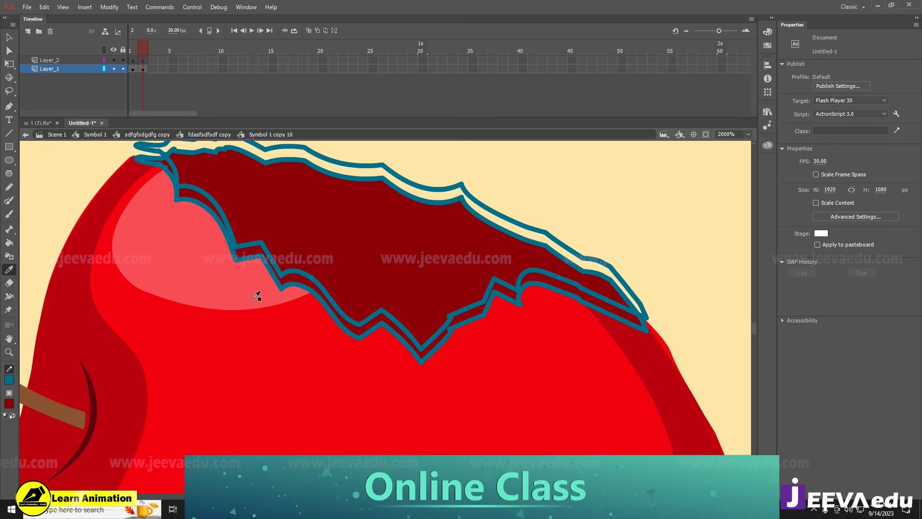
{"action": "left_click", "coordinate": [257, 295]}
{"action": "left_click", "coordinate": [310, 285]}
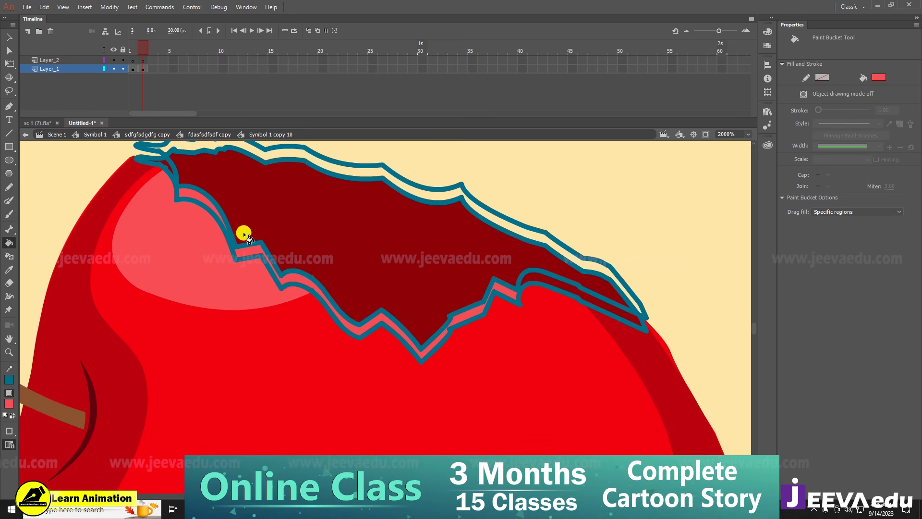
{"action": "key", "text": "ctrl+z"}
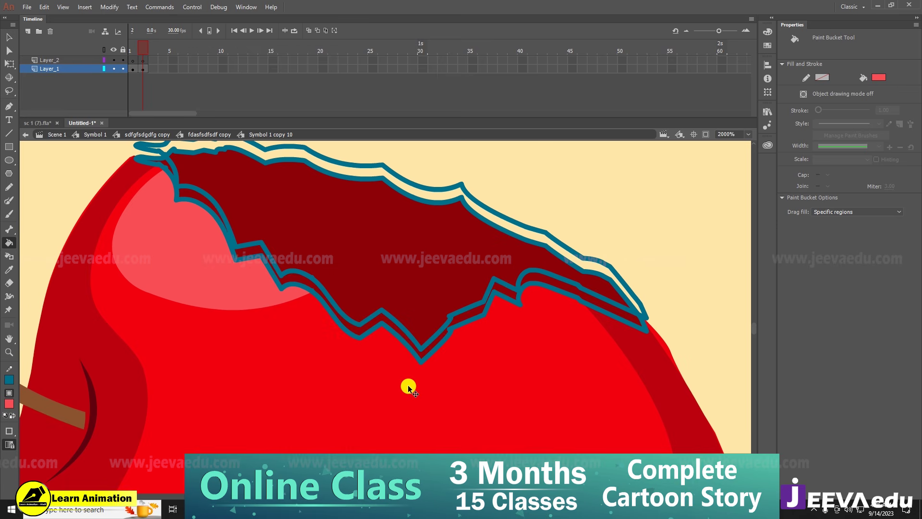
- Fill the sections of the strip between the two bite outlines with the apple's bright red
{"action": "key", "text": "i"}
{"action": "left_click", "coordinate": [395, 369]}
{"action": "left_click", "coordinate": [396, 331]}
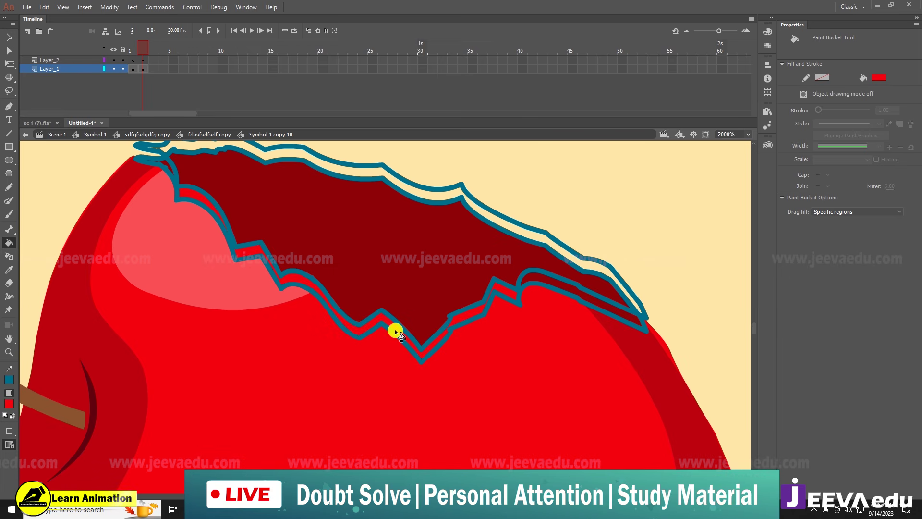
{"action": "left_click", "coordinate": [564, 288]}
{"action": "left_click", "coordinate": [175, 186]}
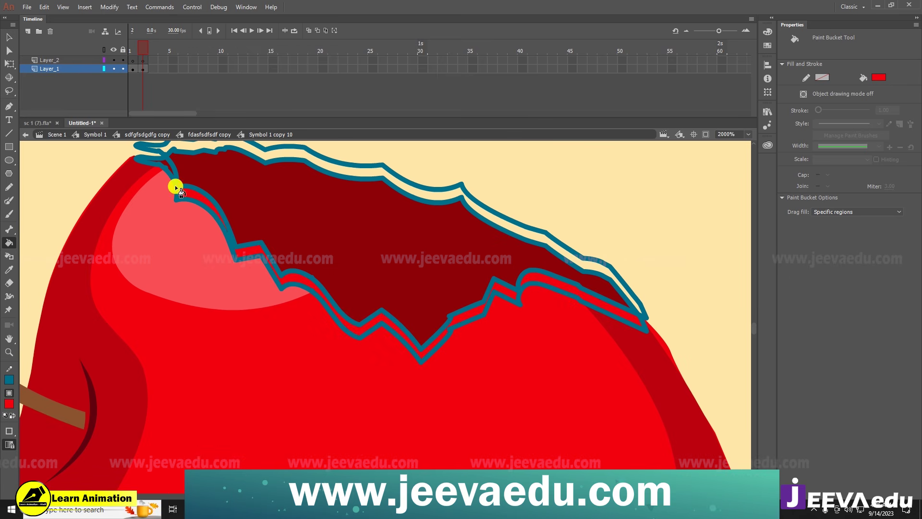
- Recolor the filled bite-edge strip with the dark maroon sampled from the crease beside the apple's stem
{"action": "key", "text": "v"}
{"action": "left_click", "coordinate": [198, 198]}
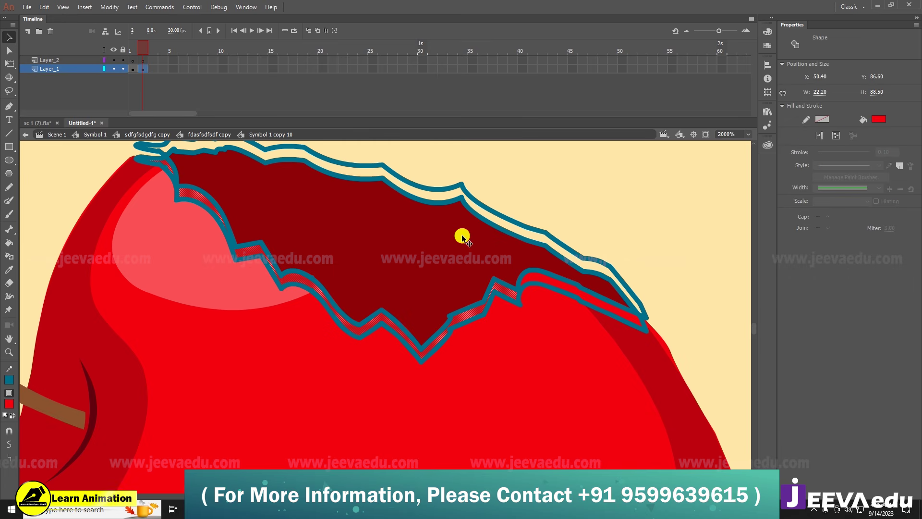
{"action": "left_click", "coordinate": [560, 287], "text": "shift"}
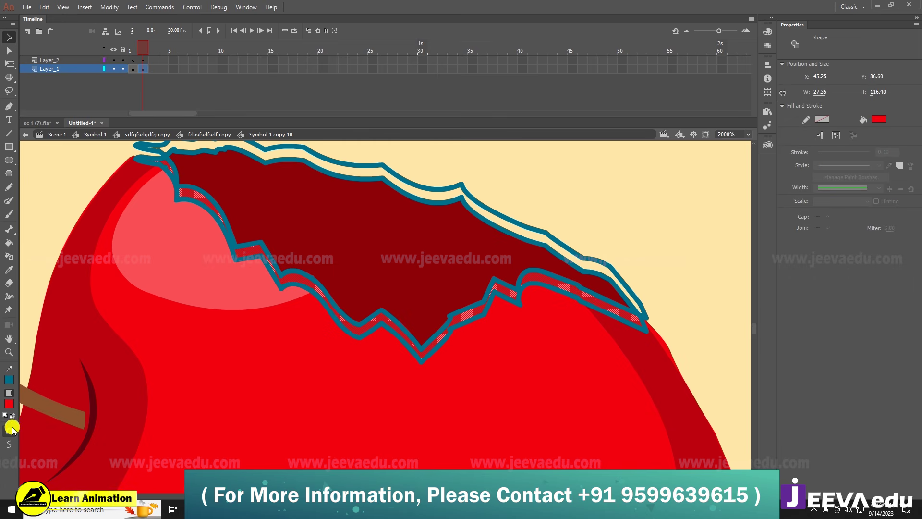
{"action": "left_click", "coordinate": [9, 404]}
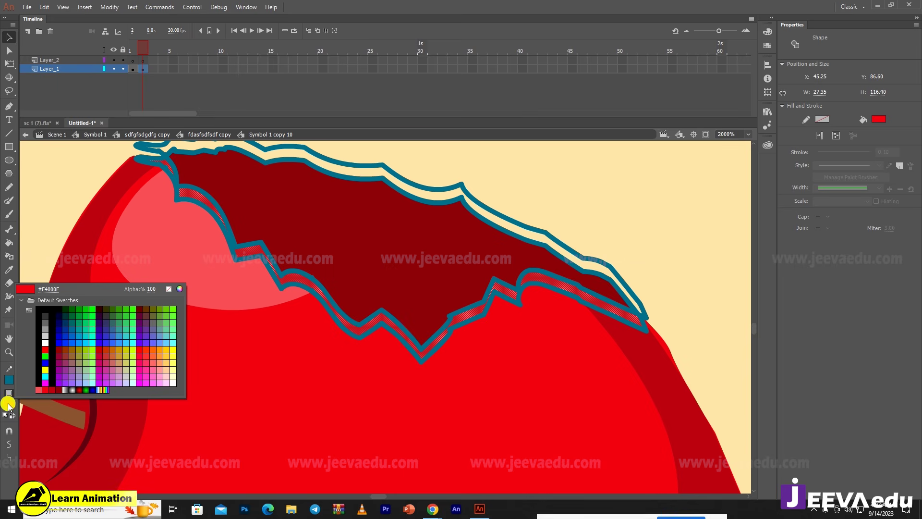
{"action": "left_click", "coordinate": [98, 408]}
- Delete the teal outlines around the bite, keeping only the filled shapes
{"action": "left_click", "coordinate": [323, 303]}
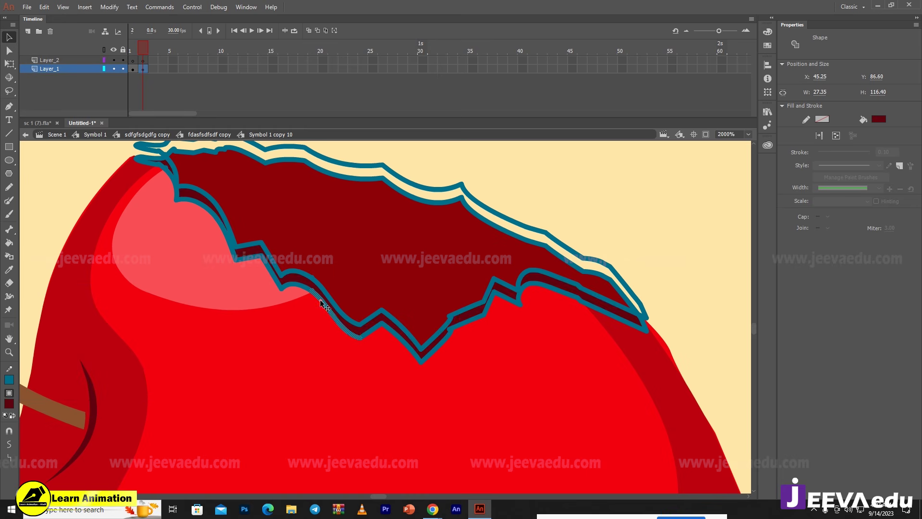
{"action": "double_click", "coordinate": [320, 299]}
{"action": "key", "text": "Delete"}
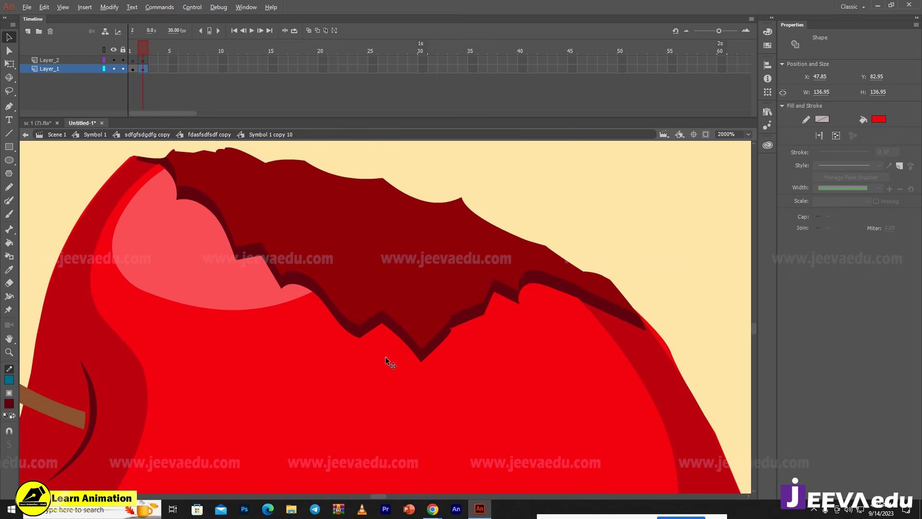
{"action": "left_click", "coordinate": [387, 360]}
- Examine how the bite edge's shading reads on the whole apple and close up
{"action": "key", "text": "z"}
{"action": "left_click", "coordinate": [418, 304], "text": "alt"}
{"action": "left_click", "coordinate": [395, 361], "text": "alt"}
{"action": "key", "text": "v"}
{"action": "left_click", "coordinate": [427, 279]}
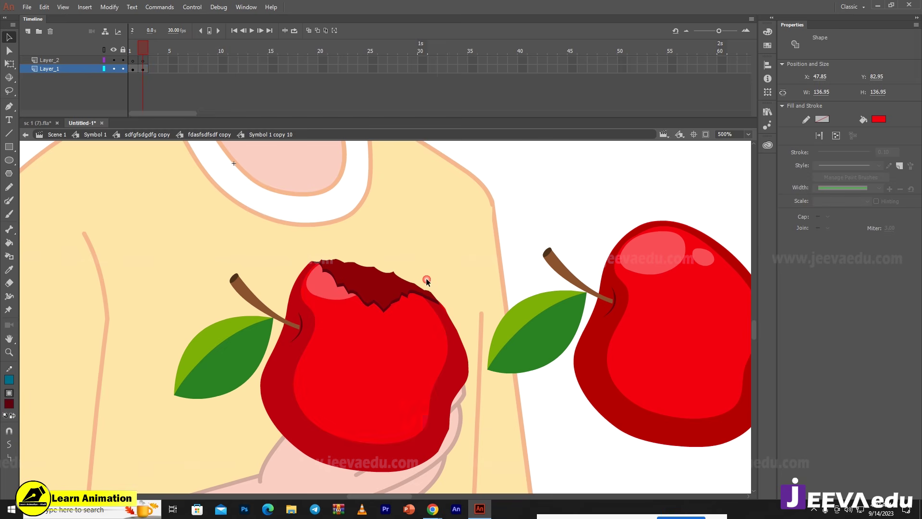
{"action": "key", "text": "z"}
{"action": "left_click", "coordinate": [398, 361], "text": "alt"}
{"action": "left_click", "coordinate": [379, 292]}
{"action": "left_click", "coordinate": [388, 314]}
{"action": "key", "text": "v"}
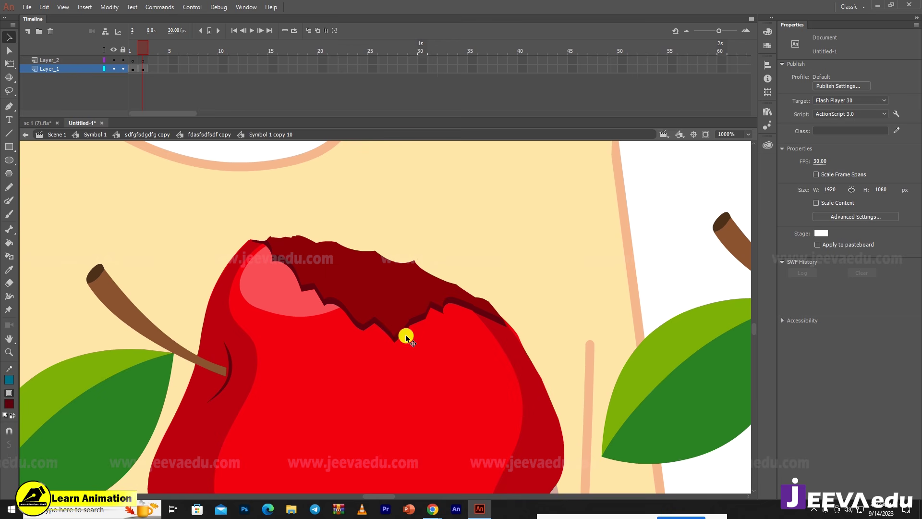
- Recolor all sections of the bite-edge strip with a lighter, less saturated tint of the apple's bright red
{"action": "left_click", "coordinate": [404, 334]}
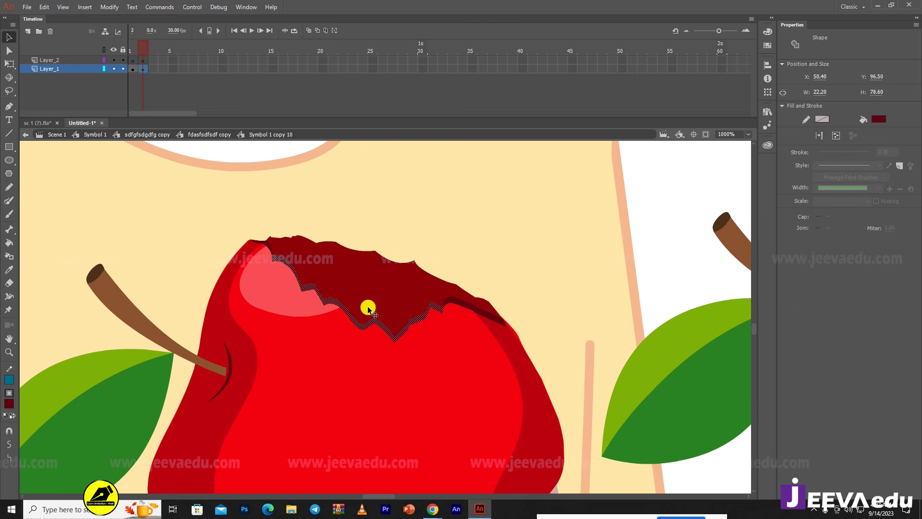
{"action": "left_click", "coordinate": [269, 247], "text": "shift"}
{"action": "left_click", "coordinate": [487, 314], "text": "shift"}
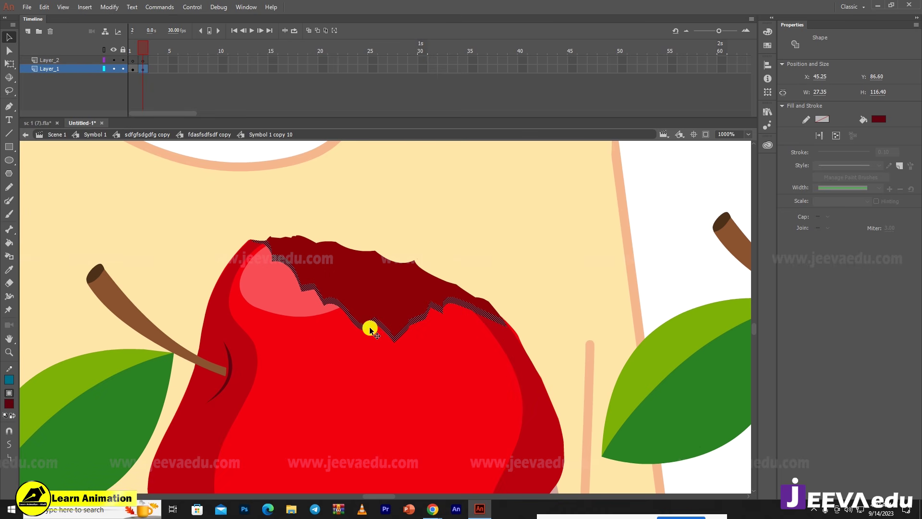
{"action": "key", "text": "i"}
{"action": "left_click", "coordinate": [358, 368]}
{"action": "left_click", "coordinate": [9, 403]}
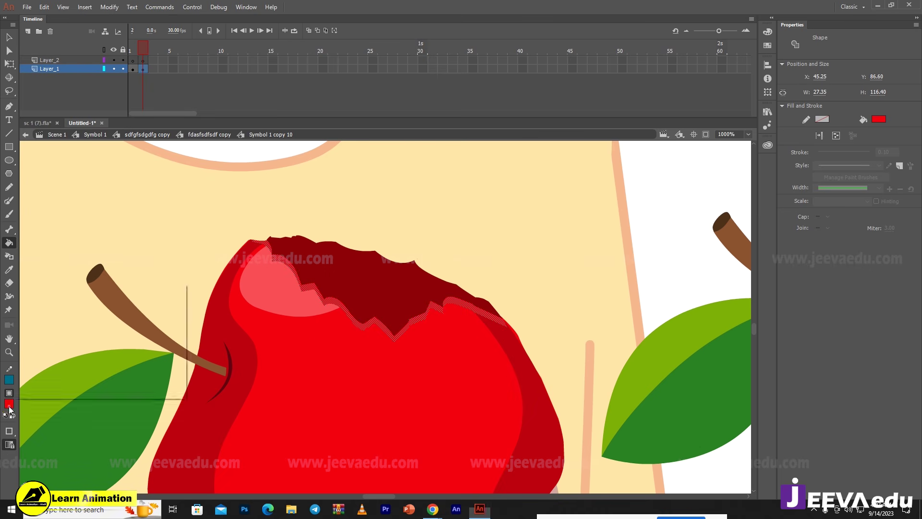
{"action": "left_click", "coordinate": [180, 289]}
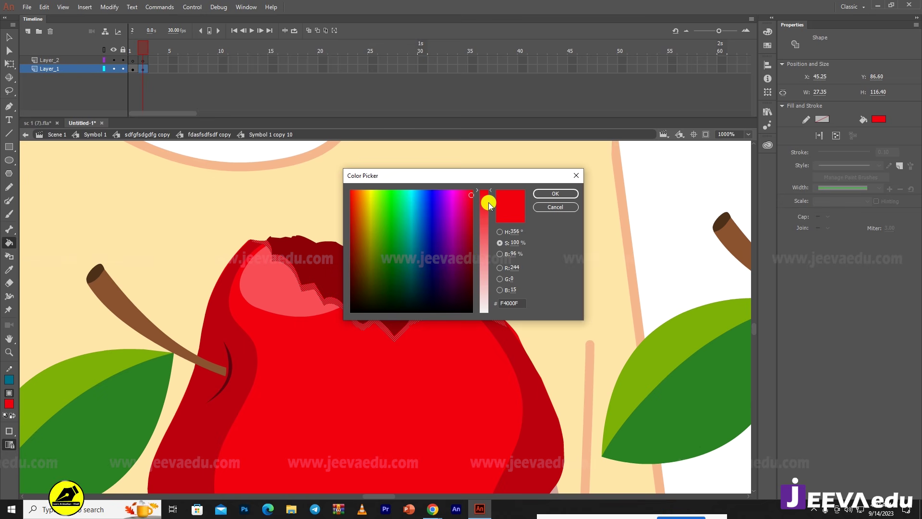
{"action": "left_click_drag", "start_coordinate": [489, 203], "coordinate": [489, 221]}
{"action": "left_click", "coordinate": [549, 193]}
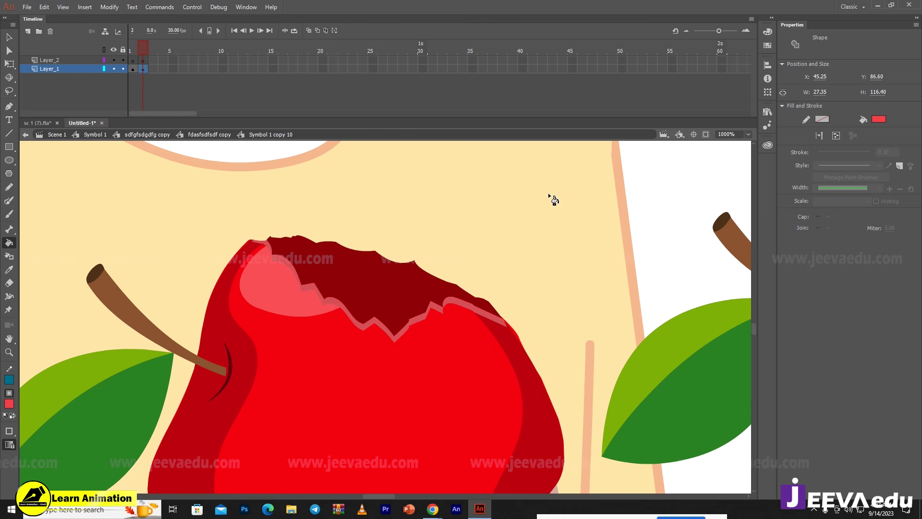
{"action": "key", "text": "v"}
{"action": "left_click", "coordinate": [532, 202]}
- Examine the bitten apple's lighter edge up close and in the context of the full character
{"action": "key", "text": "z"}
{"action": "left_click", "coordinate": [414, 355], "text": "alt"}
{"action": "left_click", "coordinate": [402, 355], "text": "alt"}
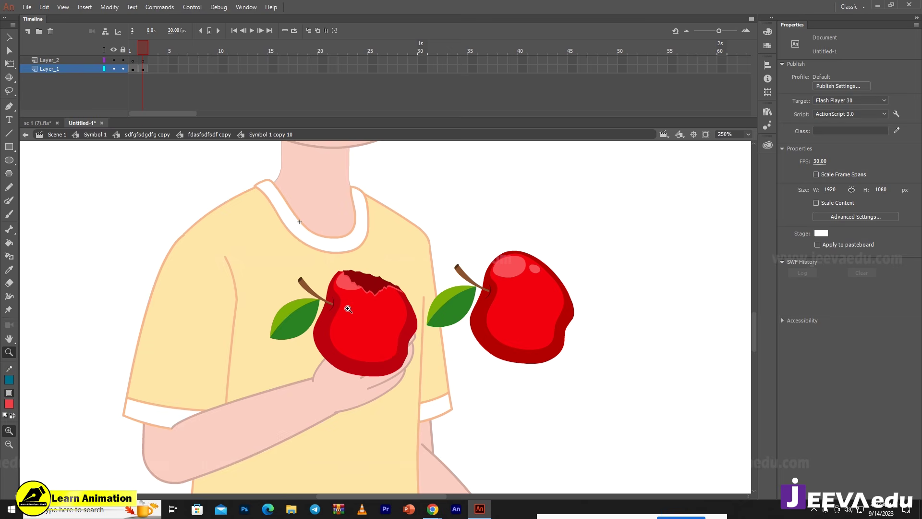
{"action": "left_click", "coordinate": [349, 309]}
{"action": "left_click", "coordinate": [379, 303]}
{"action": "left_click_drag", "start_coordinate": [541, 271], "coordinate": [456, 303]}
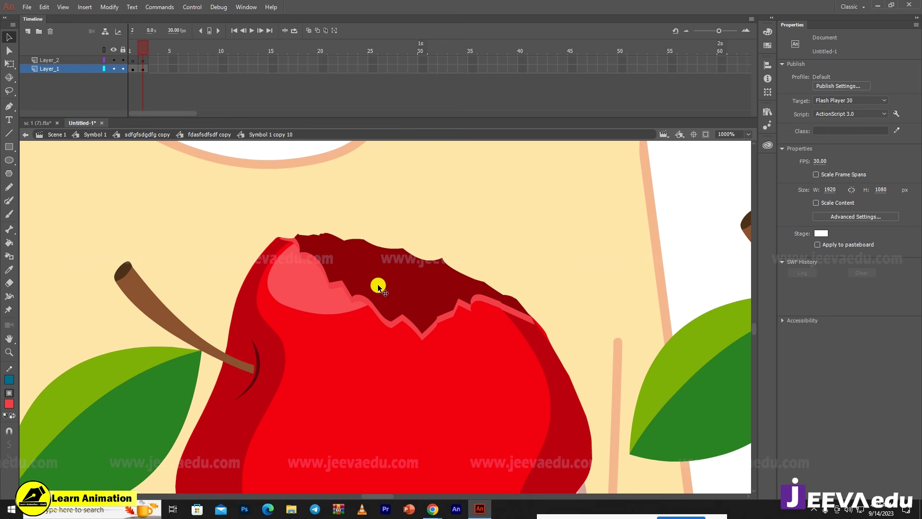
{"action": "scroll", "coordinate": [383, 308], "scroll_direction": "down", "scroll_amount": 2}
{"action": "scroll", "coordinate": [389, 319], "scroll_direction": "up", "scroll_amount": 2}
{"action": "left_click", "coordinate": [389, 319]}
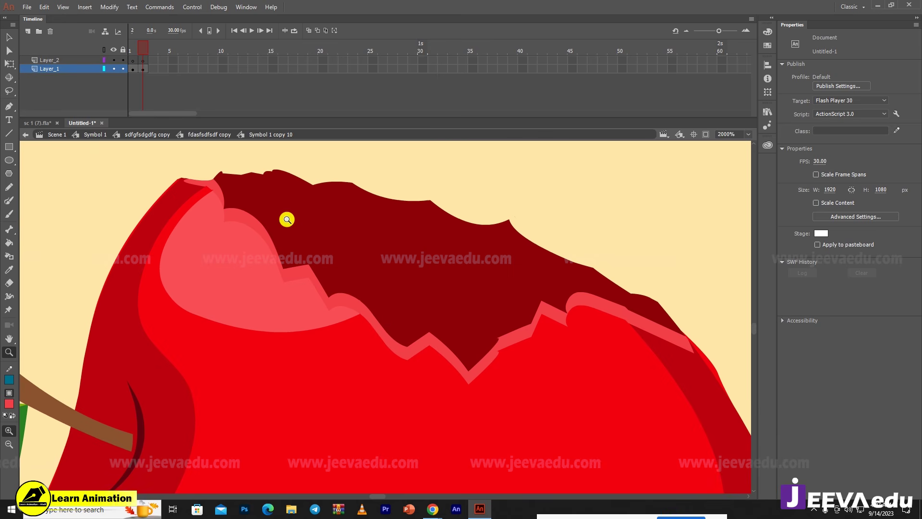
{"action": "key", "text": "v"}
{"action": "key", "text": "z"}
{"action": "left_click", "coordinate": [390, 311], "text": "alt"}
{"action": "left_click", "coordinate": [409, 356], "text": "alt"}
{"action": "left_click", "coordinate": [409, 355], "text": "alt"}
{"action": "left_click", "coordinate": [424, 376], "text": "alt"}
{"action": "left_click", "coordinate": [426, 377], "text": "alt"}
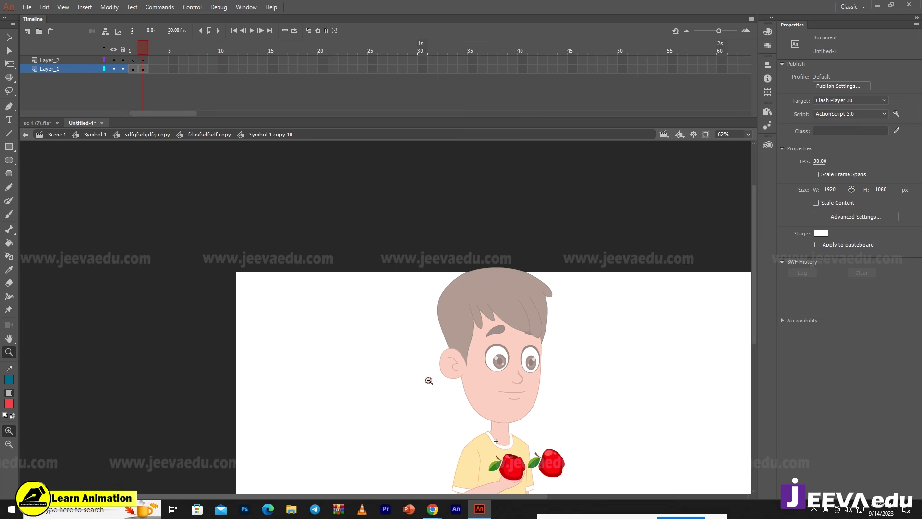
{"action": "left_click", "coordinate": [434, 408], "text": "alt"}
- Draw a curved teal line with the Paint Brush across the dark bite area, from the apple's upper edge to the highlight's end
{"action": "left_click", "coordinate": [402, 338]}
{"action": "left_click", "coordinate": [391, 333]}
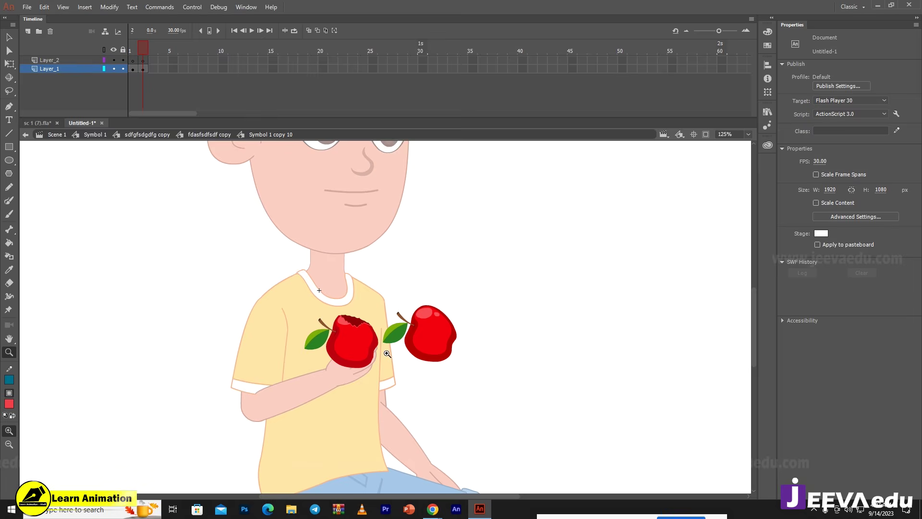
{"action": "left_click", "coordinate": [387, 354]}
{"action": "left_click", "coordinate": [332, 288]}
{"action": "left_click_drag", "start_coordinate": [338, 300], "coordinate": [228, 305]}
{"action": "left_click", "coordinate": [279, 304]}
{"action": "key", "text": "v"}
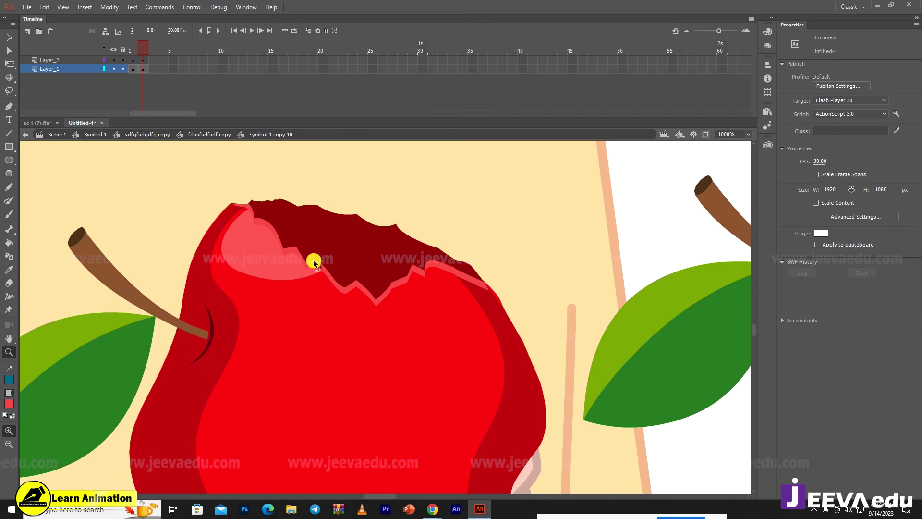
{"action": "left_click", "coordinate": [313, 240]}
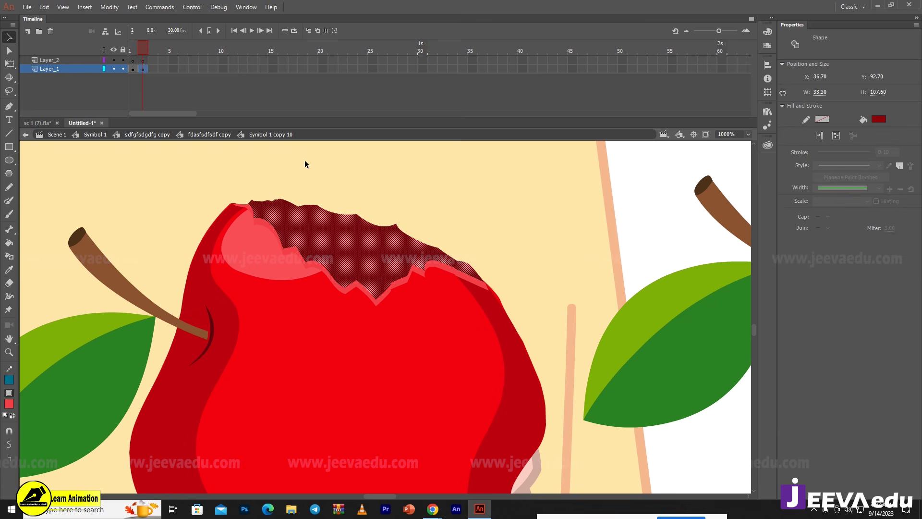
{"action": "left_click", "coordinate": [304, 161]}
{"action": "key", "text": "y"}
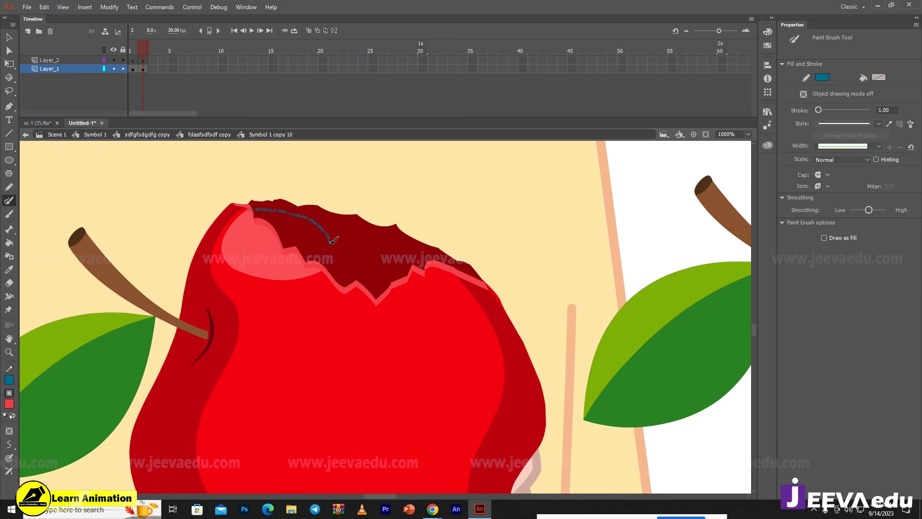
{"action": "left_click_drag", "start_coordinate": [327, 270], "coordinate": [323, 272]}
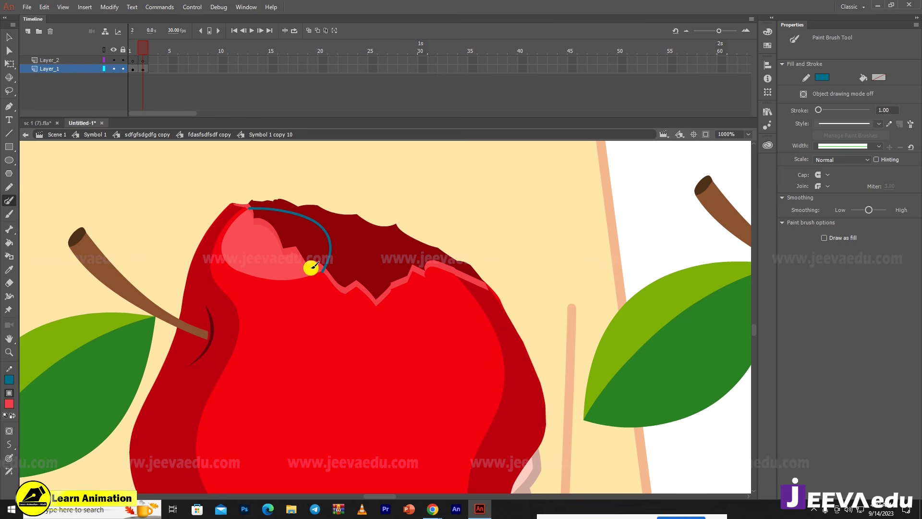
- Fill the bite area enclosed by the curved line with the light pink sampled from the apple's highlight
{"action": "key", "text": "i"}
{"action": "left_click", "coordinate": [295, 271]}
{"action": "left_click", "coordinate": [312, 241]}
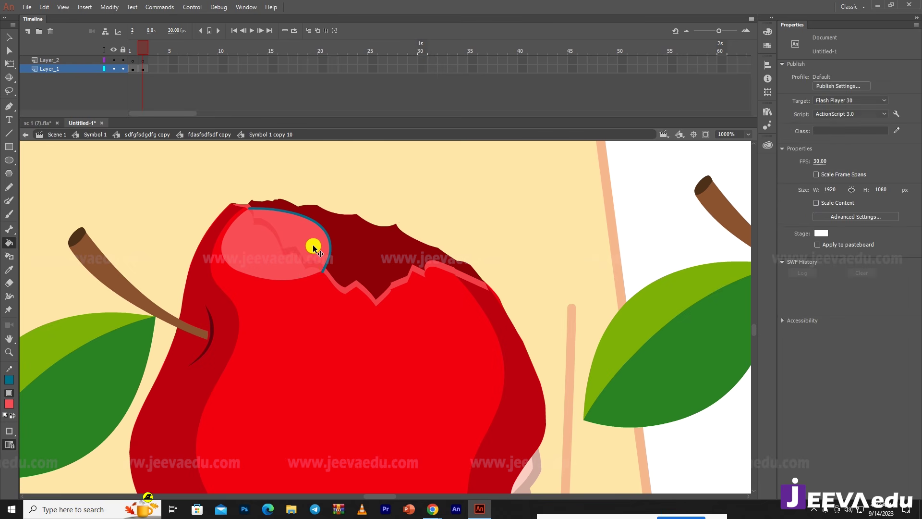
{"action": "key", "text": "v"}
{"action": "left_click", "coordinate": [313, 241]}
{"action": "left_click", "coordinate": [311, 177]}
{"action": "key", "text": "z"}
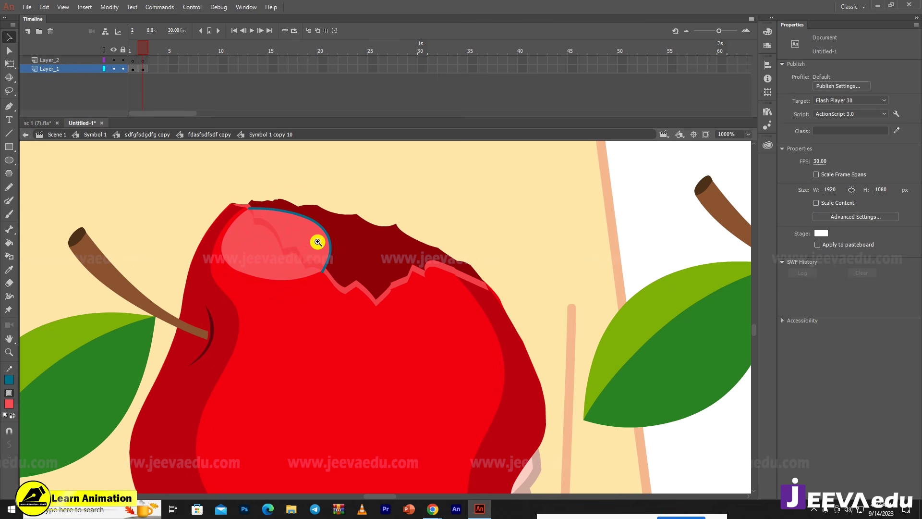
{"action": "left_click", "coordinate": [317, 241]}
{"action": "key", "text": "v"}
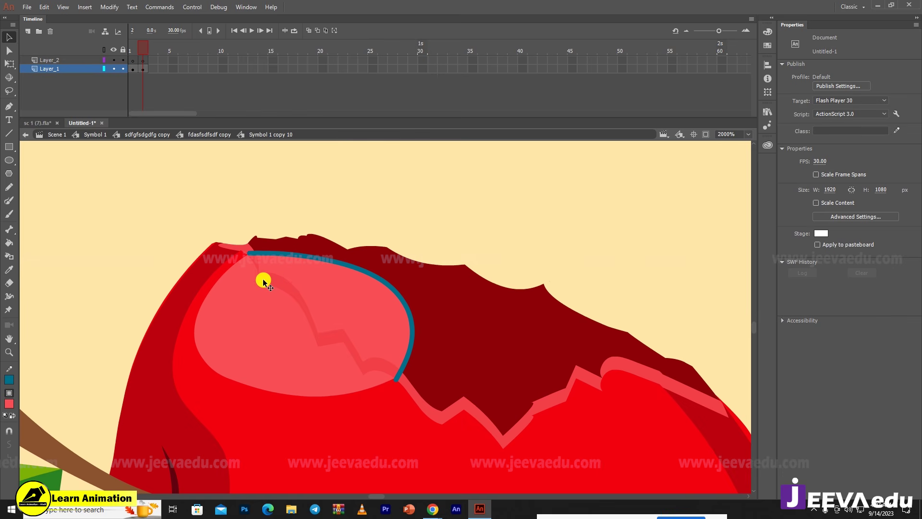
- Recolor the highlight section inside the bite with the paler pink #F7898F by lowering its saturation to 45%
{"action": "left_click", "coordinate": [290, 272]}
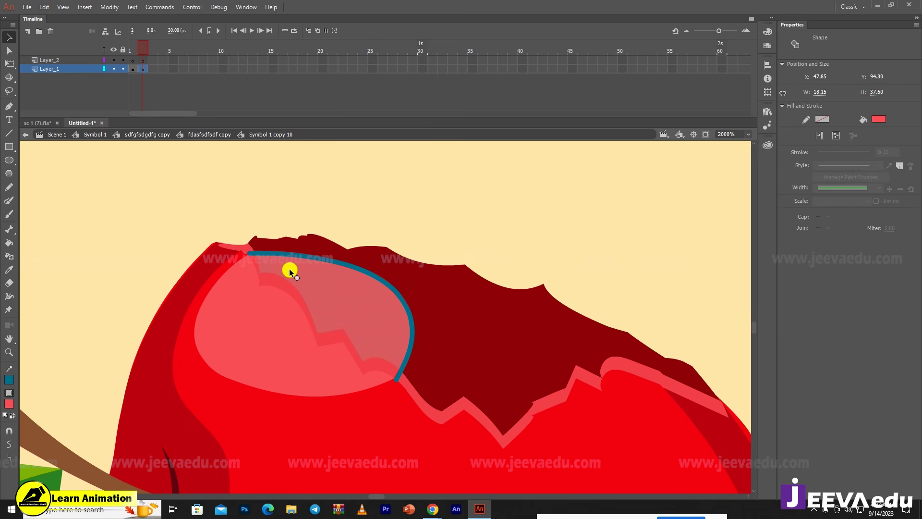
{"action": "key", "text": "k"}
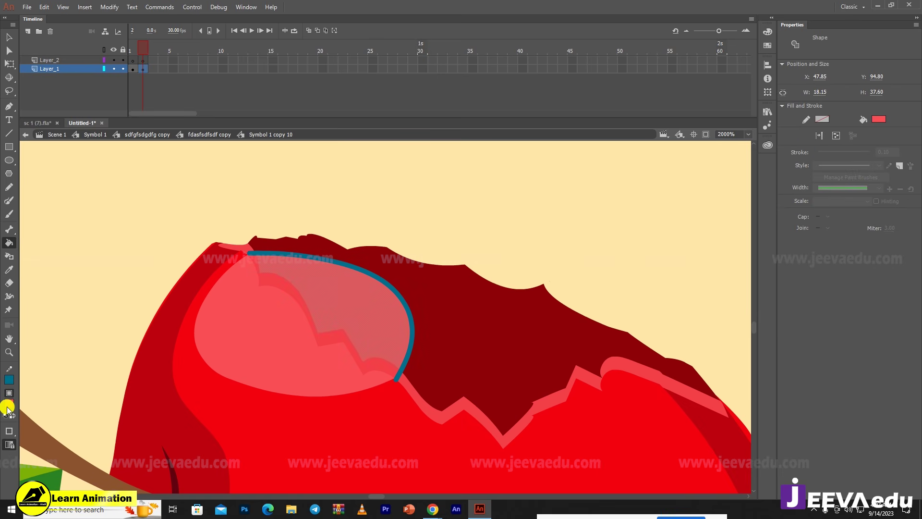
{"action": "left_click", "coordinate": [9, 403]}
{"action": "left_click", "coordinate": [179, 289]}
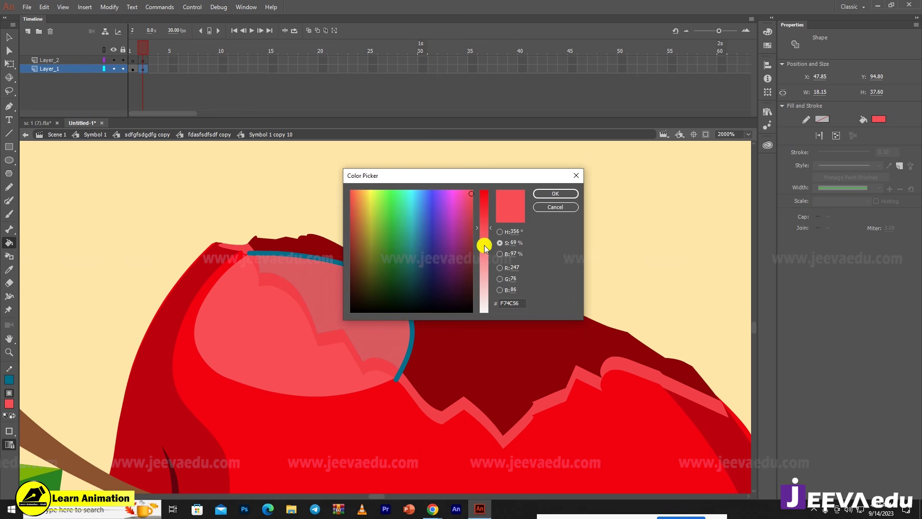
{"action": "left_click_drag", "start_coordinate": [486, 231], "coordinate": [488, 257]}
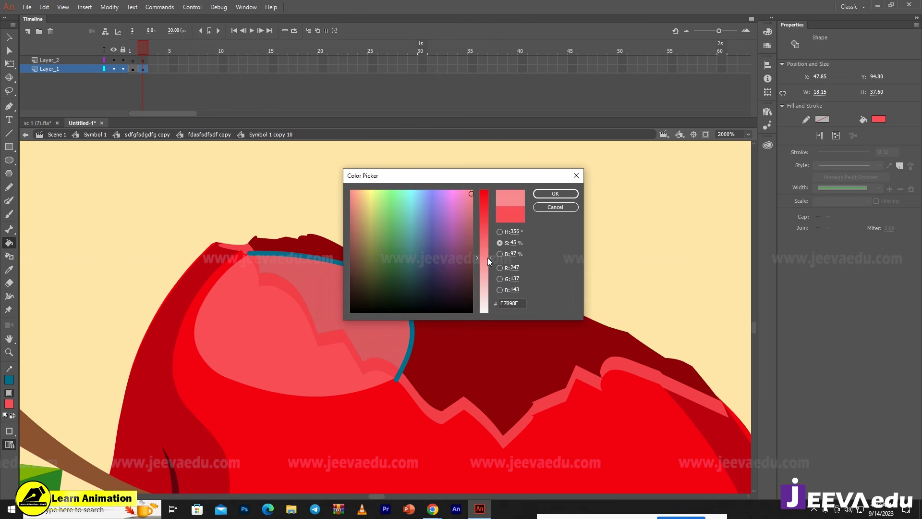
{"action": "left_click", "coordinate": [545, 193]}
- Delete the teal guide line around the highlight section inside the bite
{"action": "key", "text": "v"}
{"action": "left_click", "coordinate": [482, 189]}
{"action": "double_click", "coordinate": [412, 319]}
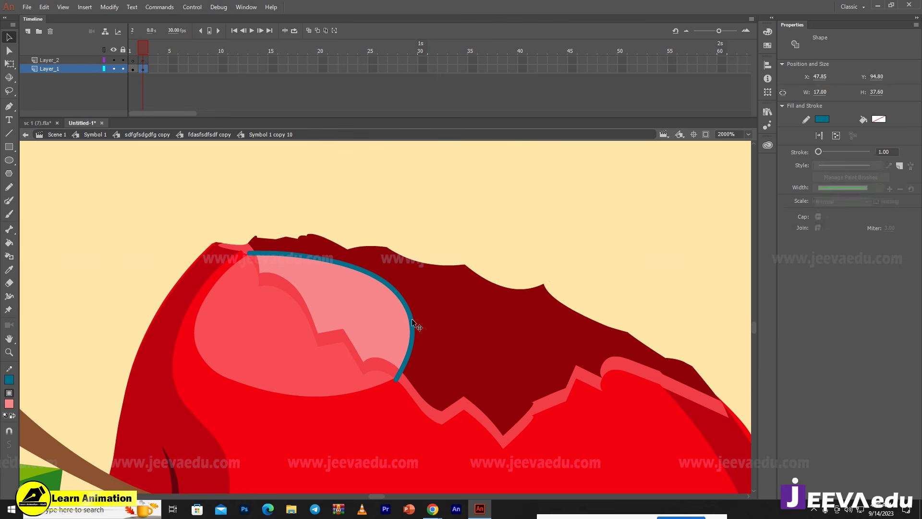
{"action": "key", "text": "Delete"}
{"action": "key", "text": "z"}
{"action": "left_click", "coordinate": [445, 366], "text": "alt"}
{"action": "left_click", "coordinate": [449, 370], "text": "alt"}
{"action": "left_click", "coordinate": [355, 299]}
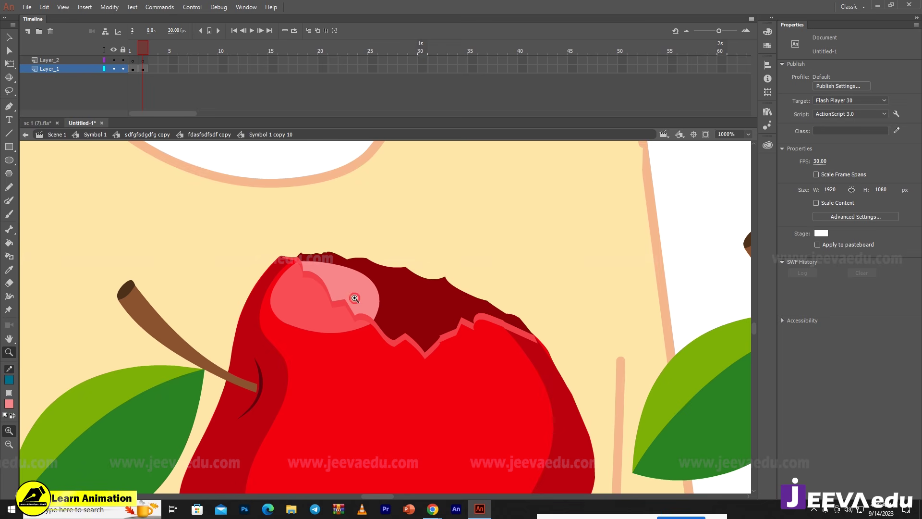
- Recolor the bite's highlight section with the sampled dark bite red, lightened to the muted red #DB454E
{"action": "key", "text": "v"}
{"action": "key", "text": "i"}
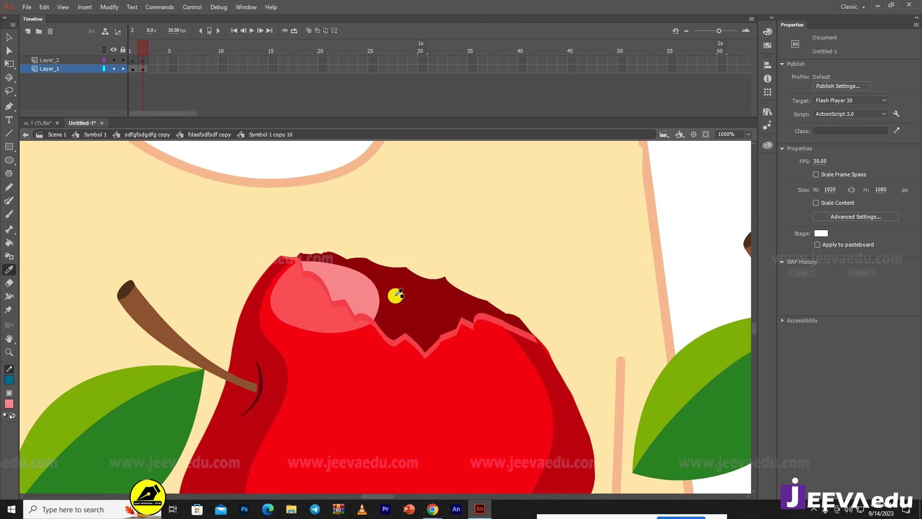
{"action": "key", "text": "v"}
{"action": "left_click", "coordinate": [376, 301]}
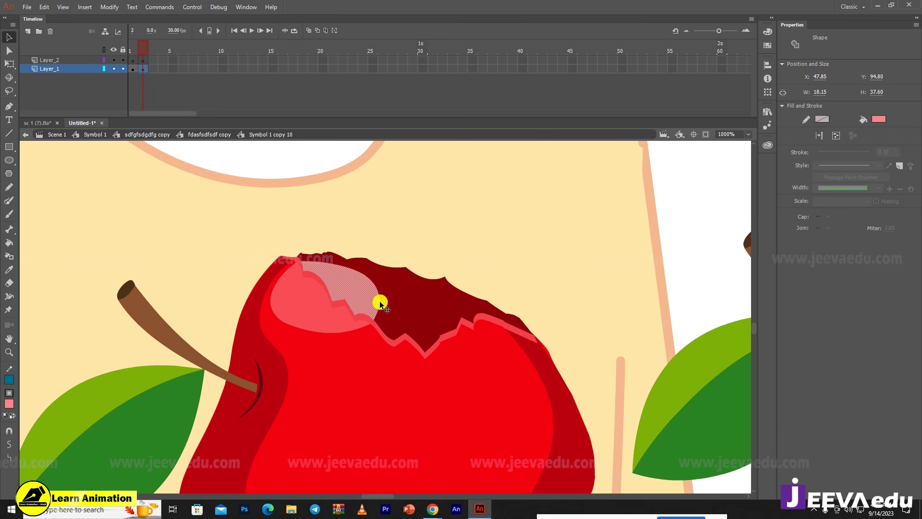
{"action": "key", "text": "i"}
{"action": "left_click", "coordinate": [412, 303]}
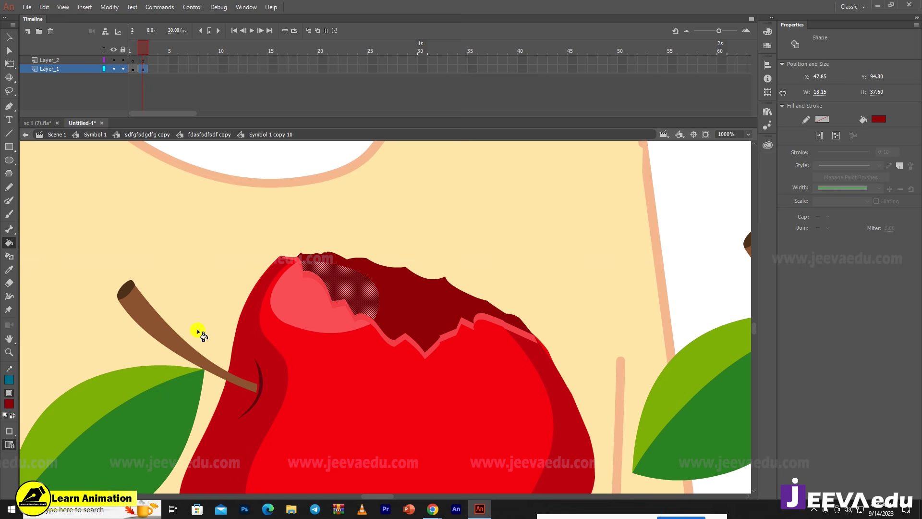
{"action": "left_click", "coordinate": [9, 403]}
{"action": "left_click", "coordinate": [179, 289]}
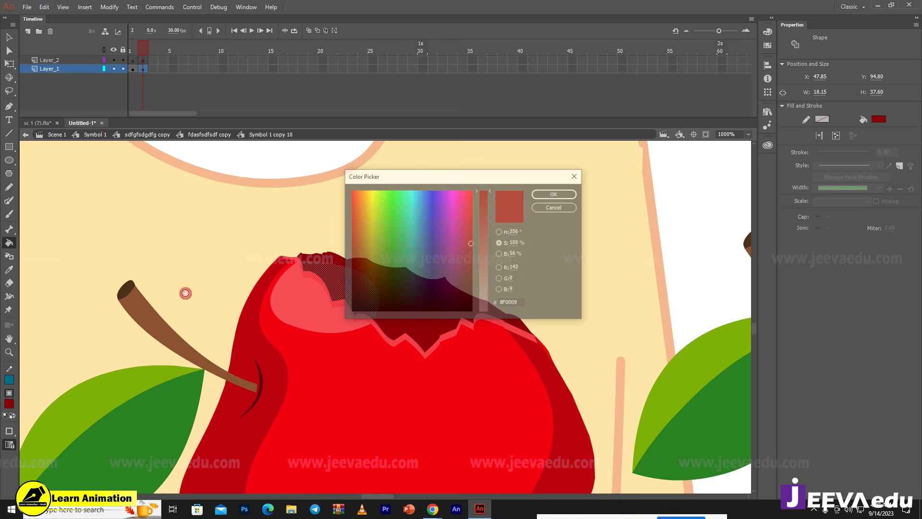
{"action": "left_click", "coordinate": [499, 232]}
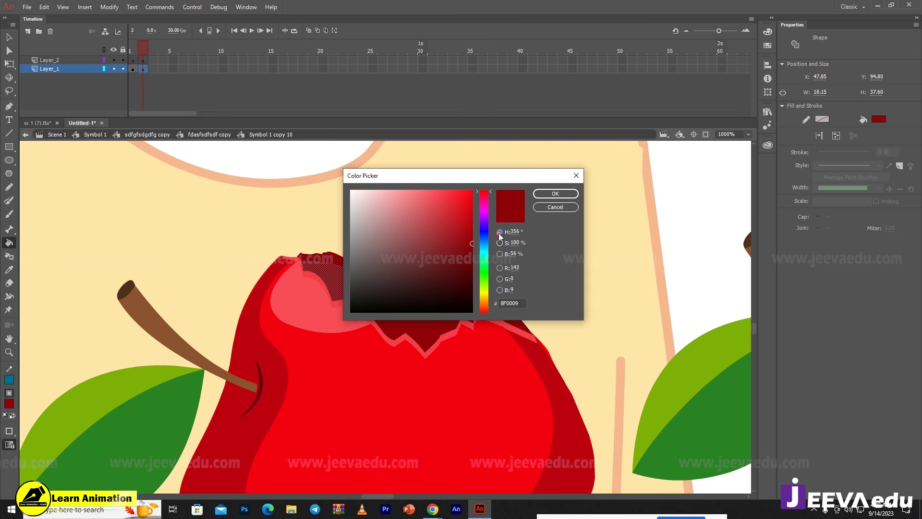
{"action": "left_click_drag", "start_coordinate": [452, 228], "coordinate": [441, 213]}
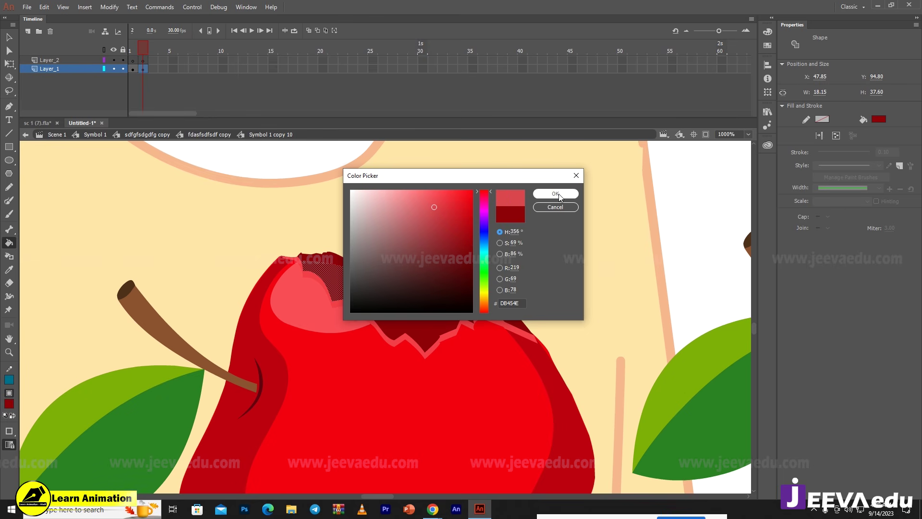
{"action": "left_click", "coordinate": [553, 192]}
{"action": "key", "text": "v"}
{"action": "left_click", "coordinate": [478, 194]}
- Recolor the bite's highlight section with a lighter, less saturated pink of the same hue
{"action": "left_click_drag", "start_coordinate": [457, 346], "coordinate": [439, 340]}
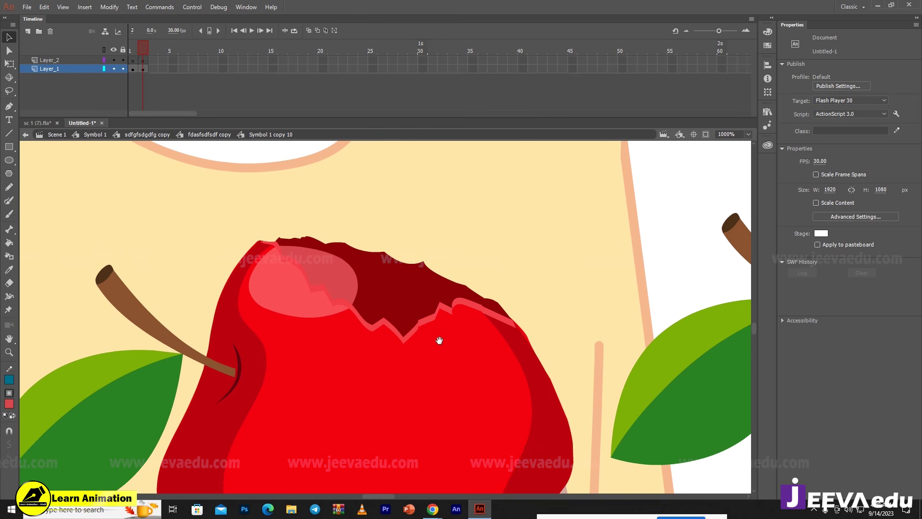
{"action": "left_click", "coordinate": [335, 282]}
{"action": "left_click", "coordinate": [9, 403]}
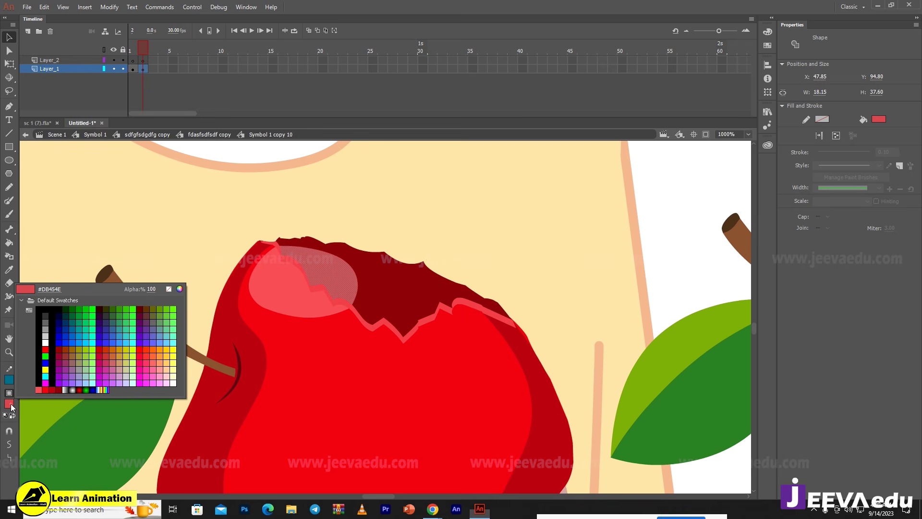
{"action": "left_click", "coordinate": [180, 288]}
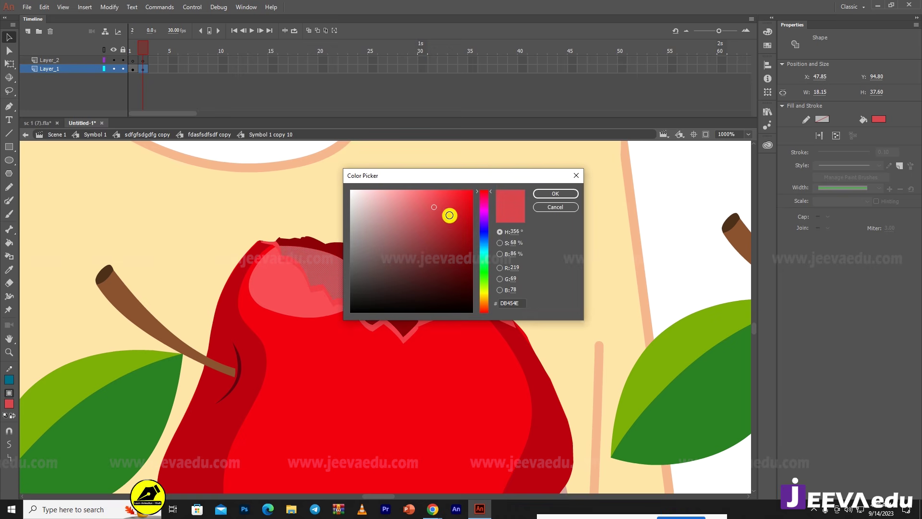
{"action": "left_click", "coordinate": [415, 196]}
{"action": "left_click", "coordinate": [554, 194]}
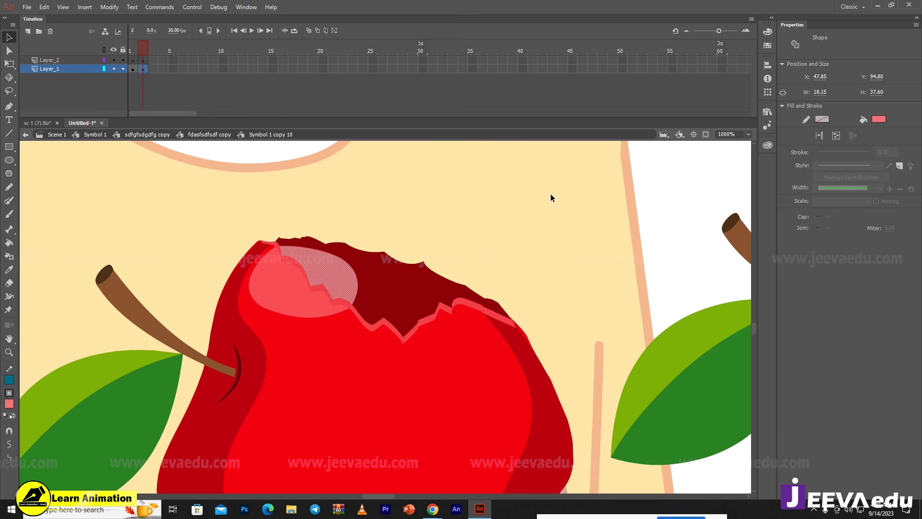
{"action": "left_click", "coordinate": [439, 205]}
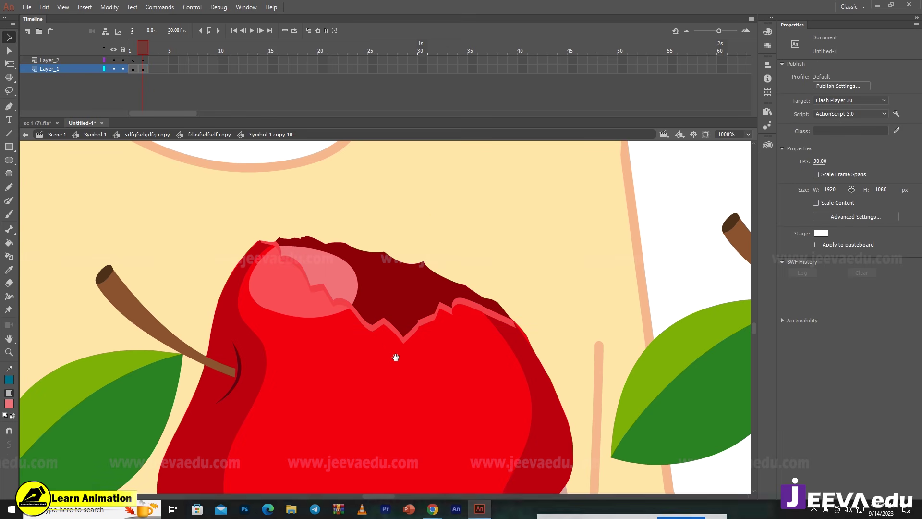
- Reshape the curved outer edge of the highlight section inside the bite so that its upper part dents inward
{"action": "left_click", "coordinate": [353, 284]}
{"action": "left_click", "coordinate": [360, 281]}
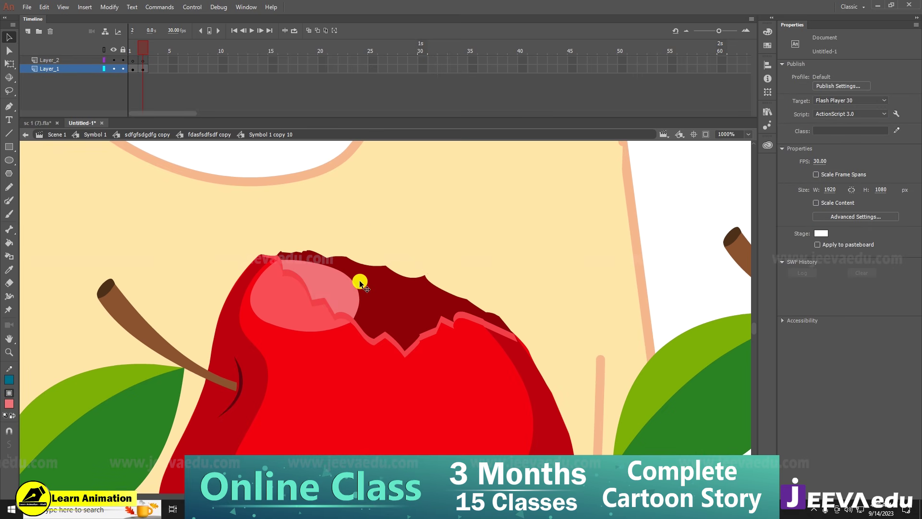
{"action": "left_click", "coordinate": [331, 269]}
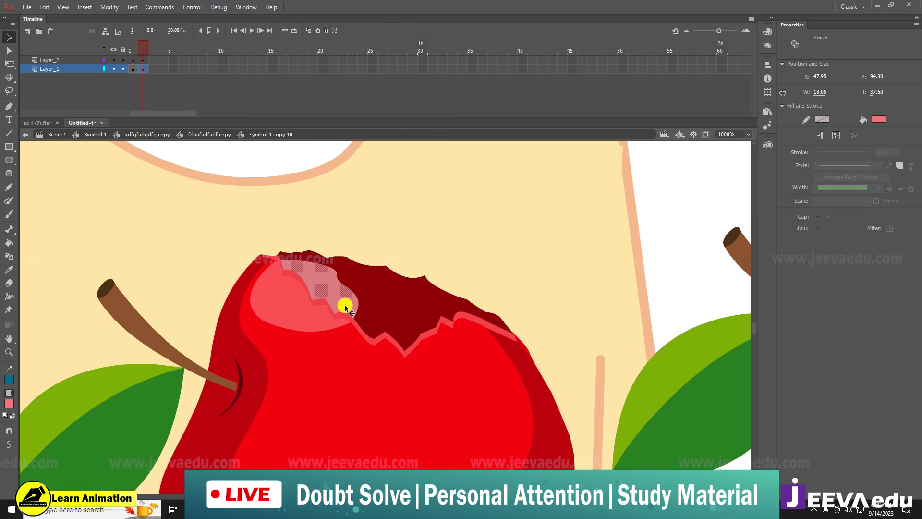
{"action": "left_click", "coordinate": [371, 209]}
{"action": "left_click_drag", "start_coordinate": [452, 324], "coordinate": [475, 316]}
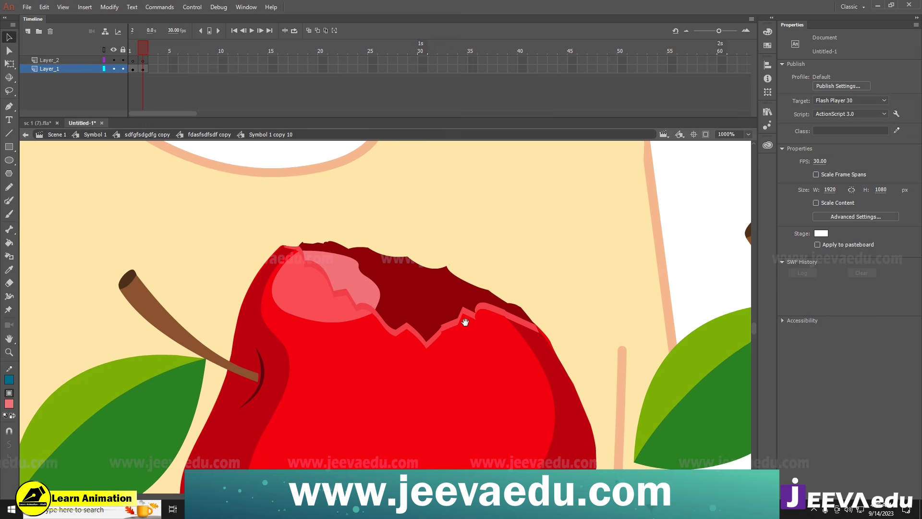
- Fill the bite's reshaped highlight section with the pink sampled from the highlight on the apple's skin
{"action": "key", "text": "z"}
{"action": "left_click", "coordinate": [435, 333], "text": "alt"}
{"action": "left_click", "coordinate": [410, 350], "text": "alt"}
{"action": "left_click", "coordinate": [364, 310]}
{"action": "left_click", "coordinate": [378, 275]}
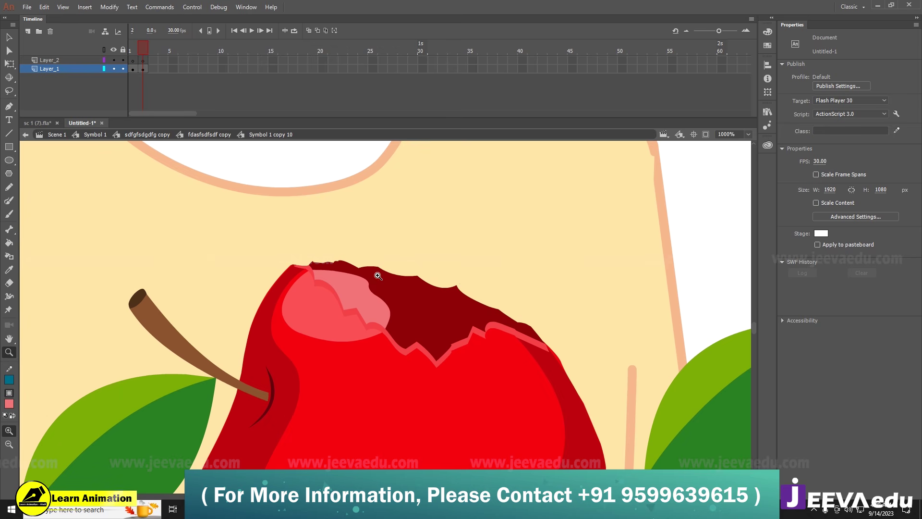
{"action": "key", "text": "v"}
{"action": "key", "text": "i"}
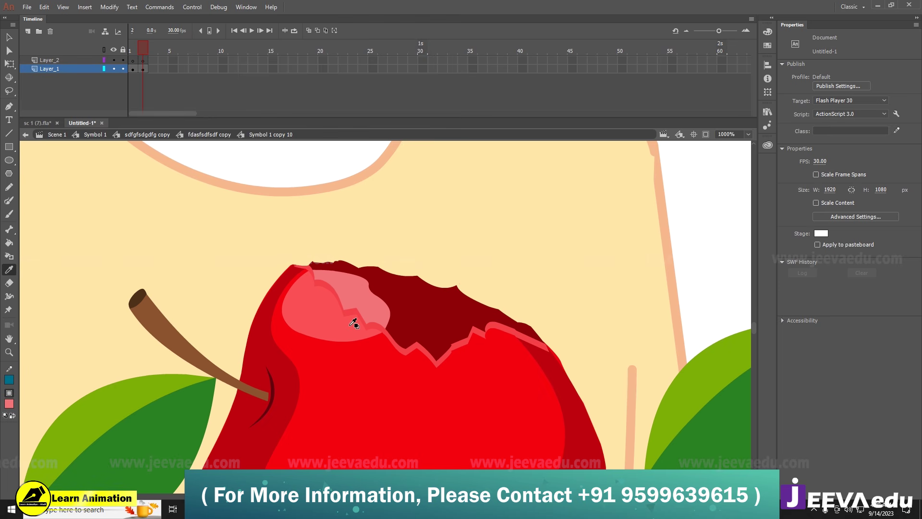
{"action": "left_click", "coordinate": [365, 324]}
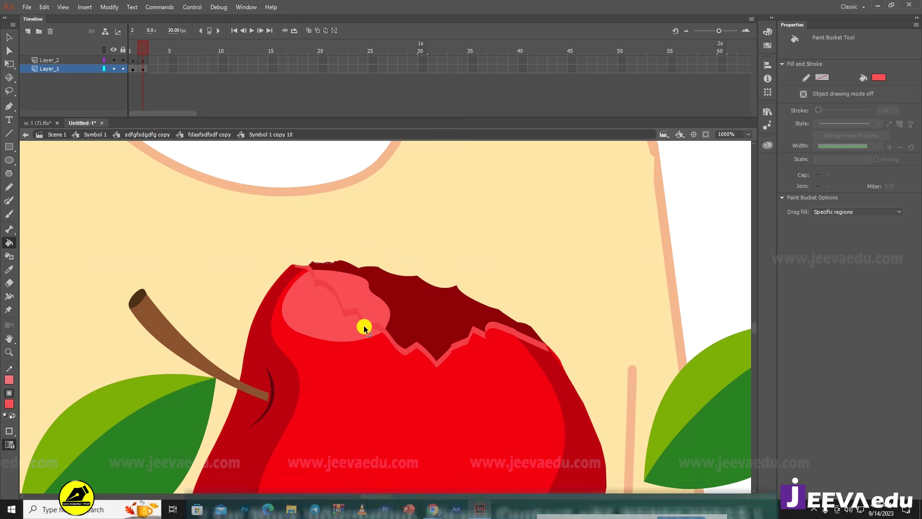
{"action": "key", "text": "v"}
- Compare the apple in frames 1 and 2, and draw a small grouped pink circle about 8.6 by 8.75 px above the bitten apple
{"action": "left_click_drag", "start_coordinate": [440, 359], "coordinate": [429, 346]}
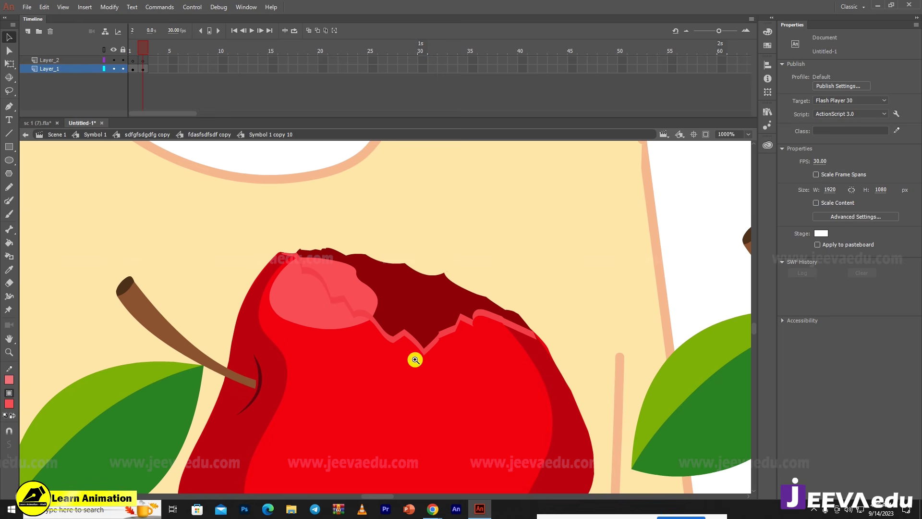
{"action": "left_click", "coordinate": [415, 360], "text": "alt"}
{"action": "left_click", "coordinate": [133, 49]}
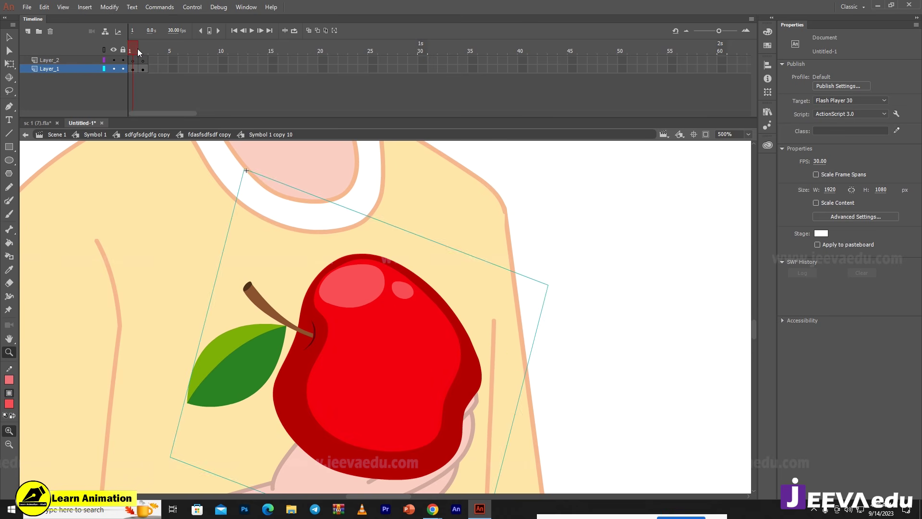
{"action": "left_click", "coordinate": [144, 49]}
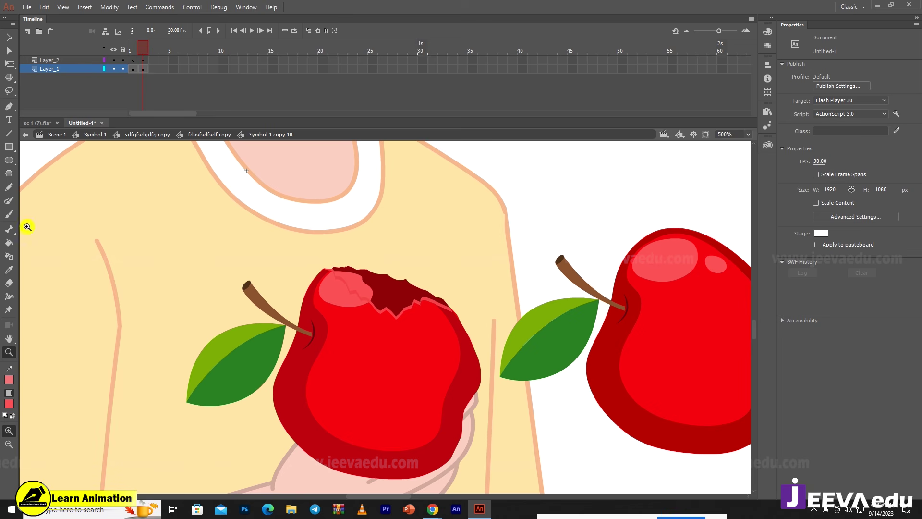
{"action": "left_click", "coordinate": [9, 160]}
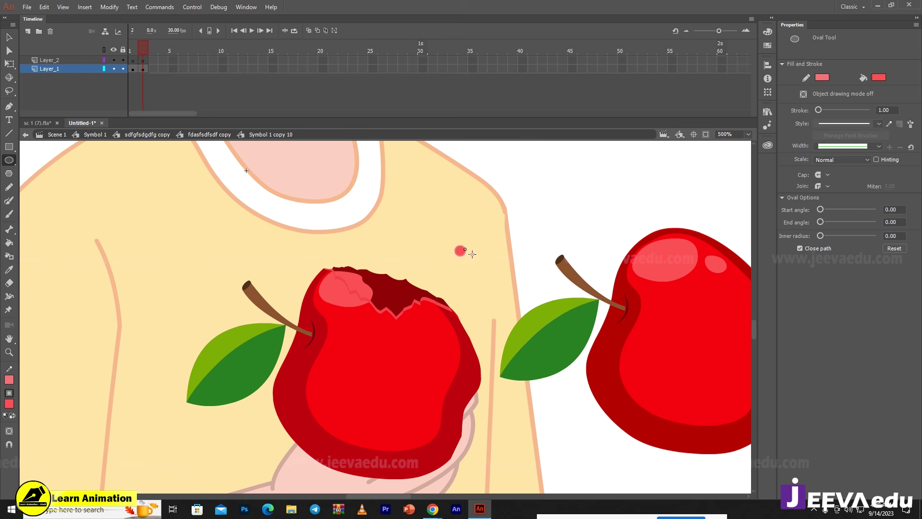
{"action": "key", "text": "v"}
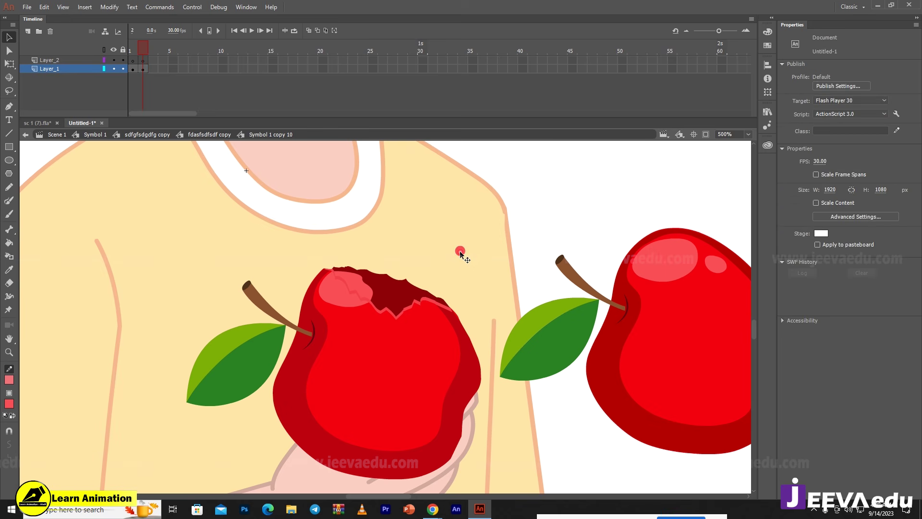
{"action": "left_click_drag", "start_coordinate": [460, 251], "coordinate": [402, 296]}
{"action": "key", "text": "w"}
{"action": "key", "text": "ctrl+z"}
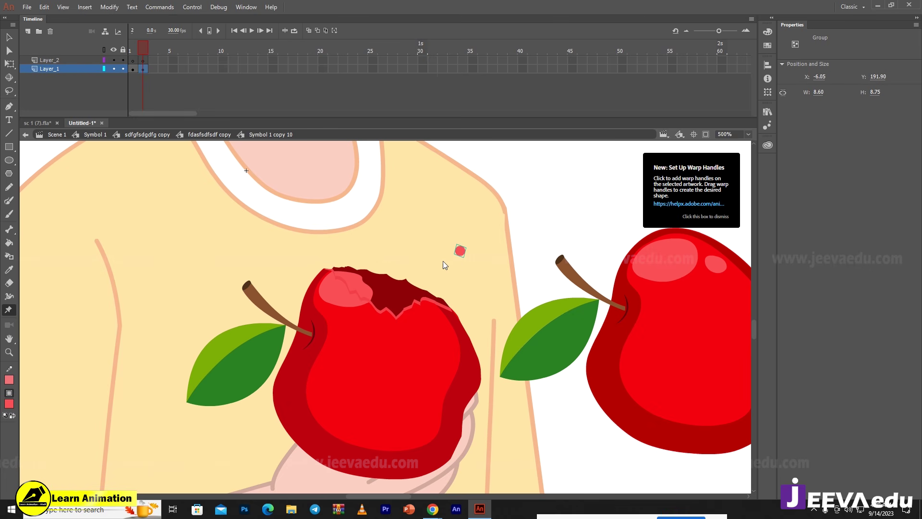
- Place the pink circle in the dark bite area and add a larger, tilted pink oval beside it
{"action": "key", "text": "z"}
{"action": "left_click", "coordinate": [436, 273]}
{"action": "left_click_drag", "start_coordinate": [366, 360], "coordinate": [490, 302]}
{"action": "key", "text": "v"}
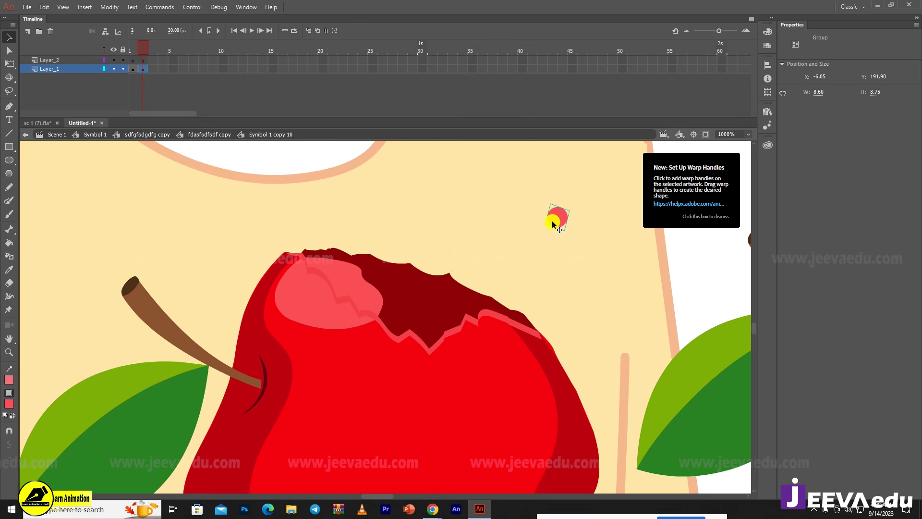
{"action": "left_click_drag", "start_coordinate": [553, 221], "coordinate": [443, 292]}
{"action": "key", "text": "q"}
{"action": "left_click", "coordinate": [469, 236]}
{"action": "key", "text": "z"}
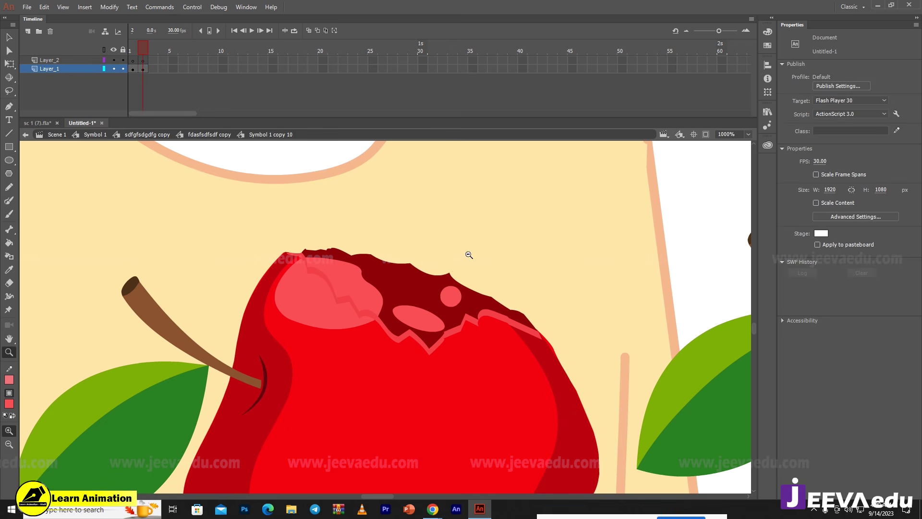
- Examine the bite's small highlights zoomed out against the boy's body and closer on the apple
{"action": "left_click", "coordinate": [469, 255], "text": "alt"}
{"action": "mouse_move", "coordinate": [145, 51]}
{"action": "left_mouse_down"}
{"action": "mouse_move", "coordinate": [129, 49]}
{"action": "mouse_move", "coordinate": [151, 52]}
{"action": "left_mouse_up"}
{"action": "left_click", "coordinate": [354, 340], "text": "alt"}
{"action": "left_click", "coordinate": [377, 347], "text": "alt"}
{"action": "left_click", "coordinate": [411, 313]}
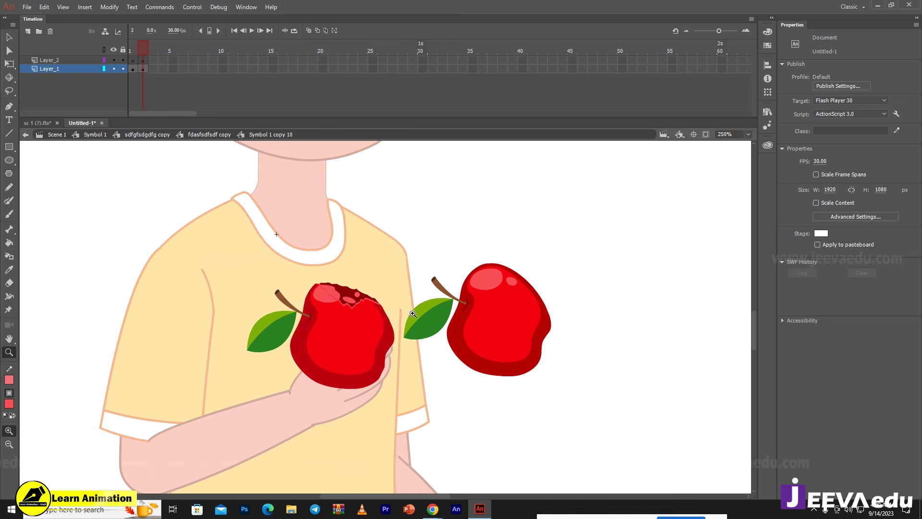
{"action": "key", "text": "v"}
{"action": "left_click", "coordinate": [357, 306]}
{"action": "key", "text": "z"}
{"action": "left_click", "coordinate": [358, 304]}
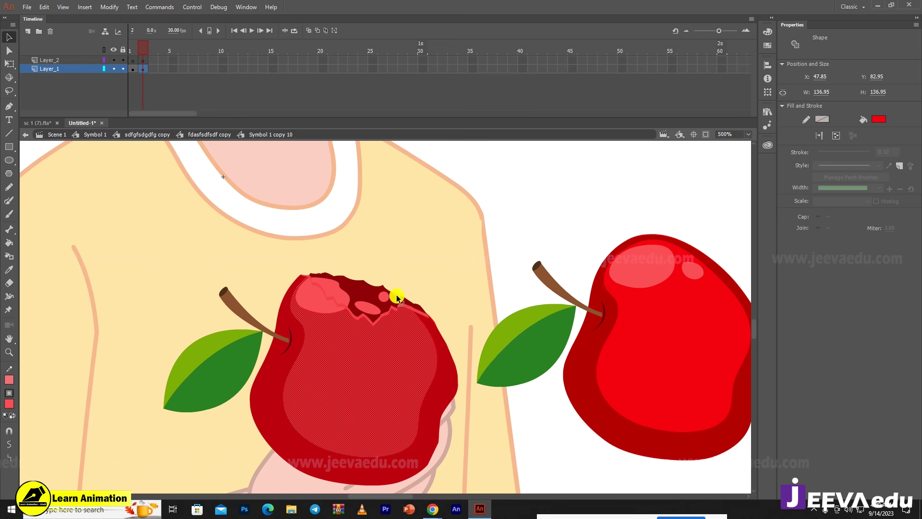
- Stretch the small pink circle in the bite into a tilted oval about 7.75 by 12.8 px
{"action": "left_click", "coordinate": [387, 299]}
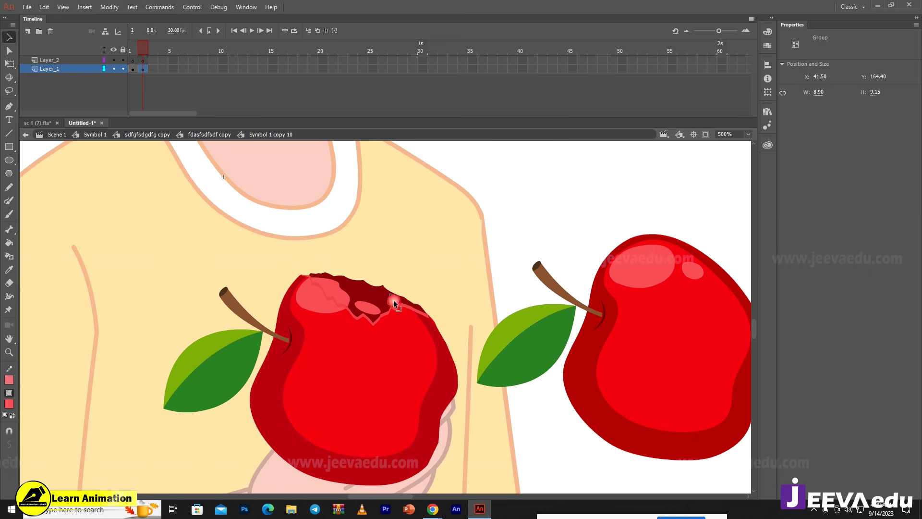
{"action": "key", "text": "z"}
{"action": "left_click", "coordinate": [390, 304]}
{"action": "left_click", "coordinate": [391, 304]}
{"action": "key", "text": "q"}
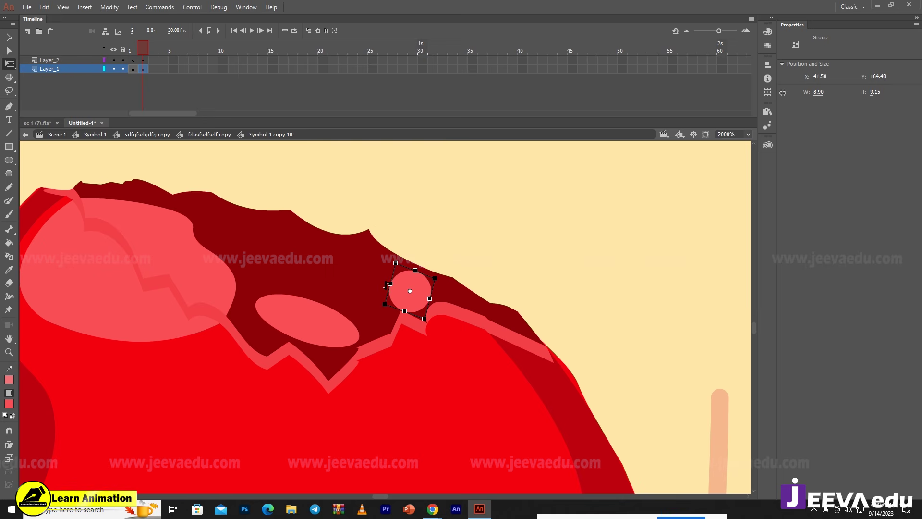
{"action": "left_click_drag", "start_coordinate": [386, 284], "coordinate": [407, 273]}
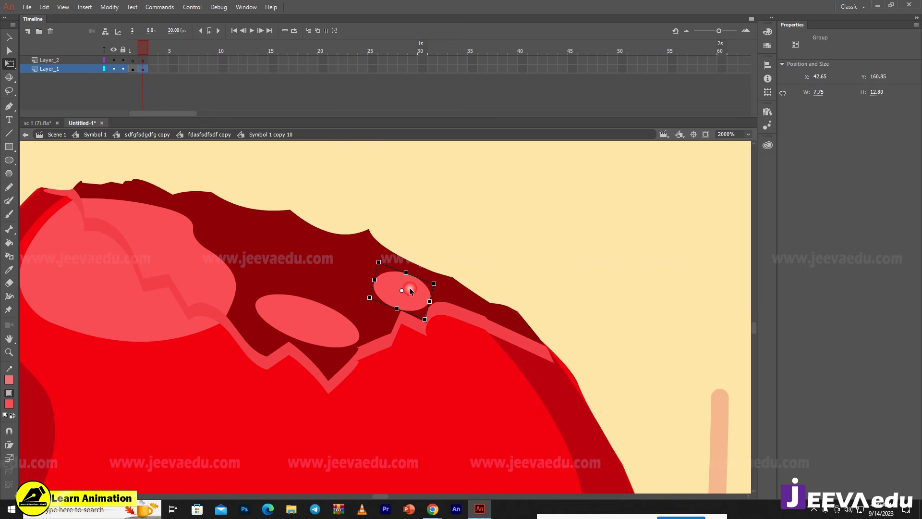
- Convert the small oval to the graphic symbol Symbol 2 and set its alpha to 30%
{"action": "key", "text": "F8"}
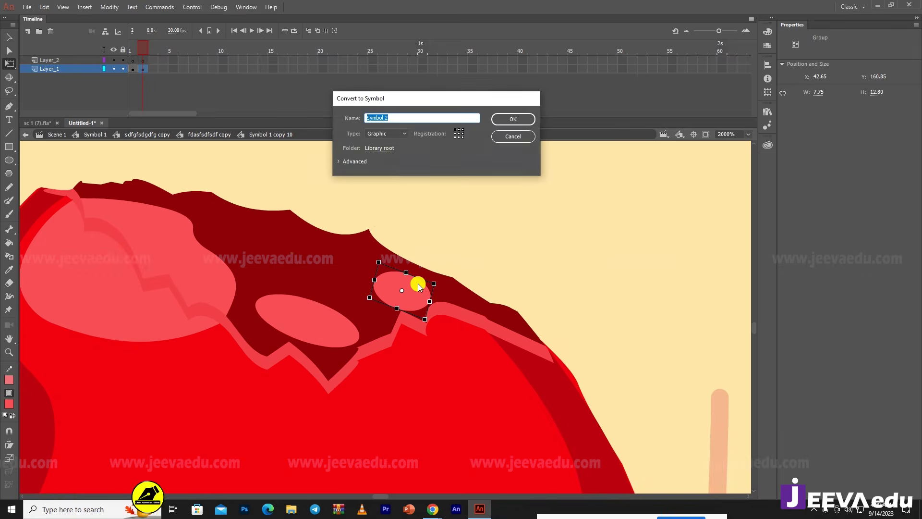
{"action": "key", "text": "Return"}
{"action": "left_click", "coordinate": [846, 55]}
{"action": "left_click", "coordinate": [846, 54]}
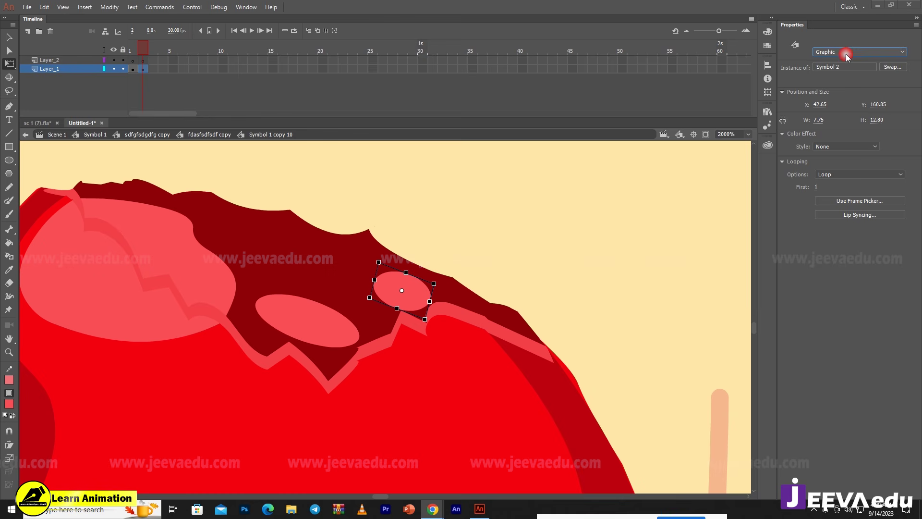
{"action": "left_click", "coordinate": [846, 145]}
{"action": "left_click", "coordinate": [837, 198]}
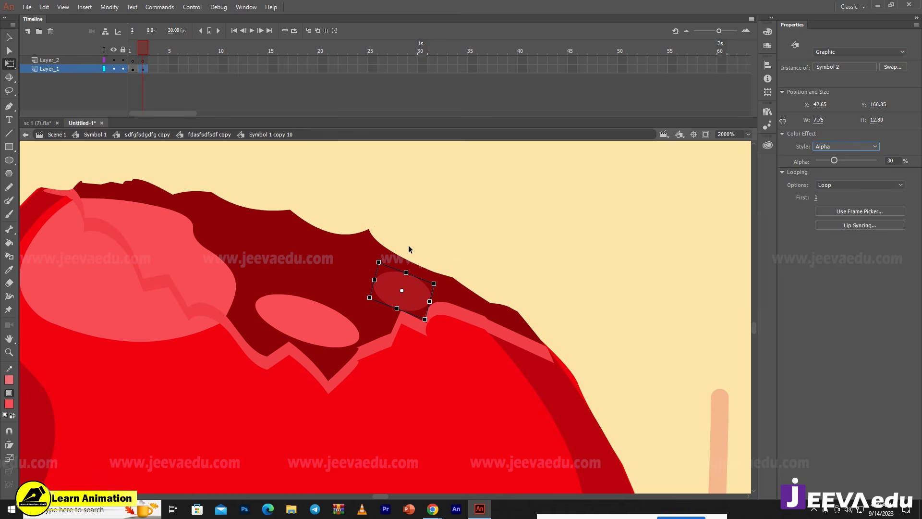
{"action": "left_click", "coordinate": [408, 249]}
- Replace the larger opaque pink oval in the bite with an enlarged copy of the faded oval
{"action": "left_click", "coordinate": [312, 319]}
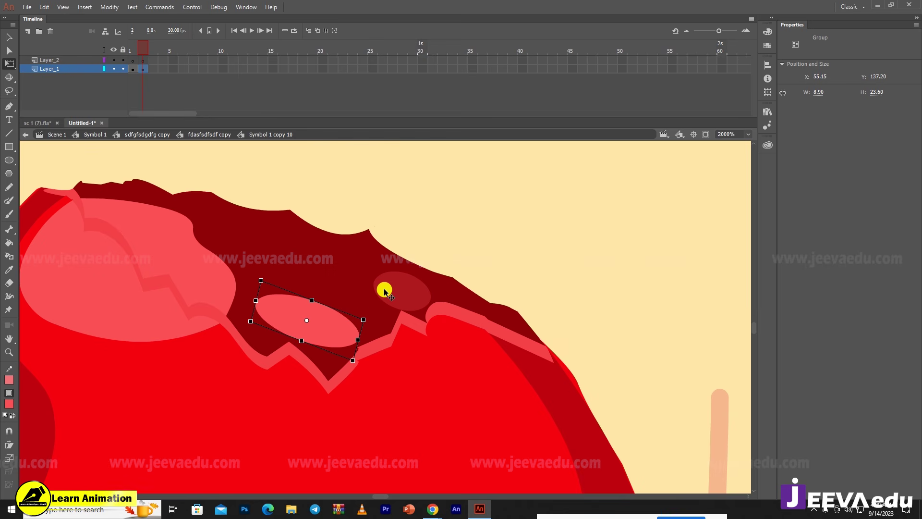
{"action": "key", "text": "Delete"}
{"action": "left_click", "coordinate": [407, 296]}
{"action": "left_click_drag", "start_coordinate": [407, 299], "coordinate": [398, 321]}
{"action": "left_click", "coordinate": [346, 308]}
{"action": "left_click", "coordinate": [330, 295]}
- Group the large pink highlight section inside the bite and convert it to the graphic symbol Symbol 3
{"action": "key", "text": "v"}
{"action": "left_click", "coordinate": [273, 297]}
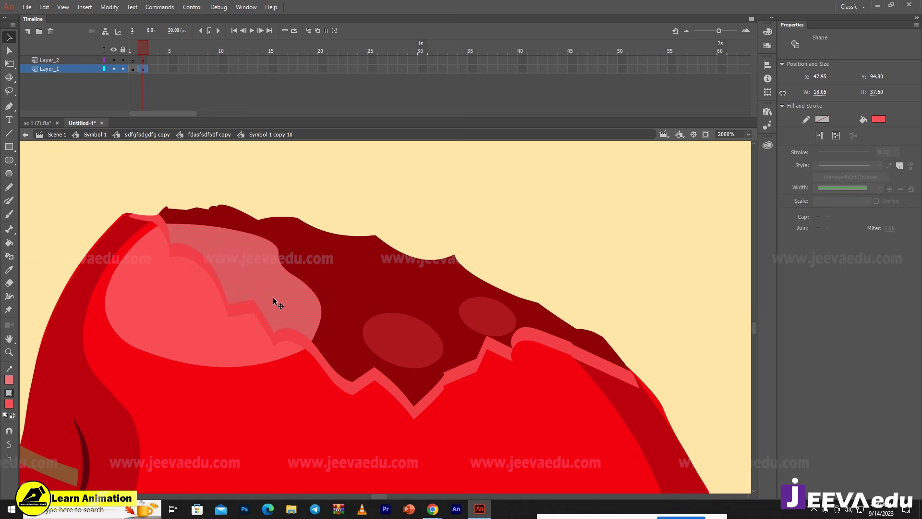
{"action": "key", "text": "ctrl+g"}
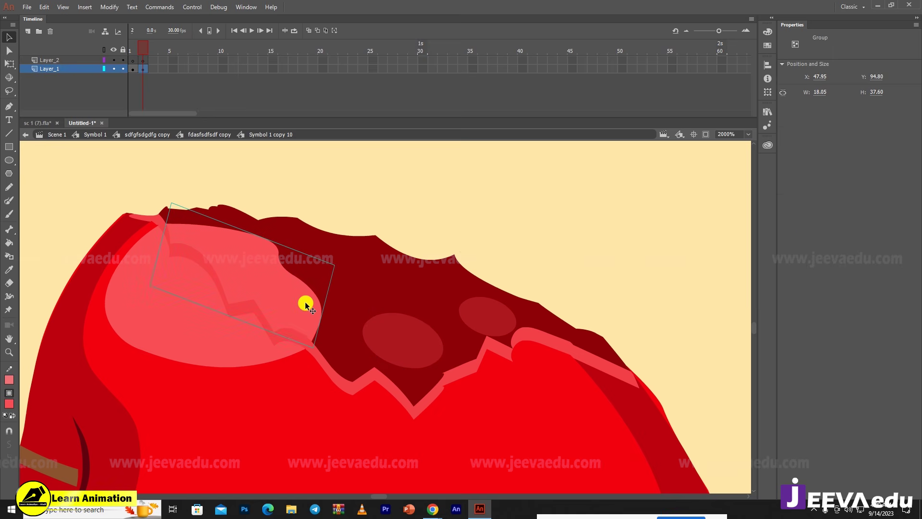
{"action": "key", "text": "F8"}
{"action": "key", "text": "Return"}
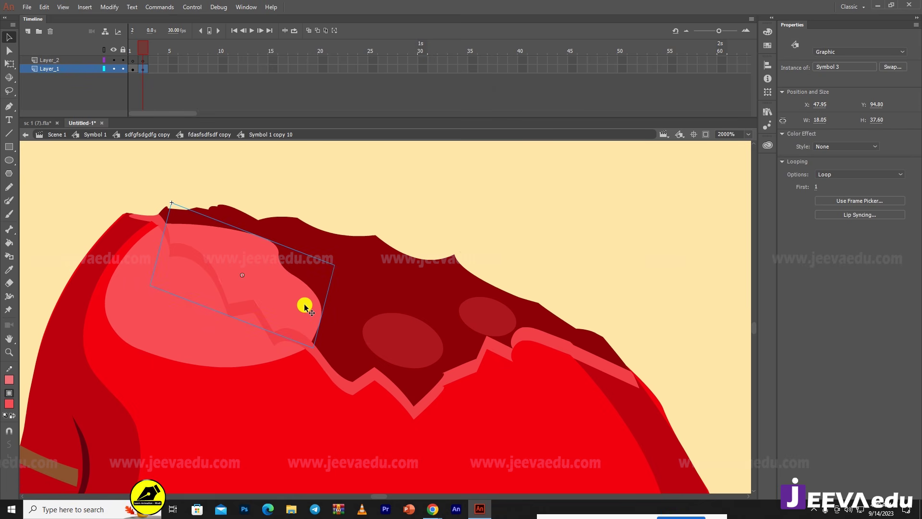
{"action": "left_click", "coordinate": [335, 286]}
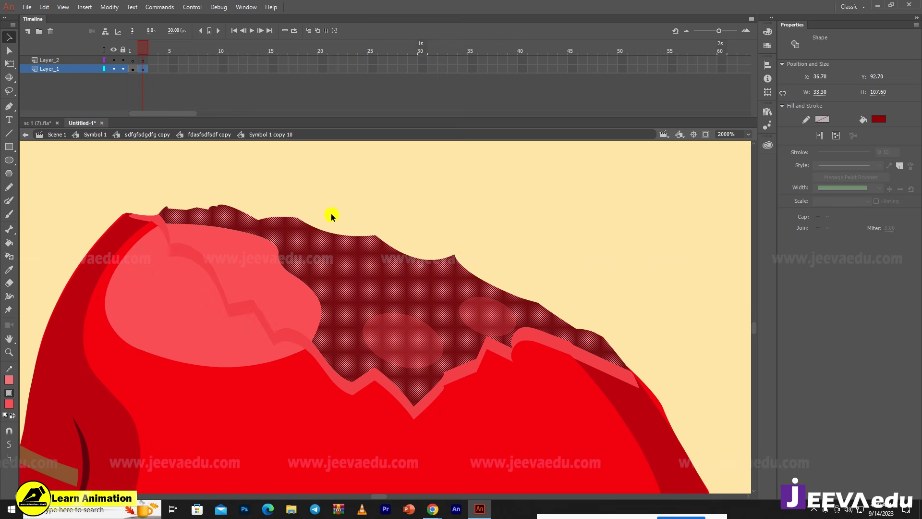
{"action": "left_click", "coordinate": [328, 182]}
- Cut the Symbol 3 highlight, fill the gap beneath with the bite's dark red, and paste the highlight back in place
{"action": "left_click", "coordinate": [255, 276]}
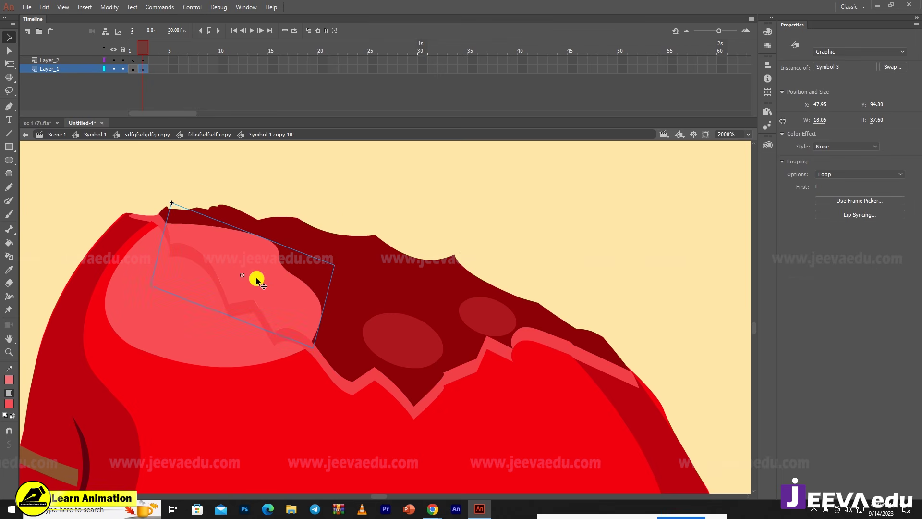
{"action": "key", "text": "Delete"}
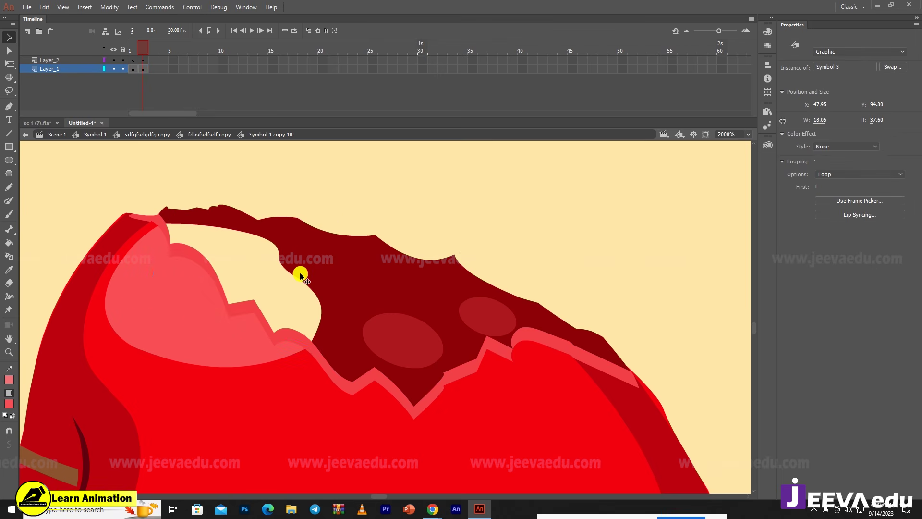
{"action": "key", "text": "i"}
{"action": "left_click", "coordinate": [350, 307]}
{"action": "left_click", "coordinate": [296, 291]}
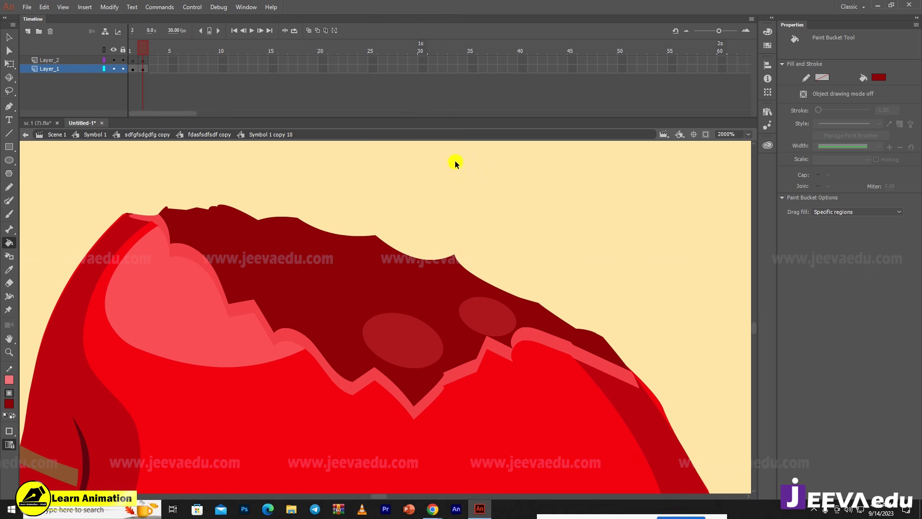
{"action": "key", "text": "v"}
{"action": "right_click", "coordinate": [486, 191]}
{"action": "left_click", "coordinate": [511, 231]}
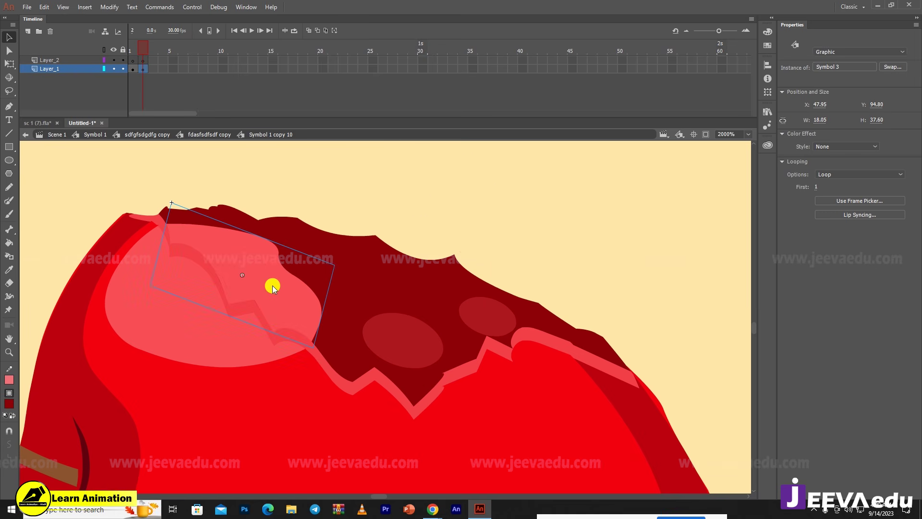
- Set the alpha of the Symbol 3 highlight inside the bite to 30%
{"action": "left_click", "coordinate": [819, 146]}
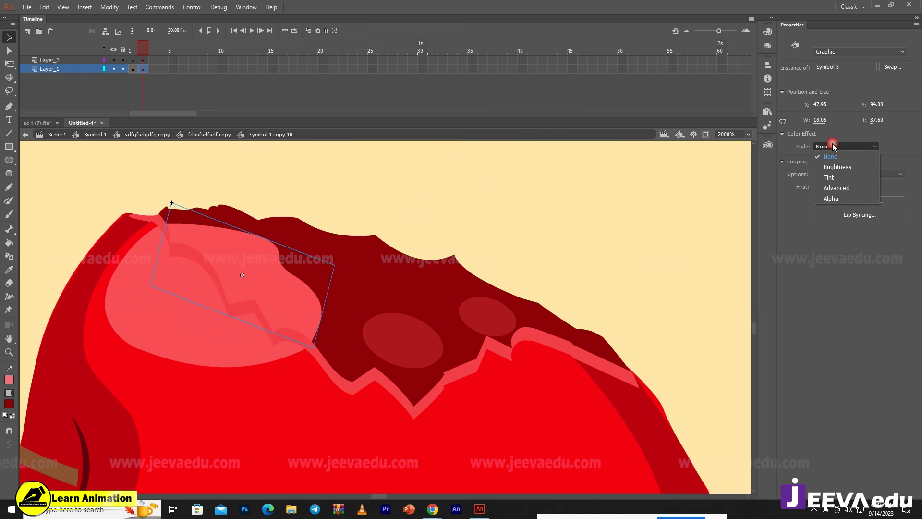
{"action": "left_click", "coordinate": [832, 197]}
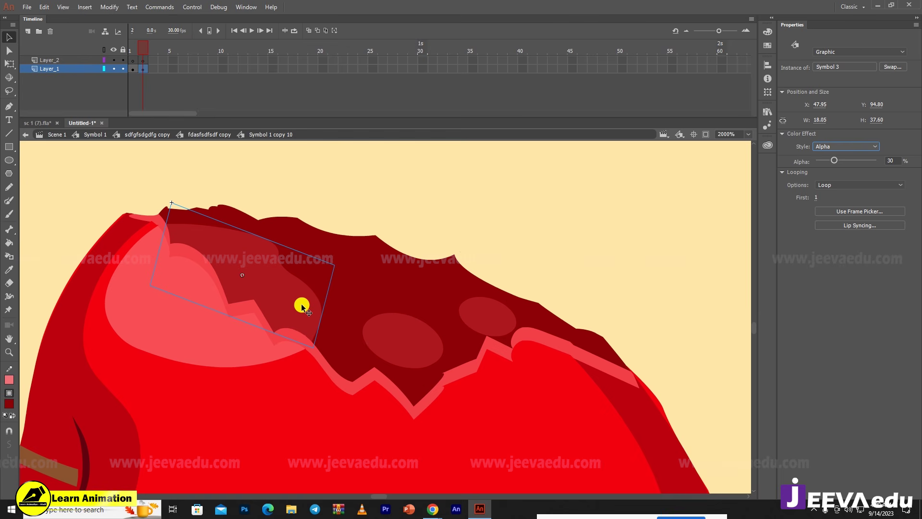
{"action": "left_click", "coordinate": [394, 163]}
- Delete the spare whole apple with its stem and leaf beside the bitten apple
{"action": "key", "text": "z"}
{"action": "left_click", "coordinate": [384, 302], "text": "alt"}
{"action": "left_click", "coordinate": [394, 336], "text": "alt"}
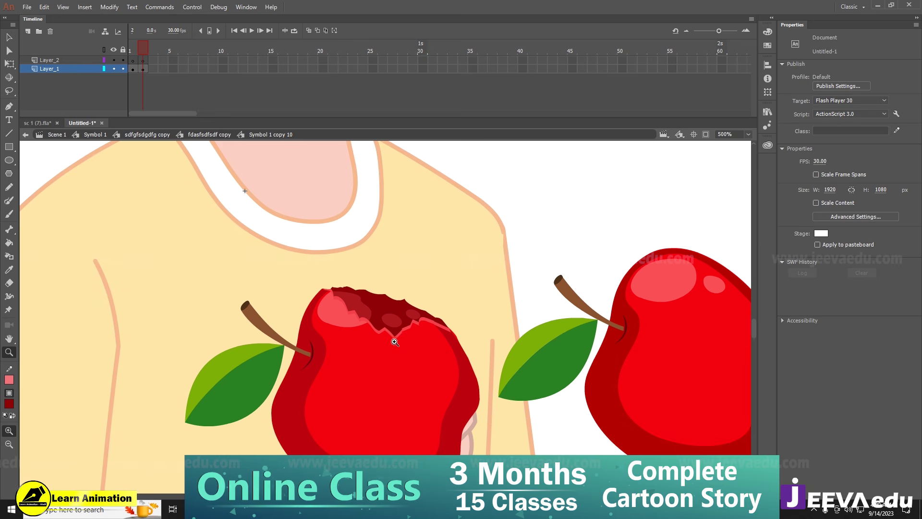
{"action": "left_click", "coordinate": [396, 333], "text": "alt"}
{"action": "left_click", "coordinate": [394, 341]}
{"action": "left_click_drag", "start_coordinate": [391, 343], "coordinate": [329, 354]}
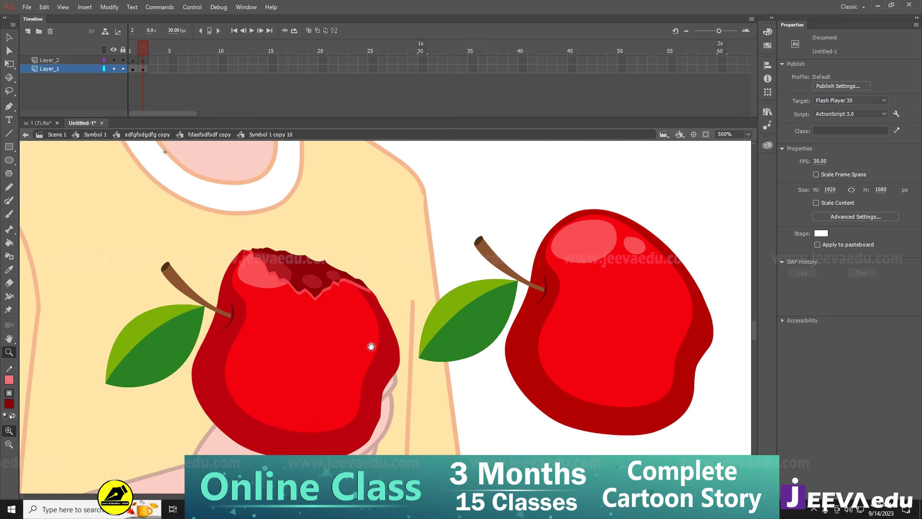
{"action": "key", "text": "v"}
{"action": "left_click_drag", "start_coordinate": [461, 180], "coordinate": [639, 422]}
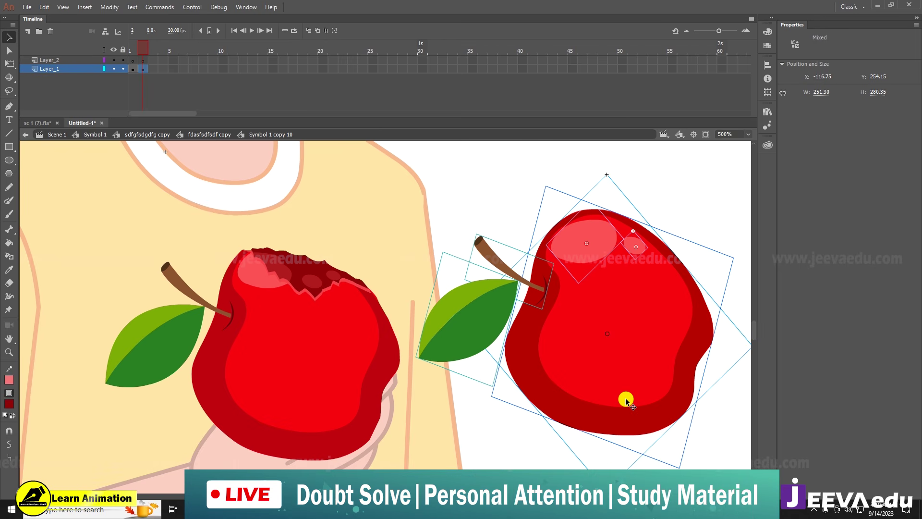
{"action": "key", "text": "Delete"}
- Compare the whole apple in frame 1 with the bitten apple in frame 2, and delete Layer_2
{"action": "left_click_drag", "start_coordinate": [136, 50], "coordinate": [142, 57]}
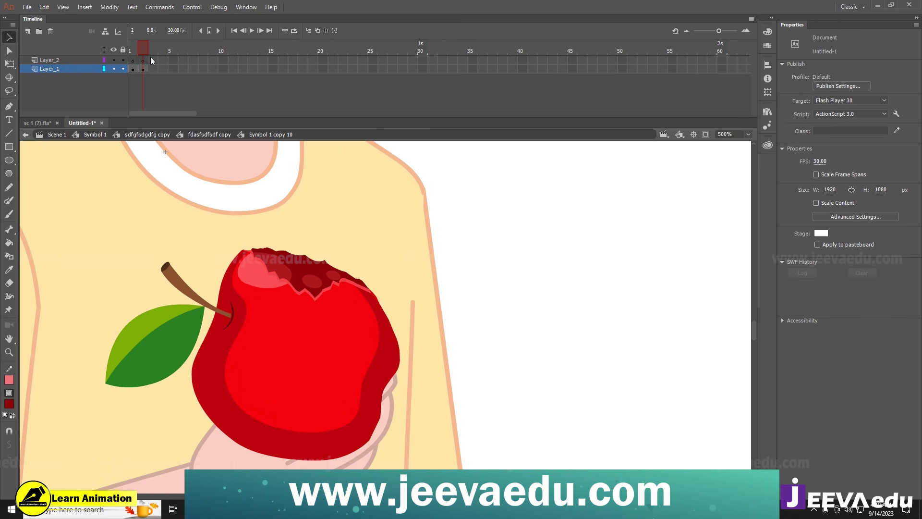
{"action": "key", "text": "z"}
{"action": "left_click", "coordinate": [408, 319], "text": "alt"}
{"action": "left_click", "coordinate": [408, 319], "text": "alt"}
{"action": "left_click", "coordinate": [362, 335]}
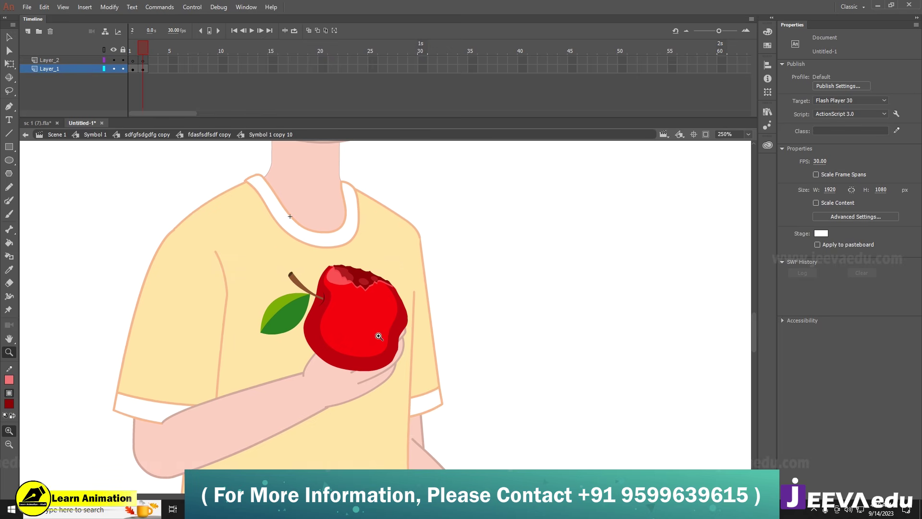
{"action": "left_click", "coordinate": [376, 304]}
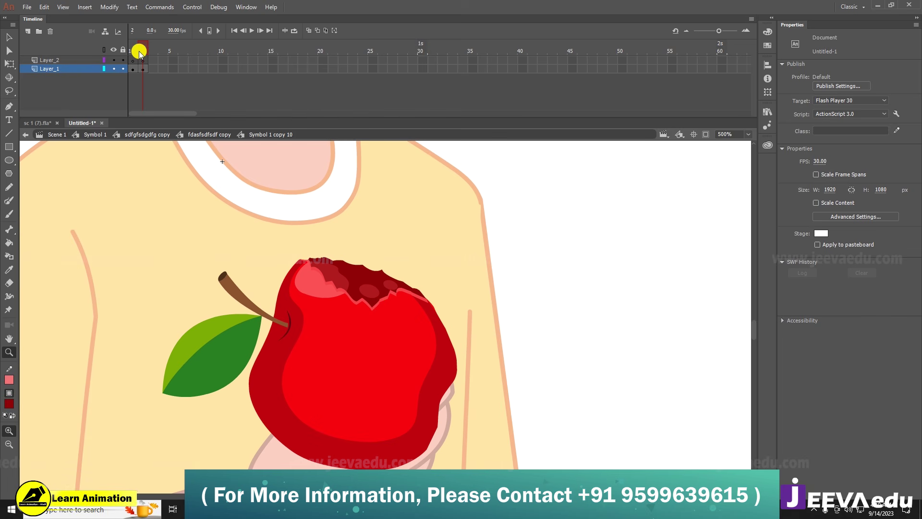
{"action": "mouse_move", "coordinate": [140, 51]}
{"action": "left_mouse_down"}
{"action": "mouse_move", "coordinate": [133, 59]}
{"action": "mouse_move", "coordinate": [146, 55]}
{"action": "left_mouse_up"}
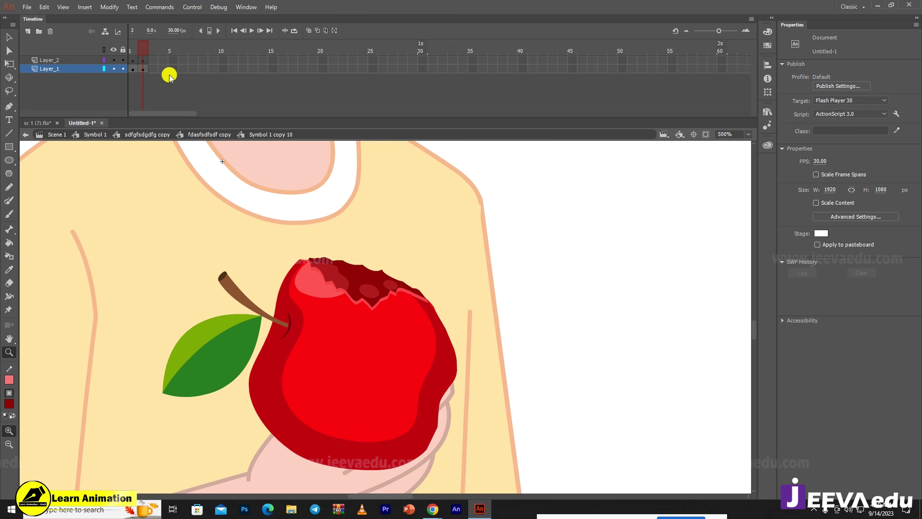
{"action": "left_click", "coordinate": [54, 61]}
{"action": "left_click", "coordinate": [50, 32]}
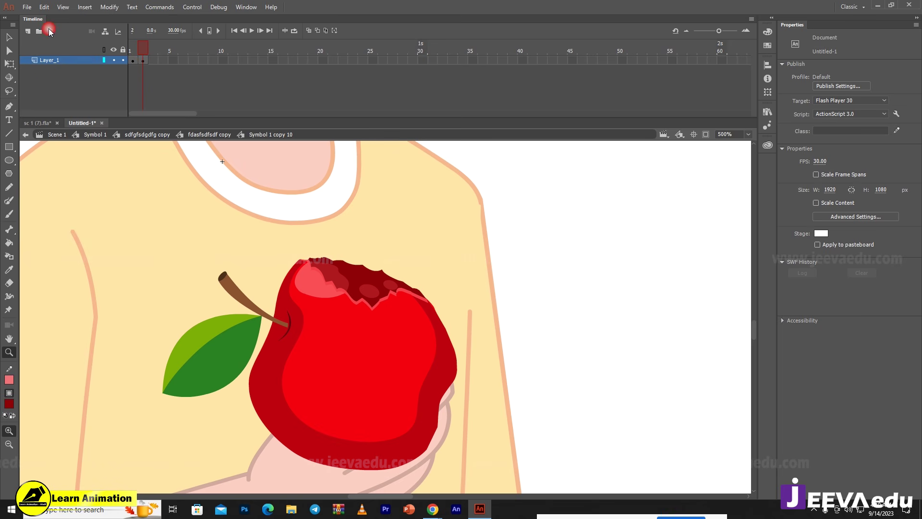
- Leave the apple, hand and arm symbols to return to Symbol 1 with the whole boy in view
{"action": "left_click", "coordinate": [431, 336], "text": "alt"}
{"action": "key", "text": "v"}
{"action": "double_click", "coordinate": [446, 349]}
{"action": "left_click", "coordinate": [380, 351]}
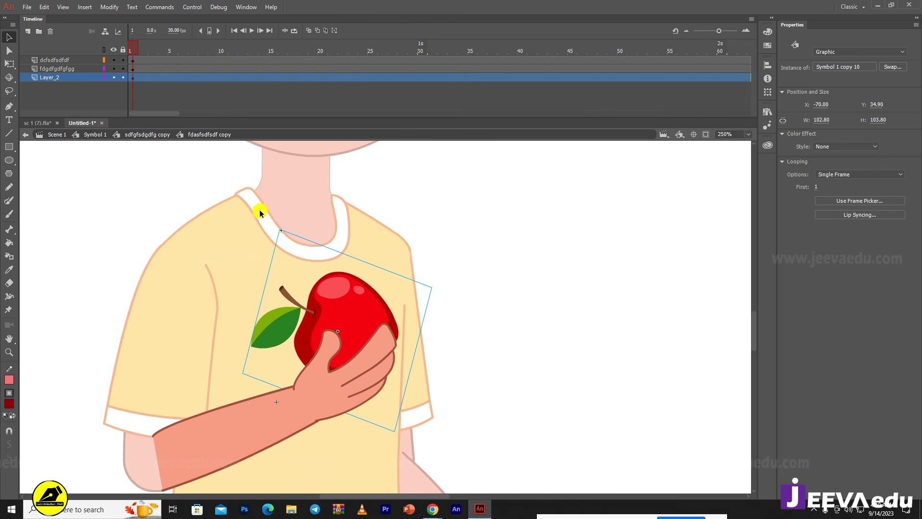
{"action": "left_click", "coordinate": [154, 134]}
{"action": "key", "text": "z"}
{"action": "left_click", "coordinate": [401, 364], "text": "alt"}
{"action": "left_click", "coordinate": [401, 364], "text": "alt"}
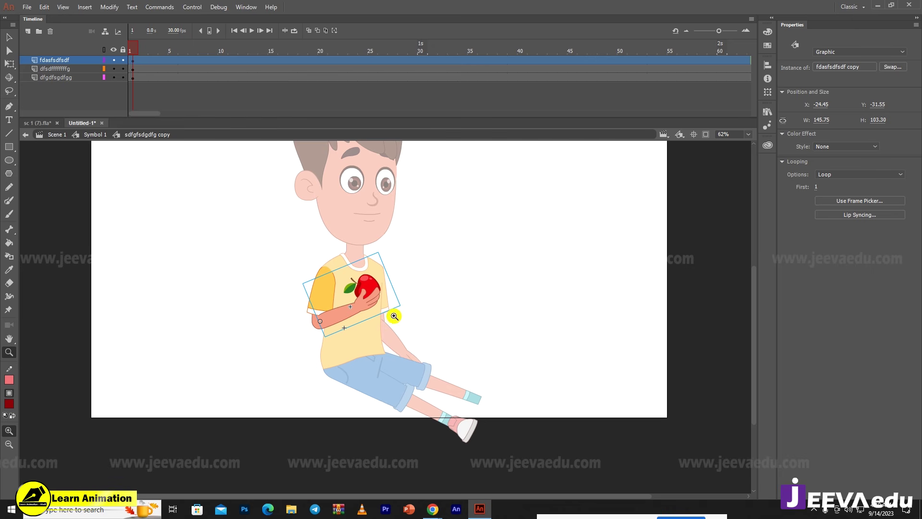
{"action": "key", "text": "v"}
{"action": "double_click", "coordinate": [442, 270]}
{"action": "left_click_drag", "start_coordinate": [449, 326], "coordinate": [440, 410]}
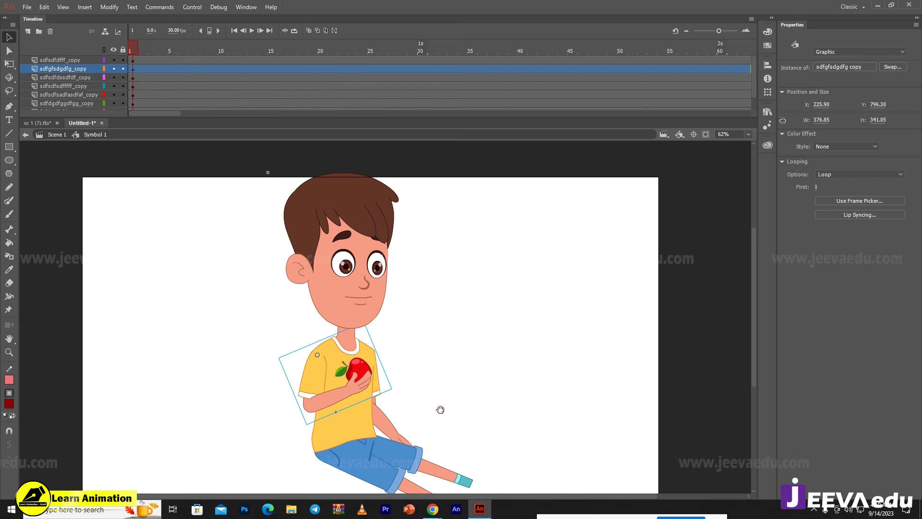
- Rotate the boy's head slightly clockwise so that he looks down toward the apple
{"action": "left_click", "coordinate": [417, 322]}
{"action": "key", "text": "z"}
{"action": "left_click", "coordinate": [389, 325], "text": "alt"}
{"action": "left_click", "coordinate": [398, 331]}
{"action": "left_click_drag", "start_coordinate": [400, 335], "coordinate": [387, 368]}
{"action": "key", "text": "v"}
{"action": "left_click", "coordinate": [339, 280]}
{"action": "key", "text": "q"}
{"action": "left_click_drag", "start_coordinate": [364, 169], "coordinate": [382, 195]}
- Open the mouth symbol nested inside the boy's head symbol and select the mouth instance
{"action": "key", "text": "z"}
{"action": "left_click", "coordinate": [342, 301]}
{"action": "left_click_drag", "start_coordinate": [392, 303], "coordinate": [346, 316]}
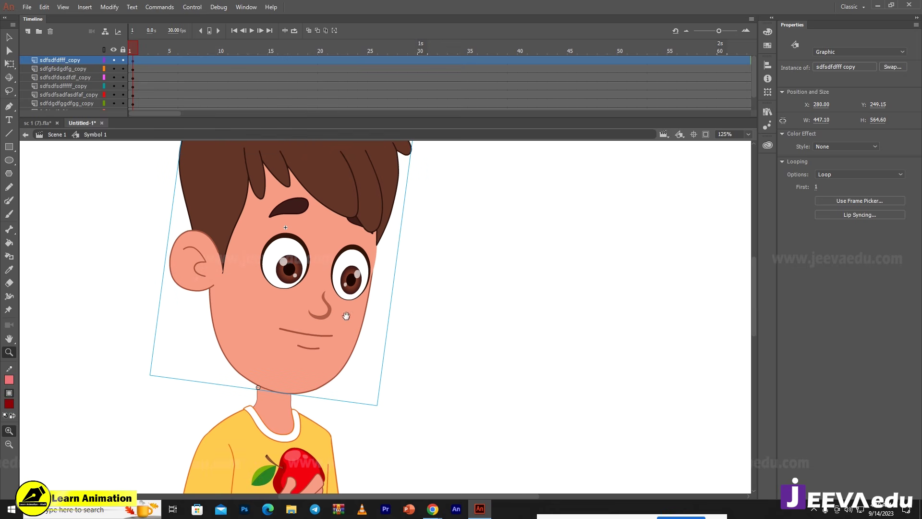
{"action": "key", "text": "v"}
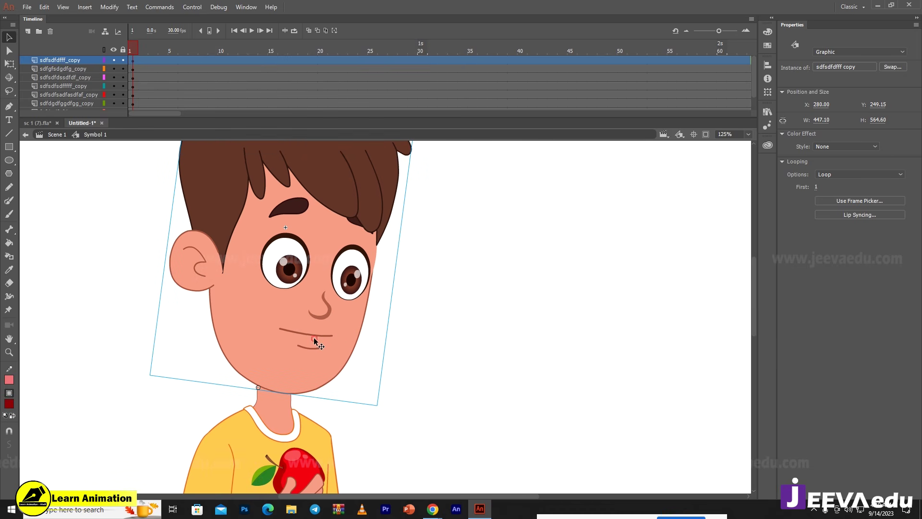
{"action": "double_click", "coordinate": [315, 334]}
{"action": "double_click", "coordinate": [316, 333]}
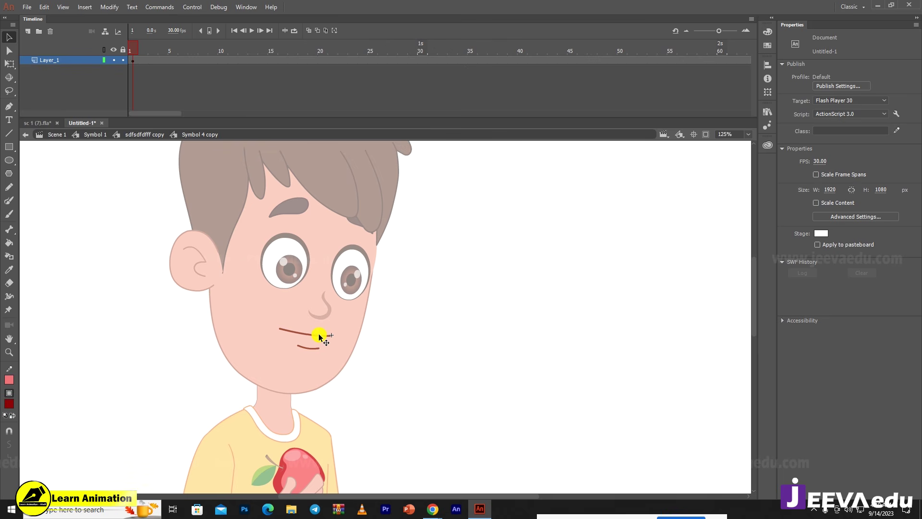
{"action": "left_click", "coordinate": [319, 335]}
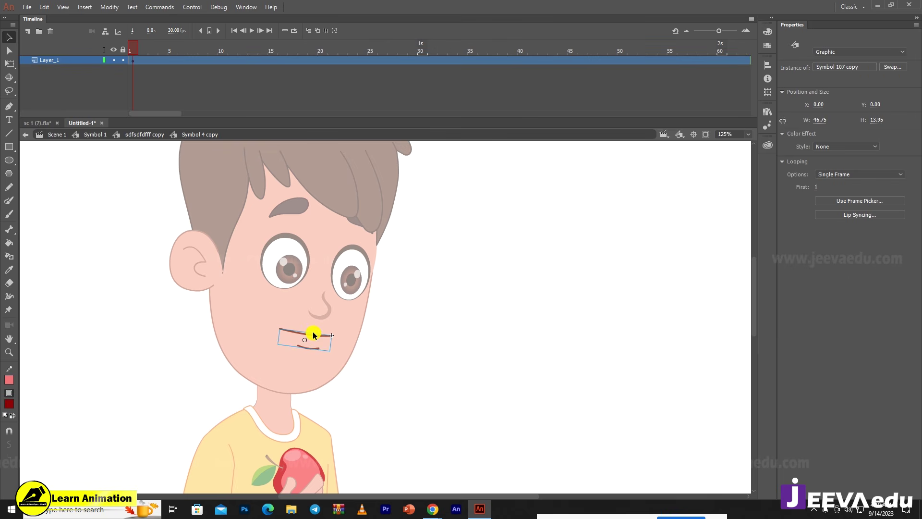
- Scrub through the first frames of the mouth symbol's timeline to check the mouth shape
{"action": "left_click_drag", "start_coordinate": [135, 44], "coordinate": [182, 66]}
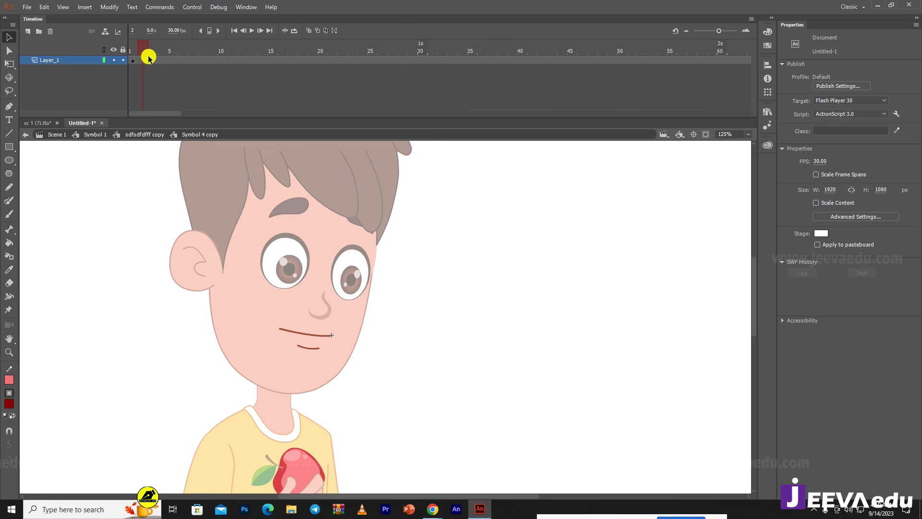
{"action": "left_click", "coordinate": [147, 58]}
{"action": "left_click", "coordinate": [146, 57]}
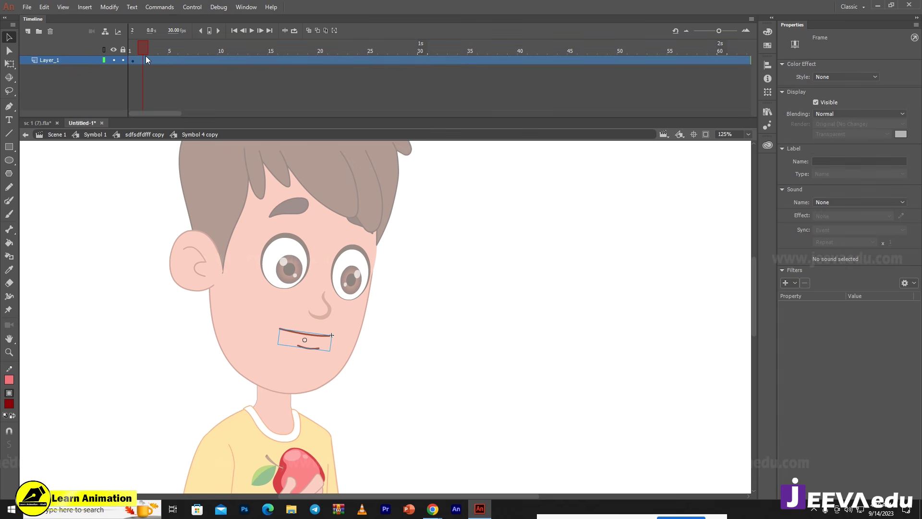
{"action": "left_click_drag", "start_coordinate": [141, 52], "coordinate": [268, 64]}
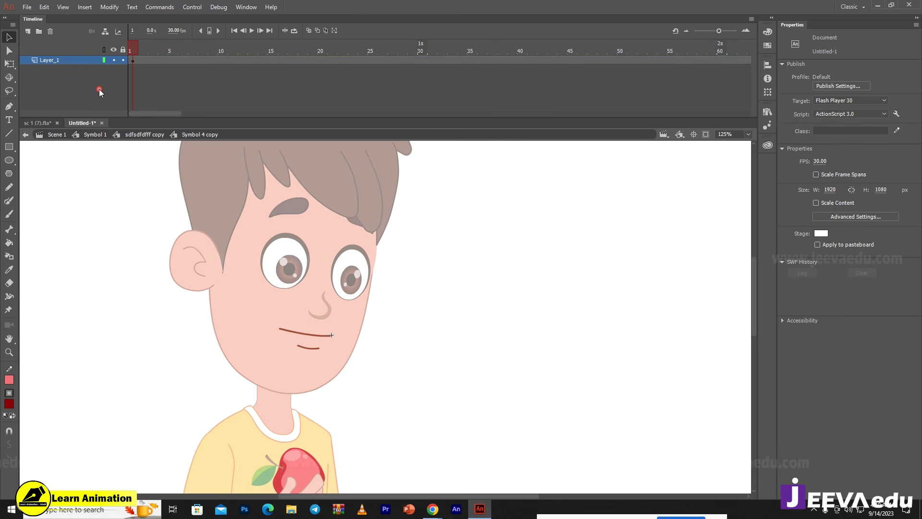
- Add a new layer above the mouth's Layer_1 and insert a blank keyframe at frame 17 on it
{"action": "left_click", "coordinate": [310, 338]}
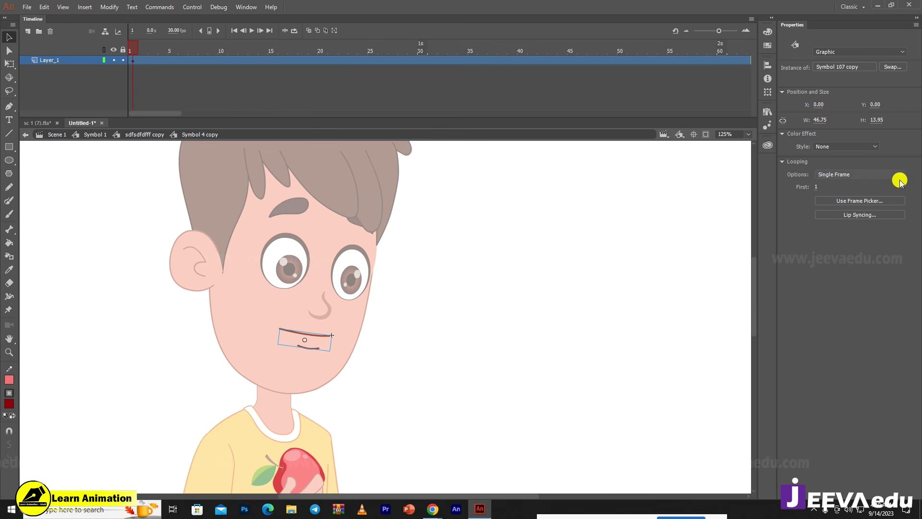
{"action": "left_click", "coordinate": [282, 48]}
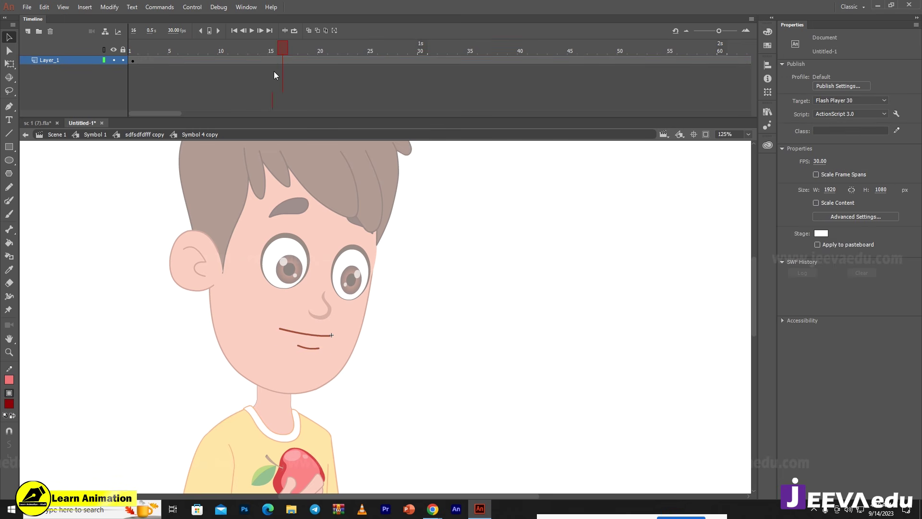
{"action": "left_click", "coordinate": [28, 31]}
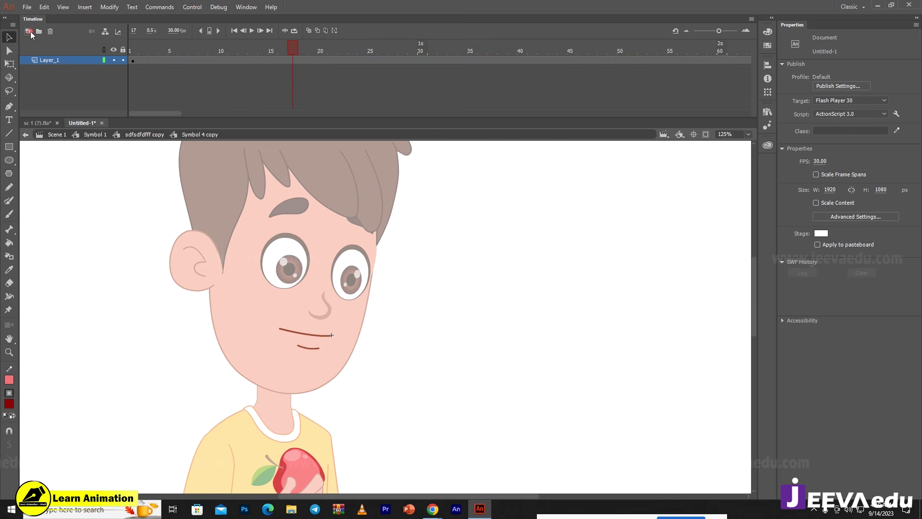
{"action": "left_click", "coordinate": [292, 60]}
{"action": "key", "text": "F7"}
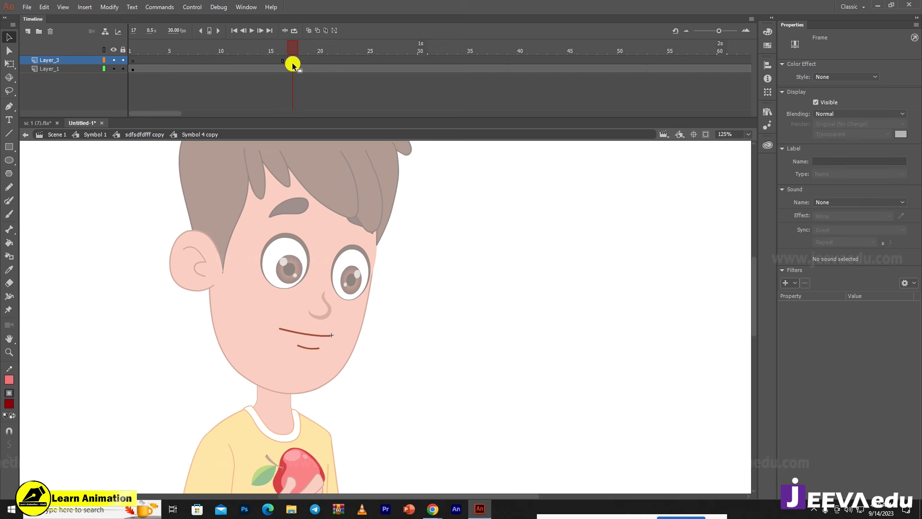
{"action": "key", "text": "z"}
{"action": "left_click", "coordinate": [319, 331]}
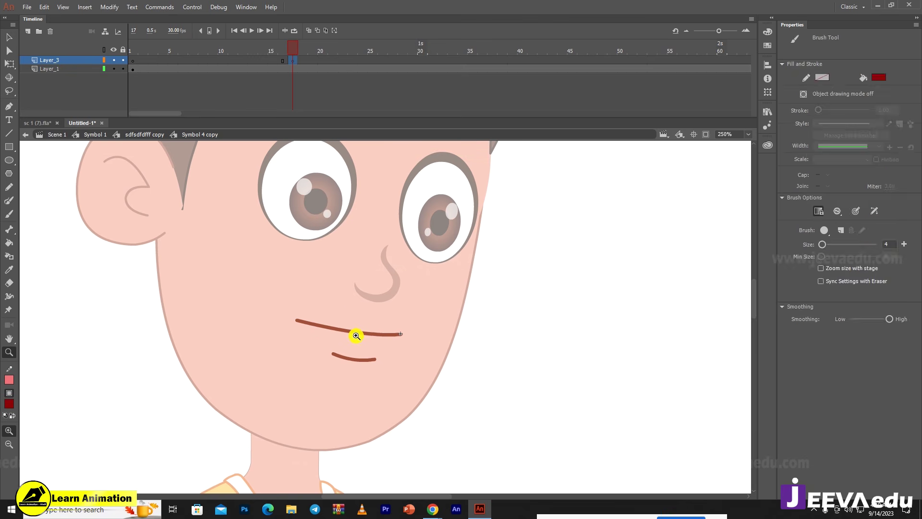
{"action": "left_click", "coordinate": [362, 335]}
{"action": "key", "text": "v"}
{"action": "left_click", "coordinate": [391, 316]}
{"action": "key", "text": "z"}
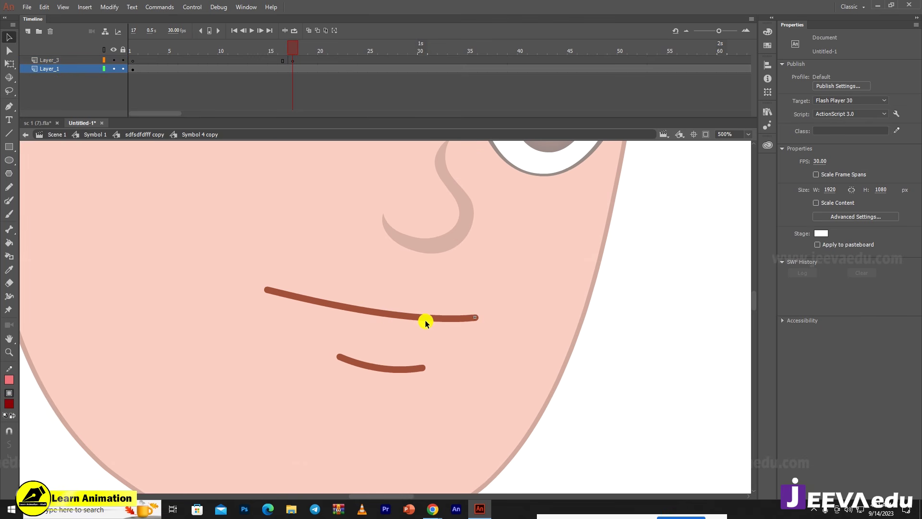
{"action": "left_click", "coordinate": [412, 319], "text": "alt"}
{"action": "left_click", "coordinate": [402, 334], "text": "alt"}
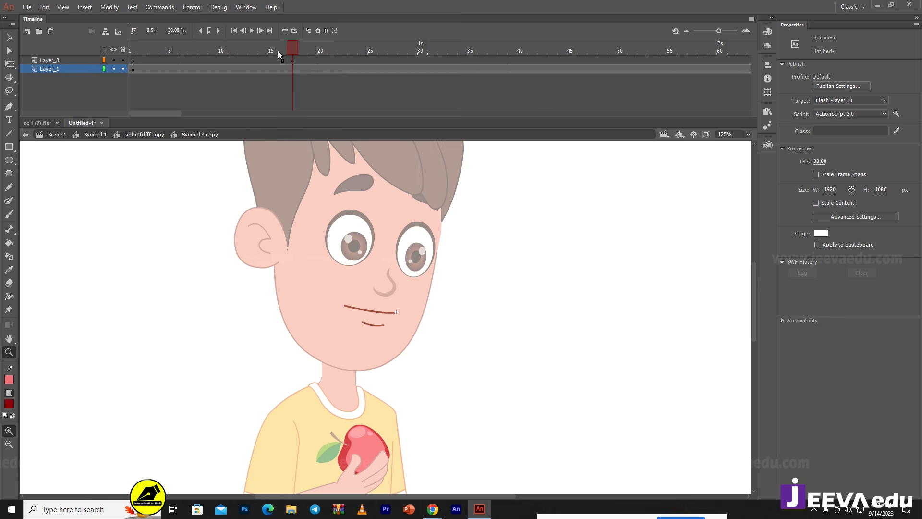
- Copy the mouth instance from Layer_1 and paste it in place at frame 17 of Layer_3
{"action": "left_click_drag", "start_coordinate": [277, 50], "coordinate": [286, 79]}
{"action": "left_click", "coordinate": [293, 60]}
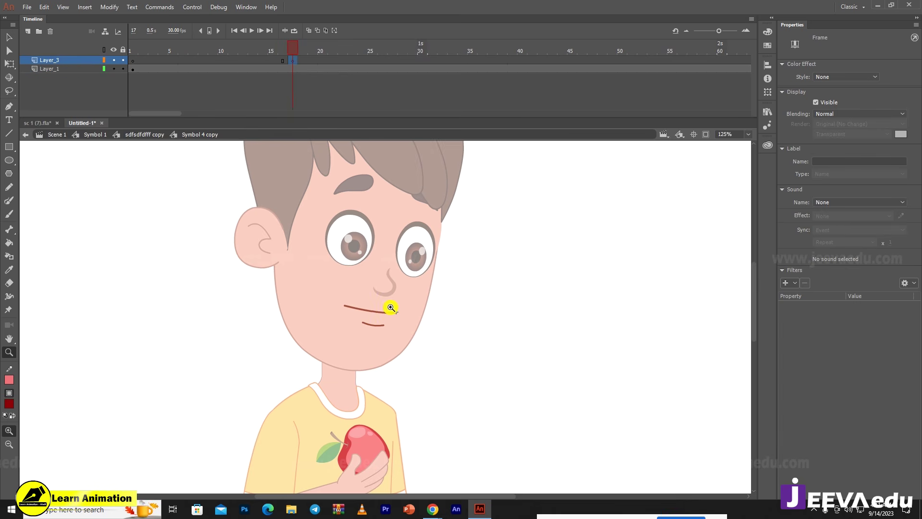
{"action": "key", "text": "v"}
{"action": "left_click", "coordinate": [387, 315]}
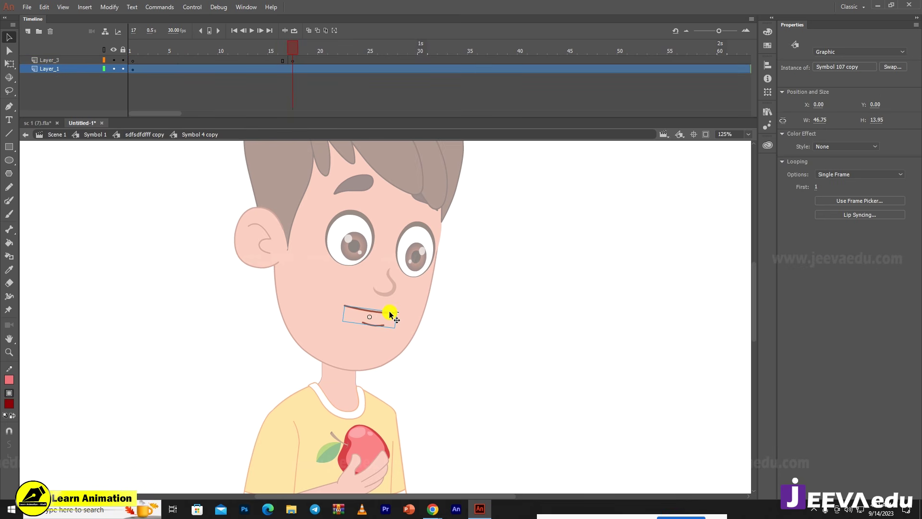
{"action": "left_click", "coordinate": [295, 59]}
{"action": "right_click", "coordinate": [487, 197]}
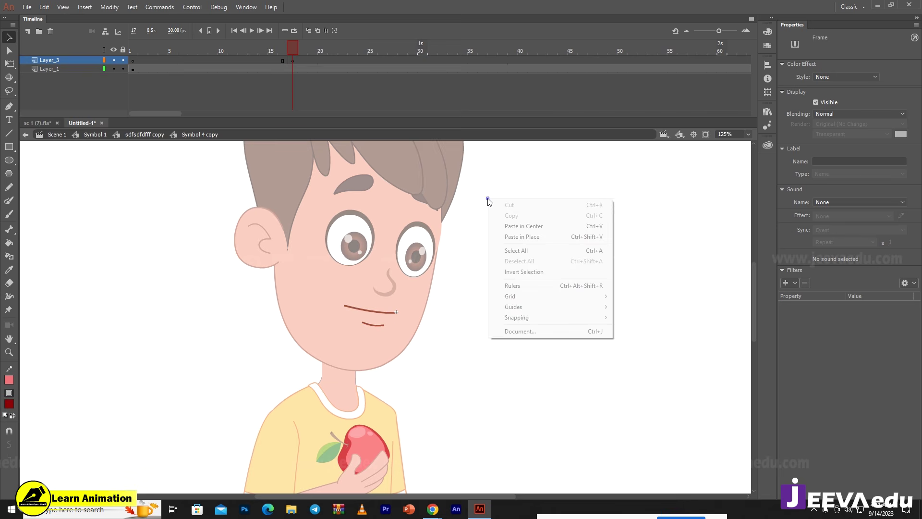
{"action": "left_click", "coordinate": [512, 237]}
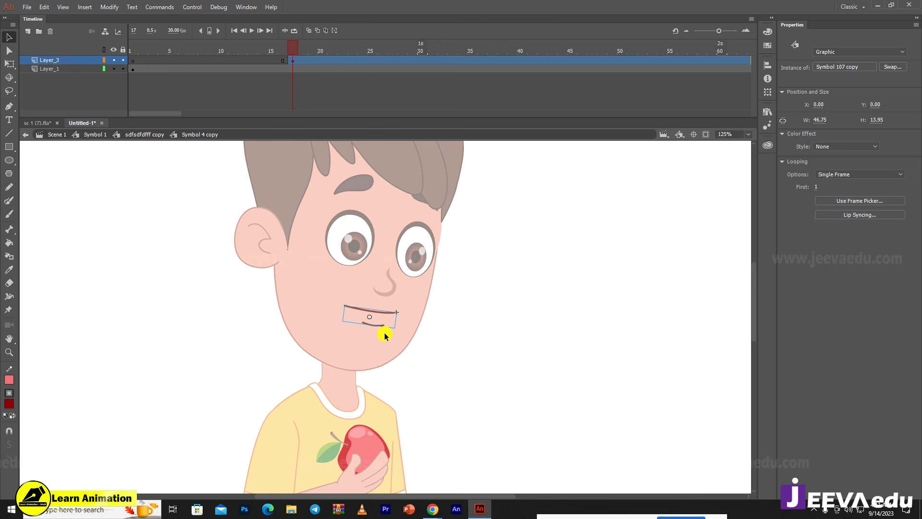
- Lock Layer_1 and break apart the pasted mouth instance at frame 17 of Layer_3
{"action": "key", "text": "z"}
{"action": "left_click", "coordinate": [384, 309]}
{"action": "left_click", "coordinate": [122, 69]}
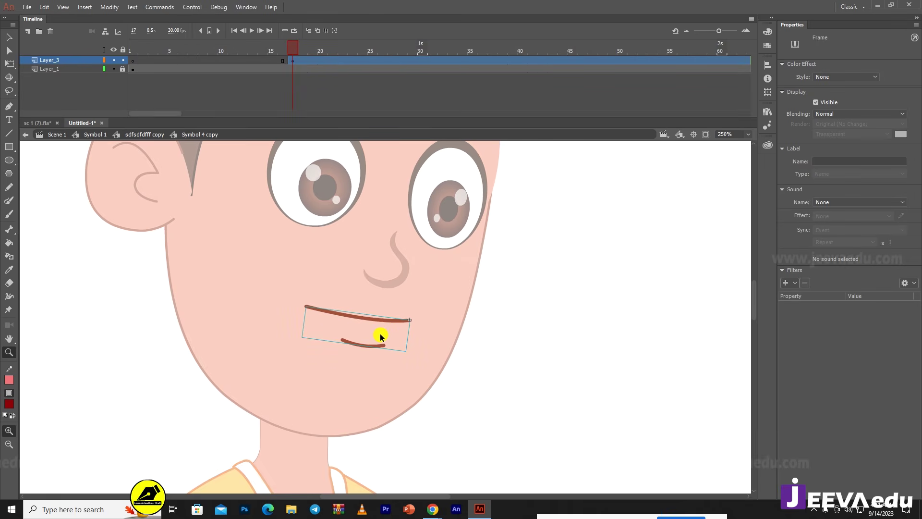
{"action": "left_click", "coordinate": [281, 54]}
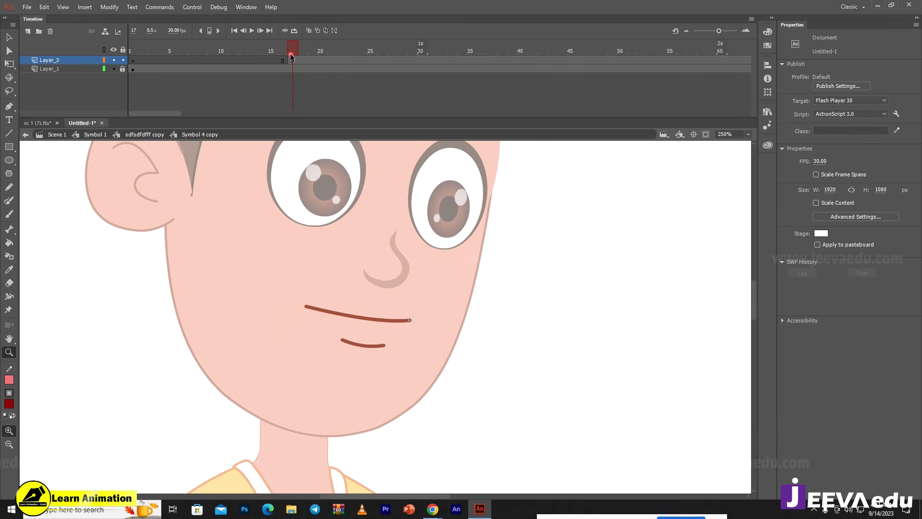
{"action": "left_click", "coordinate": [292, 60]}
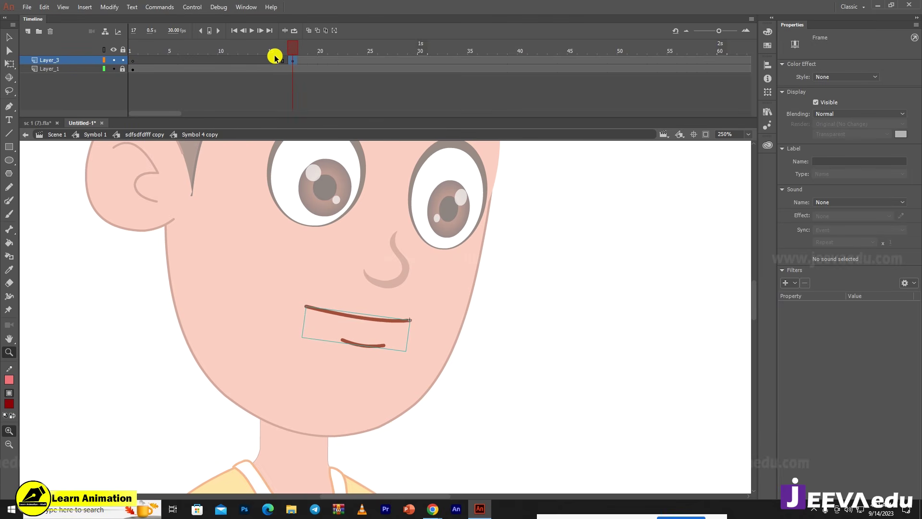
- Insert a keyframe at frame 17 of Layer_1 and move the mouth copy from Layer_3 into it
{"action": "left_click", "coordinate": [292, 69]}
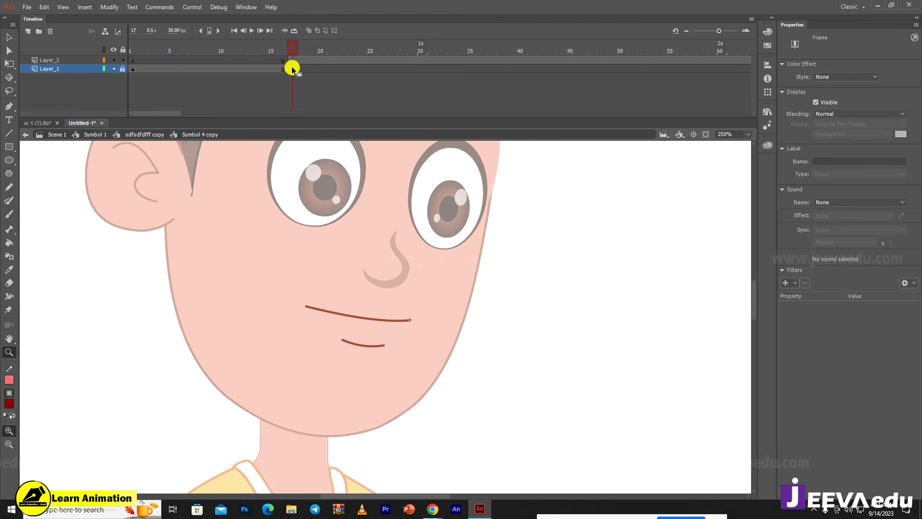
{"action": "left_click", "coordinate": [294, 60]}
{"action": "left_click", "coordinate": [293, 67]}
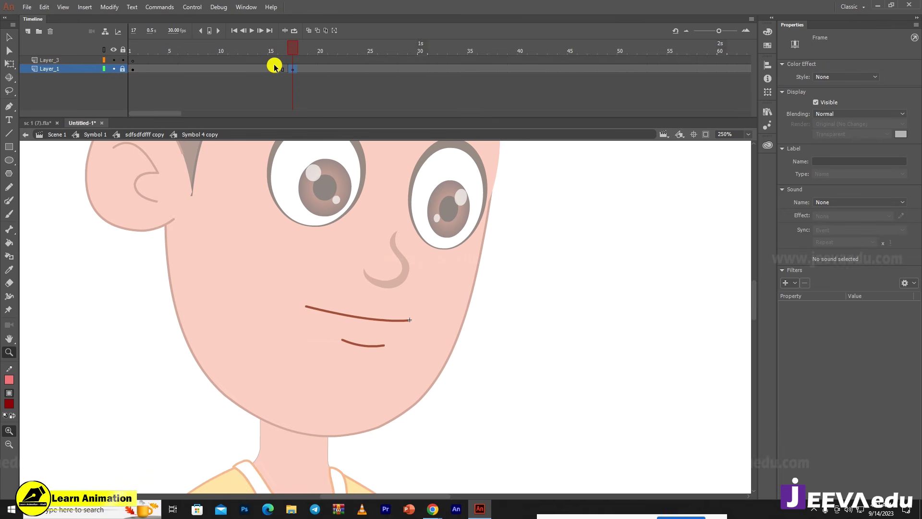
- Unlock Layer_1 and compare the mouth's line thickness on frames 15 and 17
{"action": "left_click", "coordinate": [276, 50]}
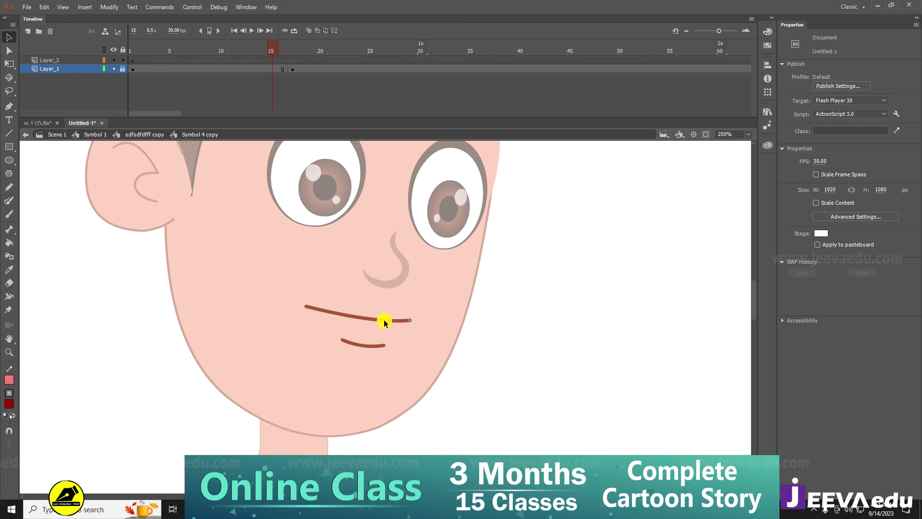
{"action": "key", "text": "v"}
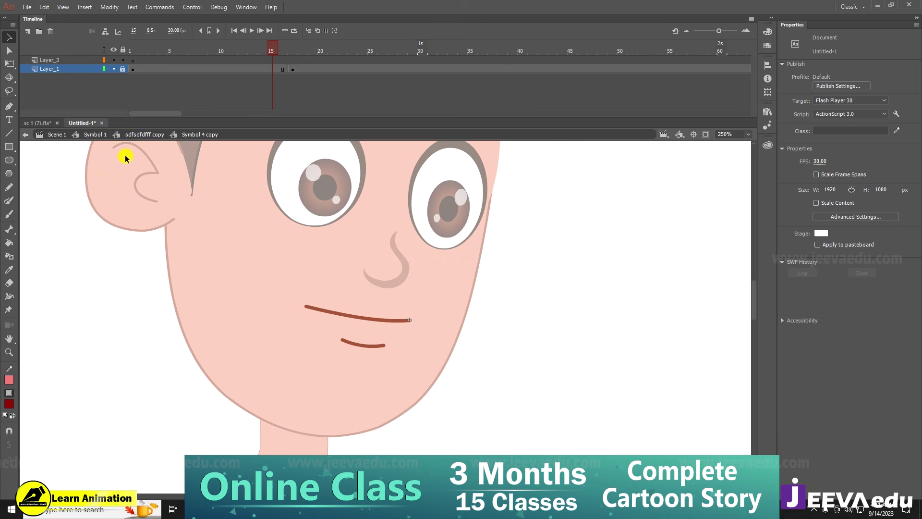
{"action": "left_click", "coordinate": [123, 69]}
{"action": "left_click", "coordinate": [293, 70]}
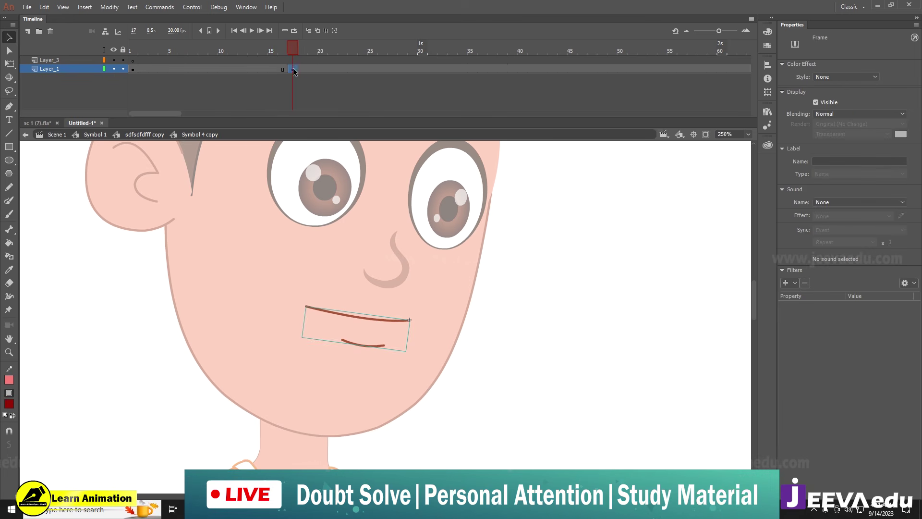
{"action": "left_click", "coordinate": [377, 323]}
{"action": "left_click", "coordinate": [291, 49]}
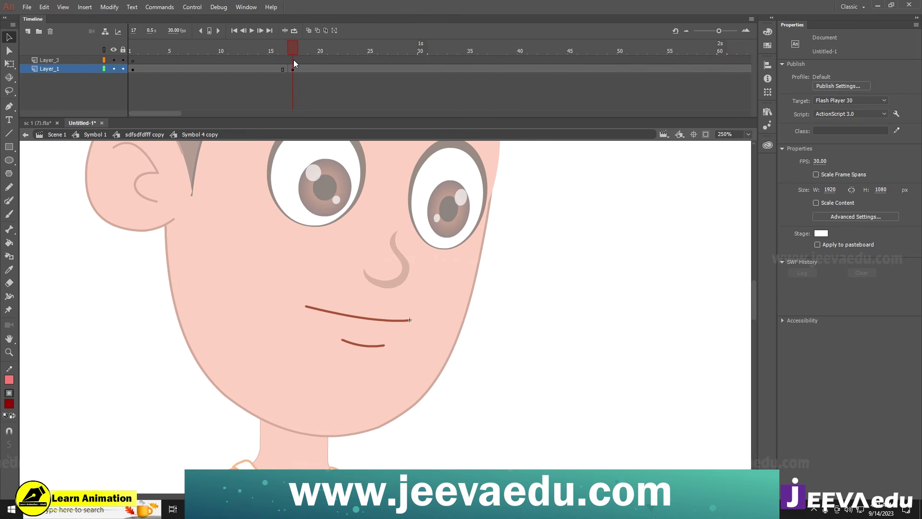
- Compare the mouth on frames 16 and 17, and break the frame 17 mouth group apart into editable strokes
{"action": "key", "text": "z"}
{"action": "scroll", "coordinate": [388, 345], "scroll_direction": "up", "scroll_amount": 1}
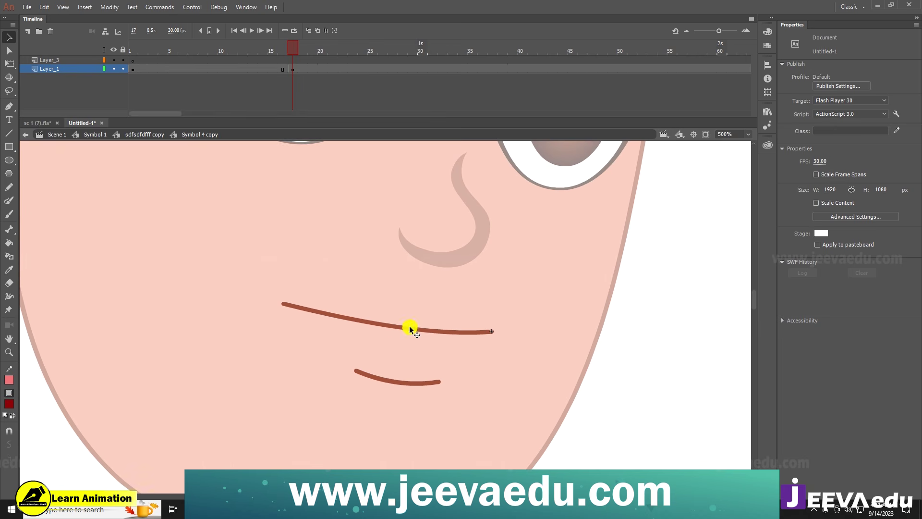
{"action": "key", "text": "v"}
{"action": "left_click", "coordinate": [409, 326]}
{"action": "left_click", "coordinate": [283, 54]}
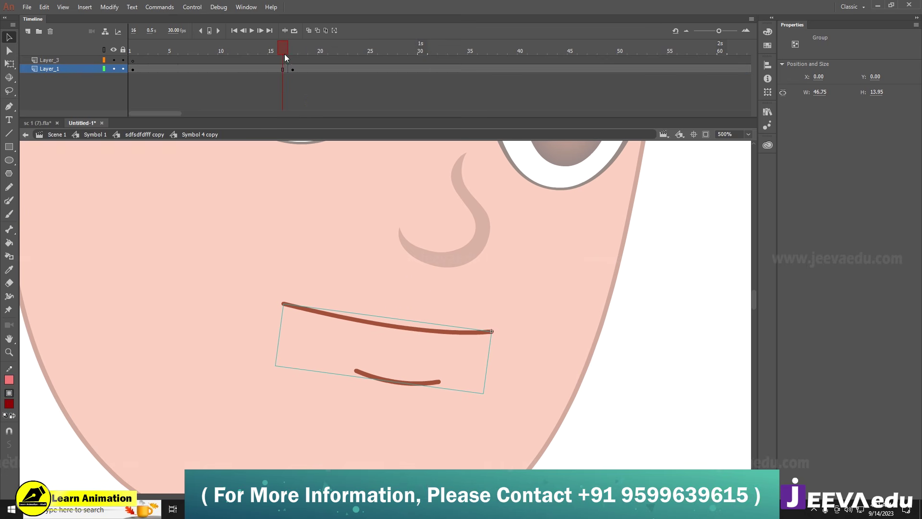
{"action": "left_click", "coordinate": [421, 330]}
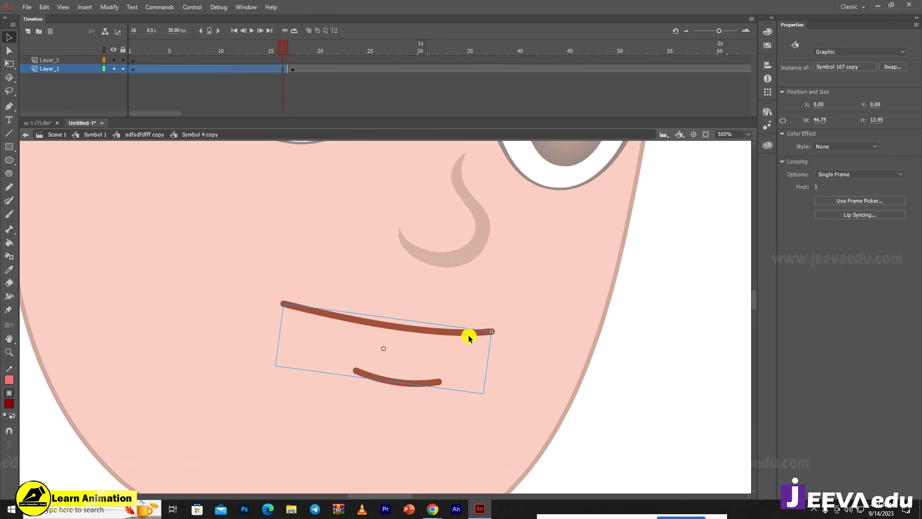
{"action": "left_click", "coordinate": [294, 52]}
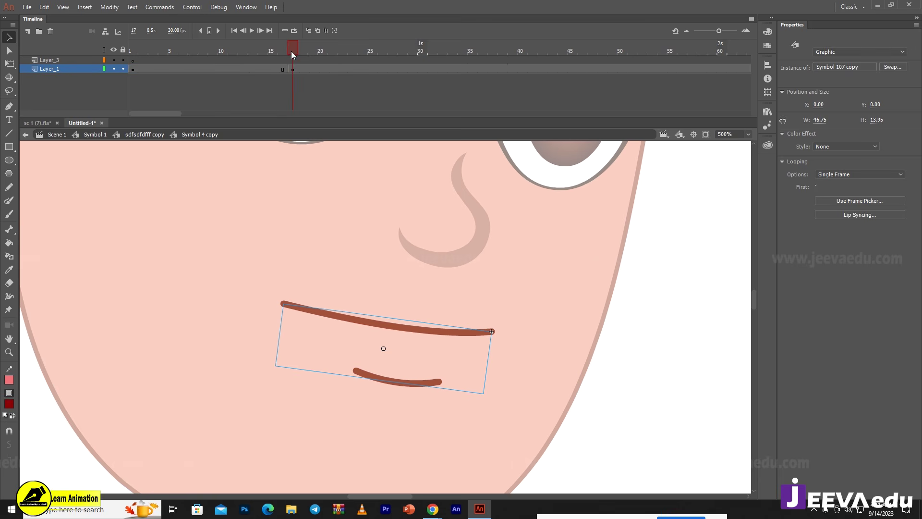
{"action": "left_click", "coordinate": [435, 333]}
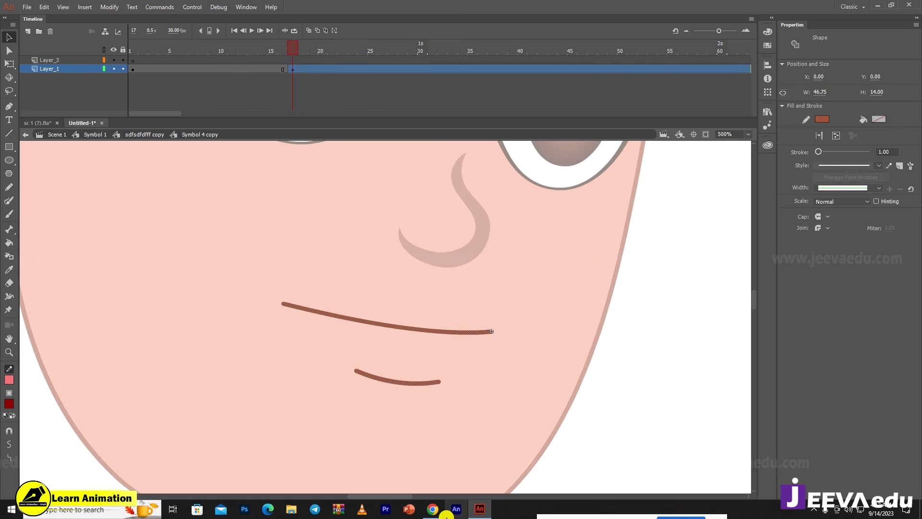
- Set the stroke size of the frame 17 mouth lines to 1.25 and compare them with the earlier frames
{"action": "left_click", "coordinate": [888, 152]}
{"action": "type", "text": "1"}
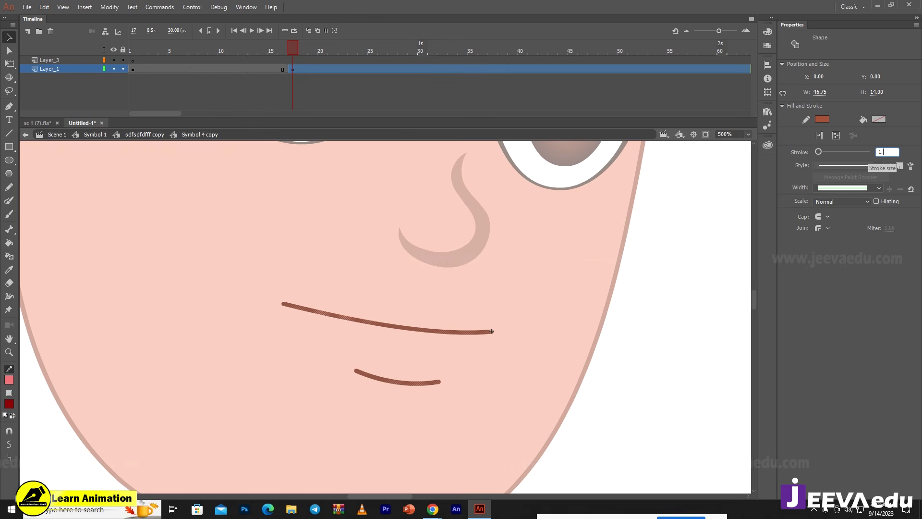
{"action": "type", "text": ".25"}
{"action": "key", "text": "Return"}
{"action": "left_click", "coordinate": [282, 51]}
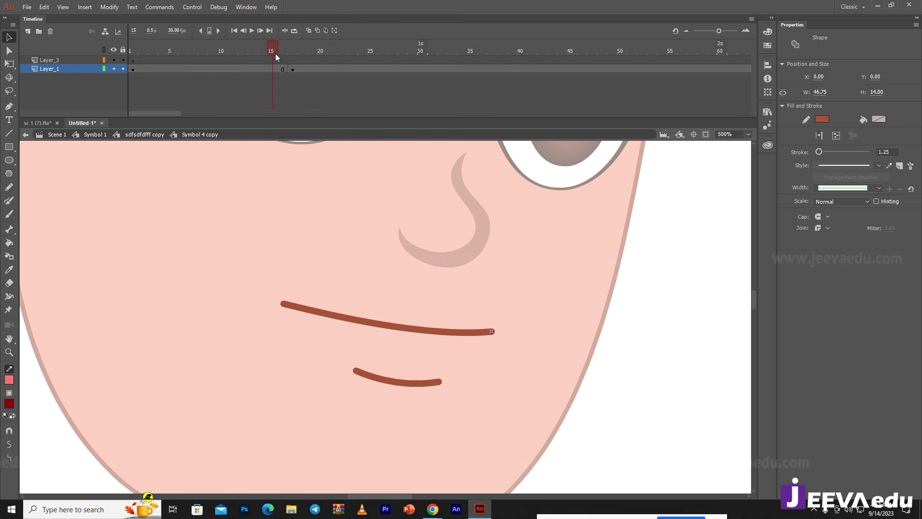
- Set the stroke size of all frame 17 mouth lines to 1.35 and check the match against frame 16
{"action": "left_click", "coordinate": [292, 68]}
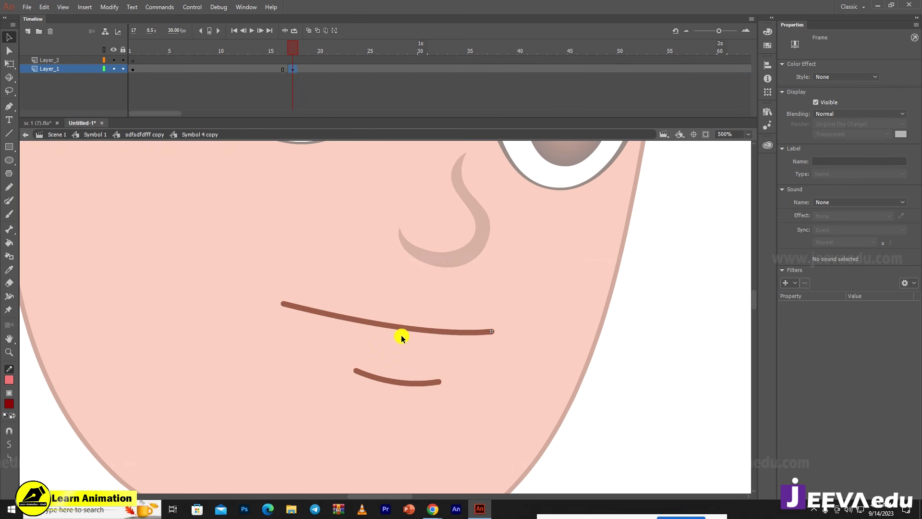
{"action": "mouse_move", "coordinate": [575, 261]}
{"action": "left_mouse_down"}
{"action": "mouse_move", "coordinate": [274, 439]}
{"action": "mouse_move", "coordinate": [231, 433]}
{"action": "left_mouse_up"}
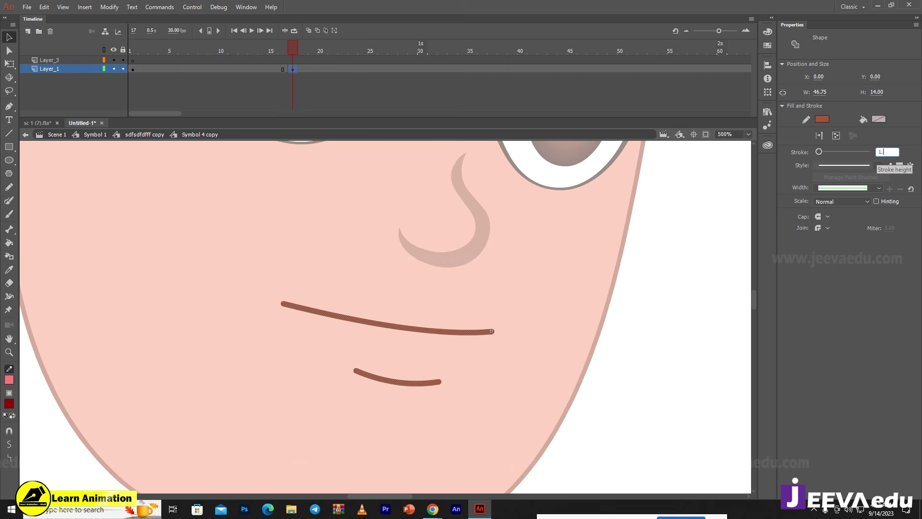
{"action": "key", "text": "Return"}
{"action": "left_click", "coordinate": [613, 291]}
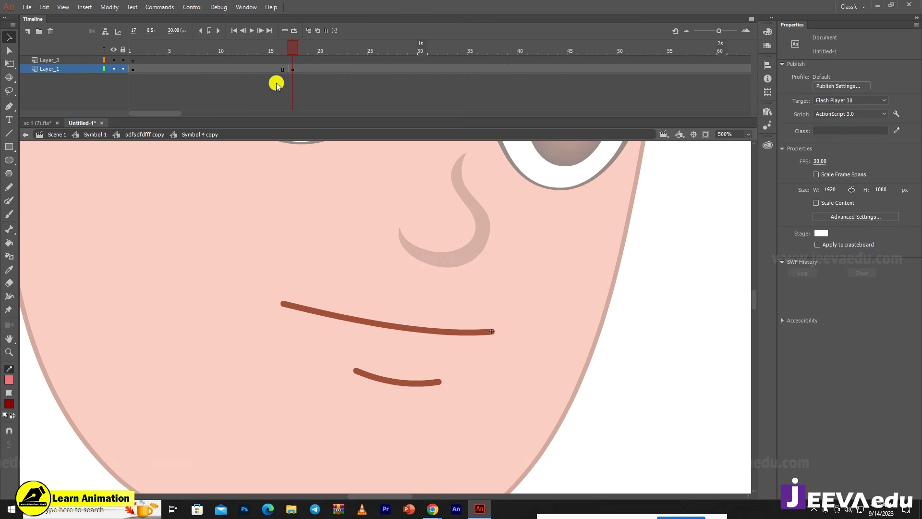
{"action": "left_click_drag", "start_coordinate": [284, 45], "coordinate": [291, 51]}
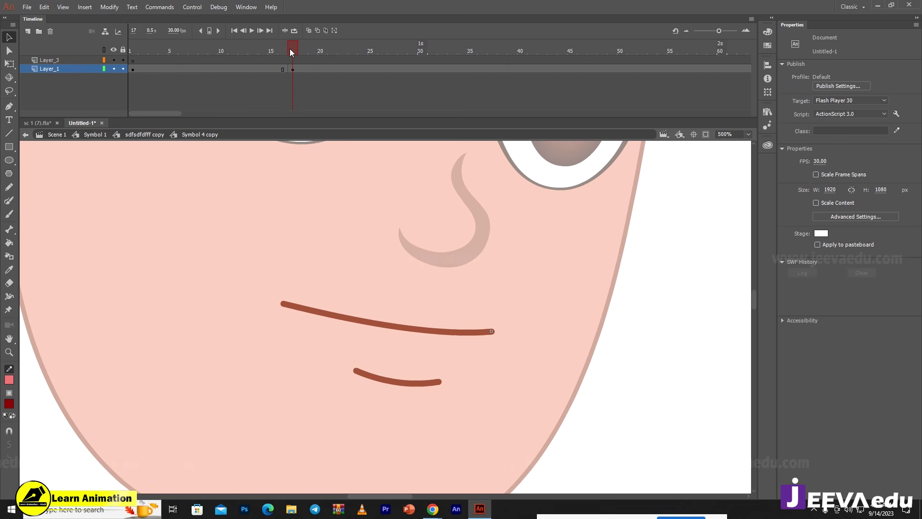
- Convert the frame 17 mouth lines into a graphic symbol, inspect its contents, and return to Symbol 4 copy at frame 17
{"action": "left_click", "coordinate": [292, 68]}
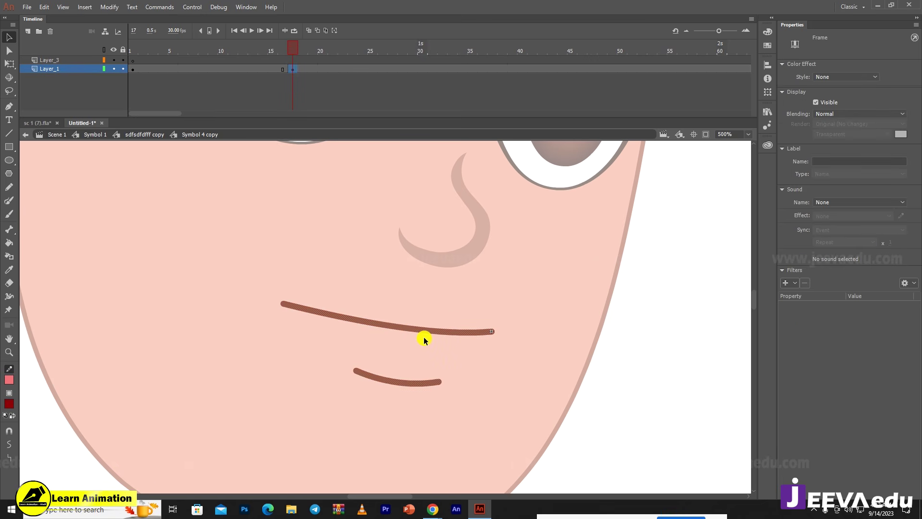
{"action": "key", "text": "F8"}
{"action": "key", "text": "Return"}
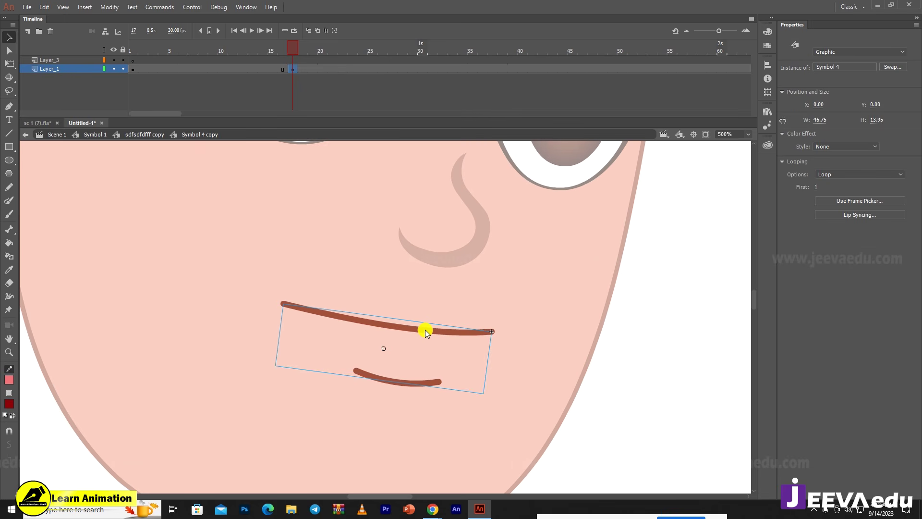
{"action": "double_click", "coordinate": [425, 330]}
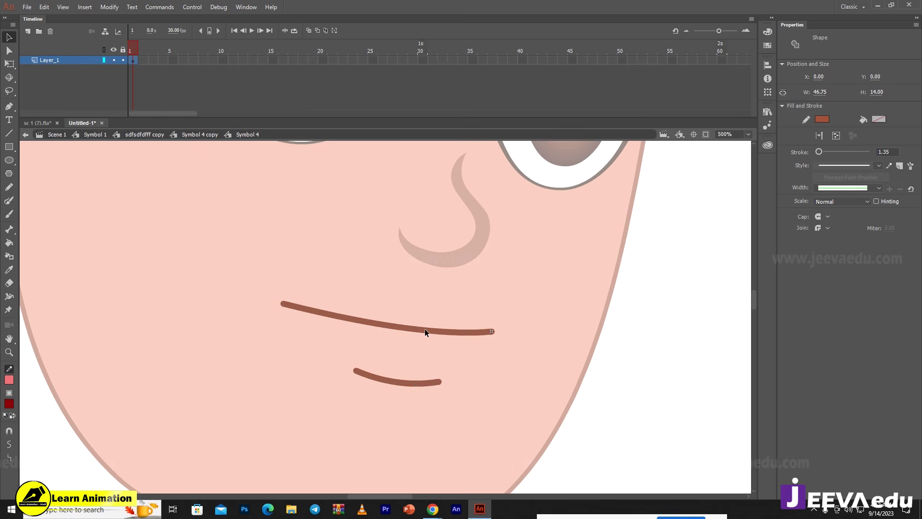
{"action": "double_click", "coordinate": [255, 324]}
{"action": "mouse_move", "coordinate": [296, 52]}
{"action": "left_mouse_down"}
{"action": "mouse_move", "coordinate": [275, 54]}
{"action": "mouse_move", "coordinate": [297, 53]}
{"action": "left_mouse_up"}
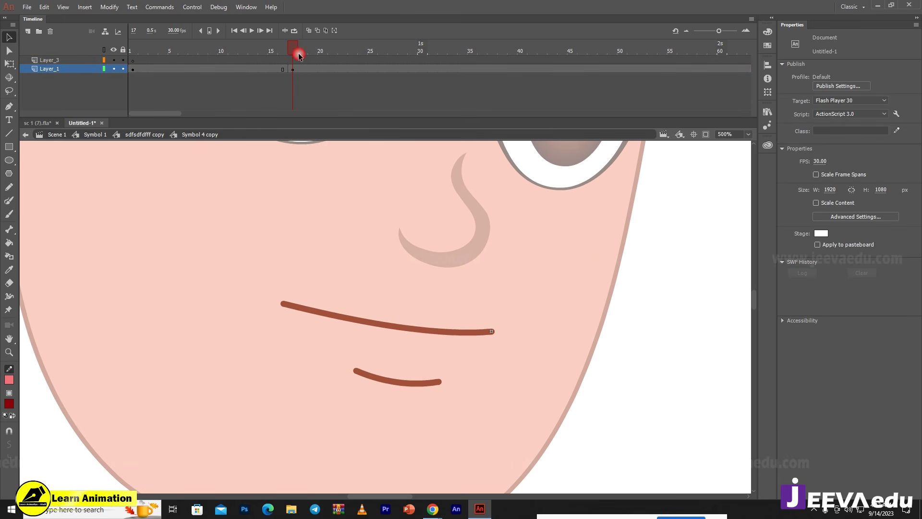
- Open the frame 17 mouth symbol, extend its layer beyond frame 60, and check its separate mouth lines at frame 1
{"action": "left_click", "coordinate": [291, 68]}
{"action": "double_click", "coordinate": [419, 329]}
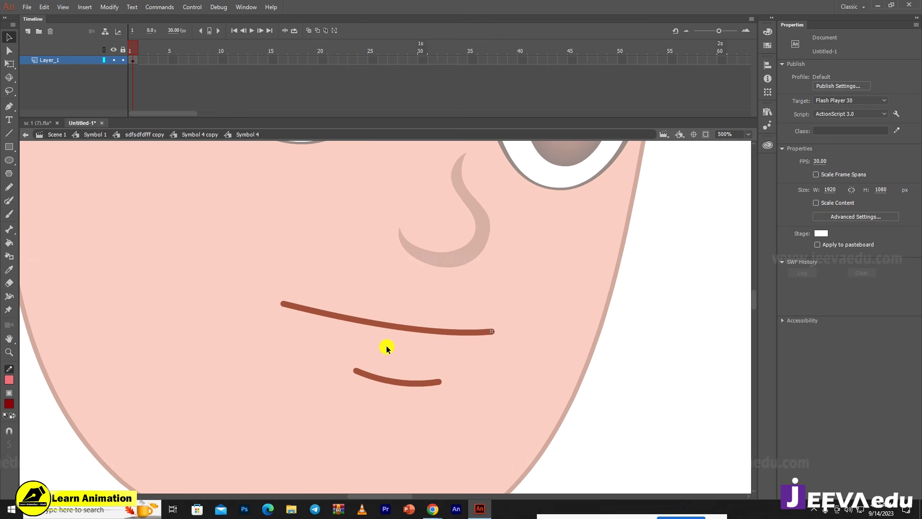
{"action": "left_click_drag", "start_coordinate": [183, 62], "coordinate": [350, 87]}
{"action": "key", "text": "F5"}
{"action": "left_click", "coordinate": [350, 85]}
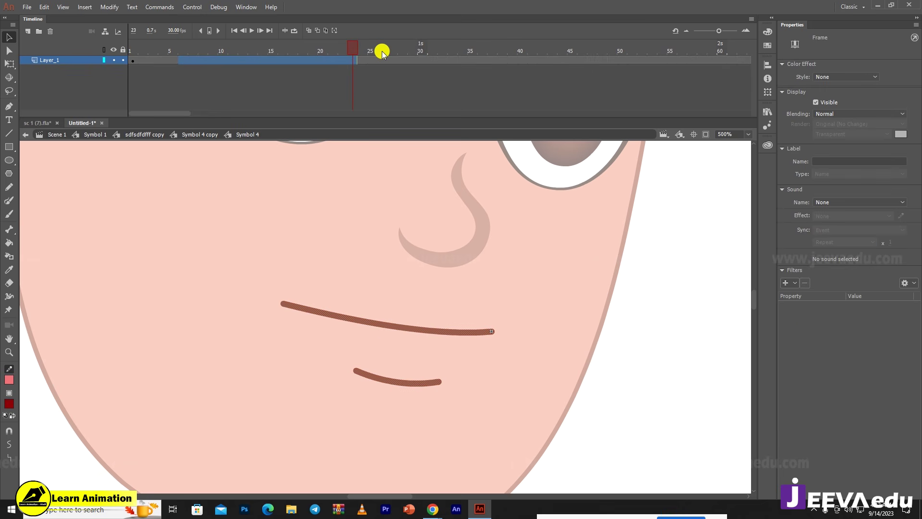
{"action": "left_click_drag", "start_coordinate": [382, 51], "coordinate": [39, 91]}
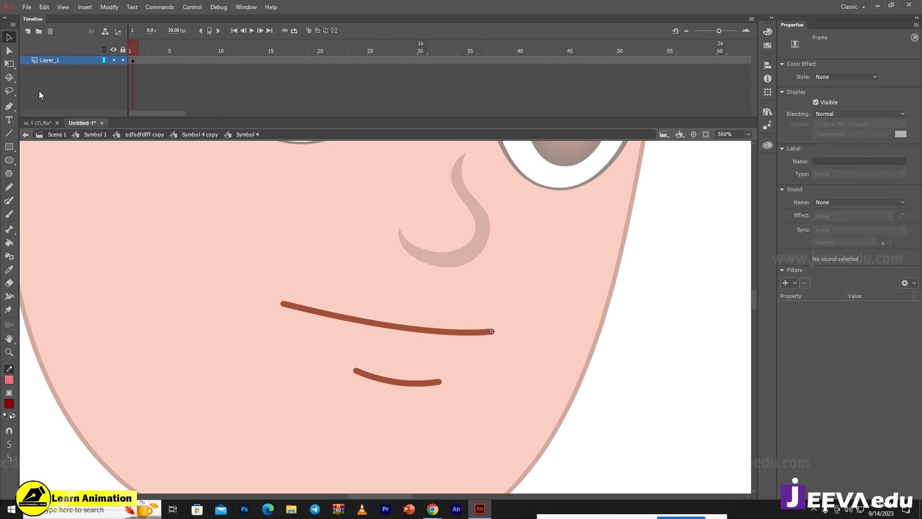
{"action": "left_click", "coordinate": [399, 329]}
{"action": "left_click", "coordinate": [405, 364]}
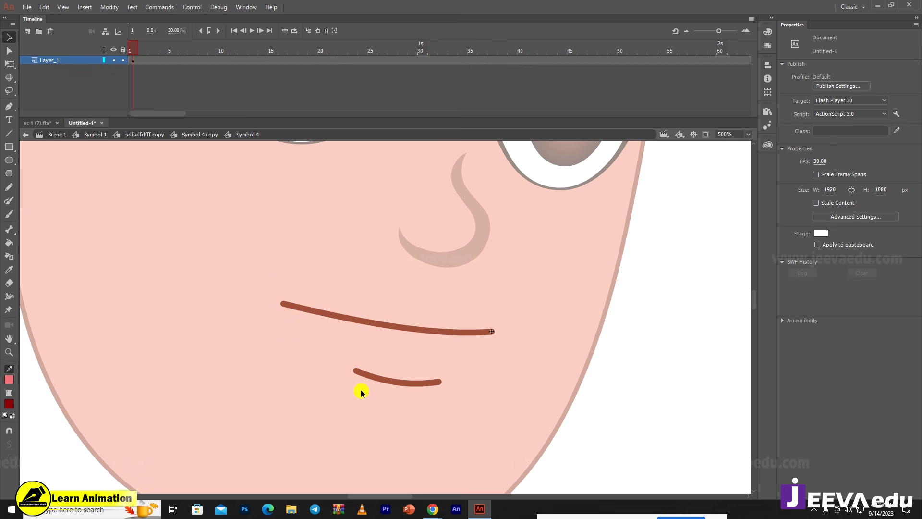
{"action": "left_click", "coordinate": [378, 378]}
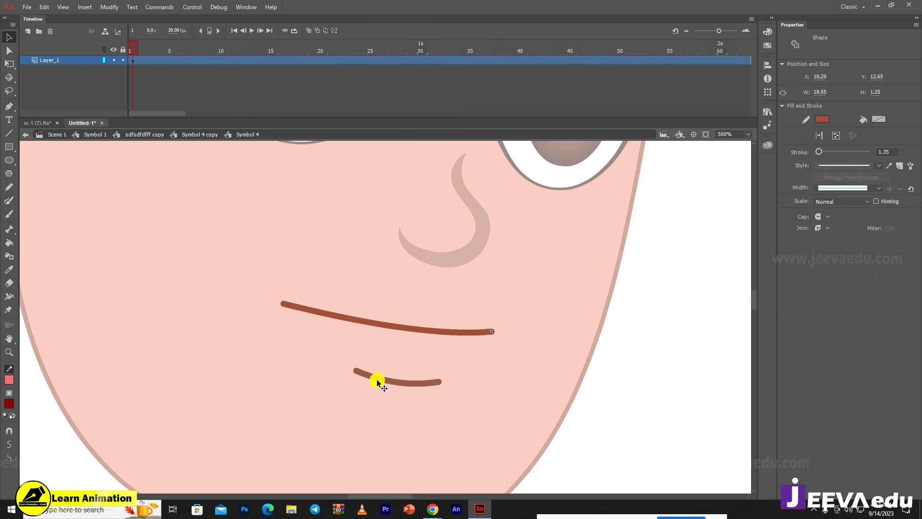
{"action": "left_click", "coordinate": [397, 388]}
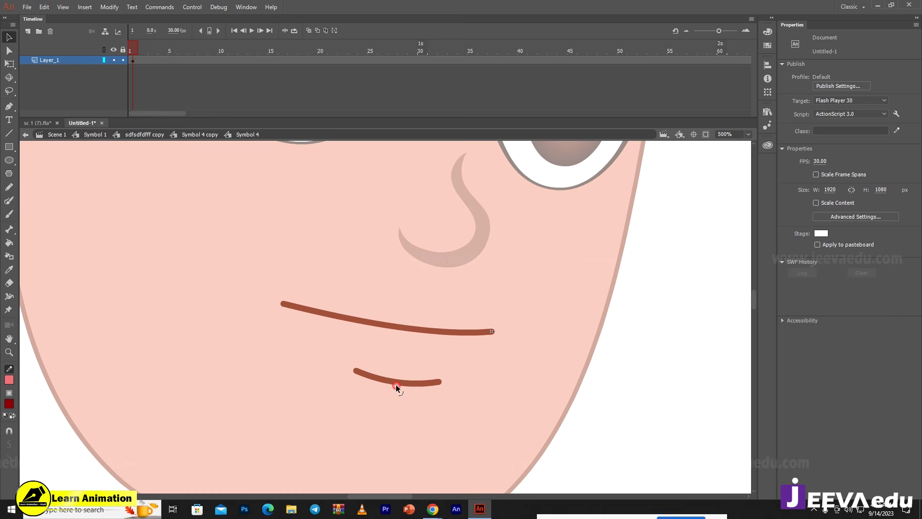
- Add a new layer and draw a steep line on the cheek beside the mouth, bent into a curve bulging toward the mouth
{"action": "left_click", "coordinate": [28, 31]}
{"action": "key", "text": "n"}
{"action": "left_click_drag", "start_coordinate": [200, 229], "coordinate": [164, 402]}
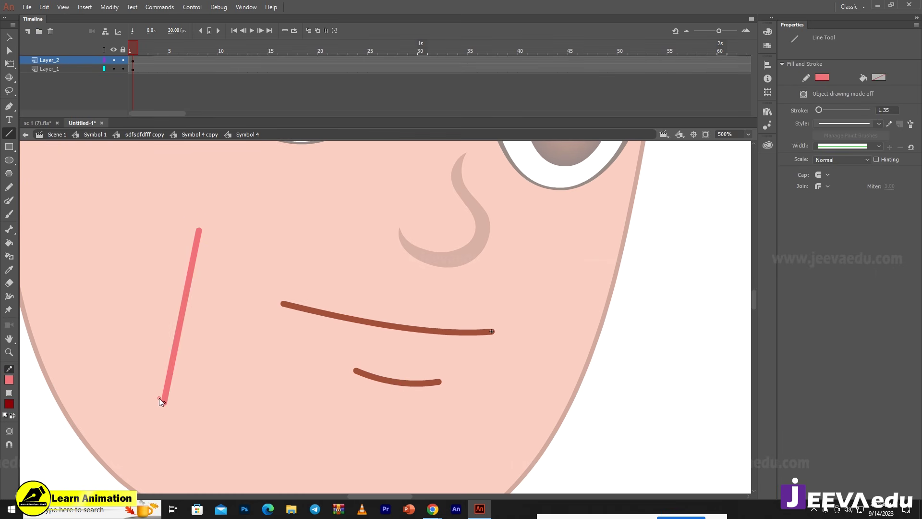
{"action": "key", "text": "v"}
{"action": "mouse_move", "coordinate": [188, 302]}
{"action": "left_mouse_down"}
{"action": "mouse_move", "coordinate": [218, 318]}
{"action": "mouse_move", "coordinate": [195, 302]}
{"action": "mouse_move", "coordinate": [212, 310]}
{"action": "mouse_move", "coordinate": [195, 316]}
{"action": "left_mouse_up"}
- Duplicate the cheek curve and reshape the copy so the two curves cross near both ends and enclose a thin crescent
{"action": "left_click", "coordinate": [212, 328]}
{"action": "left_click", "coordinate": [198, 206]}
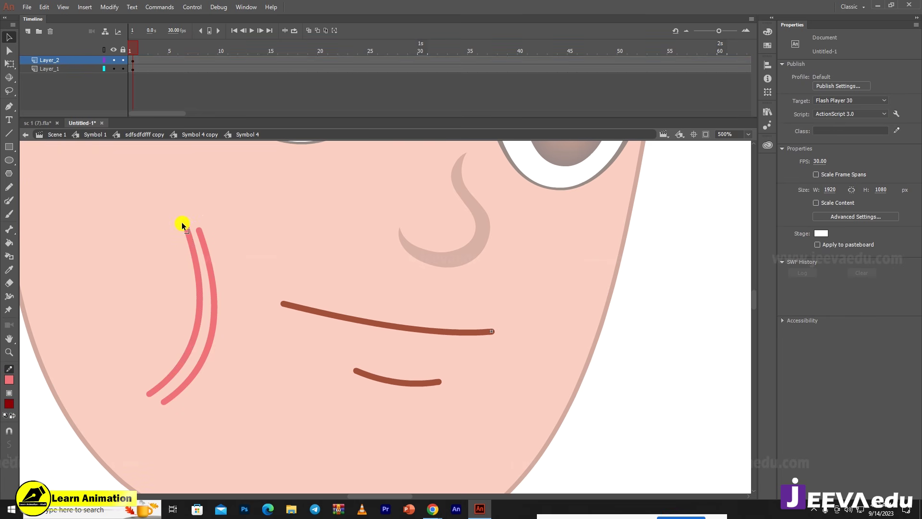
{"action": "left_click_drag", "start_coordinate": [182, 217], "coordinate": [202, 196]}
{"action": "left_click_drag", "start_coordinate": [149, 394], "coordinate": [157, 422]}
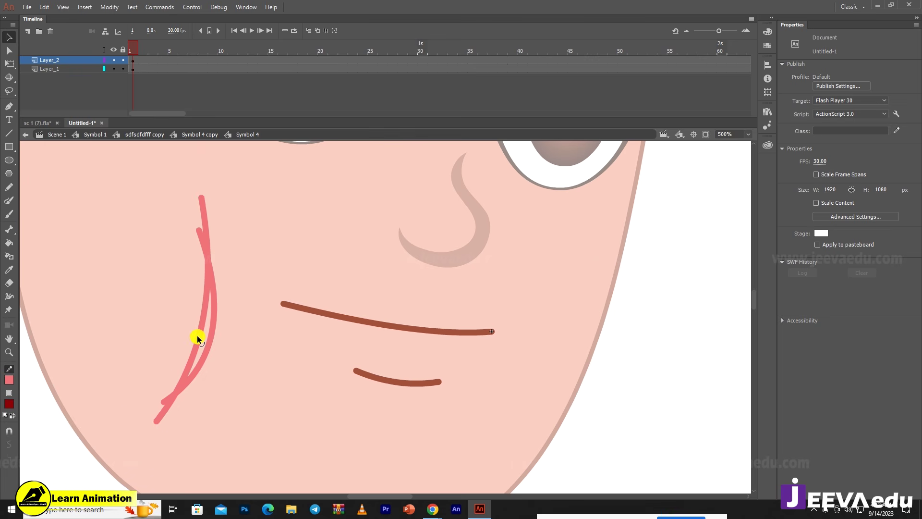
{"action": "left_click_drag", "start_coordinate": [197, 336], "coordinate": [194, 333]}
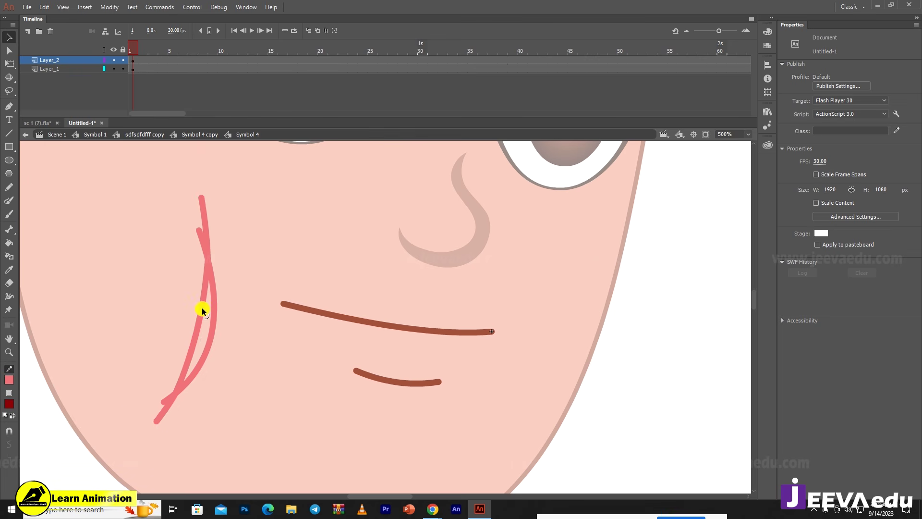
- Sample the face skin tone as the fill color at the head level, and return inside the Symbol 4 mouth
{"action": "double_click", "coordinate": [331, 373]}
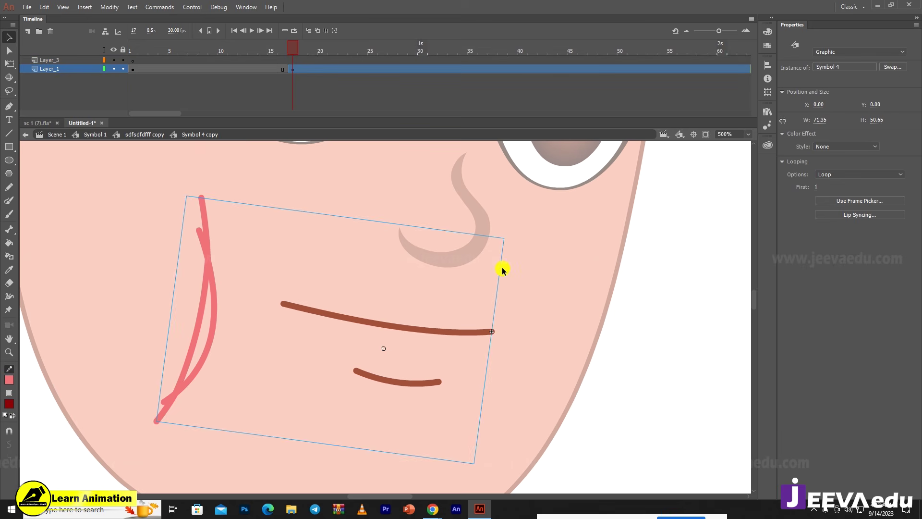
{"action": "double_click", "coordinate": [535, 285]}
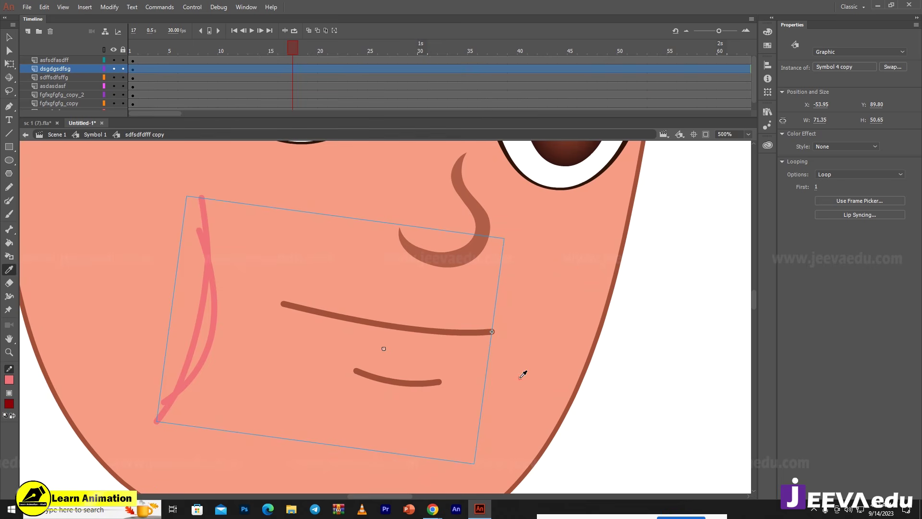
{"action": "key", "text": "k"}
{"action": "key", "text": "v"}
{"action": "double_click", "coordinate": [206, 357]}
{"action": "double_click", "coordinate": [207, 357]}
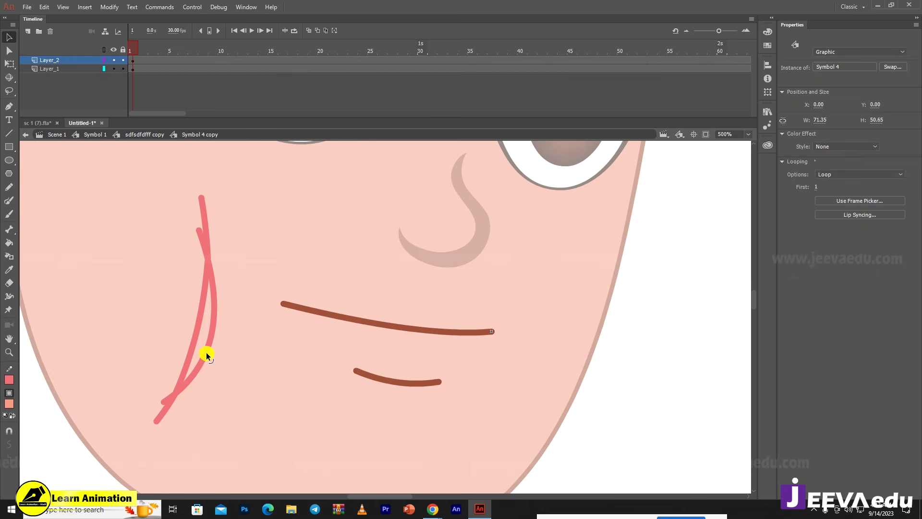
{"action": "double_click", "coordinate": [206, 356]}
- Fill the crescent between the cheek curves with the sampled skin tone and delete the outline strokes
{"action": "left_click", "coordinate": [217, 393]}
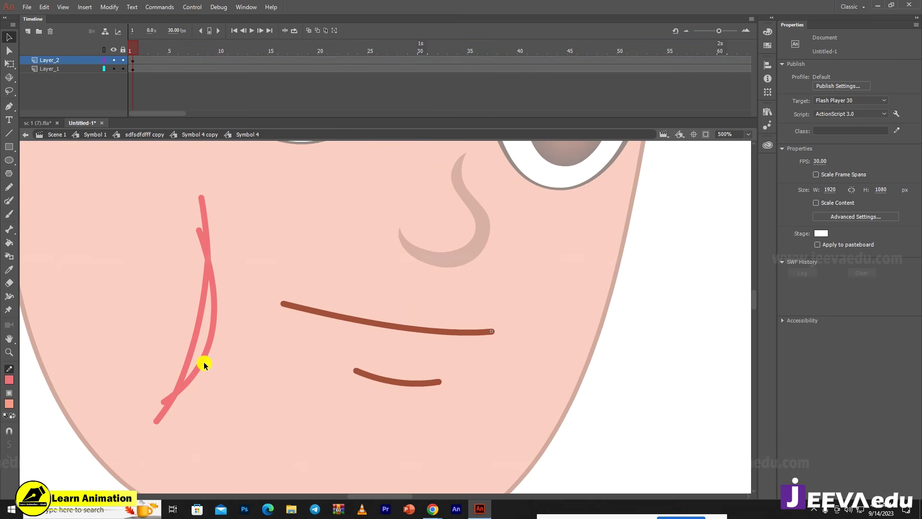
{"action": "key", "text": "k"}
{"action": "left_click", "coordinate": [208, 327]}
{"action": "key", "text": "v"}
{"action": "double_click", "coordinate": [211, 336]}
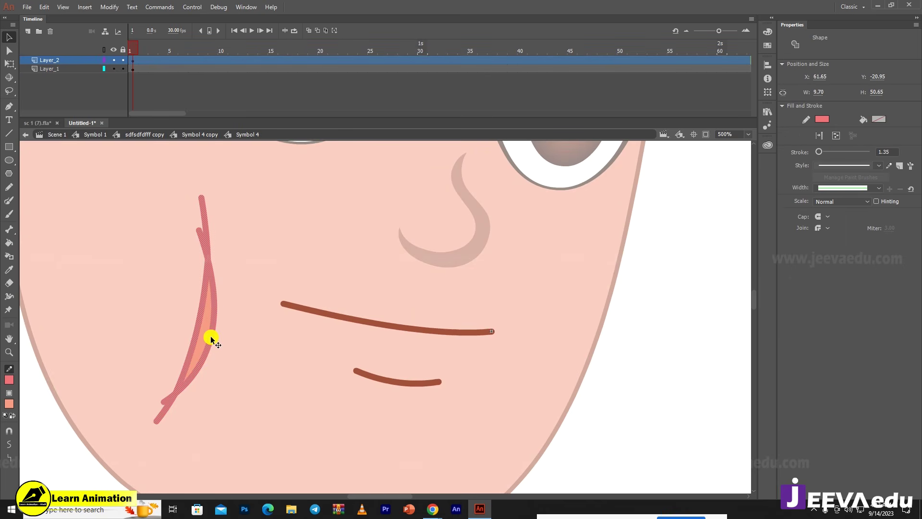
{"action": "key", "text": "Delete"}
- Darken the crescent's fill to 70% brightness, color B2705F
{"action": "left_click", "coordinate": [205, 335]}
{"action": "left_click", "coordinate": [9, 404]}
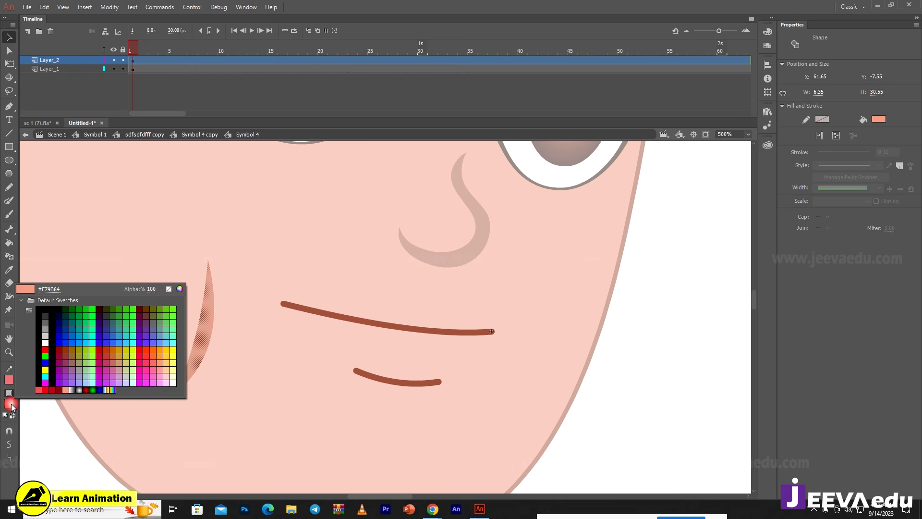
{"action": "left_click", "coordinate": [180, 289]}
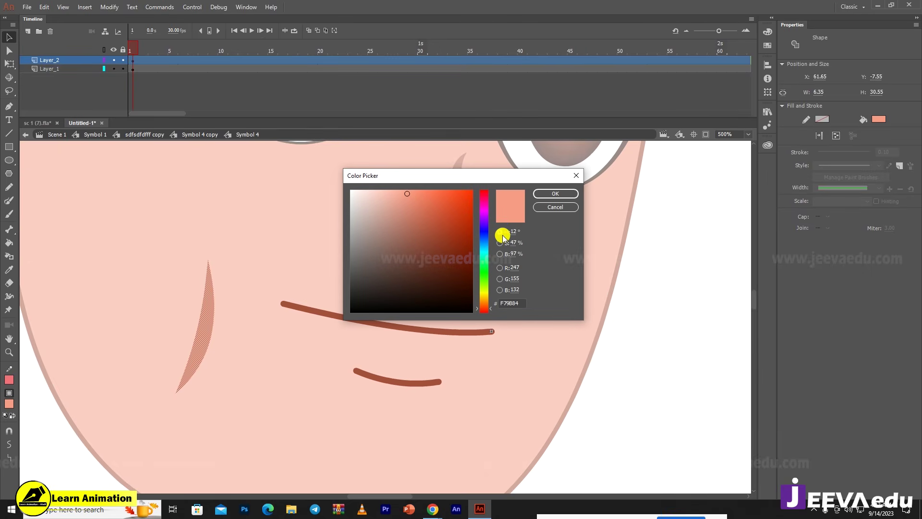
{"action": "left_click", "coordinate": [500, 253]}
{"action": "left_click", "coordinate": [485, 226]}
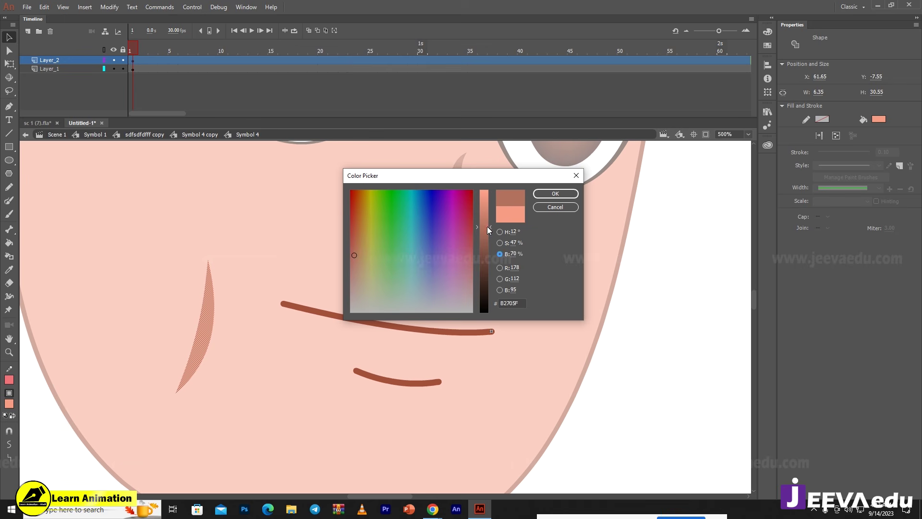
{"action": "left_click", "coordinate": [548, 193]}
{"action": "left_click", "coordinate": [328, 345]}
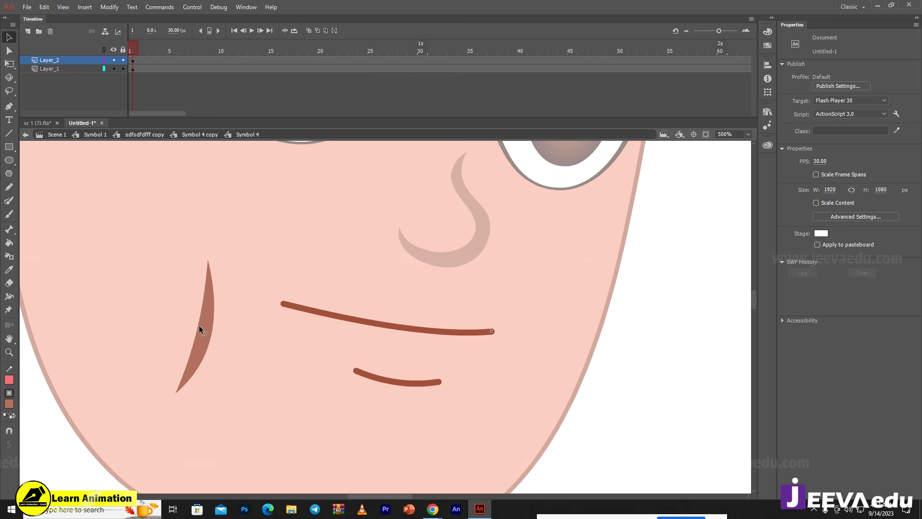
- Convert the crescent into a graphic symbol named Symbol 5 and move it onto the upper mouth line's cheek-side end
{"action": "left_click", "coordinate": [205, 333]}
{"action": "key", "text": "F8"}
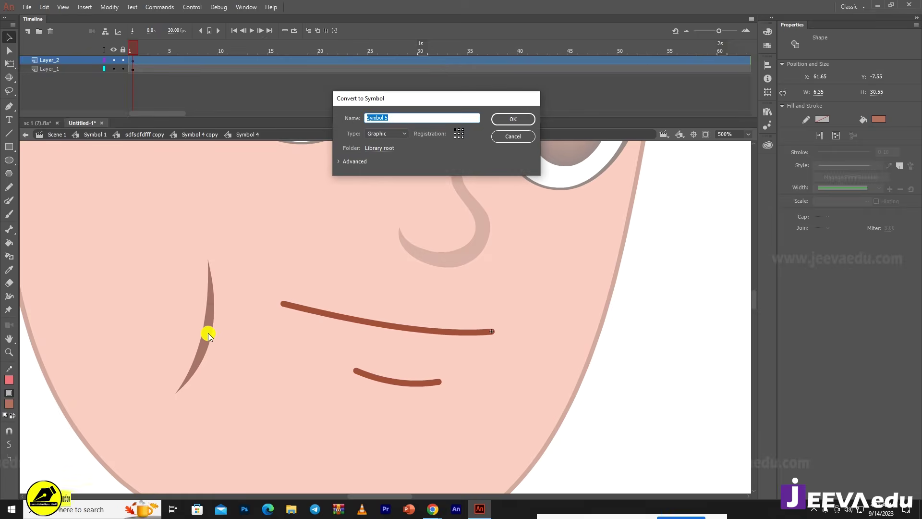
{"action": "key", "text": "Return"}
{"action": "left_click_drag", "start_coordinate": [206, 341], "coordinate": [282, 310]}
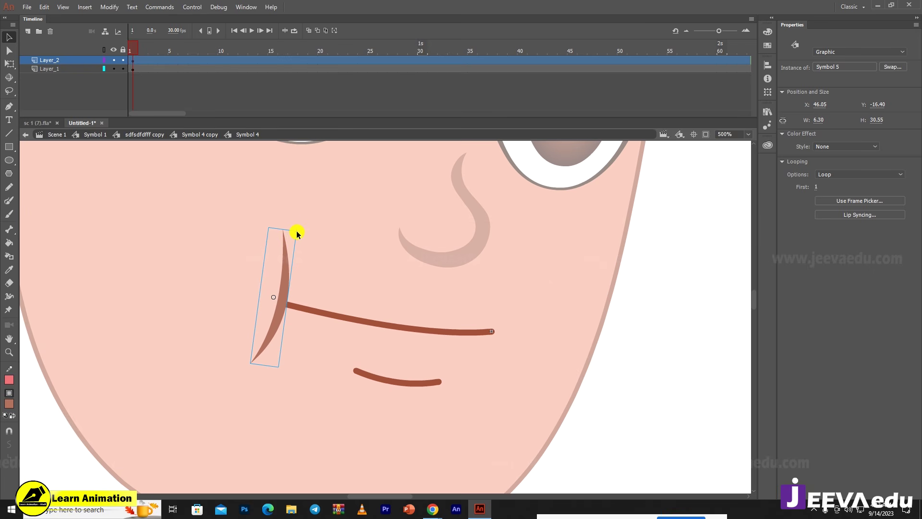
{"action": "key", "text": "q"}
{"action": "left_click_drag", "start_coordinate": [297, 230], "coordinate": [293, 242]}
{"action": "key", "text": "ctrl+z"}
- Cut the upper mouth line and paste it in place on a new layer between the crescent and the lower line
{"action": "left_click", "coordinate": [470, 334]}
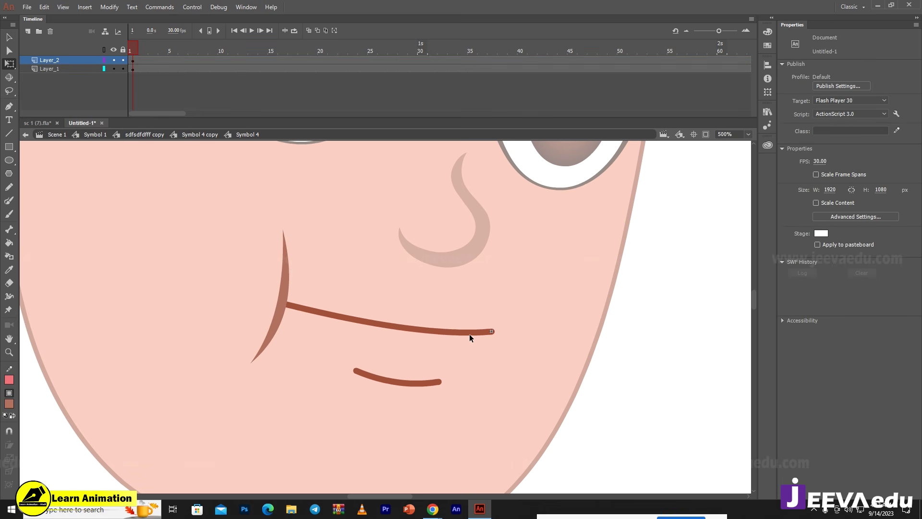
{"action": "left_click", "coordinate": [479, 335]}
{"action": "key", "text": "Delete"}
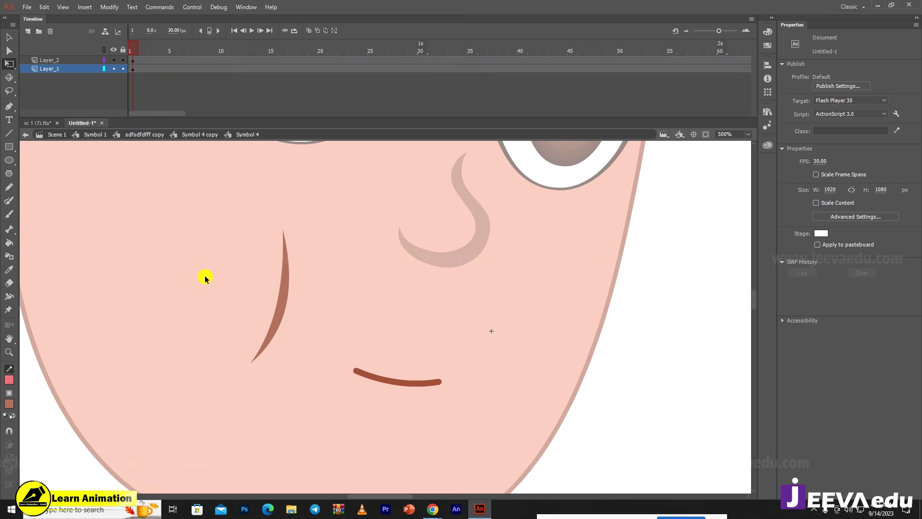
{"action": "left_click", "coordinate": [27, 31]}
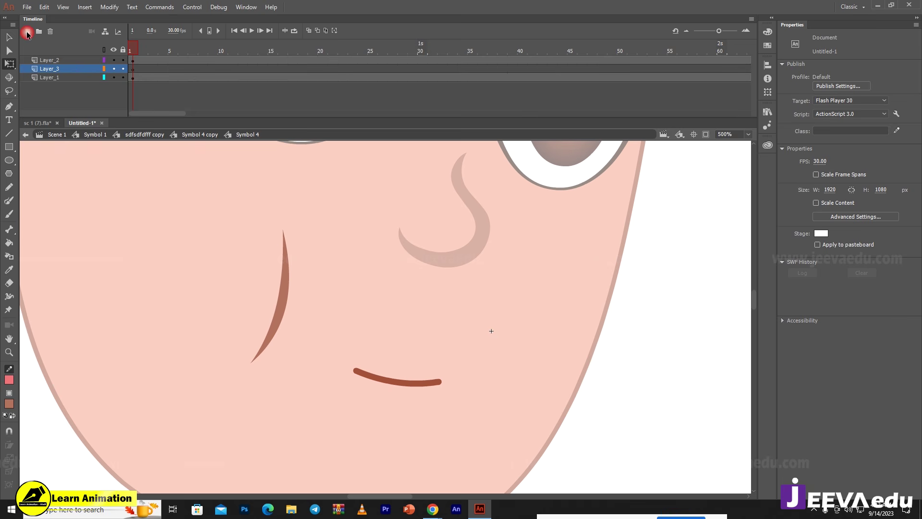
{"action": "right_click", "coordinate": [146, 270]}
{"action": "left_click", "coordinate": [169, 310]}
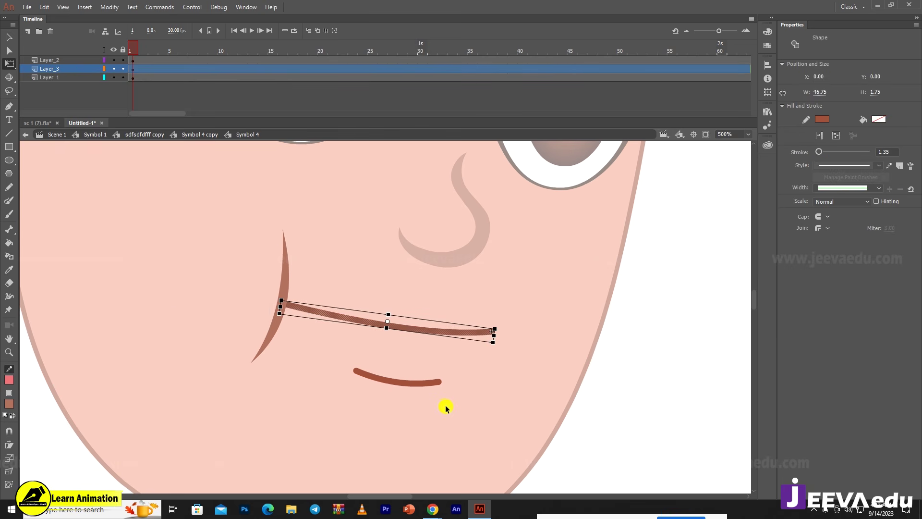
{"action": "left_click", "coordinate": [432, 384]}
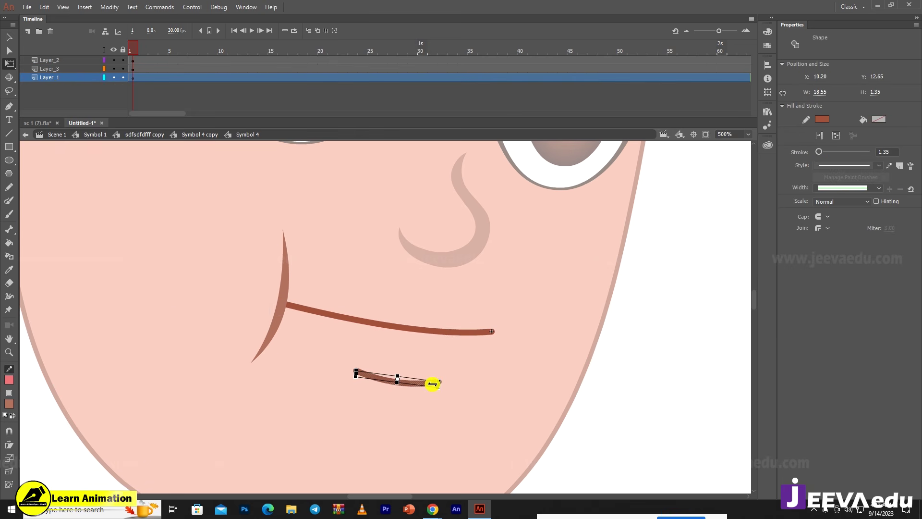
{"action": "key", "text": "Delete"}
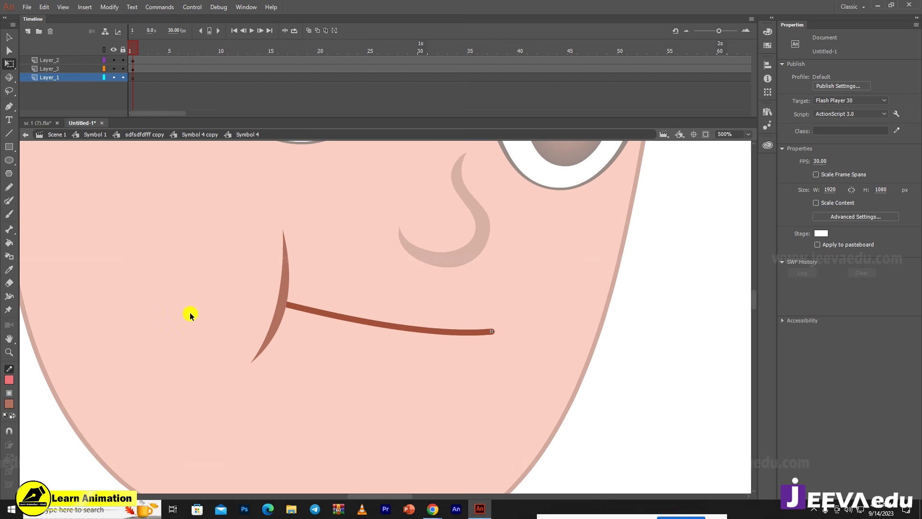
{"action": "key", "text": "ctrl+z"}
- Insert keyframes at frames 5 and 10 on all three layers of the mouth symbol
{"action": "left_click", "coordinate": [136, 45]}
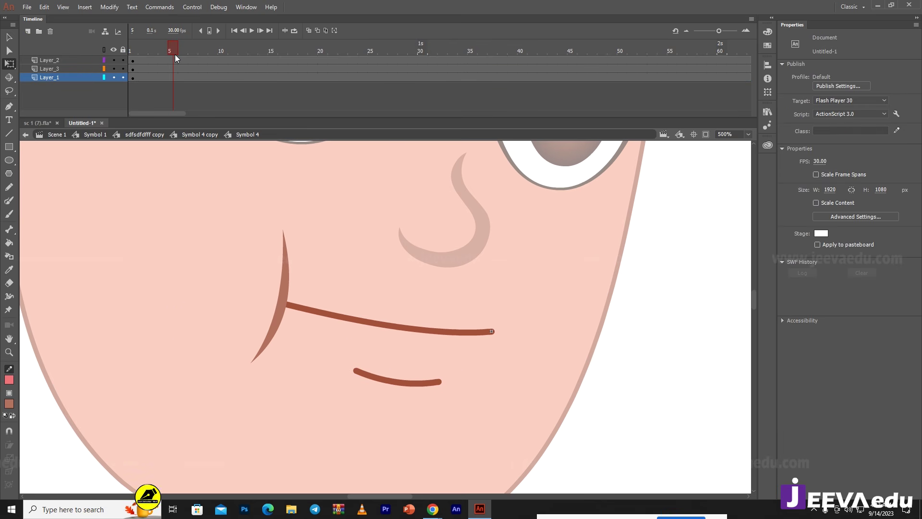
{"action": "left_click_drag", "start_coordinate": [175, 54], "coordinate": [222, 77]}
{"action": "key", "text": "F6"}
{"action": "key", "text": "F6"}
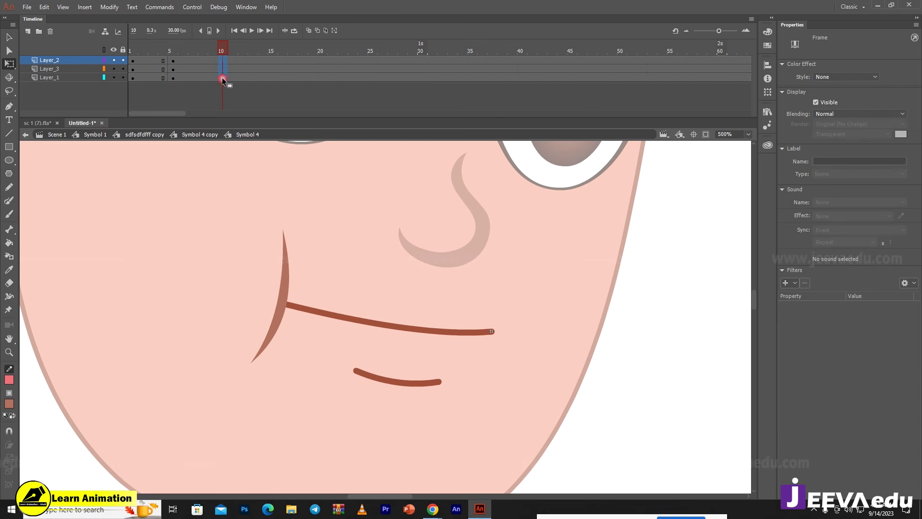
- Create classic tweens across both keyframe spans of Layer_2, between frames 1 and 10
{"action": "mouse_move", "coordinate": [173, 61]}
{"action": "left_mouse_down"}
{"action": "mouse_move", "coordinate": [182, 77]}
{"action": "mouse_move", "coordinate": [179, 62]}
{"action": "left_mouse_up"}
{"action": "right_click", "coordinate": [182, 77]}
{"action": "left_click", "coordinate": [154, 68]}
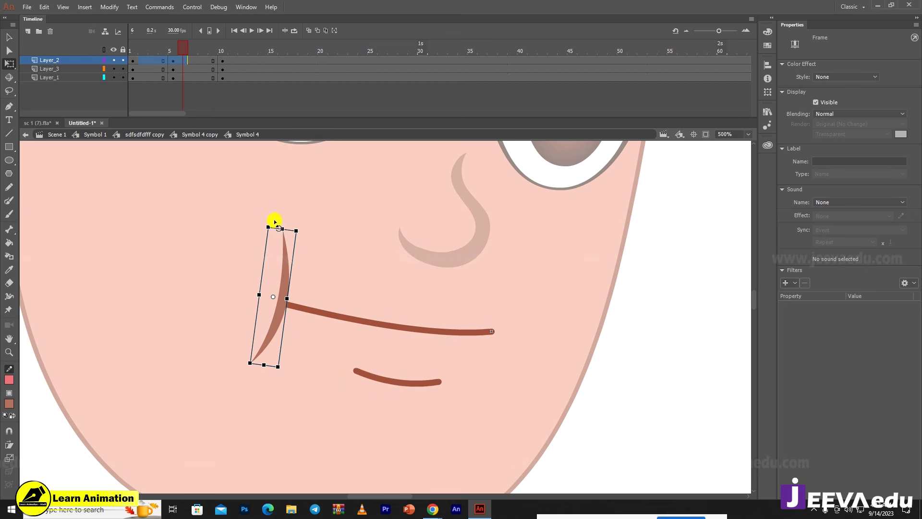
{"action": "right_click", "coordinate": [165, 61]}
{"action": "left_click", "coordinate": [204, 67]}
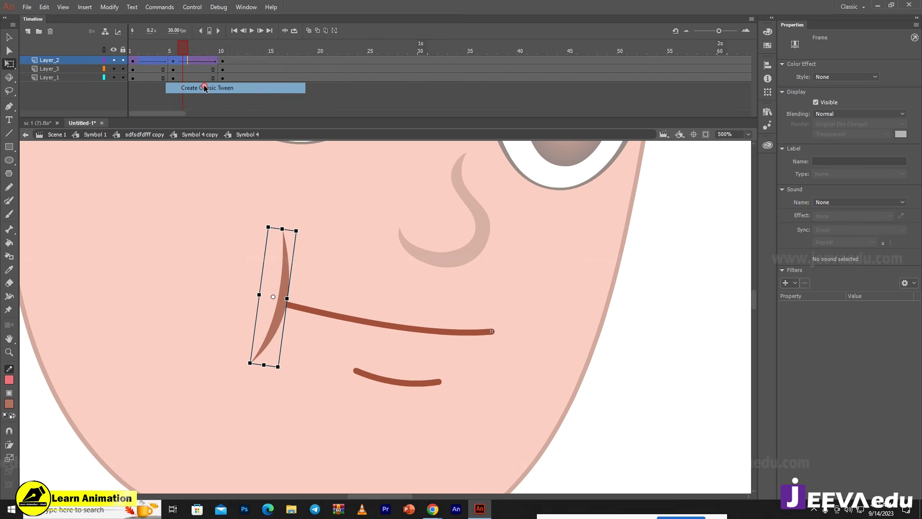
- Create shape tweens across both keyframe spans of Layer_3 and Layer_1
{"action": "left_click_drag", "start_coordinate": [160, 68], "coordinate": [182, 90]}
{"action": "right_click", "coordinate": [183, 91]}
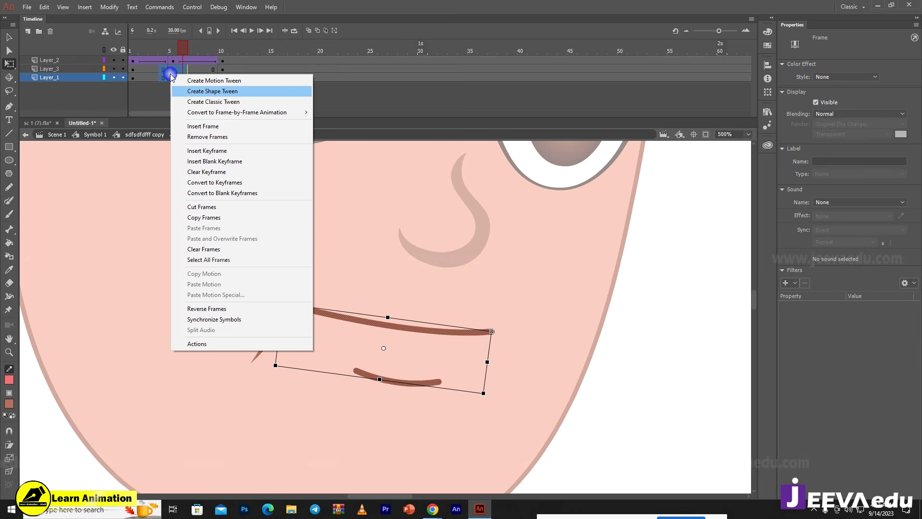
{"action": "left_click", "coordinate": [197, 91]}
- At frame 5, shorten the crescent to a height of about 20.15 and shift it inward along the mouth to about X 42.90, Y -10.80
{"action": "mouse_move", "coordinate": [183, 48]}
{"action": "left_mouse_down"}
{"action": "mouse_move", "coordinate": [163, 56]}
{"action": "mouse_move", "coordinate": [173, 67]}
{"action": "left_mouse_up"}
{"action": "left_click", "coordinate": [314, 345]}
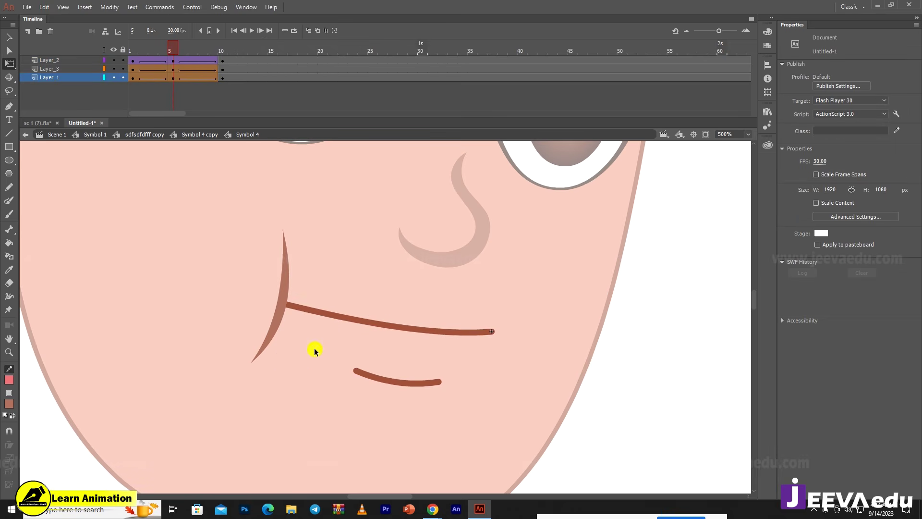
{"action": "left_click", "coordinate": [286, 296]}
{"action": "left_click_drag", "start_coordinate": [285, 228], "coordinate": [276, 249]}
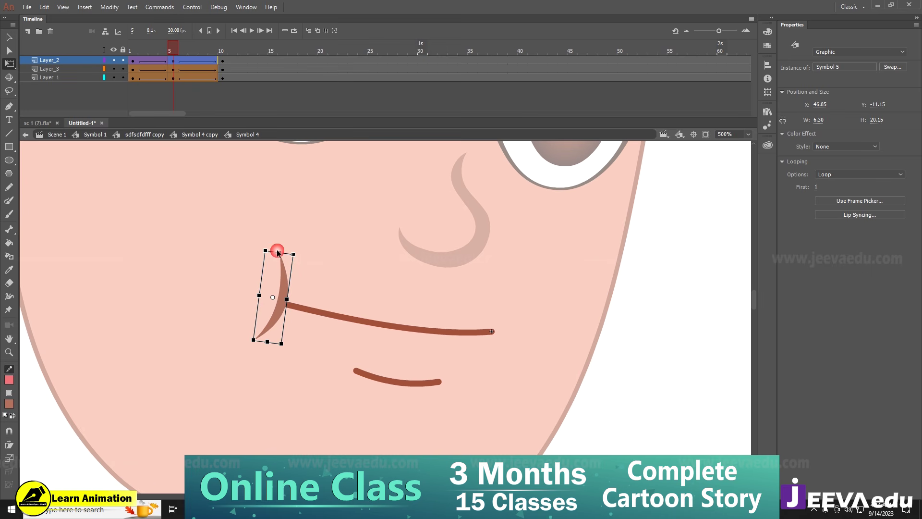
{"action": "left_click", "coordinate": [169, 44]}
{"action": "left_click", "coordinate": [175, 63]}
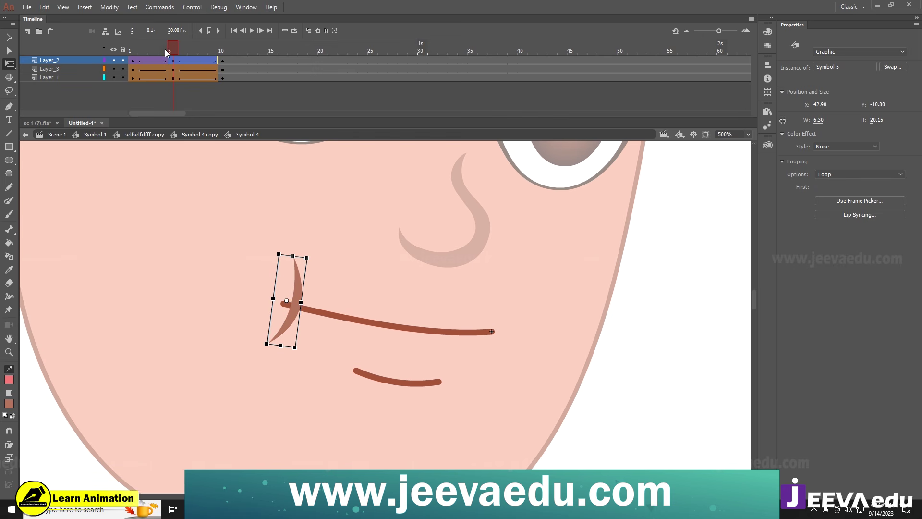
- At frame 5, shorten the upper mouth line from its cheek end to a width of about 43.95 so it meets the crescent
{"action": "left_click", "coordinate": [132, 47]}
{"action": "left_click_drag", "start_coordinate": [122, 60], "coordinate": [165, 74]}
{"action": "key", "text": "period"}
{"action": "key", "text": "period"}
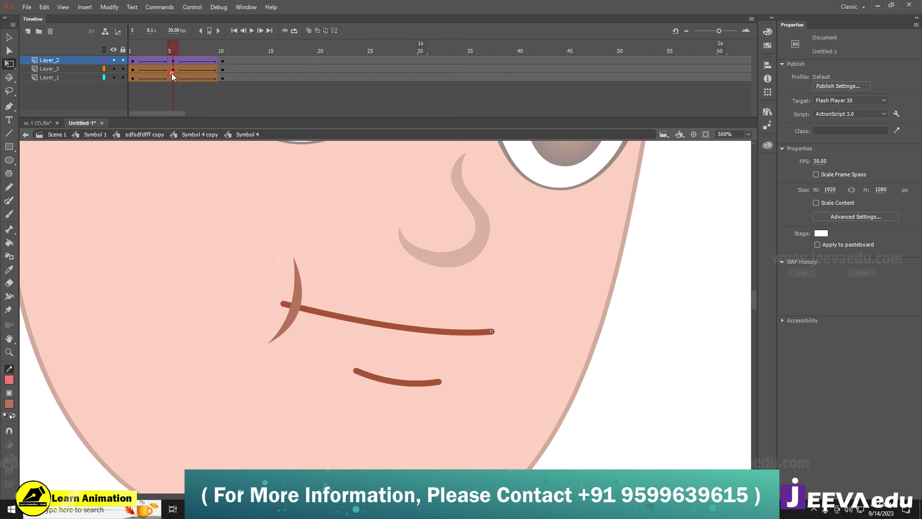
{"action": "left_click", "coordinate": [399, 328]}
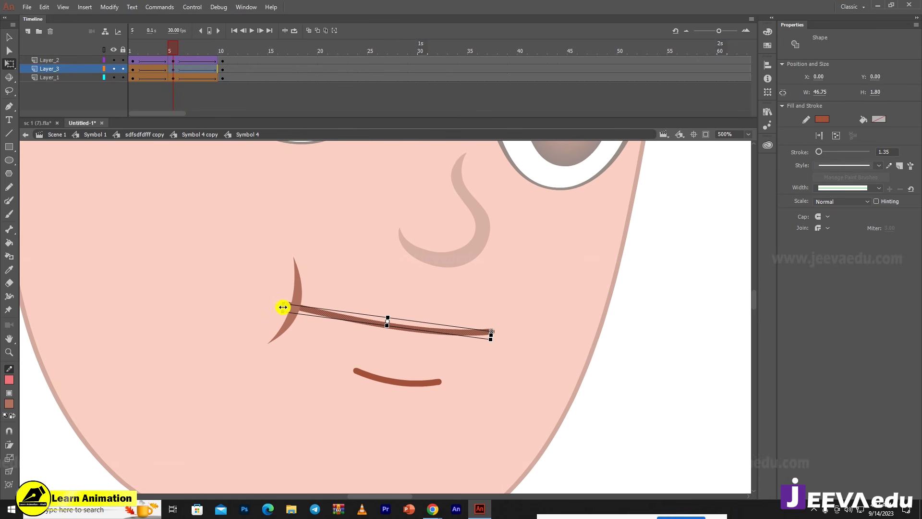
{"action": "left_click_drag", "start_coordinate": [283, 307], "coordinate": [296, 310]}
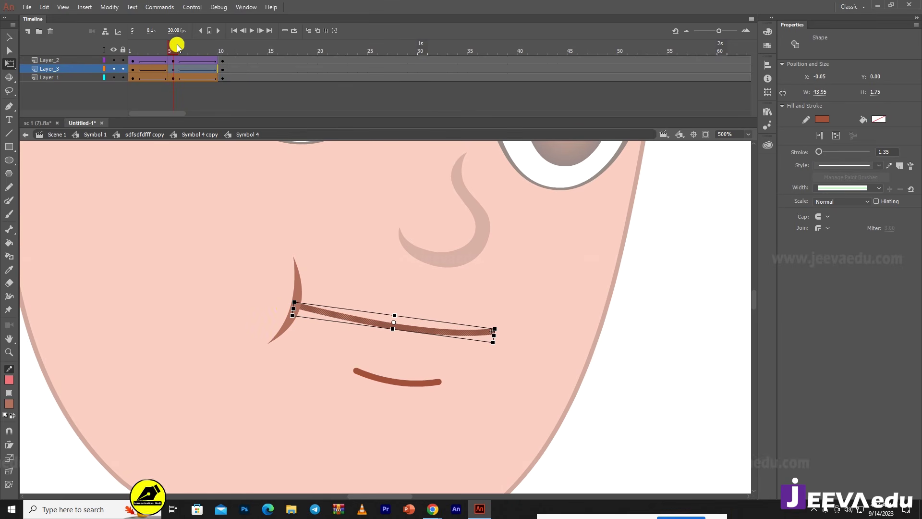
{"action": "mouse_move", "coordinate": [177, 44]}
{"action": "left_mouse_down"}
{"action": "mouse_move", "coordinate": [137, 61]}
{"action": "mouse_move", "coordinate": [192, 72]}
{"action": "left_mouse_up"}
{"action": "left_click", "coordinate": [174, 61]}
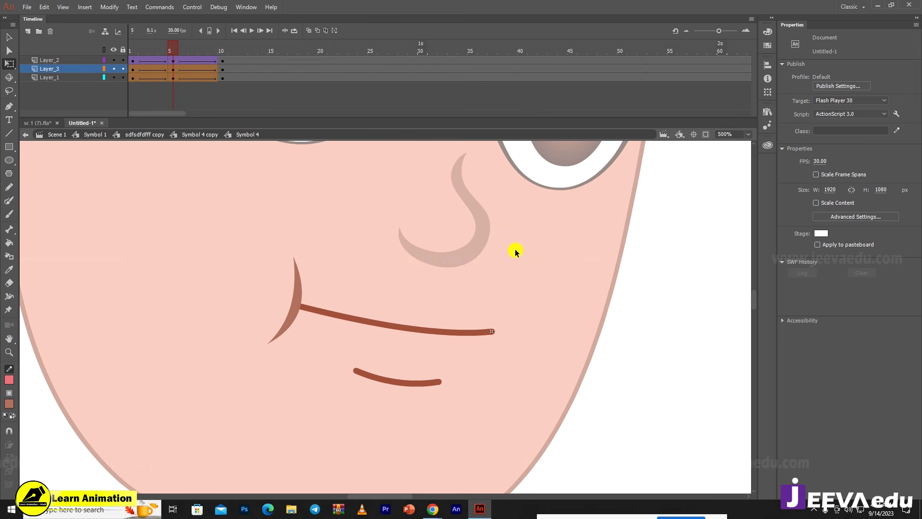
- At frame 5, pull in both ends of the upper mouth line, bend it slightly downward, and shift the crescent inward to match
{"action": "left_click_drag", "start_coordinate": [476, 331], "coordinate": [476, 331]}
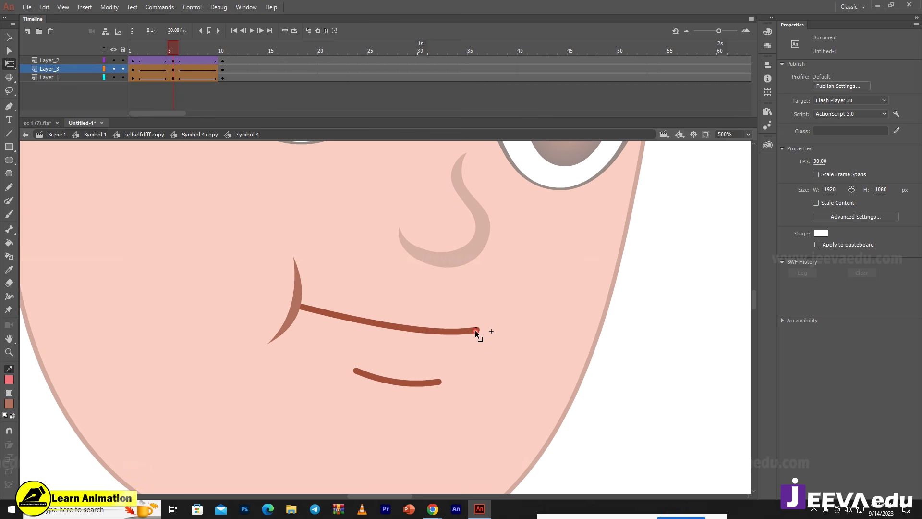
{"action": "left_click", "coordinate": [293, 315]}
{"action": "left_click_drag", "start_coordinate": [293, 315], "coordinate": [302, 318]}
{"action": "left_click", "coordinate": [275, 303]}
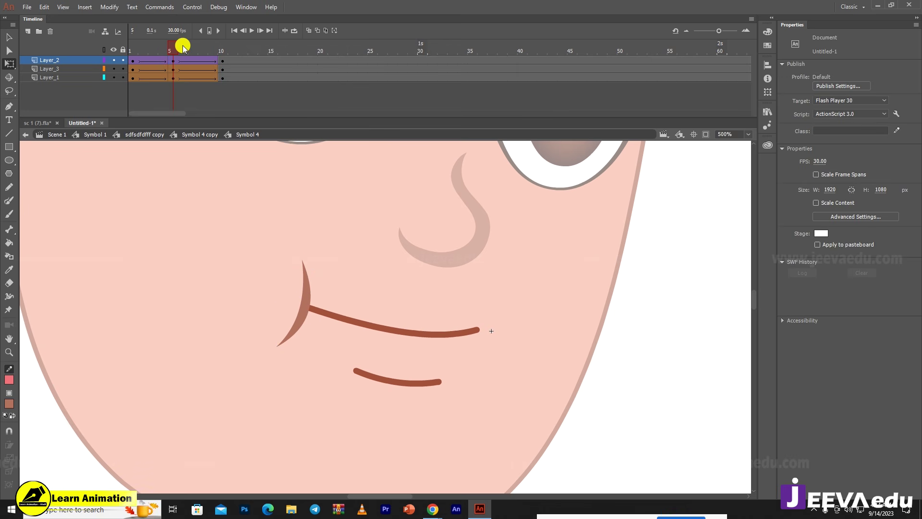
{"action": "left_click", "coordinate": [143, 56]}
{"action": "left_click_drag", "start_coordinate": [142, 56], "coordinate": [174, 74]}
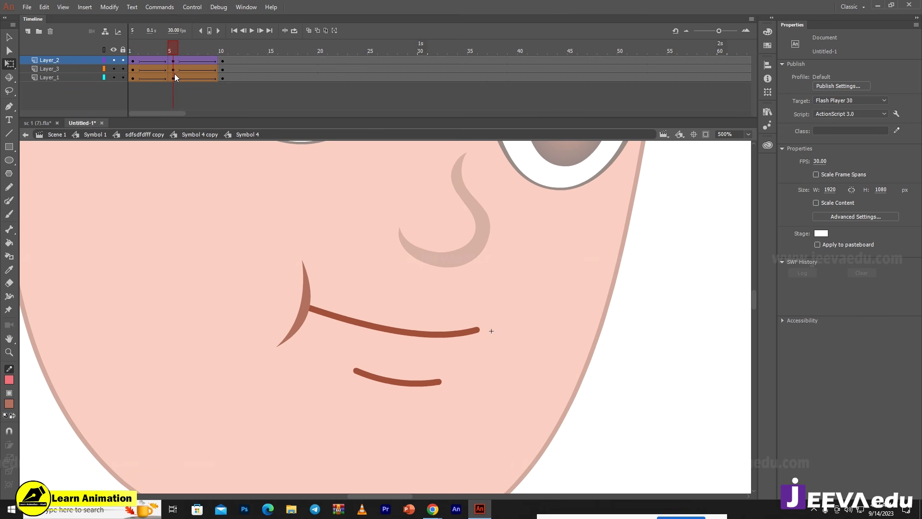
- At frame 5, raise both ends of the lower lip line slightly to make it curve more
{"action": "left_click", "coordinate": [397, 383]}
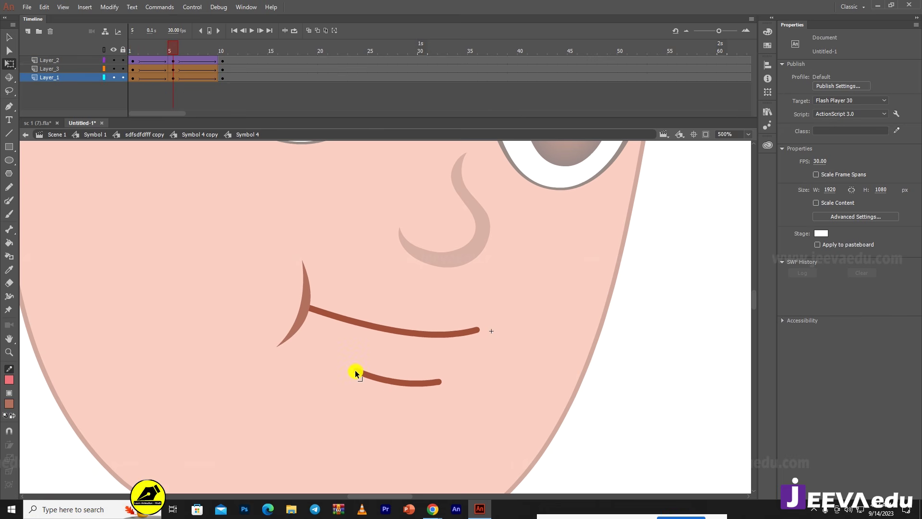
{"action": "left_click_drag", "start_coordinate": [355, 372], "coordinate": [356, 366]}
{"action": "left_click_drag", "start_coordinate": [440, 382], "coordinate": [439, 375]}
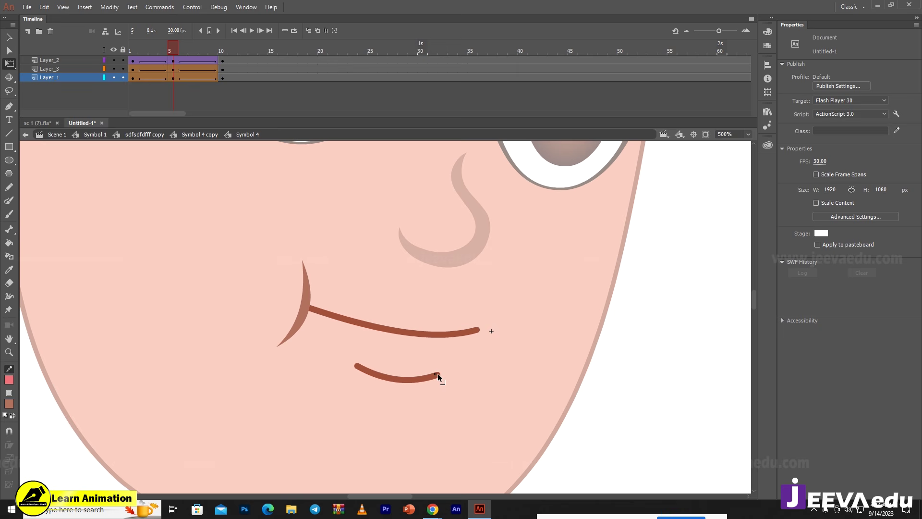
- Remove all frames after frame 10 from the three layers of the mouth symbol
{"action": "left_click_drag", "start_coordinate": [168, 51], "coordinate": [335, 118]}
{"action": "left_click", "coordinate": [248, 92]}
{"action": "mouse_move", "coordinate": [232, 61]}
{"action": "left_mouse_down"}
{"action": "mouse_move", "coordinate": [235, 71]}
{"action": "mouse_move", "coordinate": [338, 114]}
{"action": "left_mouse_up"}
{"action": "left_click", "coordinate": [227, 85]}
{"action": "key", "text": "shift+F5"}
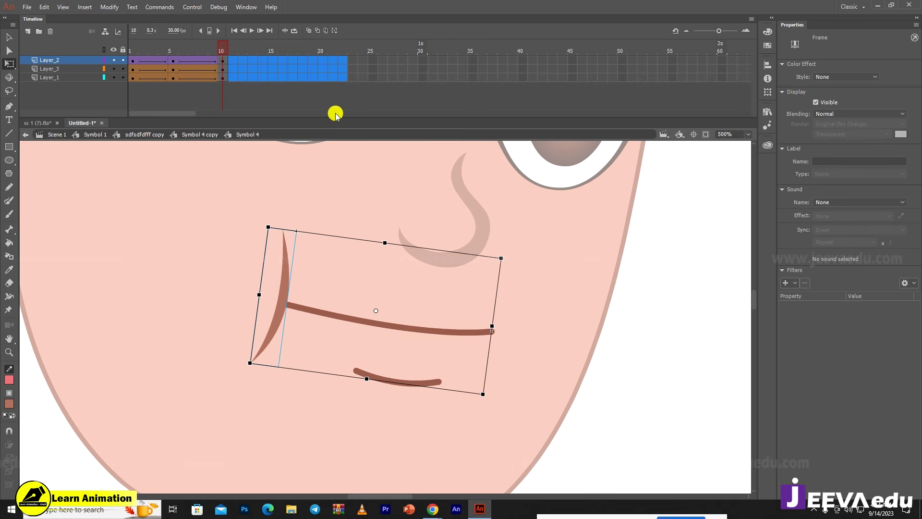
{"action": "left_click_drag", "start_coordinate": [222, 49], "coordinate": [1, 110]}
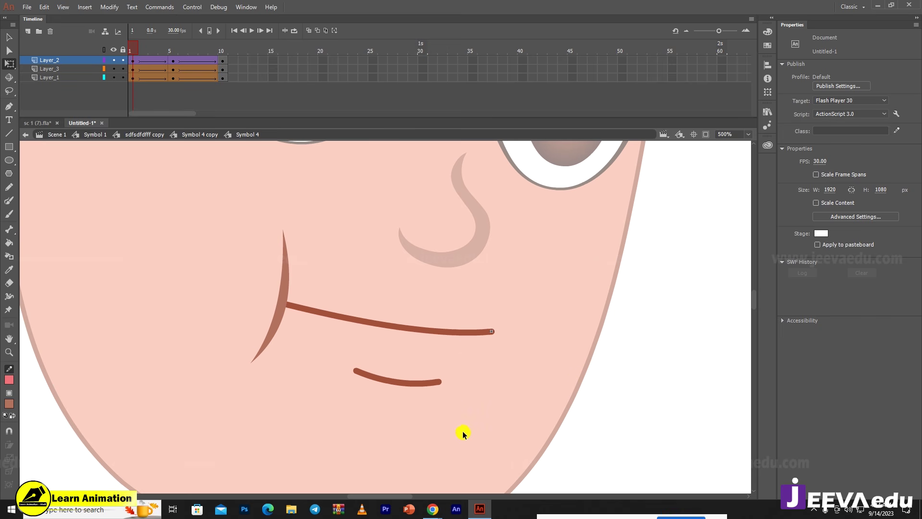
- Preview the chewing in Symbol 4 copy, then bend the middle of the lower lip line further down at frame 5 of Symbol 4
{"action": "double_click", "coordinate": [492, 415]}
{"action": "left_click", "coordinate": [294, 48]}
{"action": "key", "text": "Return"}
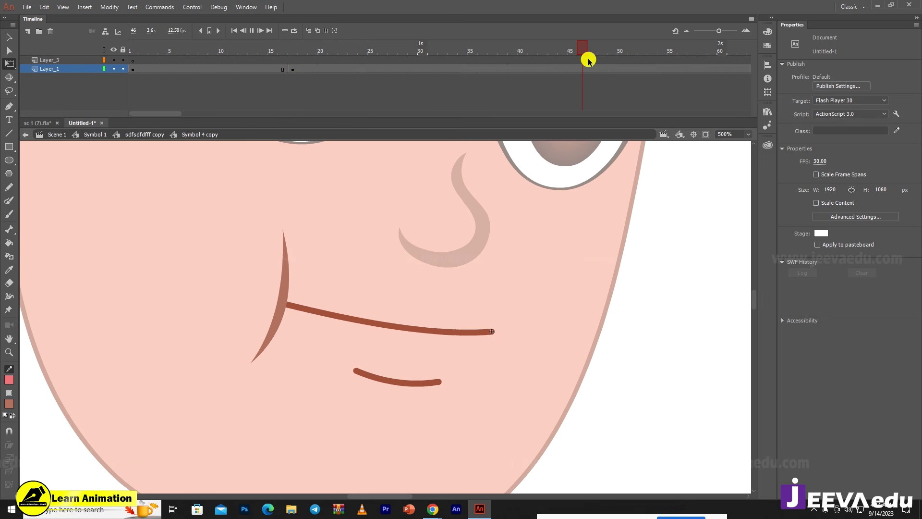
{"action": "left_click_drag", "start_coordinate": [591, 51], "coordinate": [345, 56]}
{"action": "left_click", "coordinate": [292, 69]}
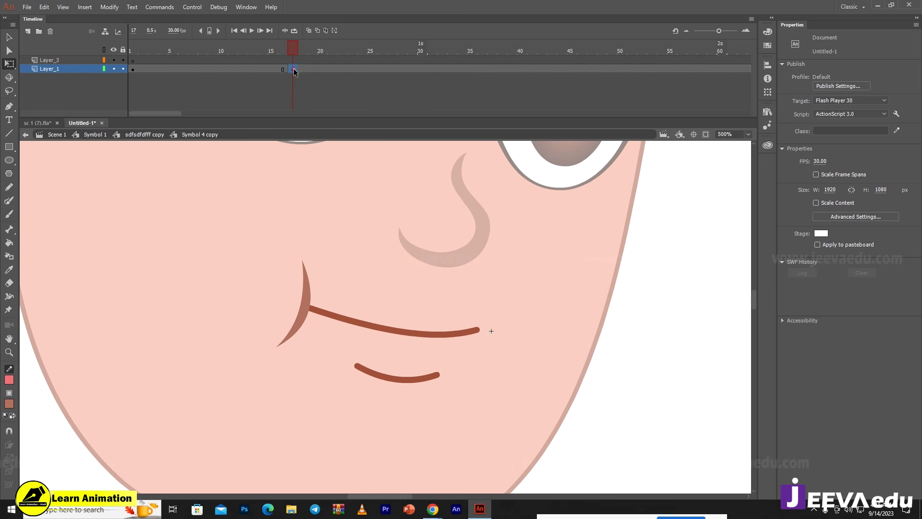
{"action": "double_click", "coordinate": [401, 381]}
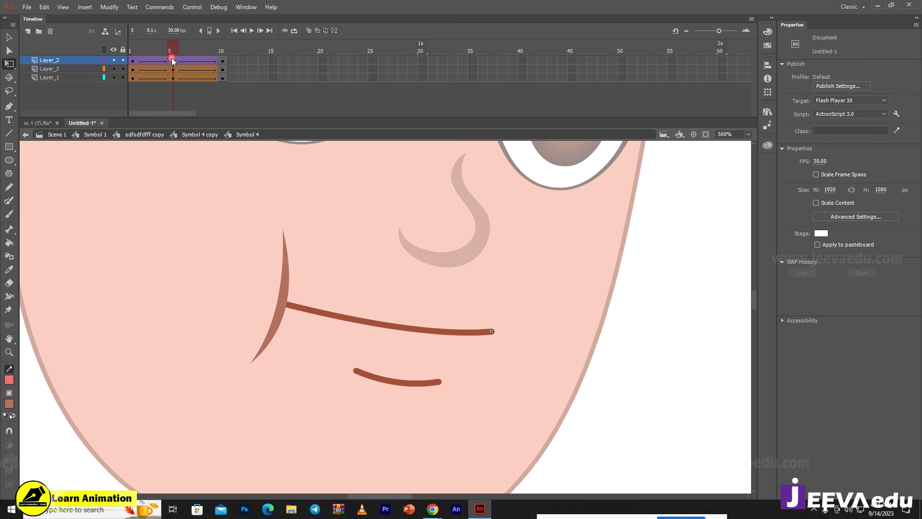
{"action": "left_click", "coordinate": [173, 61]}
{"action": "left_click", "coordinate": [389, 383]}
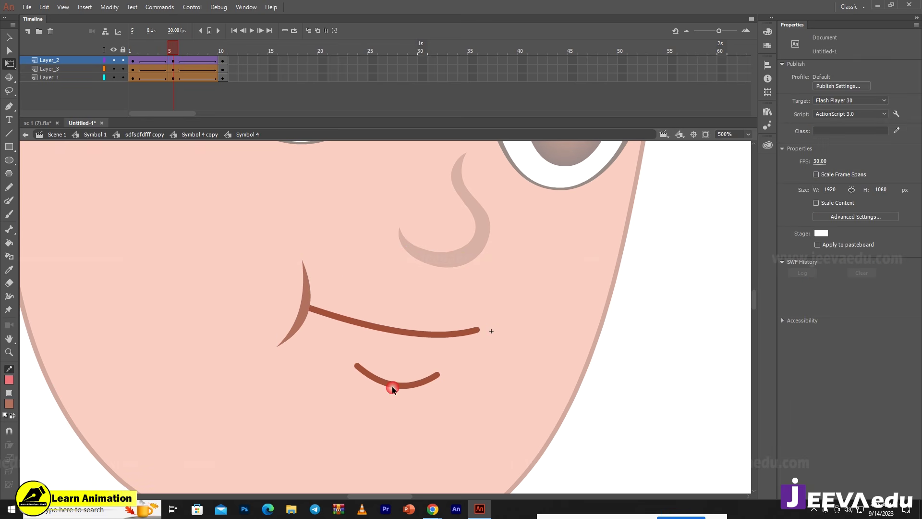
- Replay the chewing in the parent symbol, then flatten the lower lip line's curve slightly at frame 5 of Symbol 4
{"action": "double_click", "coordinate": [307, 390]}
{"action": "left_click", "coordinate": [290, 50]}
{"action": "key", "text": "Return"}
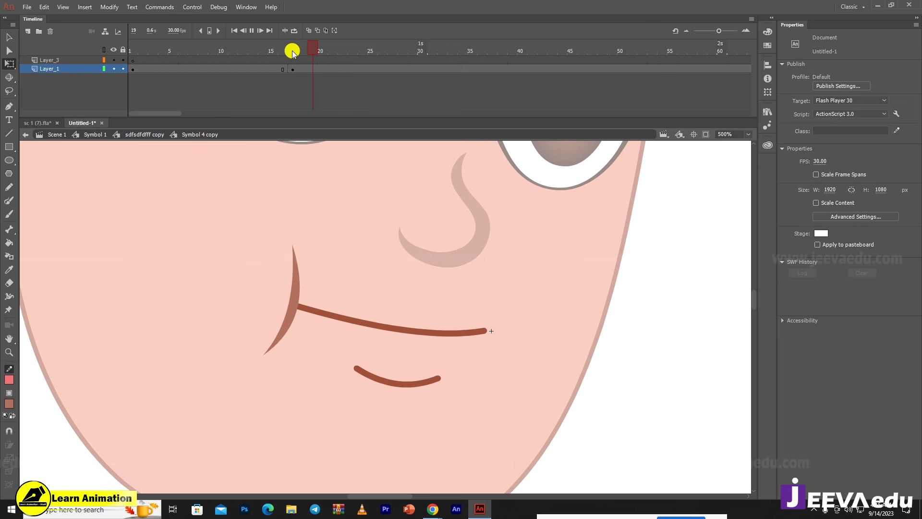
{"action": "left_click", "coordinate": [303, 68]}
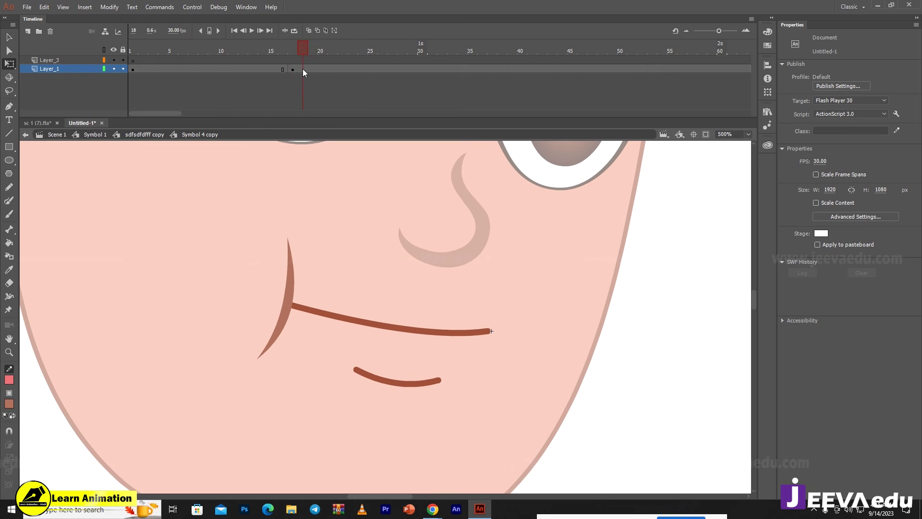
{"action": "left_click", "coordinate": [293, 69]}
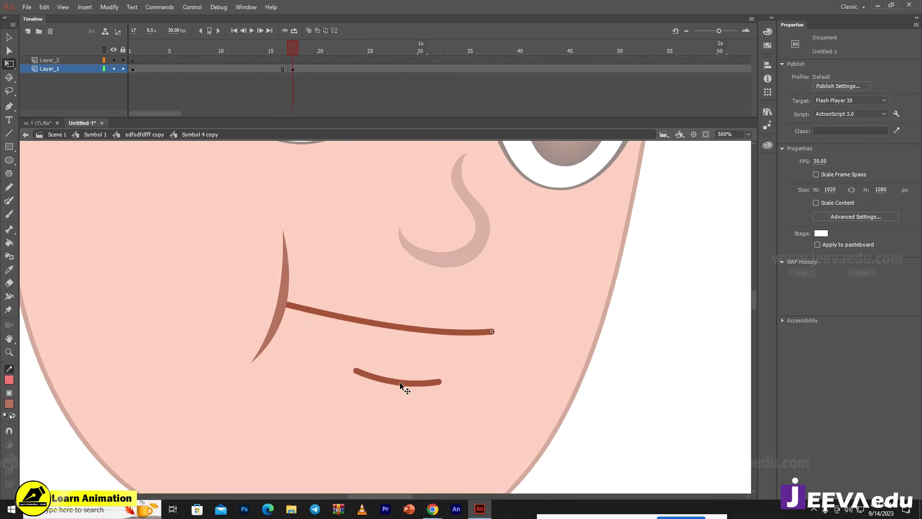
{"action": "left_click", "coordinate": [405, 382]}
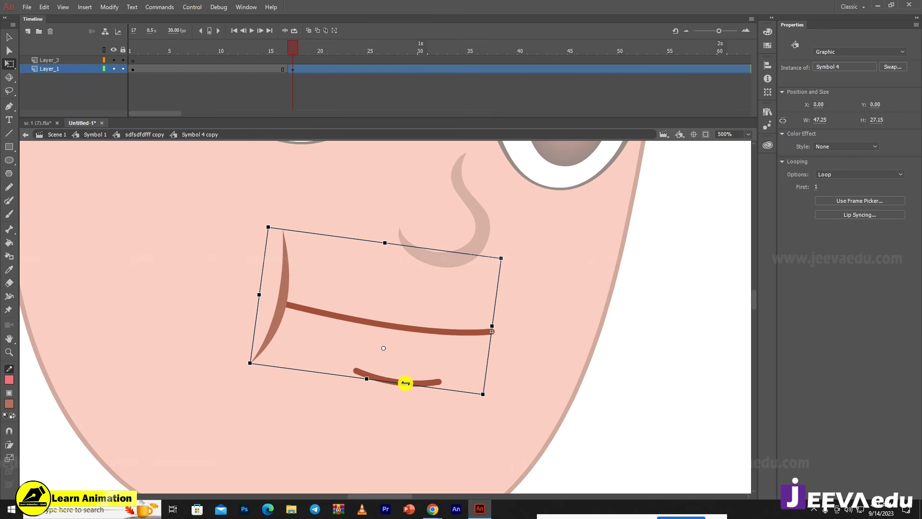
{"action": "double_click", "coordinate": [406, 384]}
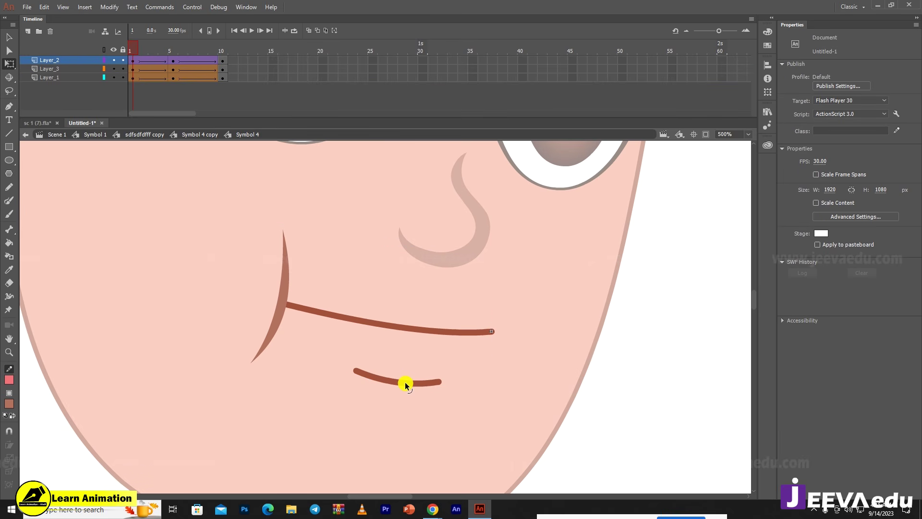
{"action": "left_click", "coordinate": [173, 57]}
{"action": "left_click", "coordinate": [390, 409]}
{"action": "left_click_drag", "start_coordinate": [399, 385], "coordinate": [399, 380]}
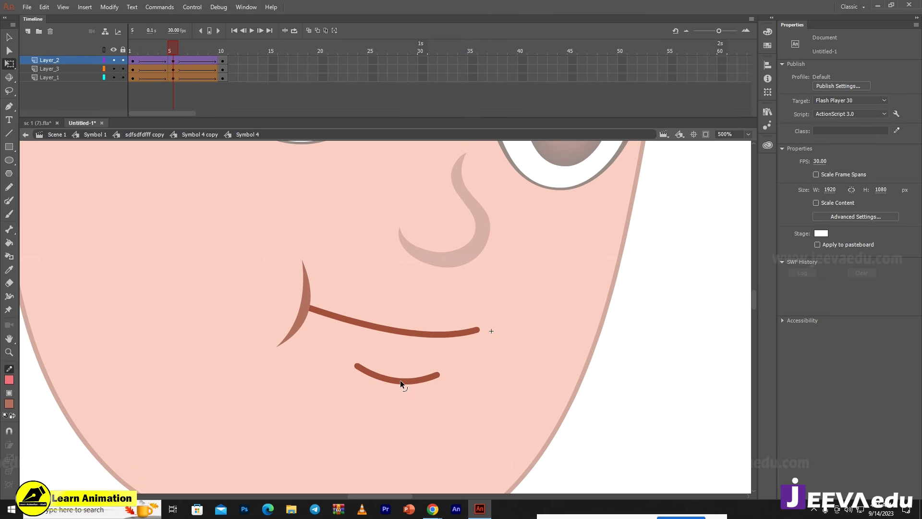
- In Symbol 4 copy, replay the chewing and insert frames before the second keyframe on Layer_1 so it starts at frame 25
{"action": "double_click", "coordinate": [386, 413]}
{"action": "key", "text": "Return"}
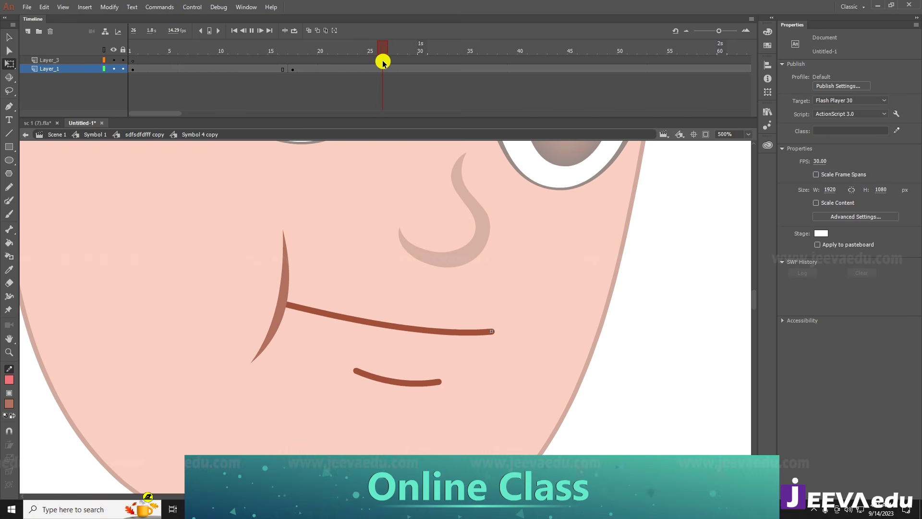
{"action": "left_click_drag", "start_coordinate": [454, 60], "coordinate": [110, 79]}
{"action": "left_click_drag", "start_coordinate": [246, 57], "coordinate": [108, 68]}
{"action": "key", "text": "F5"}
{"action": "key", "text": "F5"}
- Delete the empty Layer_3 from Symbol 4 copy
{"action": "left_click", "coordinate": [74, 62]}
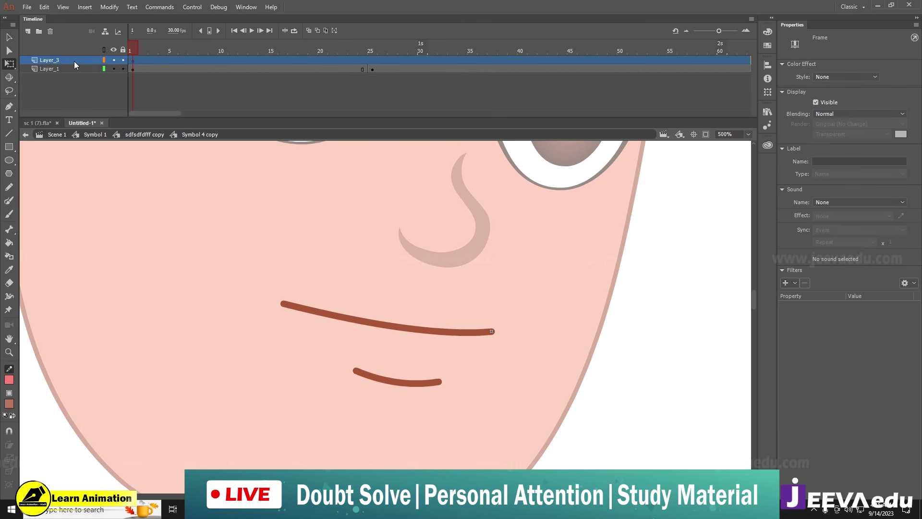
{"action": "left_click", "coordinate": [53, 33]}
{"action": "key", "text": "z"}
{"action": "left_click", "coordinate": [373, 392], "text": "alt"}
{"action": "scroll", "coordinate": [441, 353], "scroll_direction": "up", "scroll_amount": 1}
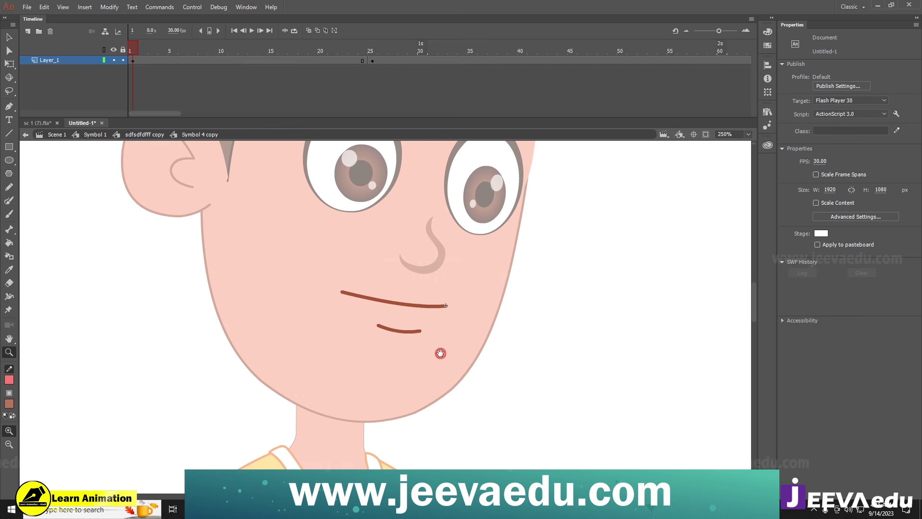
{"action": "key", "text": "v"}
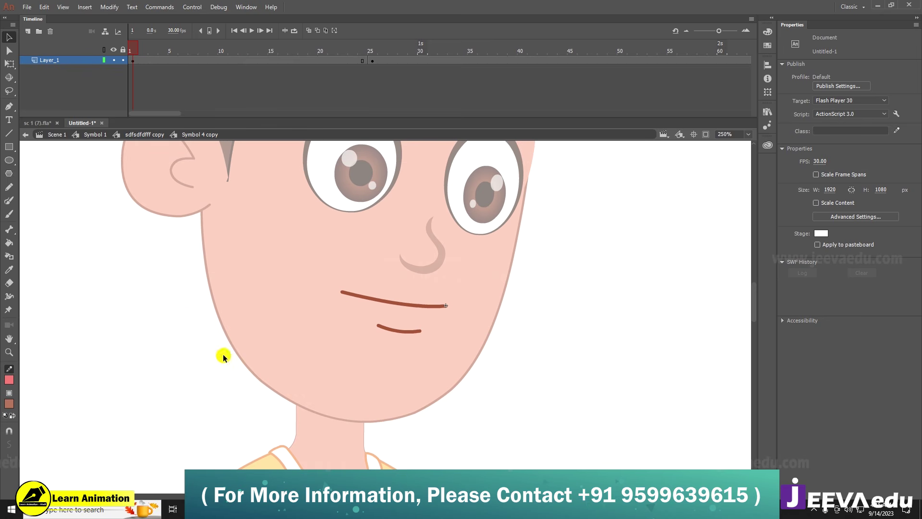
- Save the document to the Desktop as an Animate Document named animation
{"action": "left_click", "coordinate": [31, 7]}
{"action": "left_click", "coordinate": [43, 90]}
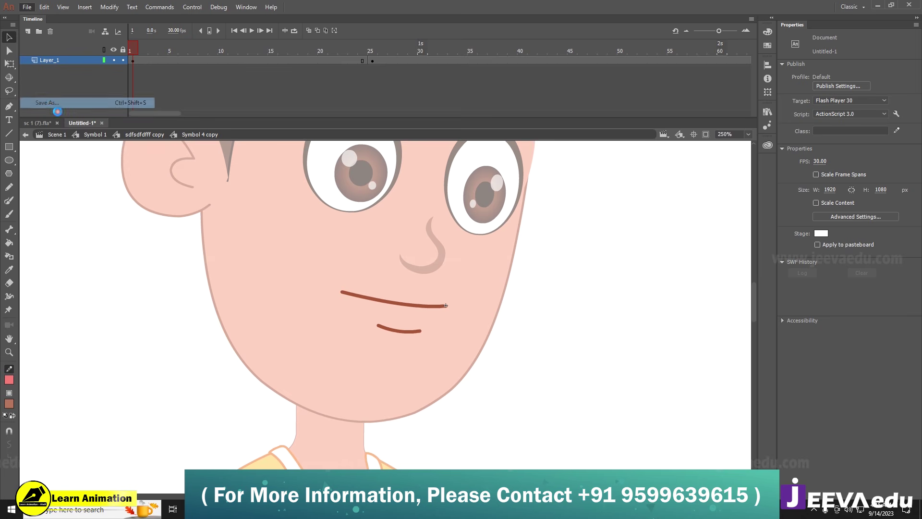
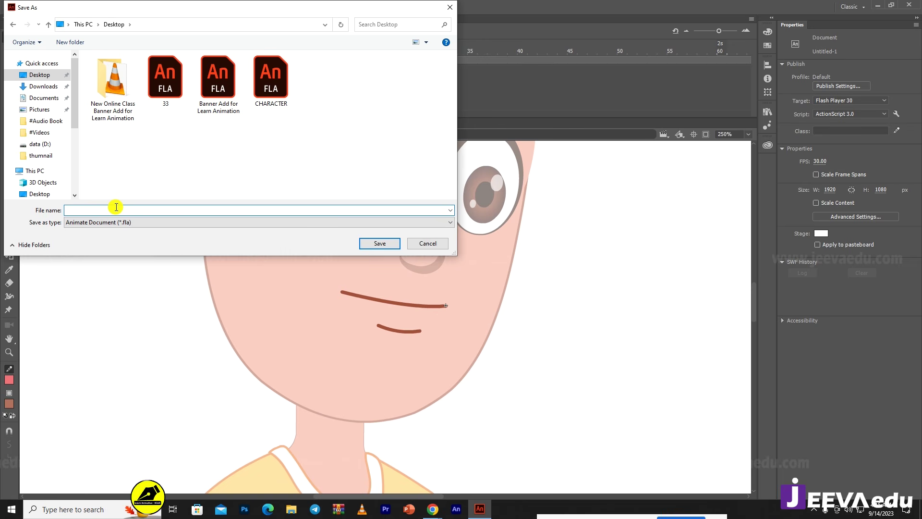
{"action": "type", "text": "animation"}
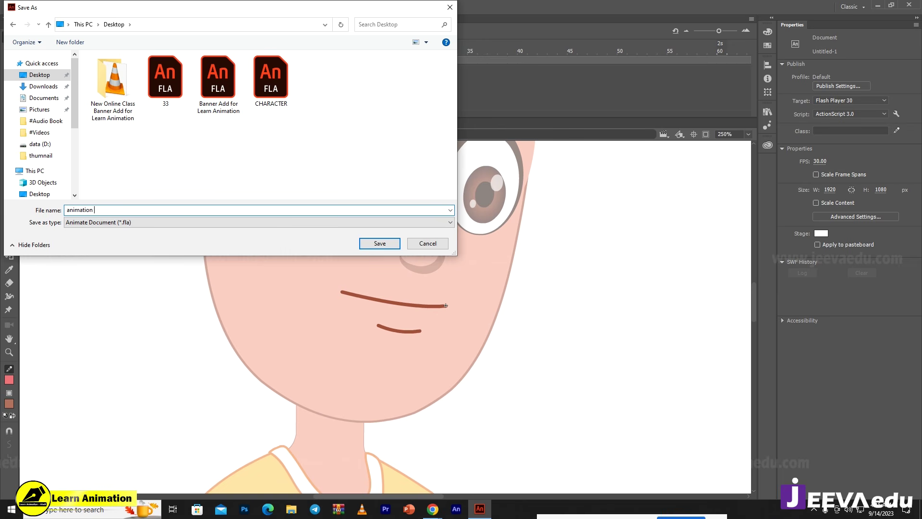
{"action": "key", "text": "Return"}
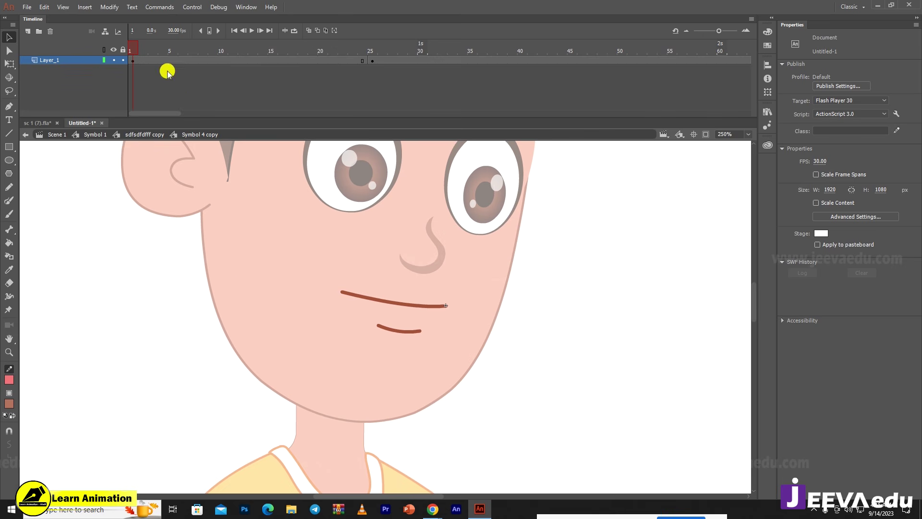
- Leave the mouth and head symbols and return to the whole-body timeline of Symbol 1
{"action": "left_click", "coordinate": [153, 139]}
{"action": "key", "text": "z"}
{"action": "left_click", "coordinate": [448, 353], "text": "alt"}
{"action": "left_click", "coordinate": [424, 346], "text": "alt"}
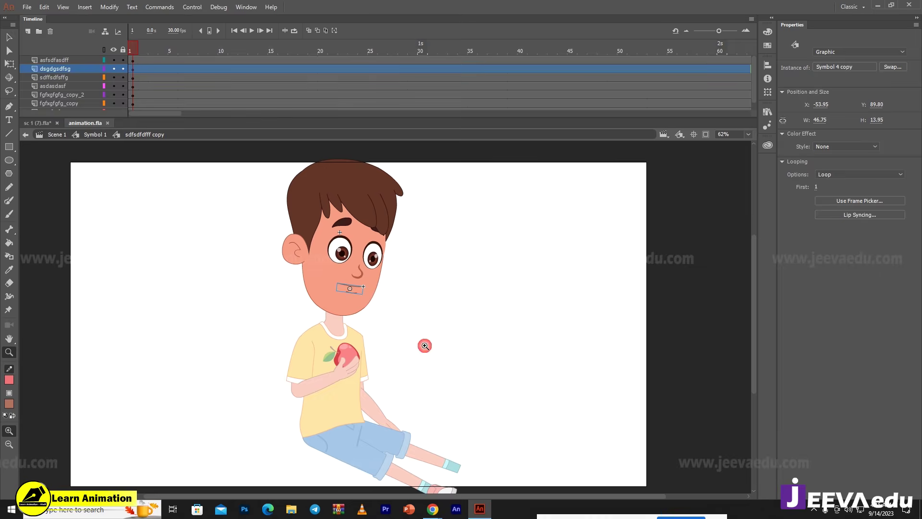
{"action": "left_click_drag", "start_coordinate": [425, 346], "coordinate": [423, 371]}
{"action": "left_click", "coordinate": [134, 51]}
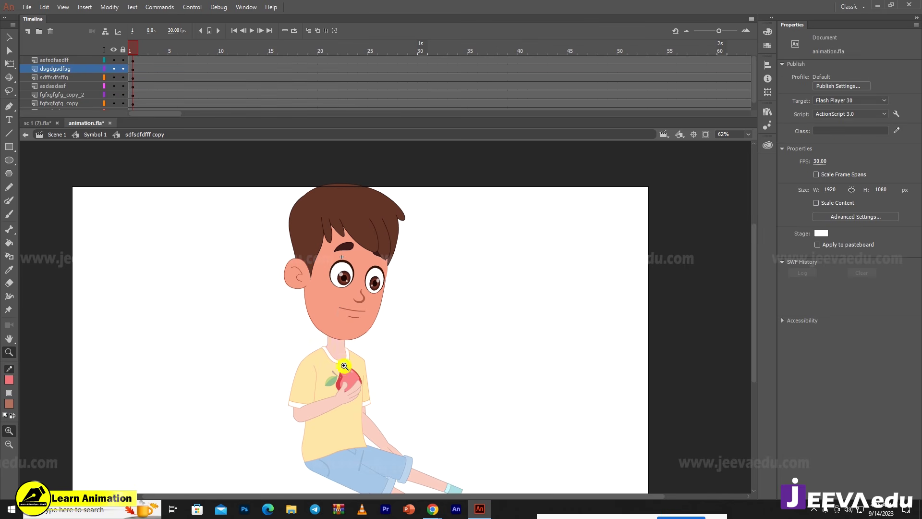
{"action": "key", "text": "v"}
{"action": "double_click", "coordinate": [255, 324]}
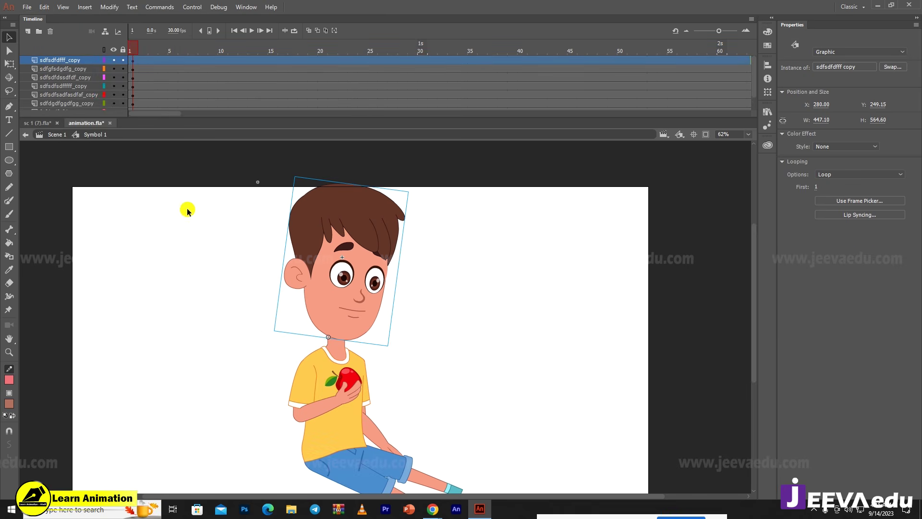
- Select the arm holding the apple to identify its layer in Symbol 1, and return the playhead to frame 1
{"action": "left_click_drag", "start_coordinate": [143, 44], "coordinate": [193, 46]}
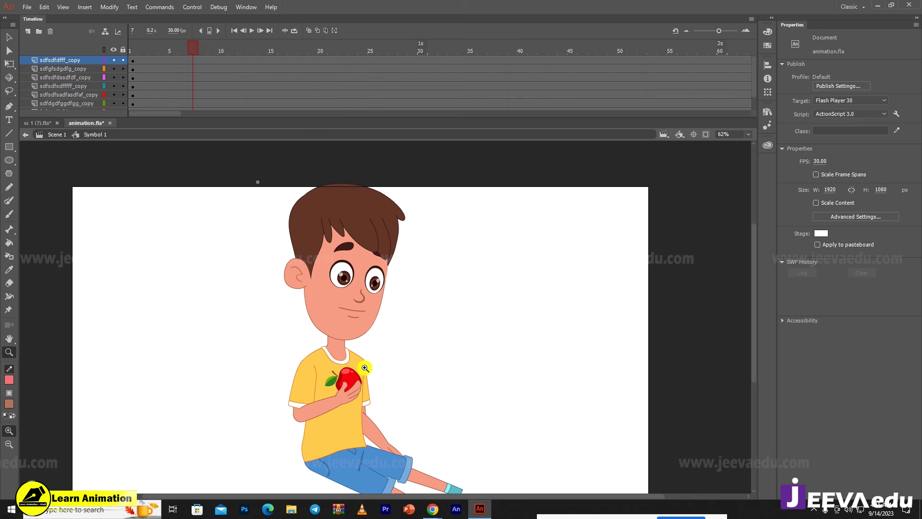
{"action": "left_click", "coordinate": [345, 395]}
{"action": "left_click", "coordinate": [172, 87]}
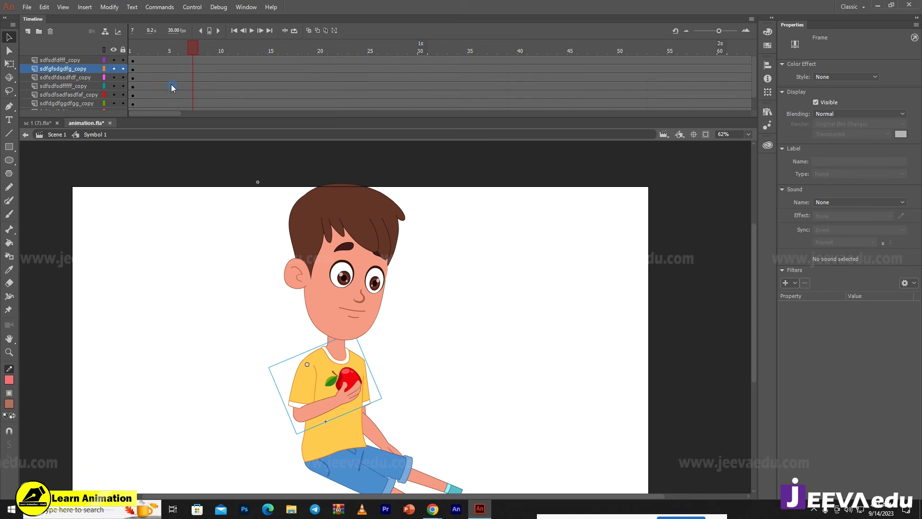
{"action": "left_click_drag", "start_coordinate": [174, 50], "coordinate": [119, 71]}
{"action": "left_click", "coordinate": [114, 69]}
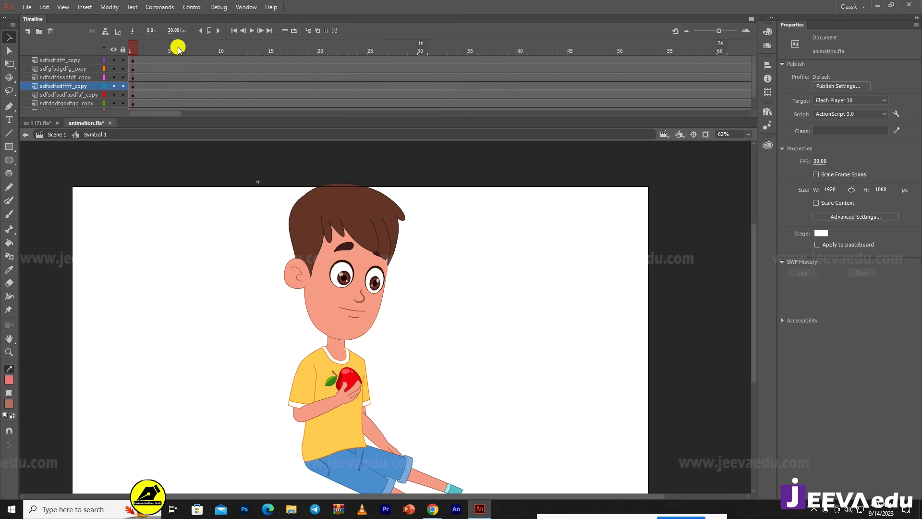
{"action": "mouse_move", "coordinate": [140, 47]}
{"action": "left_mouse_down"}
{"action": "mouse_move", "coordinate": [177, 56]}
{"action": "mouse_move", "coordinate": [143, 64]}
{"action": "left_mouse_up"}
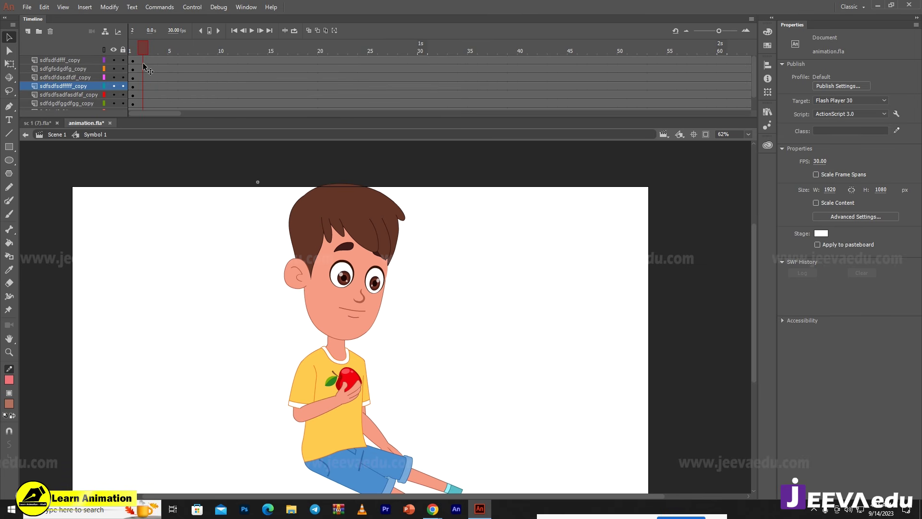
{"action": "left_click", "coordinate": [343, 278]}
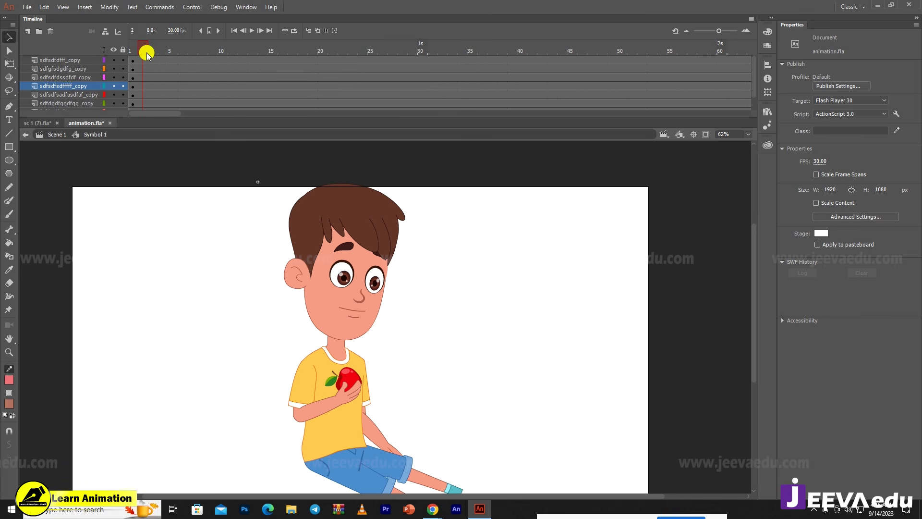
{"action": "left_click_drag", "start_coordinate": [147, 55], "coordinate": [178, 58]}
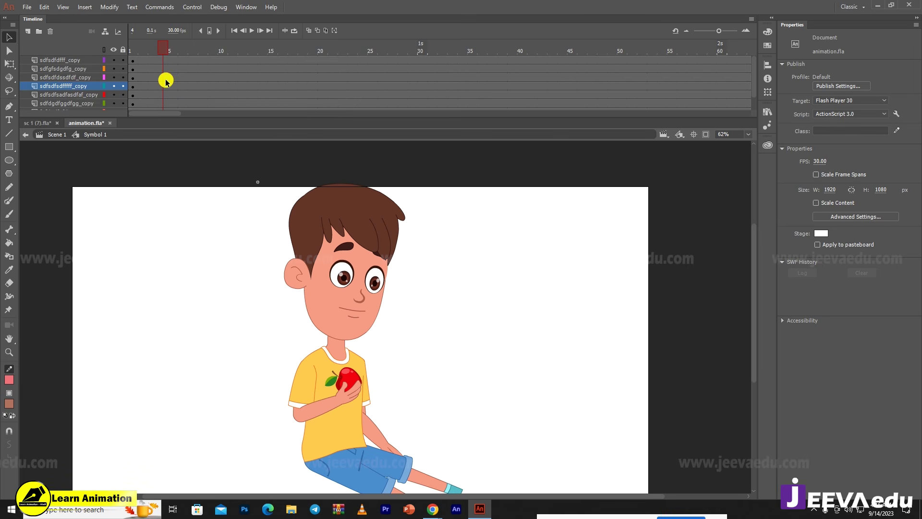
{"action": "left_click_drag", "start_coordinate": [163, 63], "coordinate": [163, 138]}
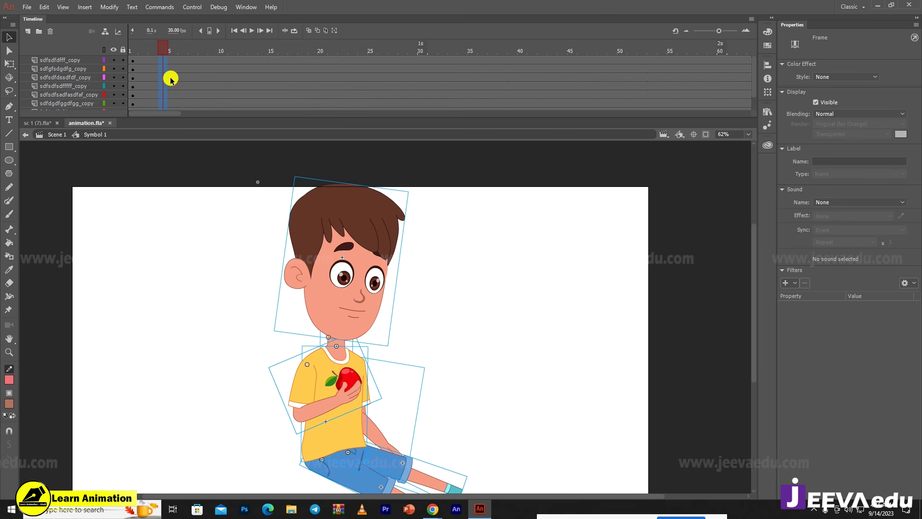
{"action": "left_click_drag", "start_coordinate": [443, 448], "coordinate": [447, 395]}
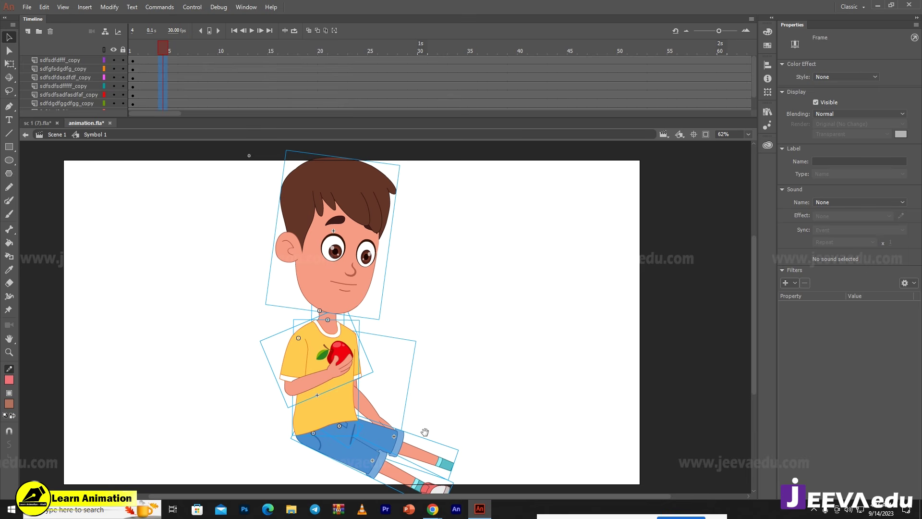
{"action": "left_click_drag", "start_coordinate": [424, 433], "coordinate": [377, 424]}
{"action": "left_click", "coordinate": [335, 349]}
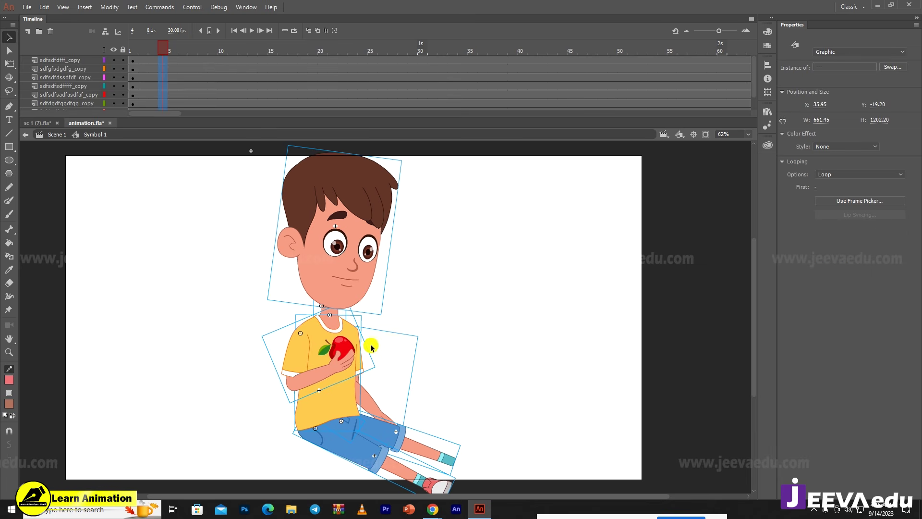
- Return to Scene 1 and move the boy to about X 306, Y -103 on the stage
{"action": "left_click", "coordinate": [398, 352], "text": "ctrl+alt"}
{"action": "double_click", "coordinate": [309, 353]}
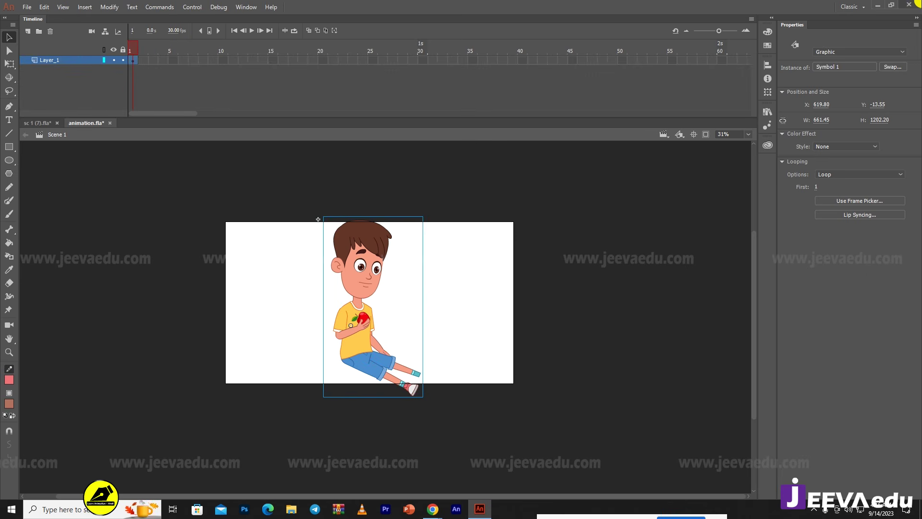
{"action": "left_click_drag", "start_coordinate": [364, 354], "coordinate": [318, 342]}
- Switch to the sc 1 (7).fla document, return to its Symbol 1 timeline and go to frame 758 of the bedroom scene
{"action": "left_click", "coordinate": [46, 124]}
{"action": "key", "text": "z"}
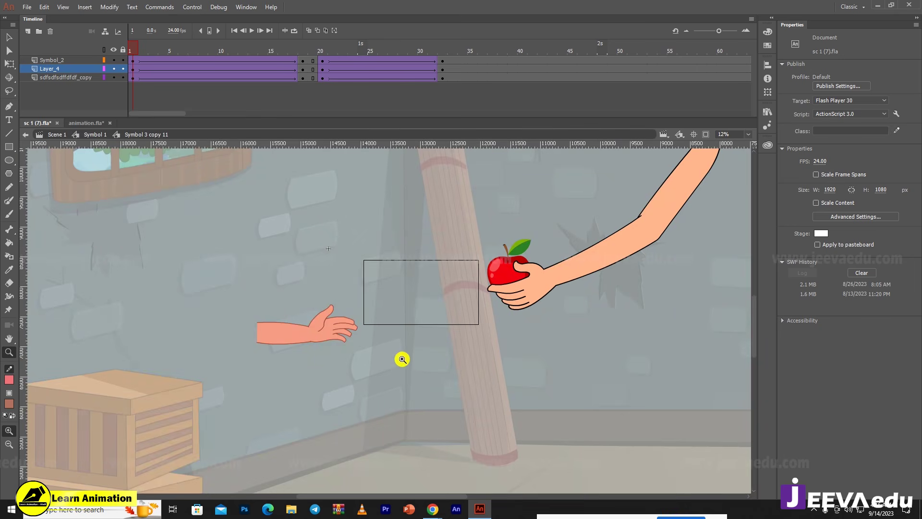
{"action": "left_click", "coordinate": [82, 135]}
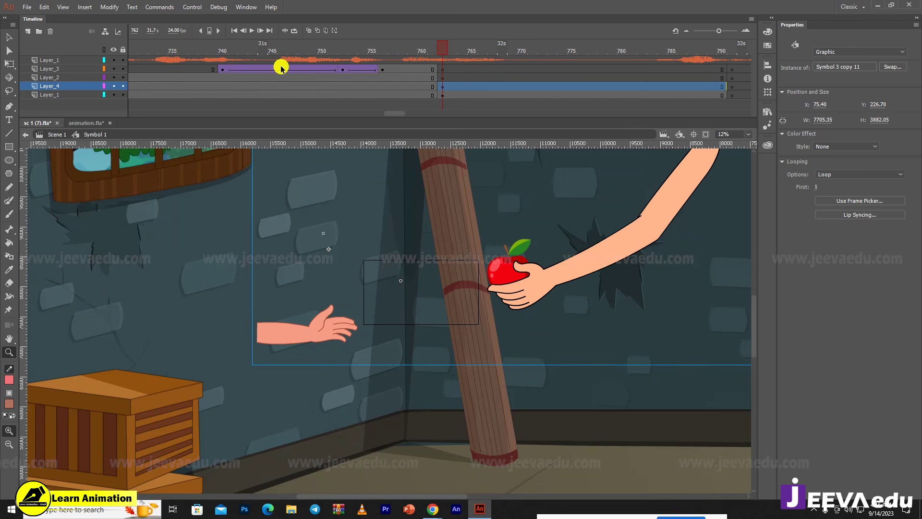
{"action": "left_click", "coordinate": [403, 59]}
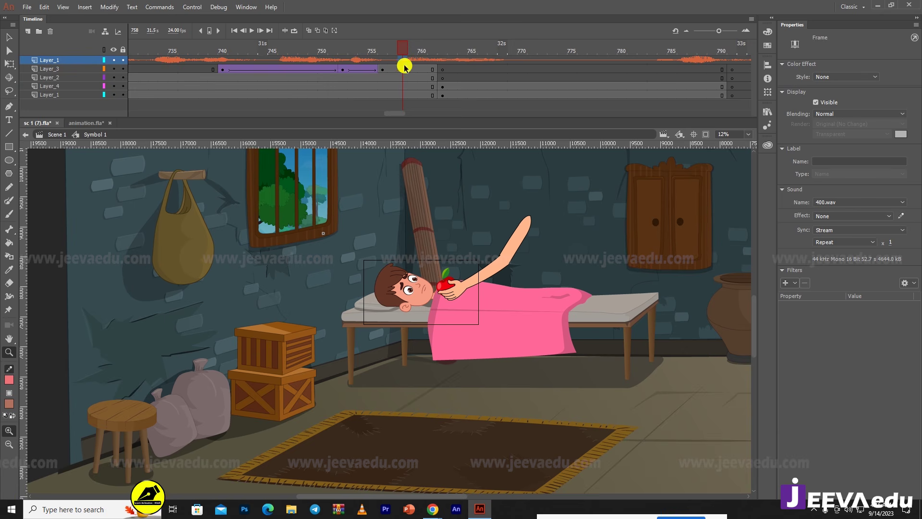
- Select the pink blanket together with the whole room background and copy both
{"action": "left_click", "coordinate": [542, 333]}
{"action": "key", "text": "v"}
{"action": "left_click", "coordinate": [541, 328]}
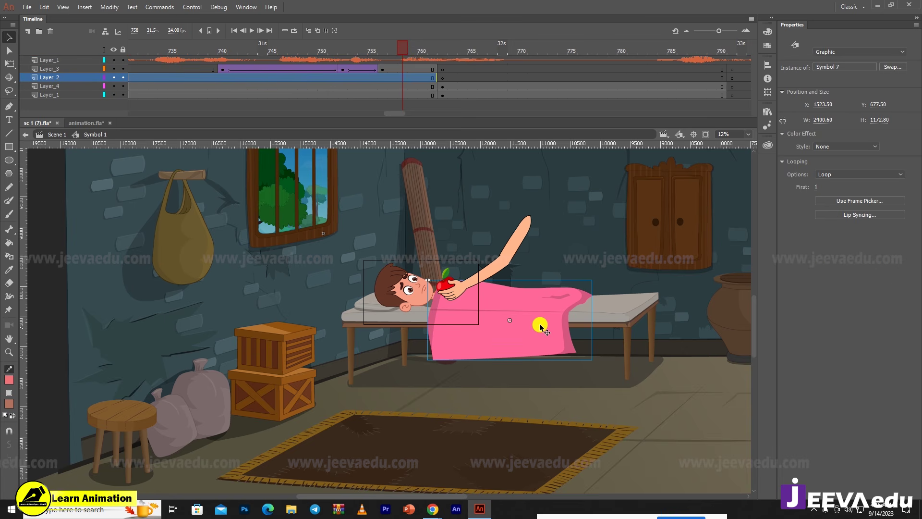
{"action": "left_click", "coordinate": [612, 322], "text": "shift"}
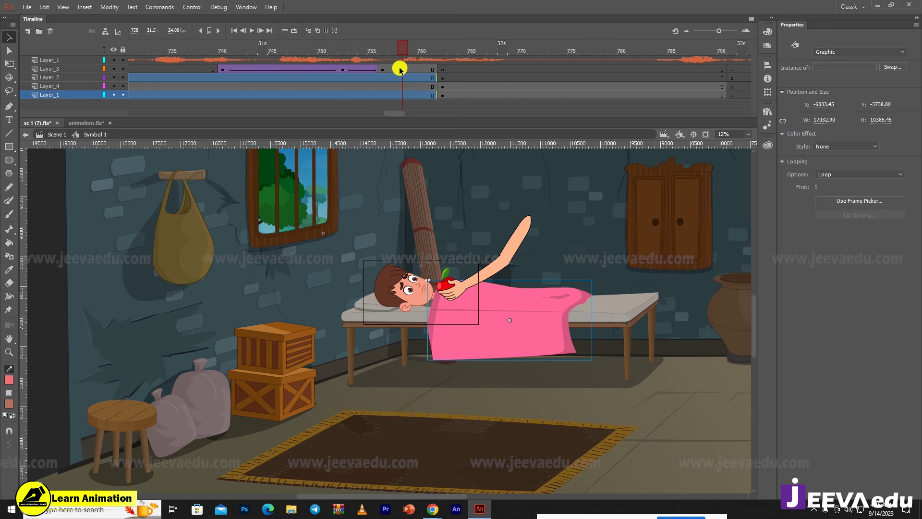
{"action": "left_click", "coordinate": [402, 48]}
{"action": "left_click", "coordinate": [513, 312]}
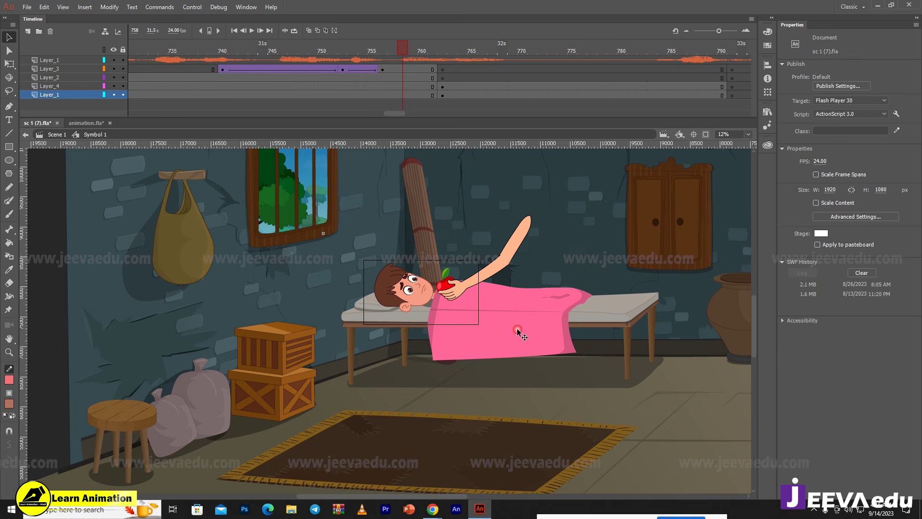
{"action": "left_click", "coordinate": [517, 330]}
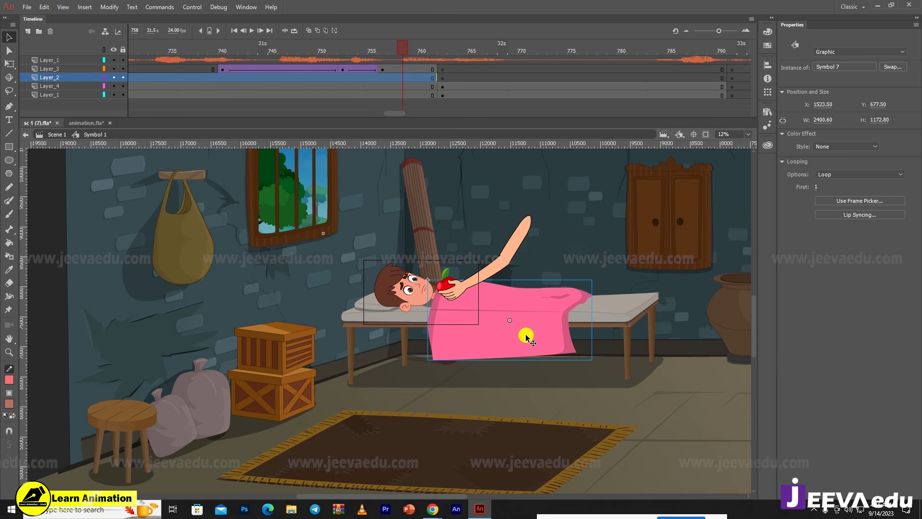
{"action": "key", "text": "ctrl+minus"}
{"action": "left_click", "coordinate": [515, 331]}
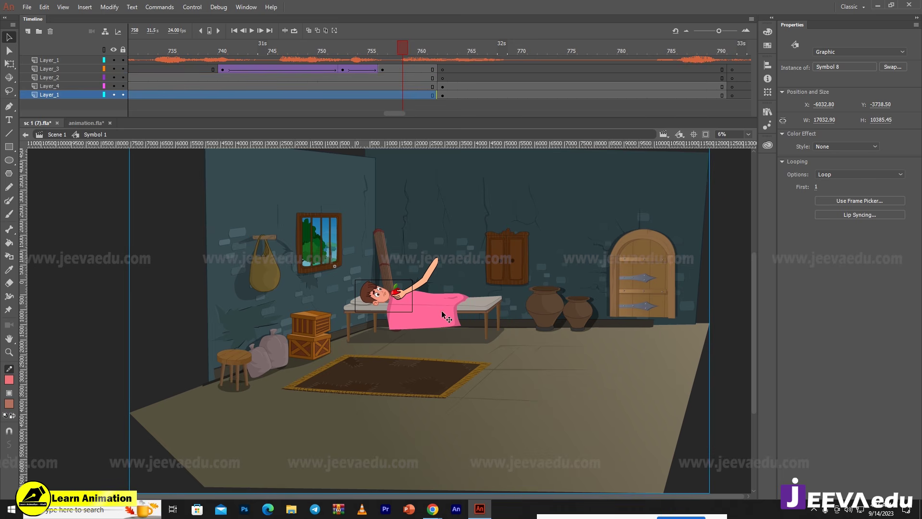
{"action": "left_click", "coordinate": [442, 315]}
{"action": "left_click", "coordinate": [533, 294], "text": "shift"}
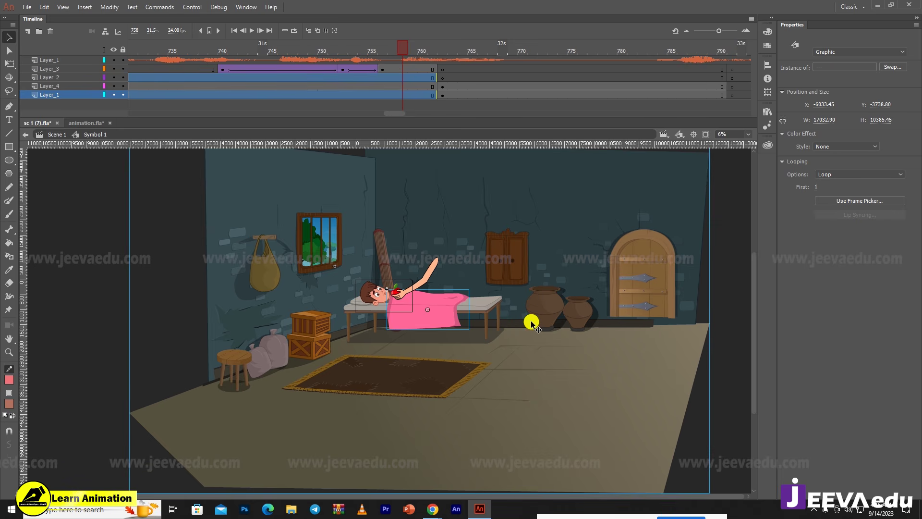
- In animation.fla, add a layer beneath the boy's layer and paste the room and blanket into it, accepting the default library conflict option
{"action": "left_click", "coordinate": [90, 124]}
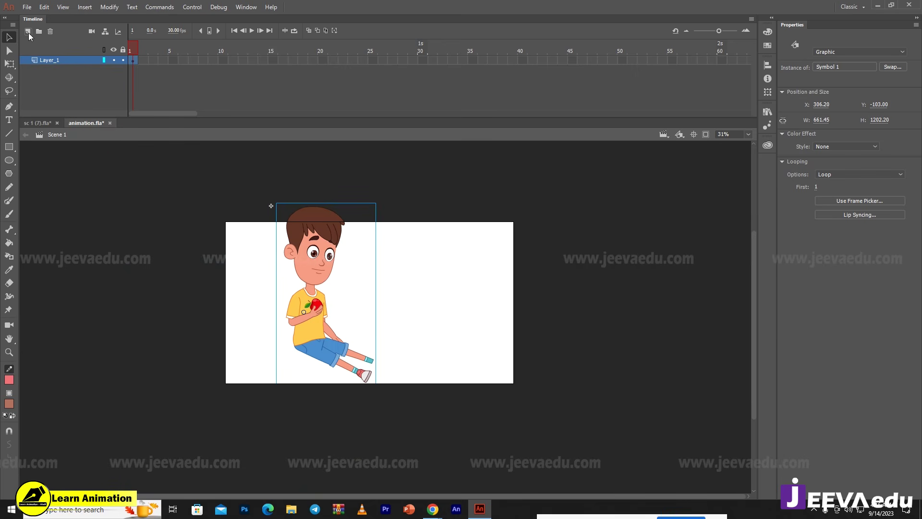
{"action": "left_click", "coordinate": [28, 31]}
{"action": "left_click_drag", "start_coordinate": [57, 60], "coordinate": [63, 77]}
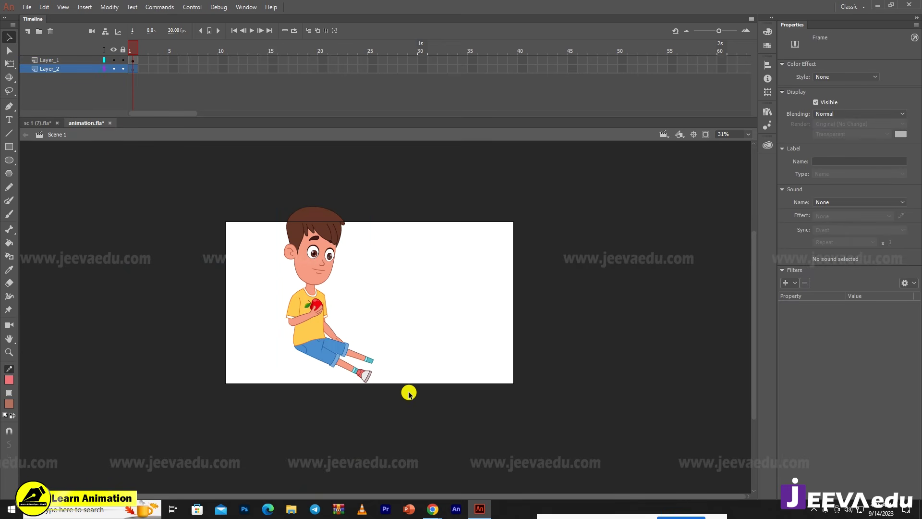
{"action": "key", "text": "ctrl+v"}
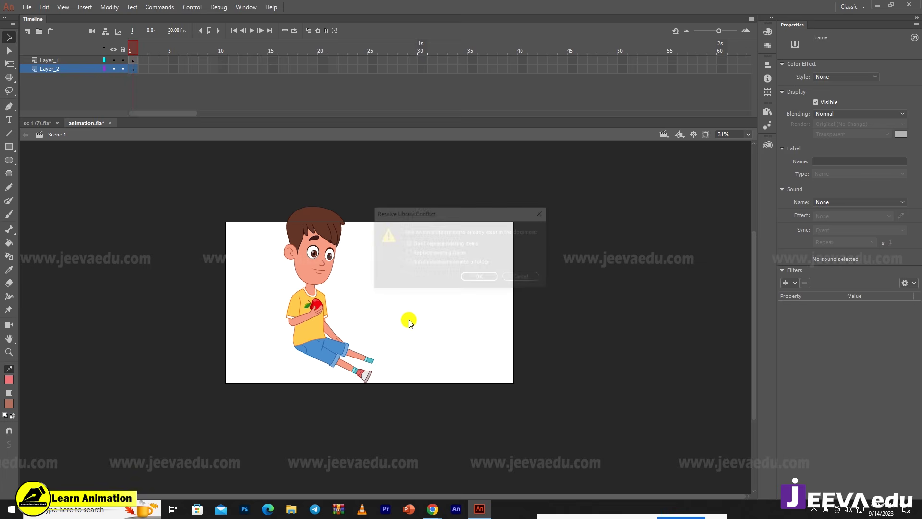
{"action": "left_click", "coordinate": [480, 278]}
- Move the pasted room and blanket so that the bed lies behind the boy on the stage
{"action": "key", "text": "z"}
{"action": "left_click", "coordinate": [368, 379], "text": "alt"}
{"action": "left_click", "coordinate": [477, 356], "text": "alt"}
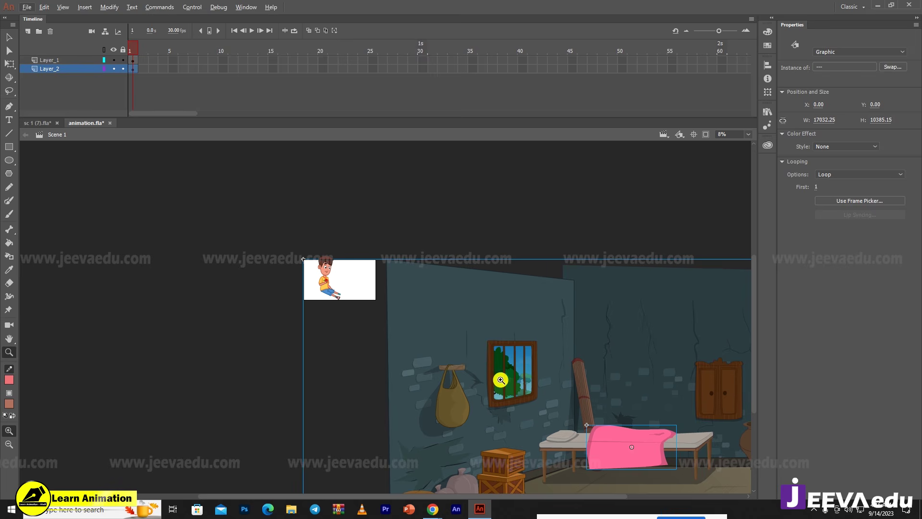
{"action": "key", "text": "alt+v"}
{"action": "key", "text": "v"}
{"action": "left_click_drag", "start_coordinate": [528, 419], "coordinate": [256, 301]}
{"action": "left_click_drag", "start_coordinate": [316, 334], "coordinate": [323, 316]}
- Scale the room and blanket down to 80 percent four times in succession
{"action": "key", "text": "ctrl+alt+s"}
{"action": "type", "text": "80"}
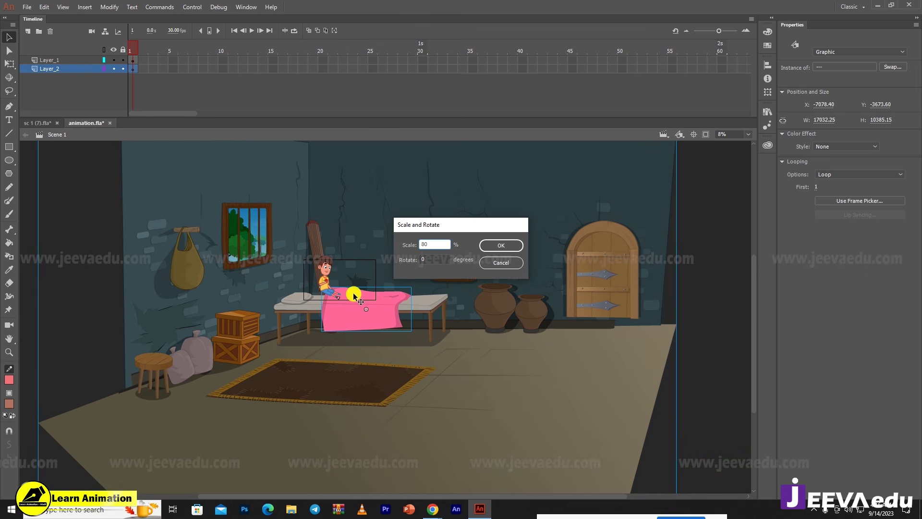
{"action": "key", "text": "Return"}
{"action": "key", "text": "ctrl+alt+s"}
{"action": "key", "text": "Return"}
{"action": "key", "text": "ctrl+alt+s"}
{"action": "key", "text": "Return"}
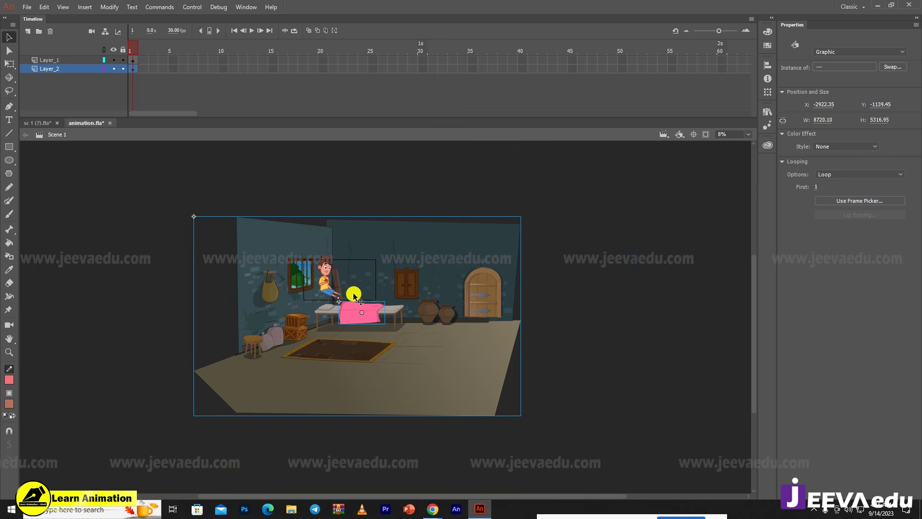
{"action": "key", "text": "ctrl+alt+s"}
{"action": "key", "text": "Return"}
- Reposition the scaled room and blanket so the bed runs along the stage's lower edge, and clip the content outside the stage
{"action": "key", "text": "ctrl+="}
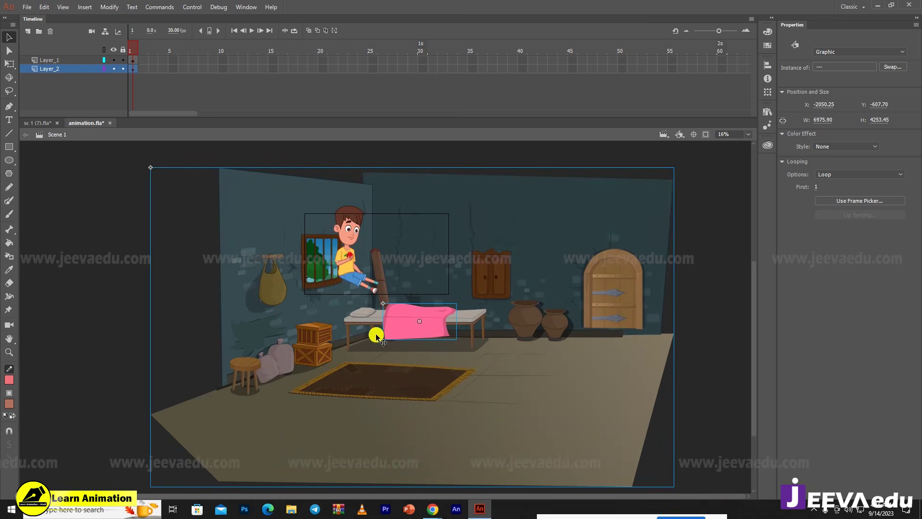
{"action": "left_click_drag", "start_coordinate": [376, 336], "coordinate": [337, 292]}
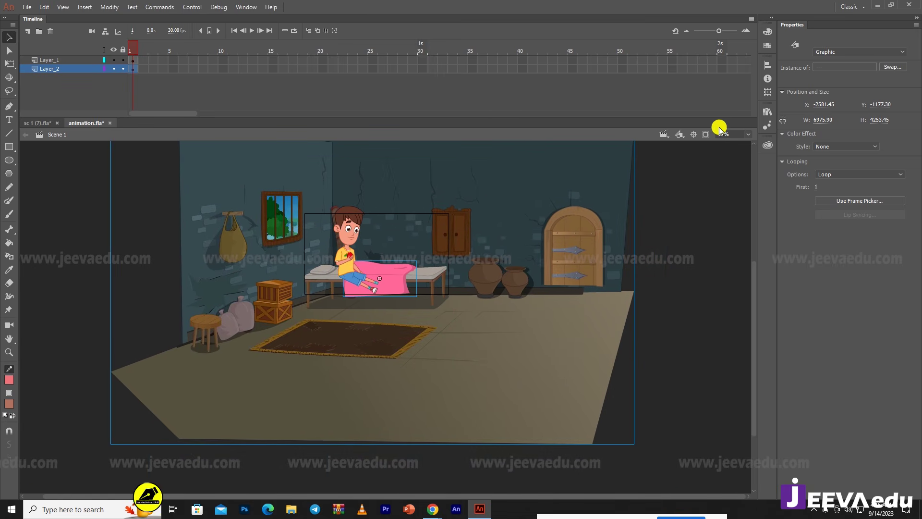
{"action": "left_click", "coordinate": [704, 135]}
{"action": "key", "text": "z"}
{"action": "left_click", "coordinate": [370, 254]}
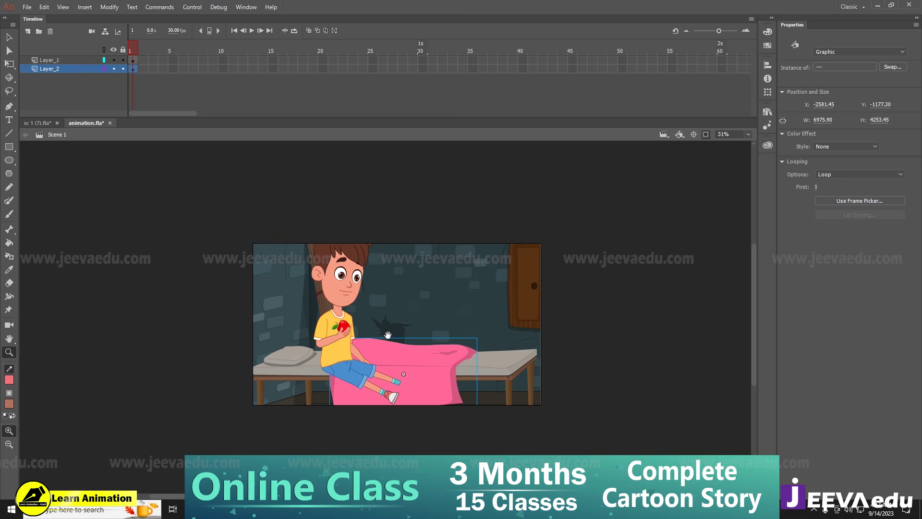
{"action": "key", "text": "v"}
{"action": "left_click_drag", "start_coordinate": [430, 372], "coordinate": [451, 399]}
- Shrink the boy to about 536 by 974 px and place him sitting on the bed
{"action": "left_click", "coordinate": [361, 324]}
{"action": "key", "text": "q"}
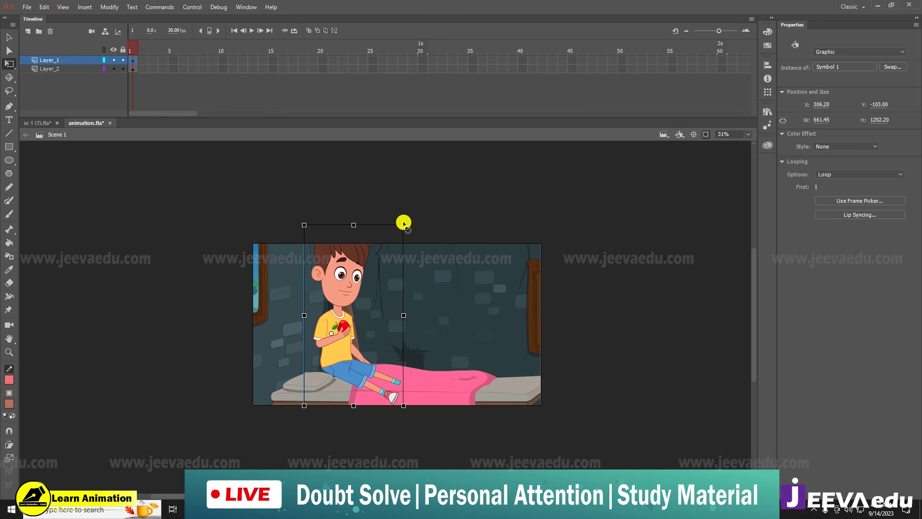
{"action": "left_click_drag", "start_coordinate": [398, 233], "coordinate": [391, 243]}
{"action": "left_click_drag", "start_coordinate": [345, 310], "coordinate": [390, 331]}
- Cut the pink blanket from Layer_2 and add a new layer above the boy's layer
{"action": "left_click", "coordinate": [443, 393]}
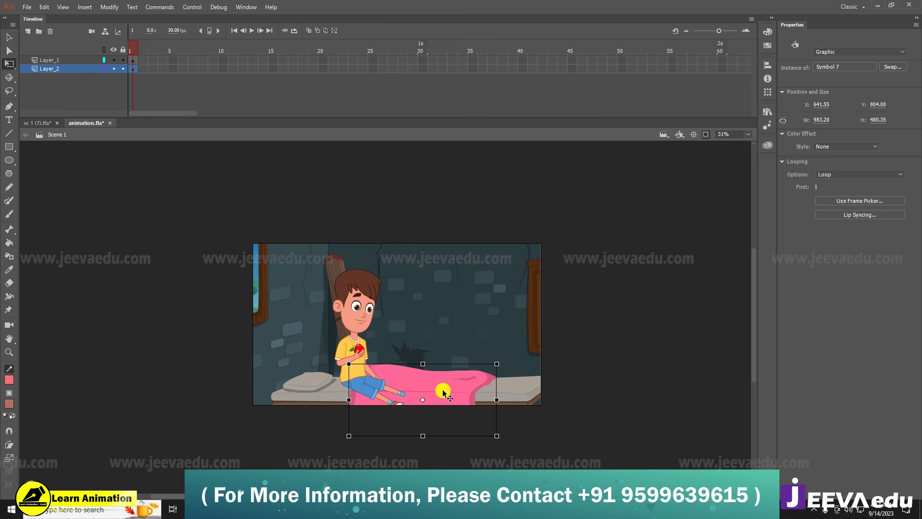
{"action": "key", "text": "Delete"}
{"action": "left_click", "coordinate": [49, 60]}
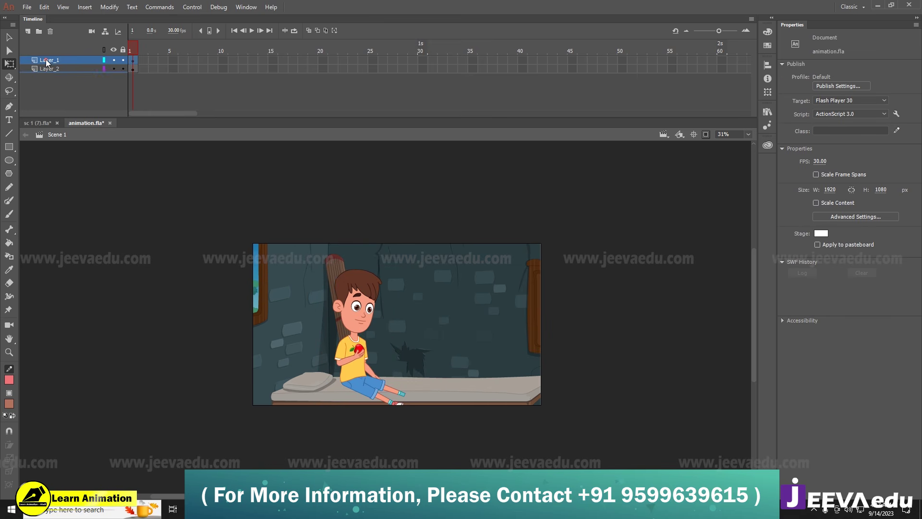
{"action": "left_click", "coordinate": [28, 31]}
- Lock Layer_1 and Layer_2, and paste the blanket in place on Layer_3 so it covers the boy's legs
{"action": "right_click", "coordinate": [141, 259]}
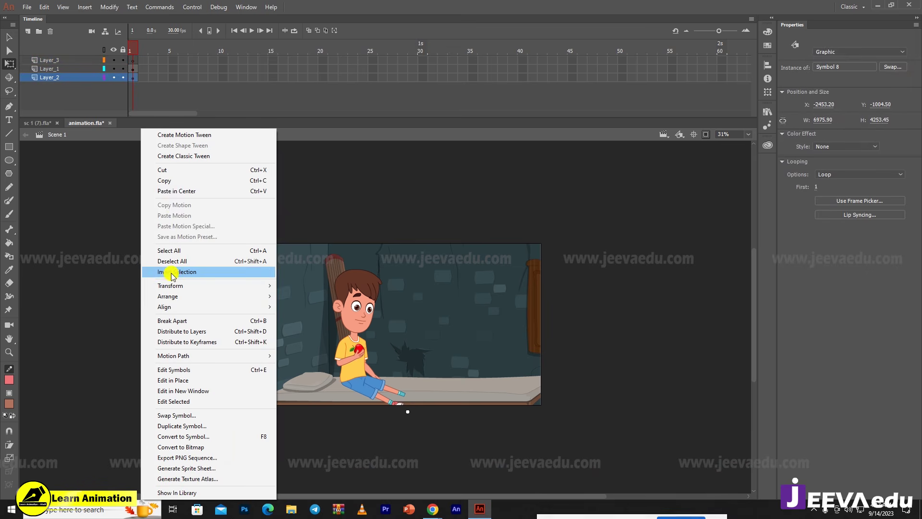
{"action": "left_click", "coordinate": [65, 62]}
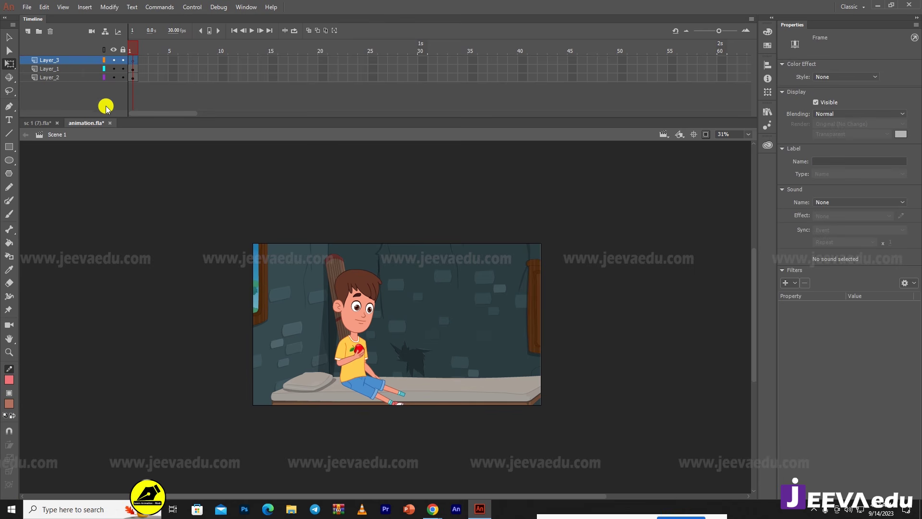
{"action": "left_click_drag", "start_coordinate": [123, 68], "coordinate": [122, 78]}
{"action": "right_click", "coordinate": [152, 265]}
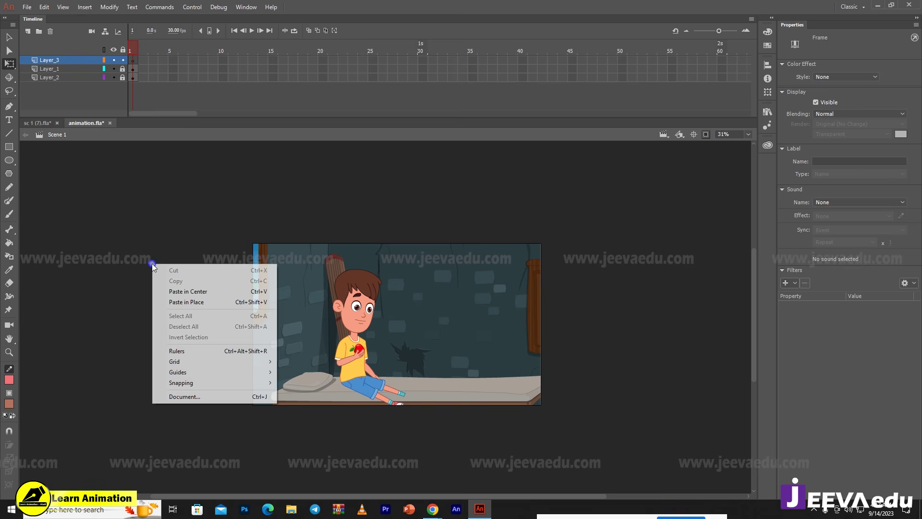
{"action": "left_click", "coordinate": [211, 303]}
{"action": "key", "text": "z"}
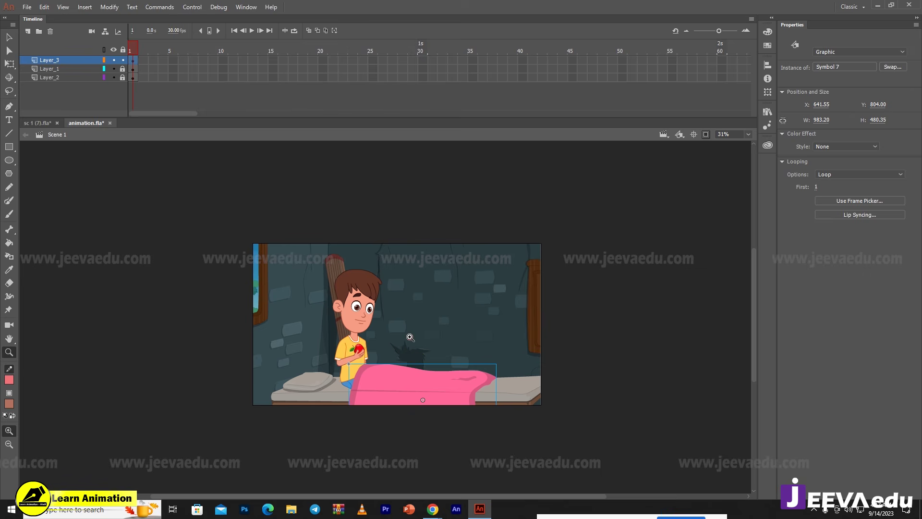
{"action": "left_click", "coordinate": [410, 337]}
{"action": "key", "text": "v"}
{"action": "left_click", "coordinate": [313, 277]}
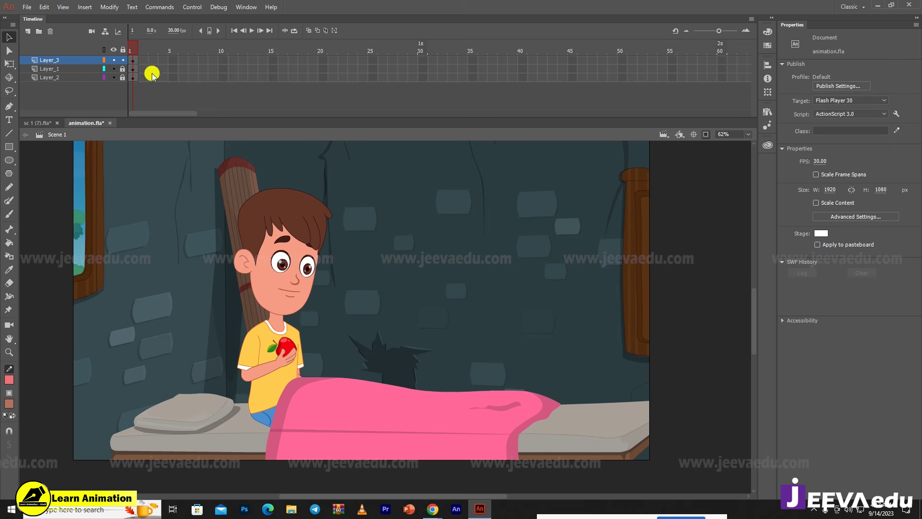
- Scale the boy's Symbol 1 instance to 95%
{"action": "key", "text": "ctrl+minus"}
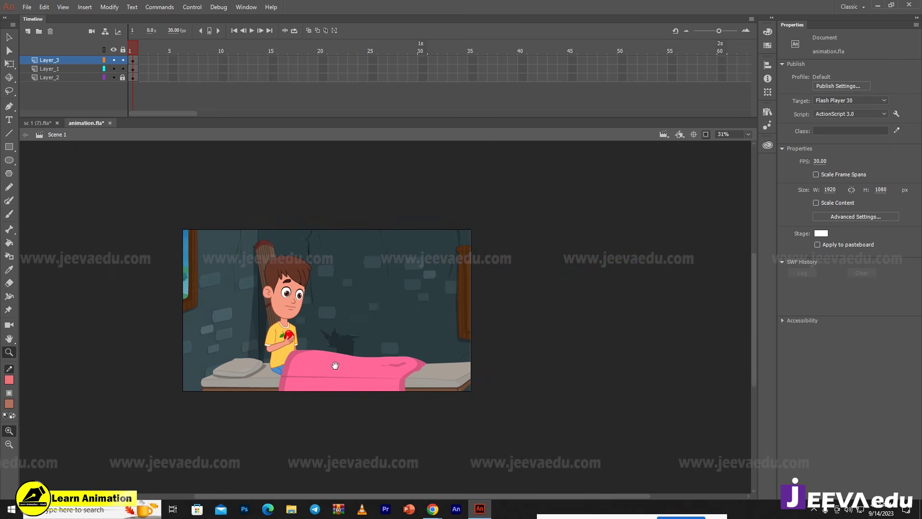
{"action": "left_click", "coordinate": [285, 303]}
{"action": "key", "text": "q"}
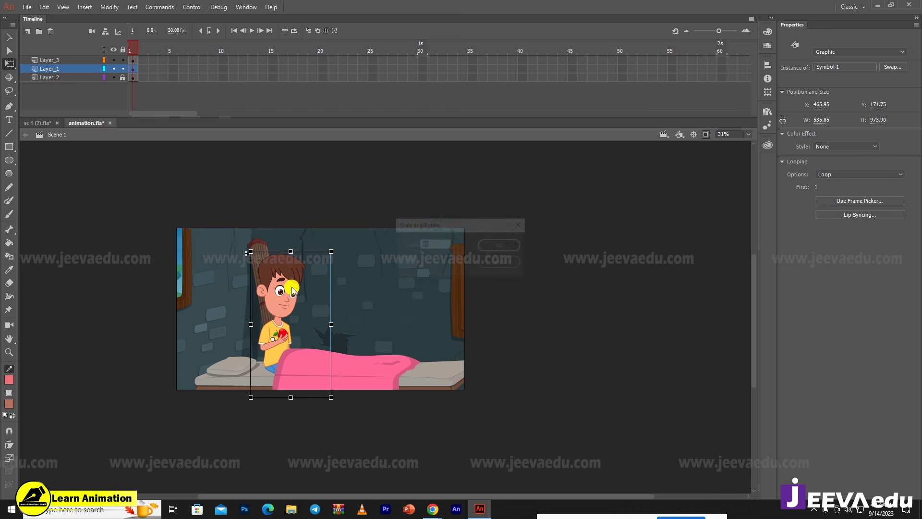
{"action": "key", "text": "ctrl+alt+s"}
{"action": "type", "text": "95"}
{"action": "key", "text": "Return"}
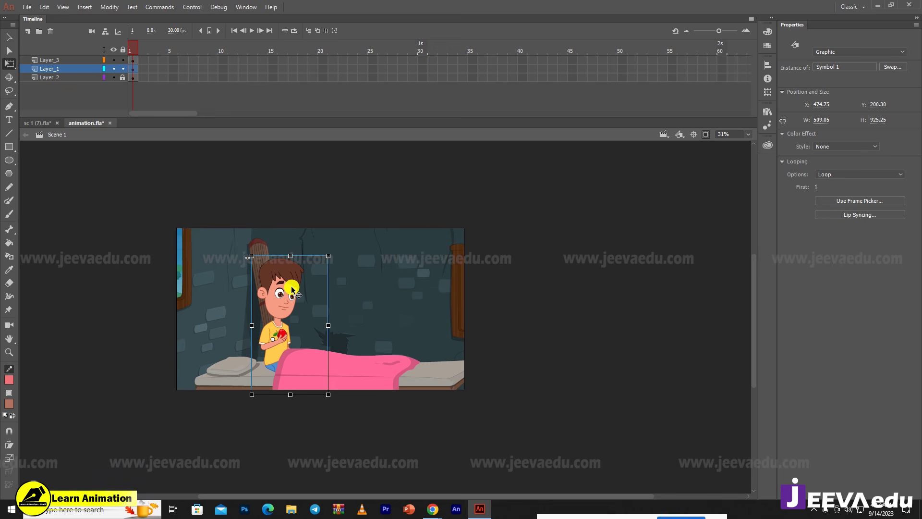
- Shift the scaled boy slightly down and toward the pillow, to about X 468, Y 210
{"action": "key", "text": "z"}
{"action": "left_click", "coordinate": [326, 332]}
{"action": "key", "text": "v"}
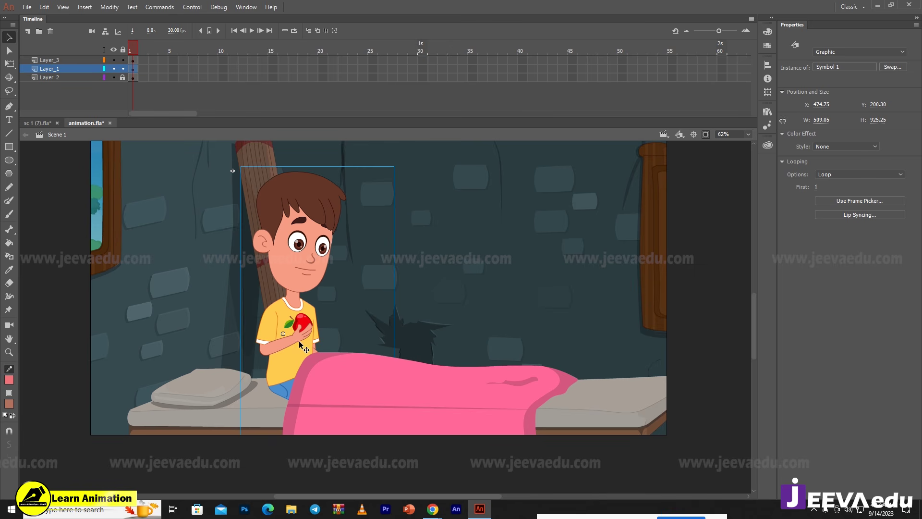
{"action": "left_click_drag", "start_coordinate": [299, 342], "coordinate": [297, 344]}
{"action": "key", "text": "z"}
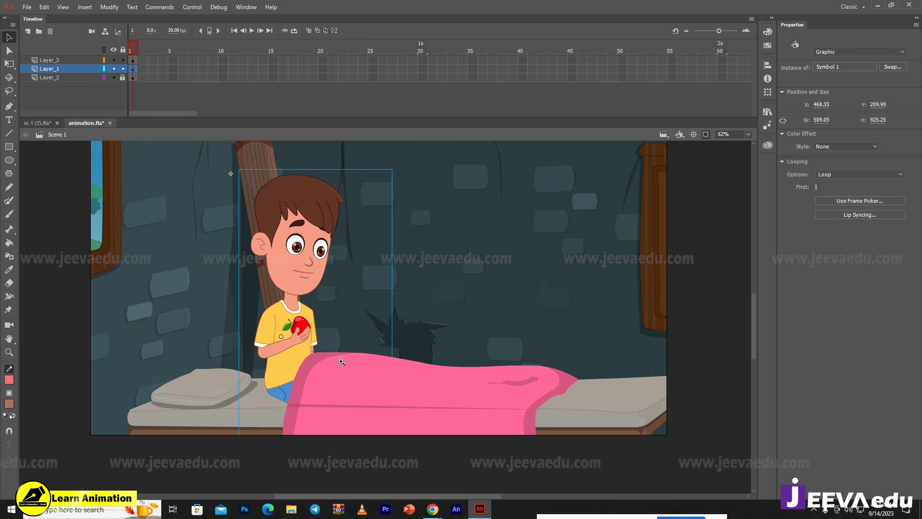
{"action": "left_click", "coordinate": [341, 361], "text": "alt"}
{"action": "left_click", "coordinate": [436, 319]}
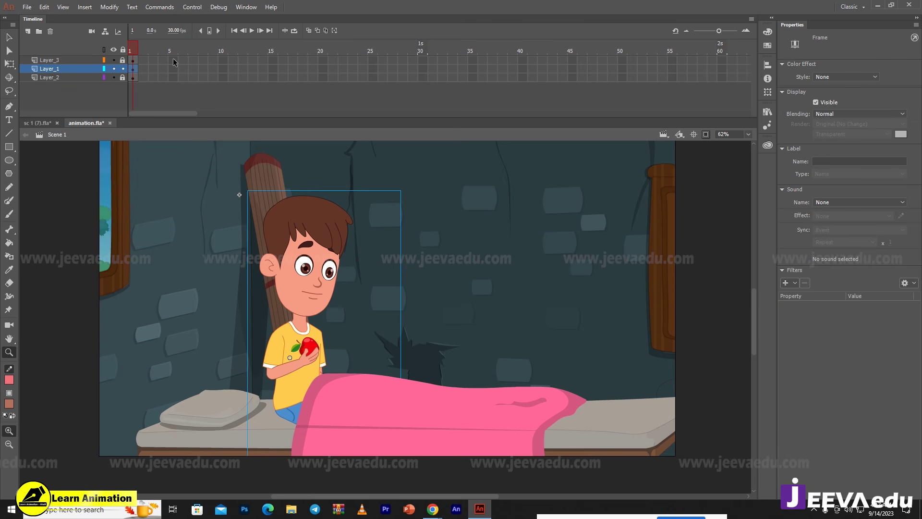
- Extend the frames of all three scene layers past frame 60 and return to the first frame
{"action": "left_click_drag", "start_coordinate": [174, 61], "coordinate": [385, 103]}
{"action": "key", "text": "F5"}
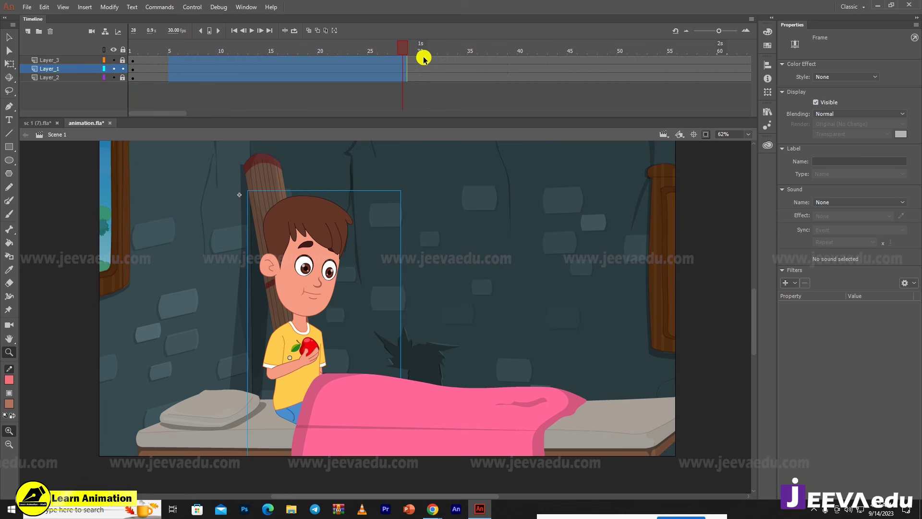
{"action": "left_click_drag", "start_coordinate": [409, 51], "coordinate": [5, 78]}
- Open the boy's Symbol 1 for editing in place on the bed
{"action": "left_click", "coordinate": [352, 316]}
{"action": "left_click_drag", "start_coordinate": [387, 331], "coordinate": [369, 386]}
{"action": "left_click", "coordinate": [368, 386], "text": "alt"}
{"action": "key", "text": "v"}
{"action": "left_click", "coordinate": [347, 293]}
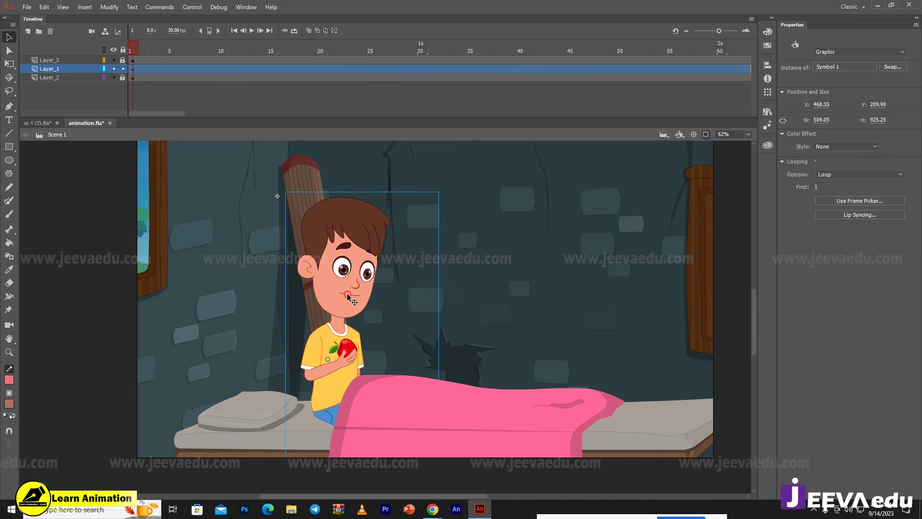
{"action": "double_click", "coordinate": [347, 293]}
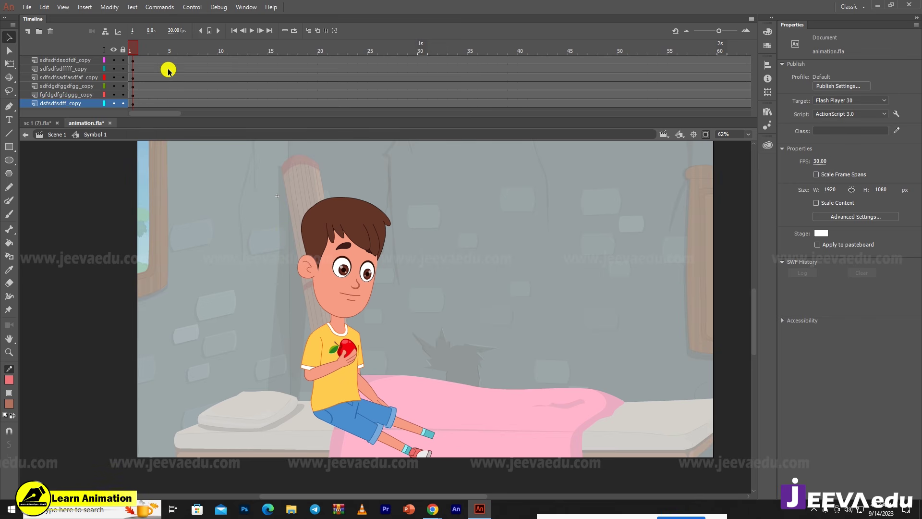
- Insert keyframes on all of the boy's body layers at frames 4, 7 and 14
{"action": "scroll", "coordinate": [164, 67], "scroll_direction": "up", "scroll_amount": 2}
{"action": "left_click_drag", "start_coordinate": [166, 102], "coordinate": [162, 157]}
{"action": "key", "text": "F6"}
{"action": "scroll", "coordinate": [188, 72], "scroll_direction": "up", "scroll_amount": 2}
{"action": "left_click_drag", "start_coordinate": [195, 61], "coordinate": [198, 154]}
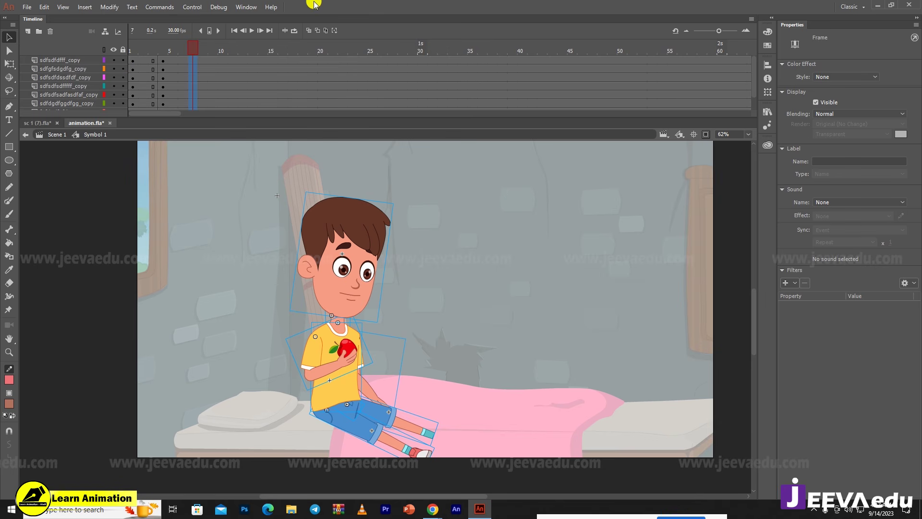
{"action": "key", "text": "F6"}
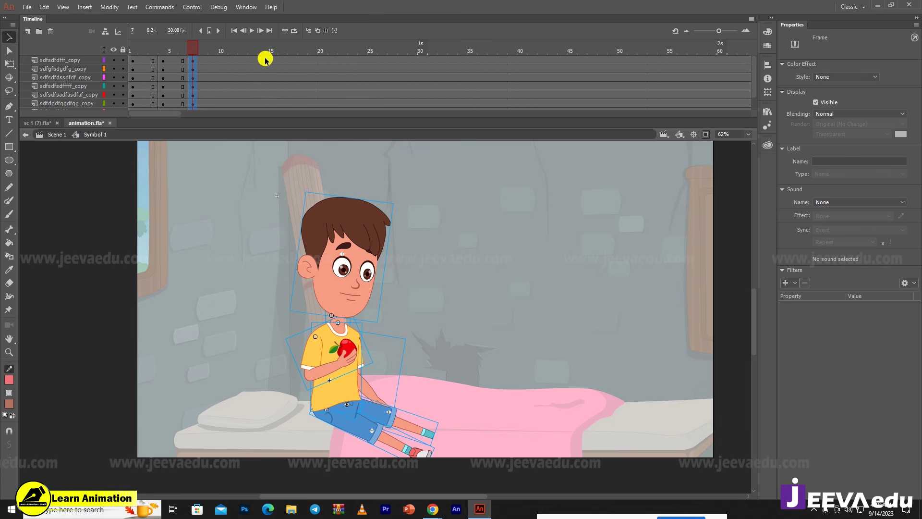
{"action": "left_click_drag", "start_coordinate": [263, 61], "coordinate": [261, 132]}
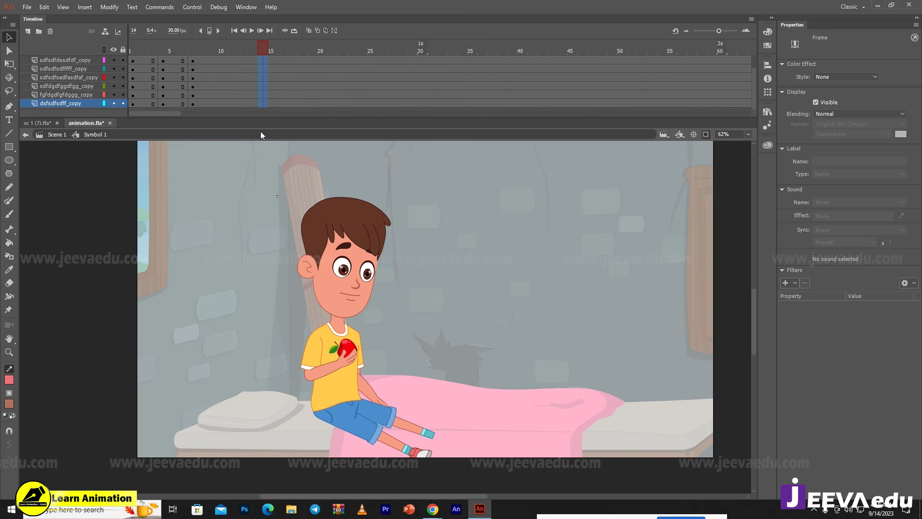
{"action": "key", "text": "F6"}
- Create classic tweens on all body layers between frames 4, 7 and 14, and raise the easing of the frame 7 to 14 span
{"action": "left_click_drag", "start_coordinate": [181, 61], "coordinate": [213, 143]}
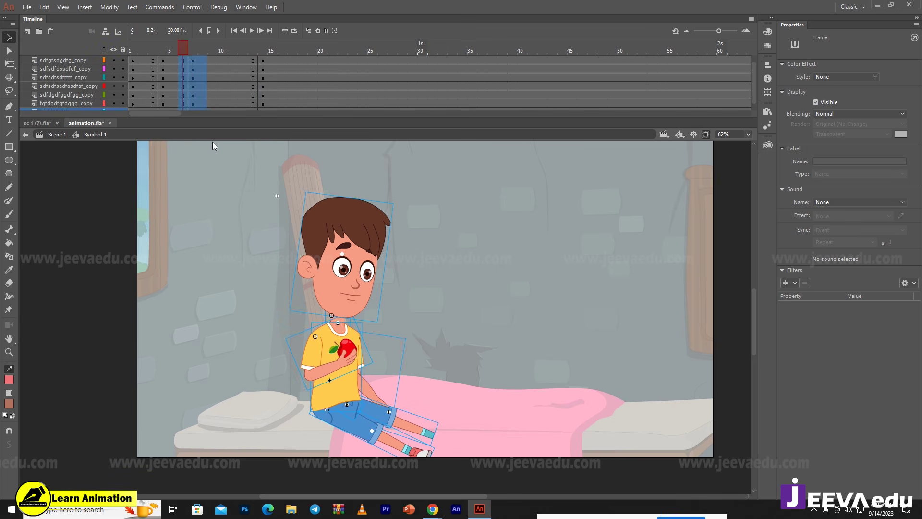
{"action": "right_click", "coordinate": [200, 83]}
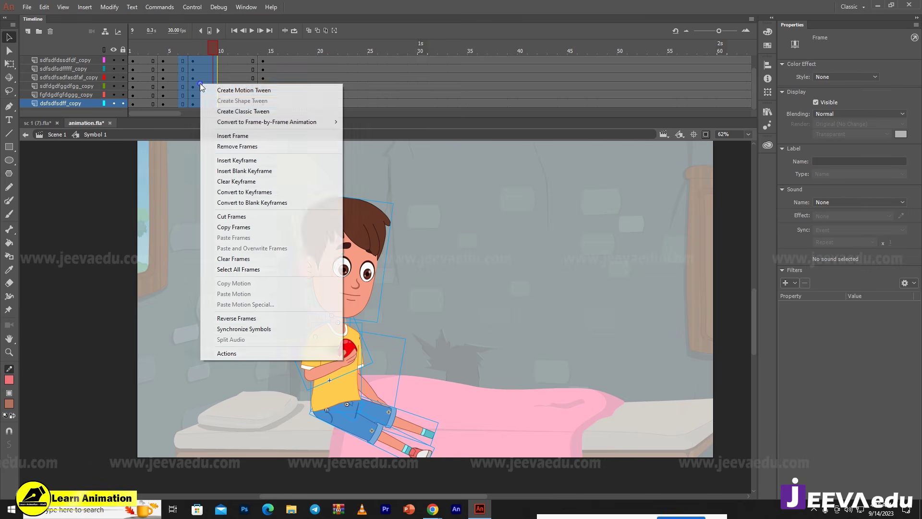
{"action": "left_click", "coordinate": [236, 116]}
{"action": "scroll", "coordinate": [216, 72], "scroll_direction": "up", "scroll_amount": 3}
{"action": "left_click_drag", "start_coordinate": [232, 61], "coordinate": [246, 139]}
{"action": "left_click_drag", "start_coordinate": [892, 218], "coordinate": [896, 149]}
- At frame 7, rotate the boy's upper body slightly backward around a pivot placed at the waist
{"action": "left_click", "coordinate": [196, 50]}
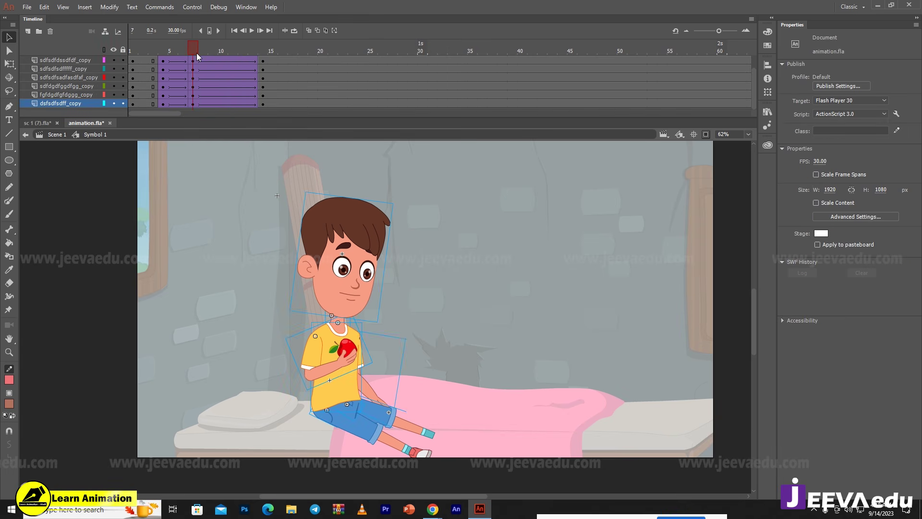
{"action": "left_click_drag", "start_coordinate": [280, 217], "coordinate": [388, 361]}
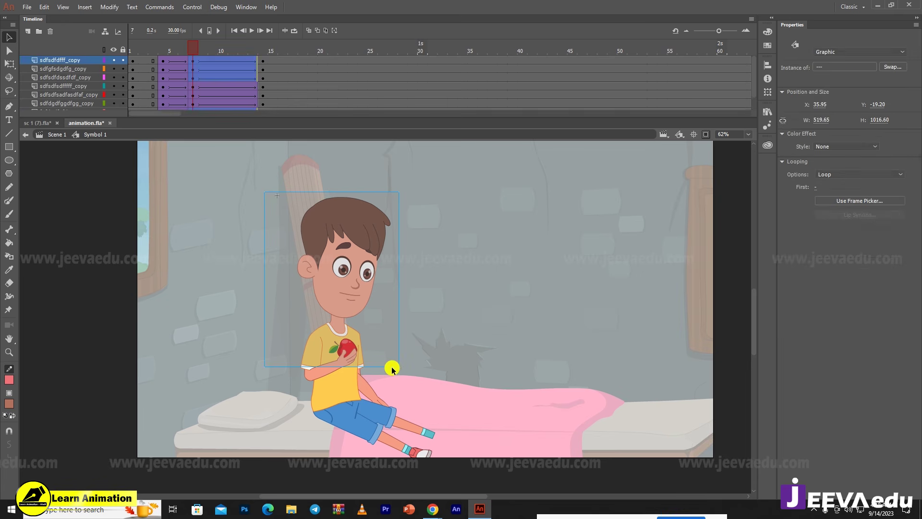
{"action": "key", "text": "q"}
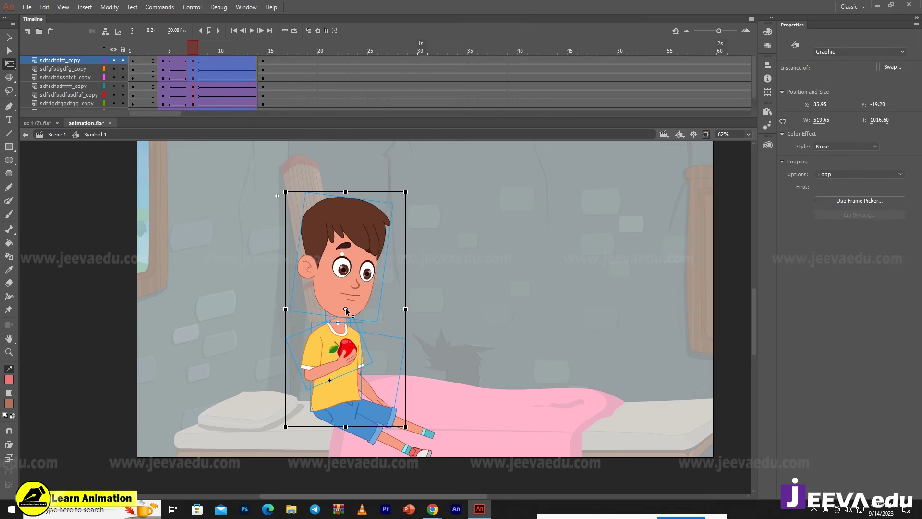
{"action": "left_click_drag", "start_coordinate": [346, 308], "coordinate": [335, 401]}
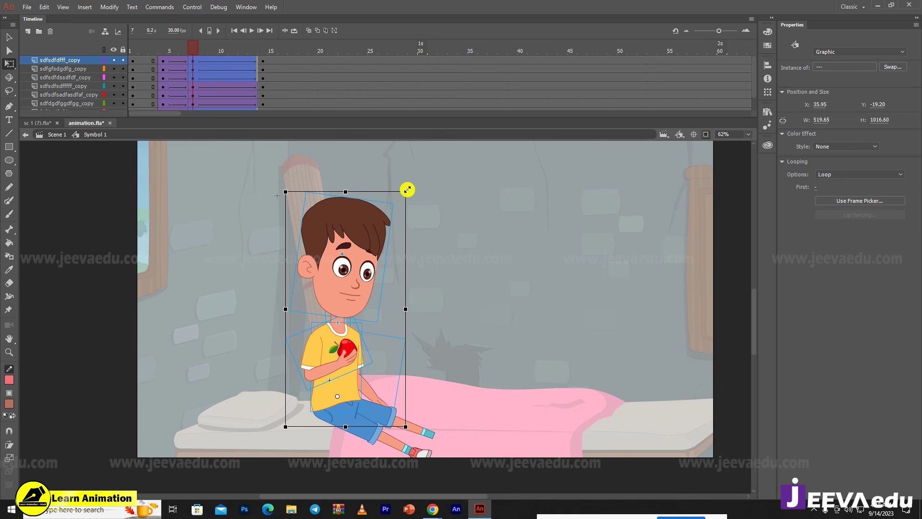
{"action": "left_click_drag", "start_coordinate": [412, 193], "coordinate": [410, 188]}
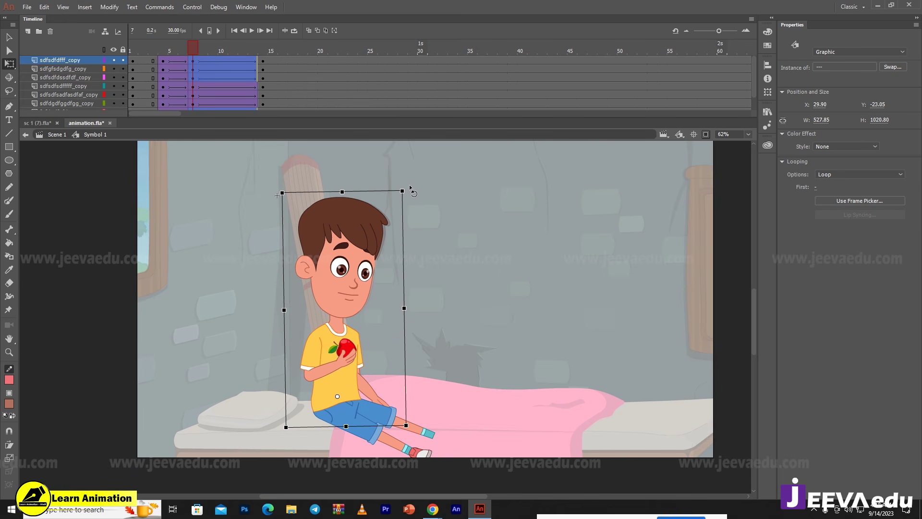
- At frame 7, tilt the head slightly farther back and rotate the far arm slightly forward
{"action": "left_click", "coordinate": [436, 218]}
{"action": "left_click", "coordinate": [379, 228]}
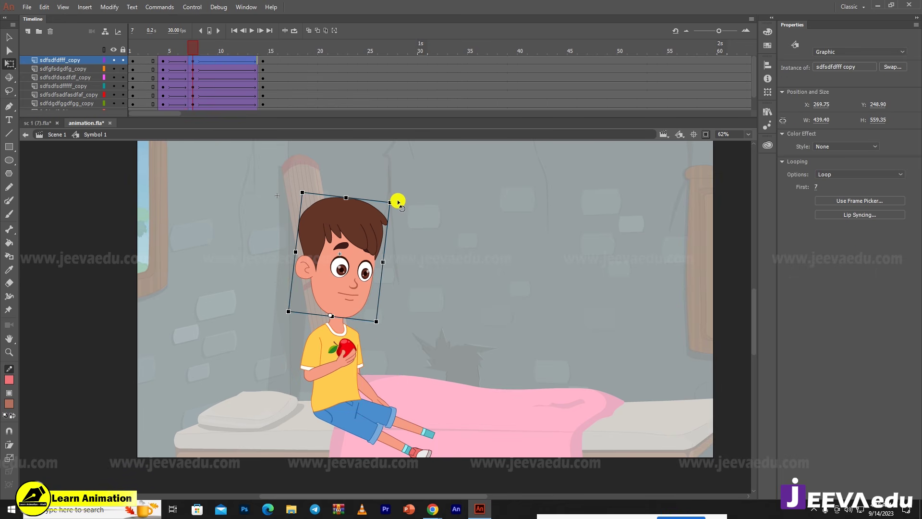
{"action": "left_click_drag", "start_coordinate": [399, 202], "coordinate": [397, 200]}
{"action": "left_click", "coordinate": [358, 345]}
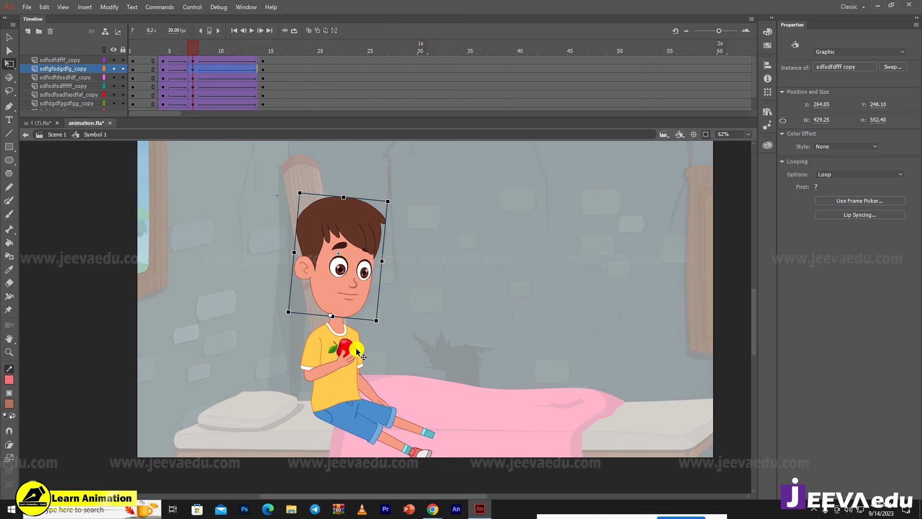
{"action": "left_click", "coordinate": [378, 398]}
{"action": "left_click_drag", "start_coordinate": [402, 424], "coordinate": [404, 423]}
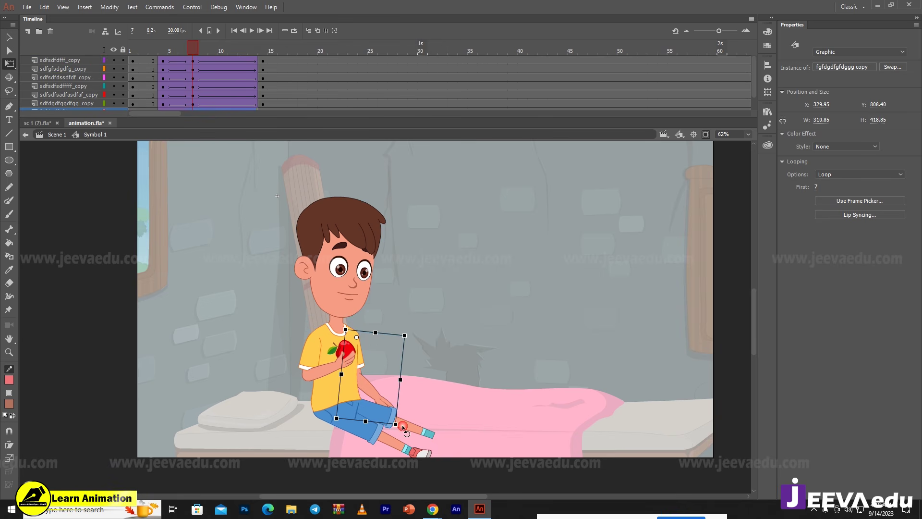
- At frame 14, rotate the boy's upper body slightly forward from the waist
{"action": "left_click_drag", "start_coordinate": [197, 52], "coordinate": [263, 62]}
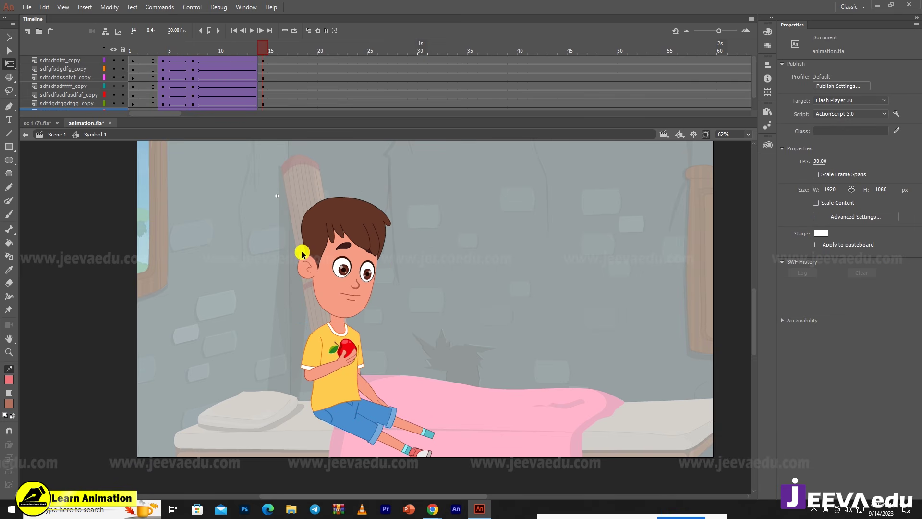
{"action": "left_click_drag", "start_coordinate": [268, 193], "coordinate": [387, 364]}
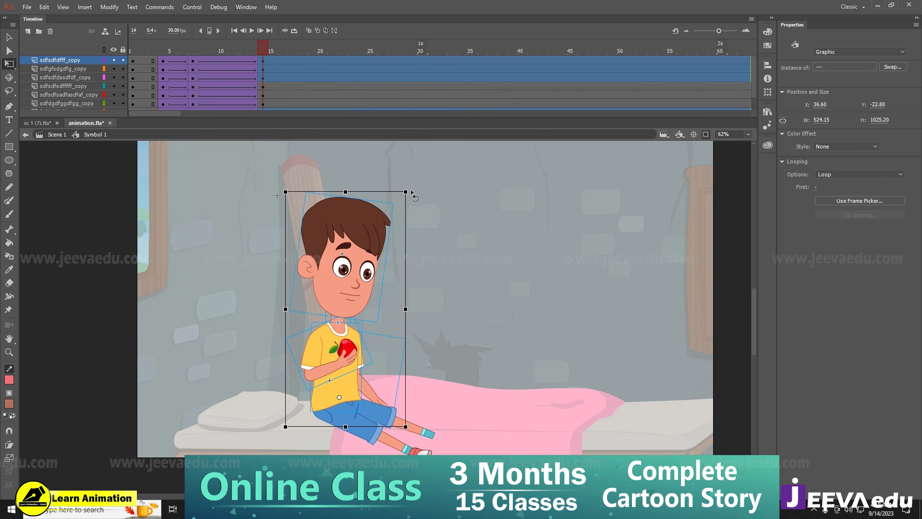
{"action": "left_click_drag", "start_coordinate": [412, 194], "coordinate": [414, 194]}
{"action": "left_click", "coordinate": [474, 275]}
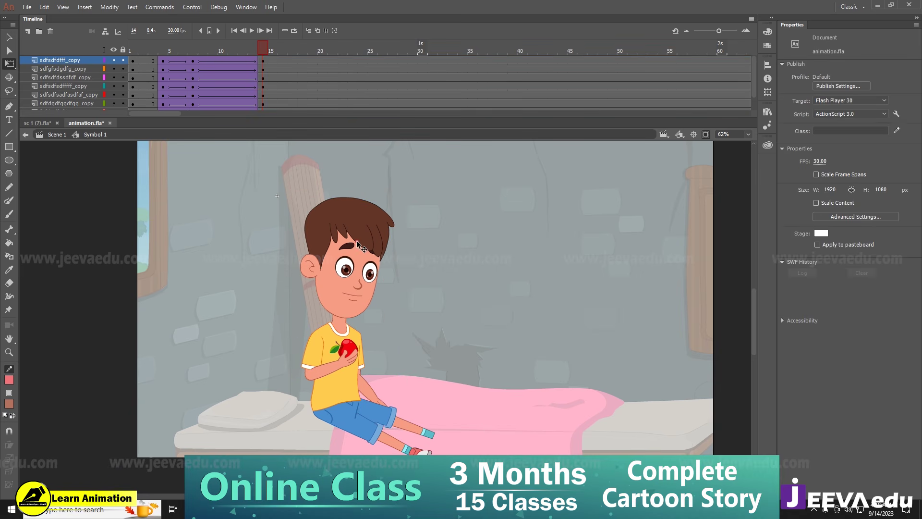
- At frame 14, tilt the head forward toward the apple and rotate the far arm slightly backward
{"action": "left_click", "coordinate": [367, 239]}
{"action": "left_click_drag", "start_coordinate": [402, 204], "coordinate": [398, 224]}
{"action": "left_click", "coordinate": [369, 394]}
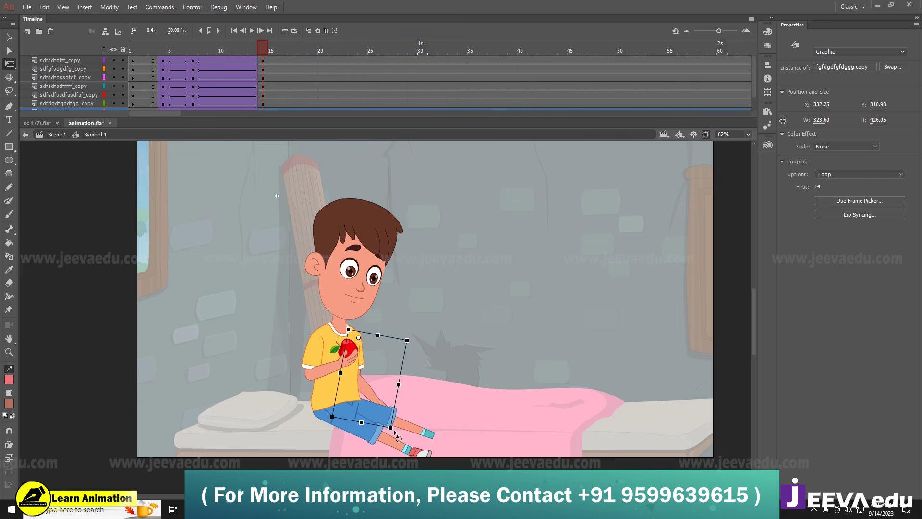
{"action": "left_click_drag", "start_coordinate": [398, 435], "coordinate": [392, 436]}
- At frame 14, rotate the apple-holding arm up toward the mouth and move its layer above the head layer
{"action": "left_click", "coordinate": [355, 370]}
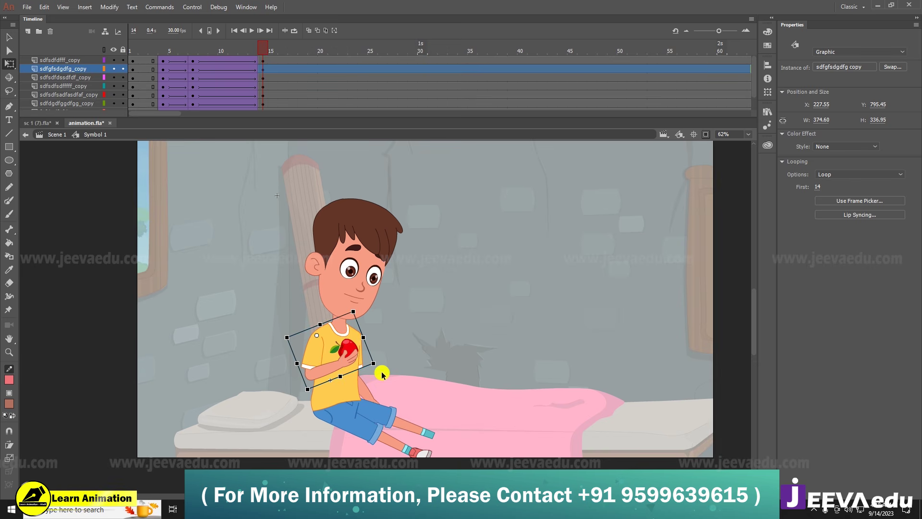
{"action": "left_click_drag", "start_coordinate": [382, 358], "coordinate": [380, 313]}
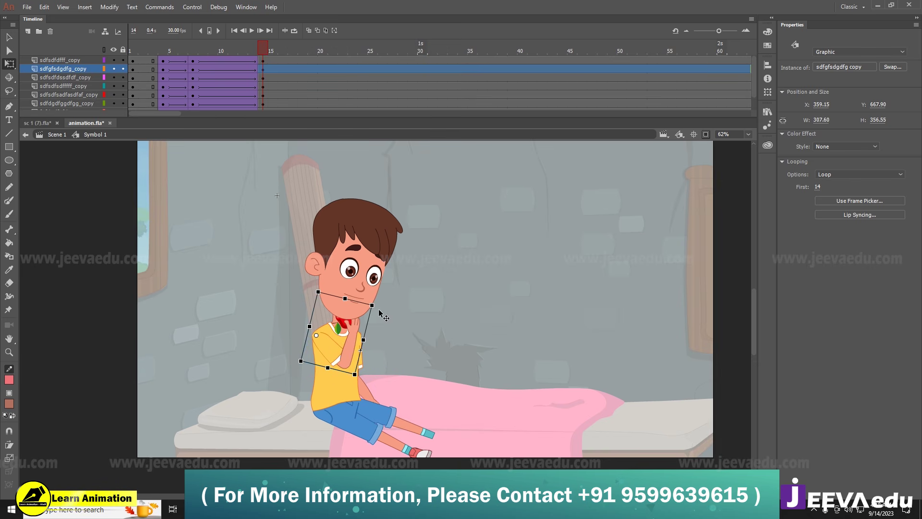
{"action": "left_click_drag", "start_coordinate": [79, 72], "coordinate": [79, 56]}
{"action": "left_click_drag", "start_coordinate": [384, 310], "coordinate": [361, 327]}
- Open the apple-holding arm's symbol for editing at frame 14
{"action": "key", "text": "z"}
{"action": "left_click", "coordinate": [368, 311]}
{"action": "key", "text": "v"}
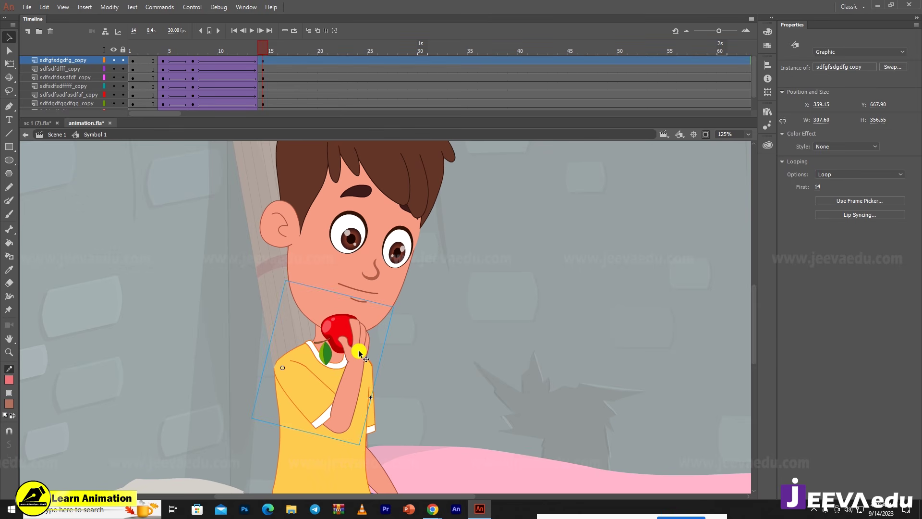
{"action": "left_click", "coordinate": [193, 61]}
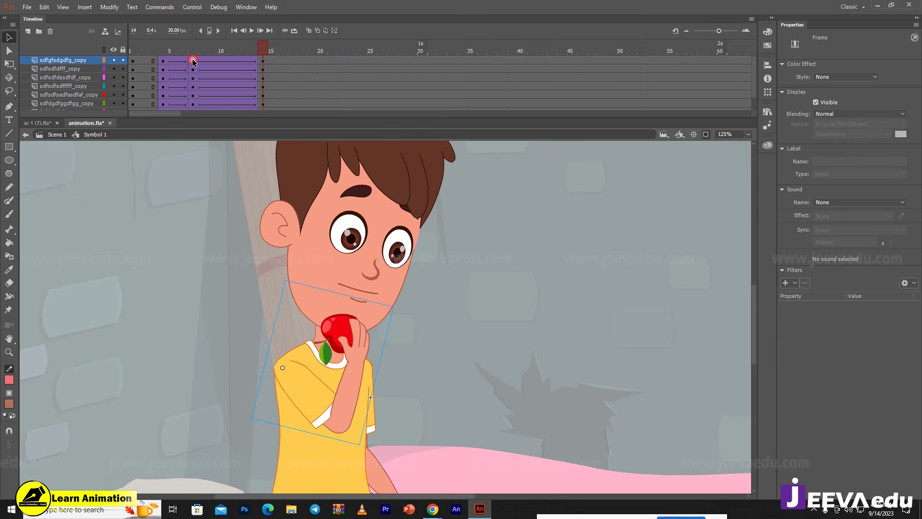
{"action": "left_click", "coordinate": [263, 61]}
{"action": "left_click", "coordinate": [370, 364]}
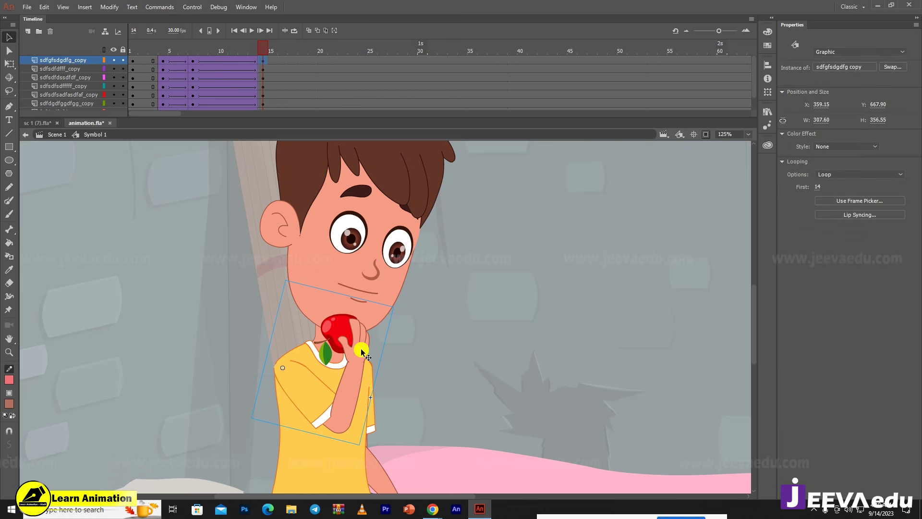
{"action": "double_click", "coordinate": [360, 352]}
- Insert keyframes on the forearm layer at frames 7 and 14 and create a classic tween between them
{"action": "left_click", "coordinate": [264, 61]}
{"action": "key", "text": "F6"}
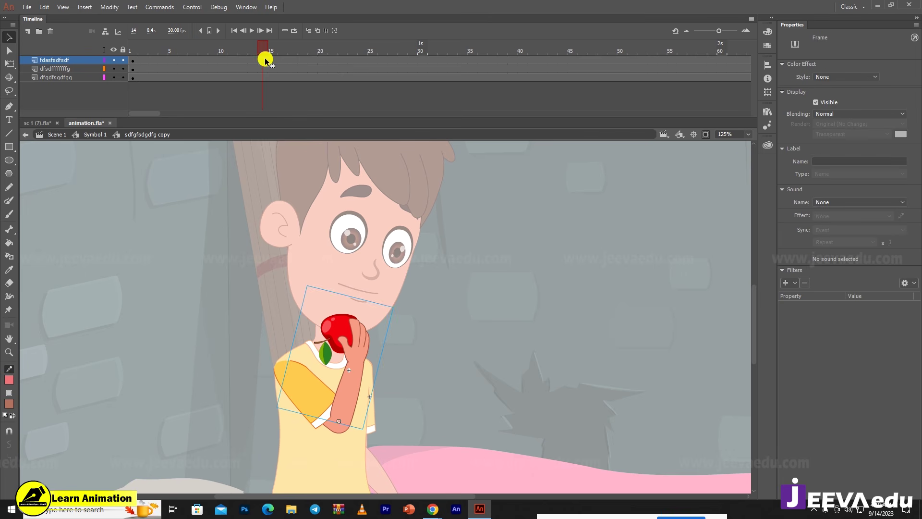
{"action": "left_click", "coordinate": [190, 61]}
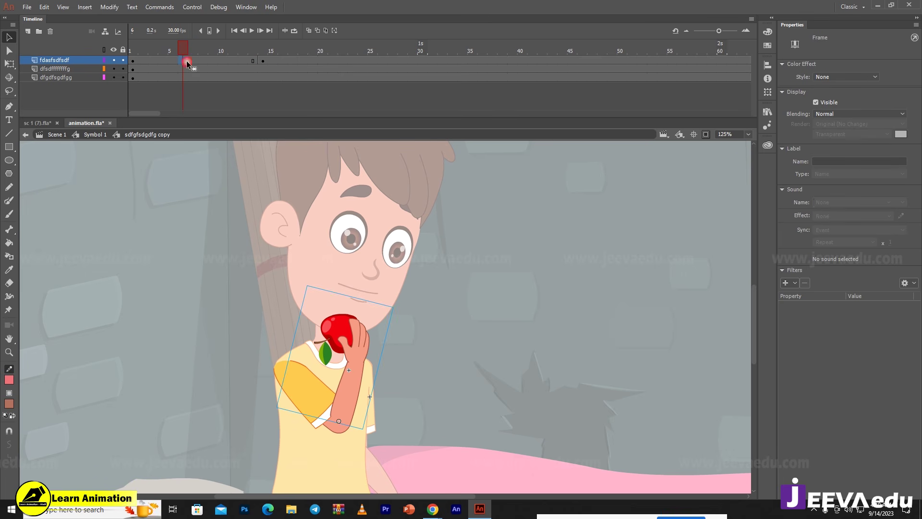
{"action": "right_click", "coordinate": [213, 65]}
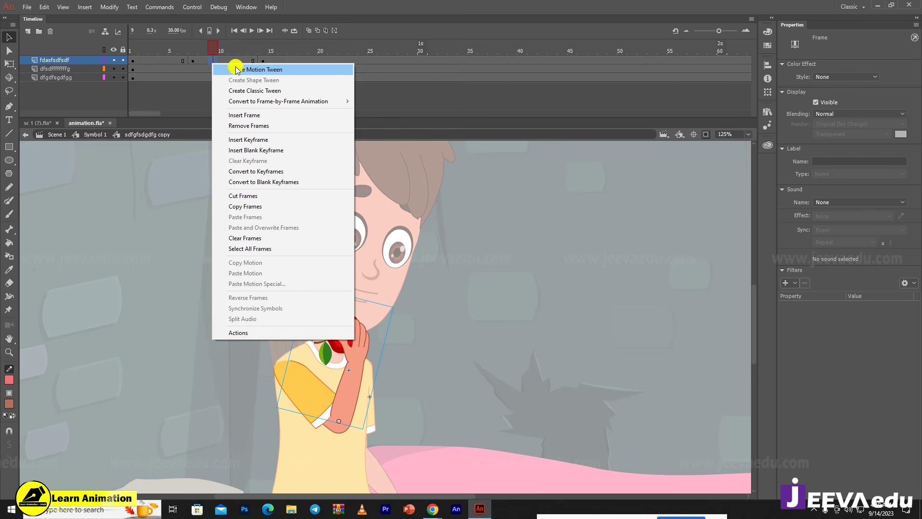
{"action": "left_click", "coordinate": [240, 88]}
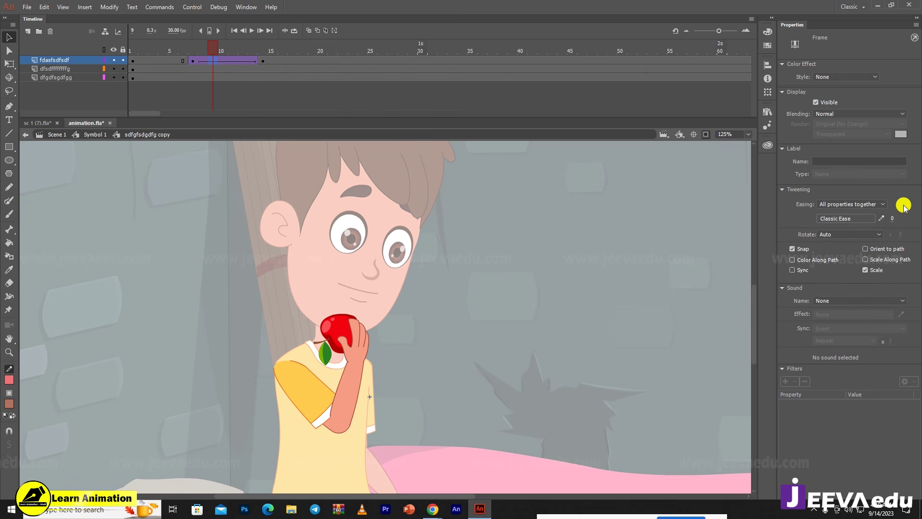
- Set the forearm tween's ease to 100 out and rotate the forearm outward at frame 14
{"action": "left_click_drag", "start_coordinate": [892, 219], "coordinate": [910, 36]}
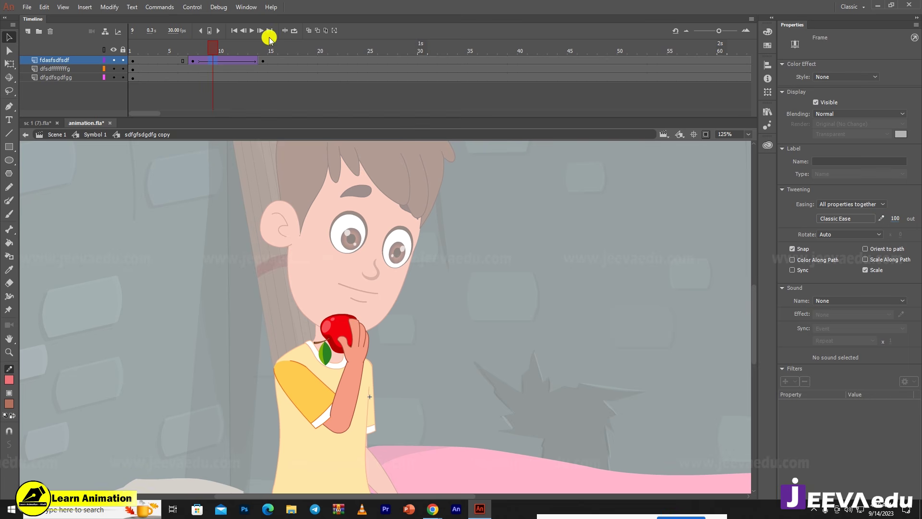
{"action": "left_click", "coordinate": [263, 61]}
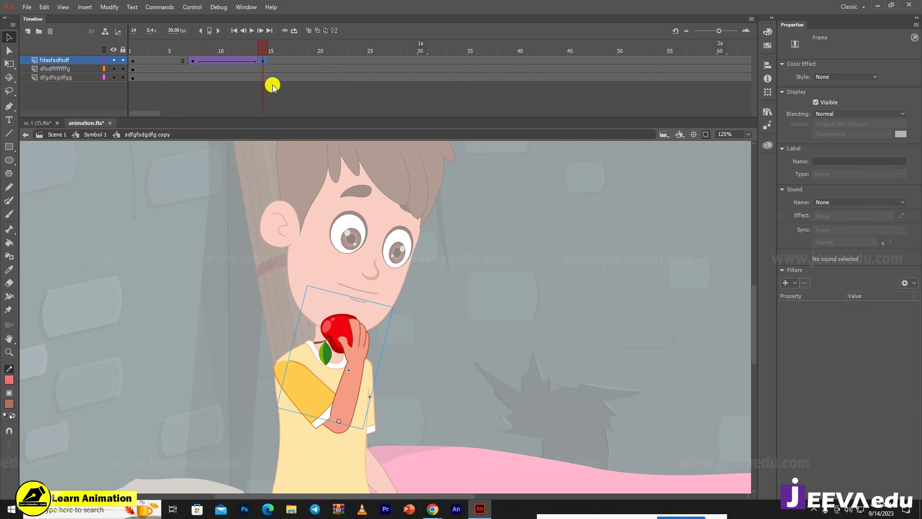
{"action": "key", "text": "q"}
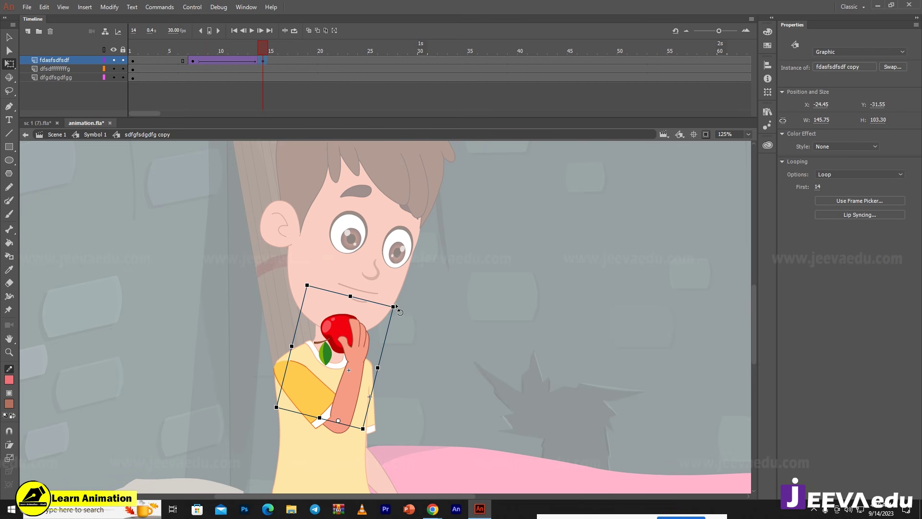
{"action": "left_click_drag", "start_coordinate": [396, 306], "coordinate": [465, 346]}
{"action": "double_click", "coordinate": [464, 345]}
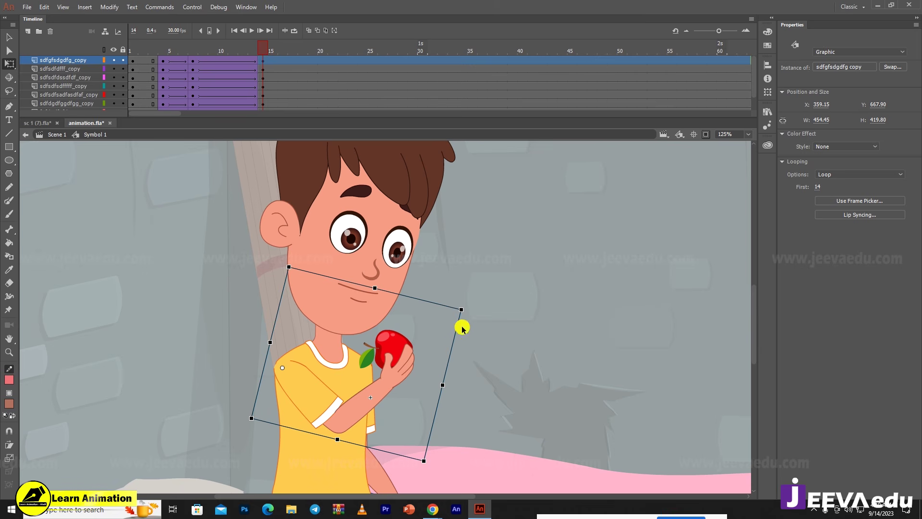
- At frame 14 of Symbol 1, rotate the apple-holding arm up toward the mouth and nudge it slightly forward
{"action": "left_click_drag", "start_coordinate": [212, 47], "coordinate": [252, 51]}
{"action": "left_click", "coordinate": [263, 62]}
{"action": "left_click", "coordinate": [377, 249]}
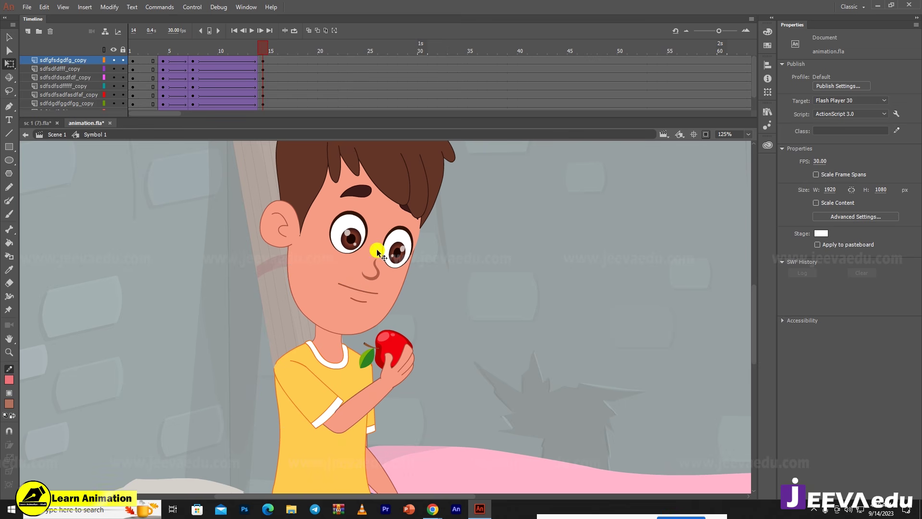
{"action": "left_click", "coordinate": [417, 367]}
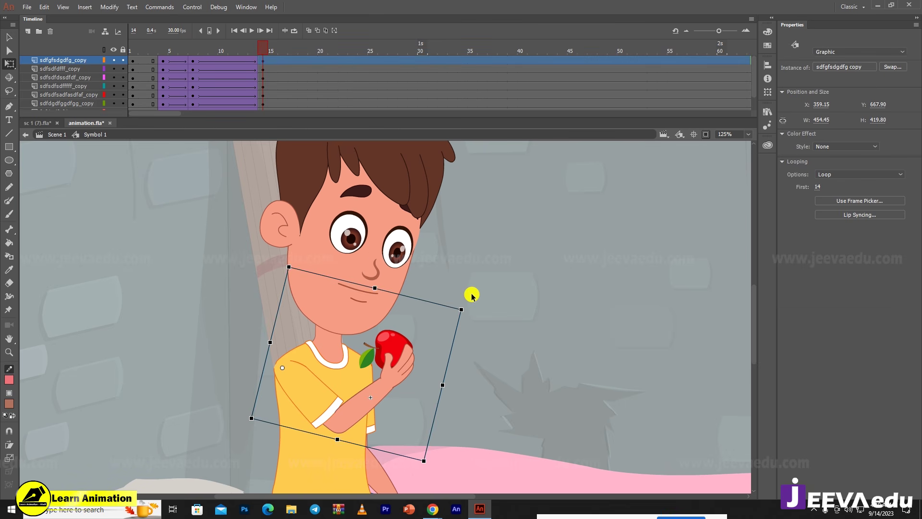
{"action": "left_click_drag", "start_coordinate": [470, 312], "coordinate": [436, 251]}
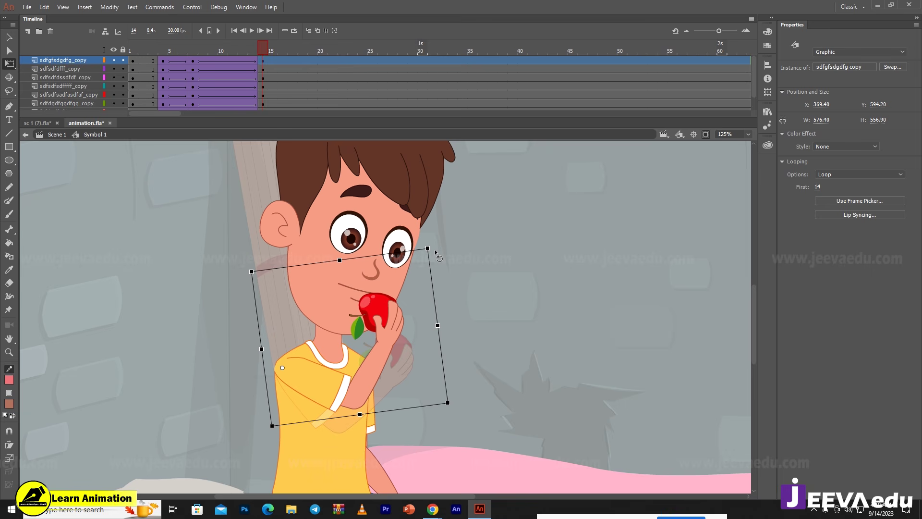
{"action": "key", "text": "Right"}
{"action": "key", "text": "Right"}
{"action": "key", "text": "Right"}
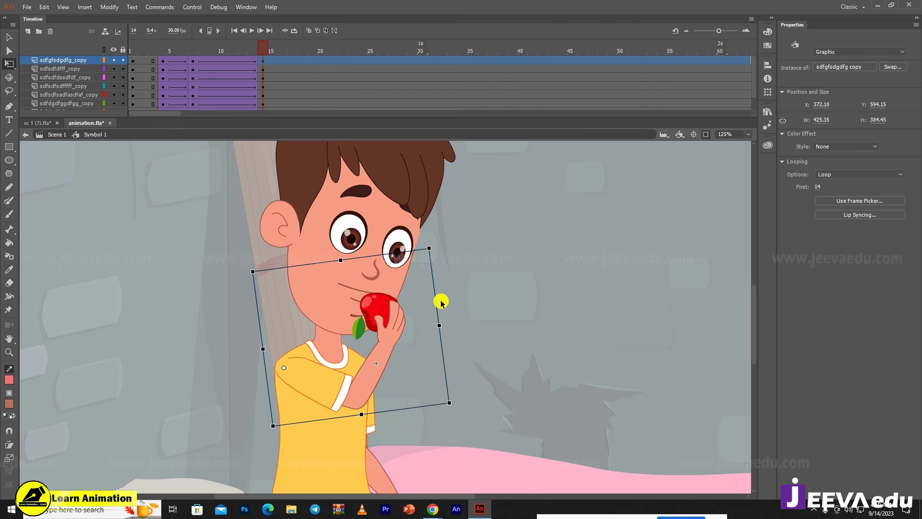
- Inside the arm's symbol, rotate the forearm slightly toward the mouth at frame 14 and return to Symbol 1
{"action": "double_click", "coordinate": [402, 324]}
{"action": "left_click", "coordinate": [402, 324]}
{"action": "left_click_drag", "start_coordinate": [441, 300], "coordinate": [437, 295]}
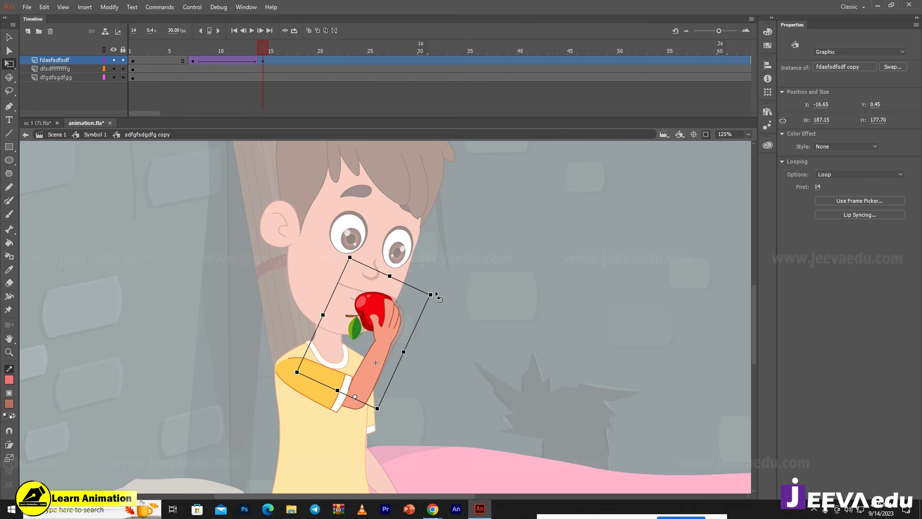
{"action": "double_click", "coordinate": [459, 323]}
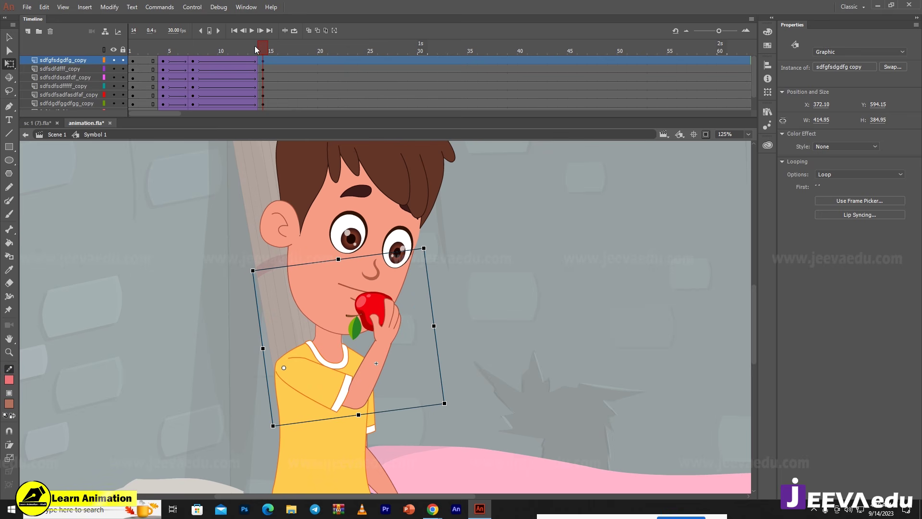
{"action": "mouse_move", "coordinate": [260, 48]}
{"action": "left_mouse_down"}
{"action": "mouse_move", "coordinate": [183, 57]}
{"action": "mouse_move", "coordinate": [291, 49]}
{"action": "mouse_move", "coordinate": [214, 59]}
{"action": "mouse_move", "coordinate": [263, 65]}
{"action": "left_mouse_up"}
- Open the head's symbol for editing and insert keyframes on all its layers at frame 14
{"action": "key", "text": "z"}
{"action": "left_click", "coordinate": [416, 325], "text": "alt"}
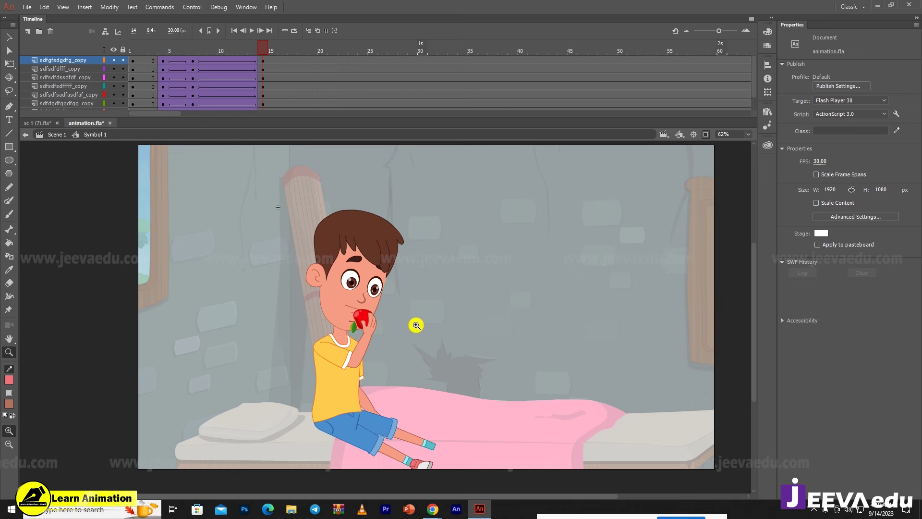
{"action": "left_click", "coordinate": [379, 308]}
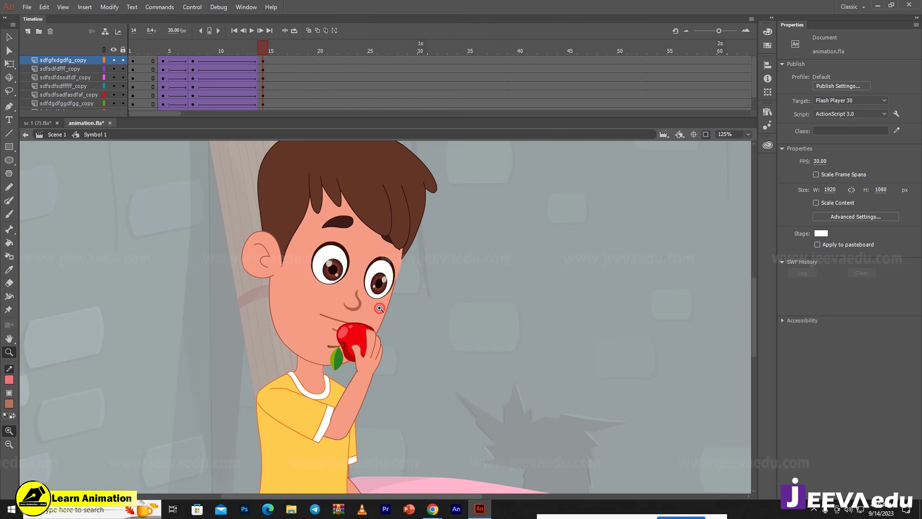
{"action": "left_click", "coordinate": [192, 60]}
{"action": "left_click_drag", "start_coordinate": [208, 50], "coordinate": [265, 131]}
{"action": "key", "text": "v"}
{"action": "double_click", "coordinate": [359, 276]}
{"action": "key", "text": "F6"}
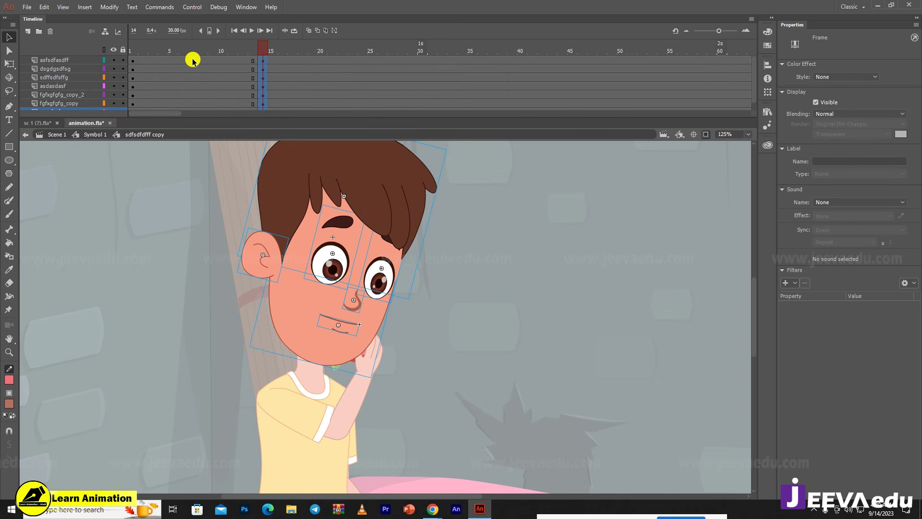
- Insert keyframes on all head layers at frame 7 and create classic tweens to frame 14 with an ease of 100
{"action": "left_click_drag", "start_coordinate": [188, 61], "coordinate": [192, 125]}
{"action": "scroll", "coordinate": [189, 92], "scroll_direction": "up", "scroll_amount": 1}
{"action": "key", "text": "F6"}
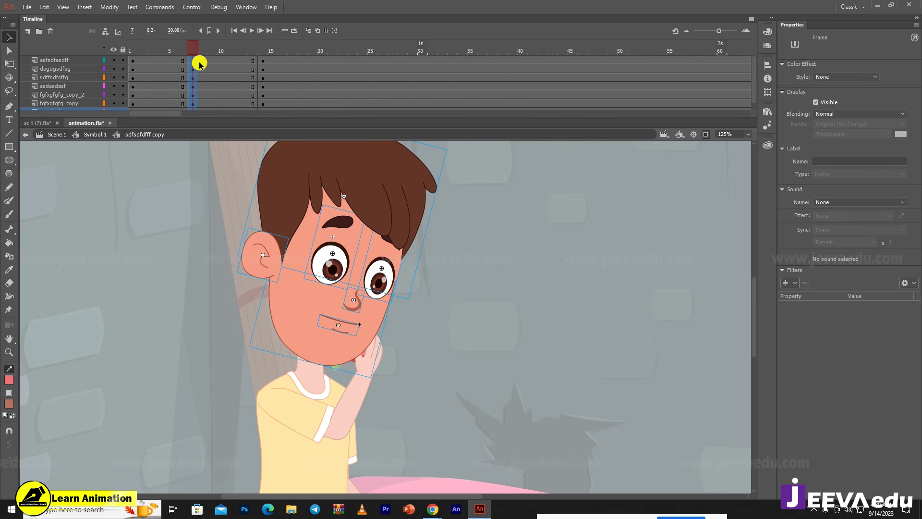
{"action": "right_click", "coordinate": [193, 63]}
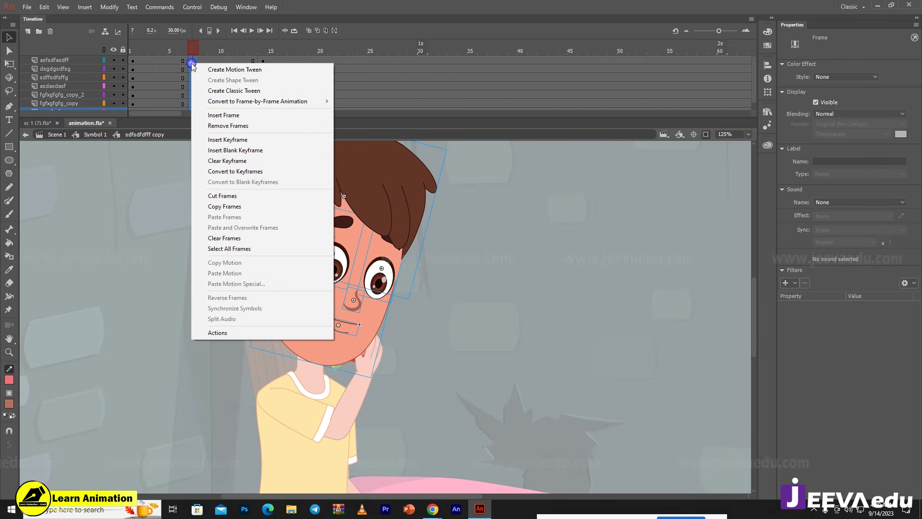
{"action": "left_click", "coordinate": [236, 95]}
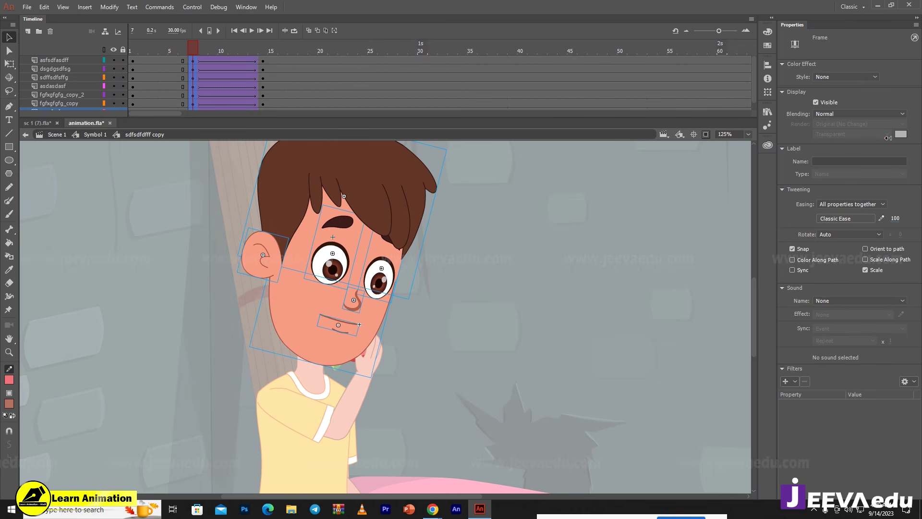
- At frame 14, select the near eye, nose and mouth and move them slightly down on the face
{"action": "left_click", "coordinate": [264, 76]}
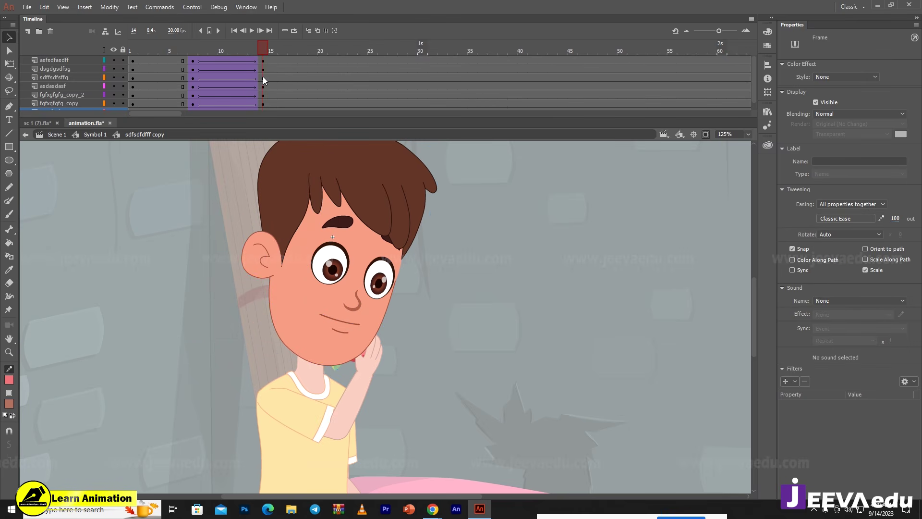
{"action": "left_click", "coordinate": [355, 307]}
{"action": "left_click", "coordinate": [339, 325], "text": "shift"}
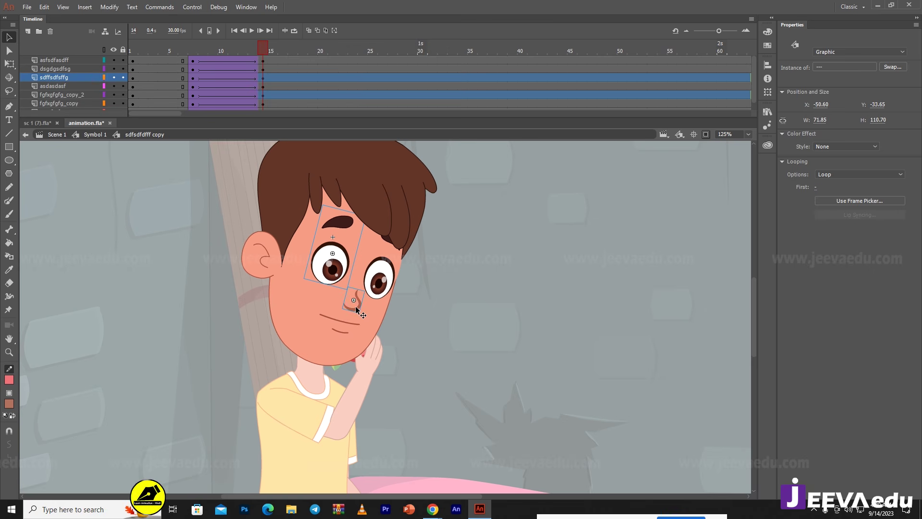
{"action": "left_click", "coordinate": [361, 303], "text": "shift"}
{"action": "key", "text": "Down"}
{"action": "key", "text": "Down"}
{"action": "key", "text": "Down"}
{"action": "key", "text": "Down"}
{"action": "key", "text": "Down"}
{"action": "key", "text": "Down"}
{"action": "key", "text": "Down"}
{"action": "key", "text": "Down"}
{"action": "key", "text": "Down"}
{"action": "key", "text": "Down"}
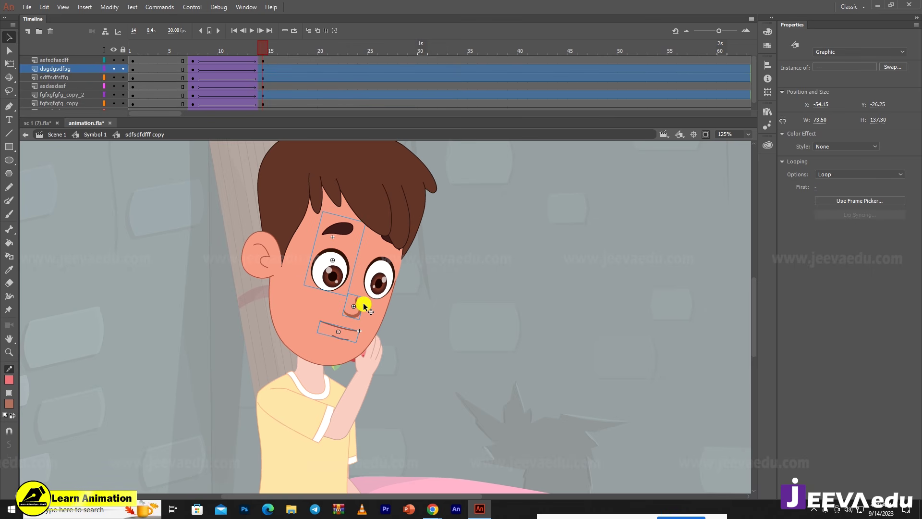
- Add the far eye to the selection and shift all the facial features further down and slightly toward the ear
{"action": "left_click", "coordinate": [383, 279], "text": "shift"}
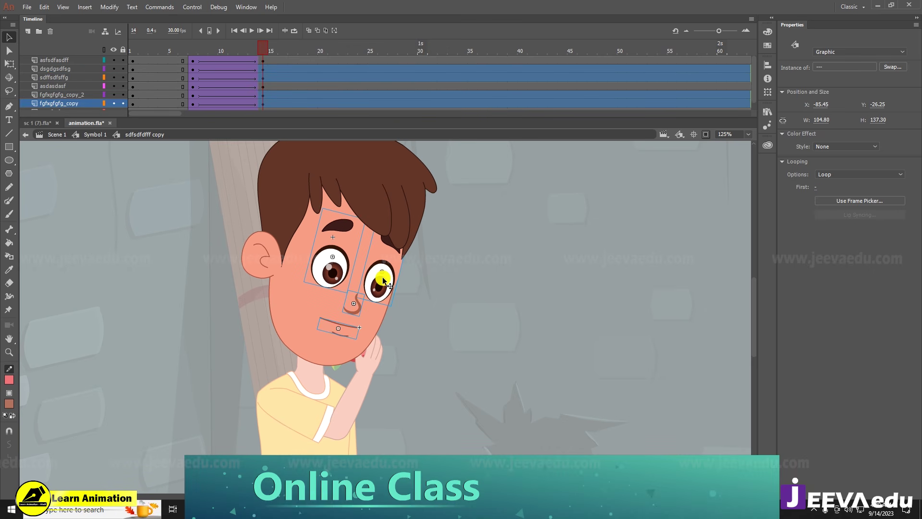
{"action": "key", "text": "Down"}
{"action": "key", "text": "Down"}
{"action": "key", "text": "Down"}
{"action": "key", "text": "Down"}
{"action": "key", "text": "Down"}
{"action": "key", "text": "Down"}
{"action": "key", "text": "Down"}
{"action": "key", "text": "Down"}
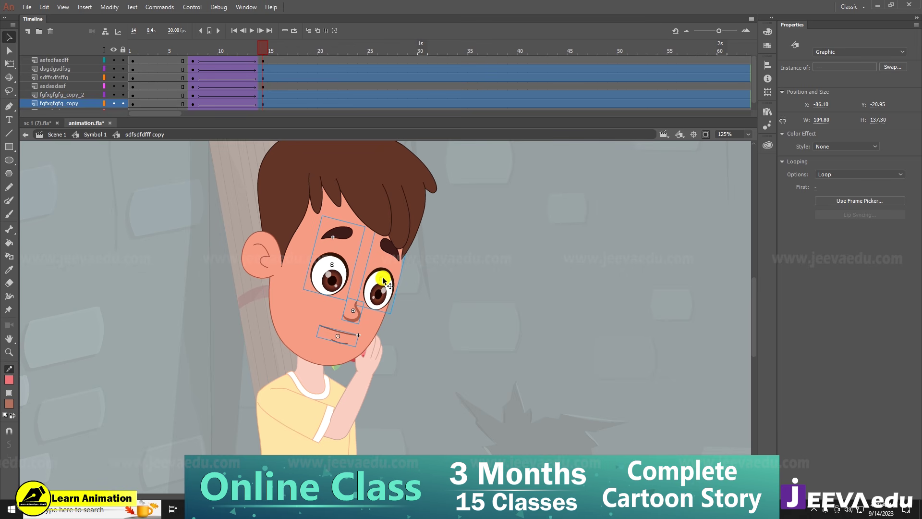
{"action": "key", "text": "Down"}
{"action": "key", "text": "Down"}
{"action": "key", "text": "Down"}
{"action": "key", "text": "Down"}
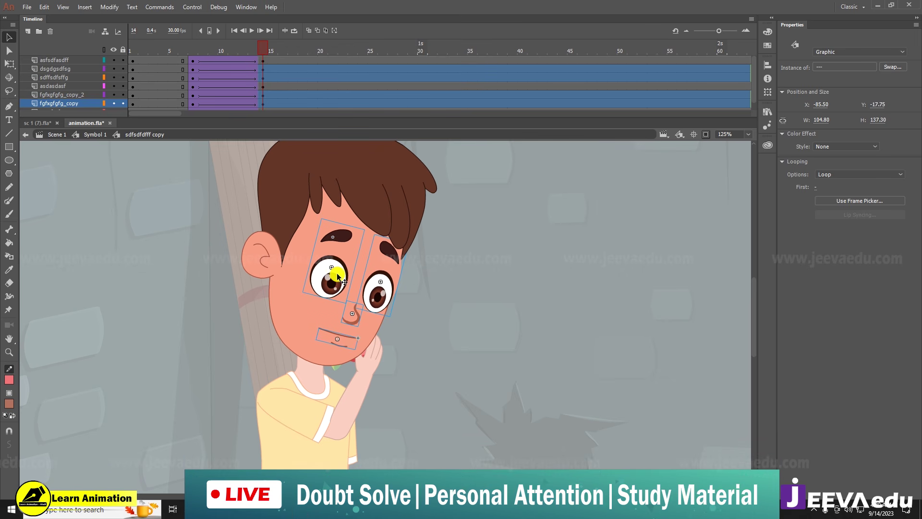
{"action": "left_click_drag", "start_coordinate": [330, 273], "coordinate": [338, 279]}
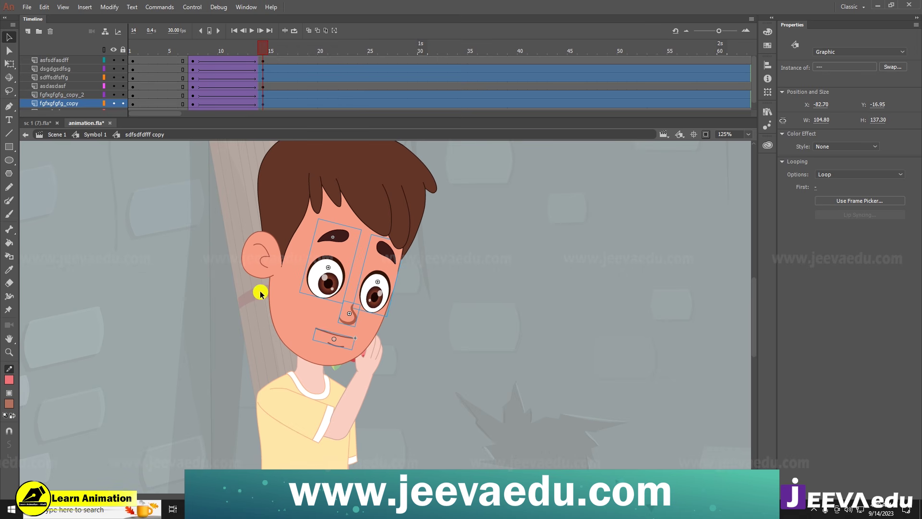
- Move the ear slightly up at frame 14 and play back the head tween
{"action": "left_click", "coordinate": [271, 262]}
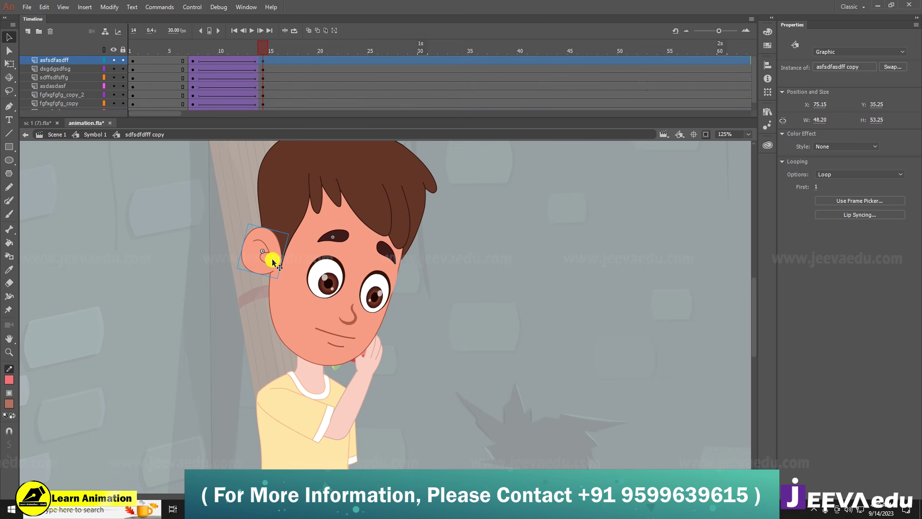
{"action": "left_click_drag", "start_coordinate": [250, 51], "coordinate": [261, 75]}
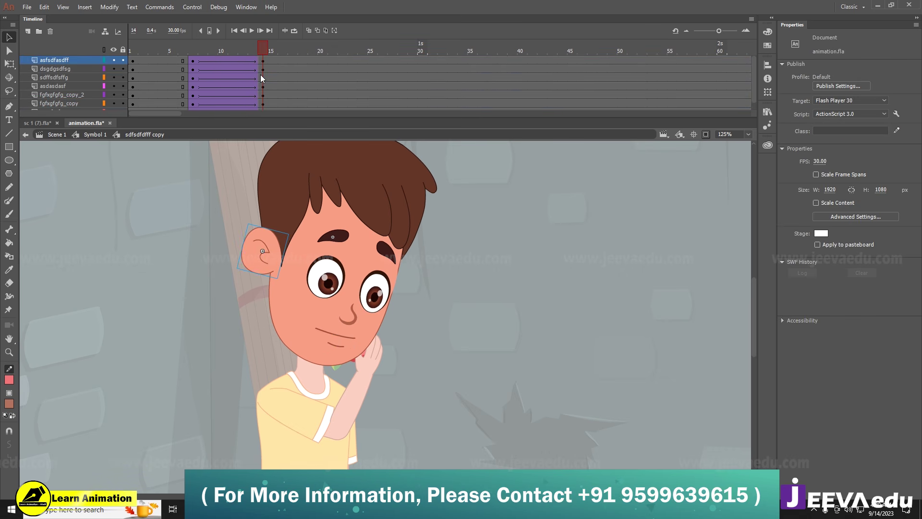
{"action": "key", "text": "Return"}
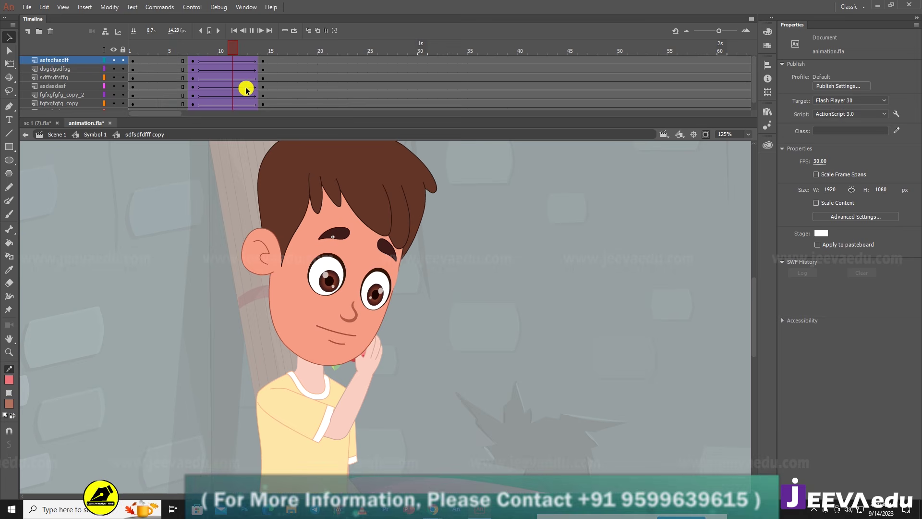
- Return to Symbol 1 and play back the apple-eating movement up to frame 14
{"action": "left_click", "coordinate": [262, 60]}
{"action": "double_click", "coordinate": [223, 381]}
{"action": "key", "text": "Return"}
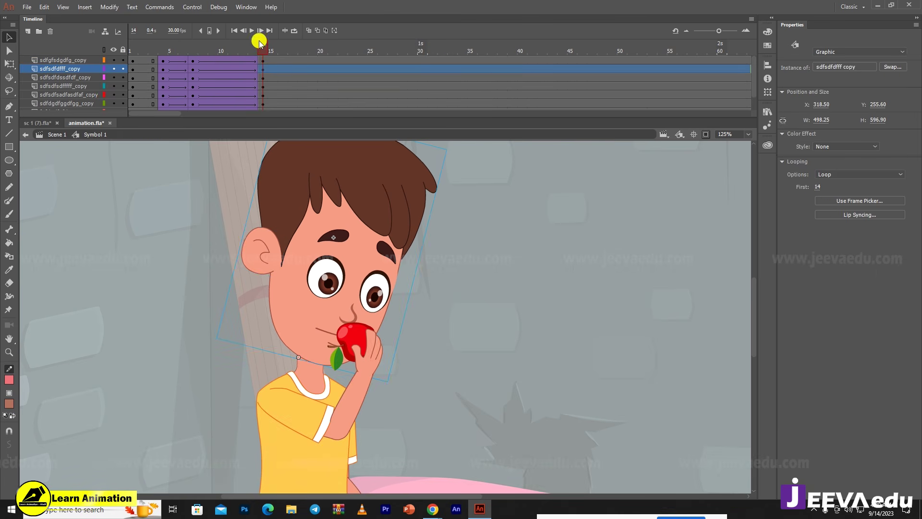
{"action": "key", "text": "Return"}
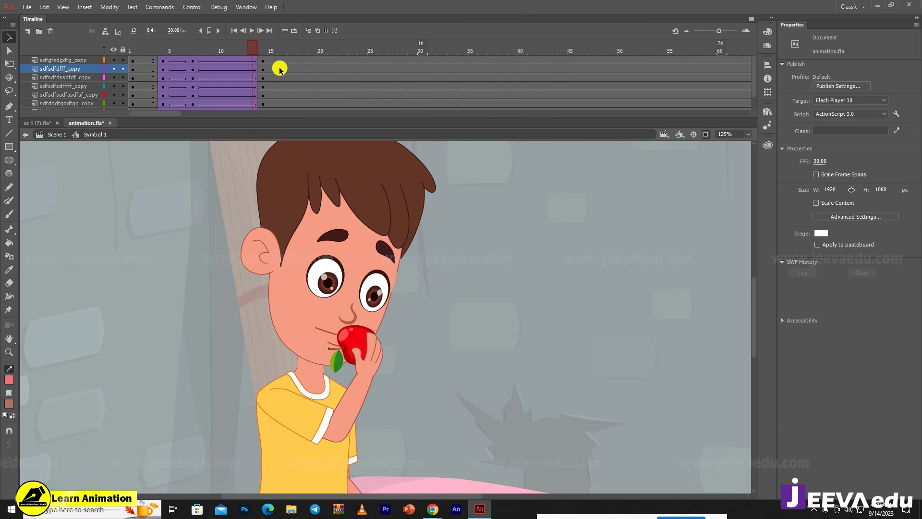
{"action": "left_click_drag", "start_coordinate": [247, 52], "coordinate": [261, 82]}
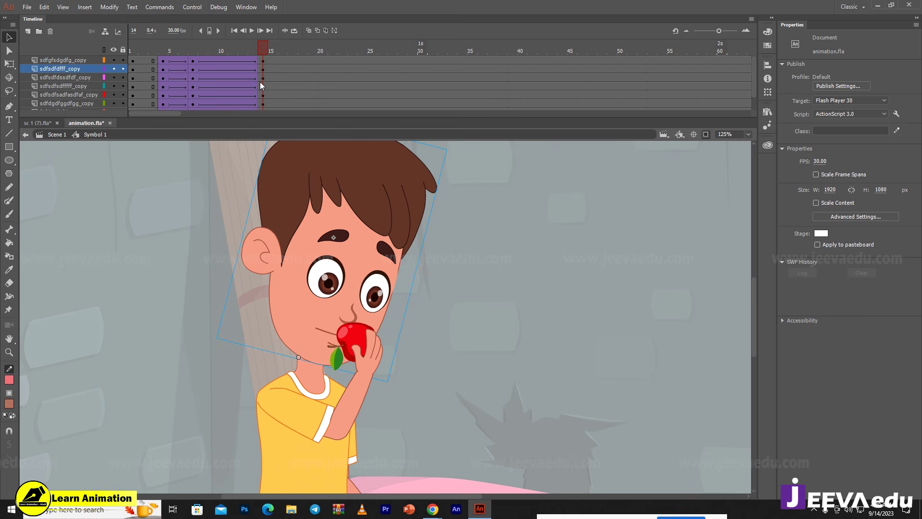
- At frame 14, rotate the apple-holding arm slightly down and bend its forearm inward so the apple sits at the mouth
{"action": "left_click", "coordinate": [362, 363]}
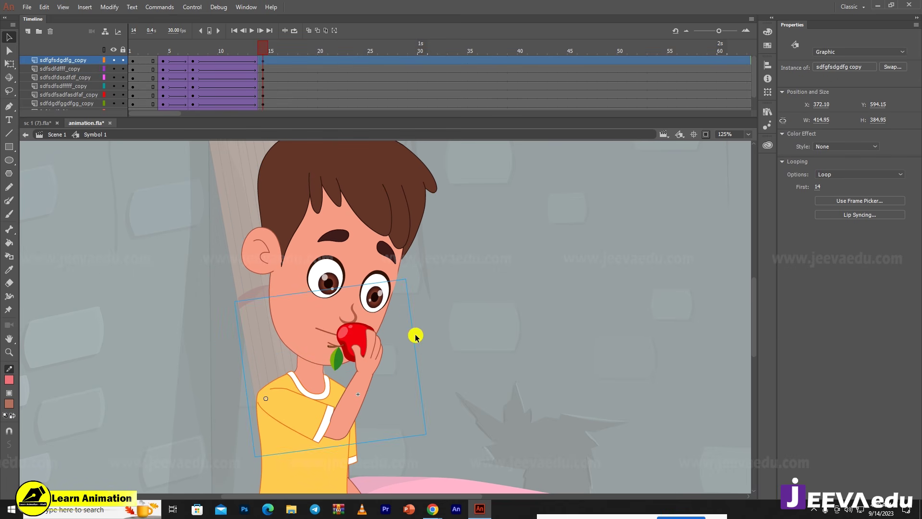
{"action": "key", "text": "q"}
{"action": "left_click_drag", "start_coordinate": [410, 289], "coordinate": [412, 317]}
{"action": "double_click", "coordinate": [379, 384]}
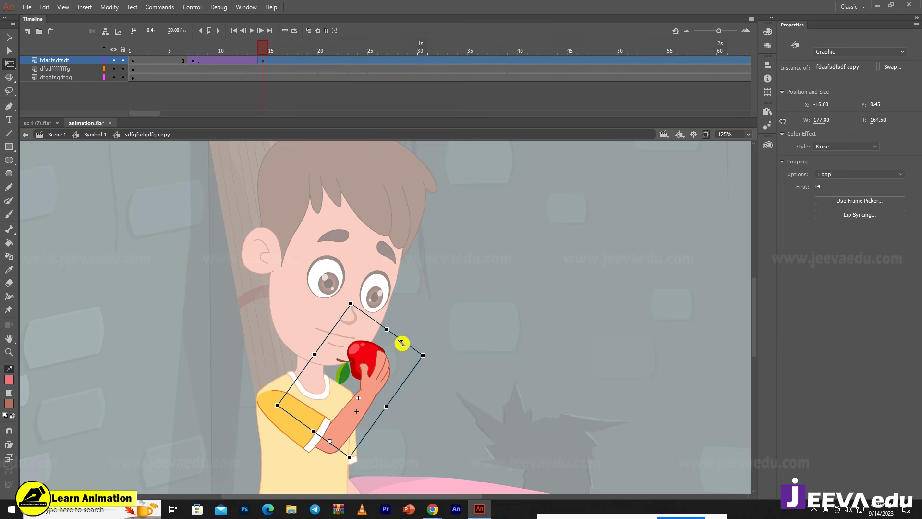
{"action": "left_click_drag", "start_coordinate": [421, 346], "coordinate": [415, 342]}
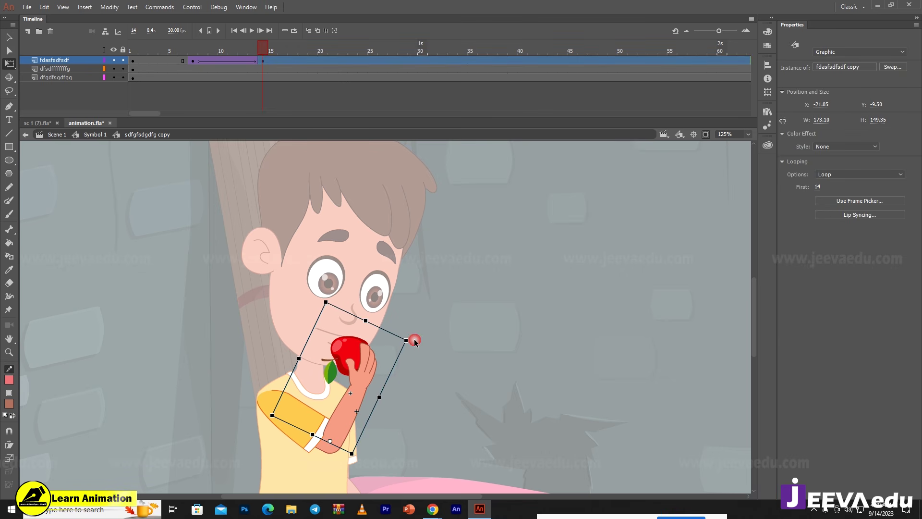
{"action": "double_click", "coordinate": [439, 390]}
- Play and scrub through Symbol 1 up to frame 14 to check the arm and head movement
{"action": "left_click_drag", "start_coordinate": [245, 51], "coordinate": [151, 64]}
{"action": "key", "text": "Return"}
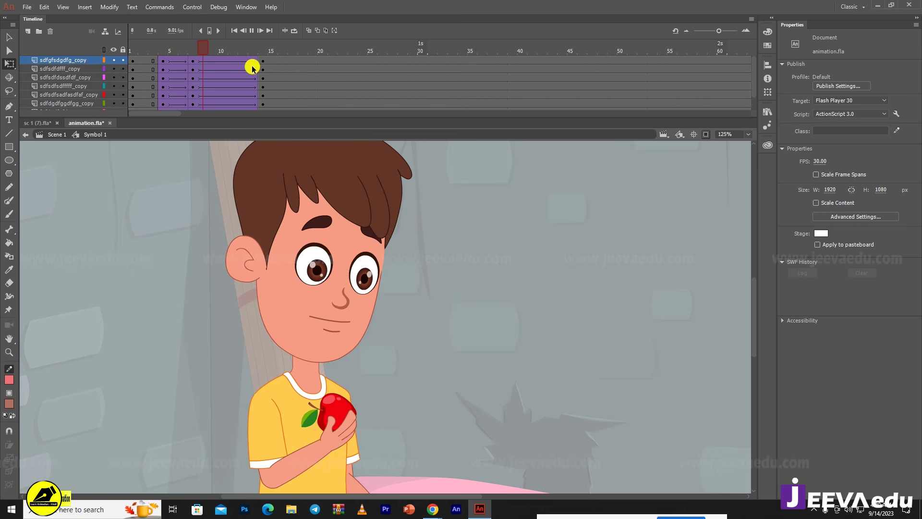
{"action": "left_click", "coordinate": [264, 53]}
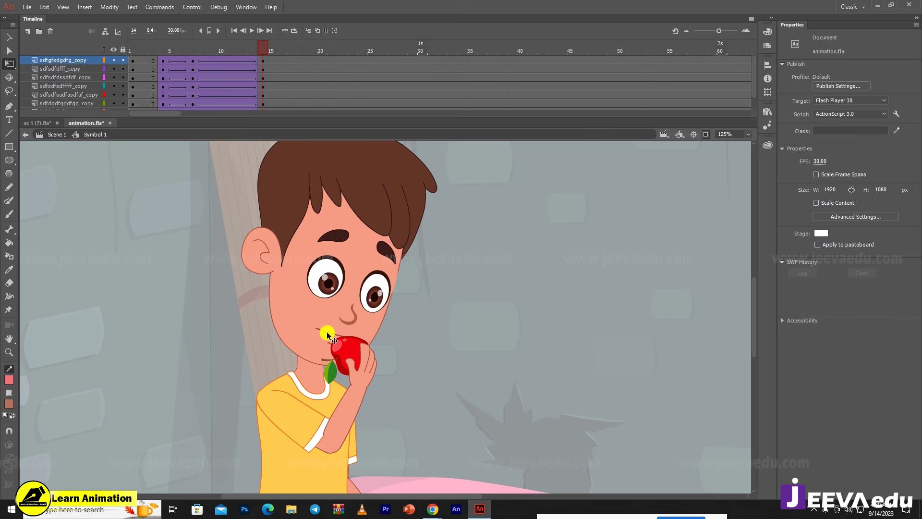
{"action": "left_click_drag", "start_coordinate": [237, 50], "coordinate": [240, 75]}
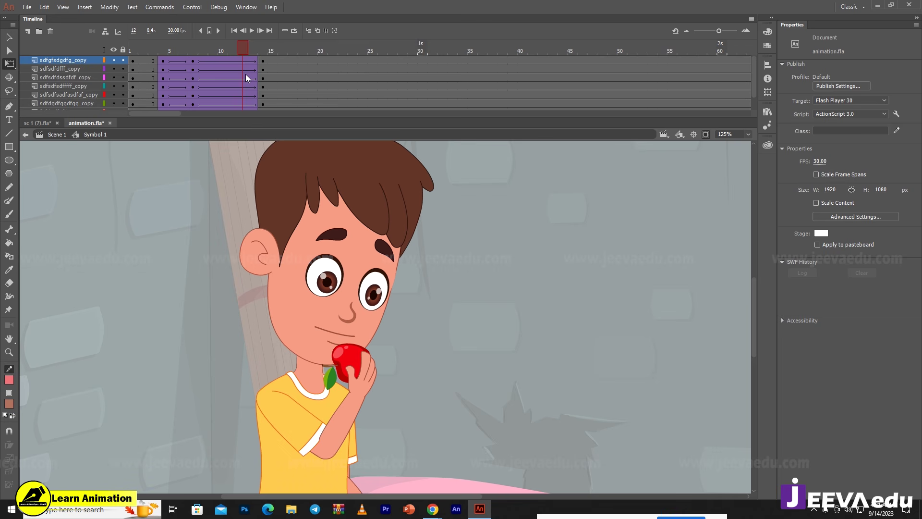
- Scrub through Symbol 1 up to frame 15 to check how the apple approaches the closed mouth
{"action": "left_click", "coordinate": [253, 69]}
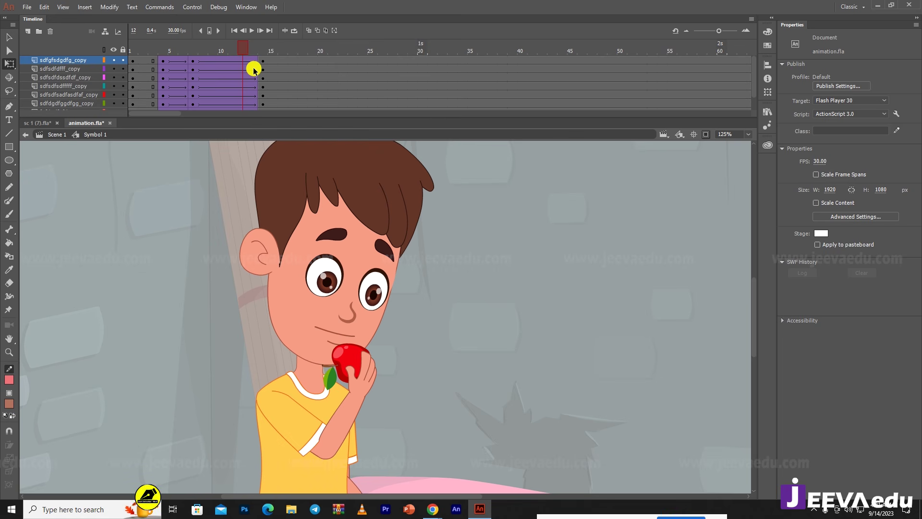
{"action": "left_click", "coordinate": [204, 60]}
{"action": "left_click_drag", "start_coordinate": [205, 57], "coordinate": [230, 58]}
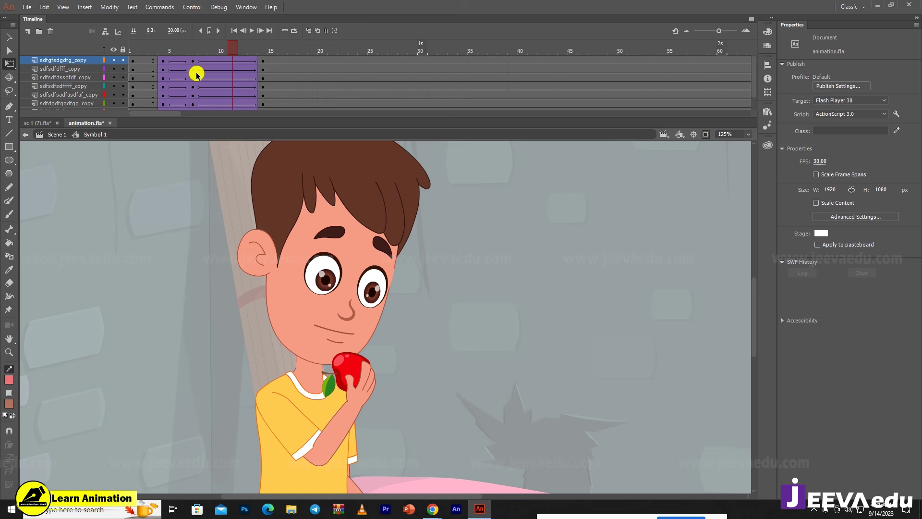
{"action": "left_click_drag", "start_coordinate": [237, 53], "coordinate": [263, 71]}
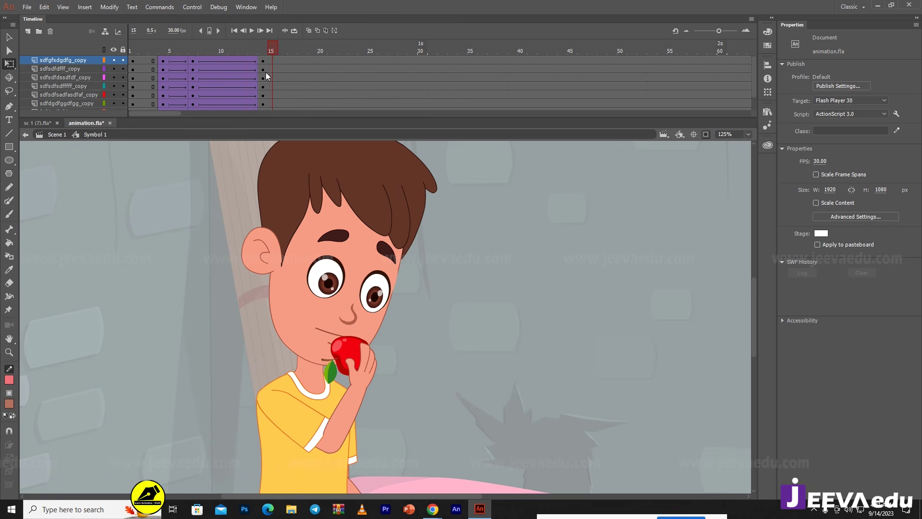
- Open the mouth symbol inside the boy's head symbol and insert a keyframe at frame 11
{"action": "double_click", "coordinate": [321, 334]}
{"action": "left_click", "coordinate": [323, 332]}
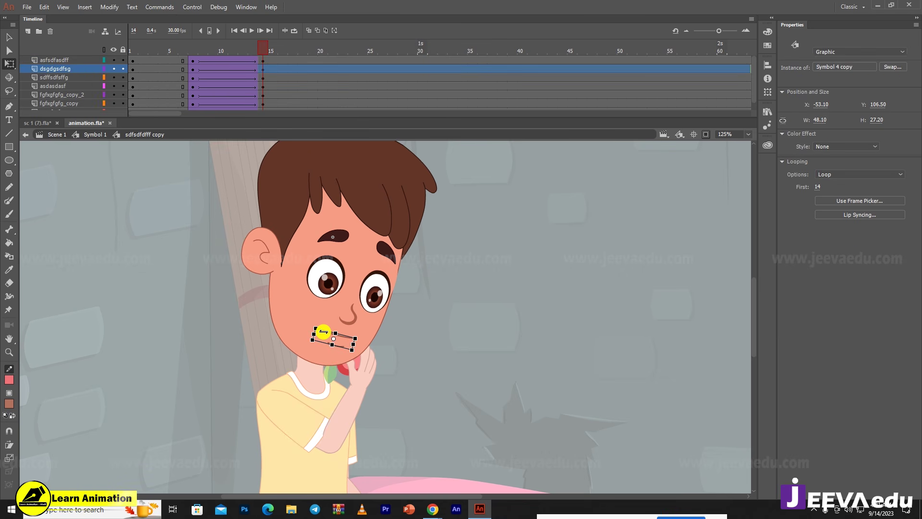
{"action": "double_click", "coordinate": [324, 332]}
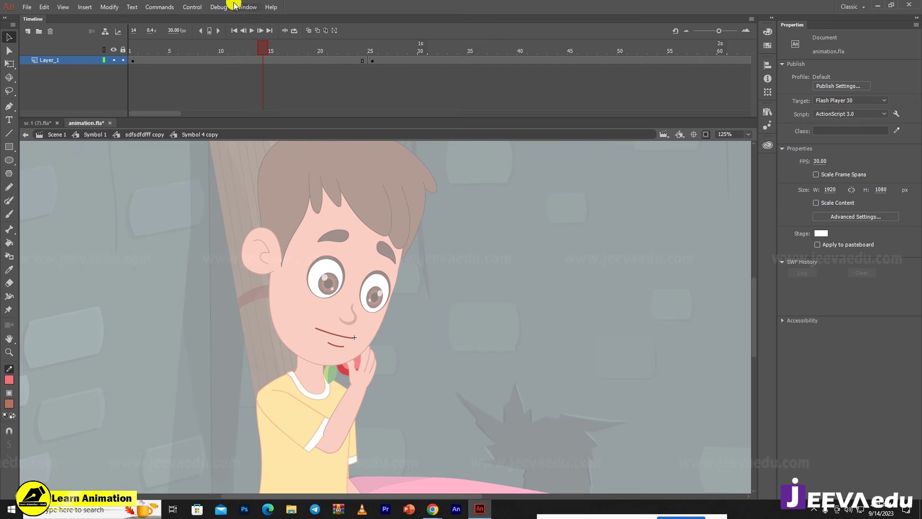
{"action": "left_click", "coordinate": [245, 61]}
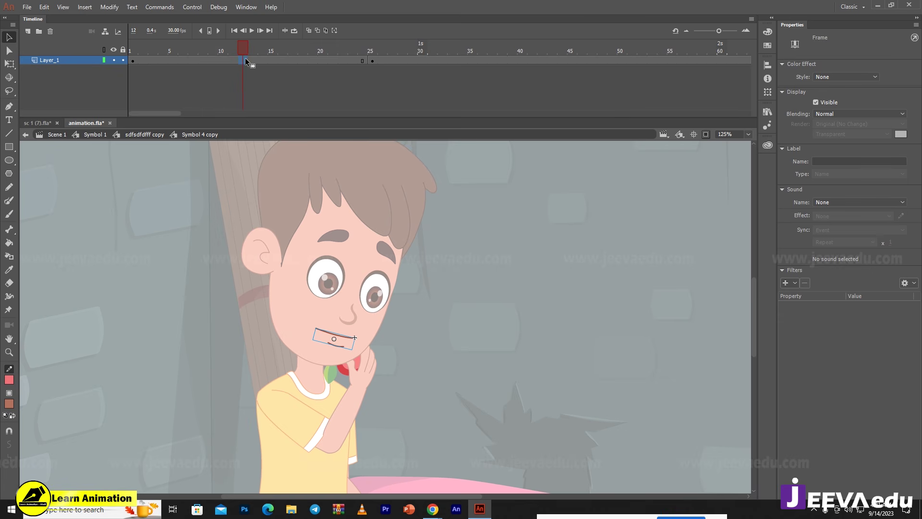
{"action": "left_click", "coordinate": [232, 61]}
{"action": "key", "text": "F6"}
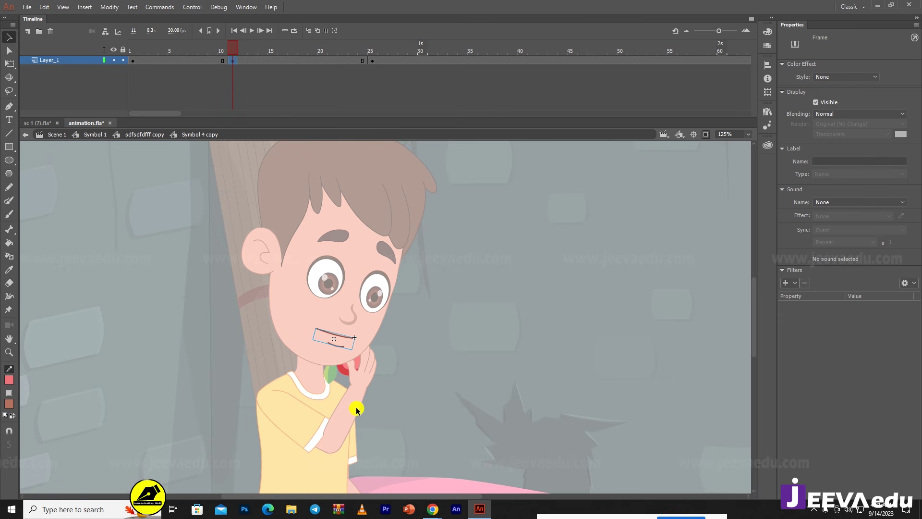
- Set the mouth graphic at frame 11 to open-mouth pose 4 with the Frame Picker
{"action": "left_click", "coordinate": [337, 339]}
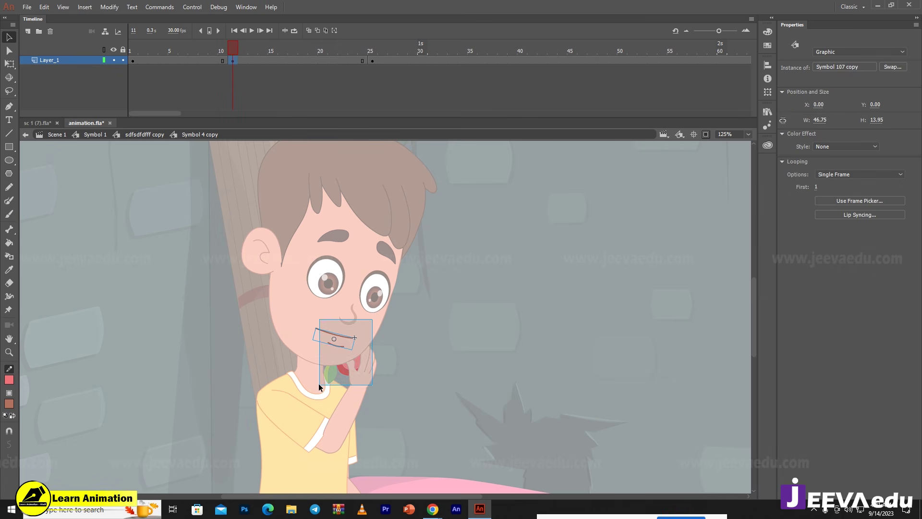
{"action": "left_click", "coordinate": [846, 202]}
{"action": "scroll", "coordinate": [452, 269], "scroll_direction": "down", "scroll_amount": 3}
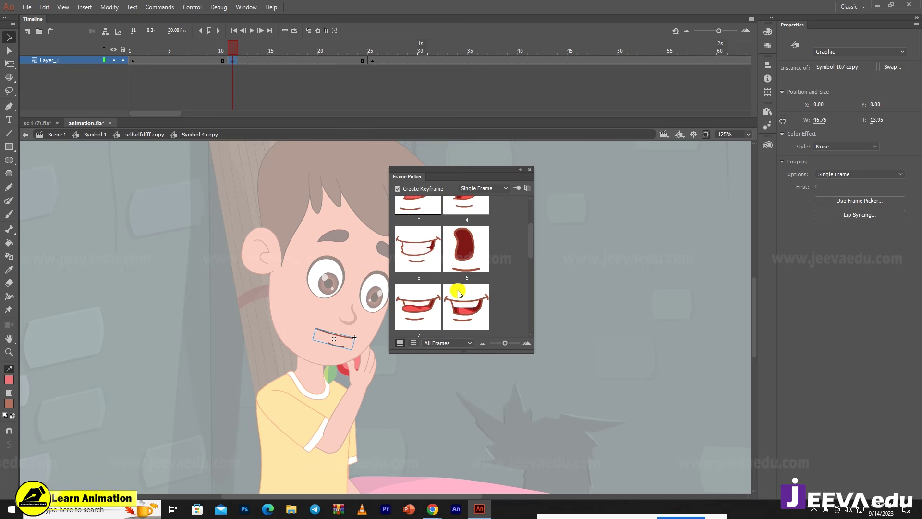
{"action": "scroll", "coordinate": [465, 301], "scroll_direction": "up", "scroll_amount": 3}
{"action": "left_click", "coordinate": [470, 284]}
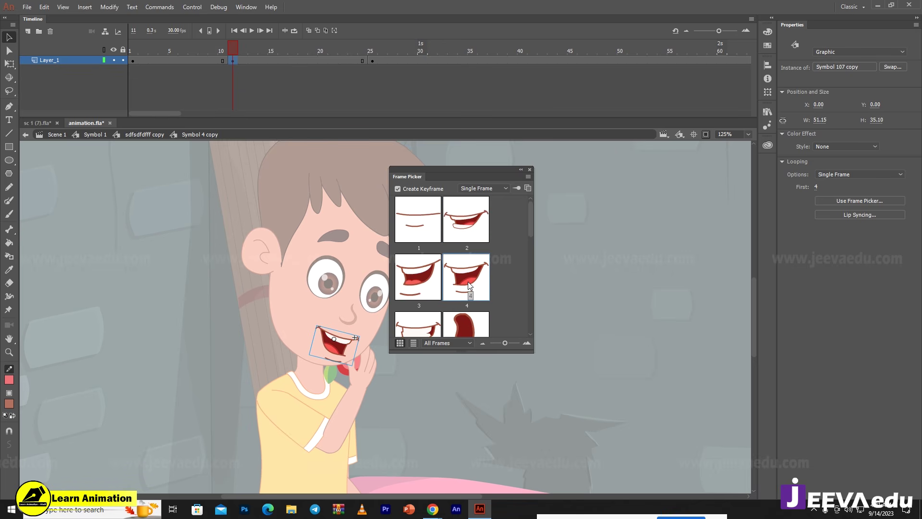
{"action": "left_click", "coordinate": [529, 170]}
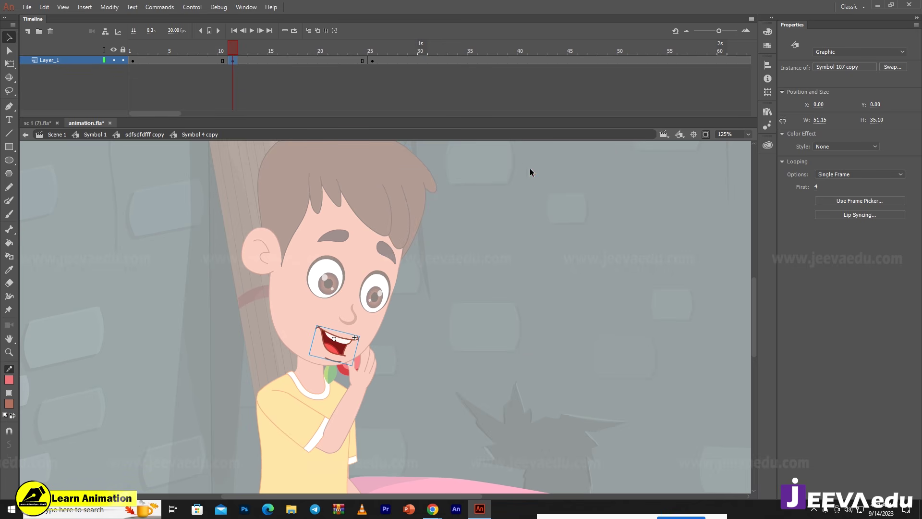
- Return to the head symbol and at frame 14 shift the mouth, nose and both eyes with their eyebrows up and right
{"action": "key", "text": "z"}
{"action": "left_click", "coordinate": [390, 346]}
{"action": "left_click", "coordinate": [422, 356], "text": "alt"}
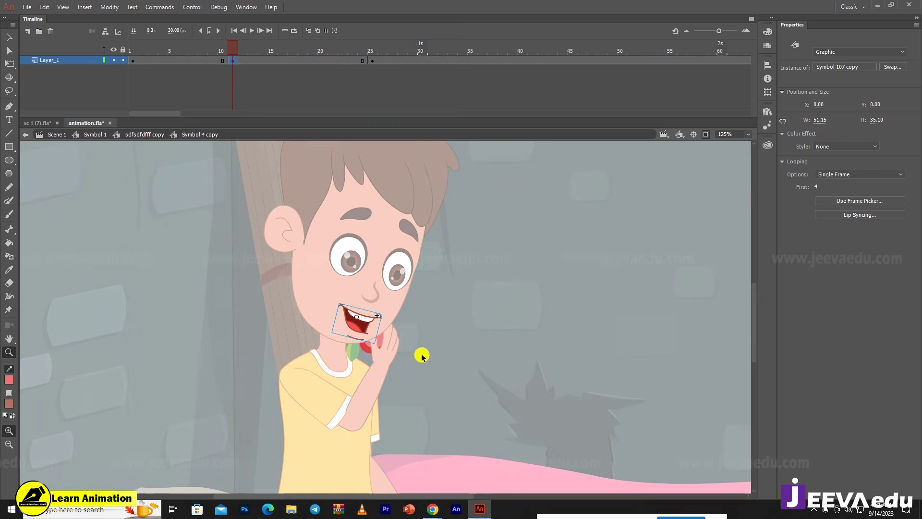
{"action": "key", "text": "v"}
{"action": "double_click", "coordinate": [422, 355]}
{"action": "left_click_drag", "start_coordinate": [255, 52], "coordinate": [260, 78]}
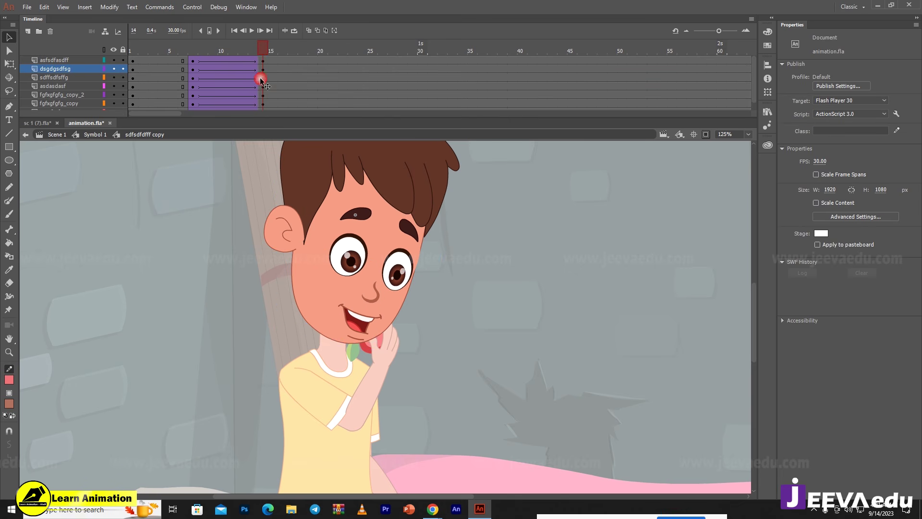
{"action": "left_click", "coordinate": [361, 328]}
{"action": "left_click", "coordinate": [371, 299], "text": "shift"}
{"action": "left_click", "coordinate": [352, 264], "text": "shift"}
{"action": "left_click", "coordinate": [406, 272], "text": "shift"}
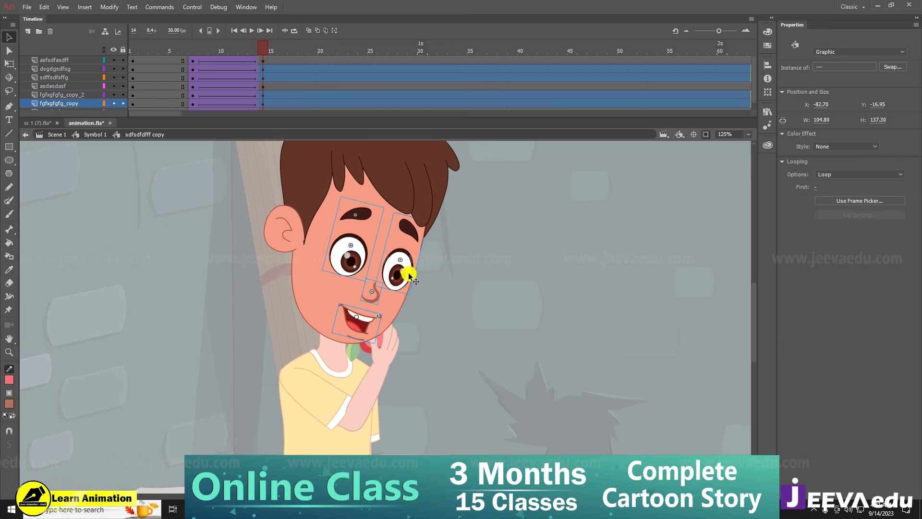
{"action": "key", "text": "shift+Up"}
{"action": "key", "text": "shift+Up"}
{"action": "key", "text": "shift+Right"}
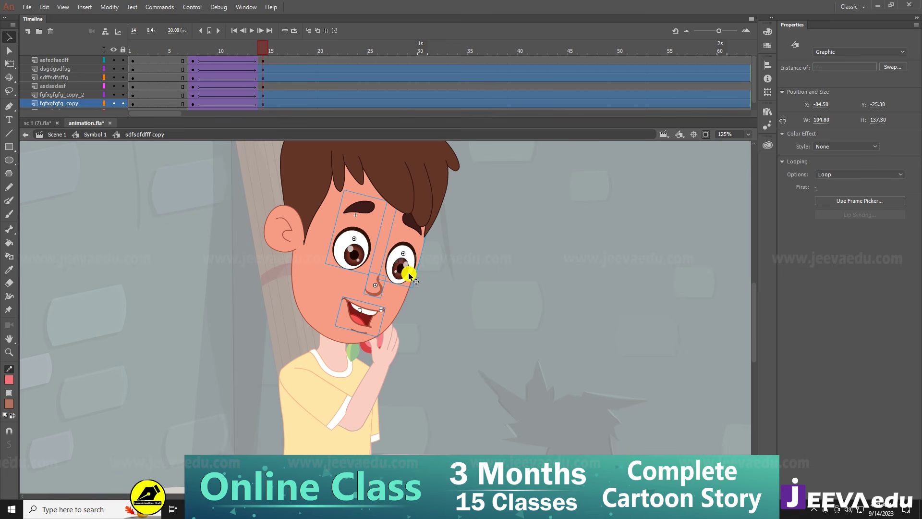
- Nudge the selected facial features partly back down and left to X -82.25, Y -19.55
{"action": "key", "text": "Down"}
{"action": "key", "text": "Down"}
{"action": "key", "text": "Down"}
{"action": "key", "text": "Down"}
{"action": "key", "text": "Down"}
{"action": "key", "text": "Down"}
{"action": "key", "text": "Down"}
{"action": "key", "text": "Down"}
{"action": "key", "text": "Down"}
{"action": "key", "text": "Left"}
{"action": "key", "text": "Left"}
{"action": "key", "text": "Left"}
{"action": "key", "text": "Left"}
{"action": "key", "text": "Left"}
{"action": "key", "text": "Left"}
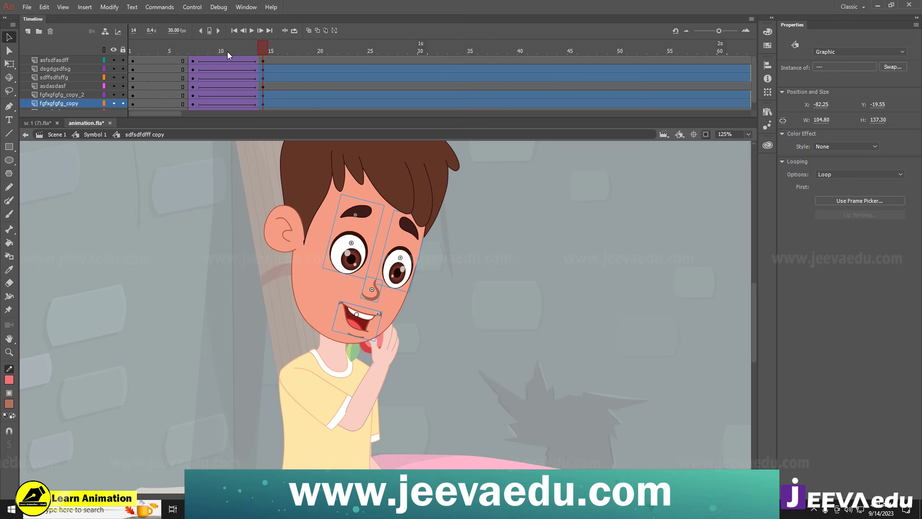
- Scrub the head tween, then return to Symbol 1 and play back the apple-biting movement from frame 1
{"action": "left_click_drag", "start_coordinate": [227, 51], "coordinate": [271, 74]}
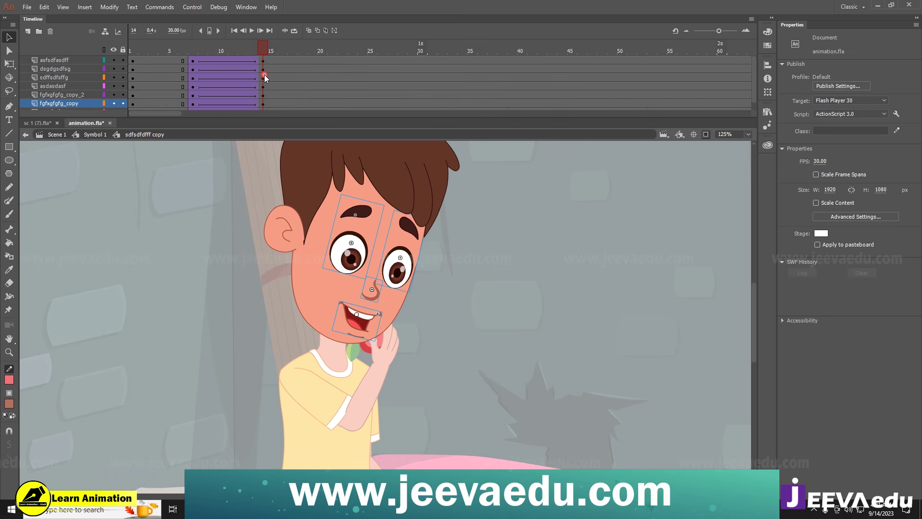
{"action": "double_click", "coordinate": [217, 335]}
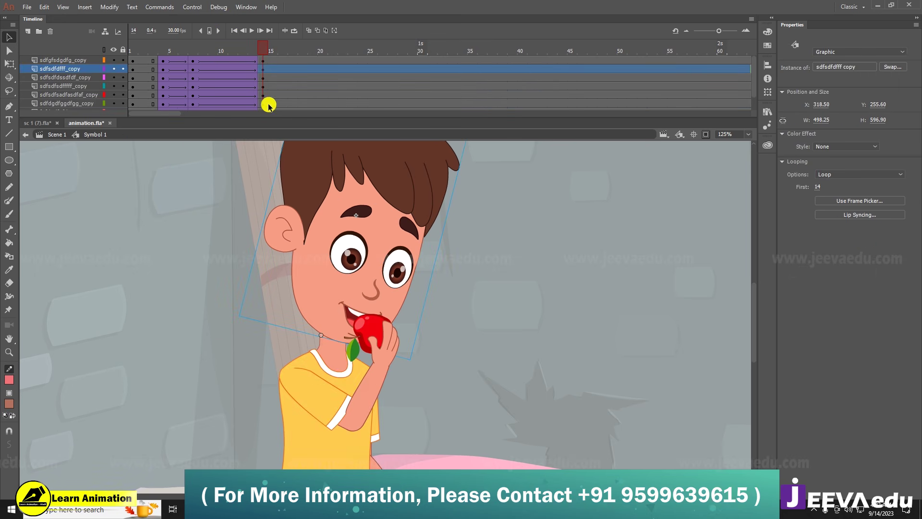
{"action": "left_click_drag", "start_coordinate": [239, 53], "coordinate": [16, 57]}
{"action": "key", "text": "z"}
{"action": "left_click", "coordinate": [428, 364], "text": "alt"}
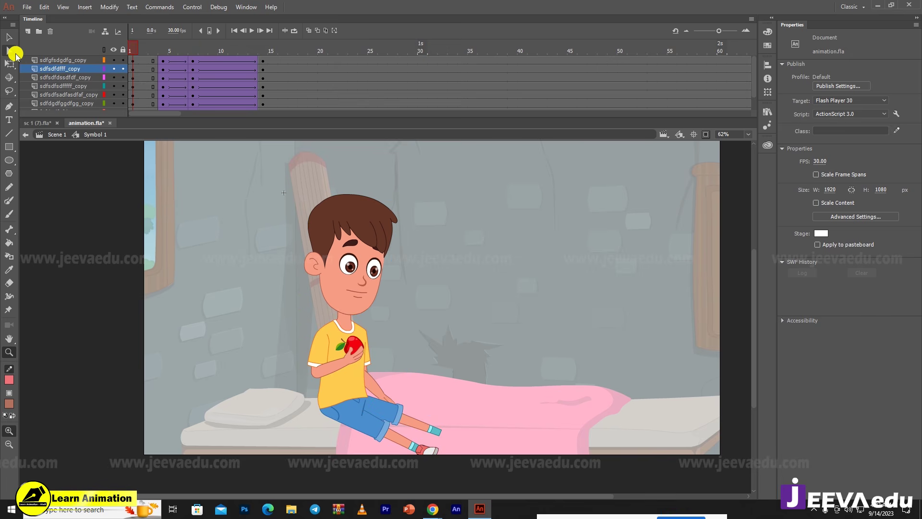
{"action": "key", "text": "Return"}
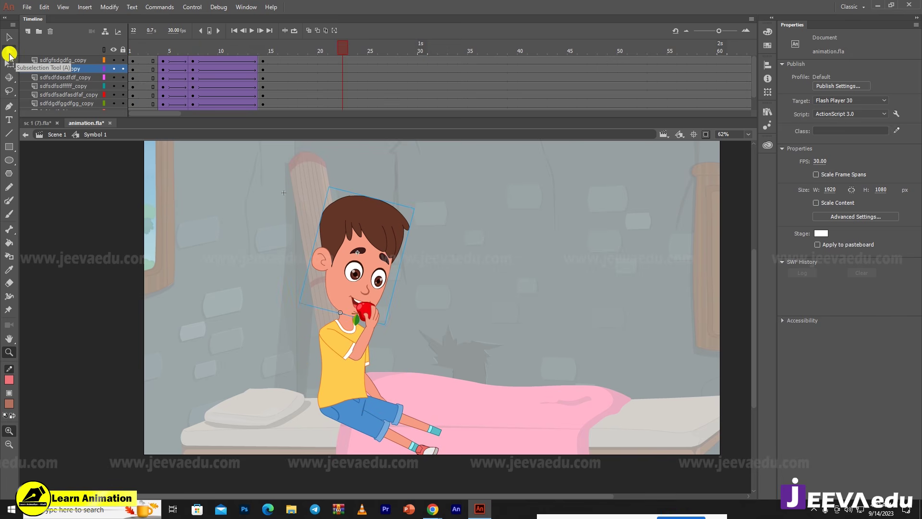
{"action": "mouse_move", "coordinate": [274, 60]}
{"action": "left_mouse_down"}
{"action": "mouse_move", "coordinate": [240, 60]}
{"action": "mouse_move", "coordinate": [287, 70]}
{"action": "mouse_move", "coordinate": [212, 67]}
{"action": "mouse_move", "coordinate": [231, 90]}
{"action": "mouse_move", "coordinate": [268, 87]}
{"action": "mouse_move", "coordinate": [288, 56]}
{"action": "mouse_move", "coordinate": [253, 60]}
{"action": "mouse_move", "coordinate": [275, 70]}
{"action": "left_mouse_up"}
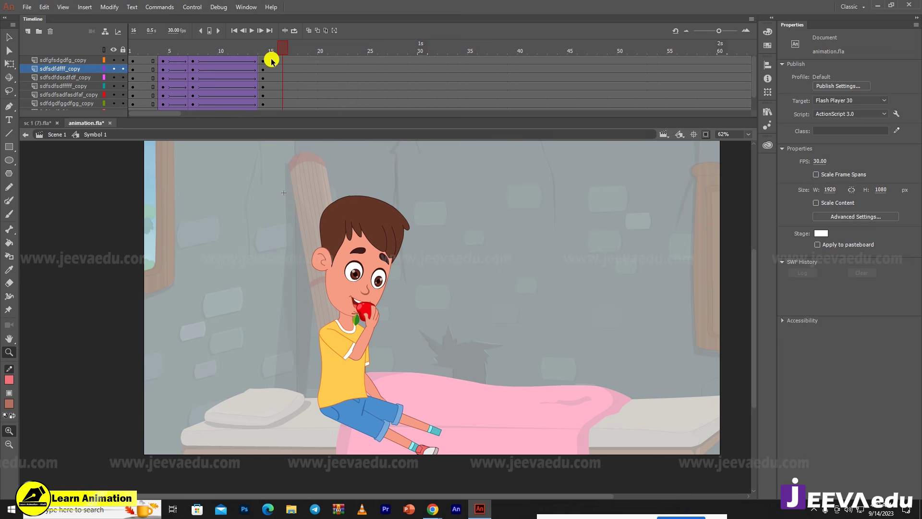
{"action": "key", "text": "Return"}
{"action": "key", "text": "Return"}
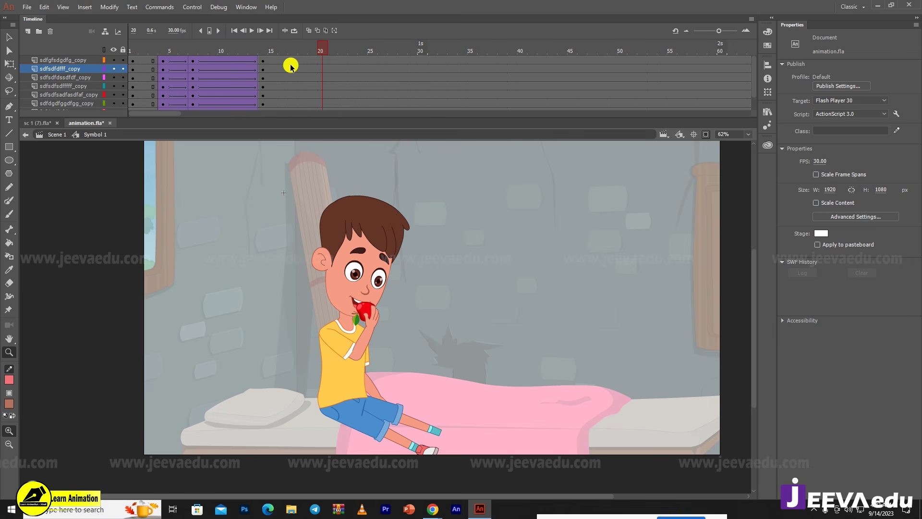
- Insert keyframes at frame 17 across the character layers of Symbol 1
{"action": "left_click", "coordinate": [389, 313]}
{"action": "left_click_drag", "start_coordinate": [399, 325], "coordinate": [400, 355]}
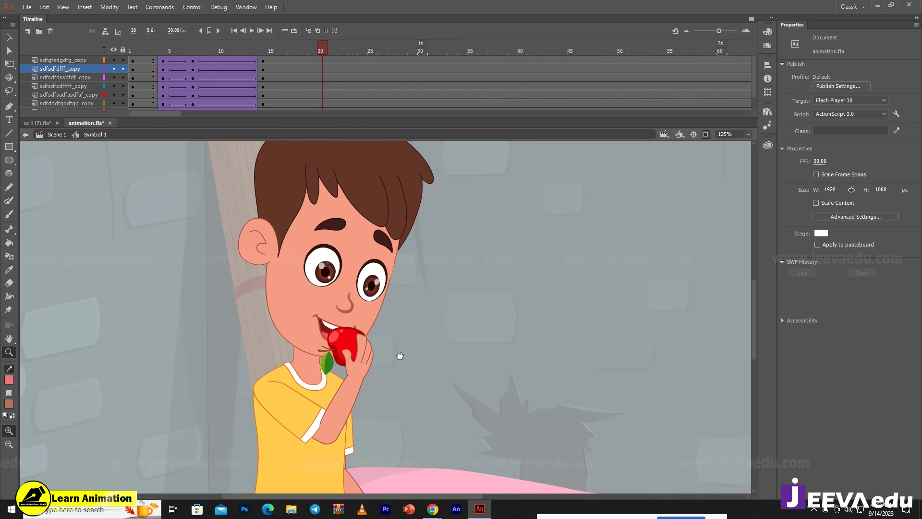
{"action": "left_click_drag", "start_coordinate": [268, 50], "coordinate": [299, 82]}
{"action": "key", "text": "F6"}
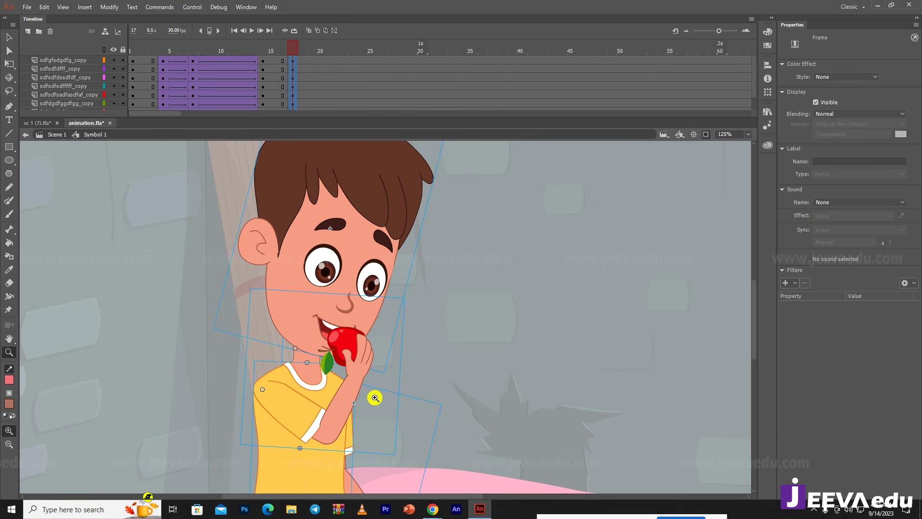
- Insert keyframes at frame 21 across all character layers of Symbol 1
{"action": "left_click", "coordinate": [375, 370], "text": "alt"}
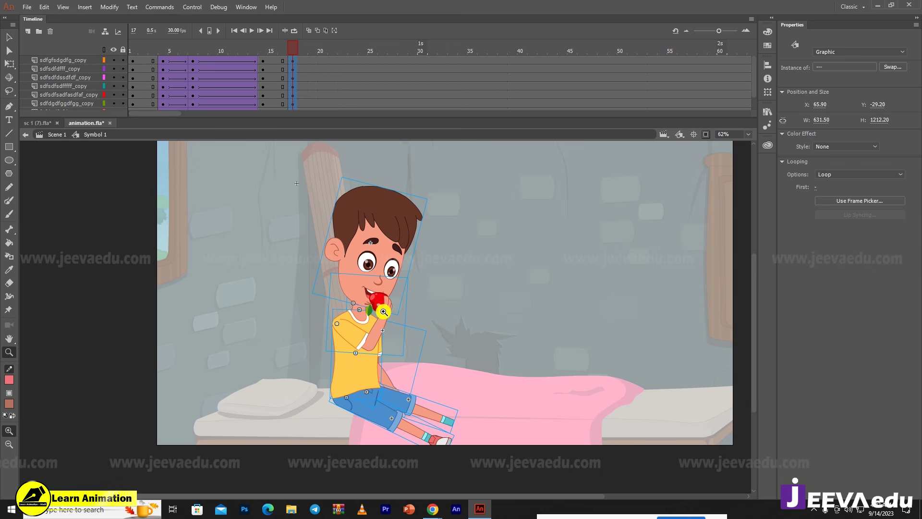
{"action": "left_click", "coordinate": [297, 48]}
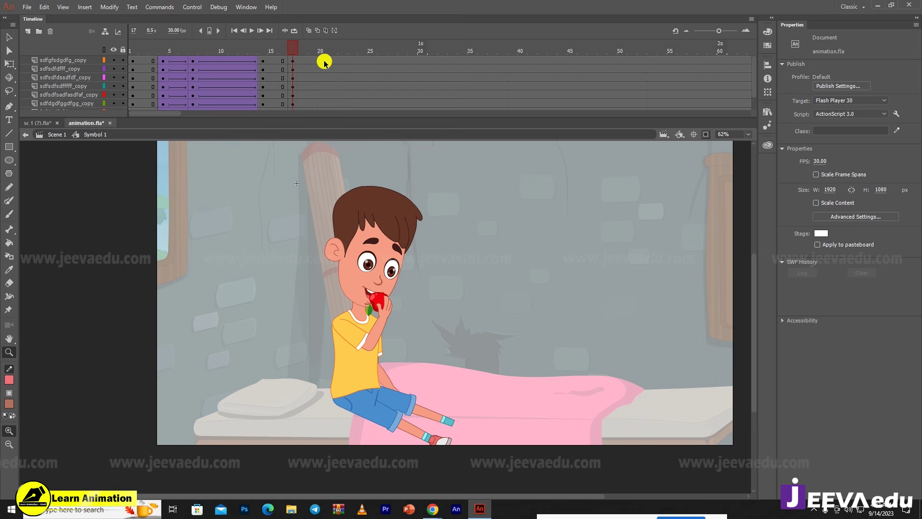
{"action": "left_click_drag", "start_coordinate": [324, 63], "coordinate": [326, 118]}
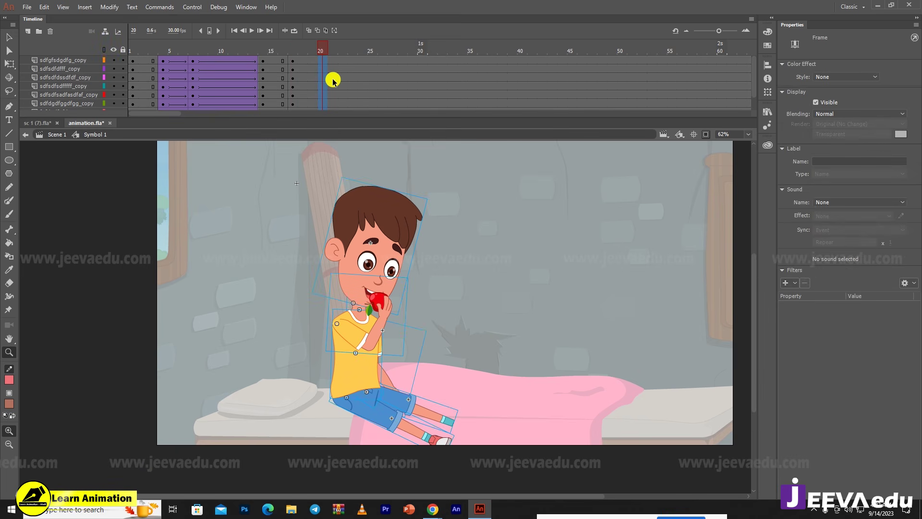
{"action": "left_click_drag", "start_coordinate": [332, 62], "coordinate": [327, 108]}
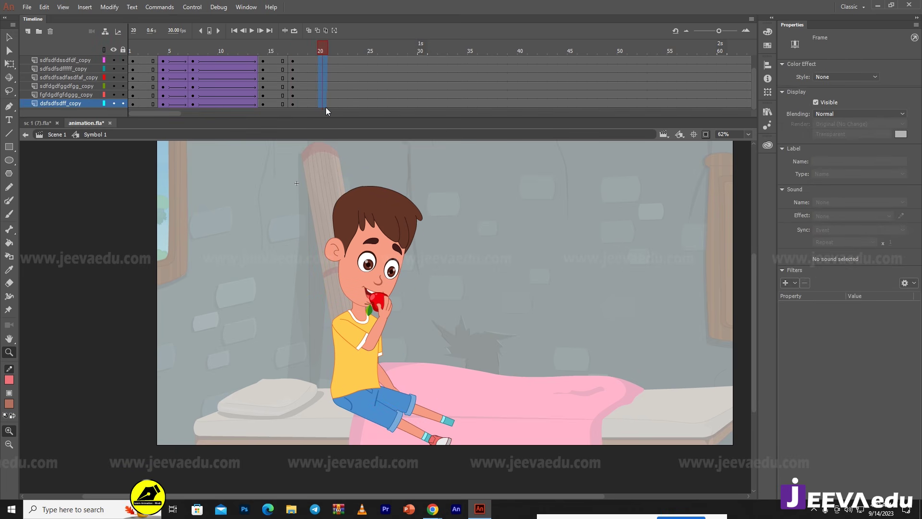
{"action": "left_click_drag", "start_coordinate": [329, 60], "coordinate": [330, 120]}
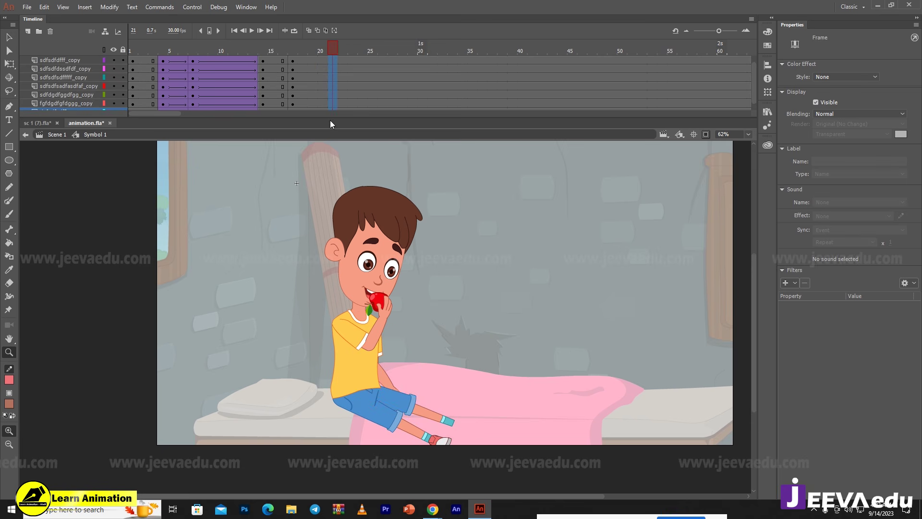
{"action": "key", "text": "F6"}
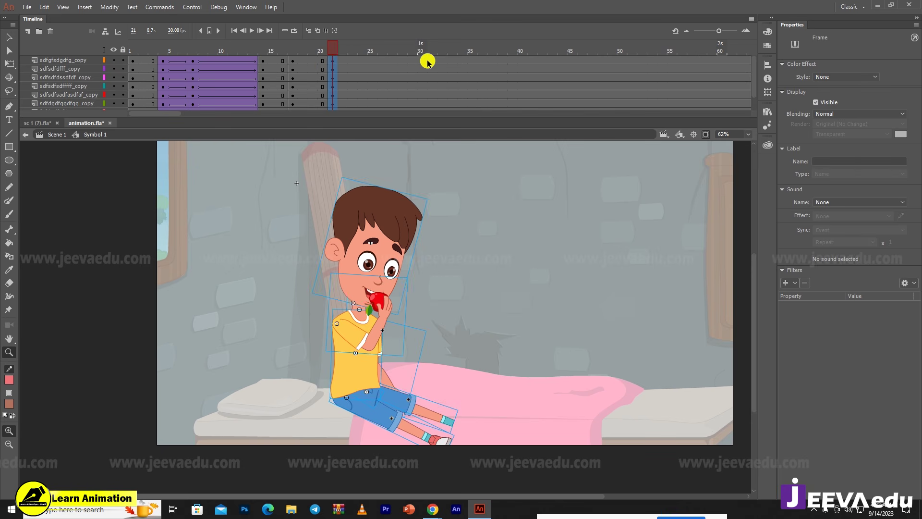
{"action": "left_click_drag", "start_coordinate": [430, 60], "coordinate": [428, 127]}
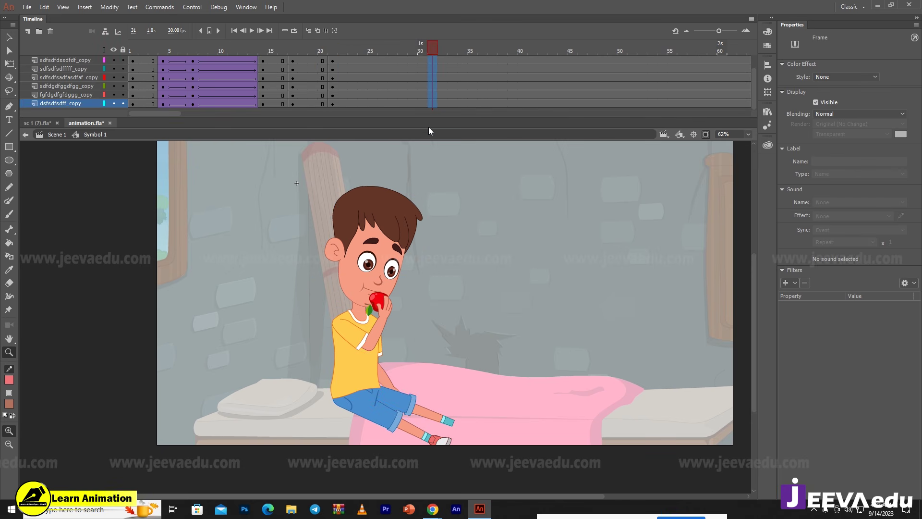
{"action": "key", "text": "F6"}
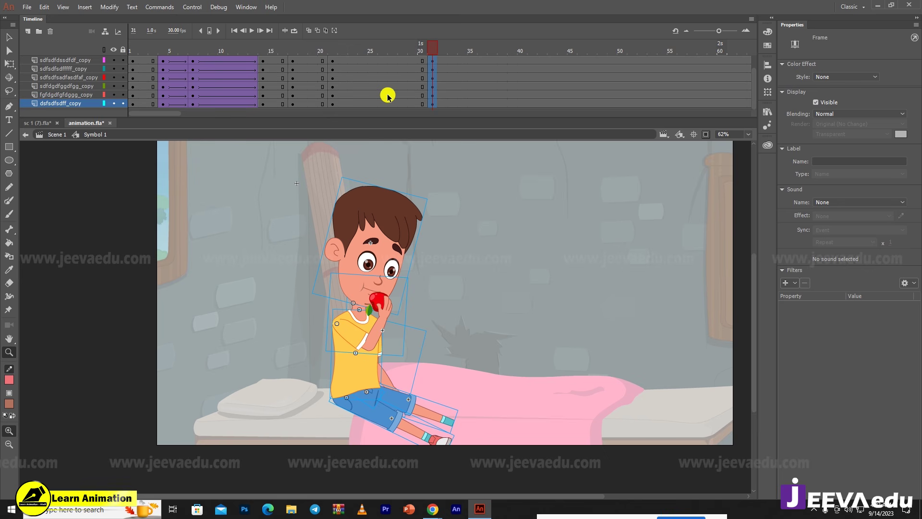
{"action": "key", "text": "ctrl+z"}
- Insert keyframes at frame 30 on all character layers and create classic tweens from frame 17 through frame 30
{"action": "left_click_drag", "start_coordinate": [421, 104], "coordinate": [423, 46]}
{"action": "key", "text": "F6"}
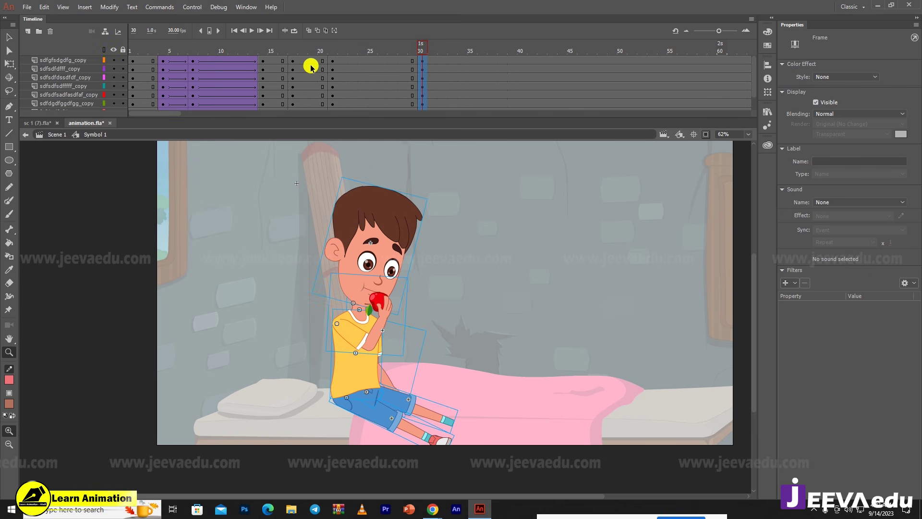
{"action": "left_click_drag", "start_coordinate": [310, 67], "coordinate": [354, 145]}
{"action": "right_click", "coordinate": [332, 85]}
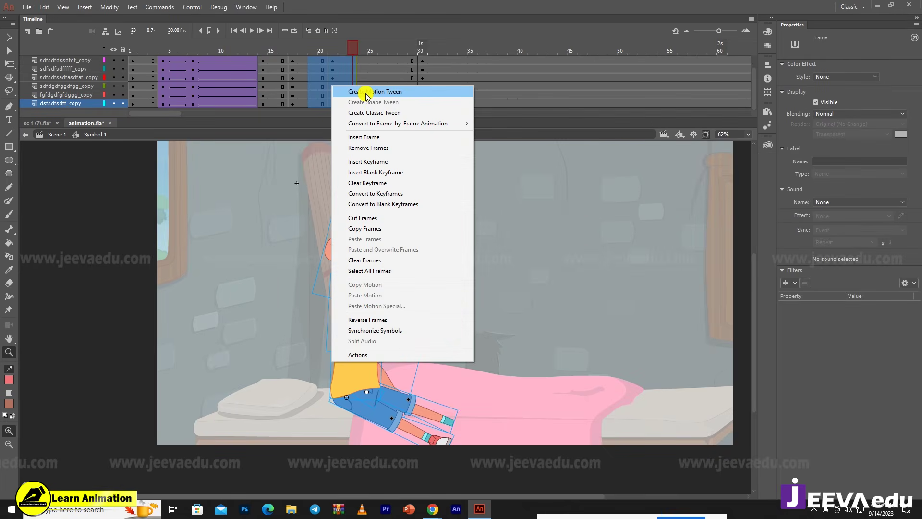
{"action": "left_click", "coordinate": [372, 113]}
- Set the classic ease to 100 out for the tweens between frames 21 and 30 on all layers
{"action": "left_click_drag", "start_coordinate": [375, 59], "coordinate": [385, 139]}
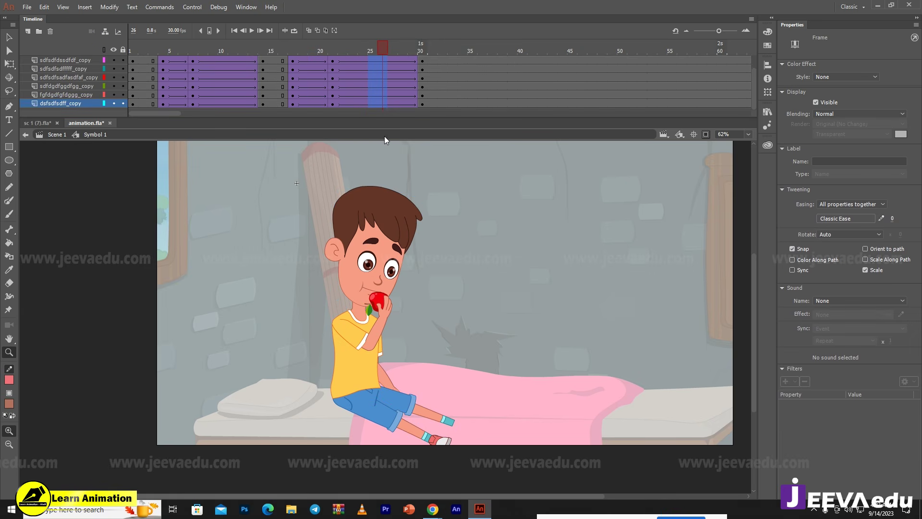
{"action": "left_click_drag", "start_coordinate": [892, 219], "coordinate": [889, 97]}
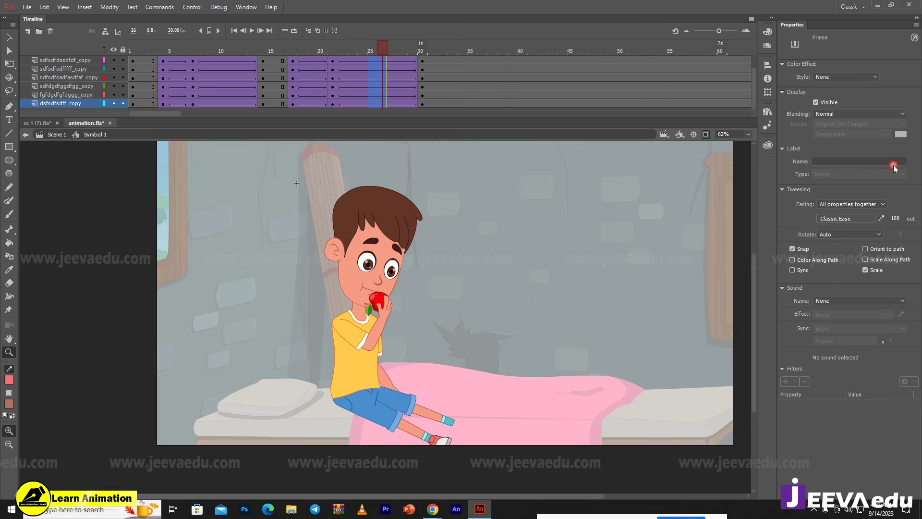
- At frame 21, rotate the boy's head, arms and torso slightly forward about a pivot placed at the waist
{"action": "left_click_drag", "start_coordinate": [381, 46], "coordinate": [333, 62]}
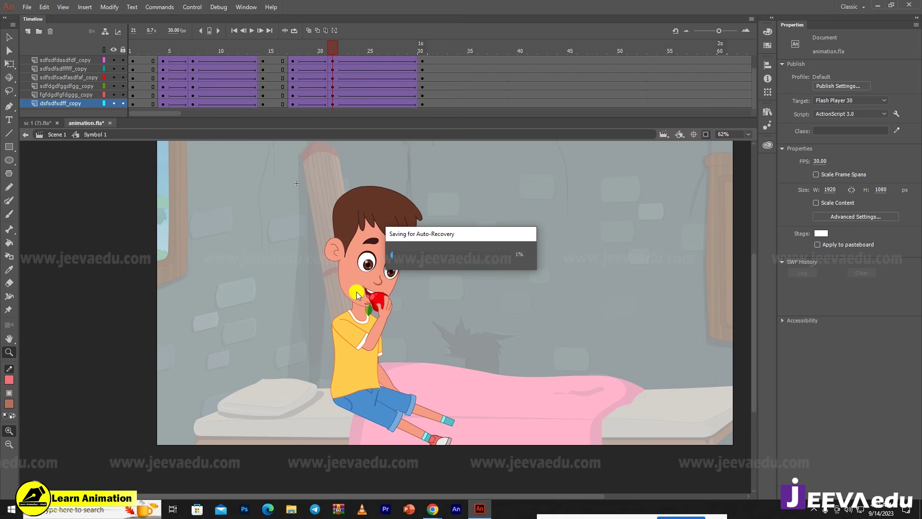
{"action": "key", "text": "v"}
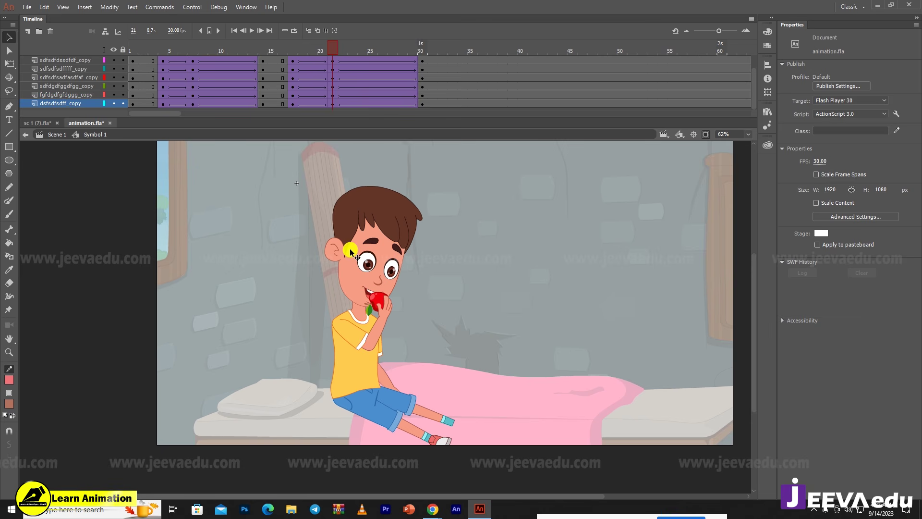
{"action": "left_click_drag", "start_coordinate": [304, 184], "coordinate": [404, 344]}
{"action": "key", "text": "q"}
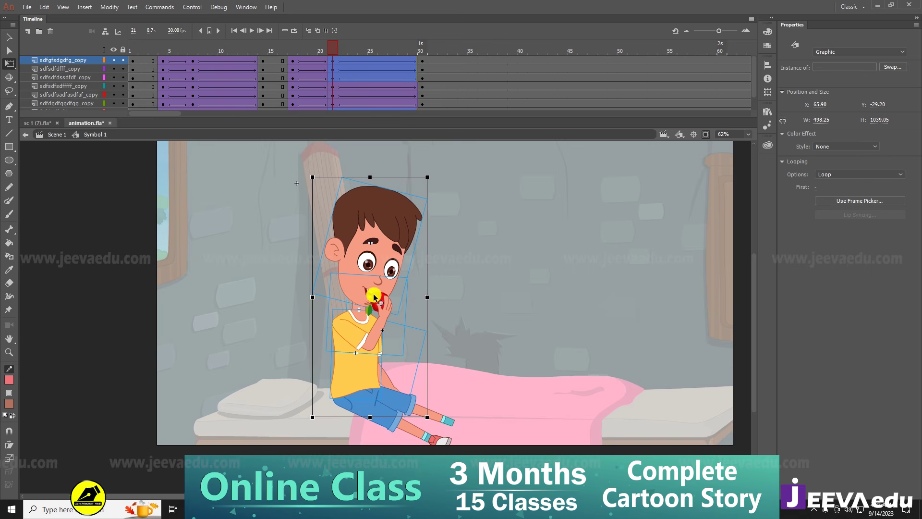
{"action": "left_click_drag", "start_coordinate": [370, 297], "coordinate": [362, 386]}
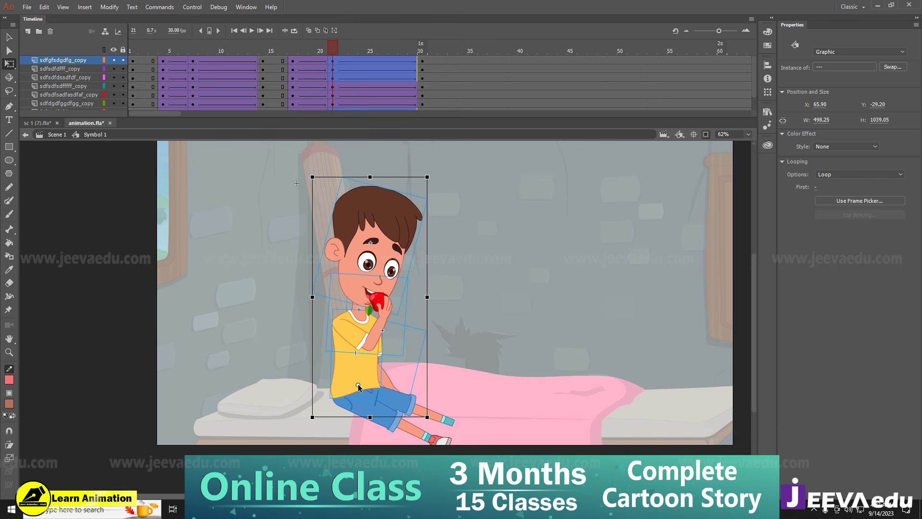
{"action": "left_click_drag", "start_coordinate": [433, 175], "coordinate": [436, 178]}
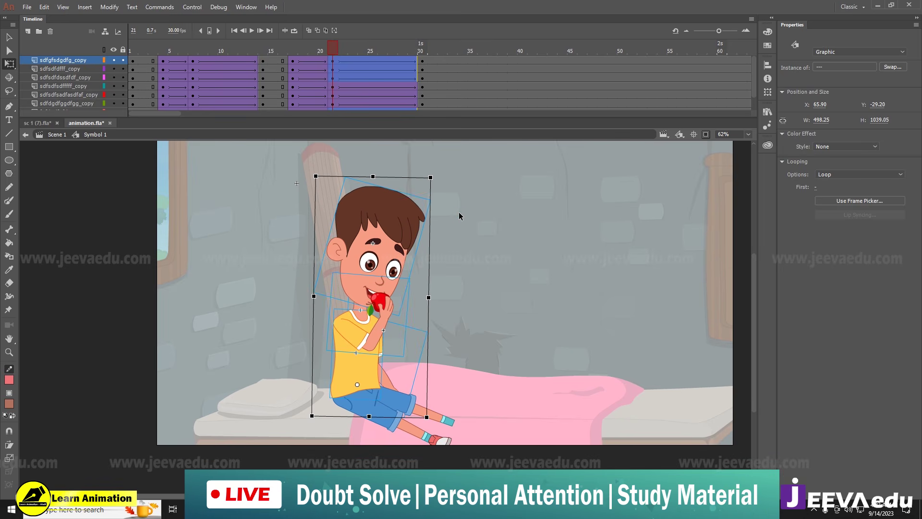
{"action": "left_click", "coordinate": [423, 223]}
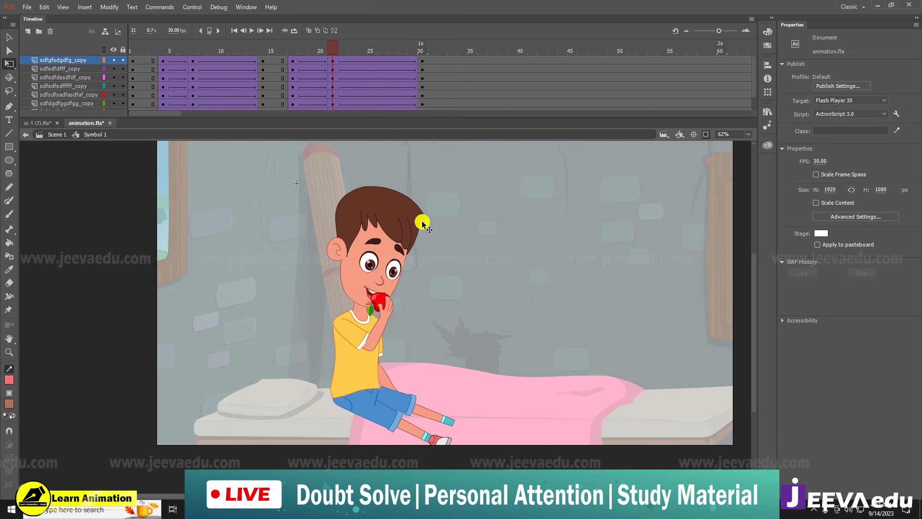
{"action": "left_click", "coordinate": [391, 385]}
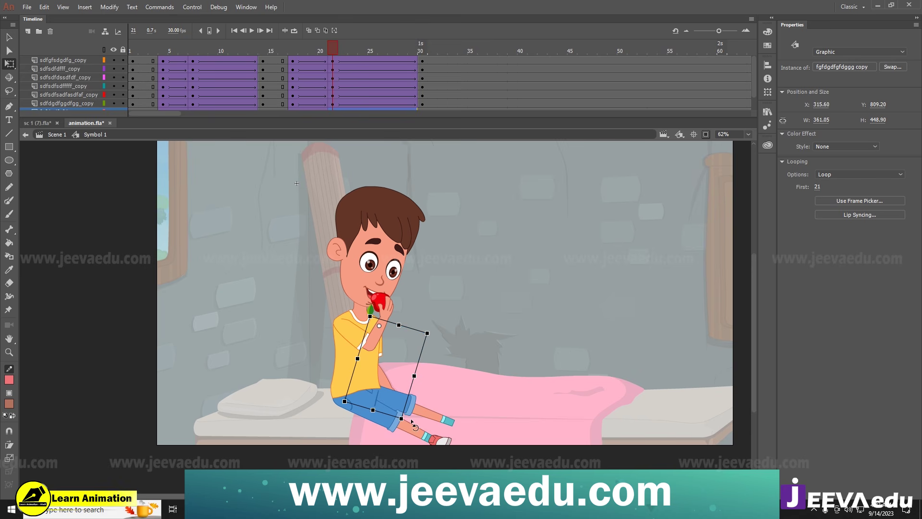
{"action": "left_click_drag", "start_coordinate": [336, 51], "coordinate": [416, 62]}
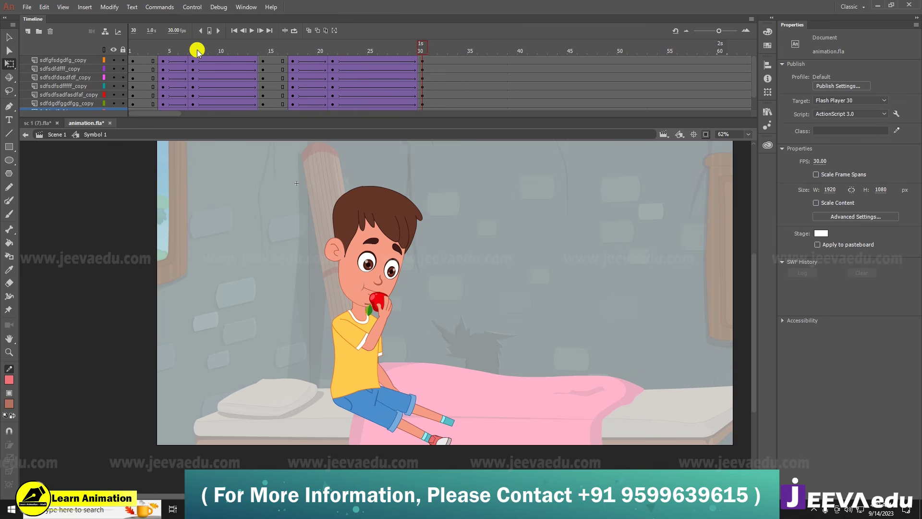
- Copy the frame 1 keyframes of all character layers onto frame 30
{"action": "left_click", "coordinate": [134, 60]}
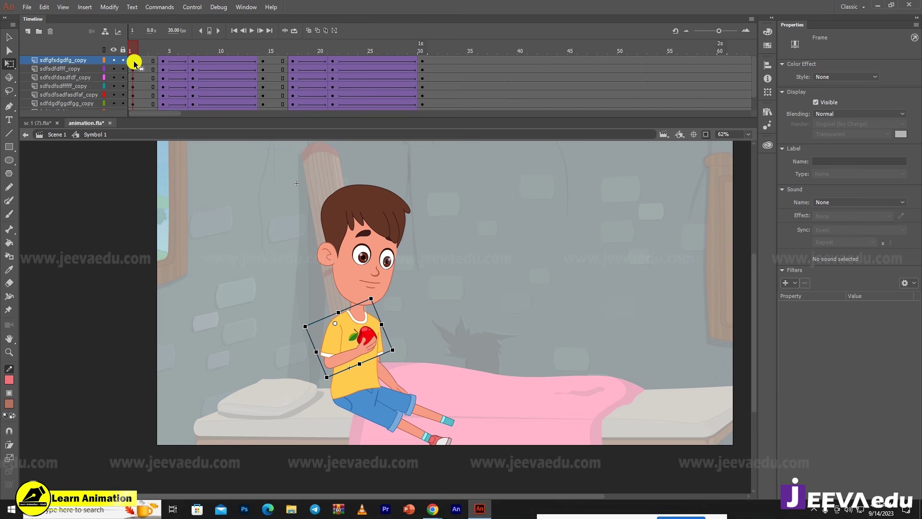
{"action": "left_click", "coordinate": [143, 87]}
{"action": "left_click_drag", "start_coordinate": [134, 63], "coordinate": [133, 126]}
{"action": "scroll", "coordinate": [135, 89], "scroll_direction": "up", "scroll_amount": 1}
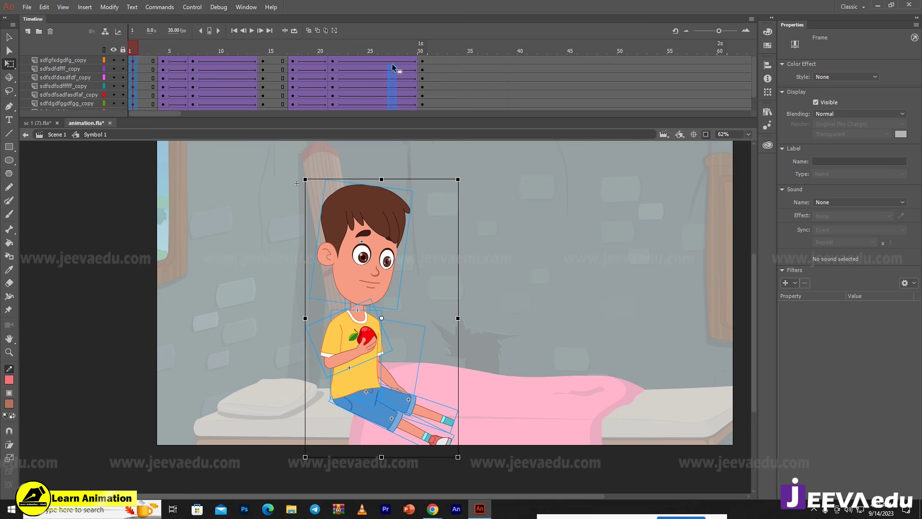
{"action": "left_click", "coordinate": [423, 69]}
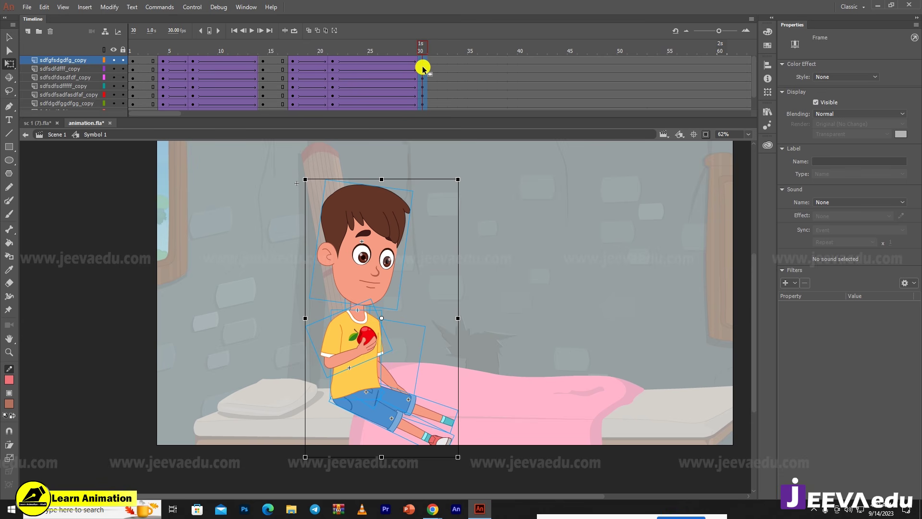
{"action": "left_click", "coordinate": [133, 68]}
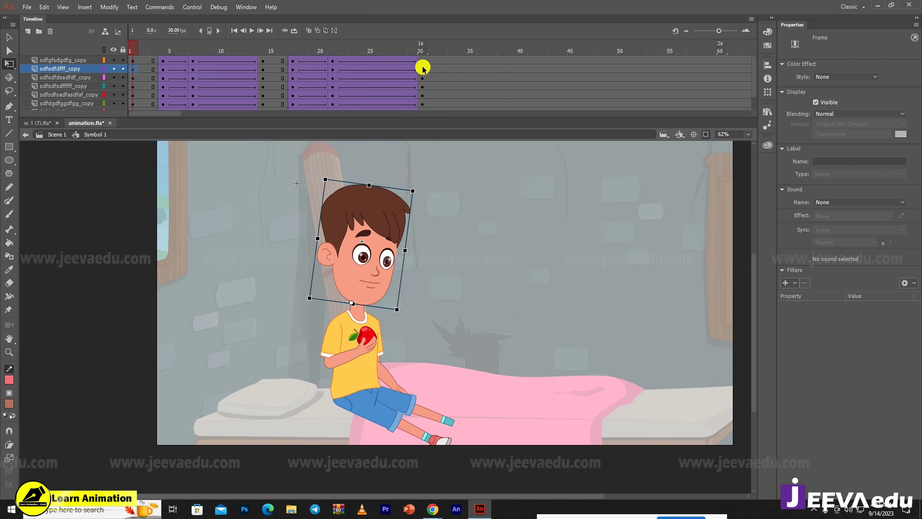
{"action": "left_click", "coordinate": [422, 69]}
- Select all frames on the character's timeline and apply Synchronize Symbols
{"action": "right_click", "coordinate": [422, 69]}
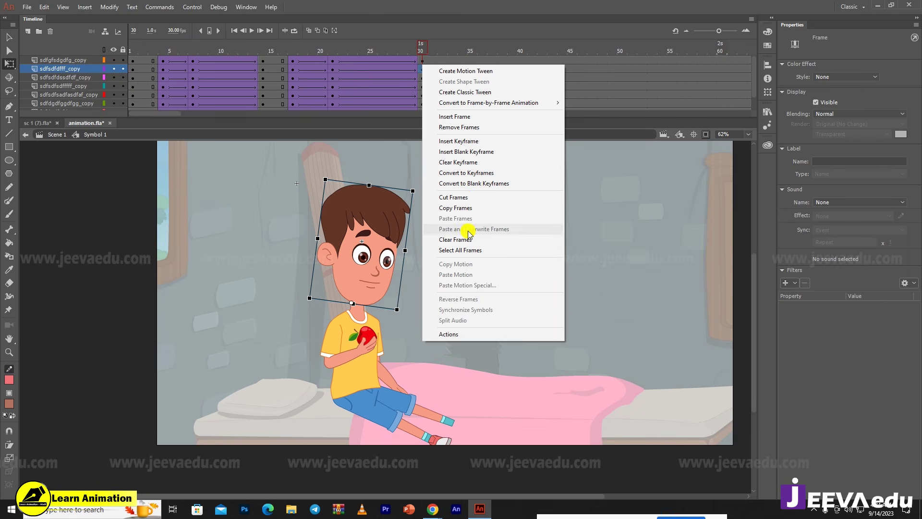
{"action": "left_click", "coordinate": [462, 249]}
{"action": "right_click", "coordinate": [437, 87]}
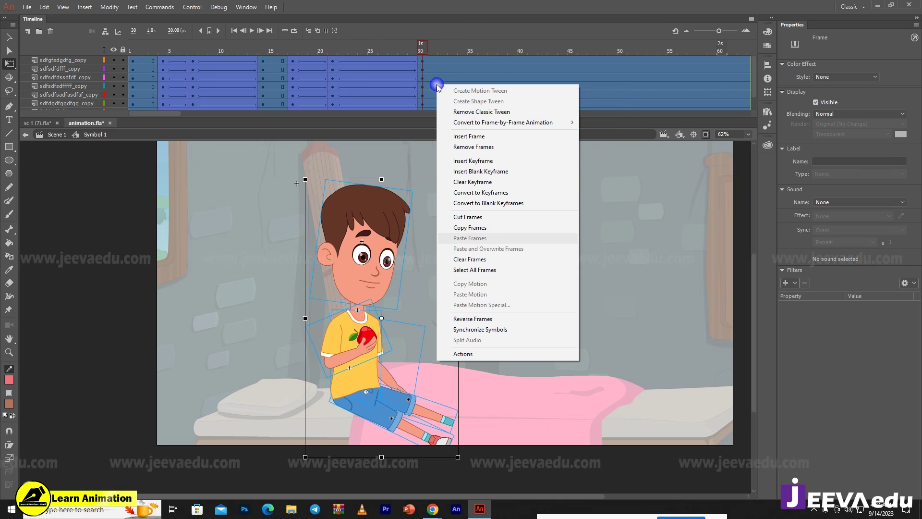
{"action": "left_click", "coordinate": [480, 329]}
- Compare the arm and head poses at frame 30 with frame 1 and check the motion back to frame 21
{"action": "left_click_drag", "start_coordinate": [426, 51], "coordinate": [396, 53]}
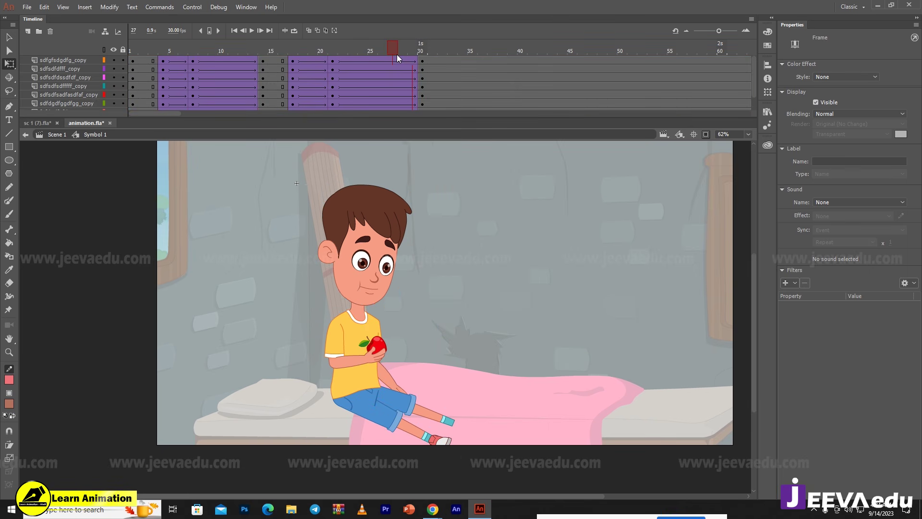
{"action": "left_click", "coordinate": [424, 62]}
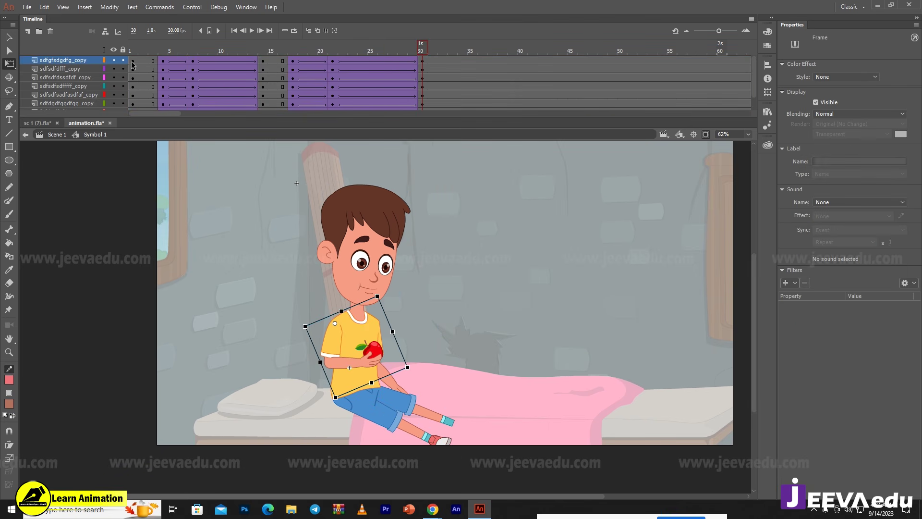
{"action": "left_click", "coordinate": [129, 60]}
{"action": "left_click", "coordinate": [423, 62]}
{"action": "left_click", "coordinate": [423, 70]}
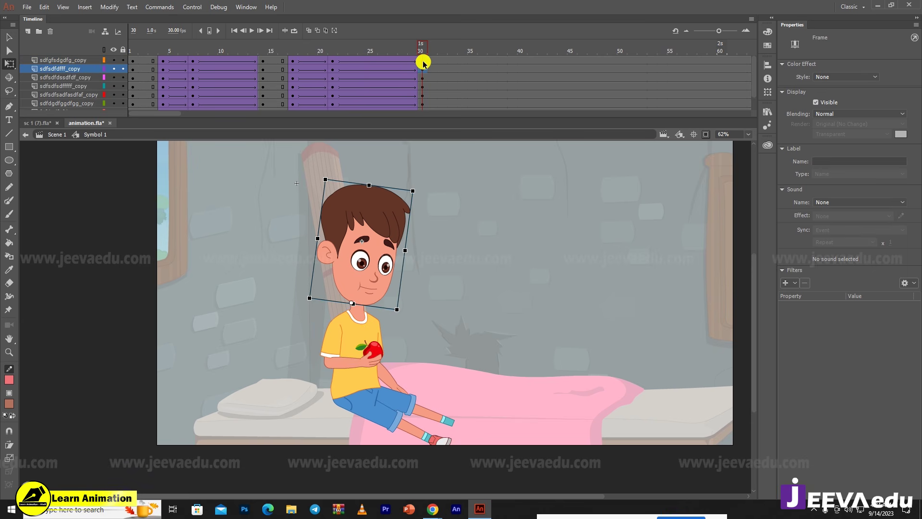
{"action": "left_click_drag", "start_coordinate": [395, 54], "coordinate": [328, 62]}
{"action": "left_click", "coordinate": [131, 78]}
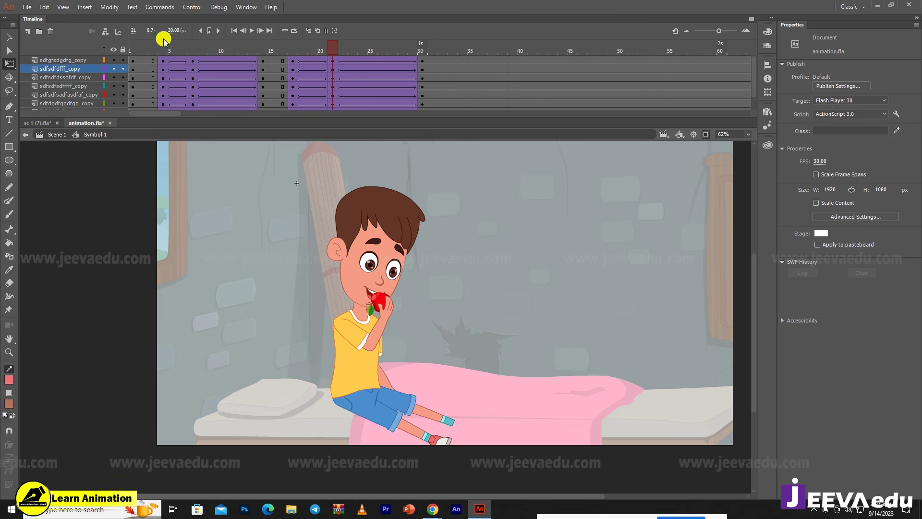
- Open the apple-holding arm symbol and insert keyframes at frames 30 and 21 on the fdasfsdfsdf forearm layer
{"action": "left_click", "coordinate": [424, 63]}
{"action": "left_click", "coordinate": [358, 374]}
{"action": "key", "text": "v"}
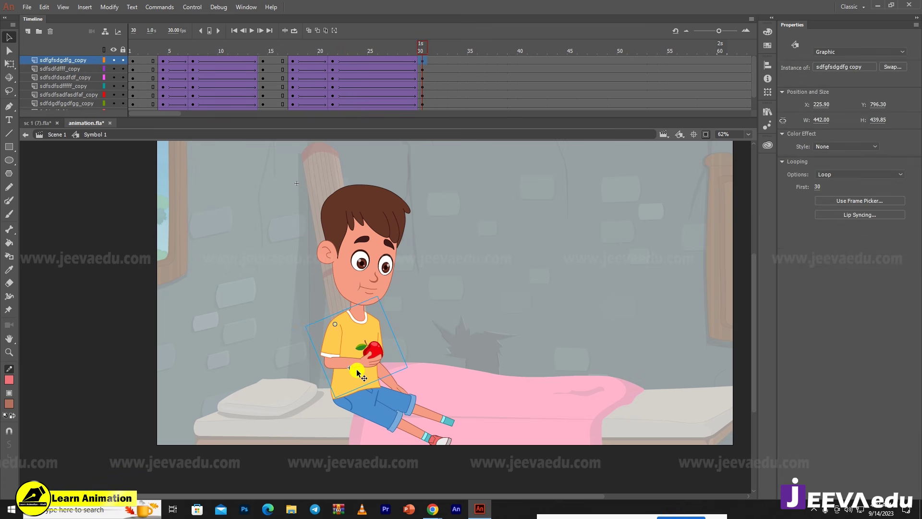
{"action": "double_click", "coordinate": [364, 360]}
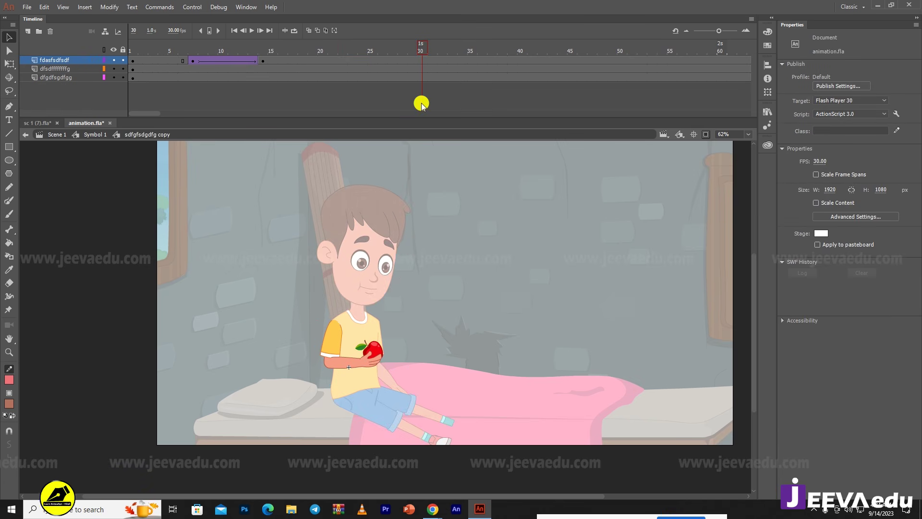
{"action": "left_click", "coordinate": [422, 61]}
{"action": "key", "text": "F6"}
{"action": "left_click", "coordinate": [333, 61]}
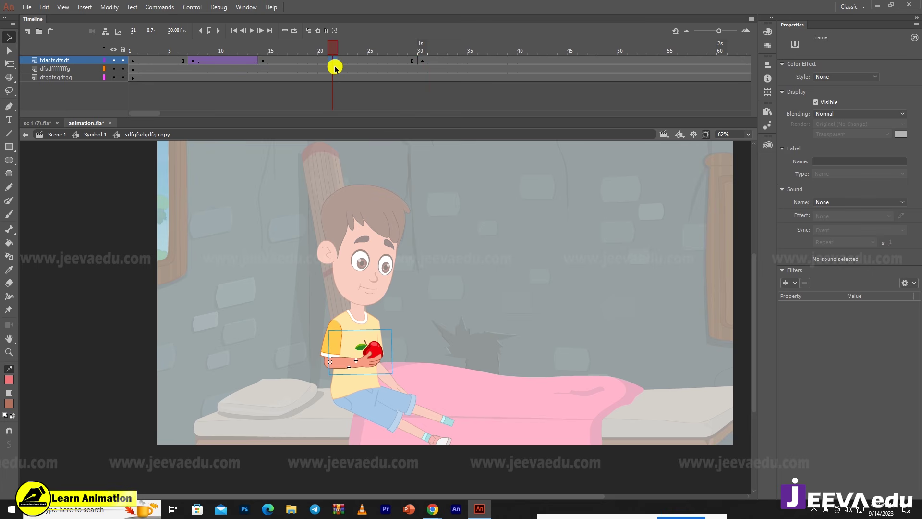
- Copy the forearm's frame 1 keyframe to frame 30 and create a classic tween between frames 21 and 30
{"action": "left_click", "coordinate": [132, 61]}
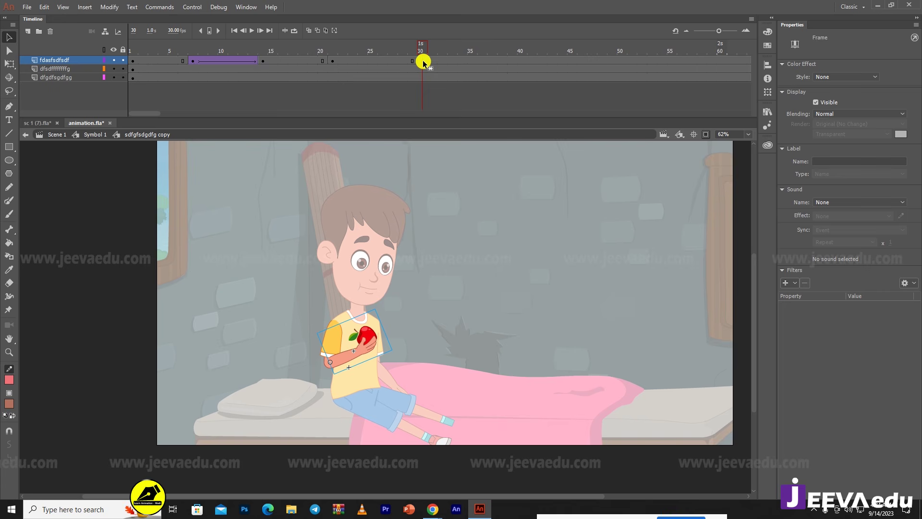
{"action": "right_click", "coordinate": [400, 61]}
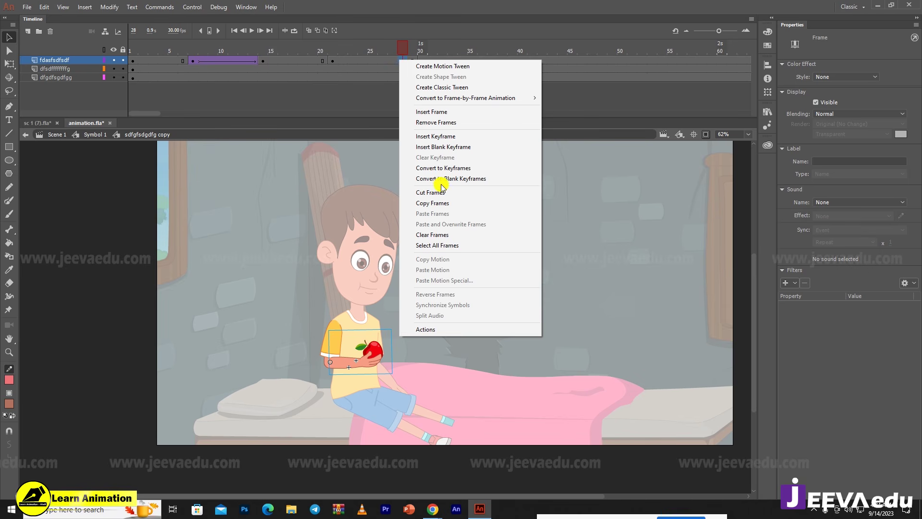
{"action": "left_click", "coordinate": [439, 87]}
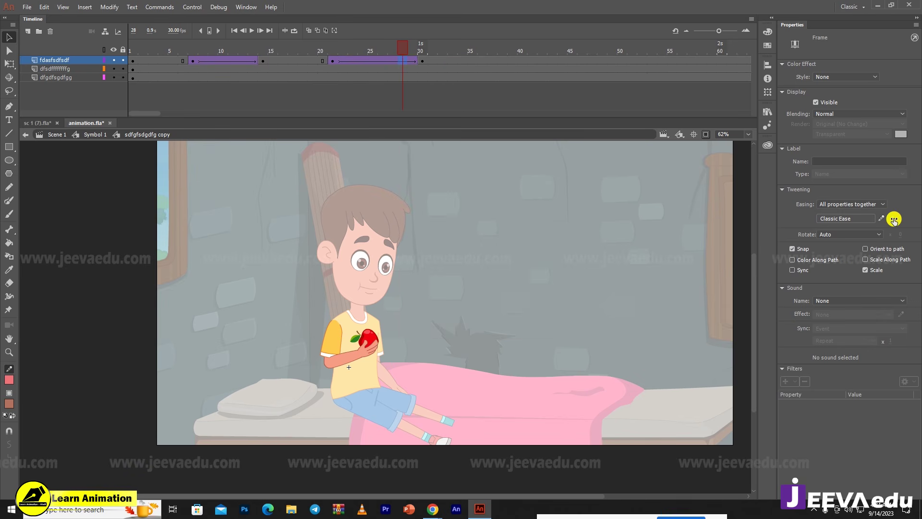
- Select all frames inside the arm symbol and apply Synchronize Symbols
{"action": "right_click", "coordinate": [434, 61]}
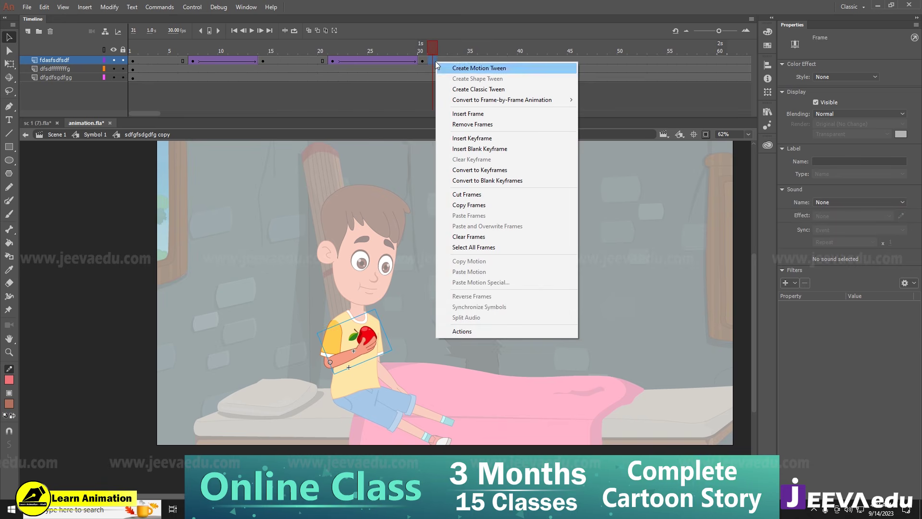
{"action": "left_click", "coordinate": [485, 247]}
{"action": "right_click", "coordinate": [442, 69]}
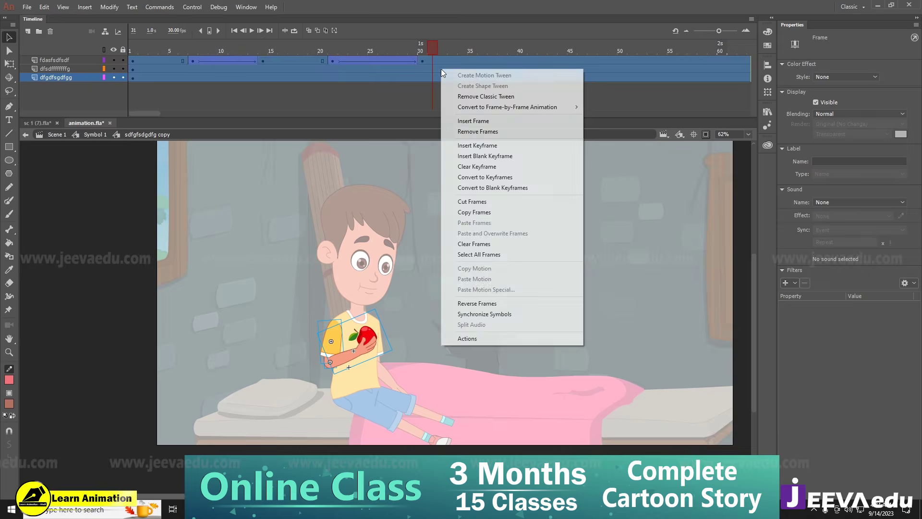
{"action": "left_click", "coordinate": [484, 315]}
- Compare the forearm's pose at frame 30 with frame 1 inside the apple-holding arm symbol
{"action": "left_click", "coordinate": [421, 51]}
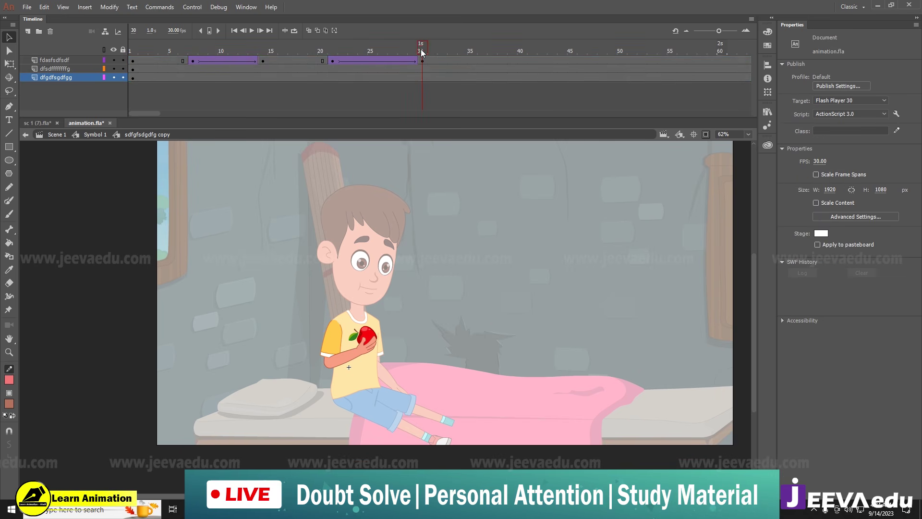
{"action": "key", "text": "ctrl+="}
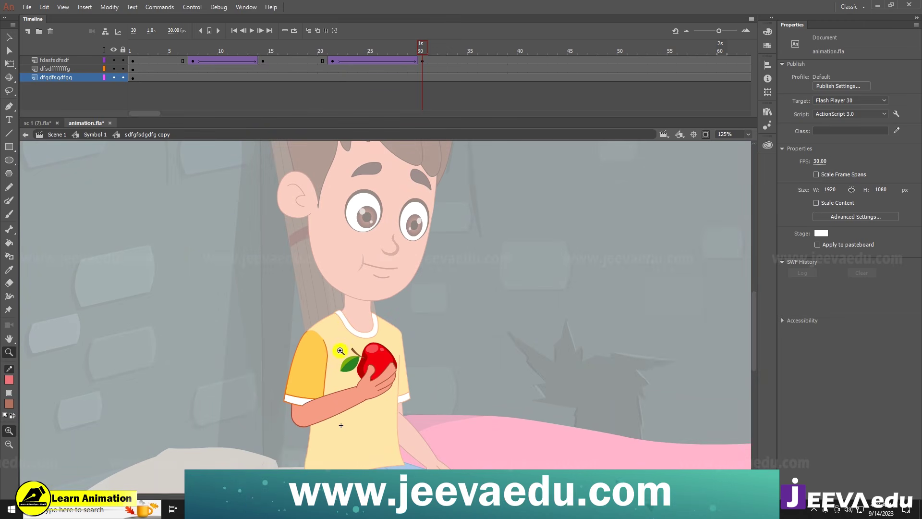
{"action": "left_click", "coordinate": [420, 62]}
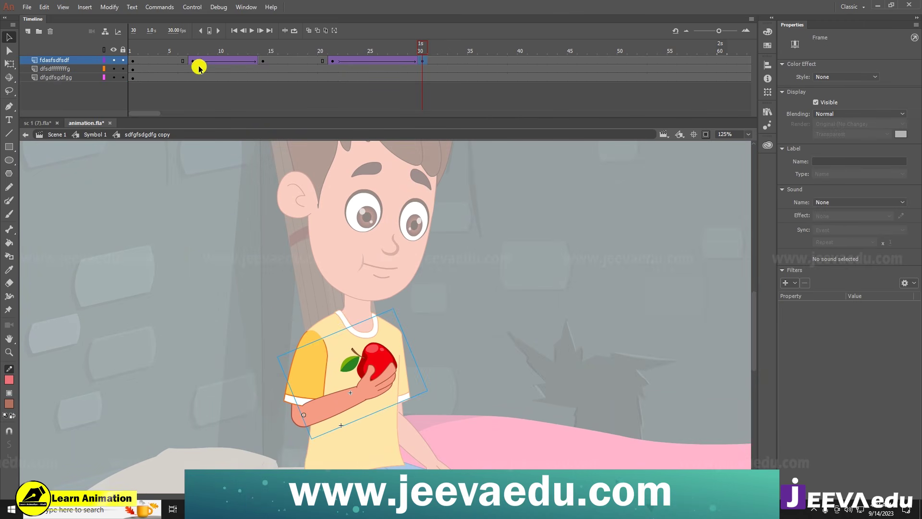
{"action": "left_click", "coordinate": [133, 61]}
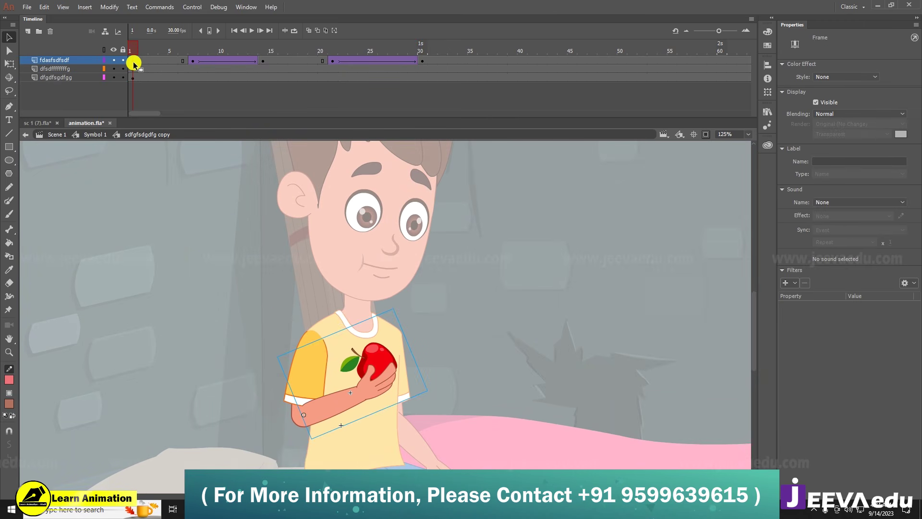
- Return to Symbol 1 and compare the boy's whole pose at frame 30 with frame 1
{"action": "left_click", "coordinate": [92, 135]}
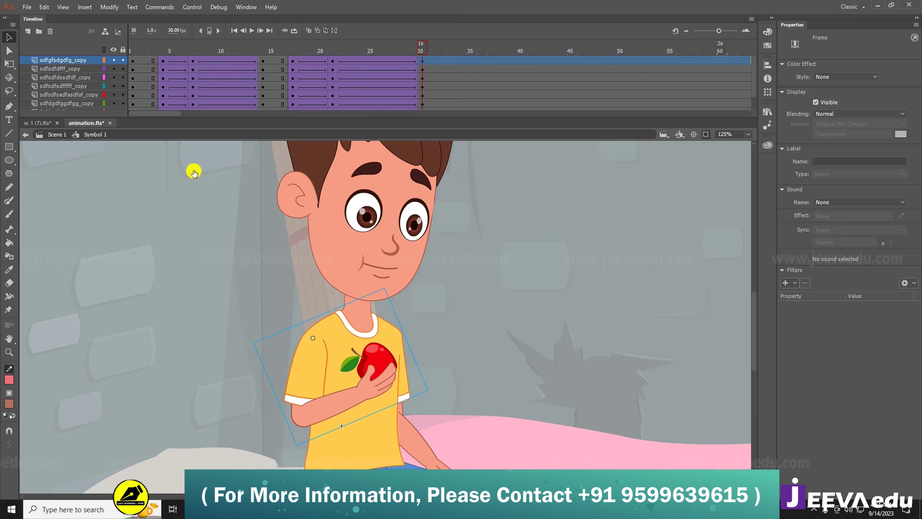
{"action": "key", "text": "z"}
{"action": "left_click", "coordinate": [411, 366], "text": "alt"}
{"action": "left_click_drag", "start_coordinate": [436, 321], "coordinate": [427, 334]}
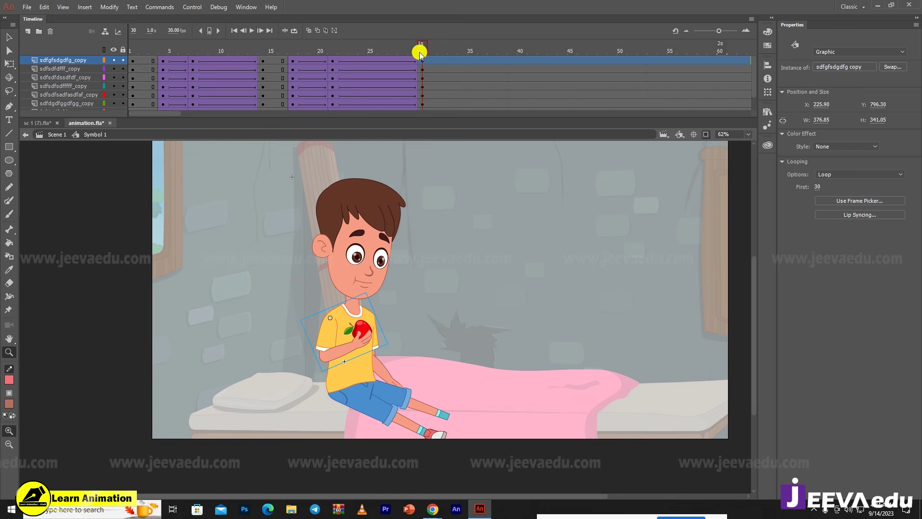
{"action": "left_click_drag", "start_coordinate": [419, 52], "coordinate": [136, 77]}
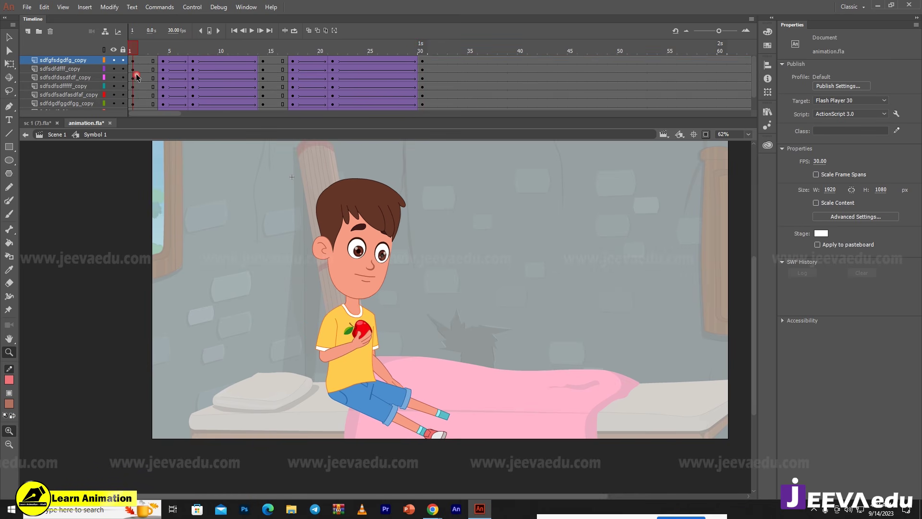
{"action": "left_click", "coordinate": [420, 60]}
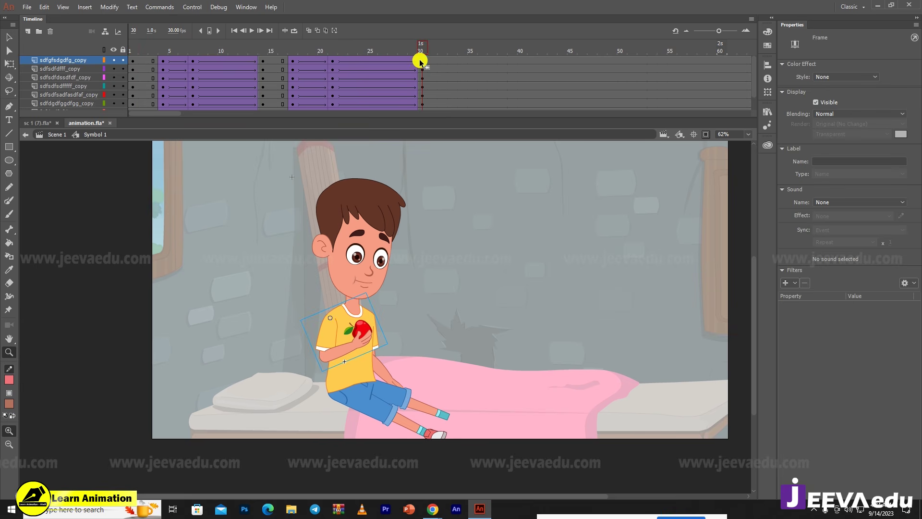
{"action": "left_click", "coordinate": [133, 60]}
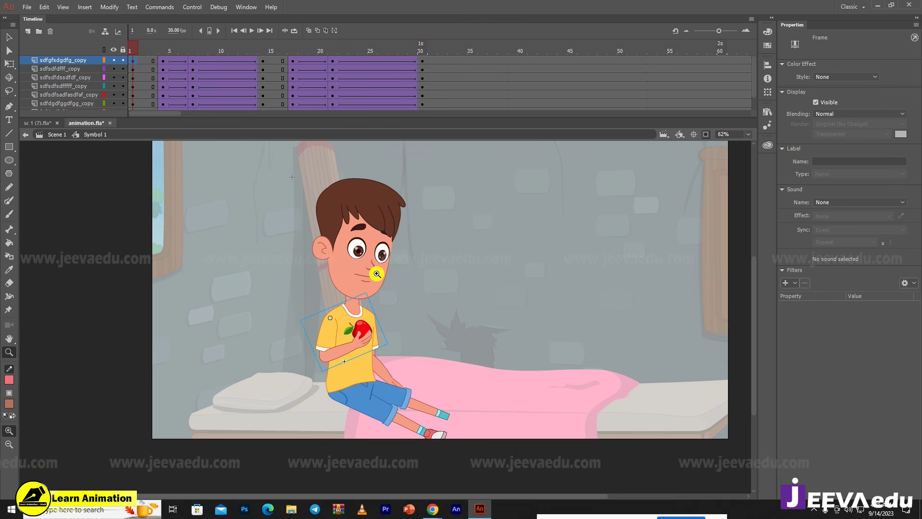
- Open the boy's head symbol and insert keyframes at frames 30 and 21 on all its layers
{"action": "left_click", "coordinate": [422, 69]}
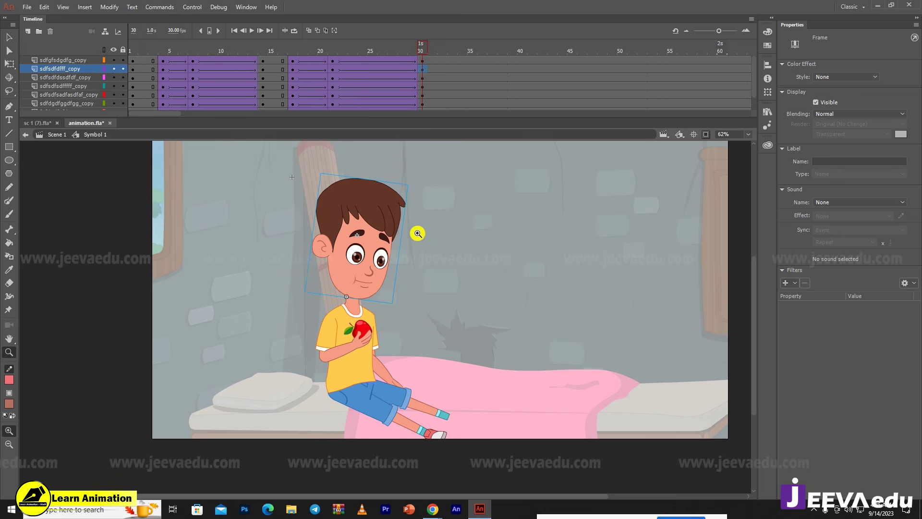
{"action": "left_click", "coordinate": [382, 274]}
{"action": "left_click", "coordinate": [382, 275]}
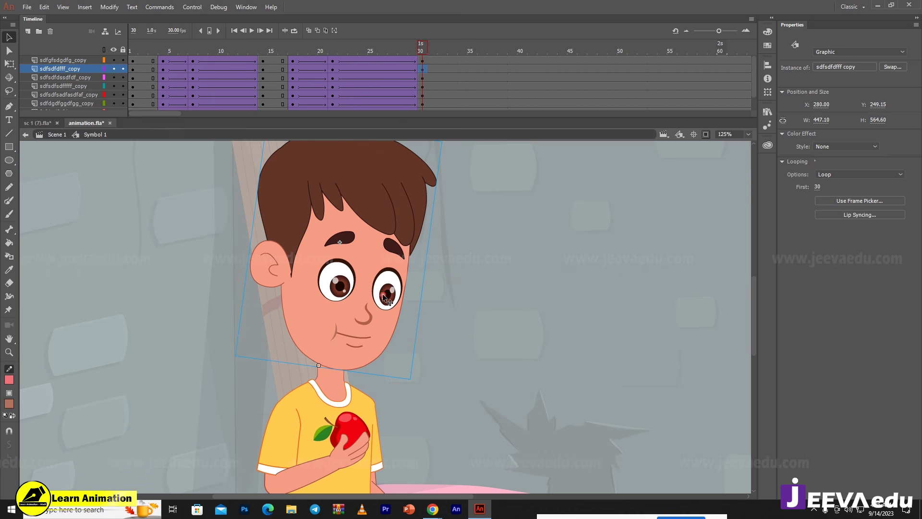
{"action": "double_click", "coordinate": [387, 298]}
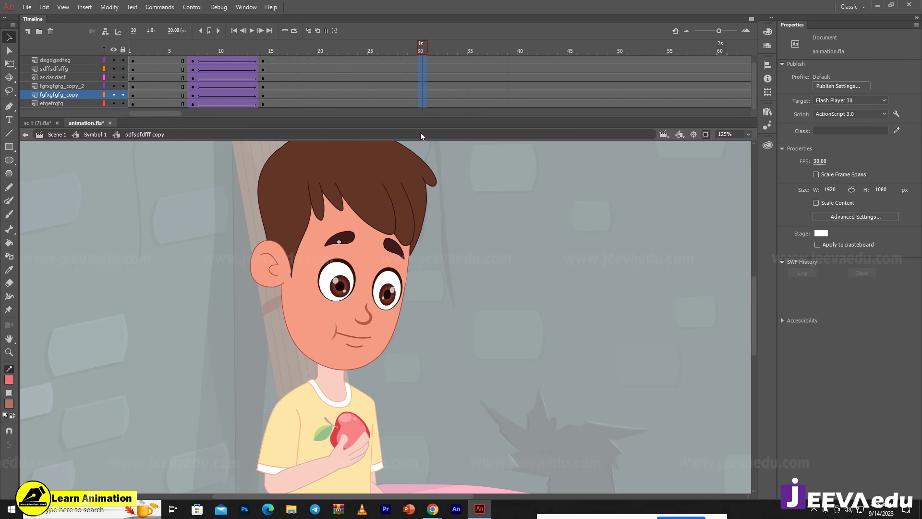
{"action": "key", "text": "F6"}
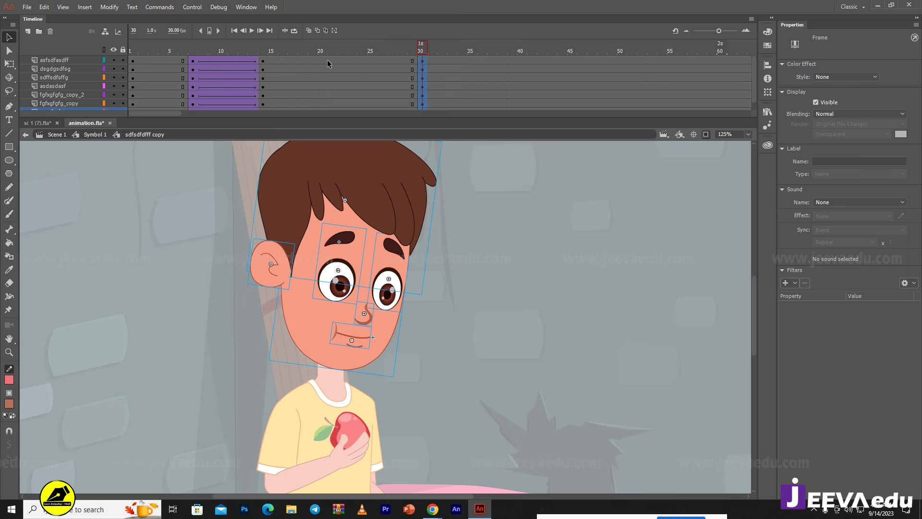
{"action": "left_click_drag", "start_coordinate": [330, 60], "coordinate": [334, 130]}
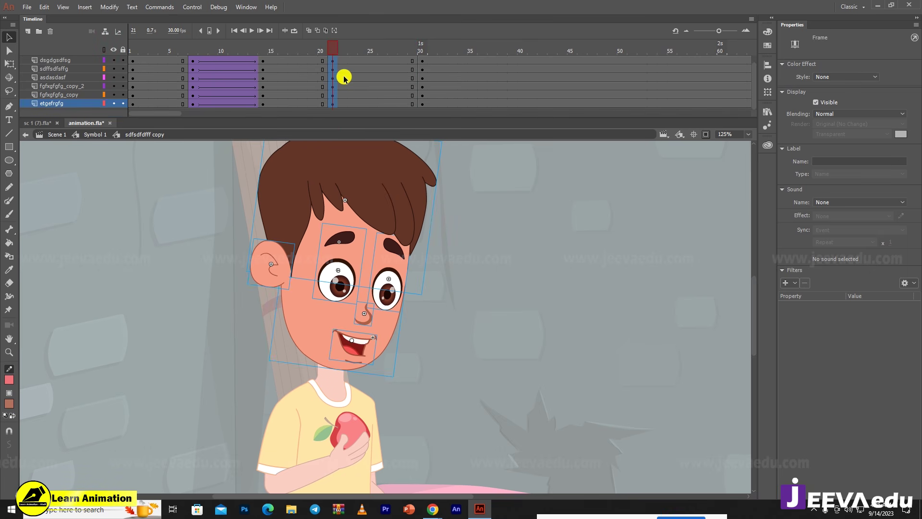
{"action": "key", "text": "F6"}
- Copy the frame 1 keyframes of all head layers to frame 30
{"action": "left_click_drag", "start_coordinate": [131, 61], "coordinate": [136, 123]}
{"action": "scroll", "coordinate": [139, 63], "scroll_direction": "up", "scroll_amount": 1}
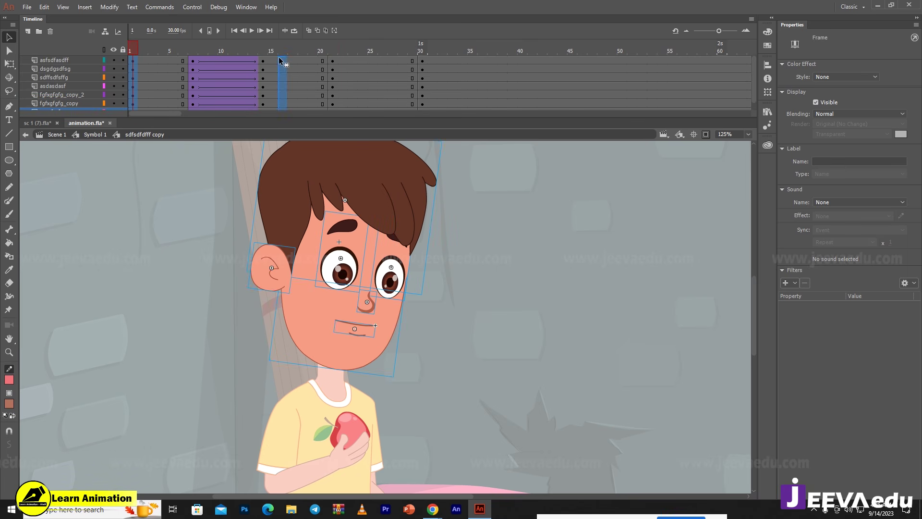
{"action": "left_click", "coordinate": [423, 65]}
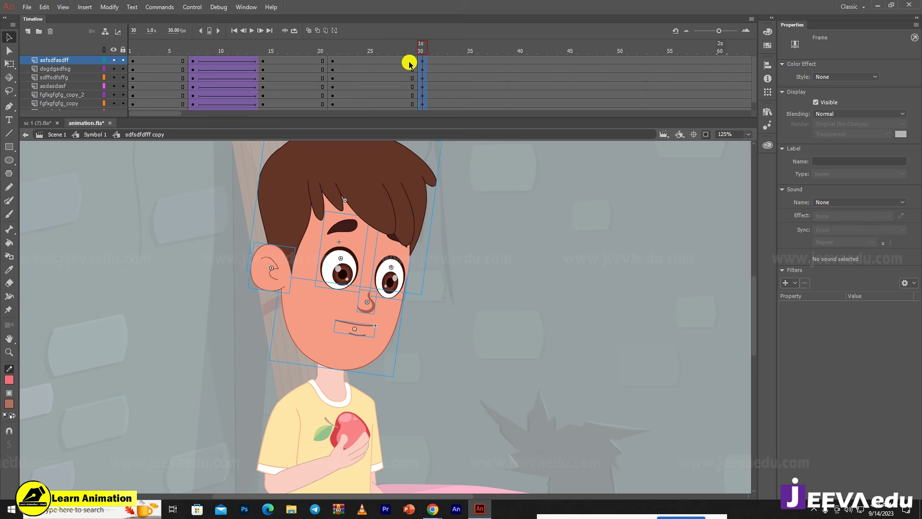
- Create classic tweens between frames 21 and 30 on all head layers, with the ease set to 100 out
{"action": "left_click_drag", "start_coordinate": [397, 91], "coordinate": [387, 127]}
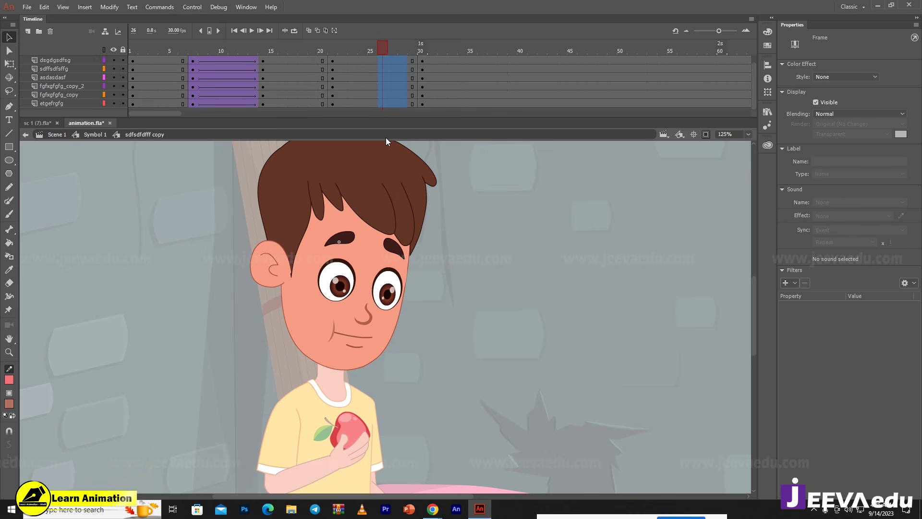
{"action": "right_click", "coordinate": [388, 87]}
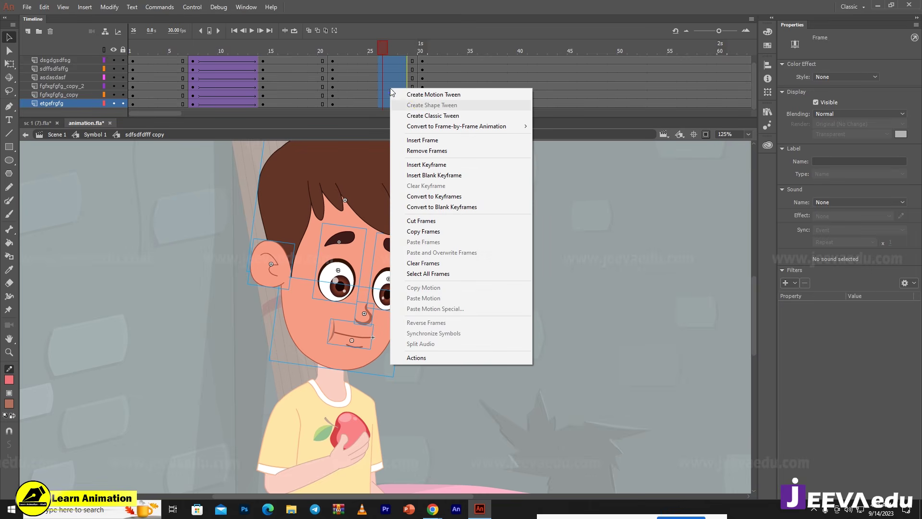
{"action": "left_click", "coordinate": [430, 116]}
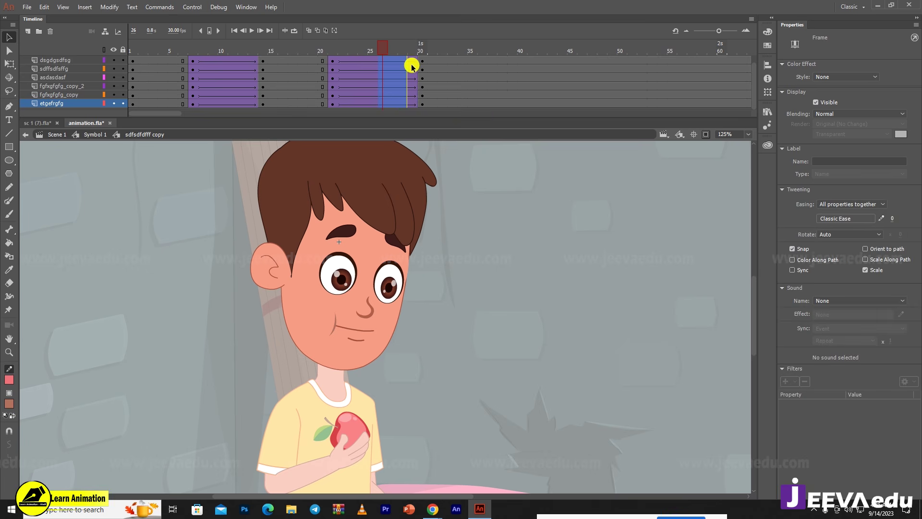
{"action": "left_click_drag", "start_coordinate": [887, 103], "coordinate": [882, 94]}
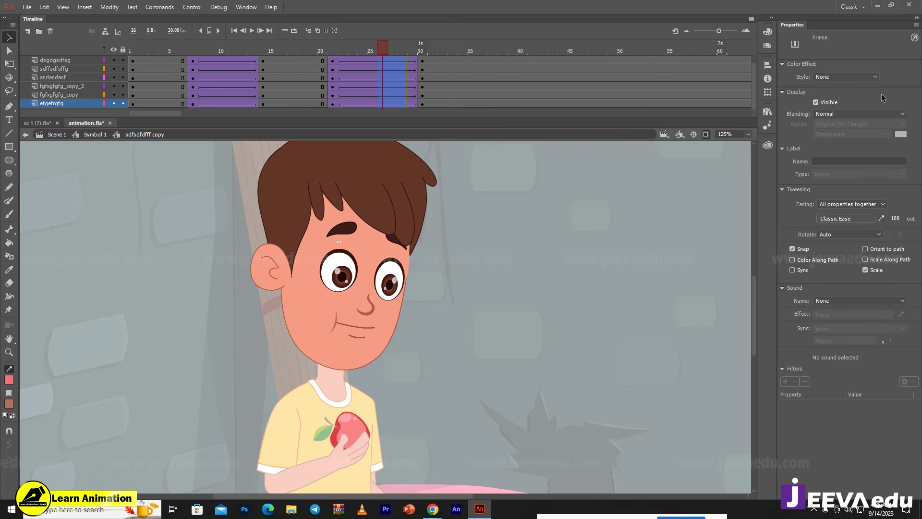
{"action": "right_click", "coordinate": [490, 88]}
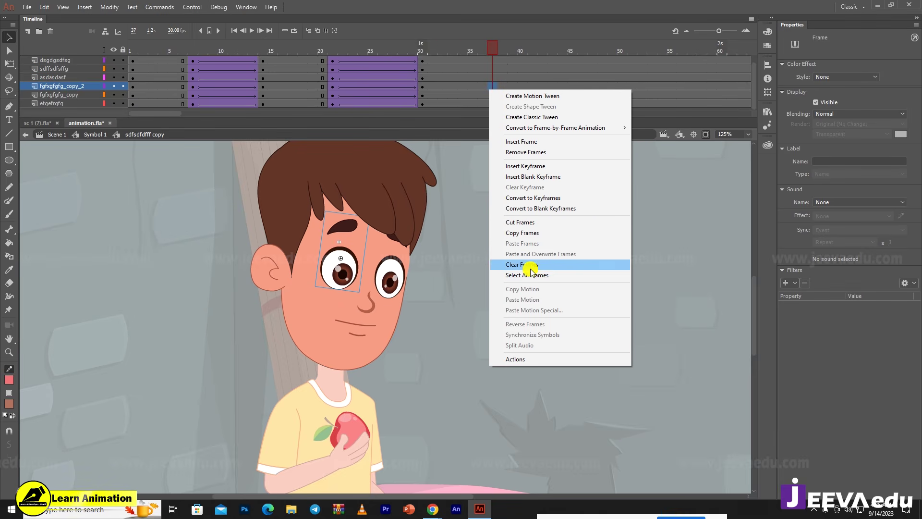
{"action": "left_click", "coordinate": [482, 95]}
{"action": "right_click", "coordinate": [482, 94]}
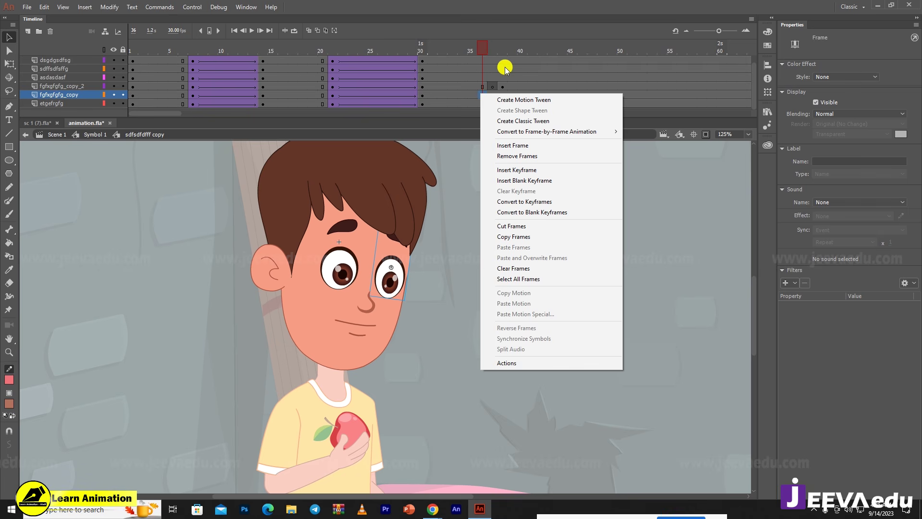
{"action": "left_click", "coordinate": [505, 67]}
{"action": "left_click", "coordinate": [493, 87]}
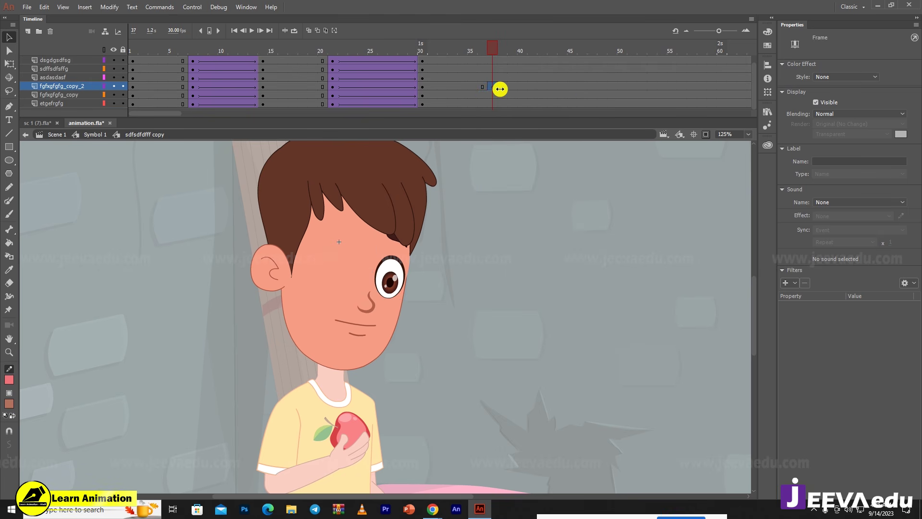
- Select all frames inside the head symbol and apply Synchronize Symbols
{"action": "right_click", "coordinate": [452, 78]}
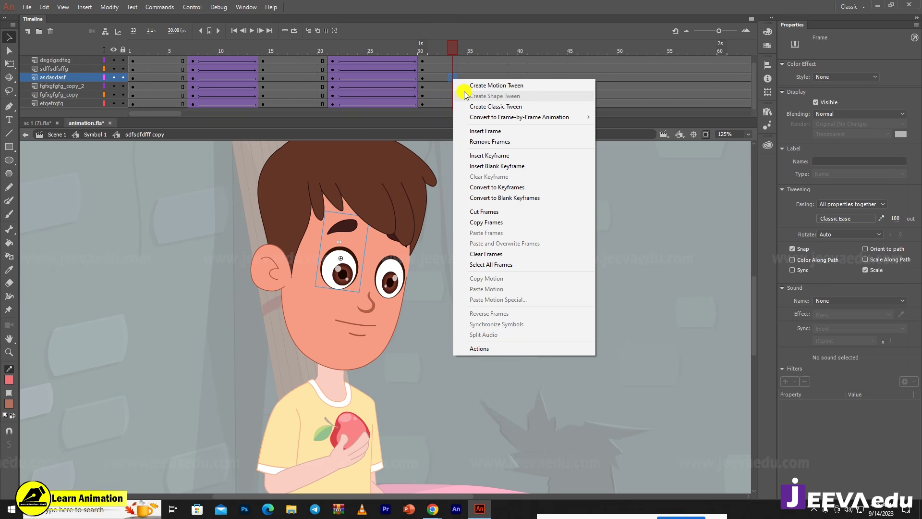
{"action": "left_click", "coordinate": [490, 266]}
{"action": "right_click", "coordinate": [420, 69]}
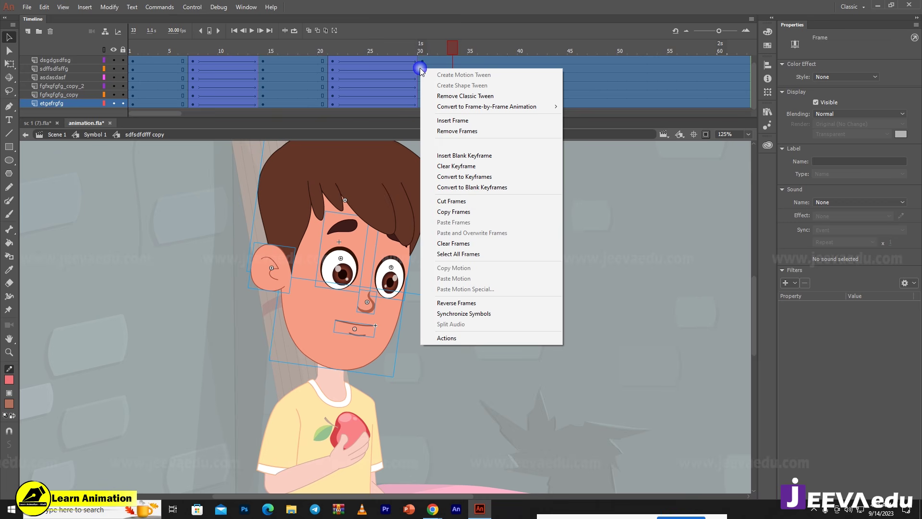
{"action": "left_click", "coordinate": [454, 314]}
- Compare the mouth on the dsgdgsdfsg layer at frame 30 with frame 1
{"action": "left_click", "coordinate": [403, 47]}
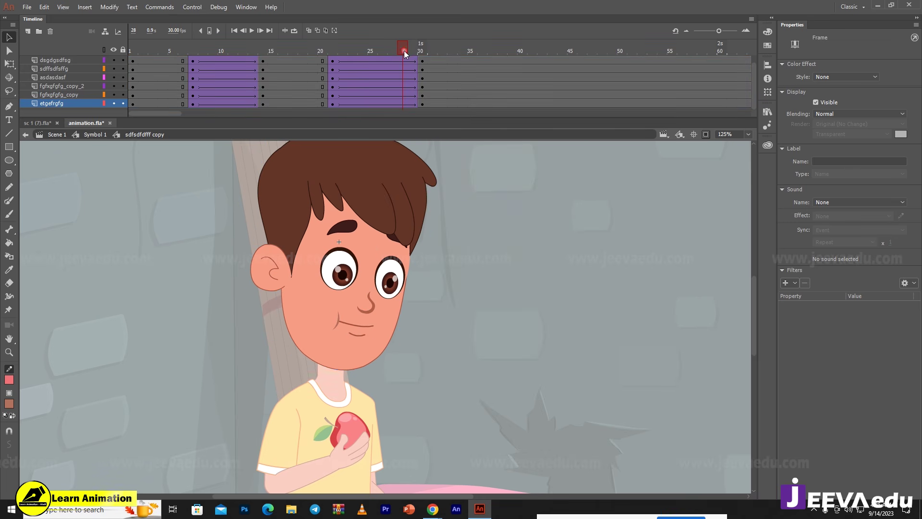
{"action": "left_click", "coordinate": [426, 65]}
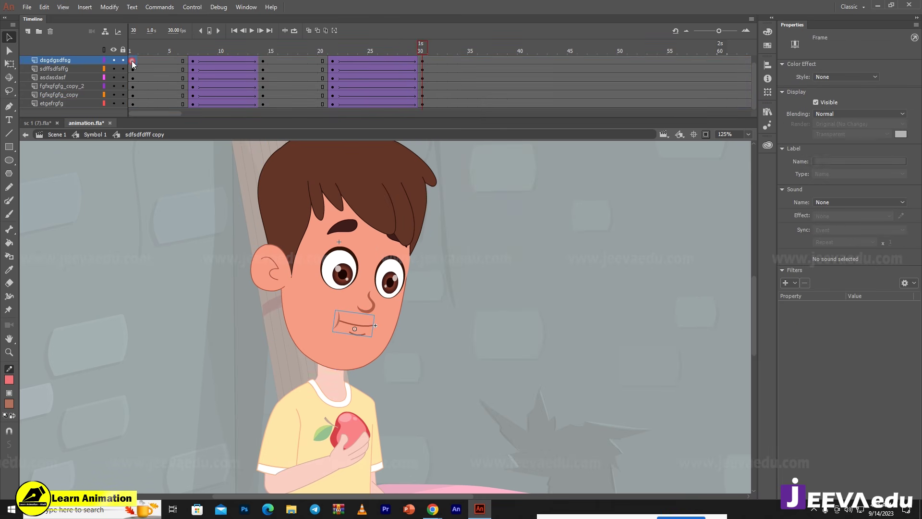
{"action": "left_click", "coordinate": [421, 61]}
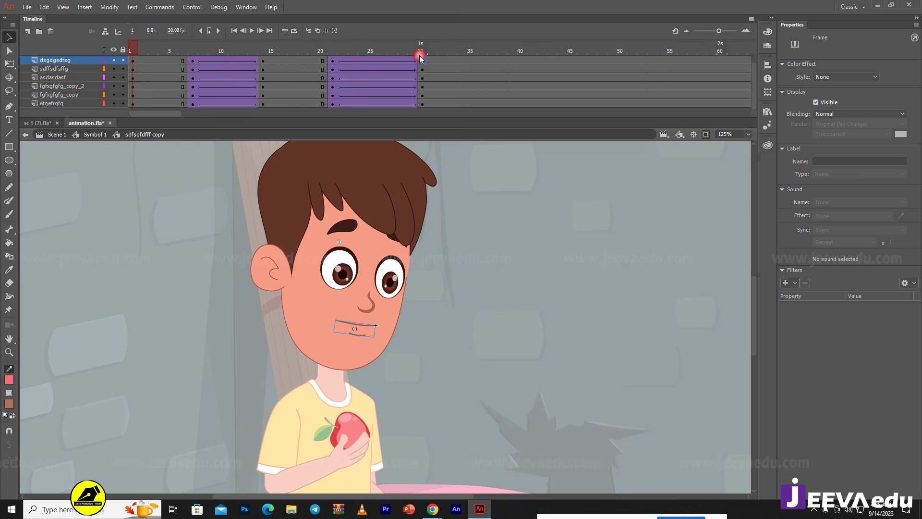
- Return to Symbol 1 and play the boy's apple-biting animation
{"action": "left_click", "coordinate": [86, 135]}
{"action": "key", "text": "z"}
{"action": "left_click", "coordinate": [396, 349], "text": "alt"}
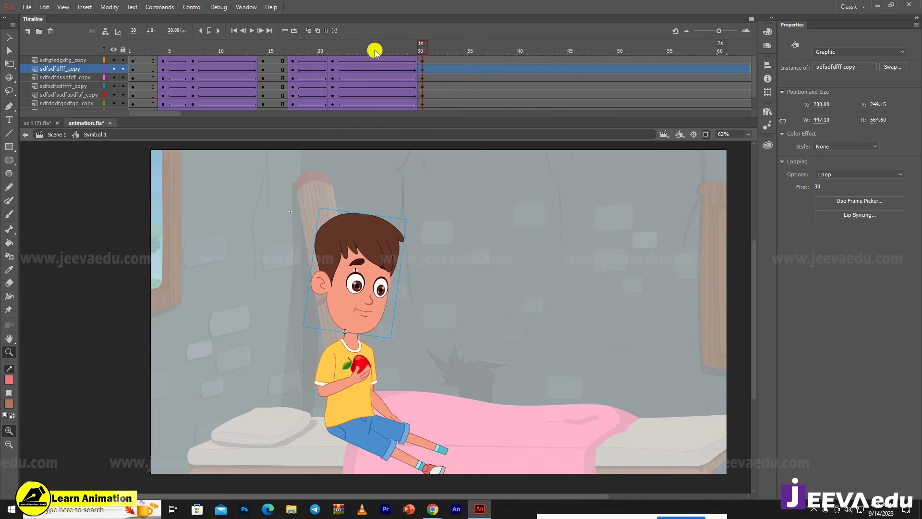
{"action": "key", "text": "Return"}
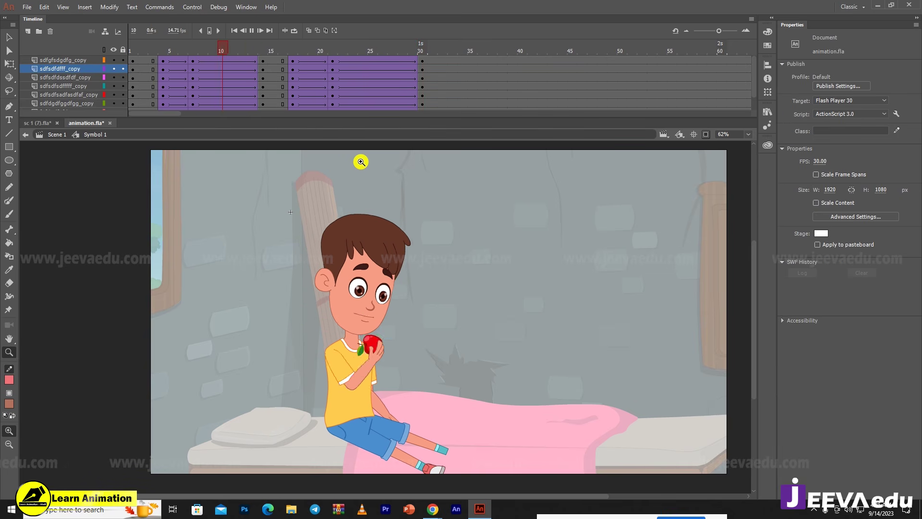
- At frame 17 of Symbol 1, open the apple symbol nested inside the raised arm and go to its frame 2
{"action": "left_click_drag", "start_coordinate": [391, 44], "coordinate": [289, 80]}
{"action": "left_click", "coordinate": [292, 70]}
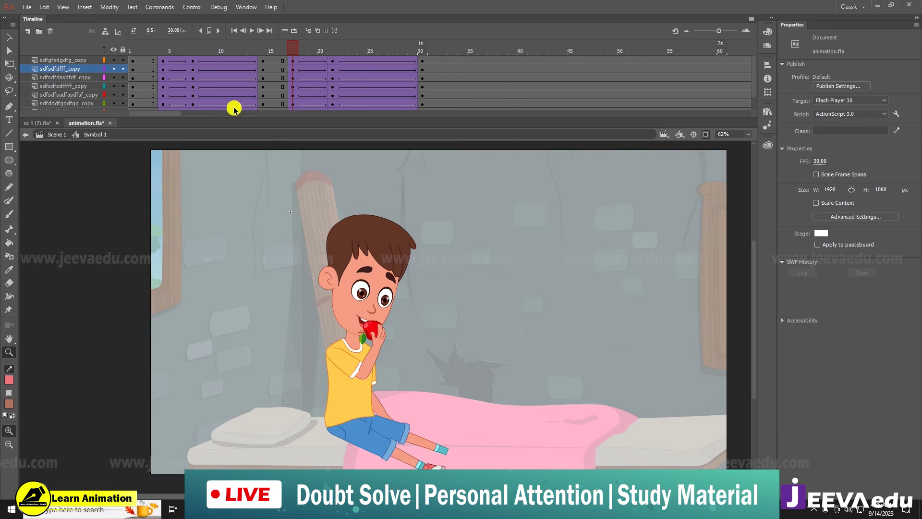
{"action": "left_click", "coordinate": [361, 302]}
{"action": "left_click", "coordinate": [369, 309]}
{"action": "left_click_drag", "start_coordinate": [424, 390], "coordinate": [381, 331]}
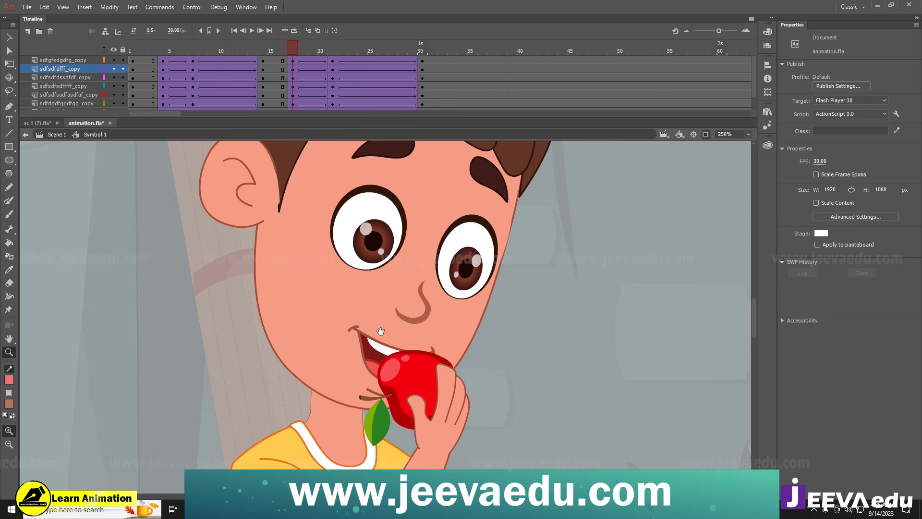
{"action": "double_click", "coordinate": [410, 382]}
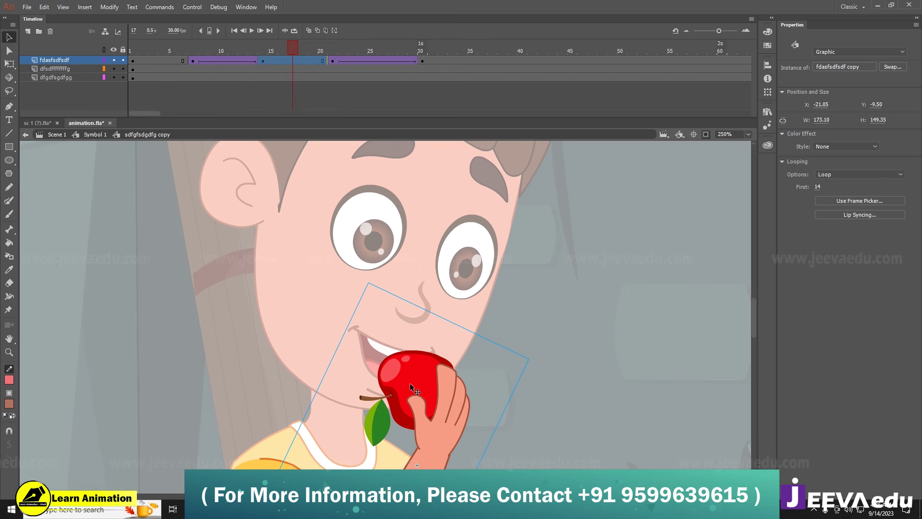
{"action": "double_click", "coordinate": [410, 383]}
{"action": "double_click", "coordinate": [410, 382]}
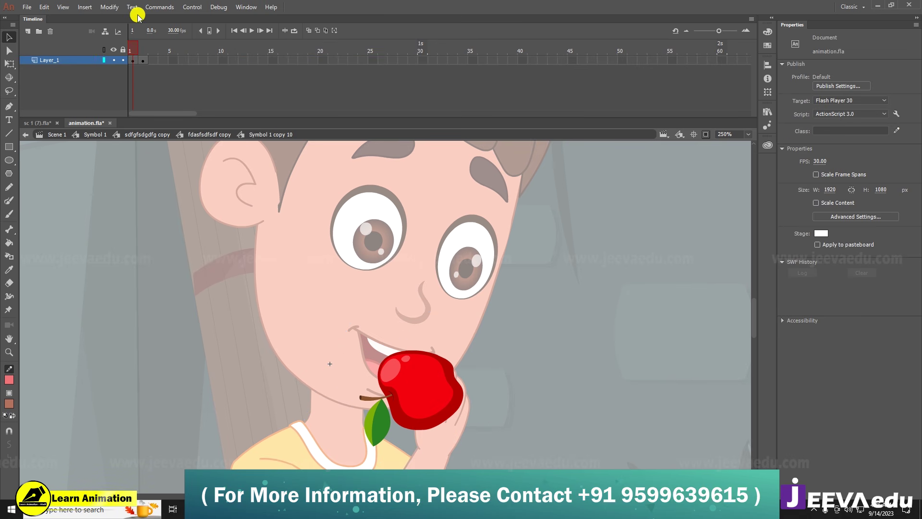
{"action": "left_click_drag", "start_coordinate": [366, 371], "coordinate": [326, 330]}
{"action": "left_click", "coordinate": [145, 48]}
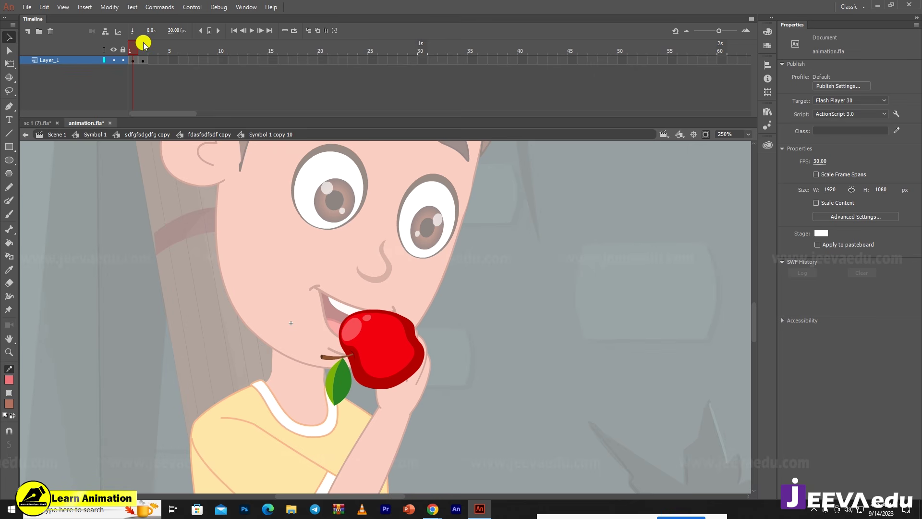
- In the hand symbol, insert a keyframe at frame 17 on Layer_2 and switch the apple there to its bitten frame 2
{"action": "double_click", "coordinate": [151, 331]}
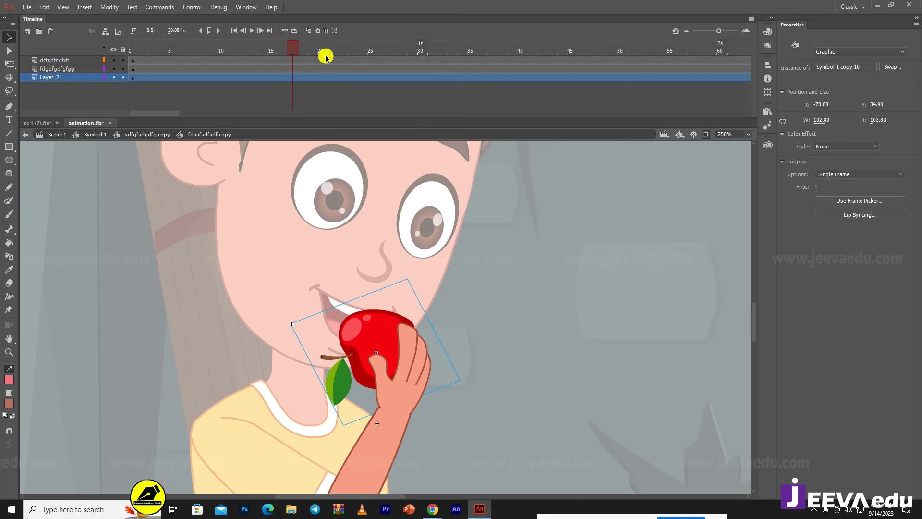
{"action": "left_click", "coordinate": [294, 78]}
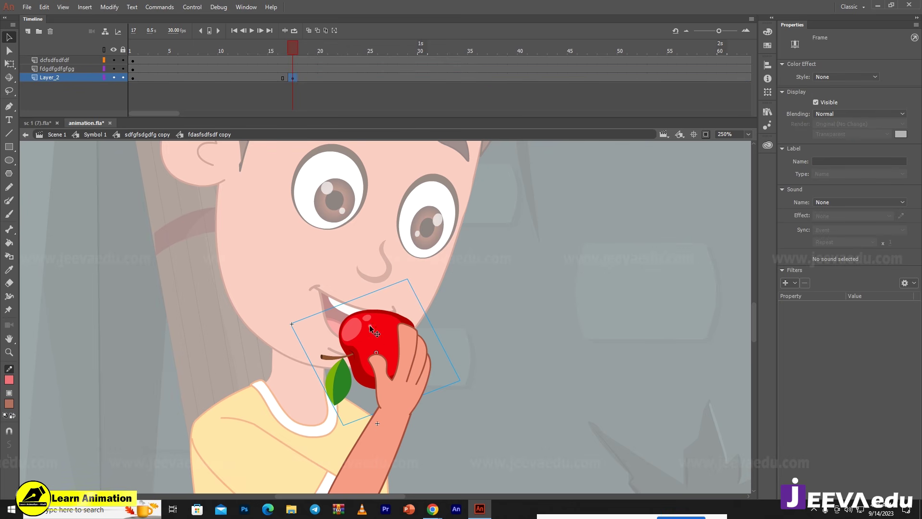
{"action": "left_click", "coordinate": [372, 328]}
{"action": "left_click", "coordinate": [847, 201]}
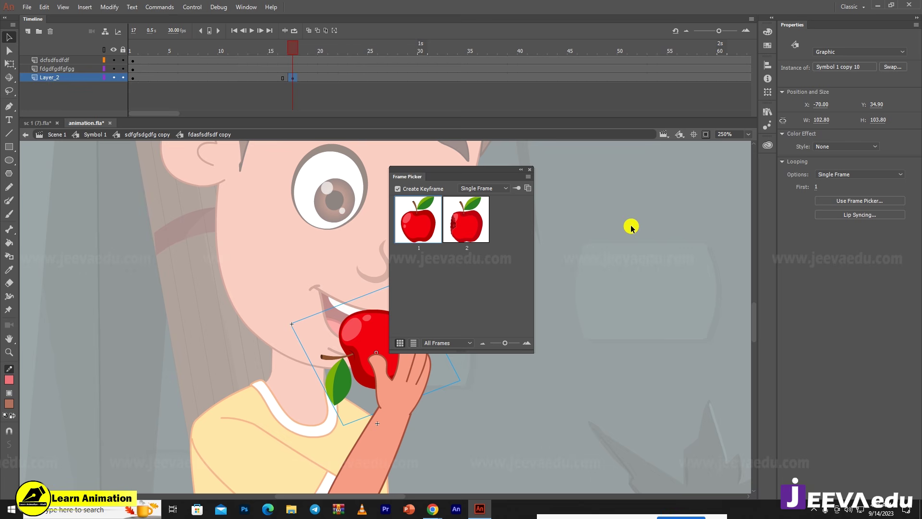
{"action": "left_click", "coordinate": [470, 228]}
{"action": "left_click", "coordinate": [530, 169]}
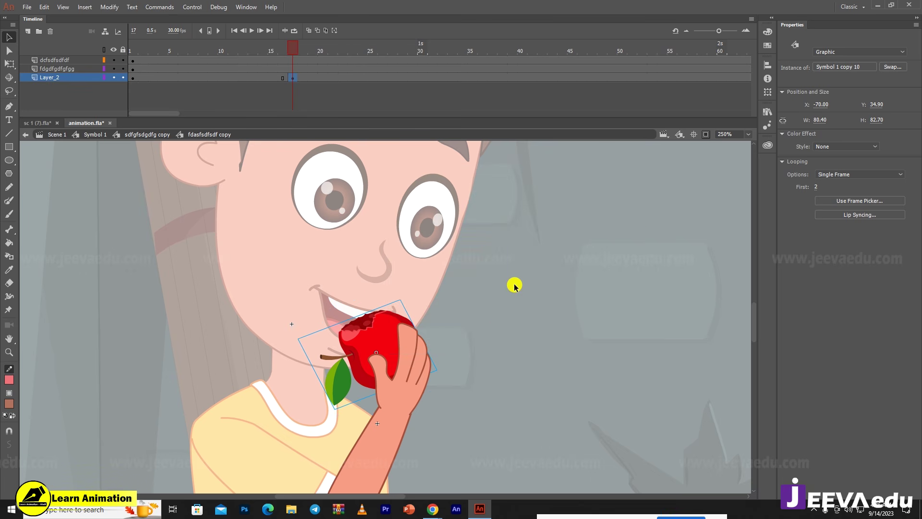
- Inside the mouth symbol nested in the head, insert a keyframe at frame 17 and move the closed-mouth keyframe from frame 25 onto it
{"action": "double_click", "coordinate": [498, 331]}
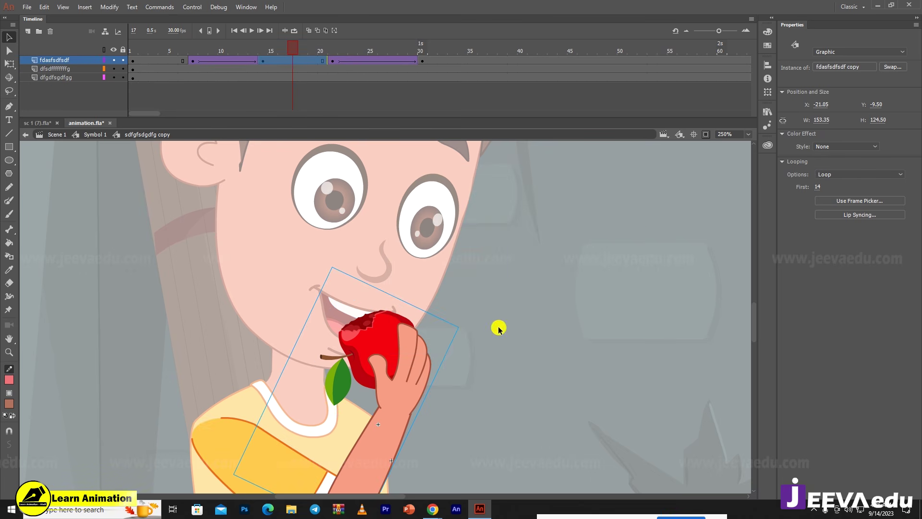
{"action": "double_click", "coordinate": [235, 349]}
{"action": "double_click", "coordinate": [339, 314]}
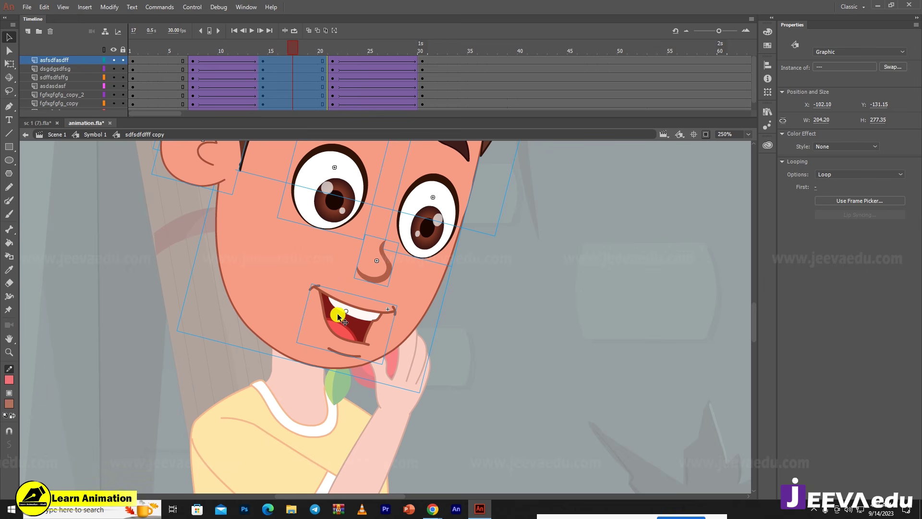
{"action": "left_click", "coordinate": [212, 342]}
{"action": "left_click", "coordinate": [368, 316]}
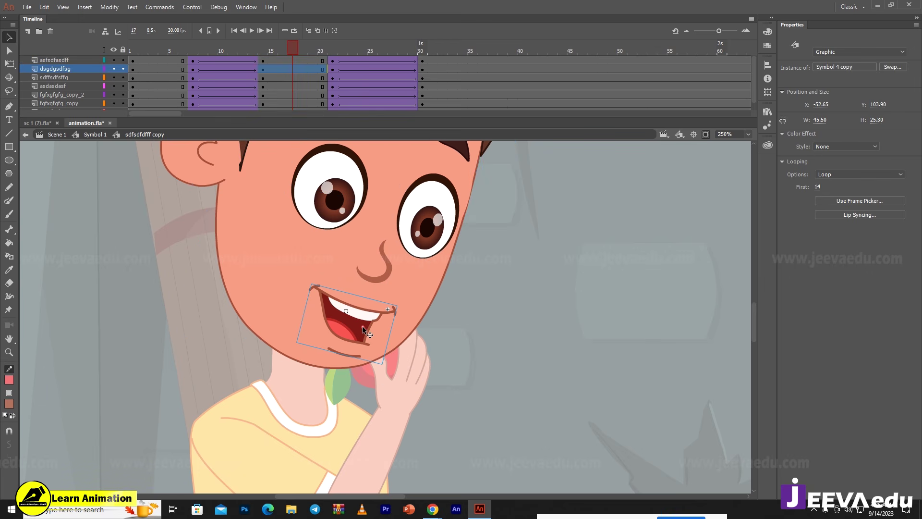
{"action": "double_click", "coordinate": [363, 327]}
{"action": "left_click", "coordinate": [292, 62]}
{"action": "key", "text": "F6"}
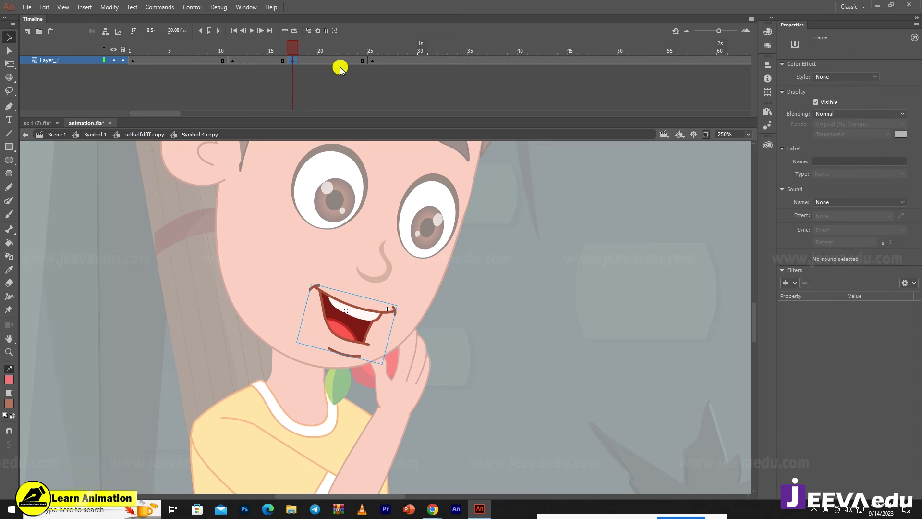
{"action": "left_click", "coordinate": [372, 63]}
{"action": "left_click_drag", "start_coordinate": [372, 63], "coordinate": [297, 63]}
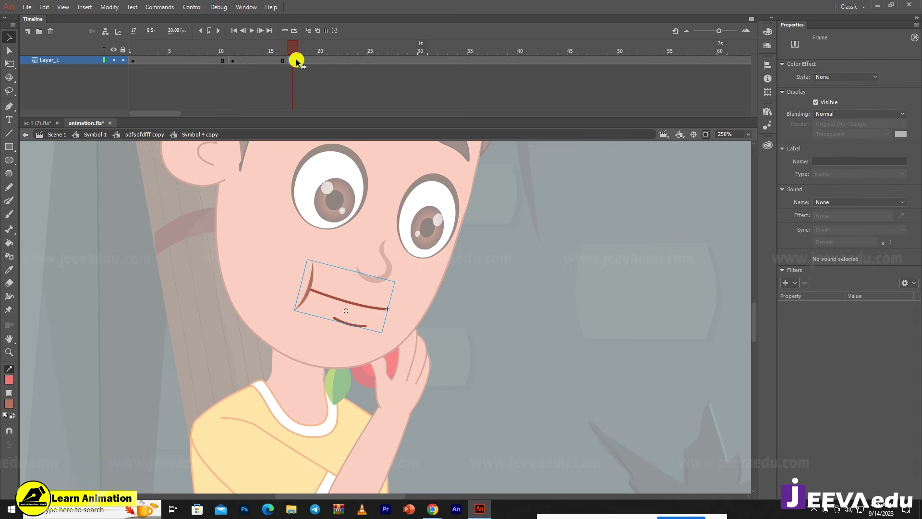
- Play the chewing animation inside the mouth symbol from different starting frames
{"action": "key", "text": "Return"}
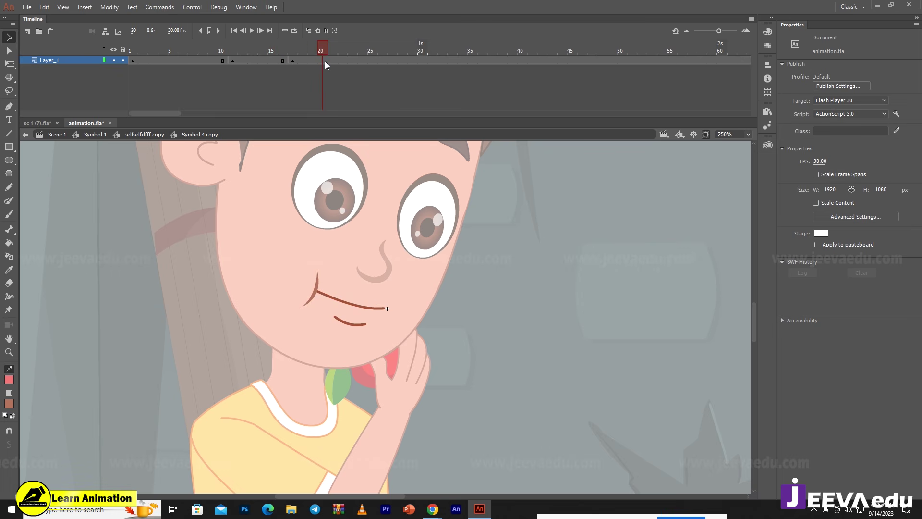
{"action": "key", "text": "Return"}
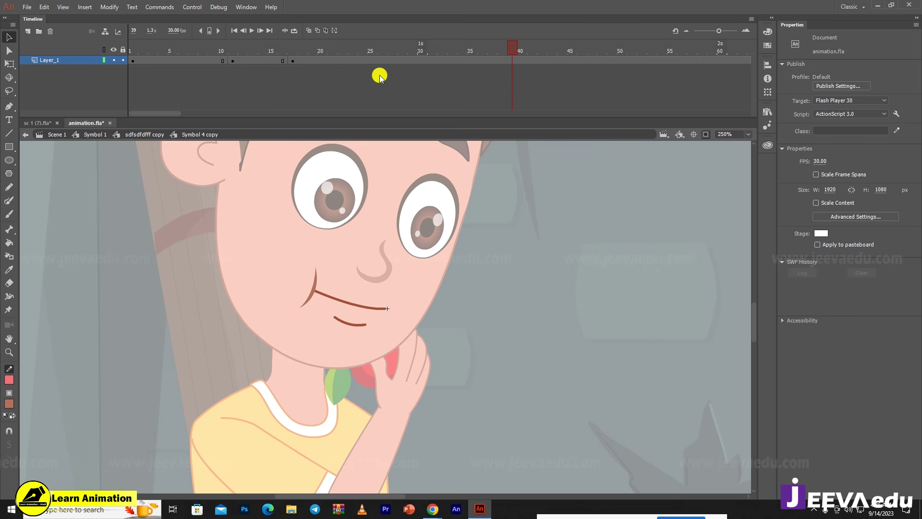
{"action": "left_click_drag", "start_coordinate": [333, 44], "coordinate": [220, 61]}
{"action": "key", "text": "Return"}
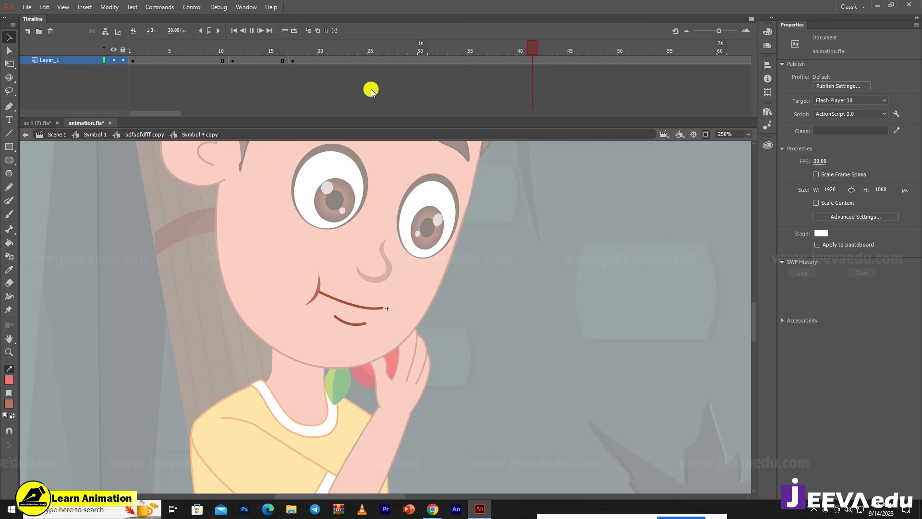
{"action": "key", "text": "Return"}
- Return to the head symbol and scrub its timeline back to frame 1 to review the mouth
{"action": "left_click", "coordinate": [145, 135]}
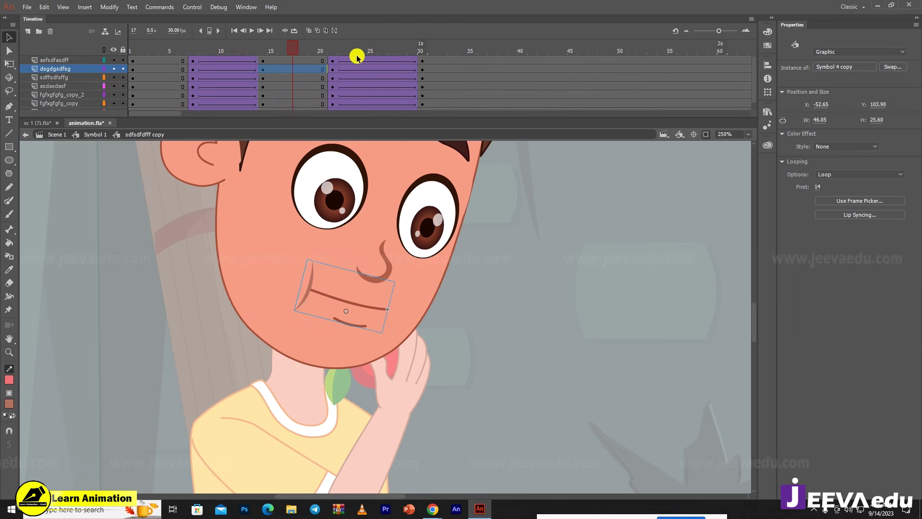
{"action": "left_click_drag", "start_coordinate": [301, 52], "coordinate": [97, 82]}
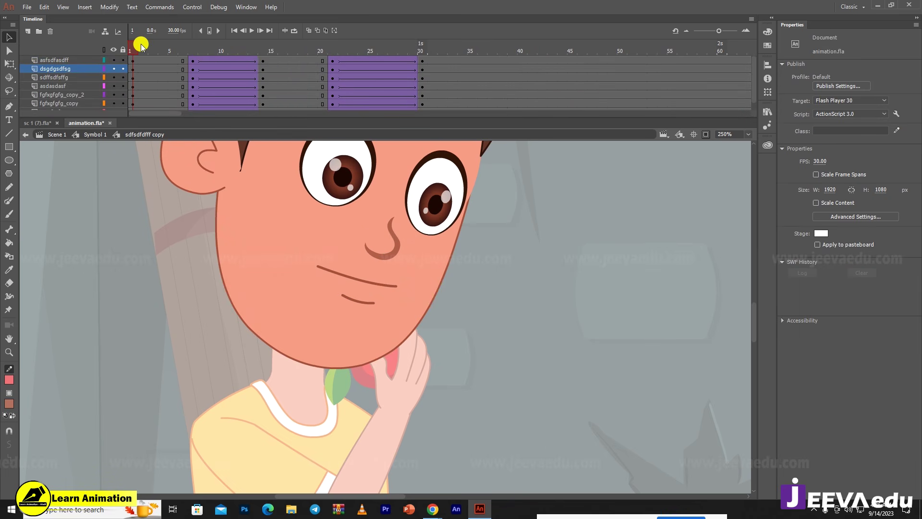
{"action": "left_click_drag", "start_coordinate": [140, 44], "coordinate": [139, 147]}
- Return to Symbol 1 and play the apple-biting animation, checking the change to the bitten apple around frames 15 to 17
{"action": "left_click", "coordinate": [102, 138]}
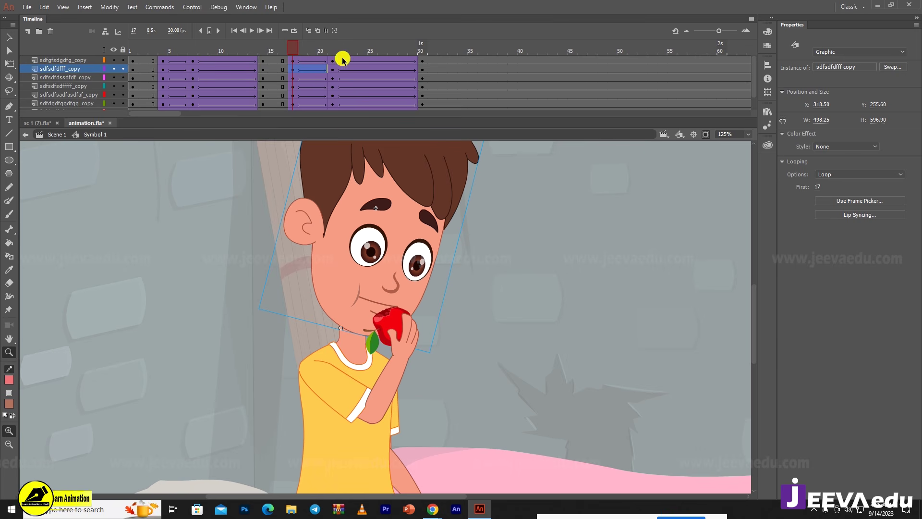
{"action": "left_click", "coordinate": [318, 56]}
{"action": "key", "text": "Return"}
{"action": "left_click", "coordinate": [491, 115]}
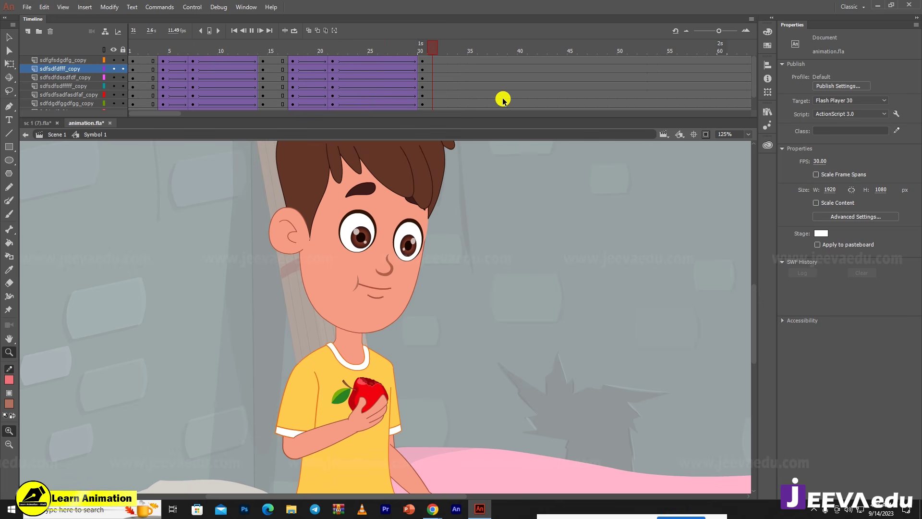
{"action": "left_click_drag", "start_coordinate": [436, 45], "coordinate": [201, 103]}
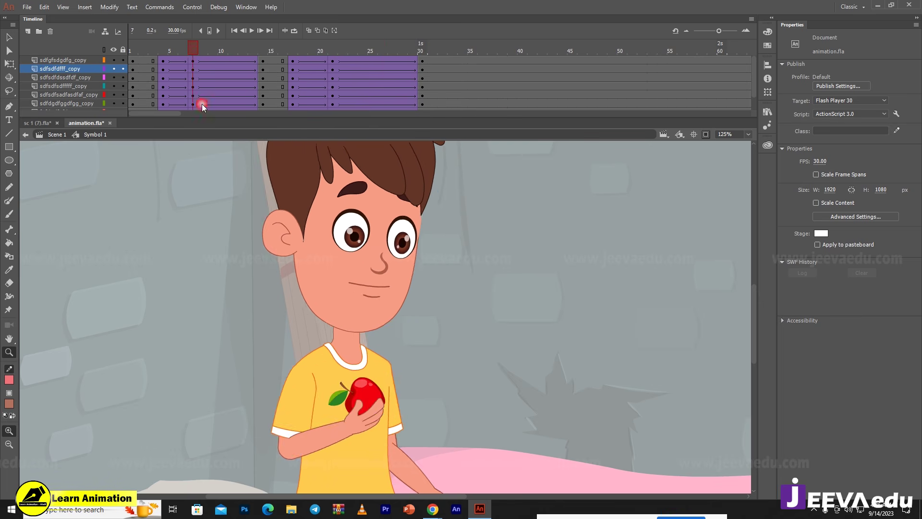
{"action": "key", "text": "Return"}
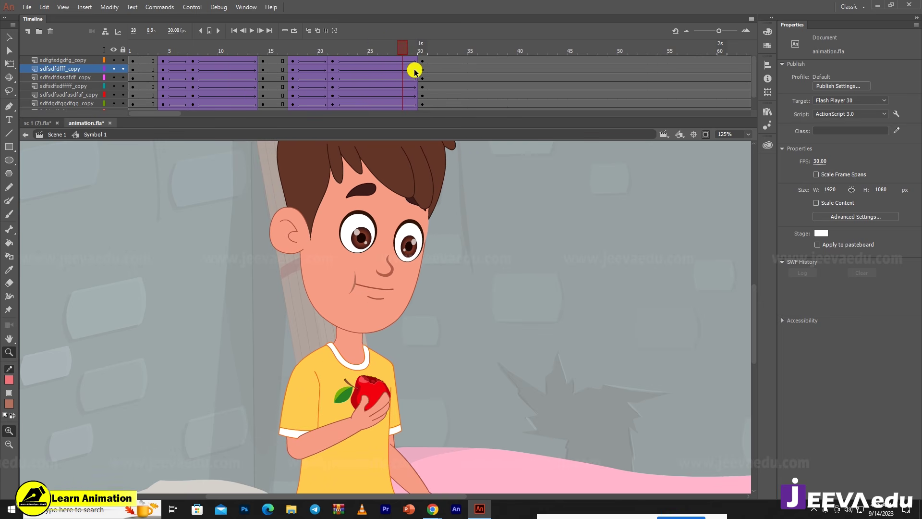
{"action": "left_click", "coordinate": [391, 45]}
{"action": "left_click_drag", "start_coordinate": [391, 44], "coordinate": [72, 123]}
{"action": "key", "text": "Return"}
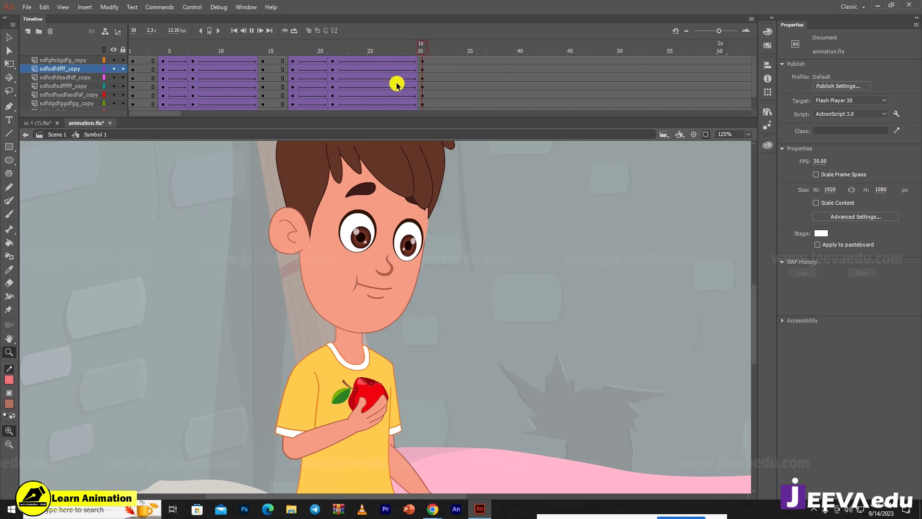
{"action": "left_click", "coordinate": [237, 80]}
{"action": "left_click", "coordinate": [269, 80]}
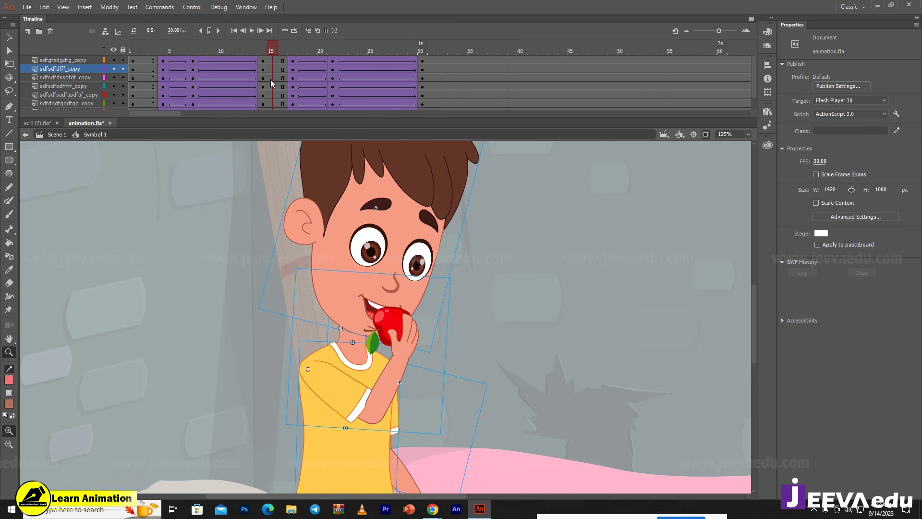
{"action": "left_click", "coordinate": [275, 60]}
{"action": "key", "text": "Return"}
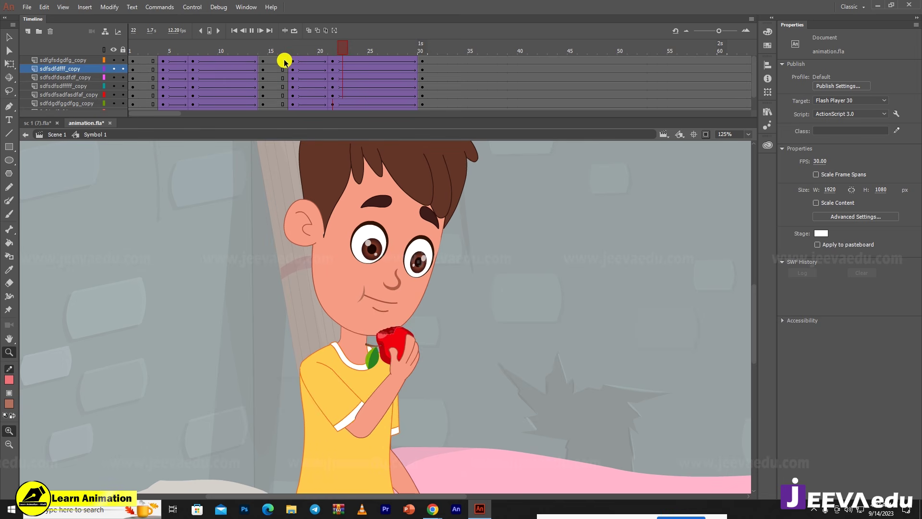
{"action": "left_click", "coordinate": [332, 71]}
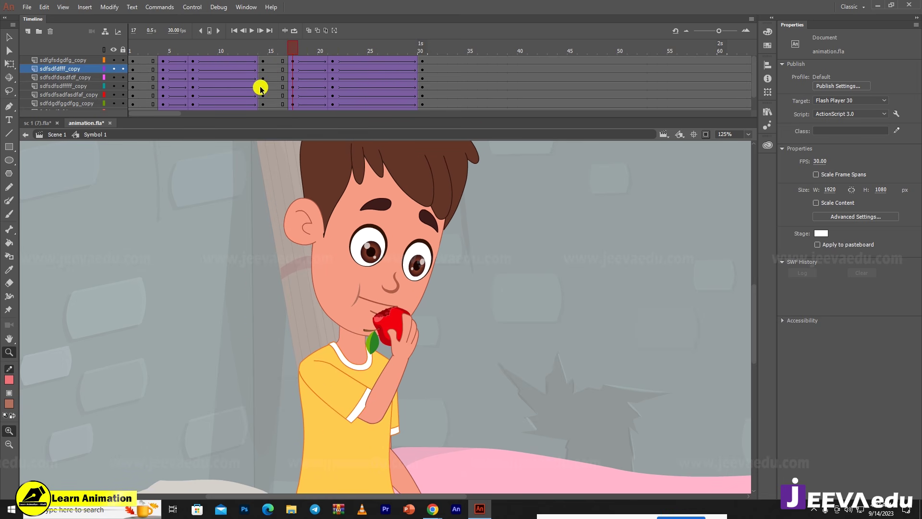
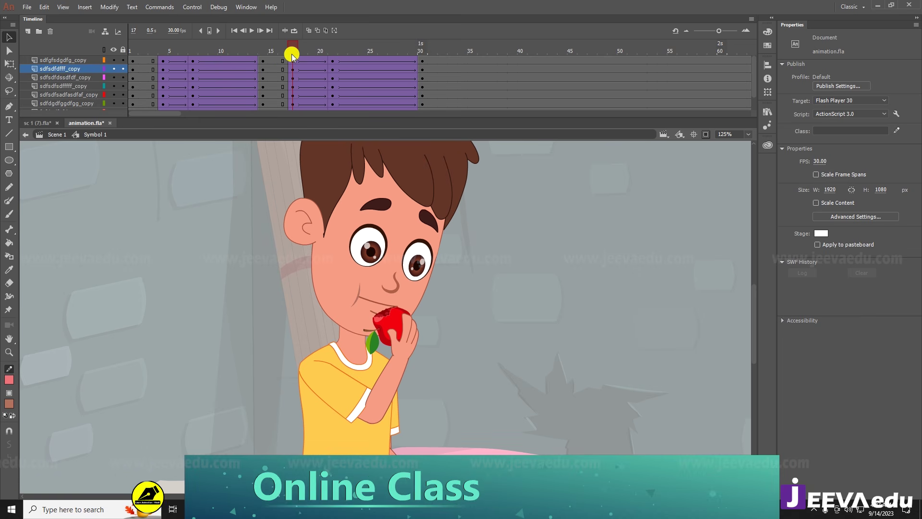
- Replay the whole motion in Symbol 1, examining the timing of the raise, the bite and the lowering
{"action": "left_click_drag", "start_coordinate": [292, 54], "coordinate": [160, 87]}
{"action": "key", "text": "Return"}
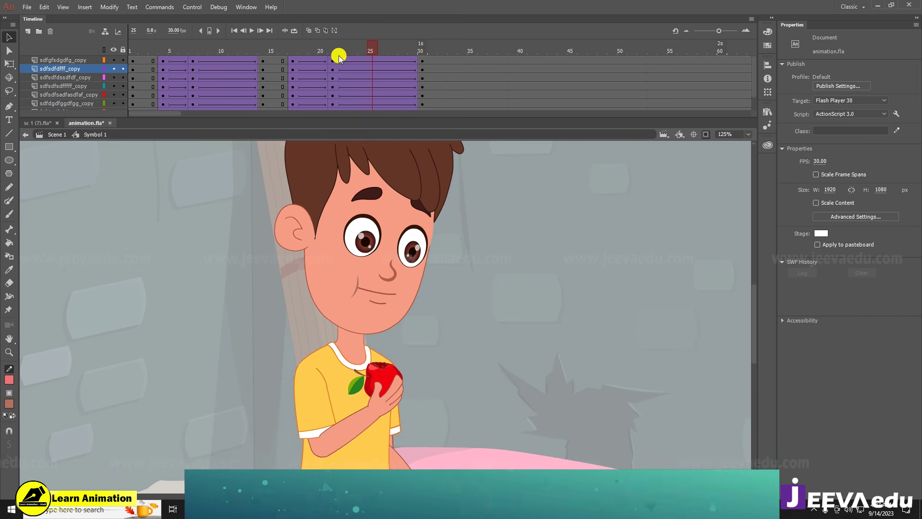
{"action": "left_click", "coordinate": [143, 93]}
{"action": "key", "text": "Return"}
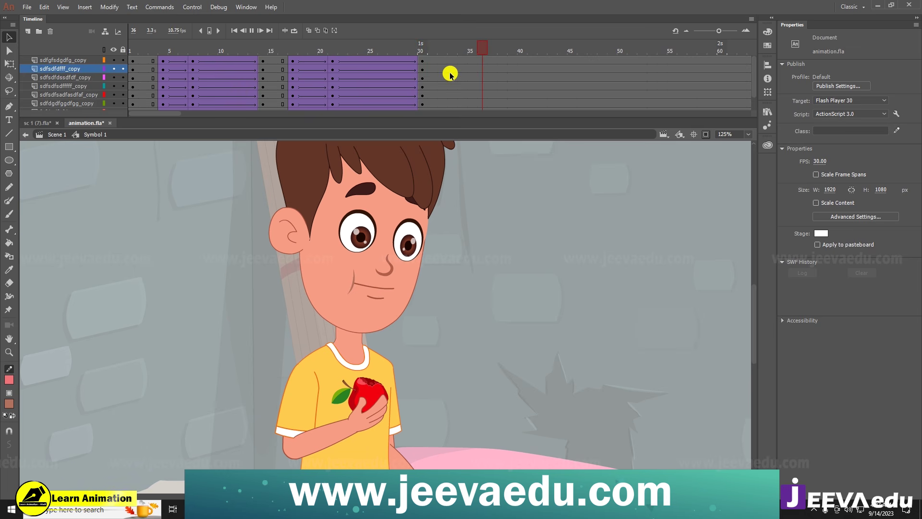
{"action": "left_click", "coordinate": [282, 76]}
{"action": "key", "text": "Return"}
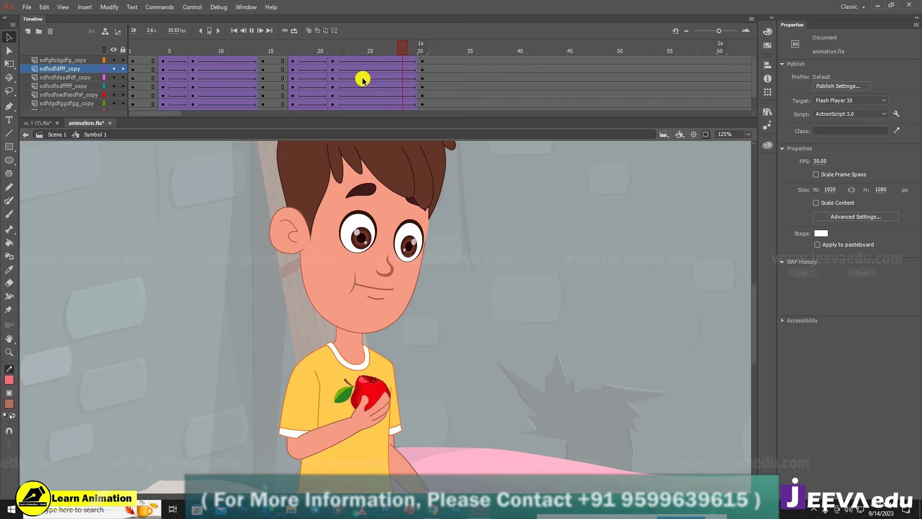
{"action": "left_click", "coordinate": [465, 59]}
{"action": "left_click_drag", "start_coordinate": [231, 85], "coordinate": [269, 74]}
{"action": "left_click_drag", "start_coordinate": [334, 88], "coordinate": [292, 87]}
{"action": "key", "text": "Return"}
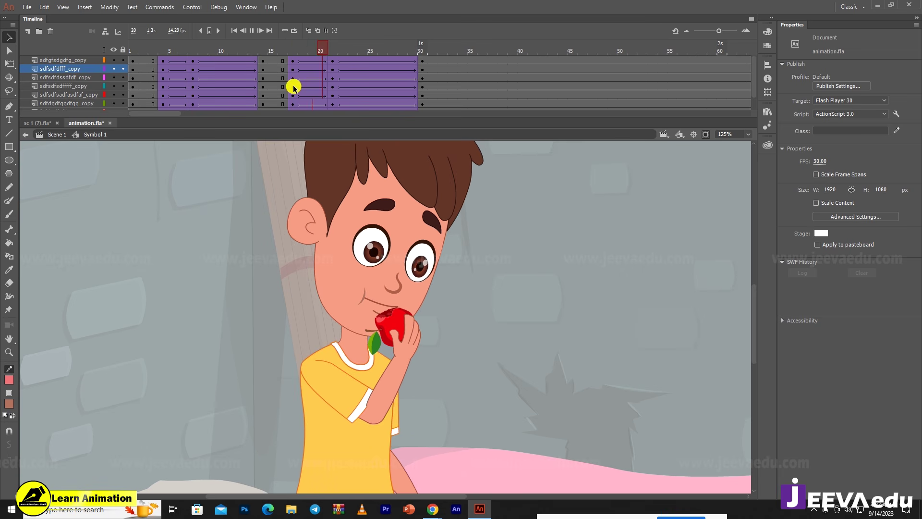
{"action": "key", "text": "Return"}
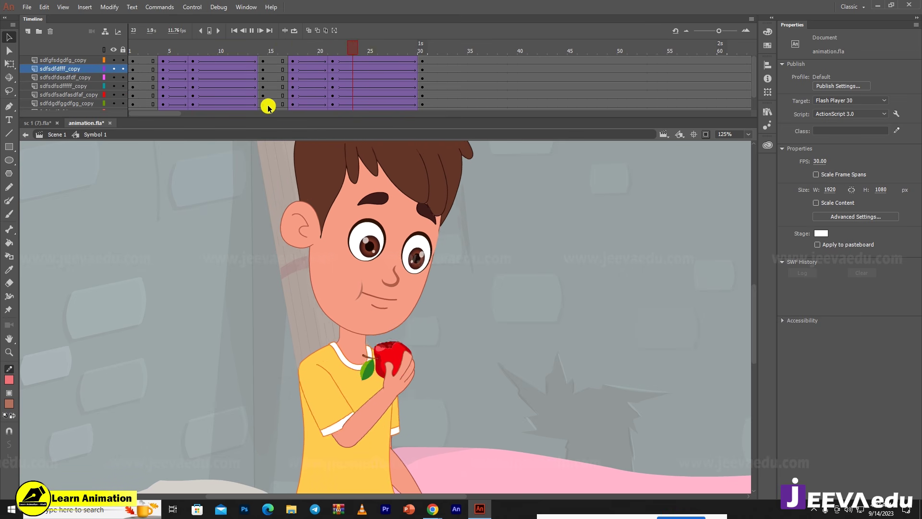
{"action": "key", "text": "Return"}
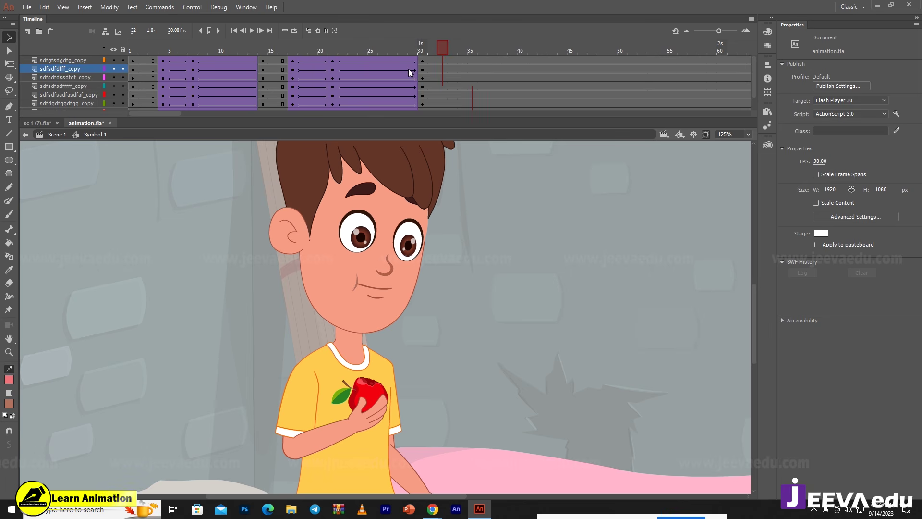
- Step and scrub between frames 16 and 17 to compare the mouth and apple just before and after the bite
{"action": "key", "text": "comma"}
{"action": "key", "text": "comma"}
{"action": "key", "text": "comma"}
{"action": "key", "text": "period"}
{"action": "left_click_drag", "start_coordinate": [284, 76], "coordinate": [288, 92]}
{"action": "mouse_move", "coordinate": [296, 52]}
{"action": "left_mouse_down"}
{"action": "mouse_move", "coordinate": [256, 57]}
{"action": "mouse_move", "coordinate": [286, 67]}
{"action": "left_mouse_up"}
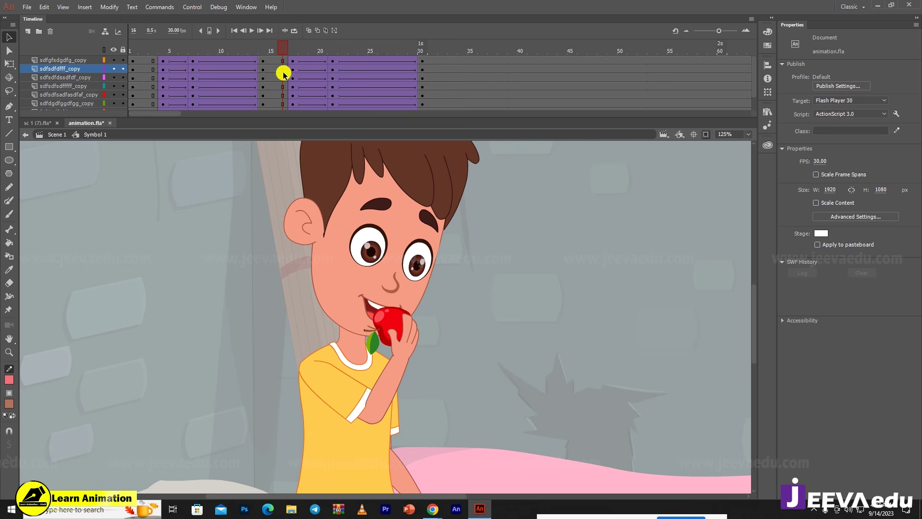
- Insert keyframes at frame 16 on all of the boy's layers in Symbol 1
{"action": "key", "text": "z"}
{"action": "left_click", "coordinate": [349, 336], "text": "alt"}
{"action": "left_click", "coordinate": [416, 318]}
{"action": "left_click_drag", "start_coordinate": [282, 57], "coordinate": [284, 67]}
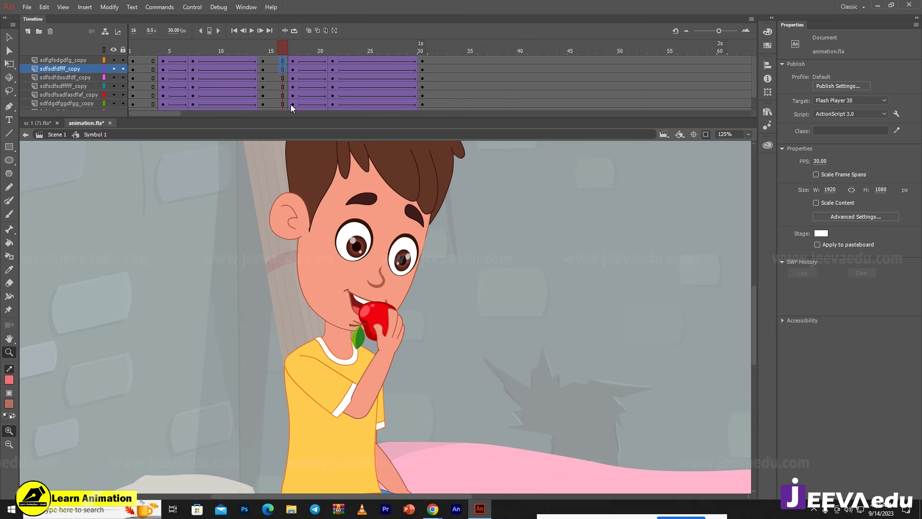
{"action": "left_click_drag", "start_coordinate": [291, 104], "coordinate": [284, 136]}
{"action": "key", "text": "F6"}
- Clear the keyframes at frame 14 on all of the boy's layers
{"action": "scroll", "coordinate": [266, 82], "scroll_direction": "up", "scroll_amount": 5}
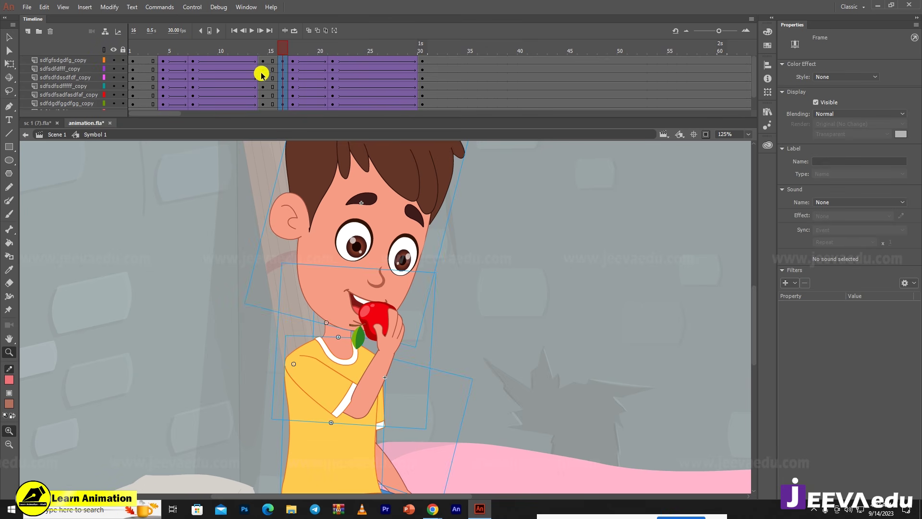
{"action": "left_click_drag", "start_coordinate": [263, 61], "coordinate": [263, 128]}
{"action": "right_click", "coordinate": [262, 92]}
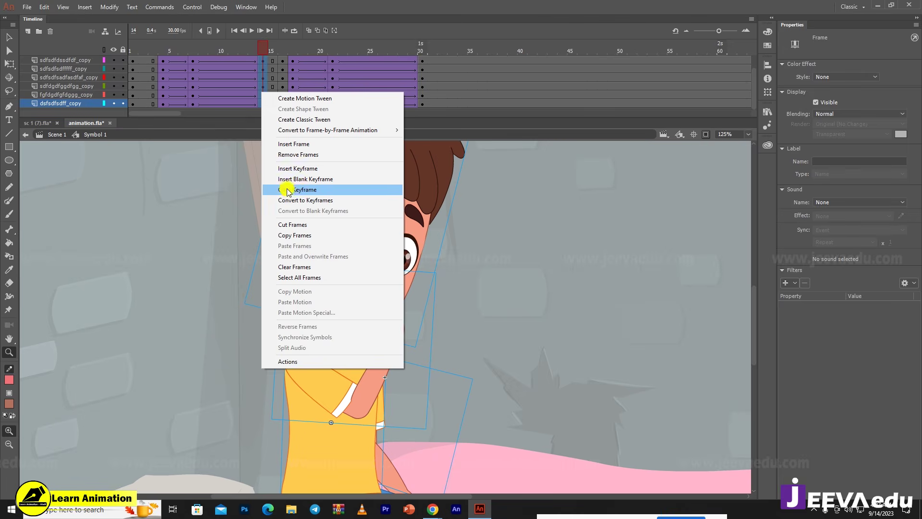
{"action": "left_click", "coordinate": [288, 190]}
- Inside the raised arm's symbol, keyframe the forearm layer at frame 16 and clear its keyframe at frame 14
{"action": "left_click_drag", "start_coordinate": [278, 51], "coordinate": [285, 55]}
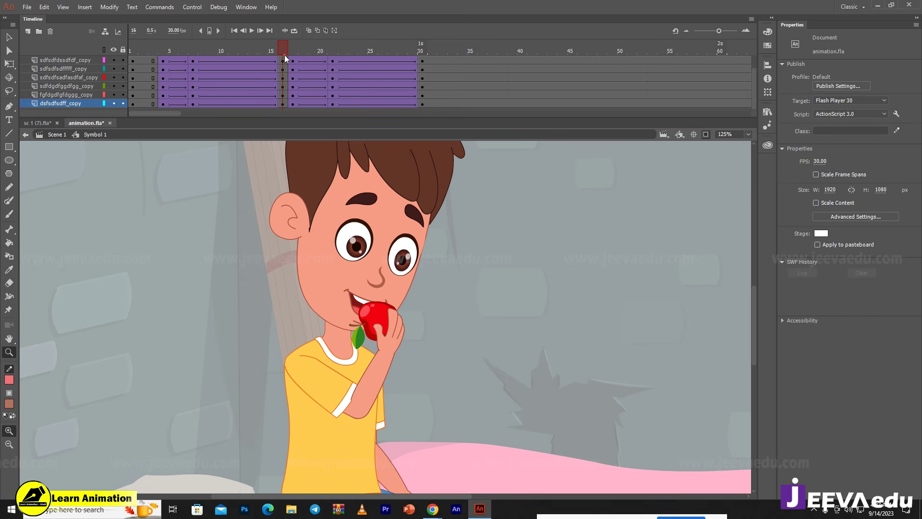
{"action": "key", "text": "v"}
{"action": "left_click", "coordinate": [389, 335]}
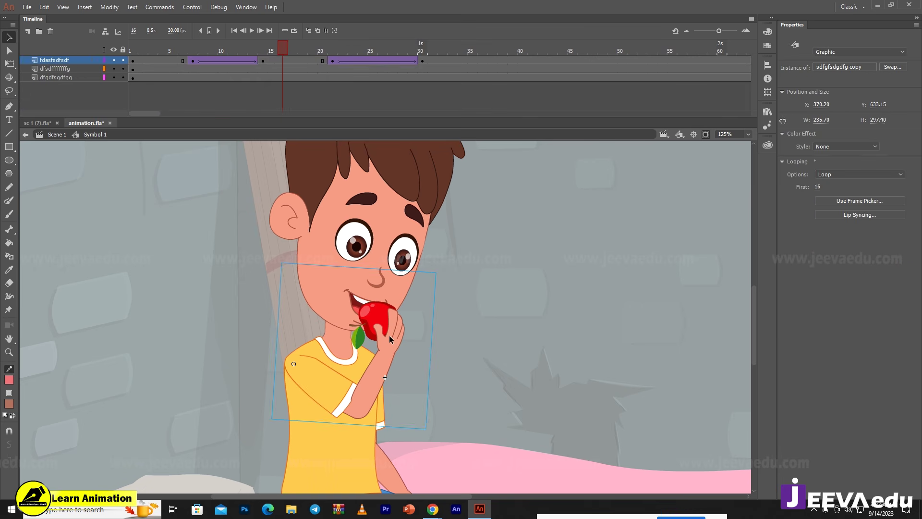
{"action": "double_click", "coordinate": [389, 335]}
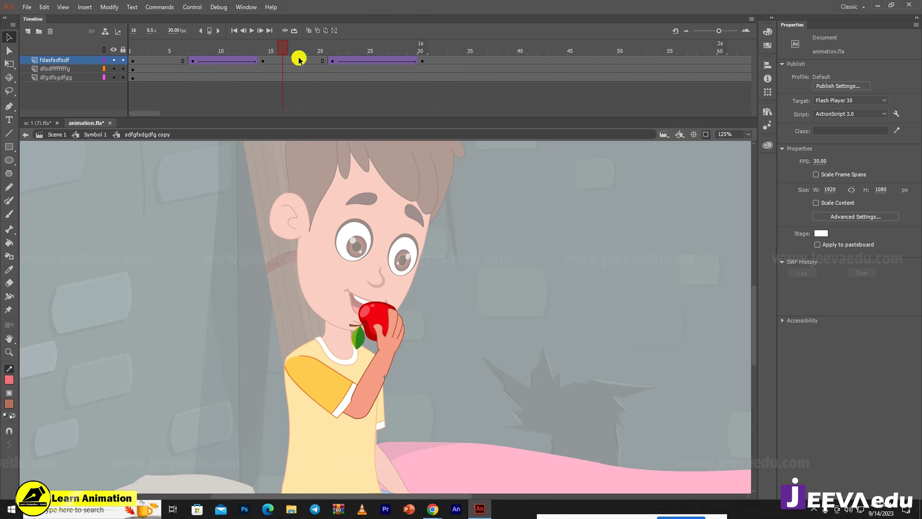
{"action": "right_click", "coordinate": [264, 60]}
{"action": "left_click", "coordinate": [312, 158]}
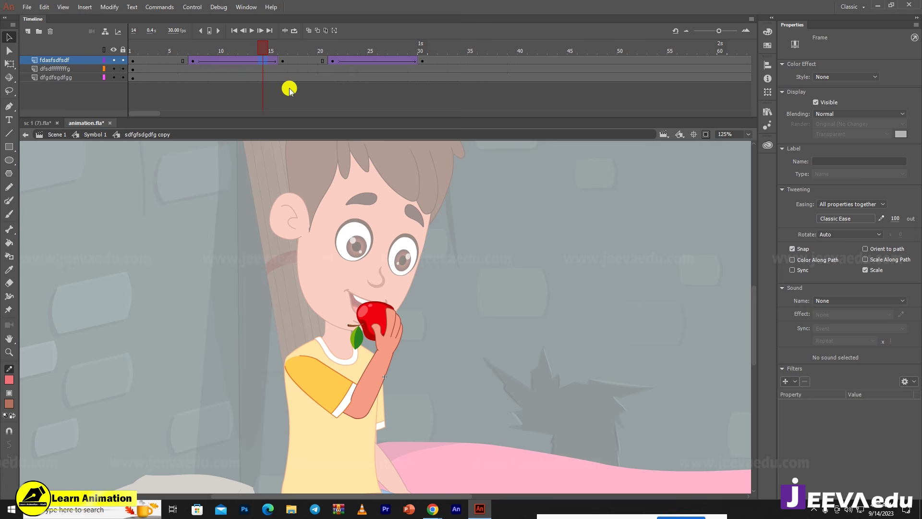
- Inspect the nested hand-and-apple symbol and the boy's head at frame 16, and return to Scene 1
{"action": "left_click", "coordinate": [284, 59]}
{"action": "left_click", "coordinate": [385, 329]}
{"action": "double_click", "coordinate": [387, 331]}
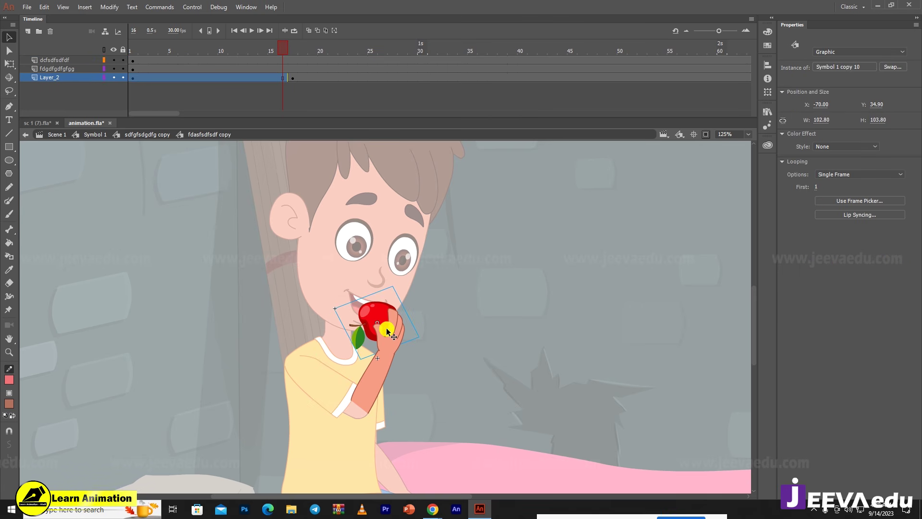
{"action": "double_click", "coordinate": [290, 350]}
{"action": "left_click", "coordinate": [365, 271]}
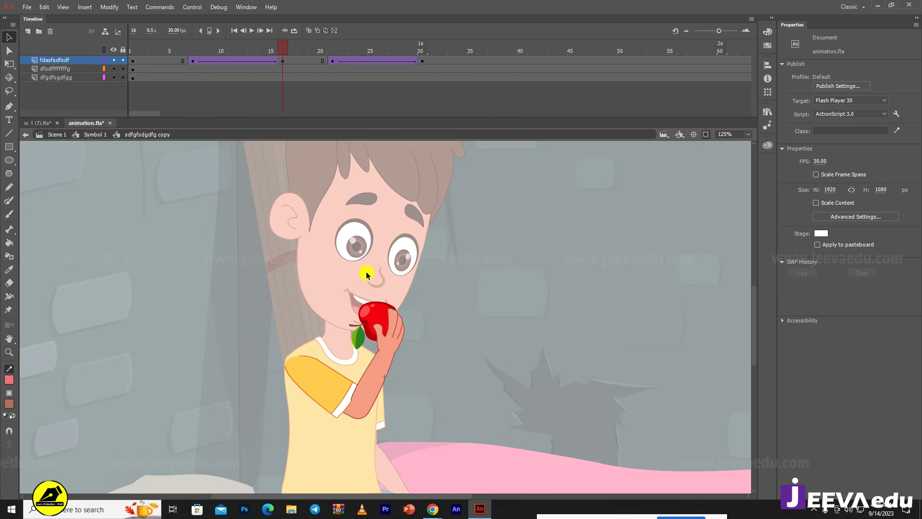
{"action": "double_click", "coordinate": [366, 269]}
{"action": "left_click", "coordinate": [370, 258]}
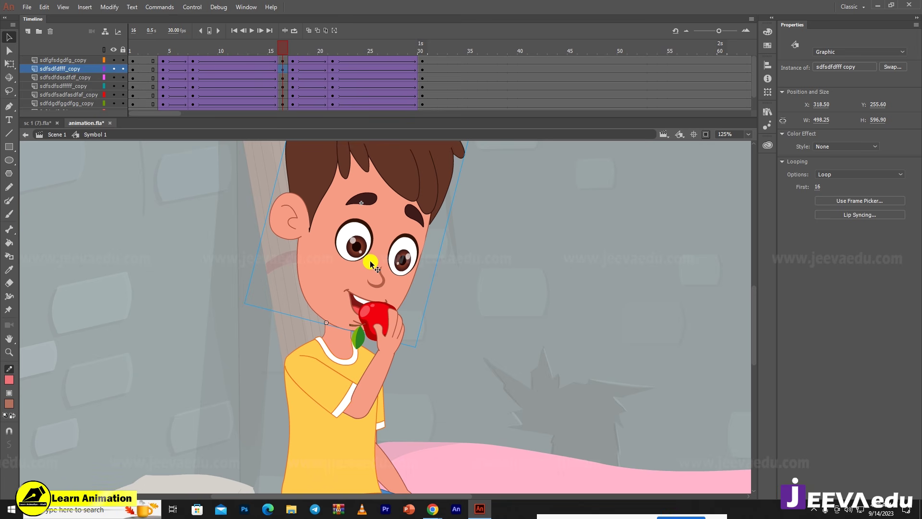
{"action": "double_click", "coordinate": [229, 329]}
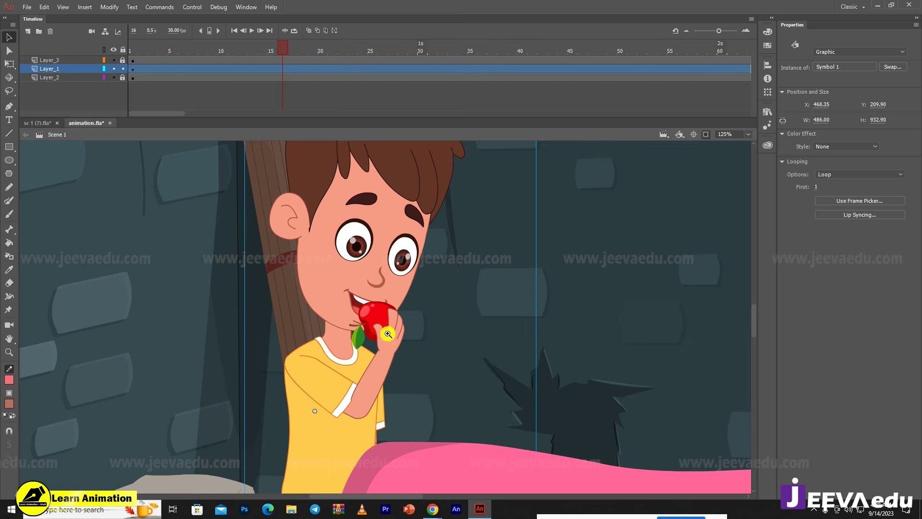
- Reopen Symbol 1 and play and scrub through the bite, the lowering and the blink, up to frame 53
{"action": "key", "text": "z"}
{"action": "left_click", "coordinate": [389, 342], "text": "alt"}
{"action": "double_click", "coordinate": [382, 286]}
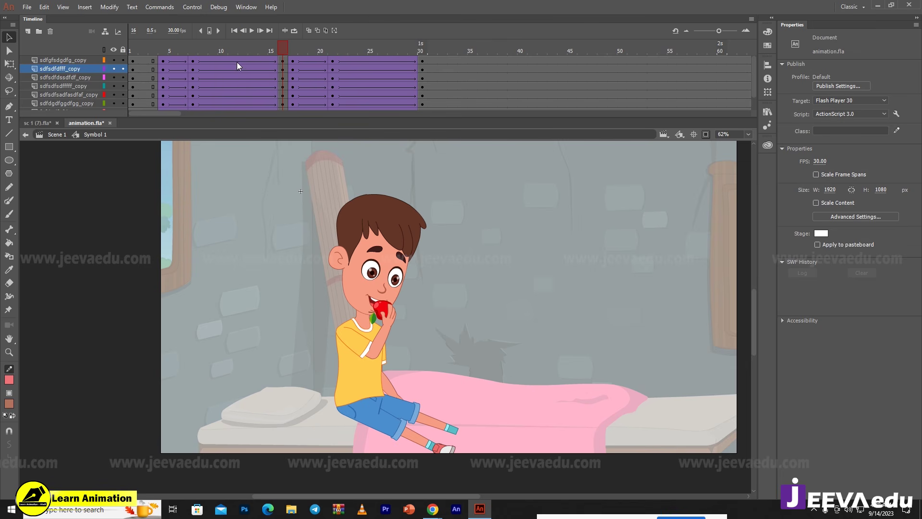
{"action": "left_click_drag", "start_coordinate": [238, 62], "coordinate": [291, 85]}
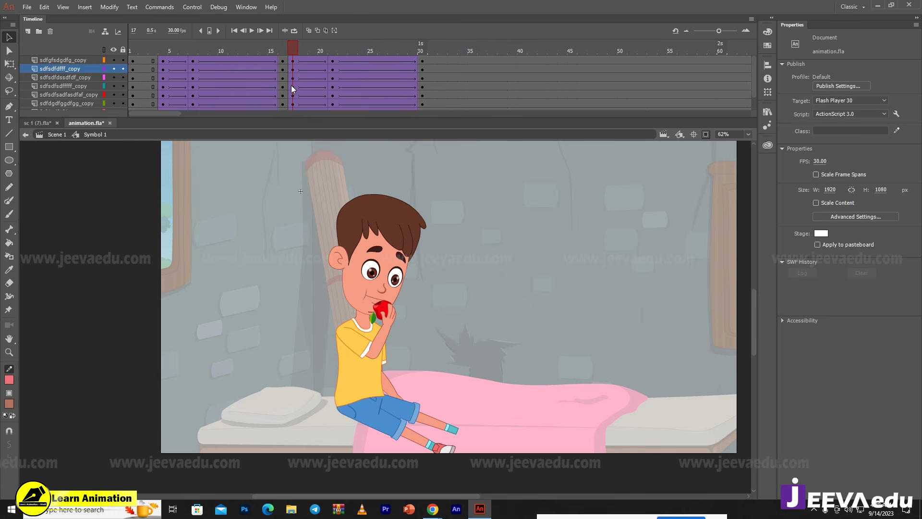
{"action": "key", "text": "Return"}
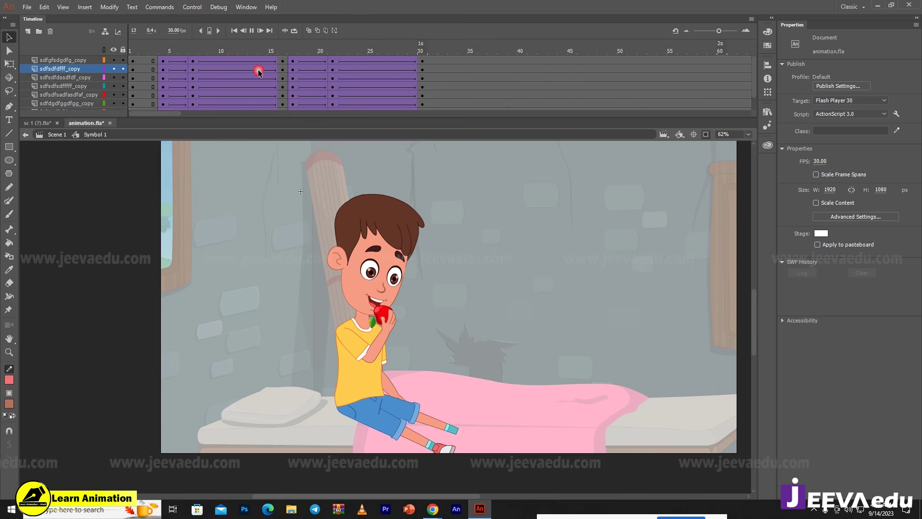
{"action": "left_click_drag", "start_coordinate": [395, 54], "coordinate": [607, 100]}
{"action": "left_click_drag", "start_coordinate": [505, 103], "coordinate": [615, 98]}
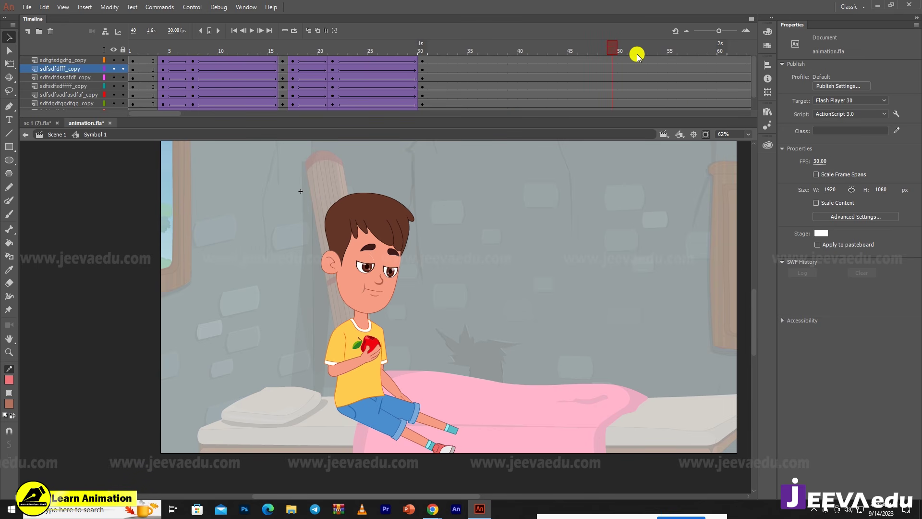
{"action": "mouse_move", "coordinate": [636, 53]}
{"action": "left_mouse_down"}
{"action": "mouse_move", "coordinate": [624, 52]}
{"action": "mouse_move", "coordinate": [650, 57]}
{"action": "left_mouse_up"}
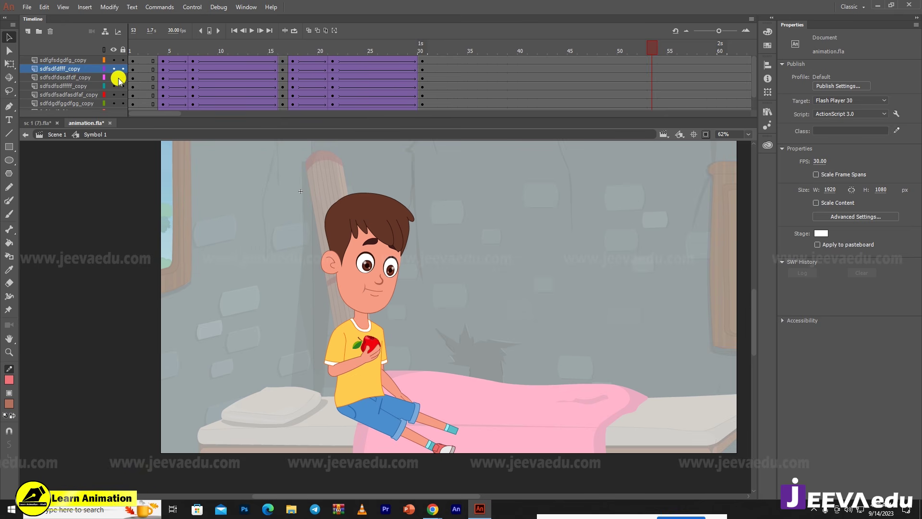
- Examine the held apple up close at frame 1 of Symbol 1
{"action": "left_click", "coordinate": [133, 61]}
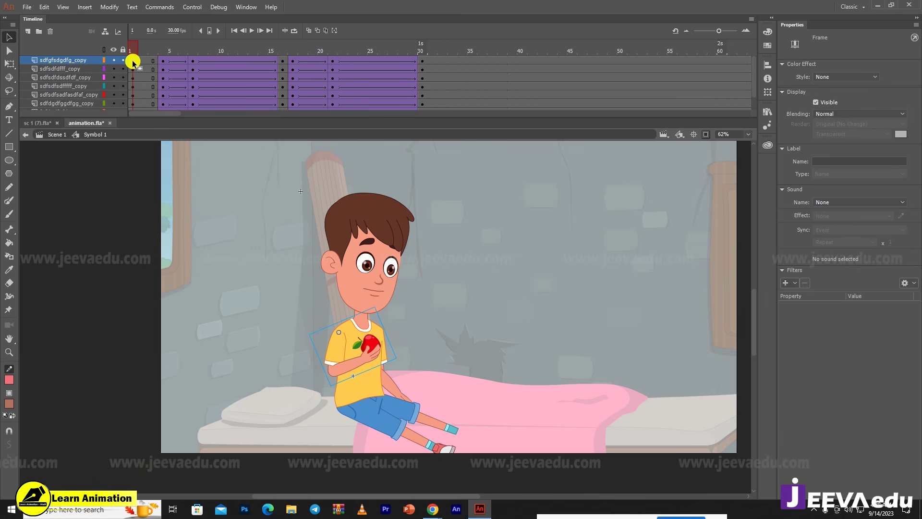
{"action": "left_click", "coordinate": [395, 388]}
{"action": "key", "text": "z"}
{"action": "left_click", "coordinate": [363, 338]}
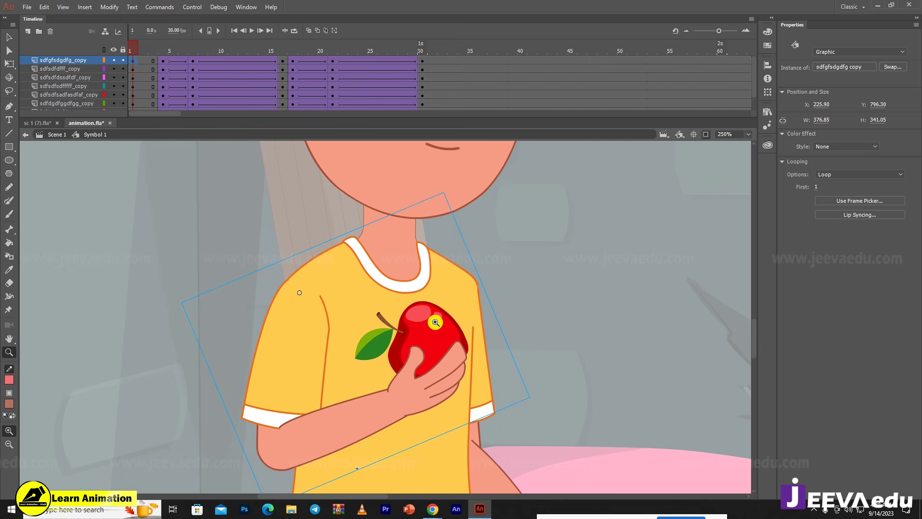
- Return to Scene 1 and replay the apple-eating animation several times to examine its timing in the full scene
{"action": "left_click", "coordinate": [60, 137]}
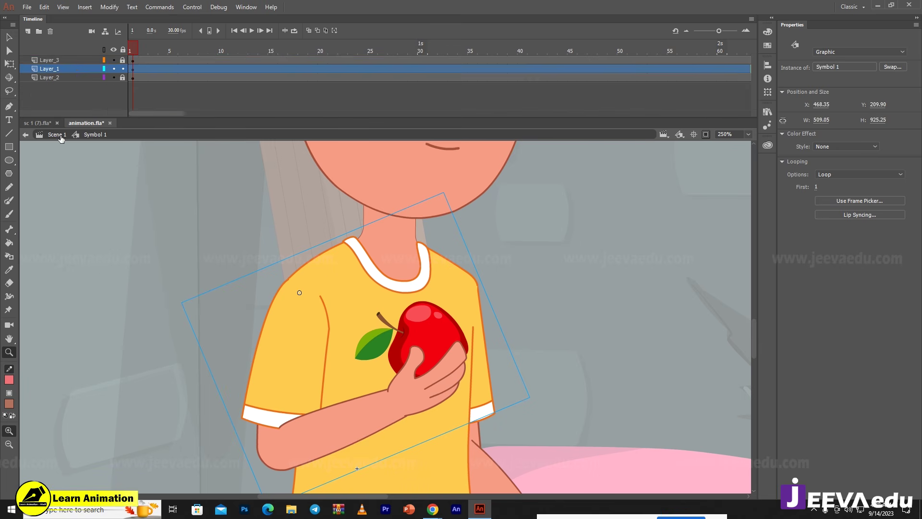
{"action": "left_click", "coordinate": [400, 317], "text": "alt"}
{"action": "left_click", "coordinate": [413, 347], "text": "alt"}
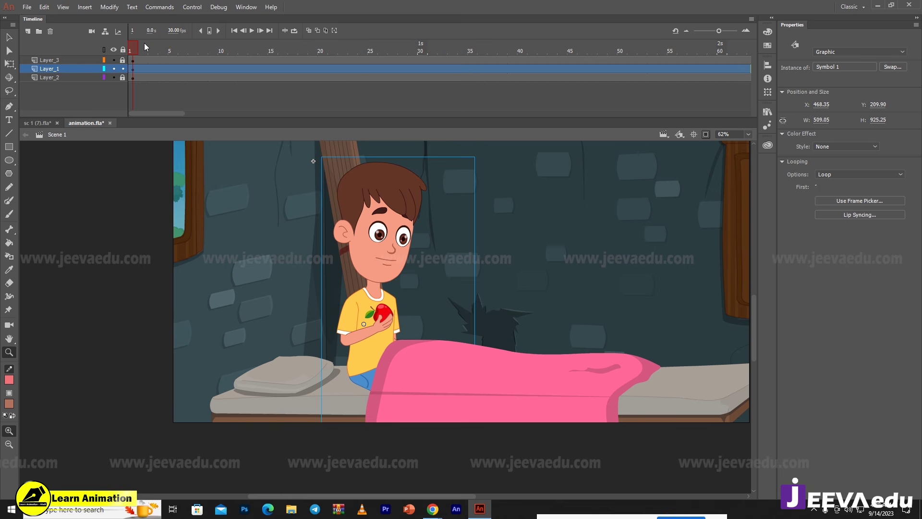
{"action": "key", "text": "Return"}
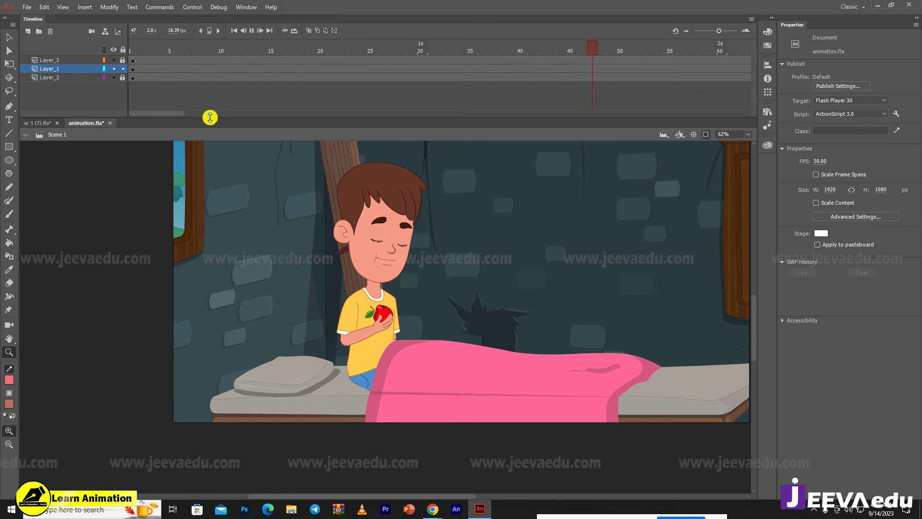
{"action": "key", "text": "Return"}
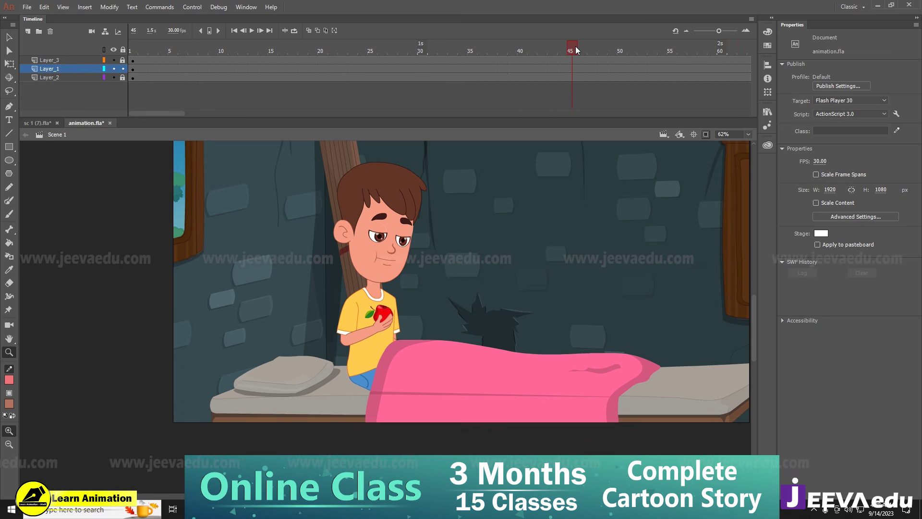
{"action": "key", "text": "Return"}
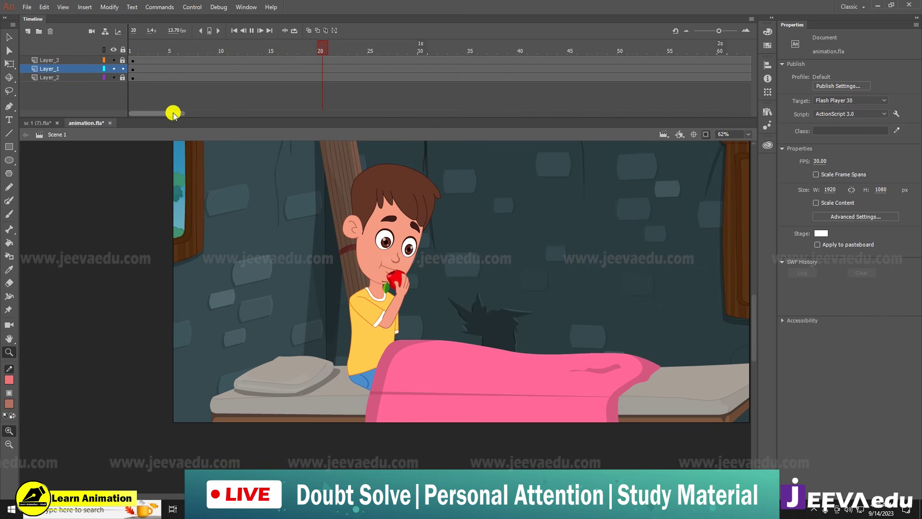
{"action": "key", "text": "Return"}
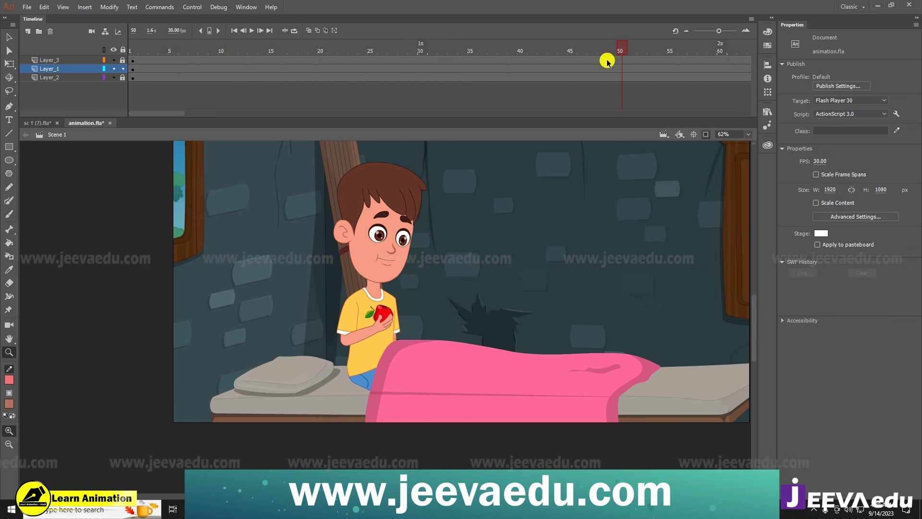
{"action": "left_click_drag", "start_coordinate": [619, 50], "coordinate": [693, 57]}
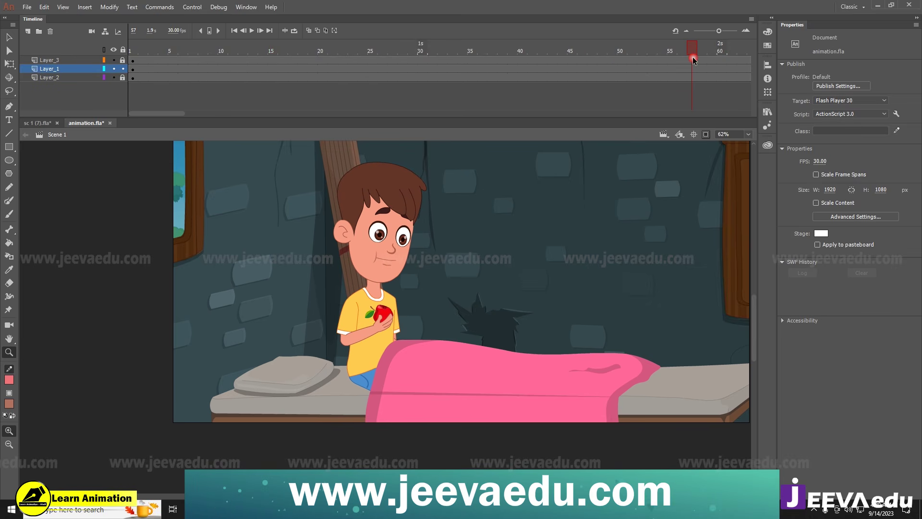
{"action": "key", "text": "Return"}
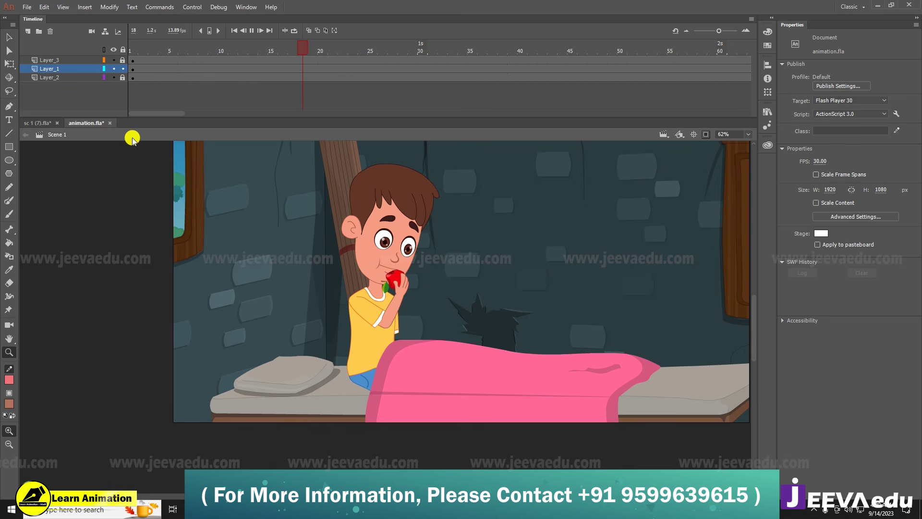
{"action": "key", "text": "Return"}
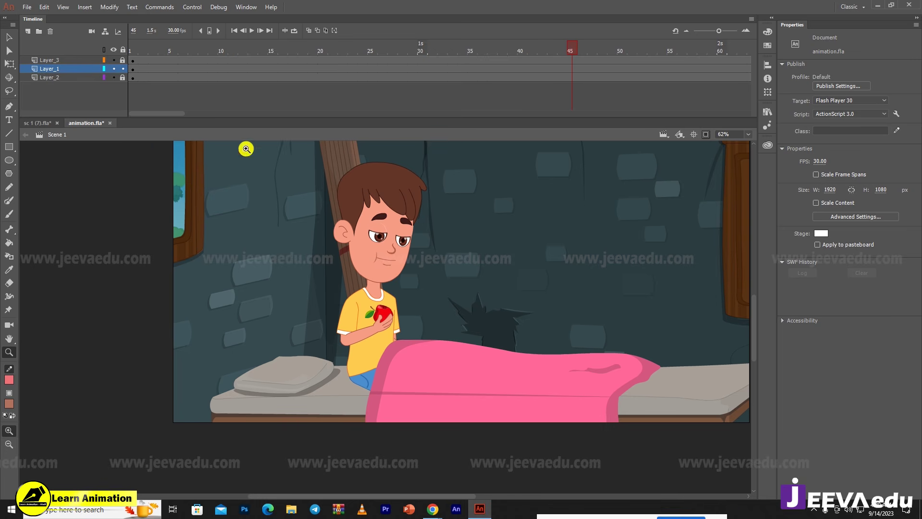
{"action": "left_click", "coordinate": [451, 231], "text": "alt"}
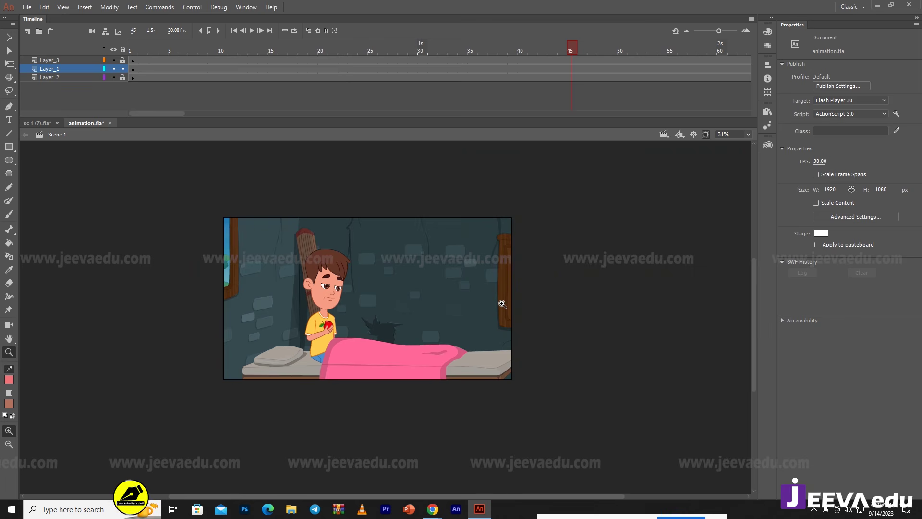
{"action": "key", "text": "v"}
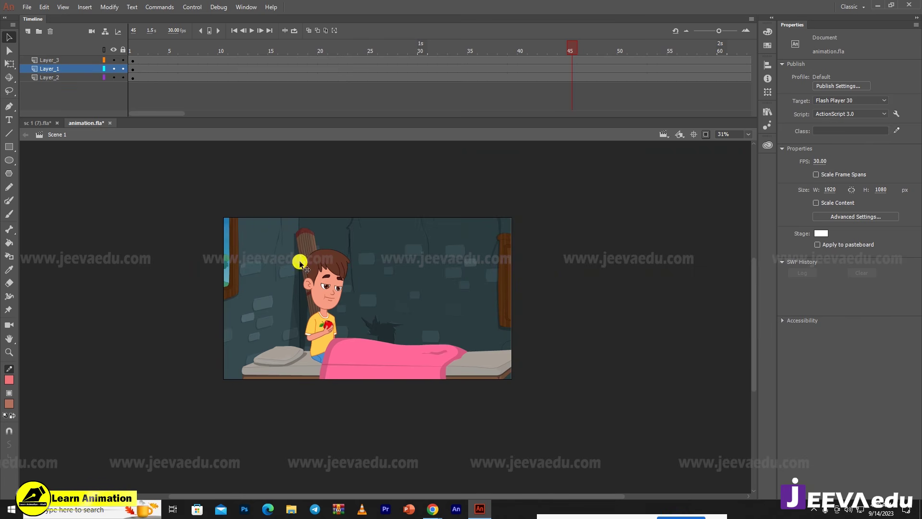
{"action": "left_click", "coordinate": [325, 291]}
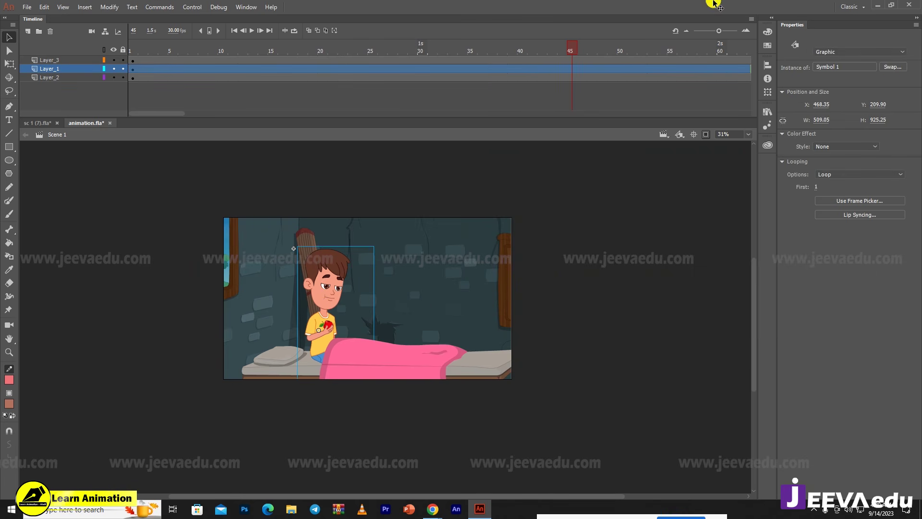
- Switch to the document sc 1 (7).fla and view its Symbol 1 stage around frame 794 at 50% zoom
{"action": "left_click", "coordinate": [39, 123]}
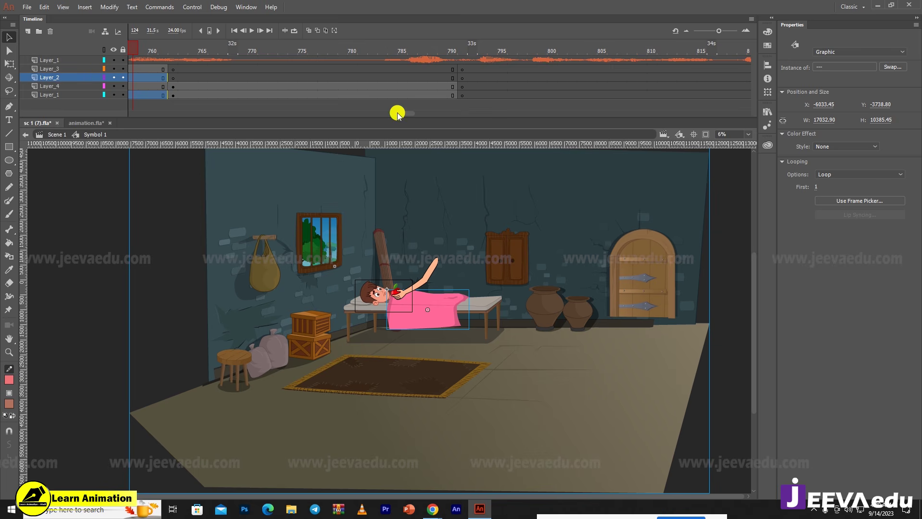
{"action": "left_click", "coordinate": [212, 62]}
{"action": "left_click_drag", "start_coordinate": [368, 50], "coordinate": [492, 49]}
{"action": "left_click", "coordinate": [706, 134]}
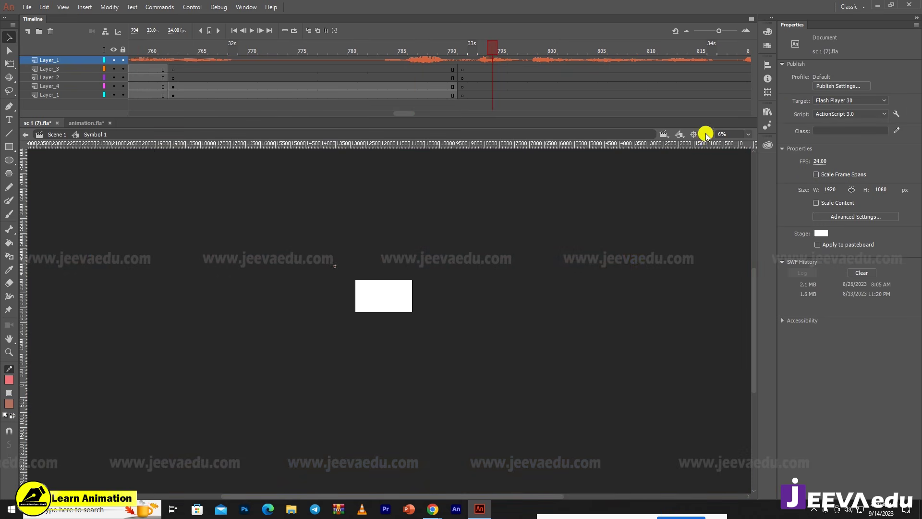
{"action": "key", "text": "z"}
{"action": "left_click", "coordinate": [425, 311]}
{"action": "left_click", "coordinate": [373, 316]}
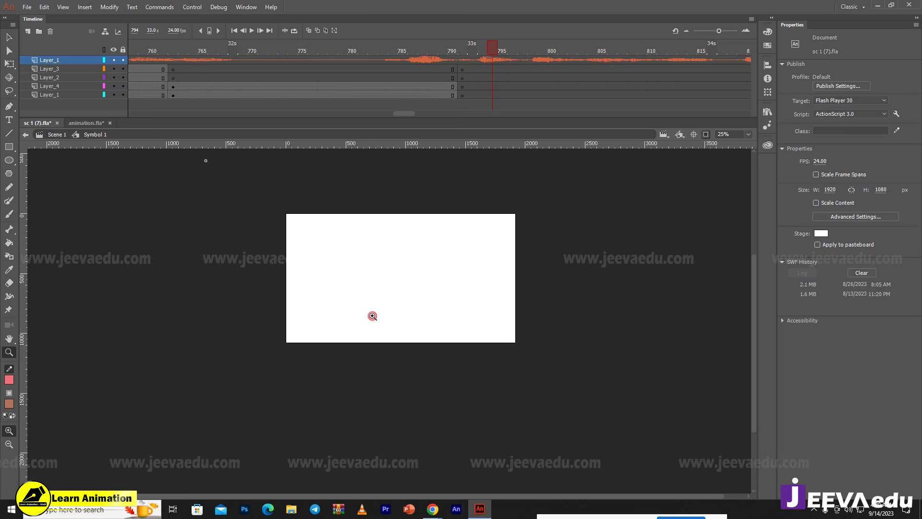
{"action": "left_click", "coordinate": [418, 287]}
- Browse Symbol 1's timeline between about frames 620 and 790, examining the shots of the boy lying in bed
{"action": "left_click", "coordinate": [451, 86]}
{"action": "left_click_drag", "start_coordinate": [451, 50], "coordinate": [183, 75]}
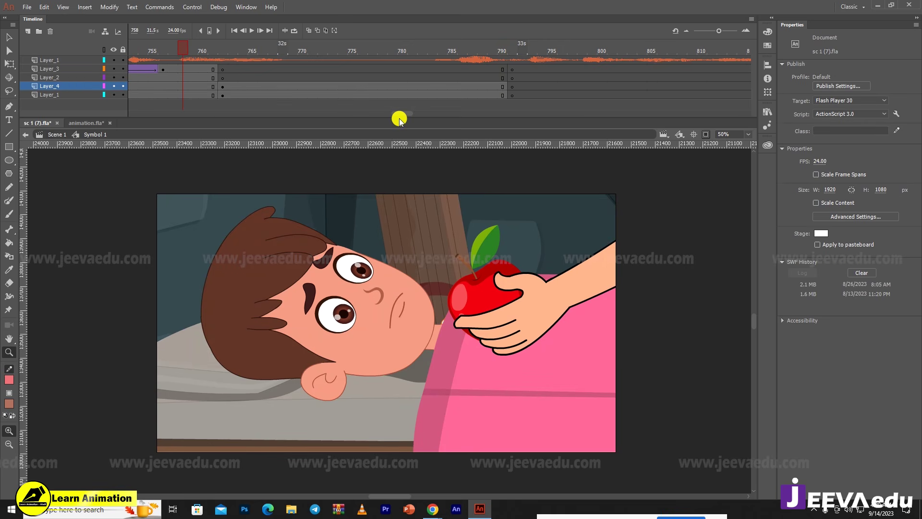
{"action": "mouse_move", "coordinate": [399, 119]}
{"action": "left_mouse_down"}
{"action": "mouse_move", "coordinate": [366, 112]}
{"action": "mouse_move", "coordinate": [382, 114]}
{"action": "left_mouse_up"}
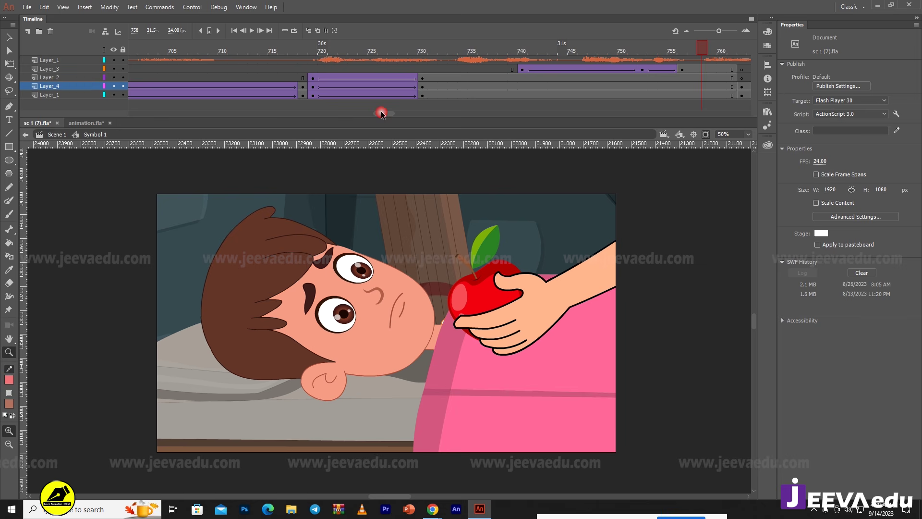
{"action": "left_click", "coordinate": [314, 59]}
{"action": "left_click_drag", "start_coordinate": [310, 48], "coordinate": [301, 55]}
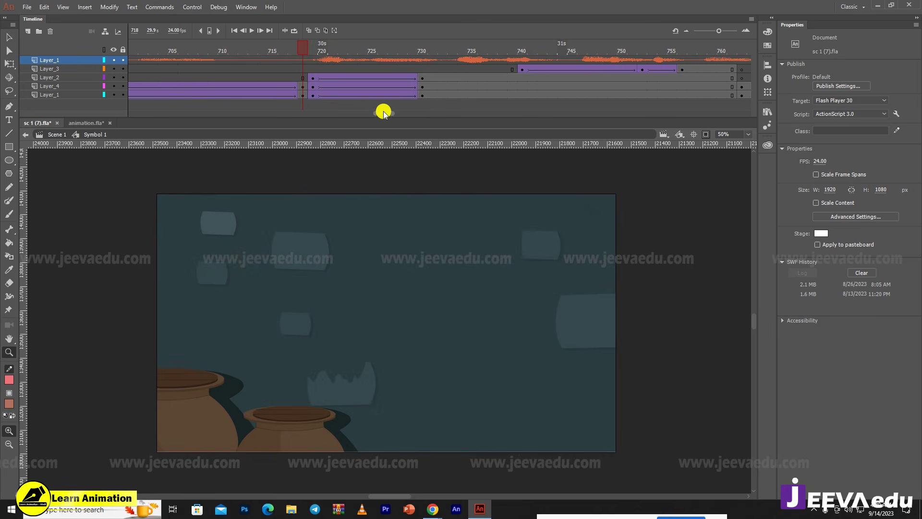
{"action": "left_click_drag", "start_coordinate": [383, 114], "coordinate": [346, 114]}
{"action": "left_click", "coordinate": [405, 68]}
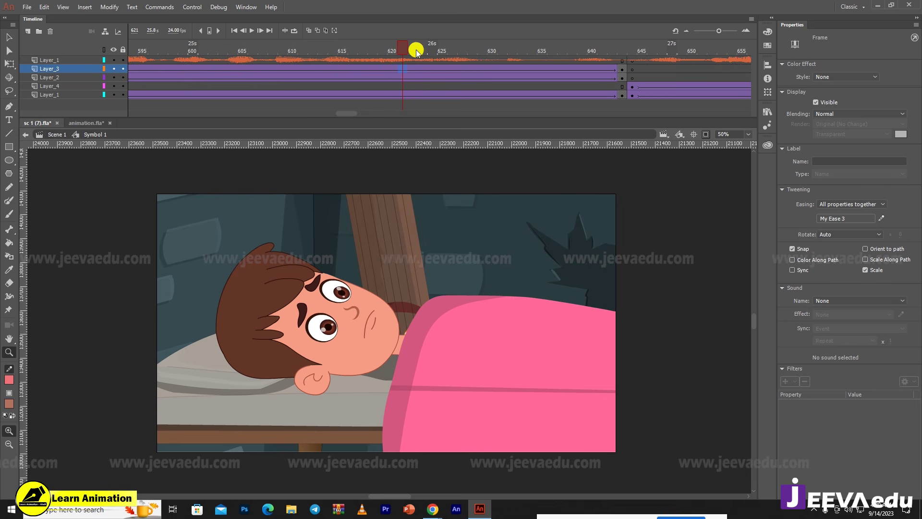
{"action": "left_click_drag", "start_coordinate": [416, 53], "coordinate": [503, 87]}
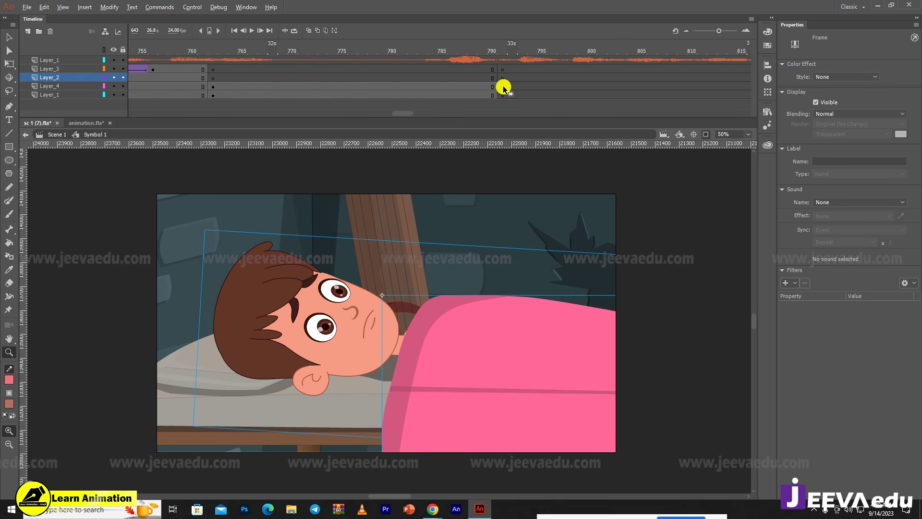
- Examine frame 791 and the opening stretch up to about frame 39 on Symbol 1's timeline
{"action": "left_click", "coordinate": [503, 87]}
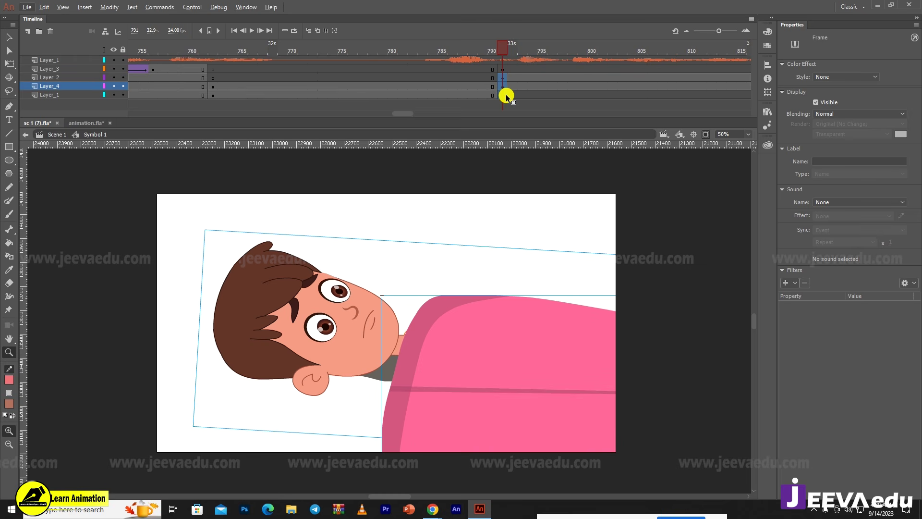
{"action": "left_click", "coordinate": [503, 94]}
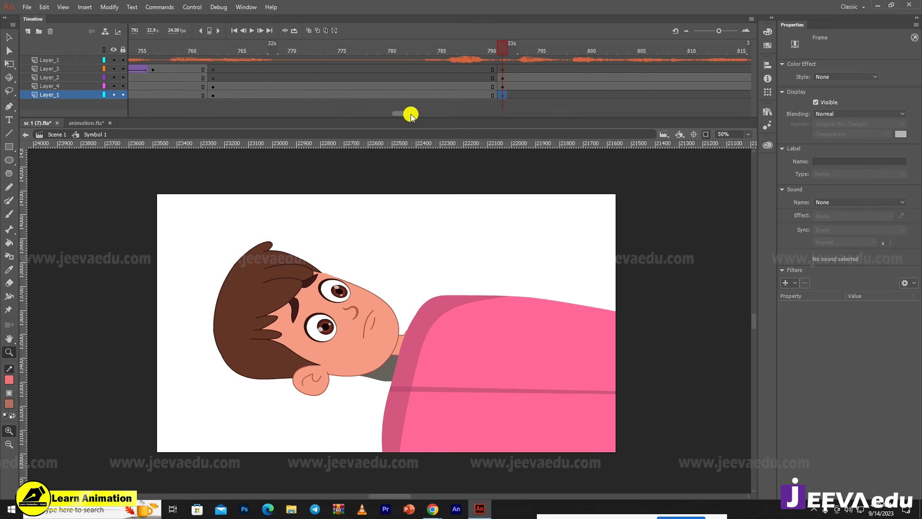
{"action": "key", "text": "ctrl+z"}
{"action": "key", "text": "ctrl+z"}
{"action": "key", "text": "ctrl+z"}
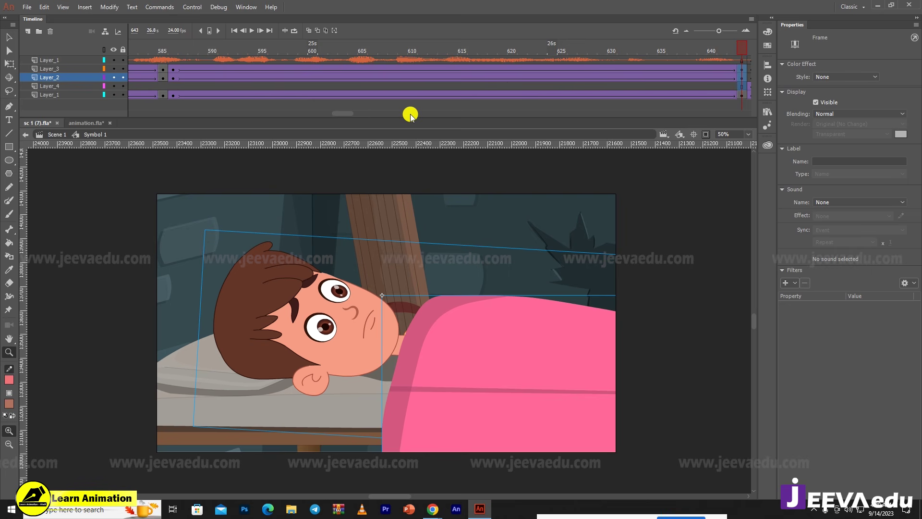
{"action": "left_click_drag", "start_coordinate": [355, 114], "coordinate": [99, 112]}
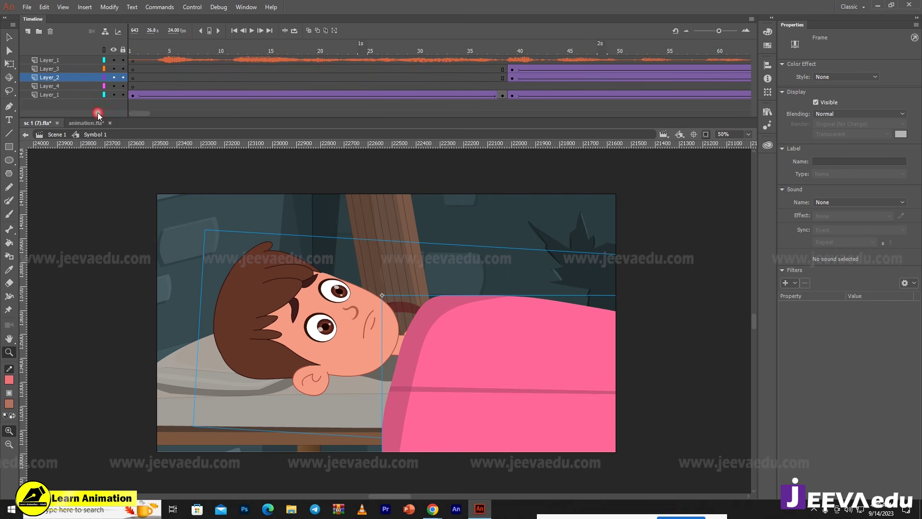
{"action": "left_click", "coordinate": [138, 69]}
{"action": "left_click_drag", "start_coordinate": [157, 42], "coordinate": [384, 88]}
{"action": "left_click", "coordinate": [512, 67]}
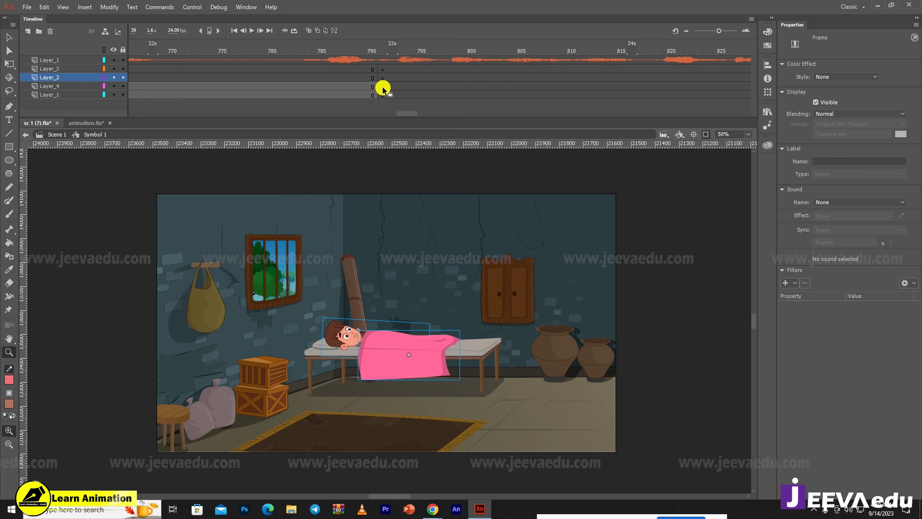
{"action": "left_click_drag", "start_coordinate": [384, 89], "coordinate": [383, 86]}
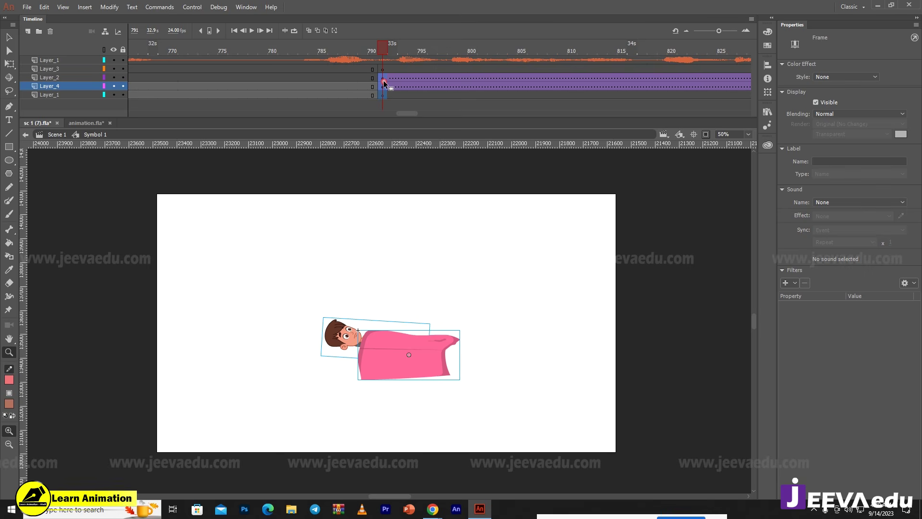
{"action": "left_click", "coordinate": [381, 54]}
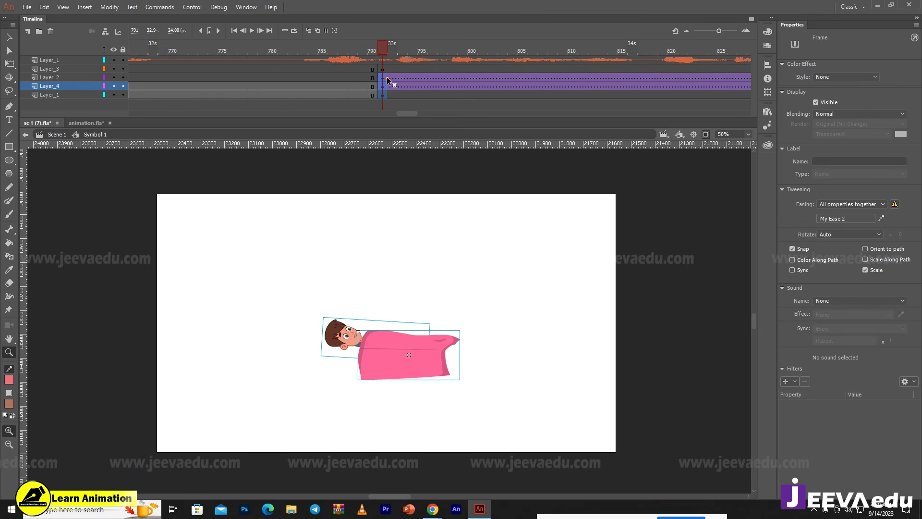
{"action": "left_click", "coordinate": [395, 47]}
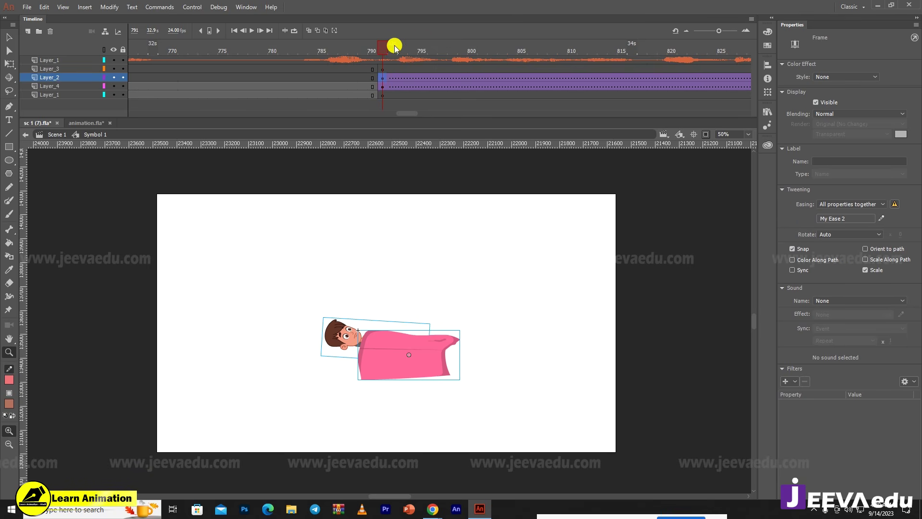
{"action": "left_click", "coordinate": [387, 47]}
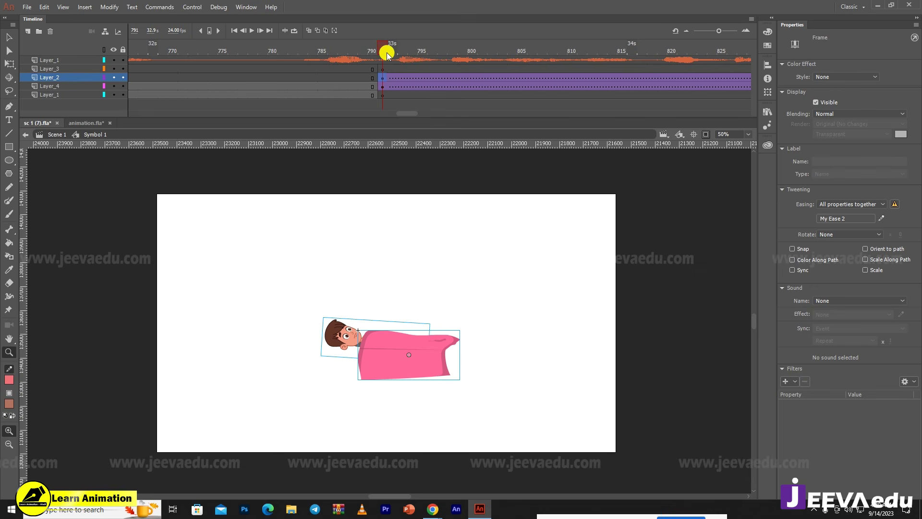
{"action": "left_click", "coordinate": [386, 75]}
{"action": "left_click_drag", "start_coordinate": [388, 51], "coordinate": [386, 90]}
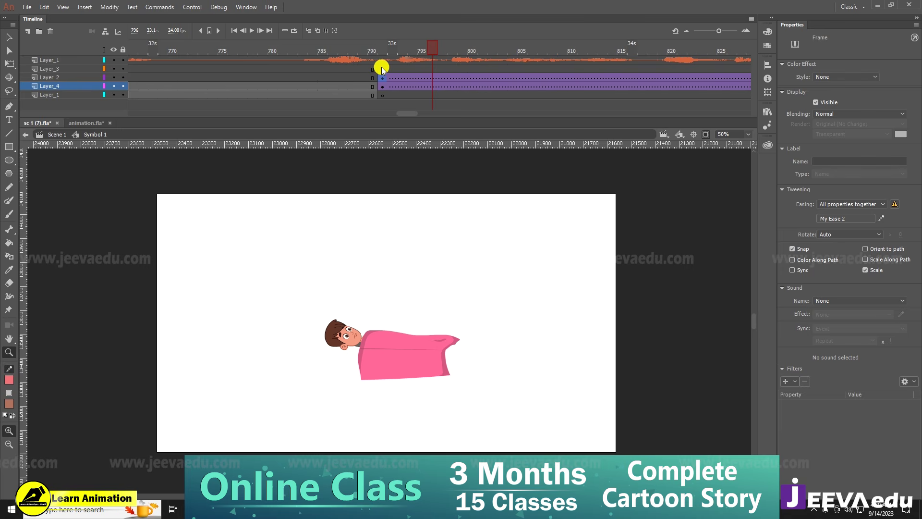
{"action": "left_click", "coordinate": [384, 87]}
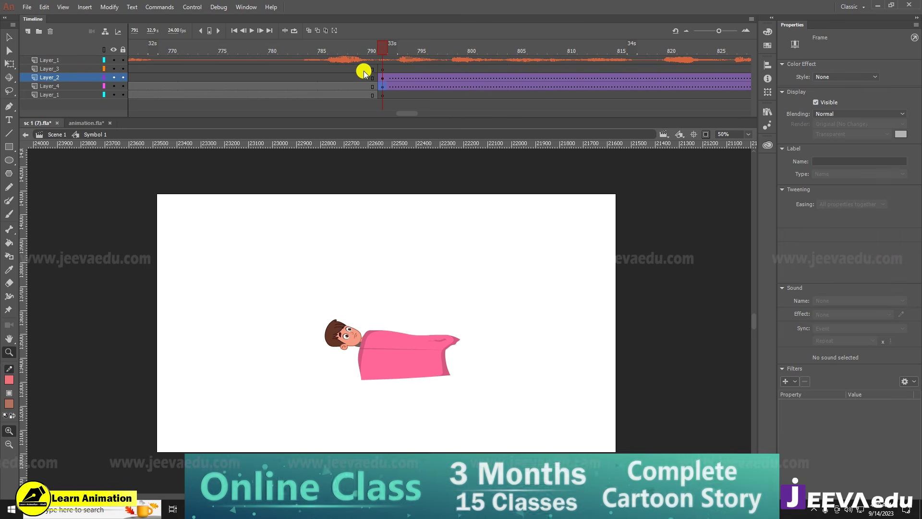
{"action": "left_click", "coordinate": [375, 76]}
{"action": "left_click", "coordinate": [376, 76]}
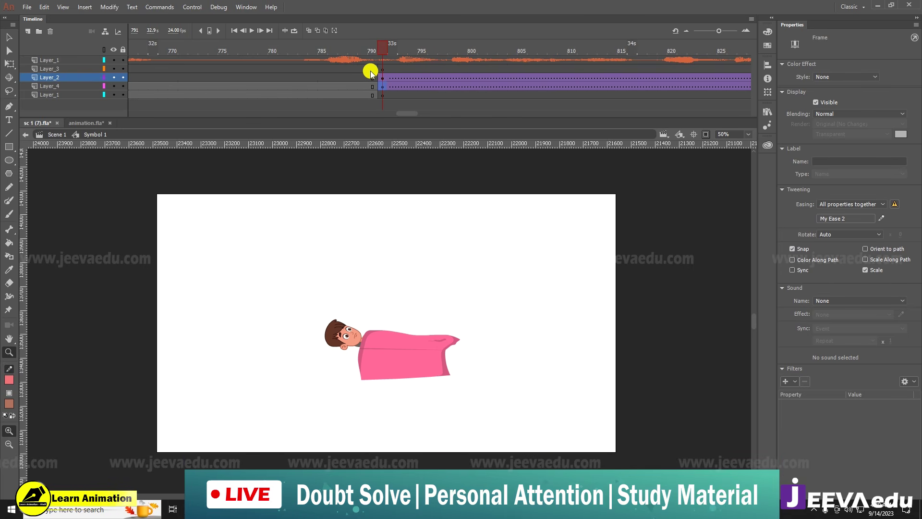
{"action": "left_click", "coordinate": [382, 70], "text": "ctrl"}
{"action": "left_click", "coordinate": [385, 89], "text": "ctrl"}
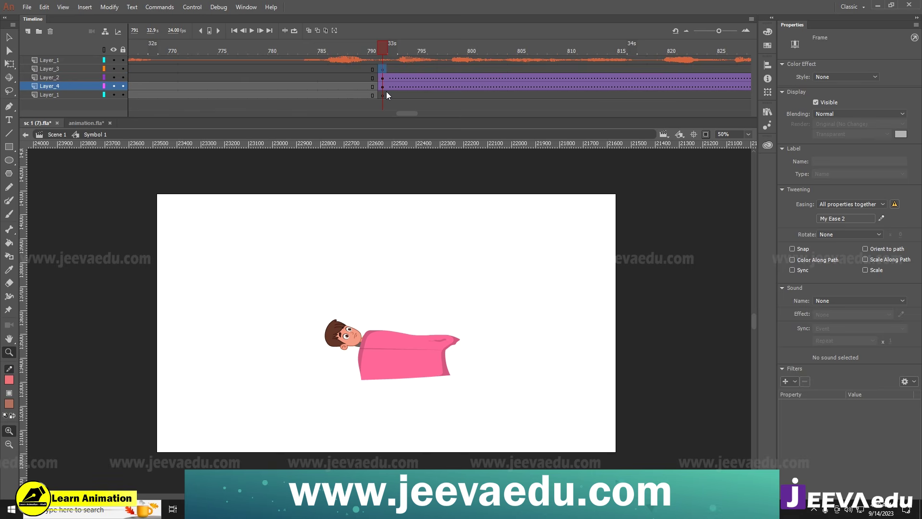
{"action": "left_click_drag", "start_coordinate": [386, 92], "coordinate": [390, 90]}
{"action": "key", "text": "comma"}
{"action": "key", "text": "comma"}
{"action": "key", "text": "period"}
{"action": "key", "text": "period"}
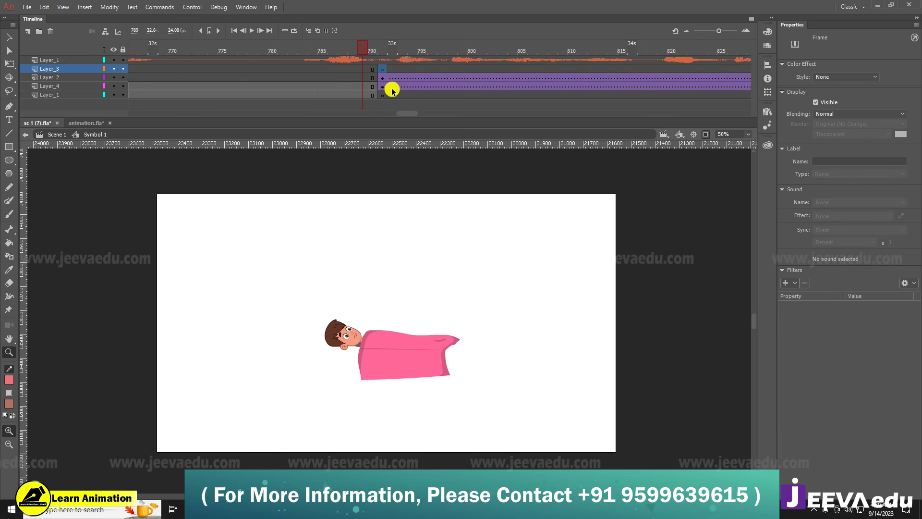
{"action": "left_click", "coordinate": [354, 70]}
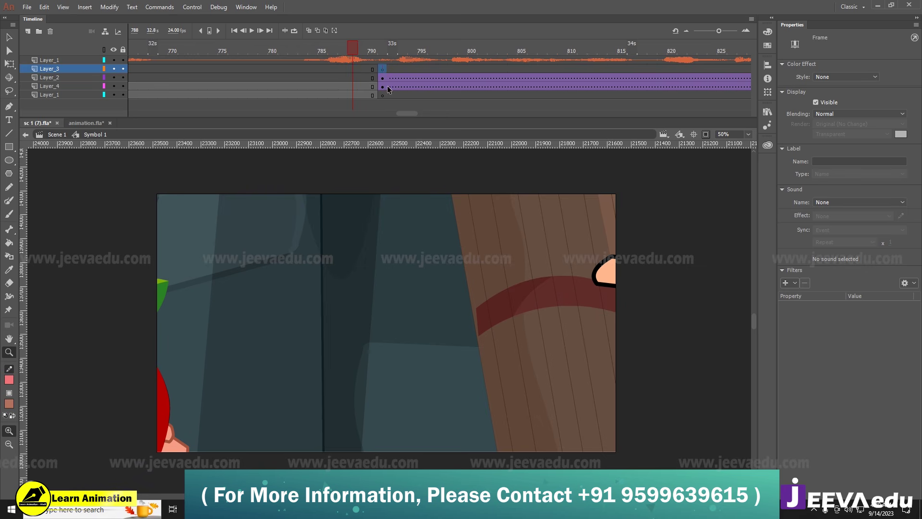
- Clear the keyframes at frame 791 on Layer_3, Layer_2, Layer_4 and the lower Layer_1, and insert blank keyframes at frame 790 on them
{"action": "left_click_drag", "start_coordinate": [389, 89], "coordinate": [398, 104]}
{"action": "right_click", "coordinate": [388, 83]}
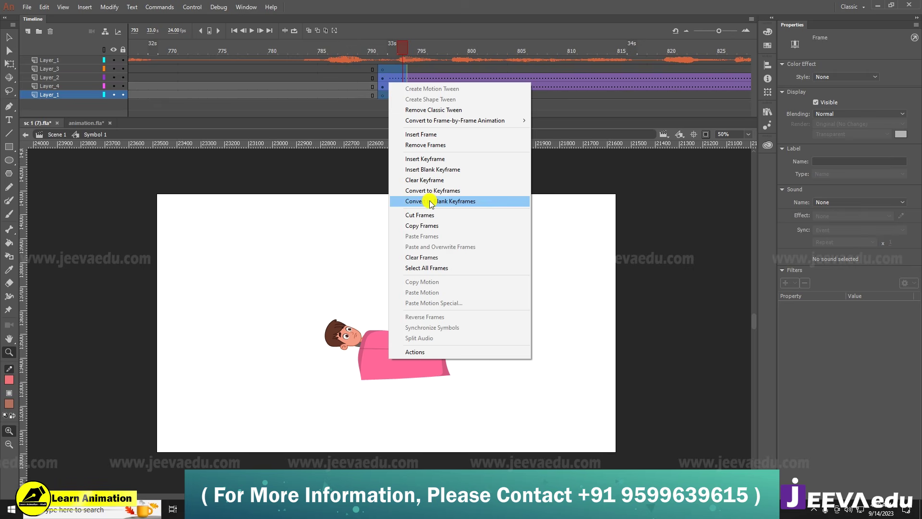
{"action": "left_click", "coordinate": [418, 181]}
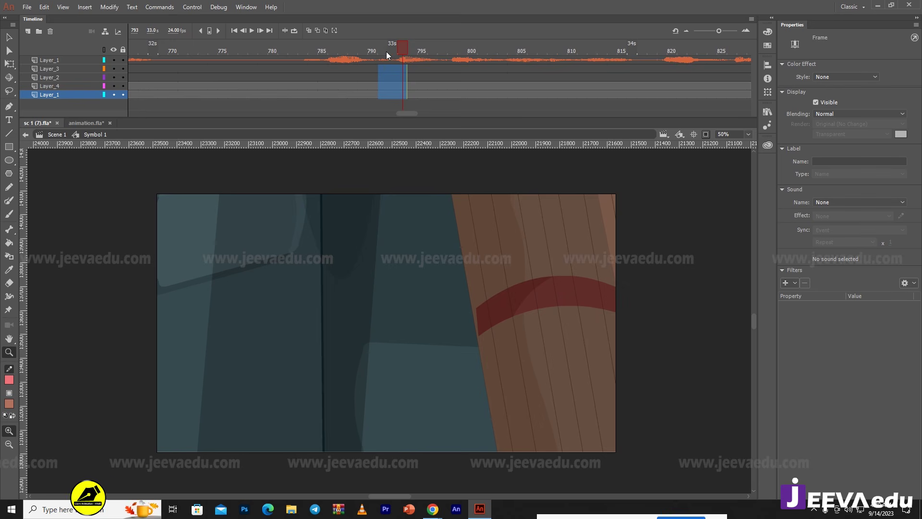
{"action": "left_click", "coordinate": [386, 52]}
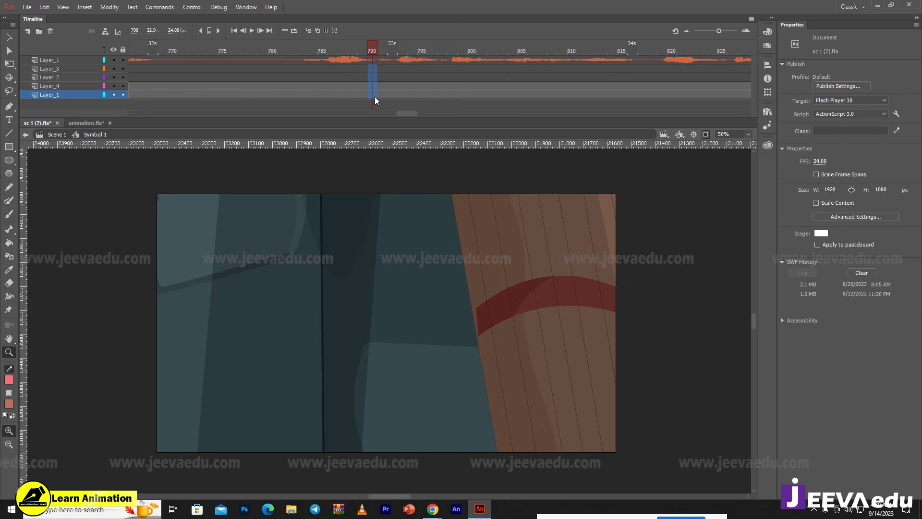
{"action": "key", "text": "F7"}
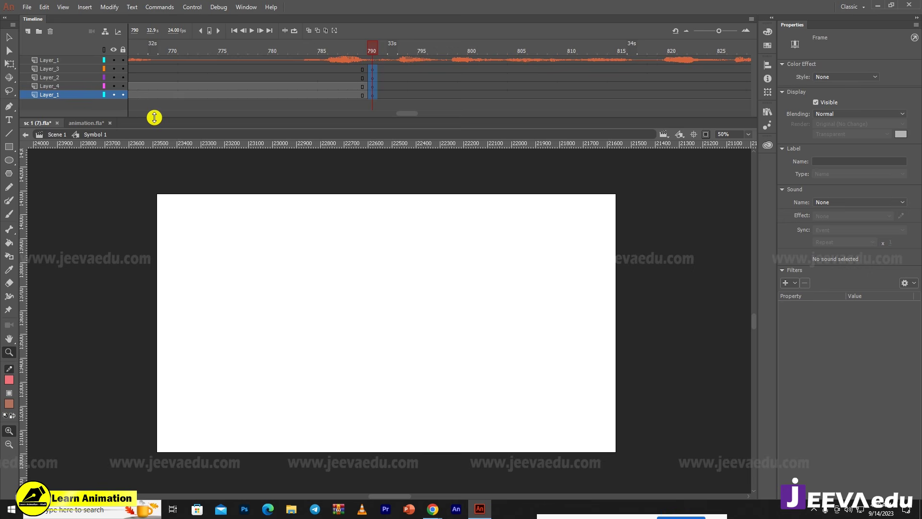
- Switch to animation.fla and copy the pink blanket, the seated boy and the room background from Scene 1
{"action": "left_click", "coordinate": [85, 123]}
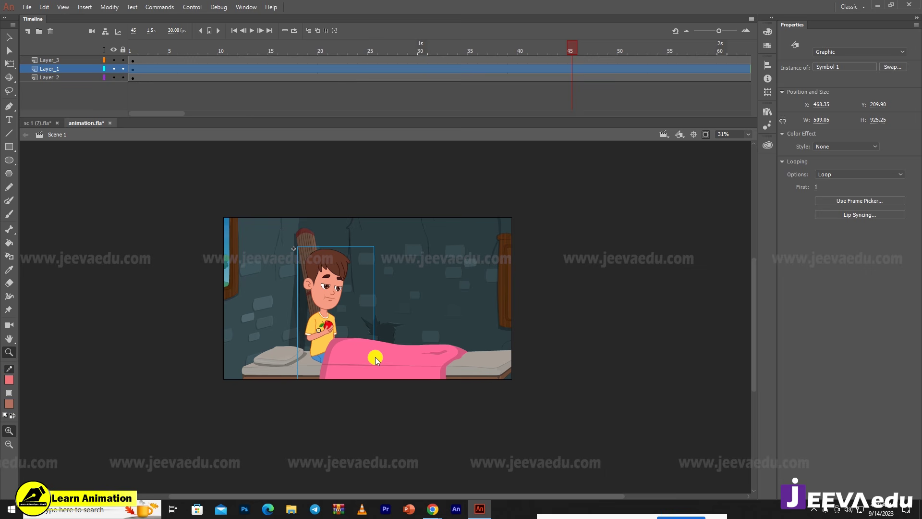
{"action": "left_click", "coordinate": [411, 352]}
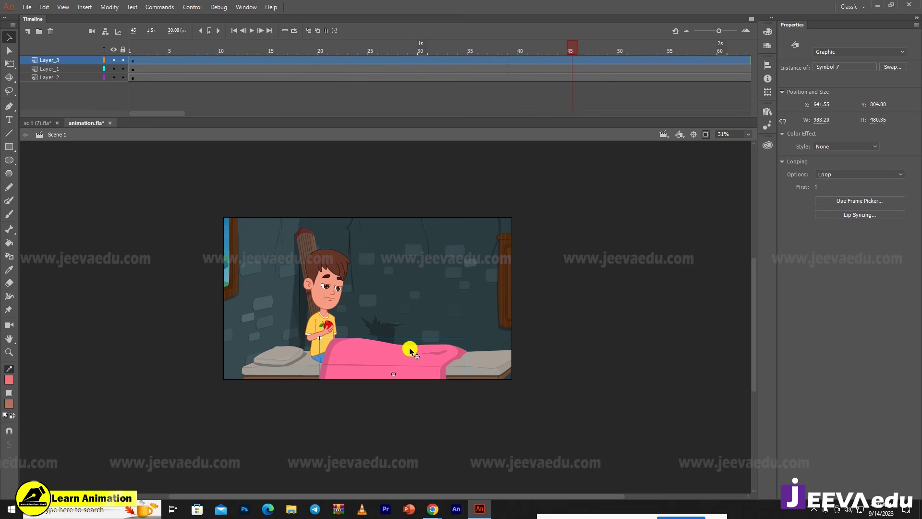
{"action": "left_click", "coordinate": [331, 288], "text": "shift"}
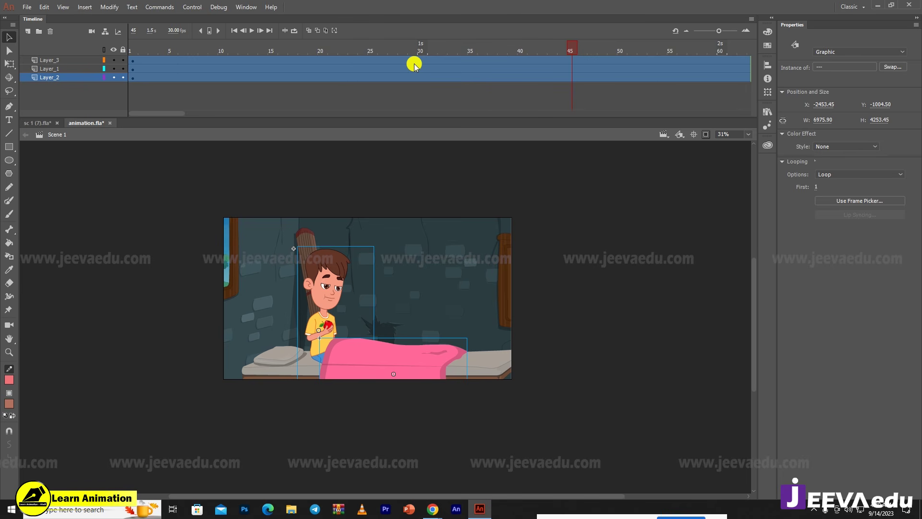
- Paste the copied artwork into sc 1 (7).fla at frame 790 of the lower Layer_1 without replacing existing items, and shift it down to frame the boy
{"action": "key", "text": "ctrl+Tab"}
{"action": "left_click_drag", "start_coordinate": [418, 114], "coordinate": [406, 116]}
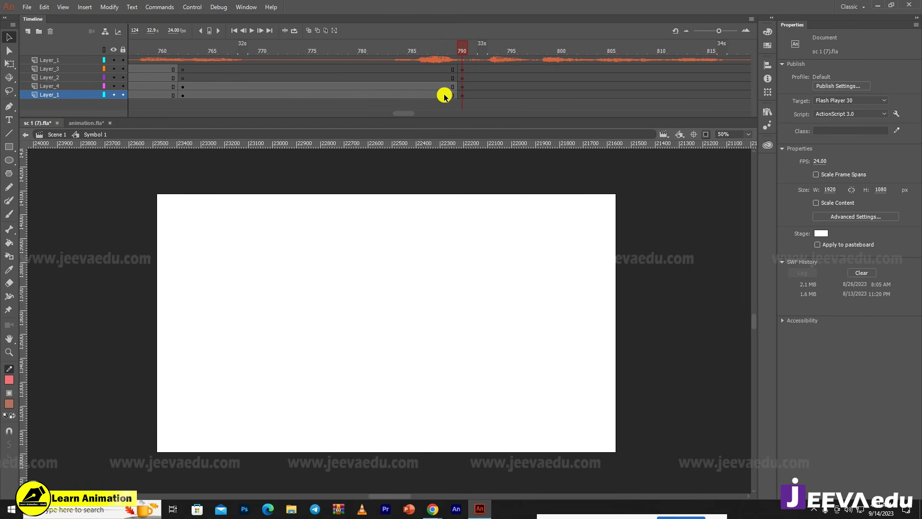
{"action": "left_click", "coordinate": [463, 95]}
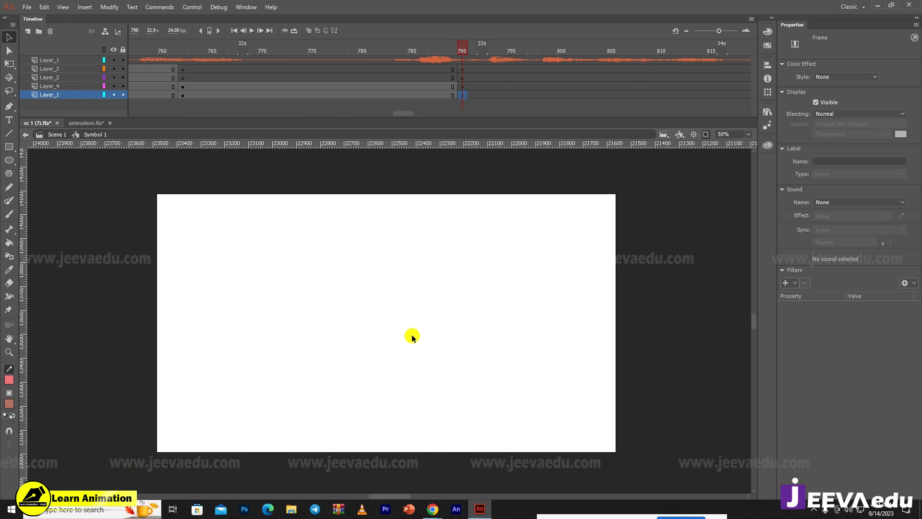
{"action": "key", "text": "ctrl+v"}
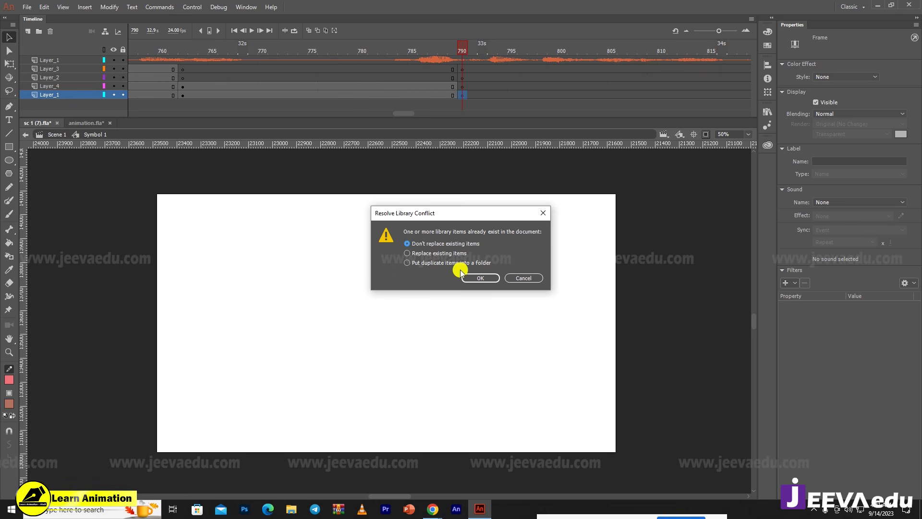
{"action": "left_click", "coordinate": [480, 279]}
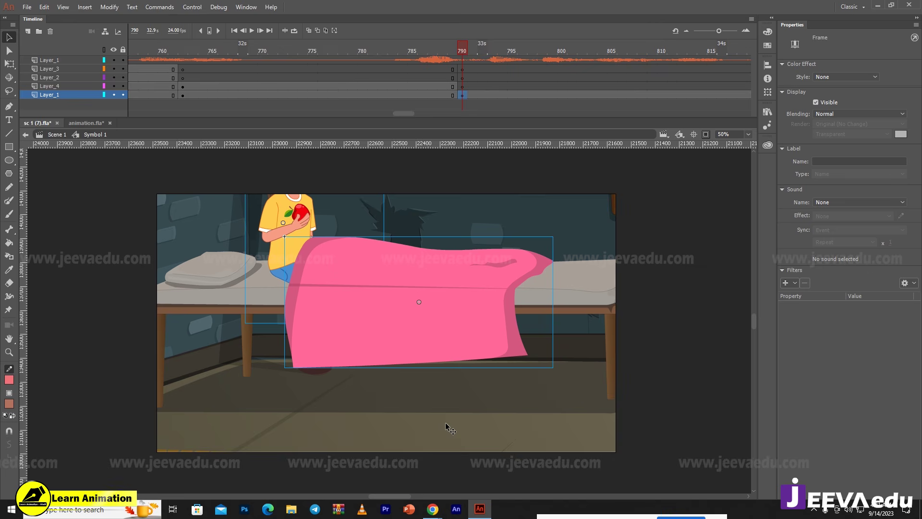
{"action": "left_click_drag", "start_coordinate": [445, 427], "coordinate": [456, 472]}
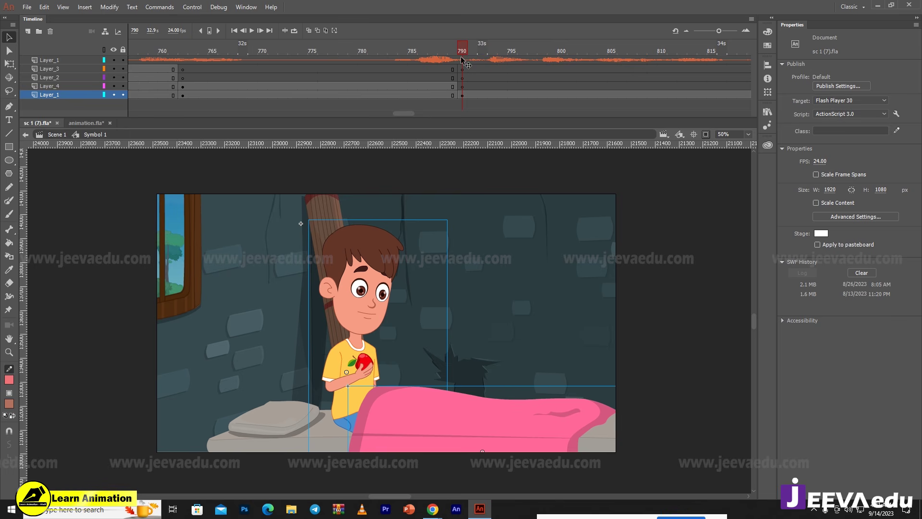
- Move the pink blanket from the lower Layer_1 to Layer_3 at frame 790 in the same place, locking Layer_4 and the lower Layer_1
{"action": "left_click", "coordinate": [442, 134]}
{"action": "left_click", "coordinate": [470, 78]}
{"action": "left_click", "coordinate": [462, 96]}
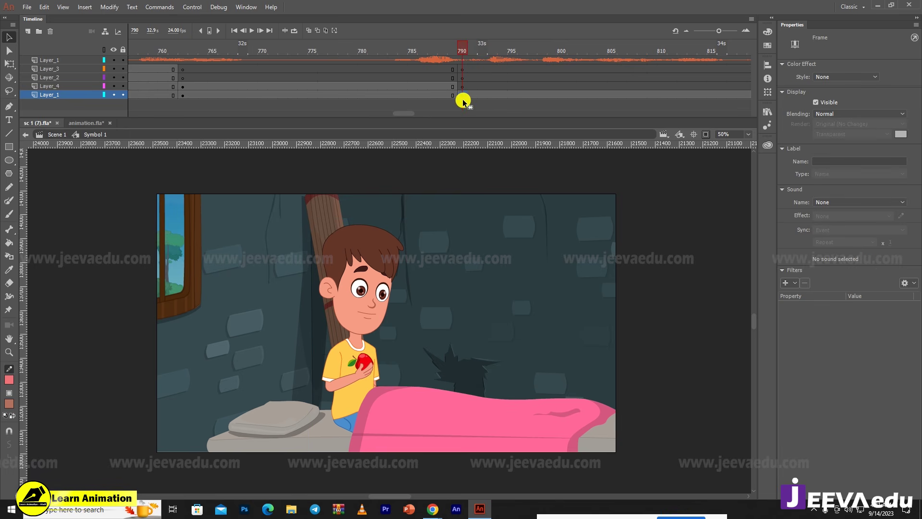
{"action": "left_click", "coordinate": [402, 273]}
{"action": "left_click", "coordinate": [414, 405]}
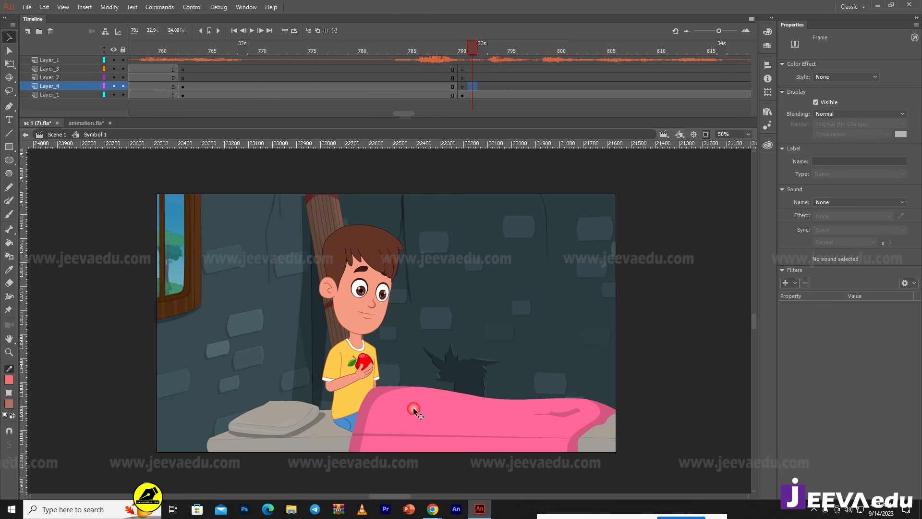
{"action": "left_click", "coordinate": [415, 405]}
{"action": "left_click", "coordinate": [462, 69]}
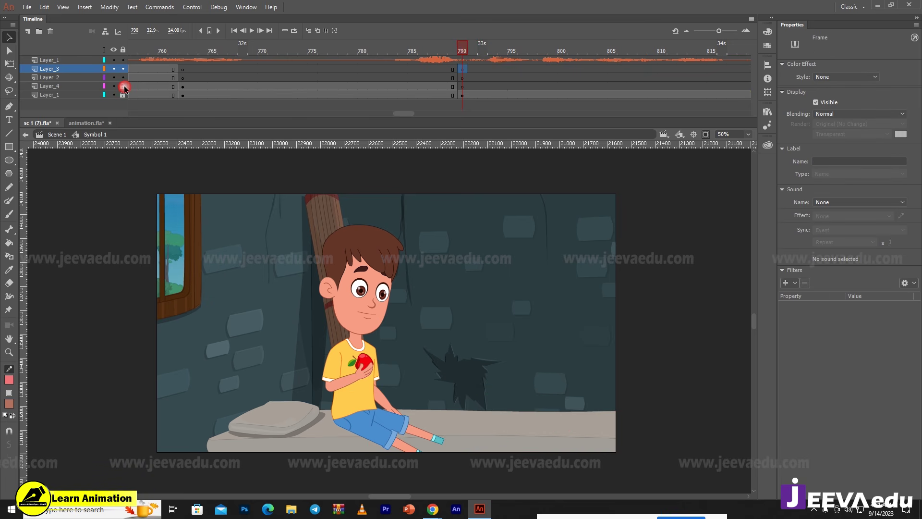
{"action": "right_click", "coordinate": [111, 188]}
{"action": "left_click", "coordinate": [144, 223]}
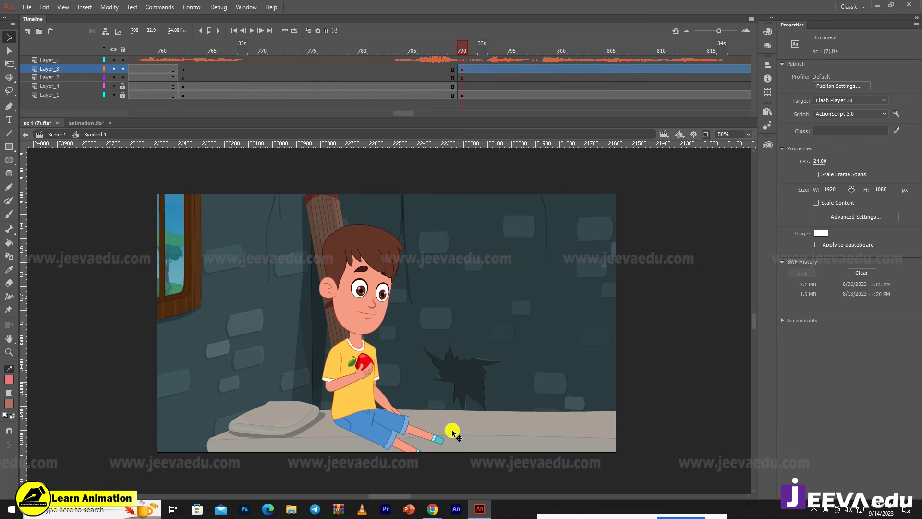
- Move the seated boy from the lower Layer_1 to Layer_4 at frame 790 in the same place, leaving the lower Layer_1 locked
{"action": "left_click", "coordinate": [369, 312]}
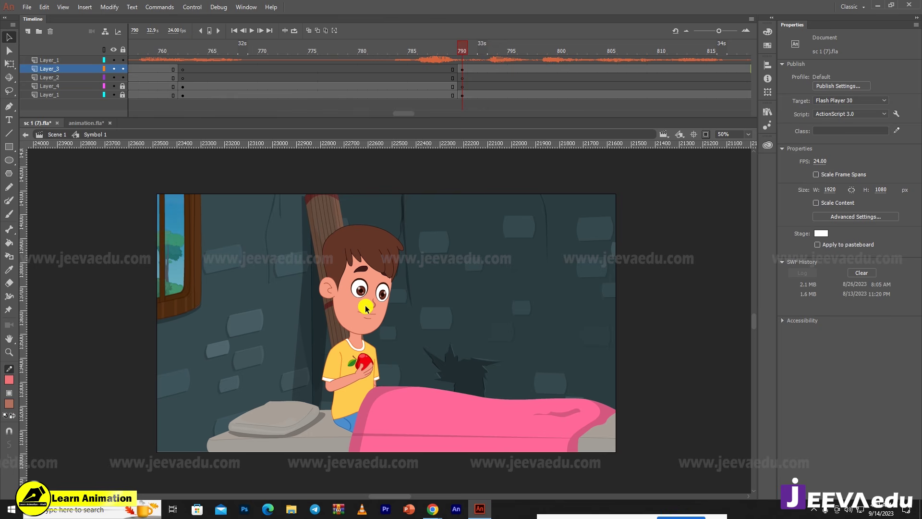
{"action": "left_click", "coordinate": [123, 95]}
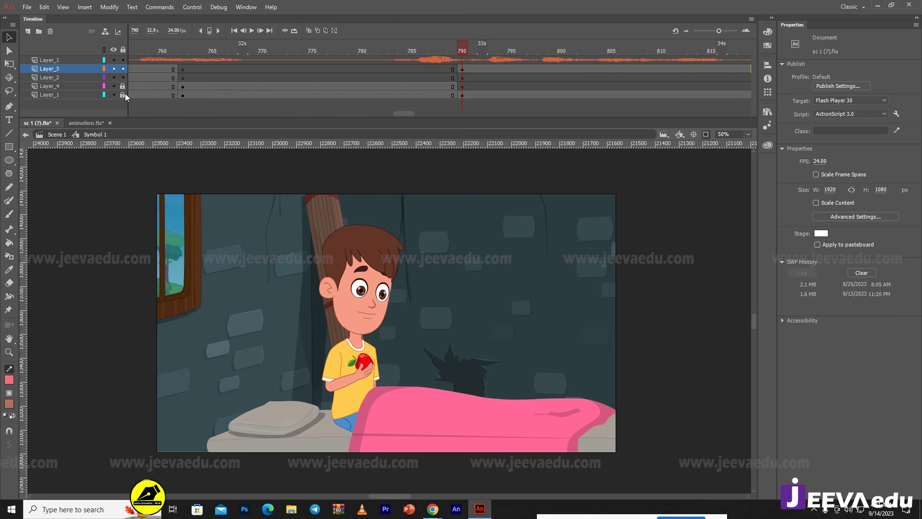
{"action": "left_click", "coordinate": [363, 277]}
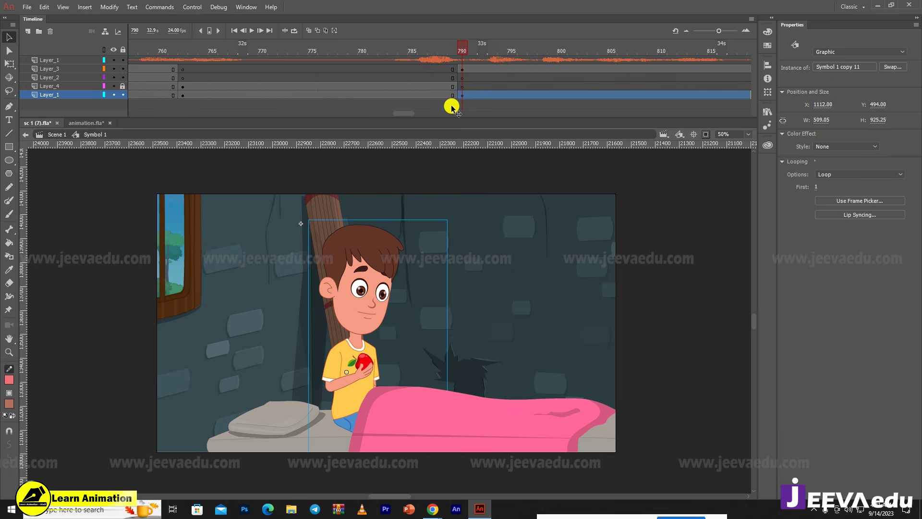
{"action": "key", "text": "ctrl+x"}
{"action": "left_click", "coordinate": [465, 86]}
{"action": "left_click", "coordinate": [120, 90]}
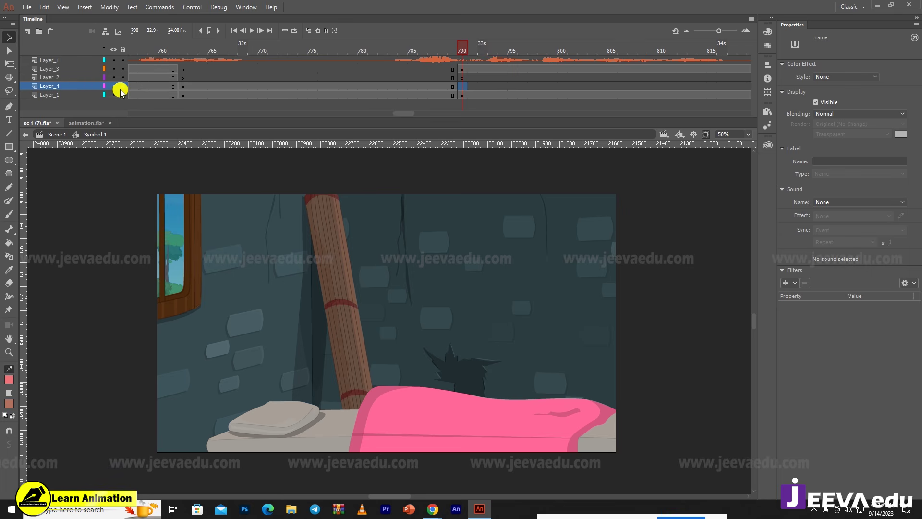
{"action": "left_click", "coordinate": [123, 95]}
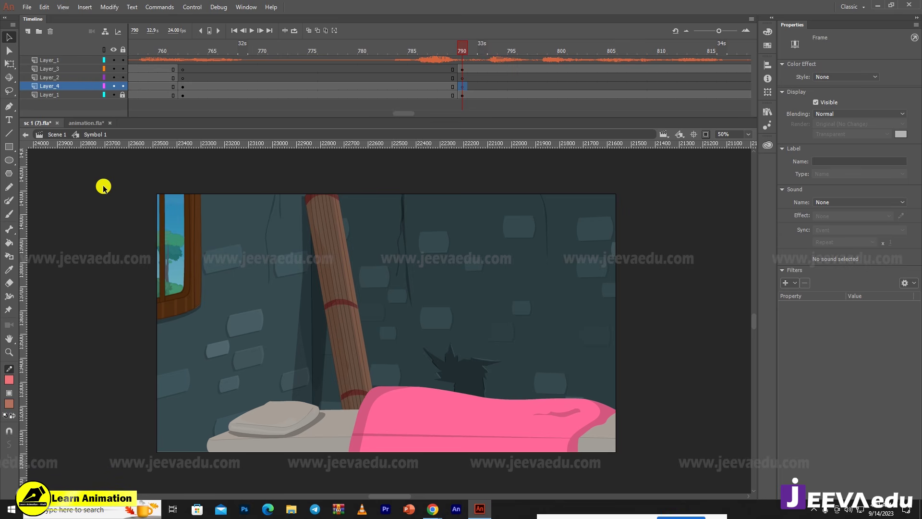
{"action": "right_click", "coordinate": [102, 186]}
{"action": "left_click", "coordinate": [125, 225]}
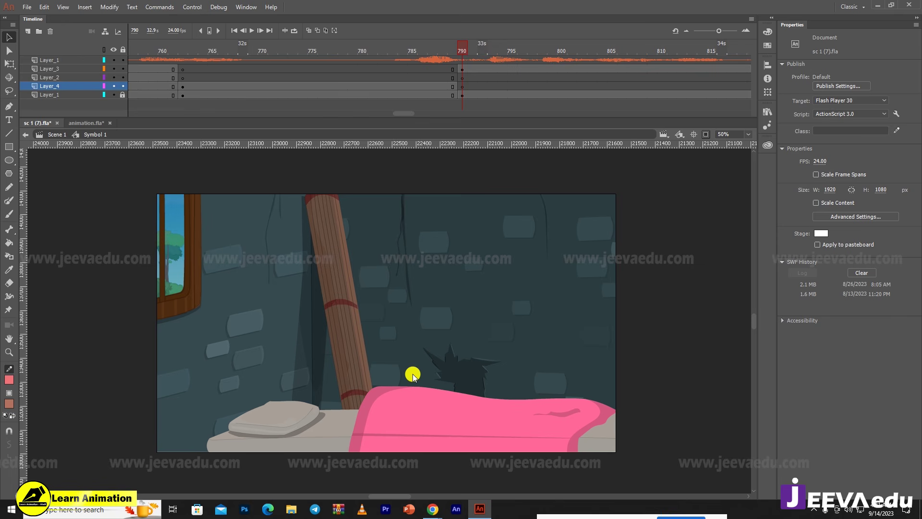
{"action": "key", "text": "ctrl+shift+v"}
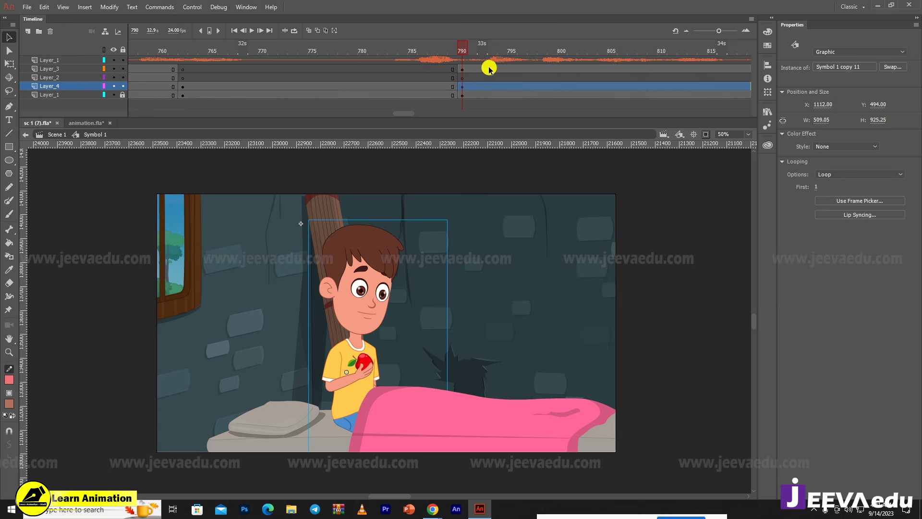
- Move the pink blanket's keyframe at frame 790 from Layer_3 down to Layer_2
{"action": "left_click", "coordinate": [464, 69]}
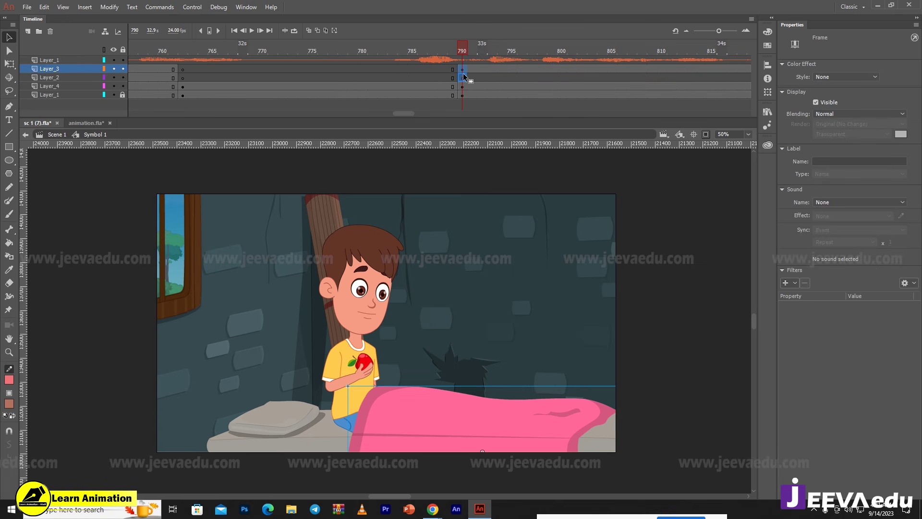
{"action": "left_click", "coordinate": [463, 77]}
{"action": "left_click", "coordinate": [462, 68]}
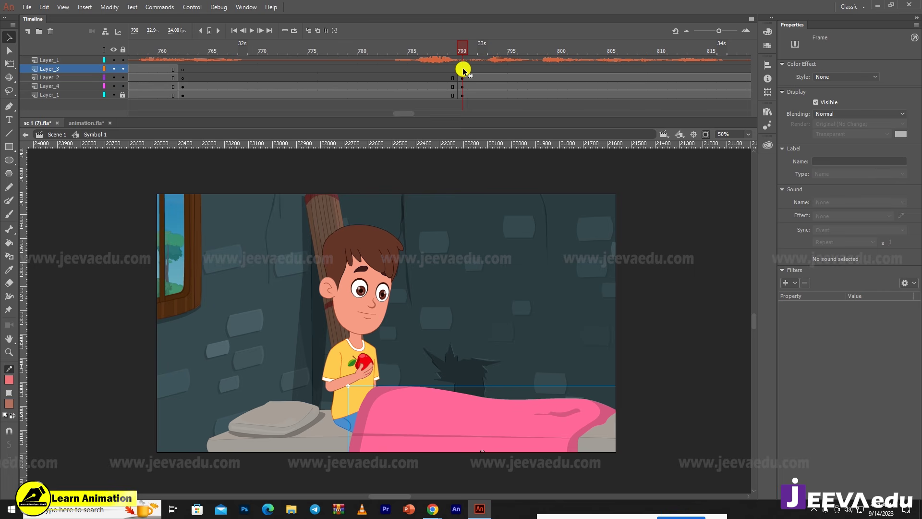
- Play the timeline from frame 772 through the cut to the boy's shot and stop at frame 860
{"action": "left_click_drag", "start_coordinate": [452, 52], "coordinate": [279, 73]}
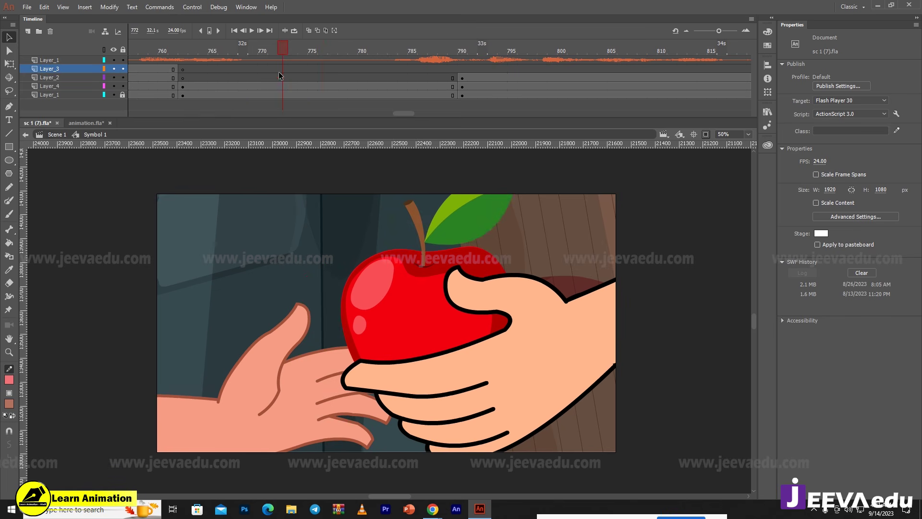
{"action": "key", "text": "Return"}
{"action": "key", "text": "Return"}
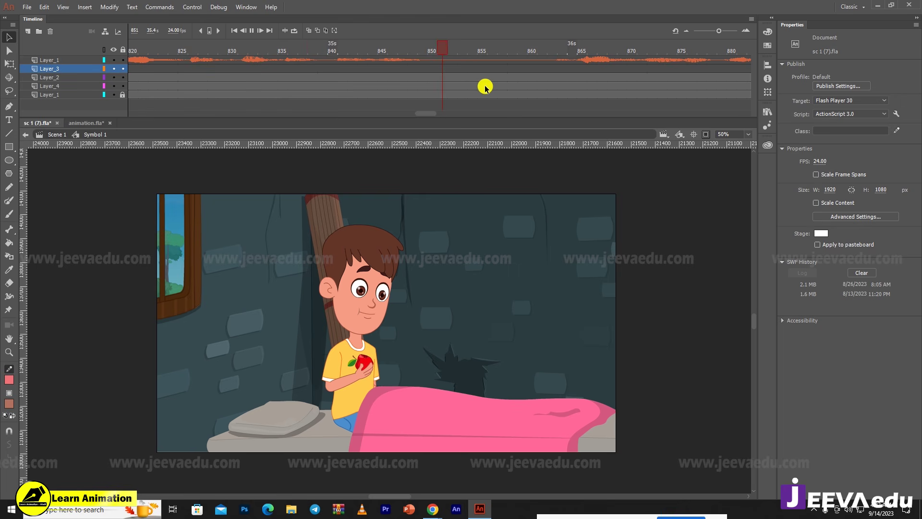
{"action": "key", "text": "Return"}
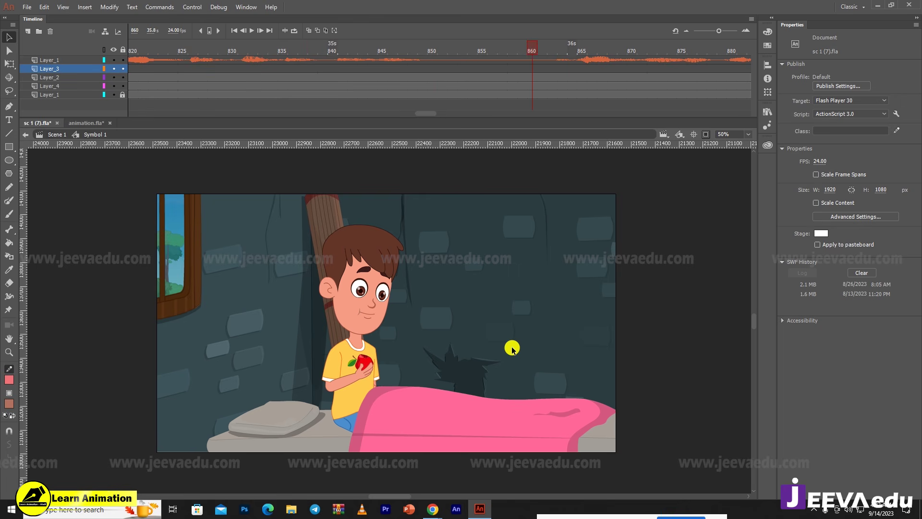
- Insert keyframes at frame 860 on Layer_2, Layer_4 and the lower Layer_1, and create classic tweens leading up to them
{"action": "left_click_drag", "start_coordinate": [536, 77], "coordinate": [493, 93]}
{"action": "key", "text": "F6"}
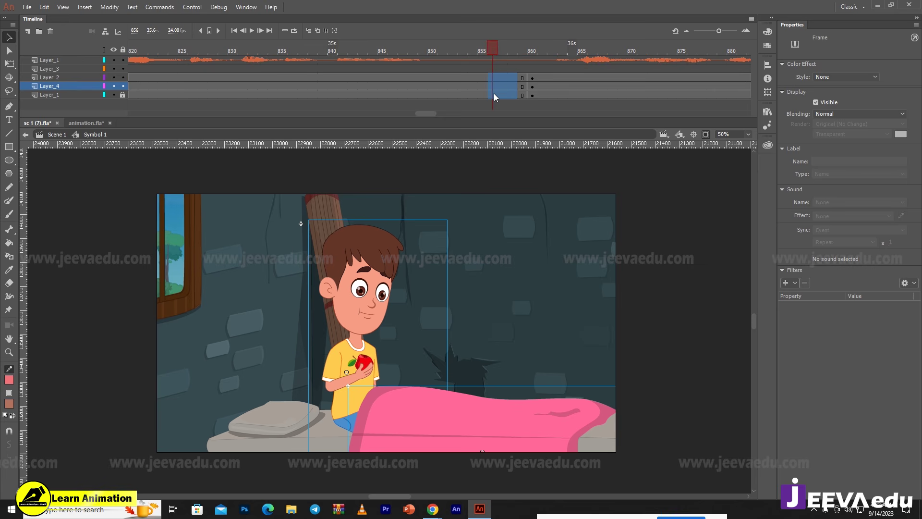
{"action": "right_click", "coordinate": [501, 88]}
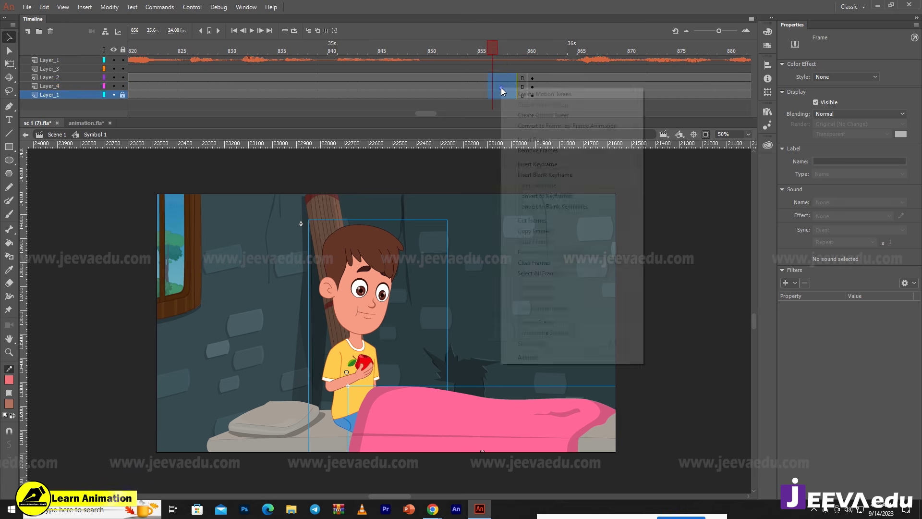
{"action": "left_click", "coordinate": [527, 115]}
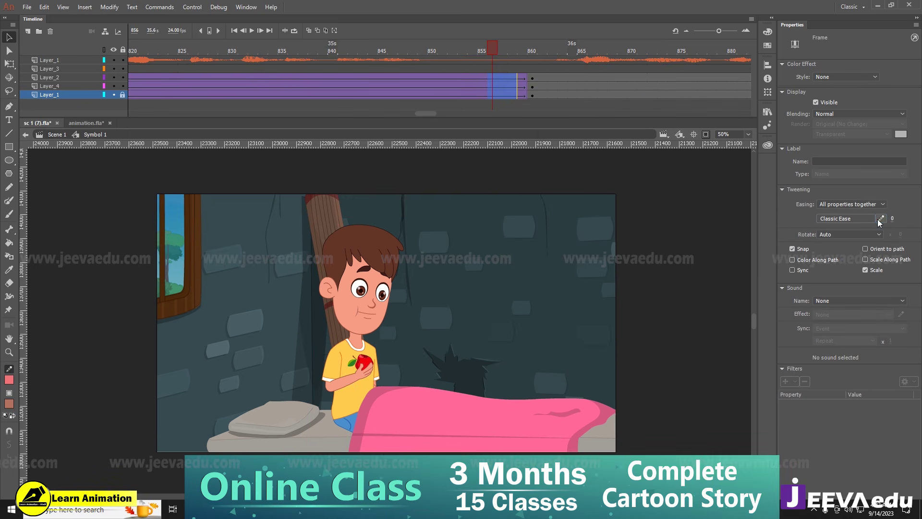
- Give the tweens an S-shaped custom ease that starts and ends smoothly, and save and apply it as My Ease 7
{"action": "left_click", "coordinate": [881, 219]}
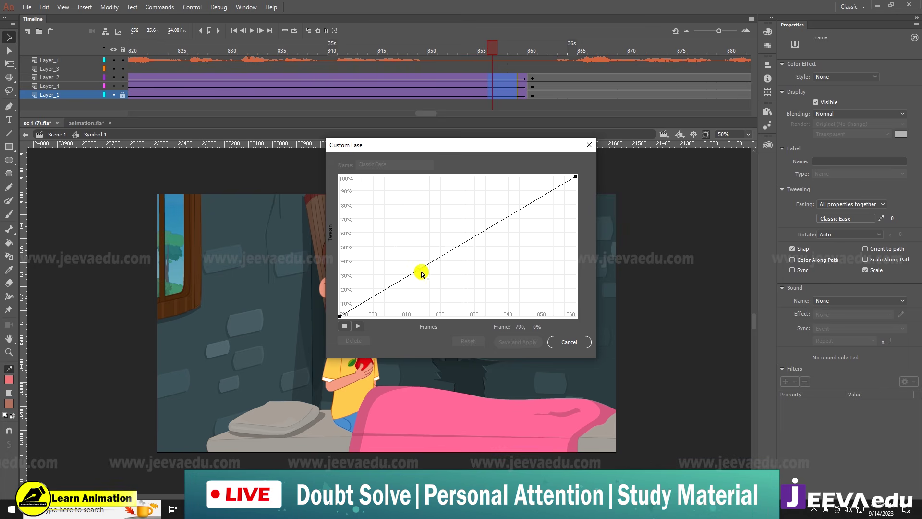
{"action": "left_click_drag", "start_coordinate": [422, 274], "coordinate": [425, 293]}
{"action": "left_click", "coordinate": [576, 176]}
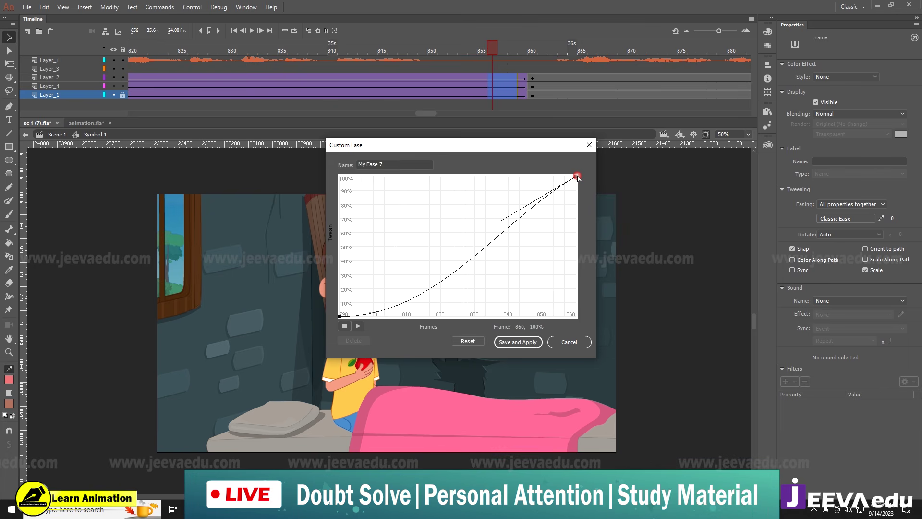
{"action": "left_click", "coordinate": [500, 205]}
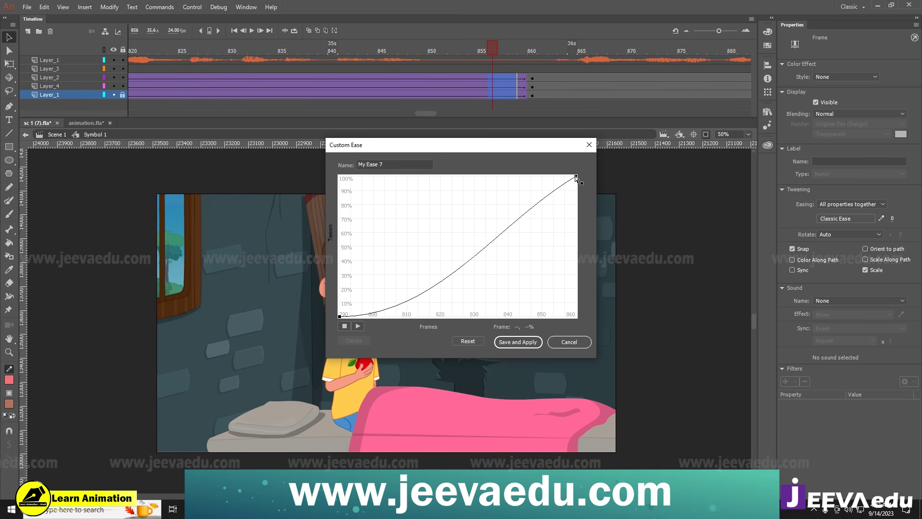
{"action": "left_click_drag", "start_coordinate": [499, 225], "coordinate": [493, 162]}
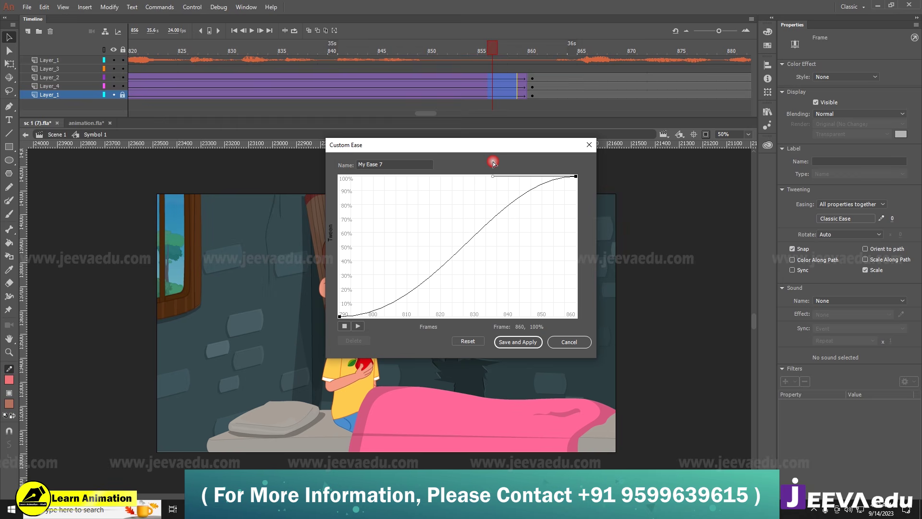
{"action": "left_click", "coordinate": [518, 342]}
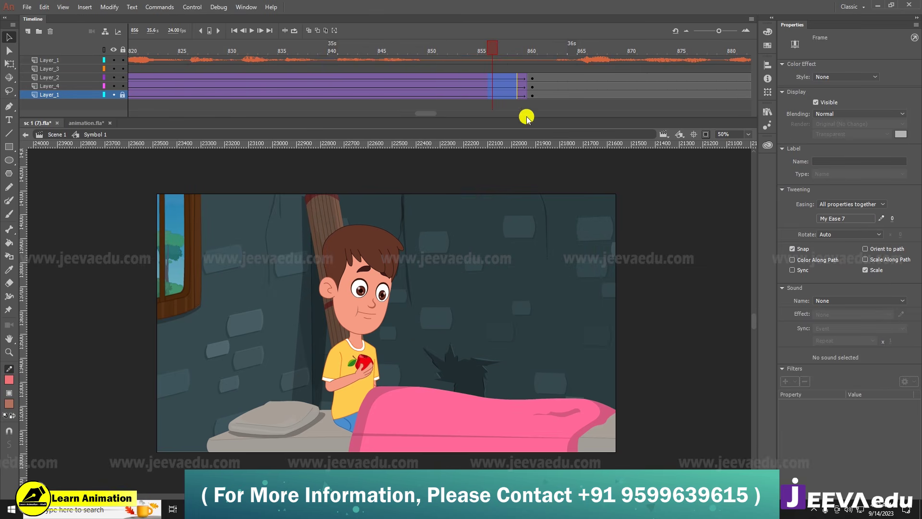
- Try to scale the selected artwork at frame 860 to 110%
{"action": "left_click", "coordinate": [477, 286]}
{"action": "key", "text": "ctrl+alt+s"}
{"action": "type", "text": "110"}
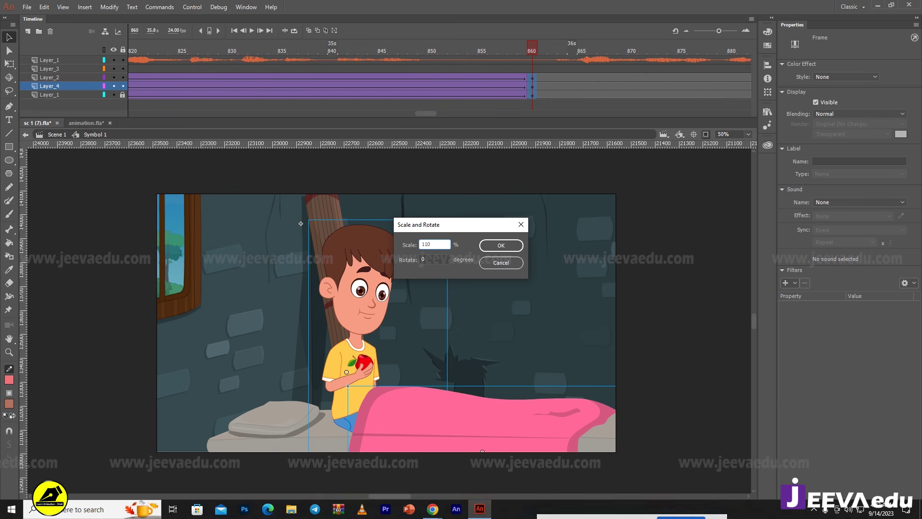
{"action": "key", "text": "Return"}
{"action": "key", "text": "ctrl+z"}
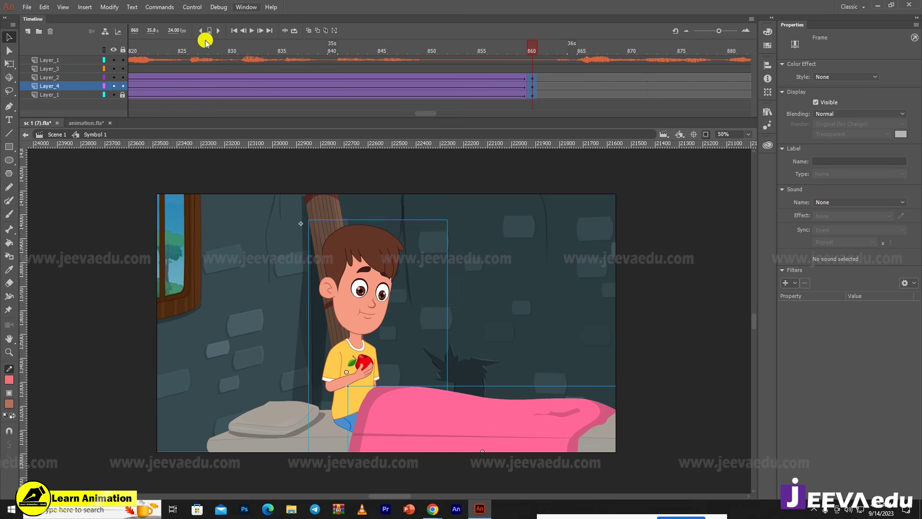
- Unlock the lower Layer_1, scale the artwork of all three tweened layers at frame 860 to 110%, and reposition it to frame the boy
{"action": "left_click", "coordinate": [442, 76]}
{"action": "left_click", "coordinate": [532, 95]}
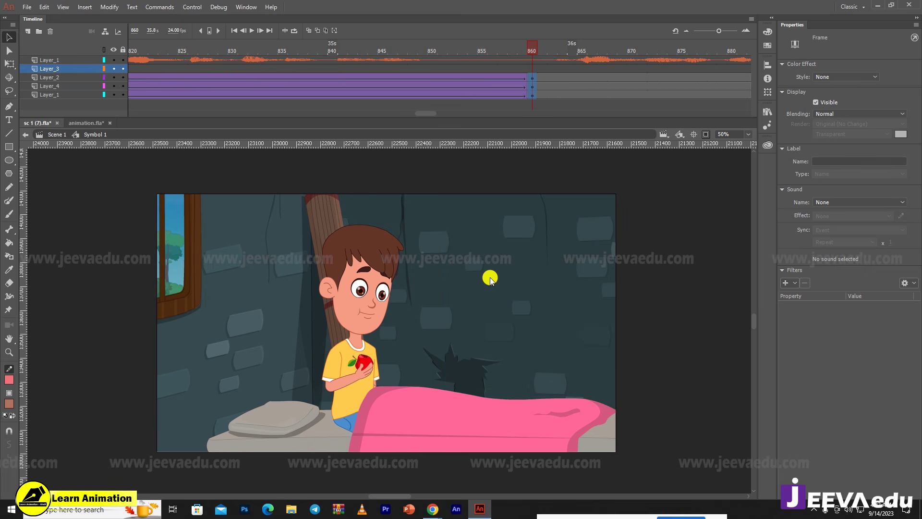
{"action": "key", "text": "ctrl+alt+s"}
{"action": "key", "text": "Return"}
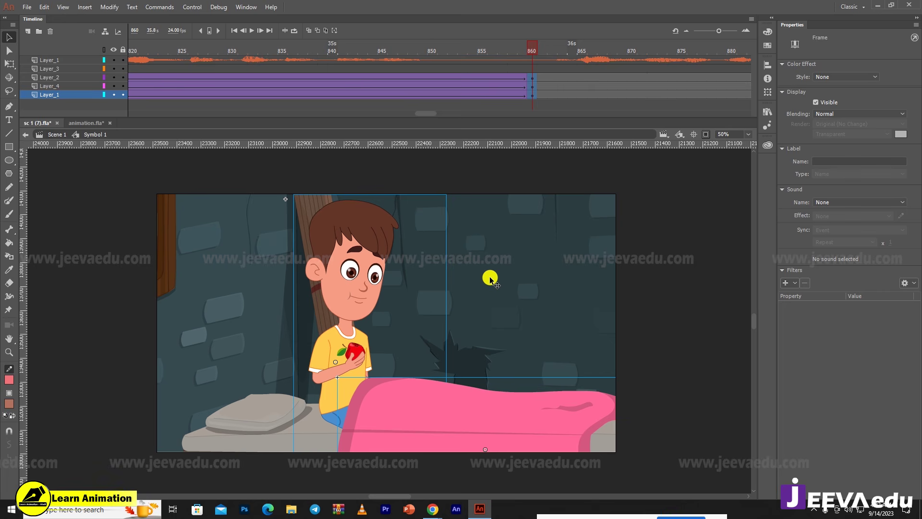
{"action": "left_click", "coordinate": [411, 330]}
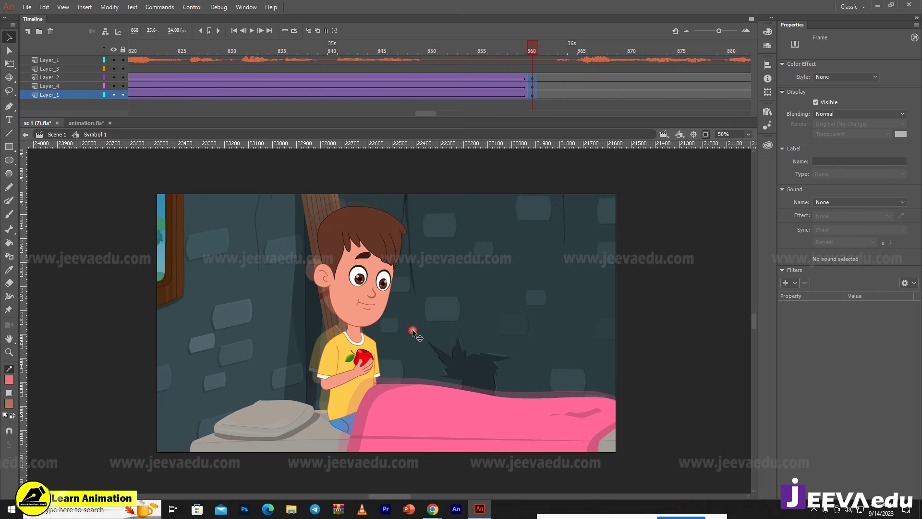
- Scrub and play the tweened zoom on the boy past frame 860 to check the motion against the audio
{"action": "left_click_drag", "start_coordinate": [527, 52], "coordinate": [472, 90]}
{"action": "left_click_drag", "start_coordinate": [533, 78], "coordinate": [533, 91]}
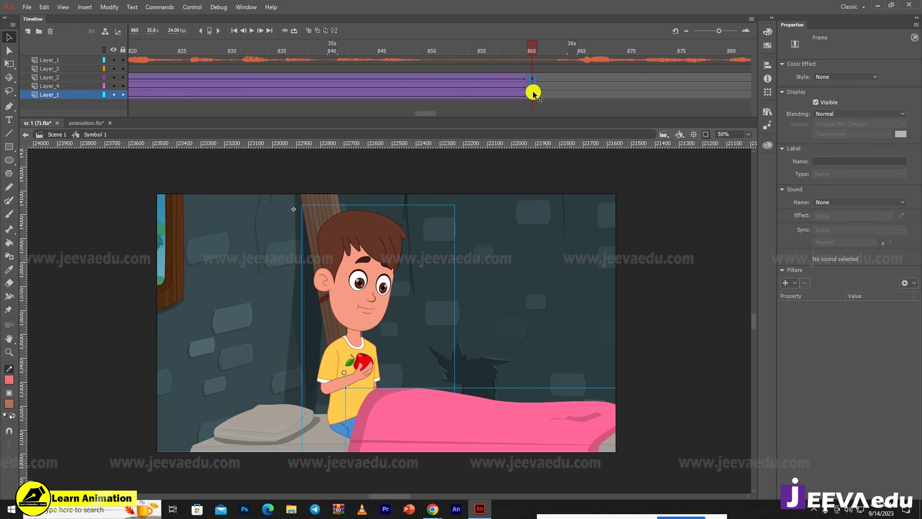
{"action": "left_click_drag", "start_coordinate": [516, 44], "coordinate": [461, 123]}
{"action": "key", "text": "Return"}
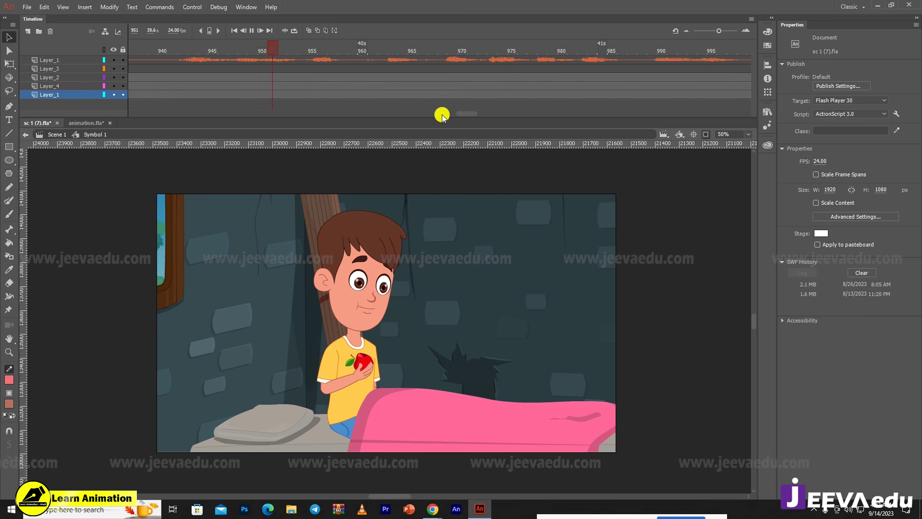
- Insert keyframes at frame 861 on Layer_3, Layer_2, Layer_4 and the lower Layer_1, and play the timeline from there
{"action": "left_click_drag", "start_coordinate": [469, 116], "coordinate": [436, 117]}
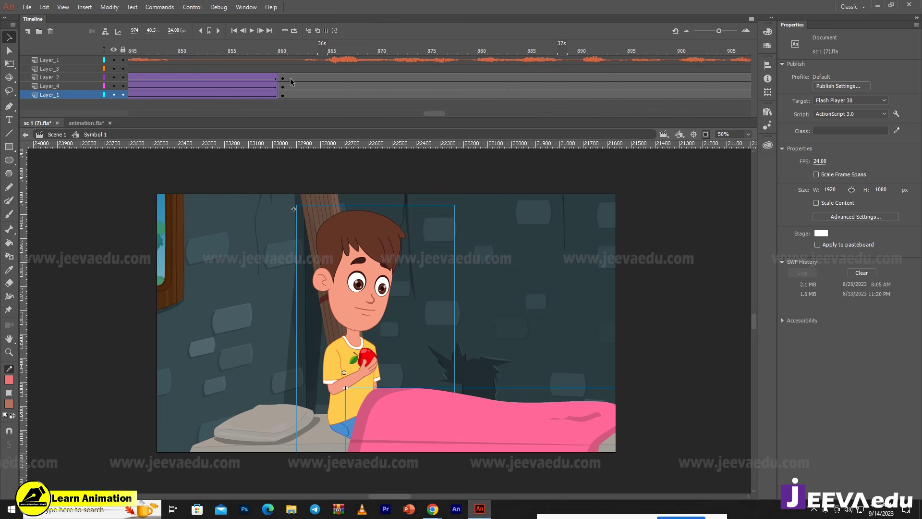
{"action": "left_click", "coordinate": [293, 97]}
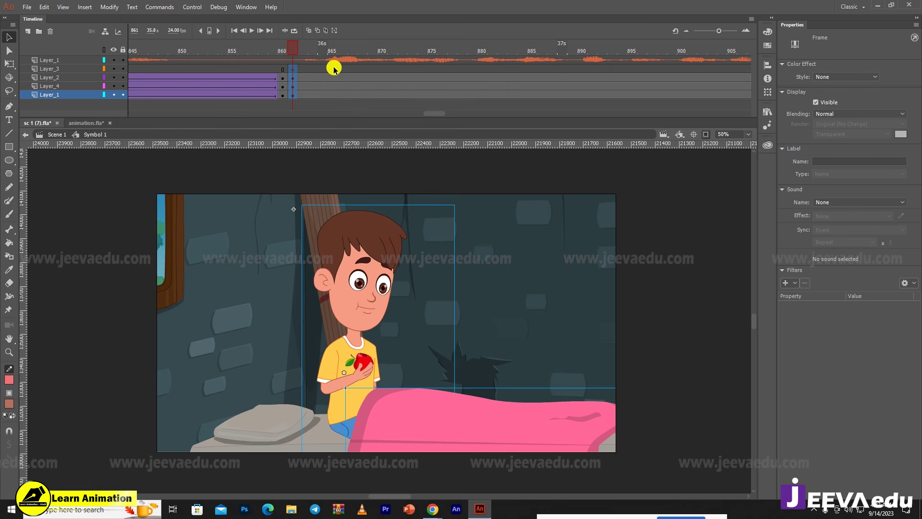
{"action": "key", "text": "Return"}
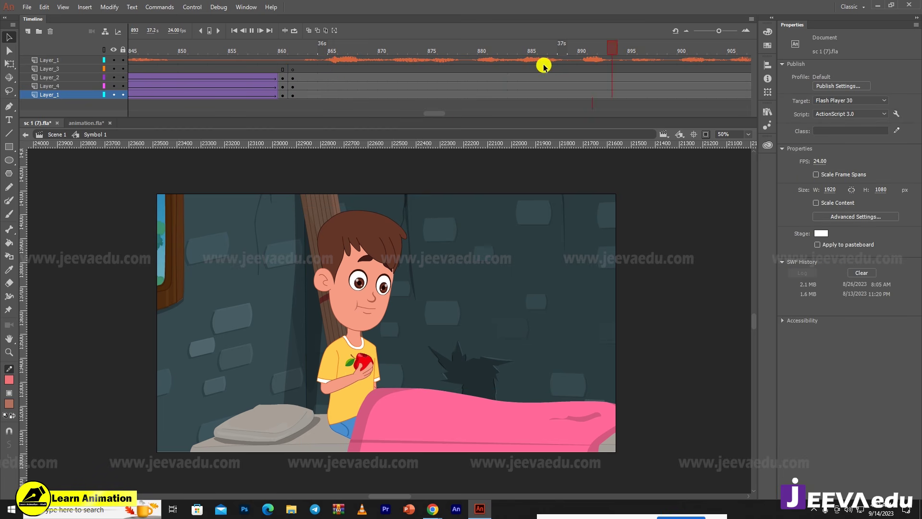
{"action": "key", "text": "Return"}
{"action": "key", "text": "Return"}
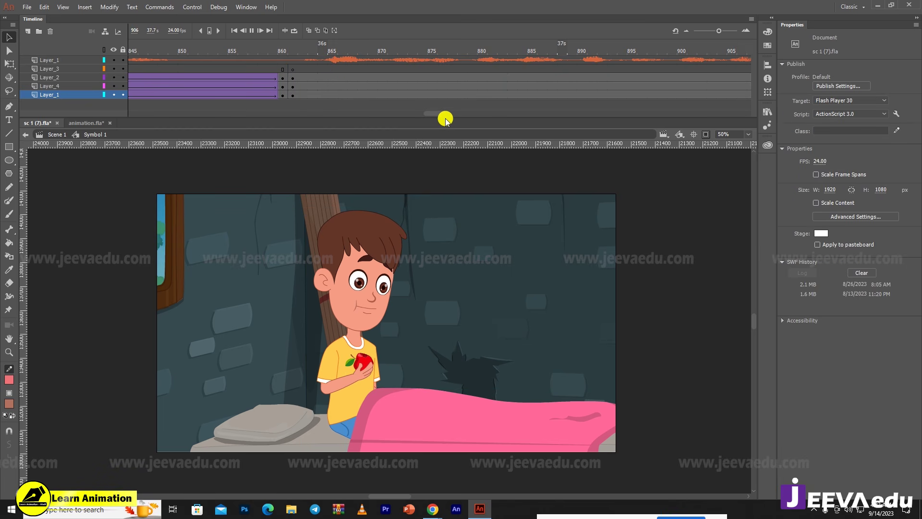
{"action": "key", "text": "Return"}
- Go to frame 861, select it on Layer_3, and inspect the boy holding the apple up close
{"action": "left_click_drag", "start_coordinate": [444, 114], "coordinate": [431, 114]}
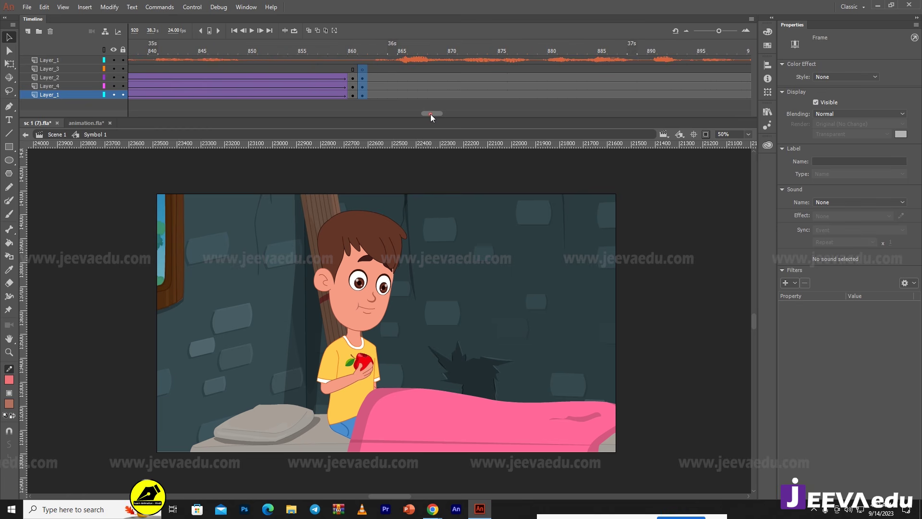
{"action": "left_click", "coordinate": [364, 68]}
{"action": "left_click", "coordinate": [363, 60]}
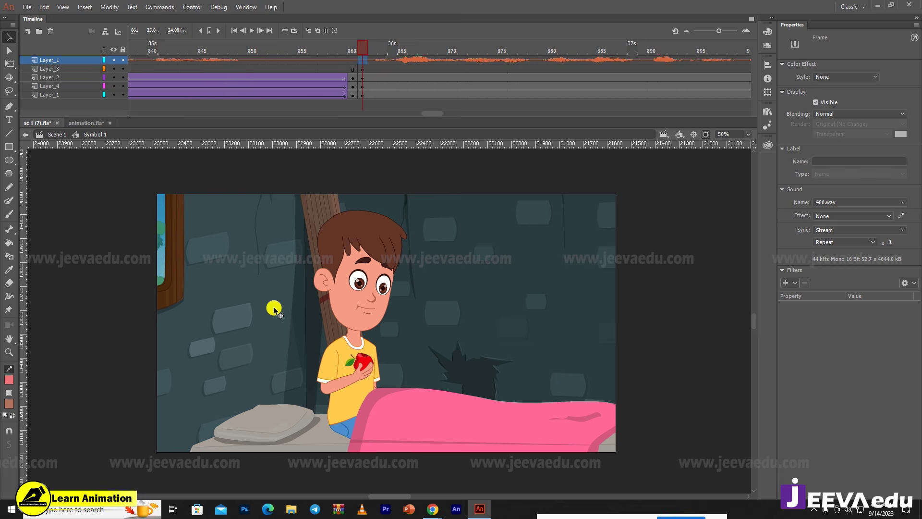
{"action": "left_click", "coordinate": [359, 69]}
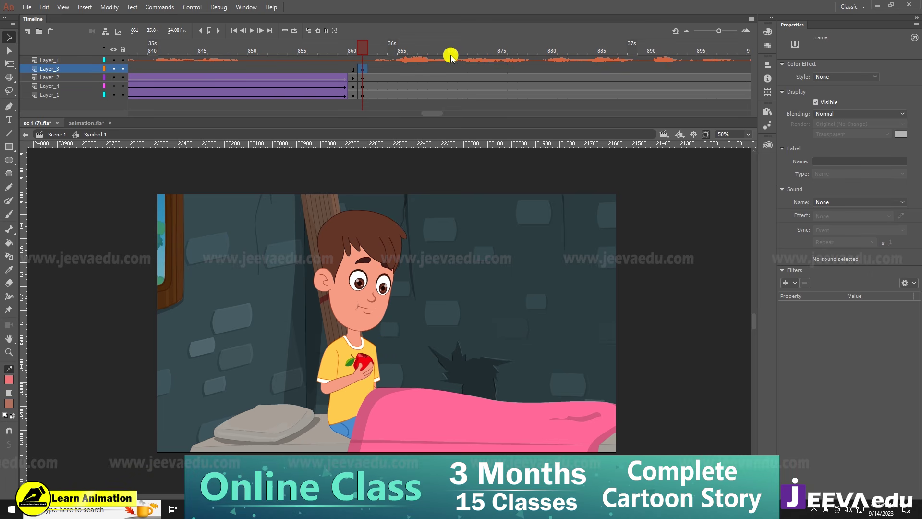
{"action": "key", "text": "z"}
{"action": "left_click", "coordinate": [426, 338]}
{"action": "left_click", "coordinate": [389, 324], "text": "alt"}
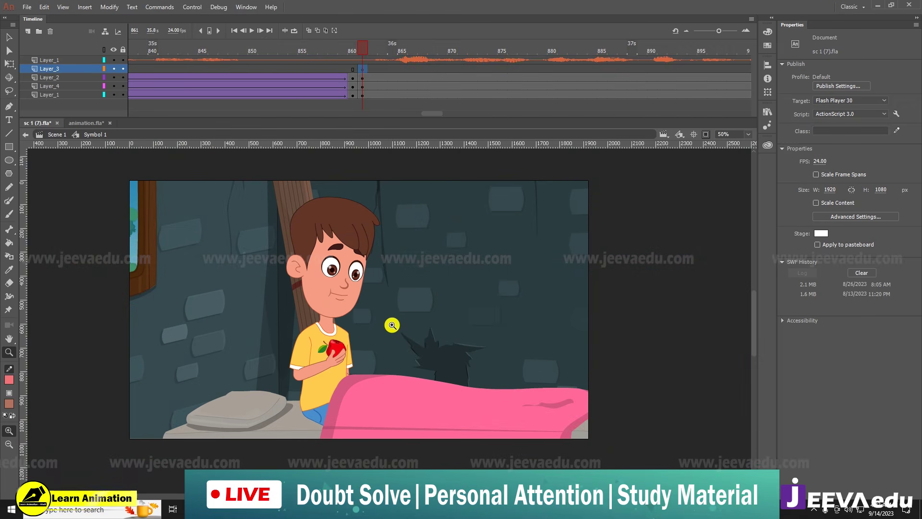
{"action": "left_click", "coordinate": [354, 300]}
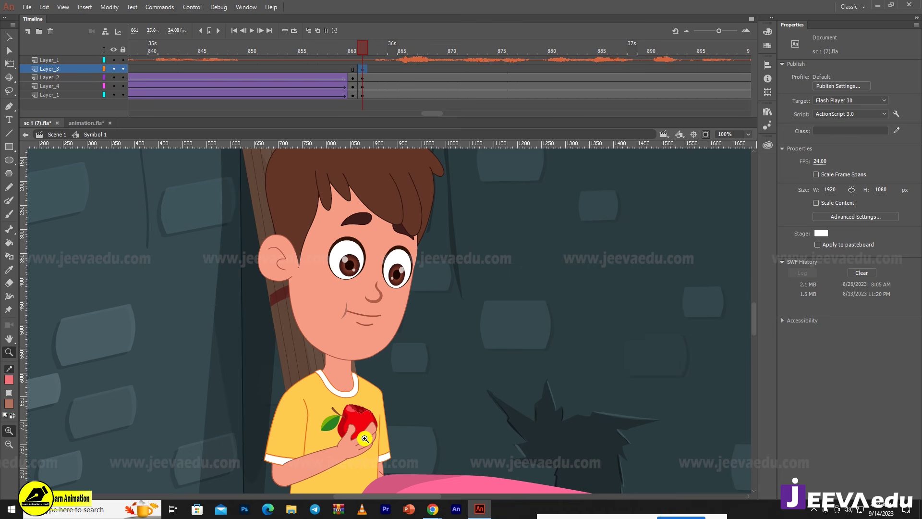
- Switch to File Explorer and open the character file from the new fla folder of the online class on drive D
{"action": "left_click", "coordinate": [294, 509]}
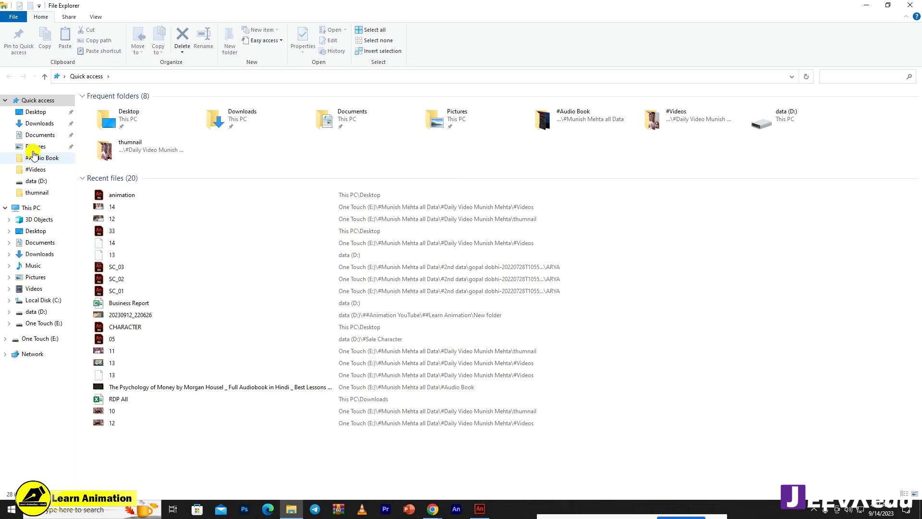
{"action": "left_click", "coordinate": [60, 311]}
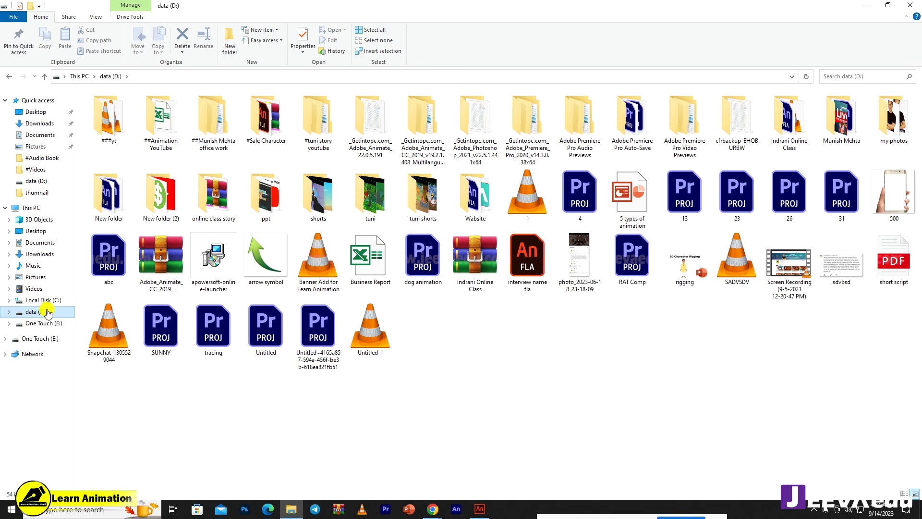
{"action": "double_click", "coordinate": [791, 122]}
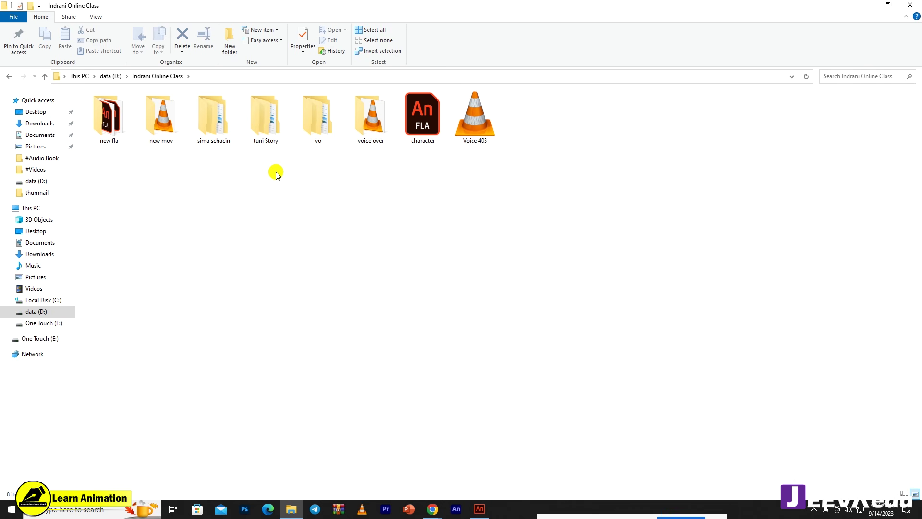
{"action": "double_click", "coordinate": [108, 137]}
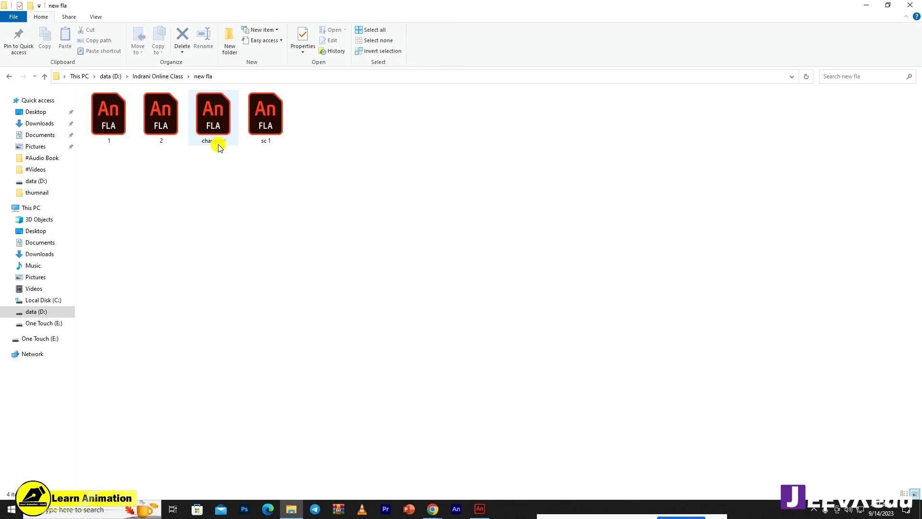
{"action": "left_click", "coordinate": [221, 139]}
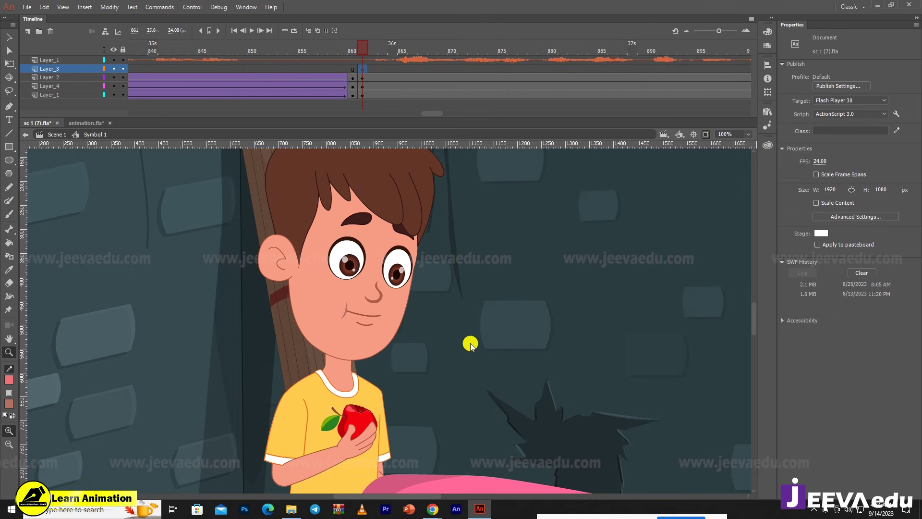
- Look over the schoolboy characters in character.fla and close the file
{"action": "left_click", "coordinate": [480, 314]}
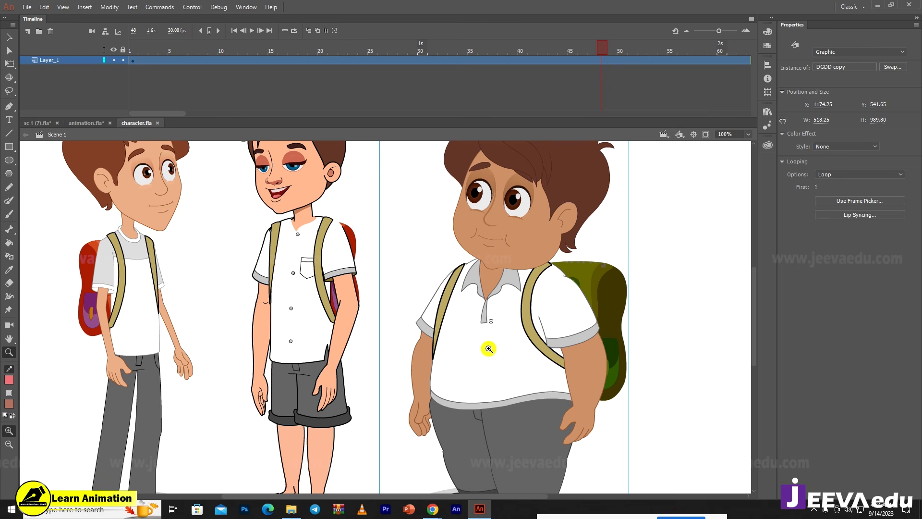
{"action": "left_click", "coordinate": [473, 373]}
{"action": "left_click", "coordinate": [159, 122]}
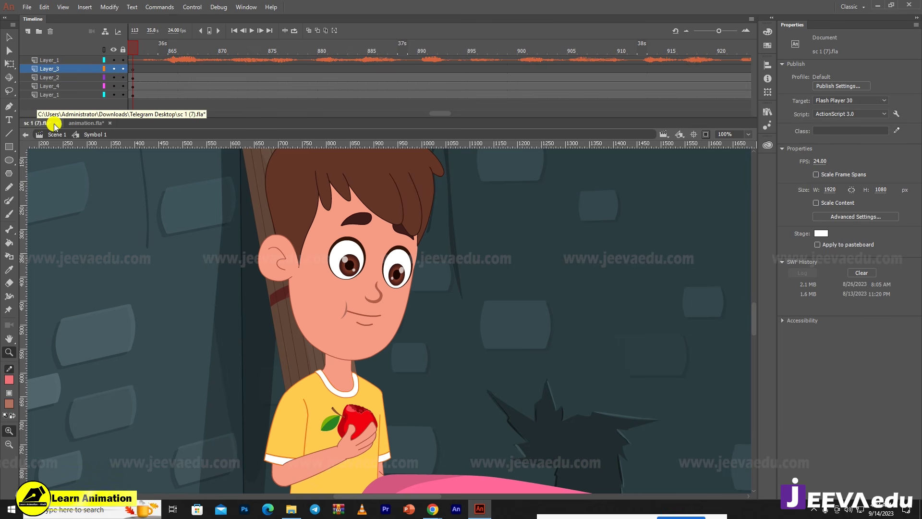
- Play through the earlier scenes of the story and select the farm scene's keyframe at frame 212 on Layer_3
{"action": "left_click_drag", "start_coordinate": [440, 113], "coordinate": [167, 103]}
{"action": "left_click", "coordinate": [157, 61]}
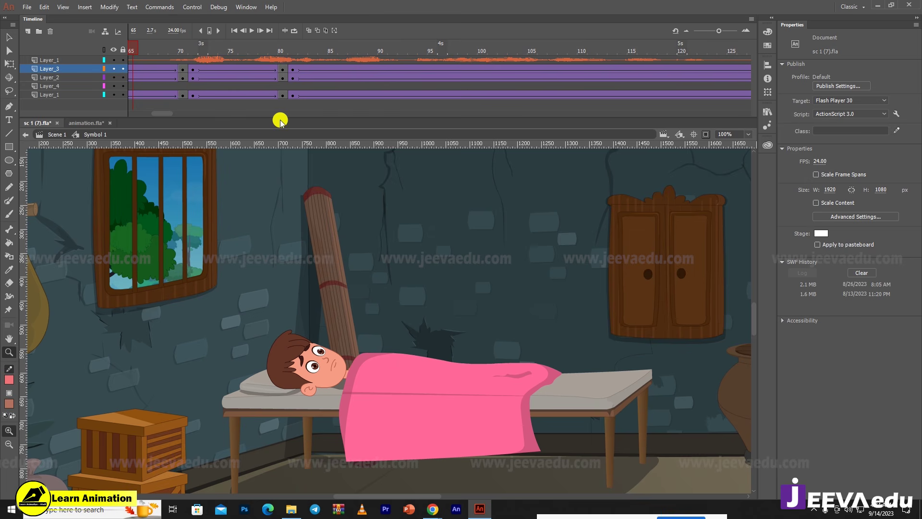
{"action": "left_click_drag", "start_coordinate": [164, 115], "coordinate": [135, 117]}
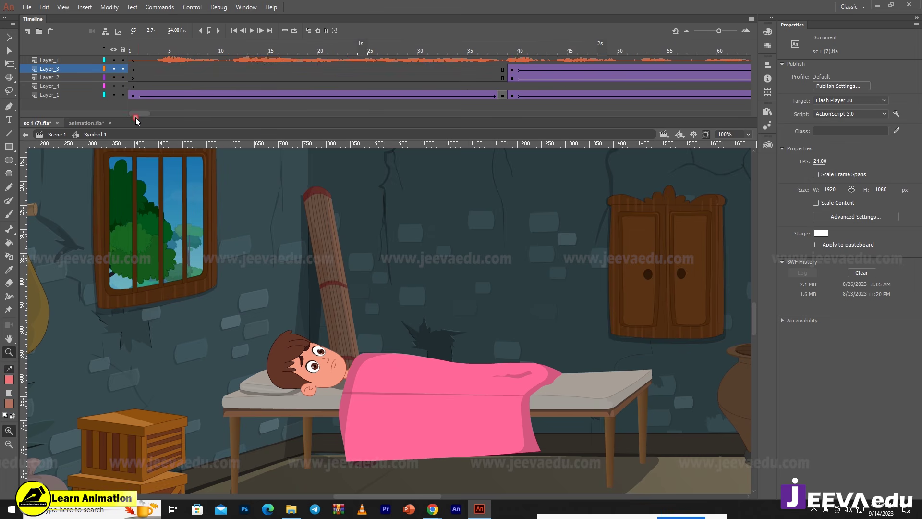
{"action": "left_click_drag", "start_coordinate": [208, 46], "coordinate": [785, 102]}
{"action": "key", "text": "Return"}
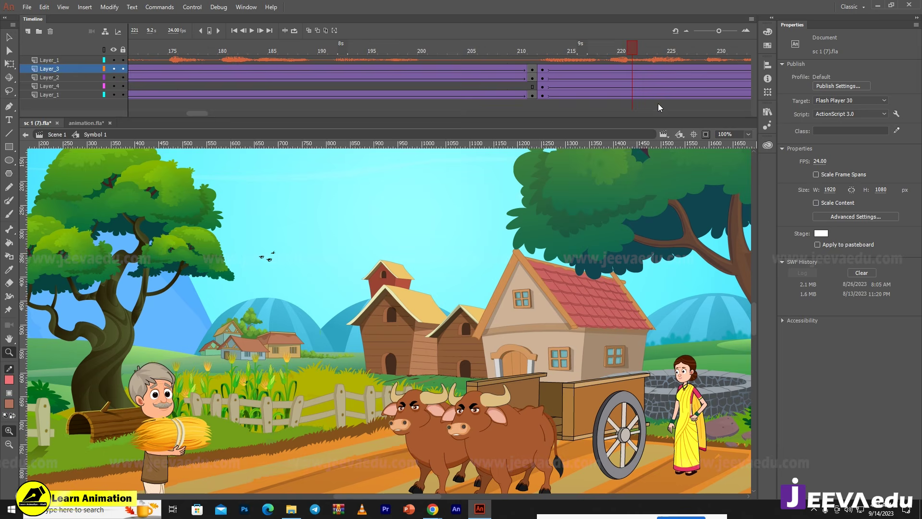
{"action": "left_click", "coordinate": [549, 72]}
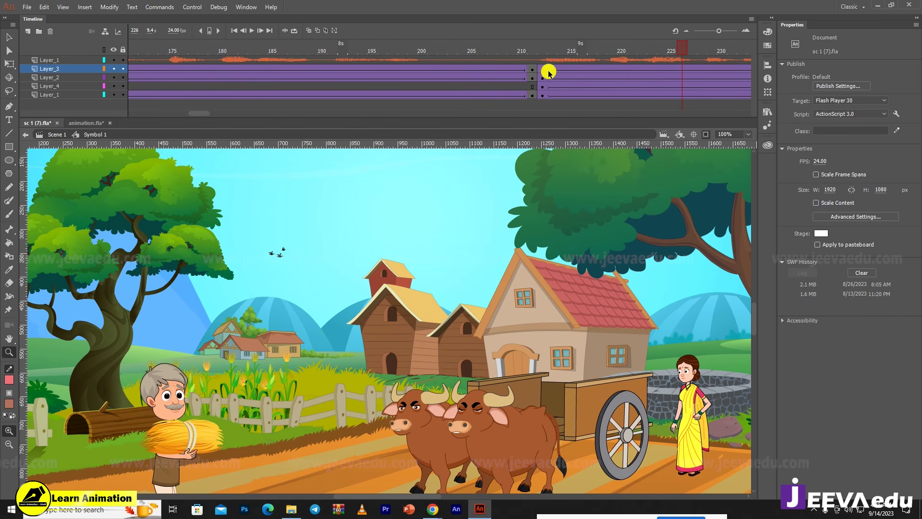
{"action": "left_click", "coordinate": [542, 70]}
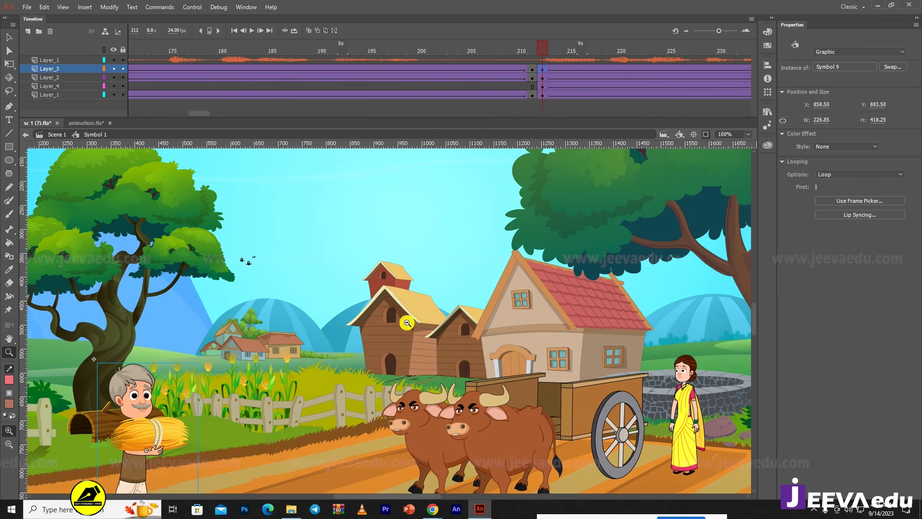
- Select and copy the farmer carrying the straw bundle and the woman in the yellow sari at frame 212
{"action": "left_click", "coordinate": [408, 321], "text": "alt"}
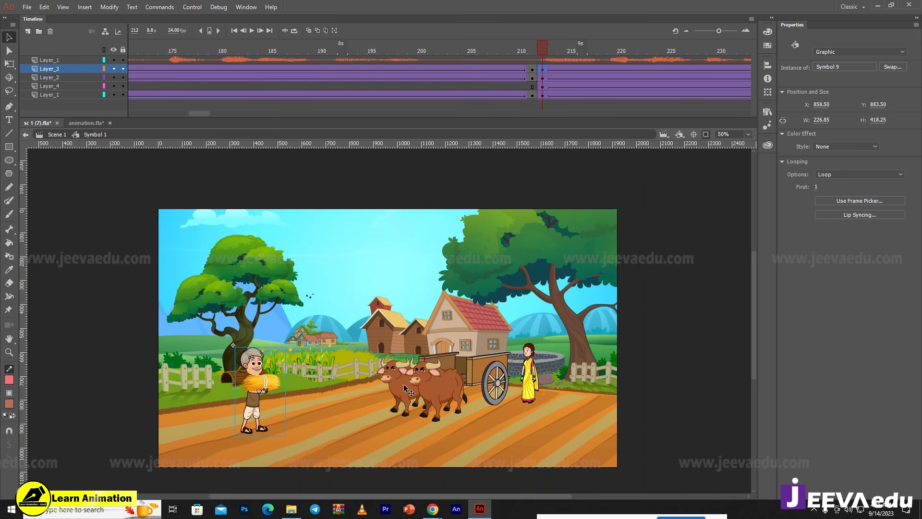
{"action": "left_click", "coordinate": [308, 390]}
{"action": "left_click", "coordinate": [262, 397]}
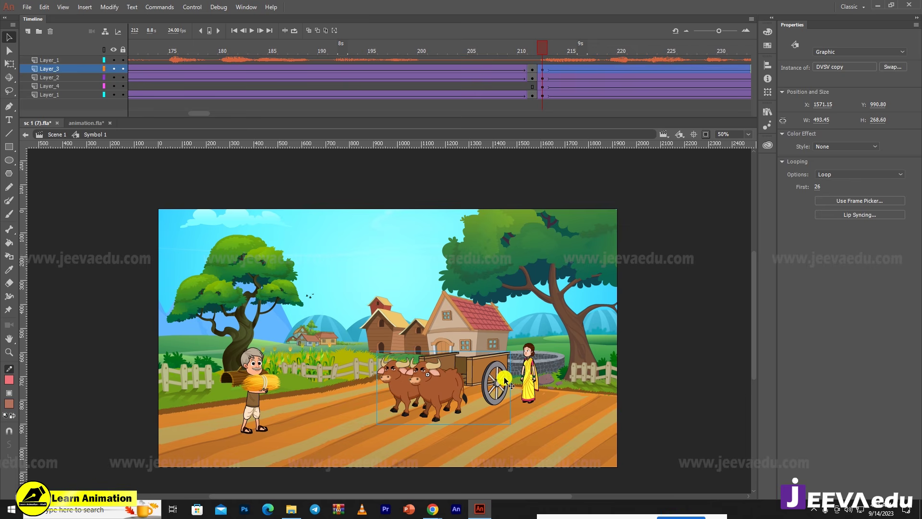
{"action": "left_click", "coordinate": [529, 382]}
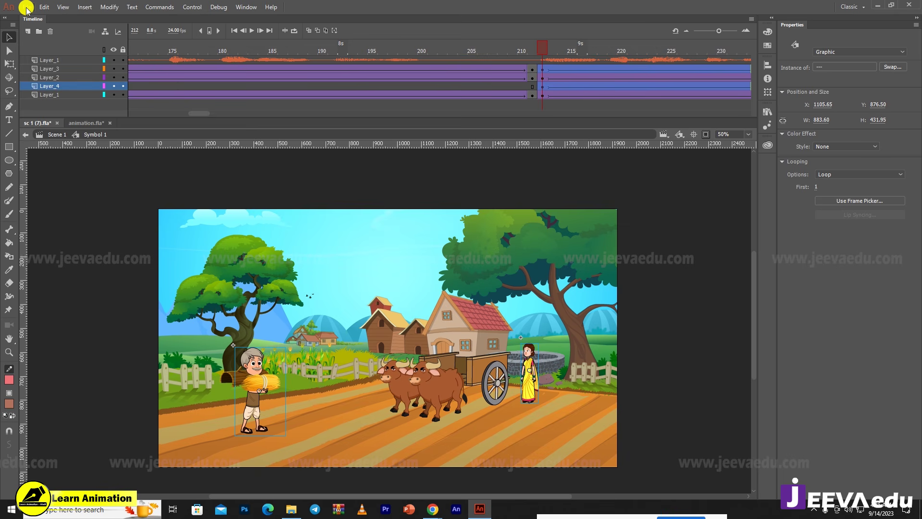
{"action": "left_click", "coordinate": [26, 8]}
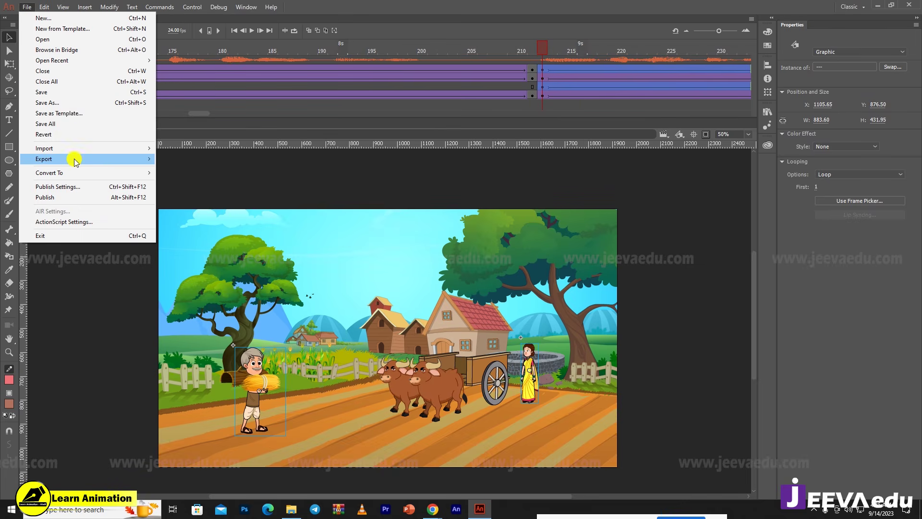
{"action": "left_click", "coordinate": [281, 107]}
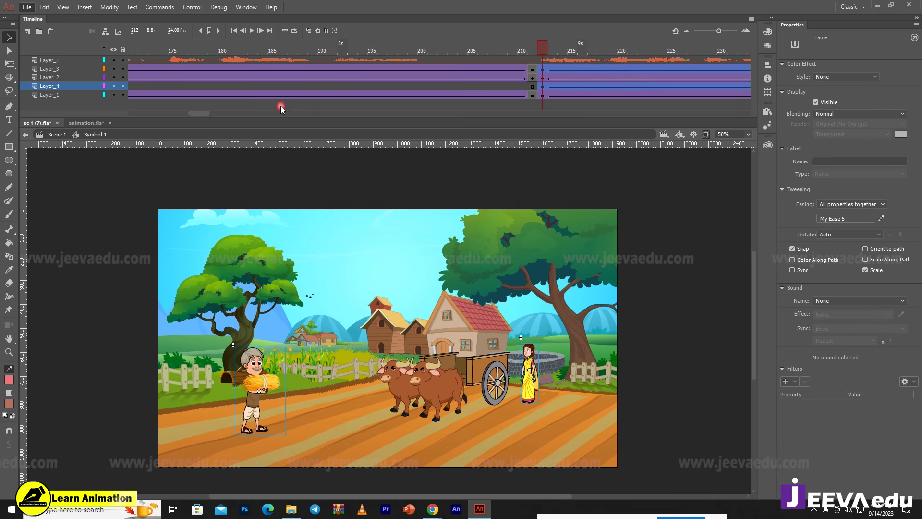
- In animation.fla, delete all the boy scene artwork and paste the farmer and the woman onto the emptied stage
{"action": "left_click", "coordinate": [87, 122]}
{"action": "key", "text": "z"}
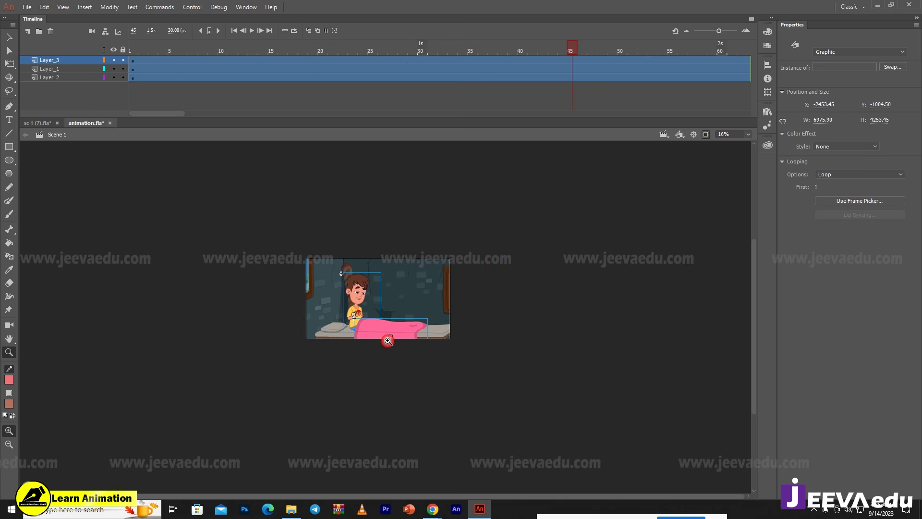
{"action": "key", "text": "Delete"}
{"action": "left_click", "coordinate": [386, 311]}
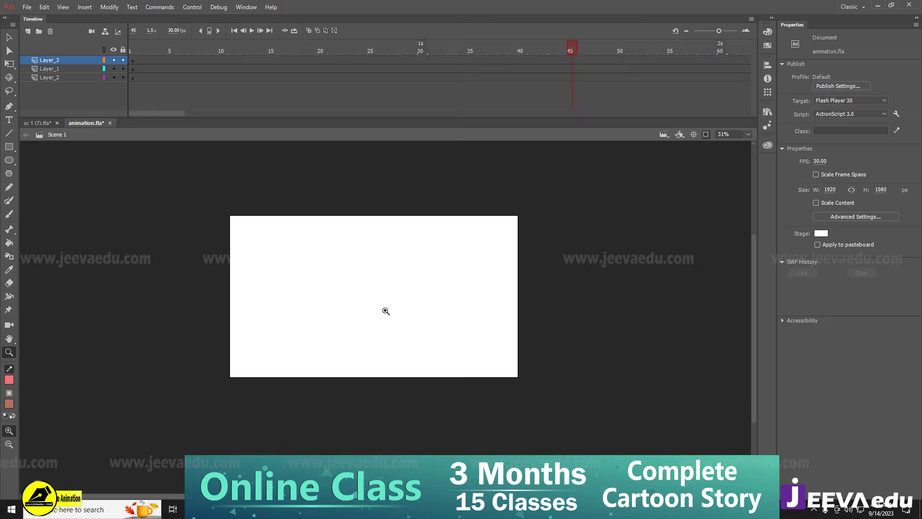
{"action": "left_click", "coordinate": [384, 311]}
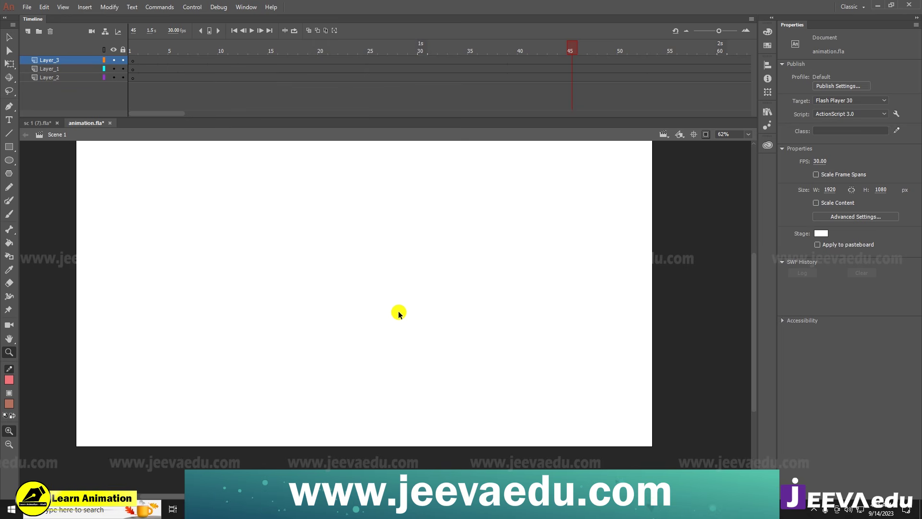
{"action": "key", "text": "ctrl+v"}
{"action": "key", "text": "v"}
{"action": "left_click", "coordinate": [385, 313]}
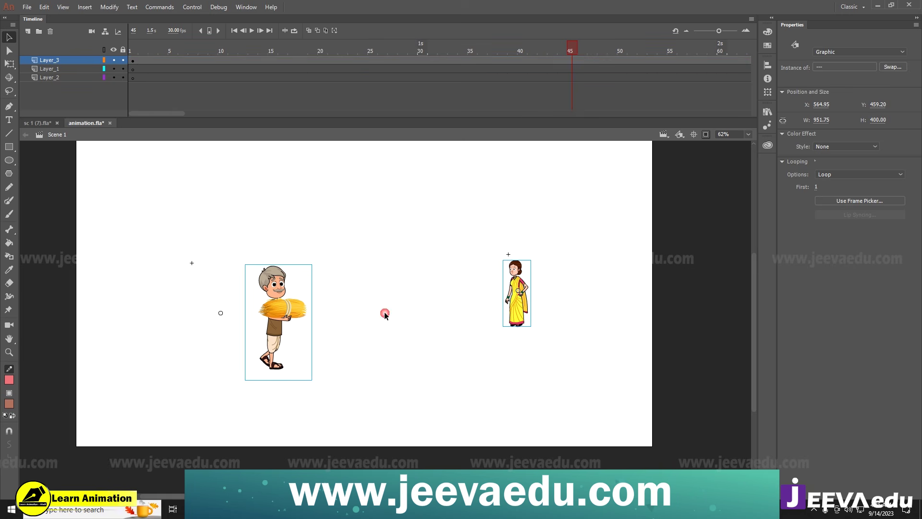
- Break the farmer's symbol apart into separate body parts
{"action": "left_click", "coordinate": [293, 318]}
{"action": "key", "text": "z"}
{"action": "left_click", "coordinate": [296, 316]}
{"action": "key", "text": "v"}
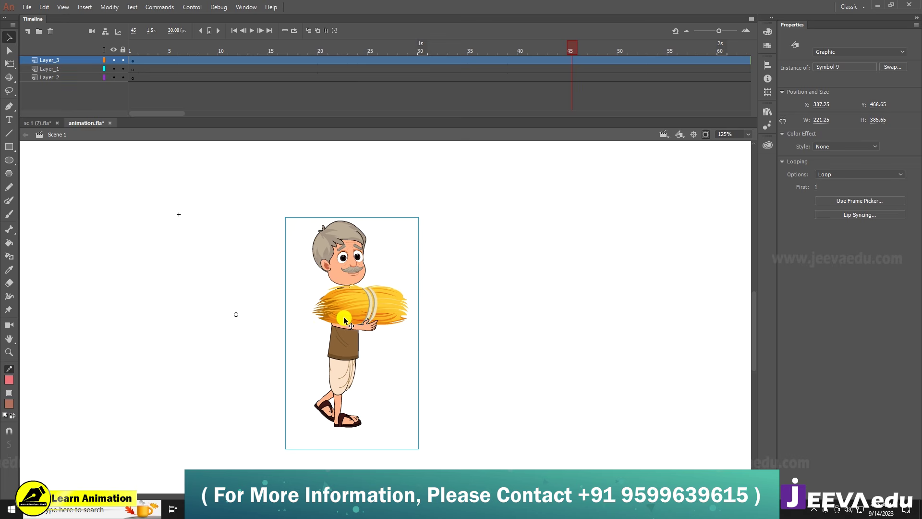
{"action": "key", "text": "ctrl+b"}
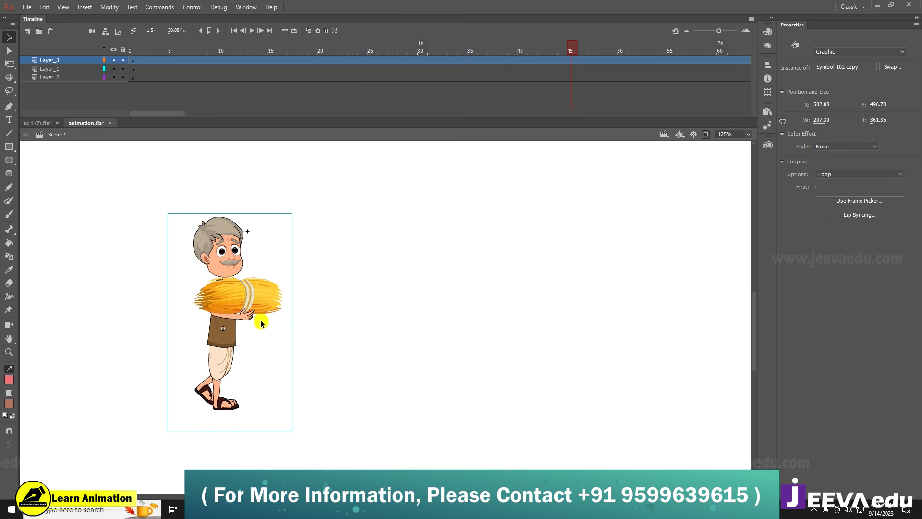
{"action": "key", "text": "ctrl+a"}
{"action": "left_click", "coordinate": [302, 340]}
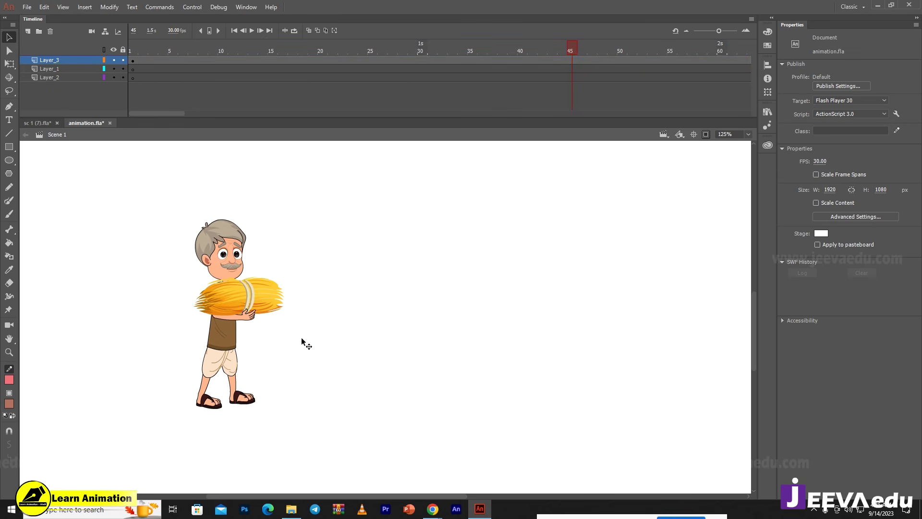
- Delete the straw bundle inside the farmer's front arm symbol and return to the main scene
{"action": "left_click", "coordinate": [258, 296]}
{"action": "double_click", "coordinate": [258, 297]}
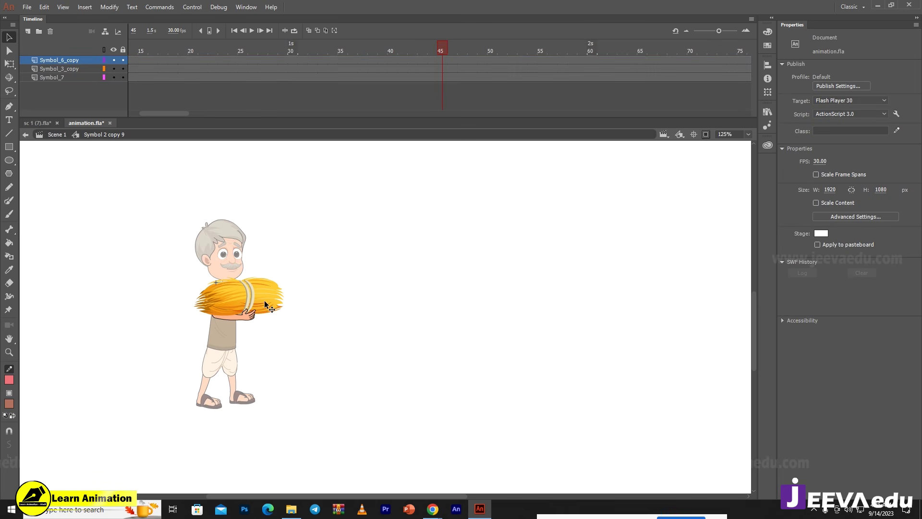
{"action": "left_click", "coordinate": [264, 301]}
{"action": "key", "text": "Delete"}
{"action": "double_click", "coordinate": [293, 340]}
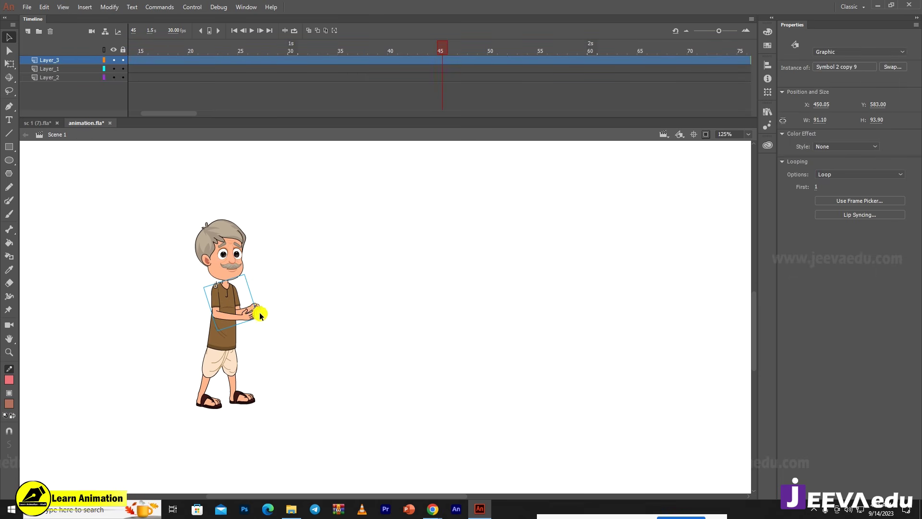
{"action": "double_click", "coordinate": [254, 316]}
{"action": "left_click", "coordinate": [257, 312]}
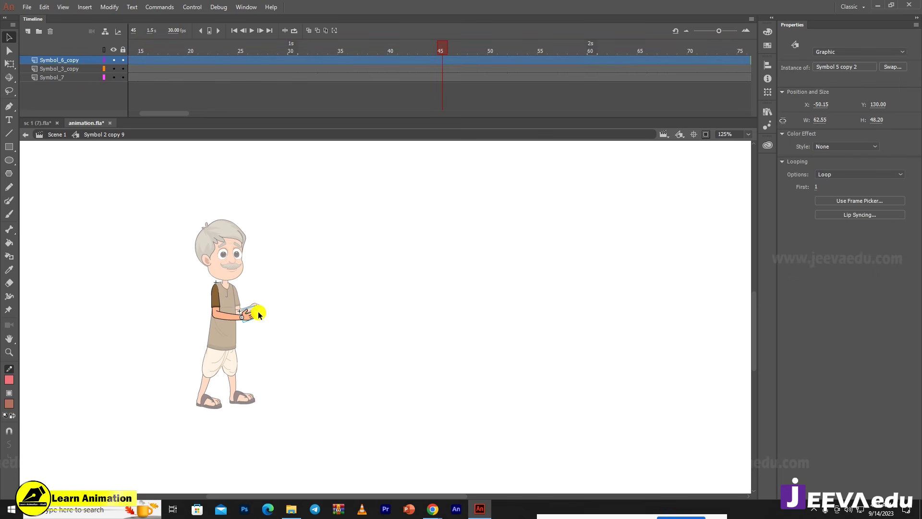
{"action": "key", "text": "q"}
{"action": "double_click", "coordinate": [275, 341]}
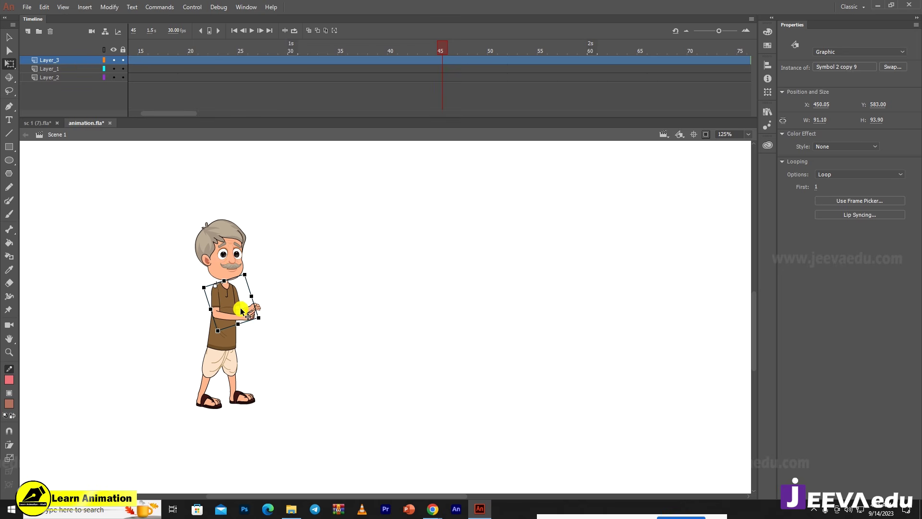
- Open the farmer's front arm symbol and rotate the forearm and hand together downward from the elbow
{"action": "left_click", "coordinate": [250, 314]}
{"action": "left_click", "coordinate": [299, 318]}
{"action": "left_click_drag", "start_coordinate": [474, 339], "coordinate": [206, 329]}
{"action": "key", "text": "v"}
{"action": "double_click", "coordinate": [233, 310]}
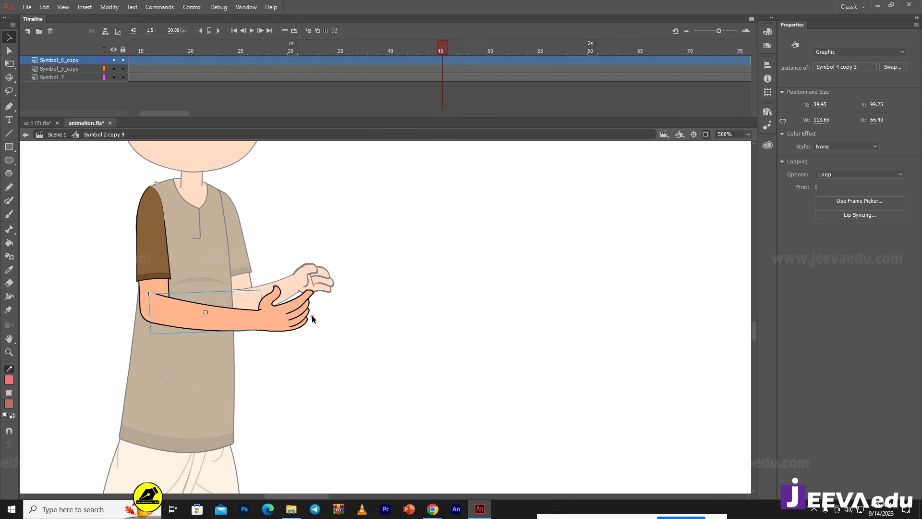
{"action": "left_click", "coordinate": [292, 316], "text": "shift"}
{"action": "mouse_move", "coordinate": [292, 318]}
{"action": "left_mouse_down"}
{"action": "mouse_move", "coordinate": [284, 359]}
{"action": "mouse_move", "coordinate": [282, 267]}
{"action": "left_mouse_up"}
{"action": "key", "text": "ctrl+z"}
{"action": "key", "text": "q"}
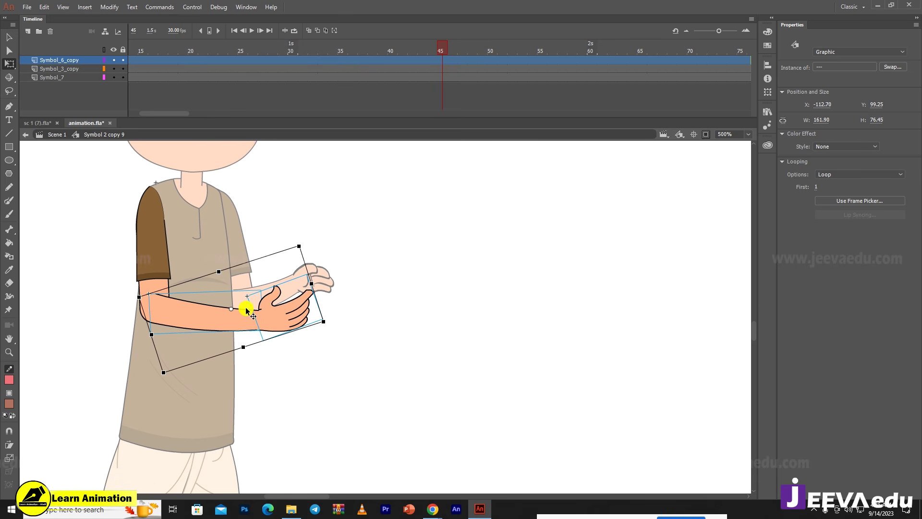
{"action": "left_click_drag", "start_coordinate": [147, 310], "coordinate": [151, 322]}
{"action": "left_click_drag", "start_coordinate": [304, 242], "coordinate": [262, 332]}
- Move the front forearm's pivot to the elbow and rotate the forearm and hand further until they hang nearly straight down
{"action": "key", "text": "z"}
{"action": "left_click", "coordinate": [207, 314]}
{"action": "key", "text": "v"}
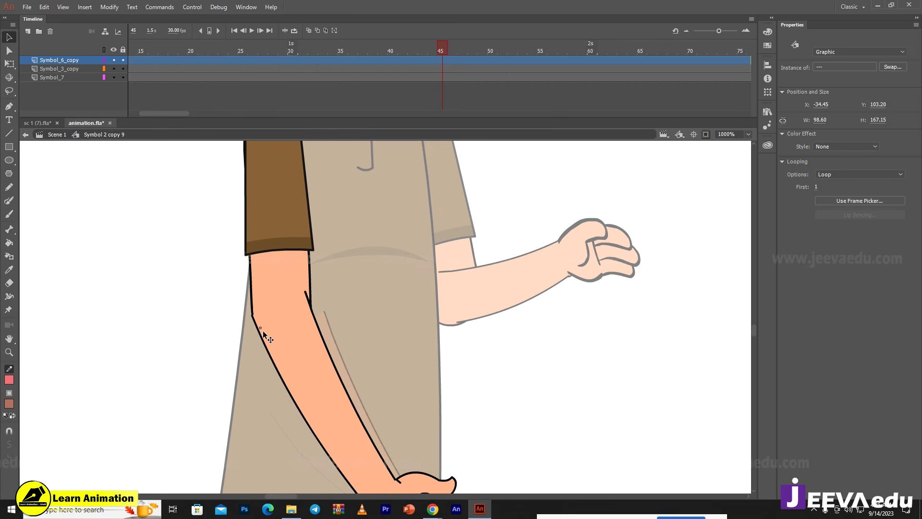
{"action": "key", "text": "z"}
{"action": "left_click", "coordinate": [285, 338], "text": "alt"}
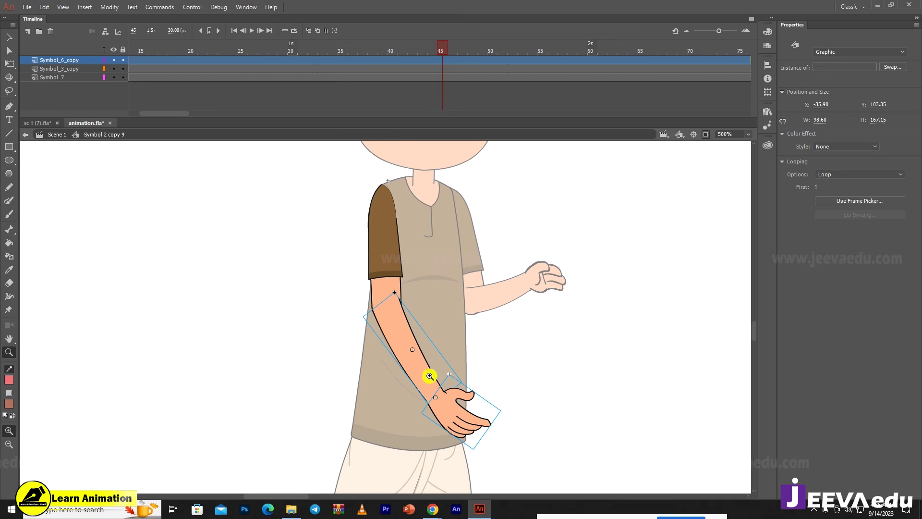
{"action": "key", "text": "q"}
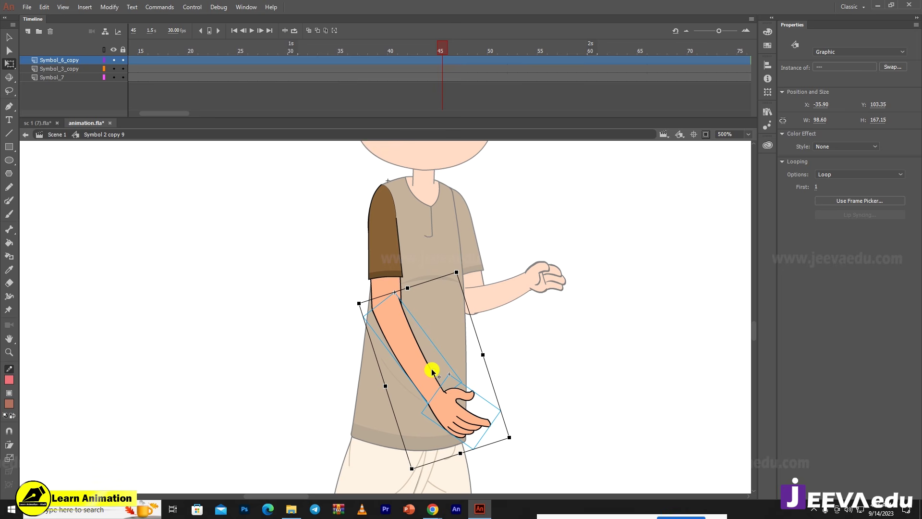
{"action": "left_click_drag", "start_coordinate": [433, 370], "coordinate": [395, 340]}
{"action": "left_click_drag", "start_coordinate": [372, 309], "coordinate": [373, 310]}
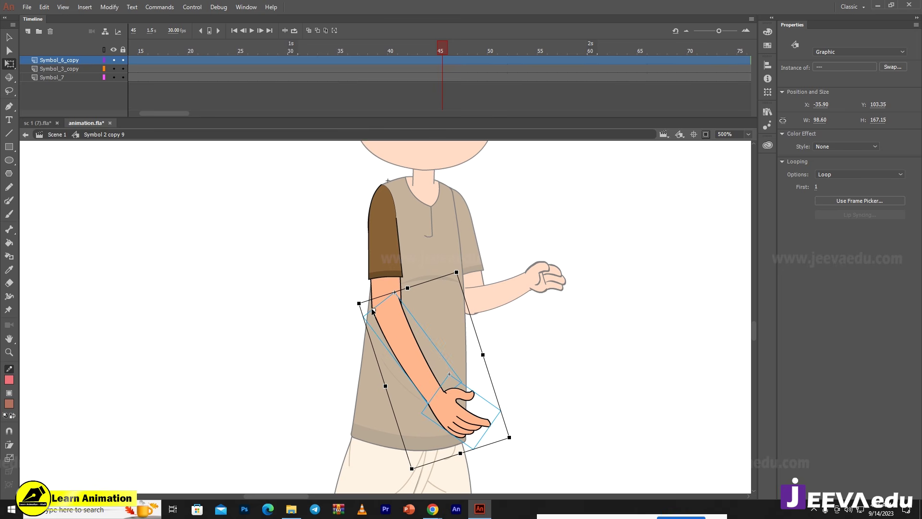
{"action": "left_click_drag", "start_coordinate": [519, 438], "coordinate": [477, 454]}
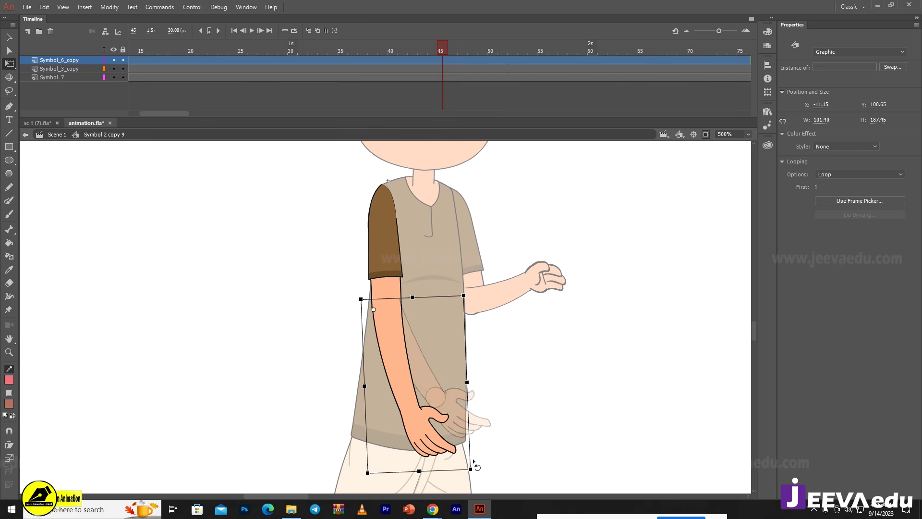
- Open the rear arm's nested forearm symbol and rotate the forearm and hand downward
{"action": "double_click", "coordinate": [512, 292]}
{"action": "double_click", "coordinate": [511, 292]}
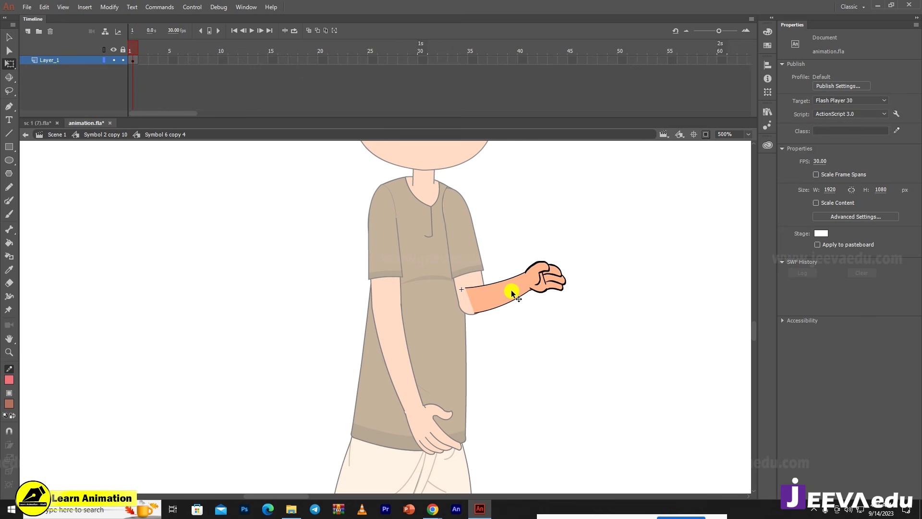
{"action": "left_click", "coordinate": [511, 291]}
{"action": "left_click_drag", "start_coordinate": [600, 237], "coordinate": [481, 346]}
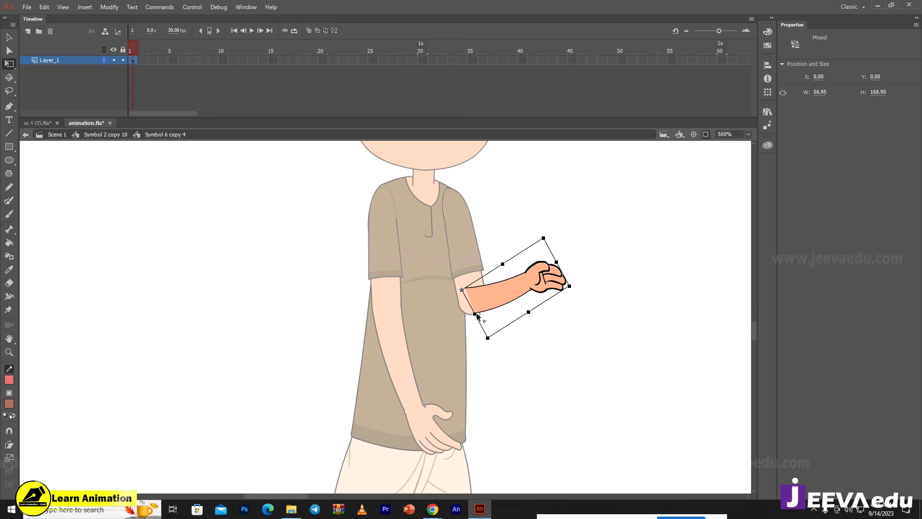
{"action": "left_click_drag", "start_coordinate": [545, 231], "coordinate": [543, 353]}
- Align the lowered rear forearm with the upper arm at the elbow and return to the main scene
{"action": "left_click", "coordinate": [513, 340]}
{"action": "key", "text": "v"}
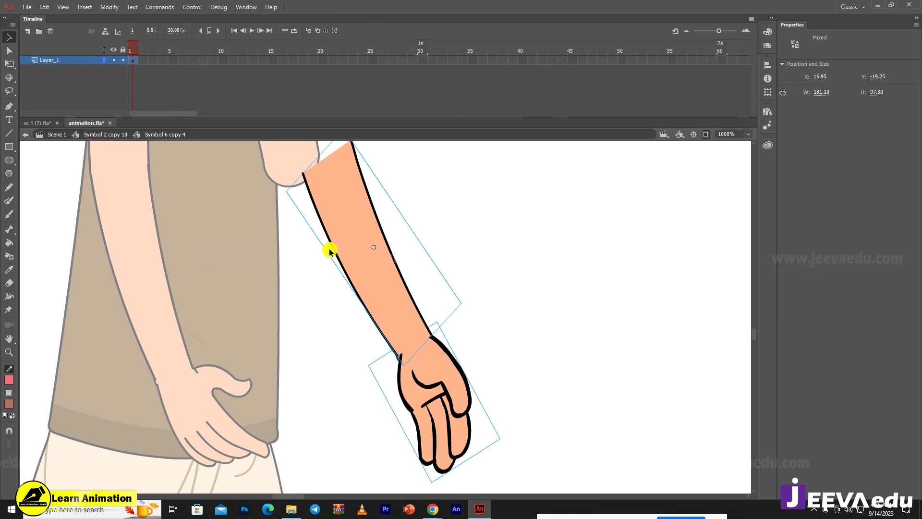
{"action": "left_click_drag", "start_coordinate": [328, 200], "coordinate": [292, 198]}
{"action": "key", "text": "ctrl+minus"}
{"action": "key", "text": "q"}
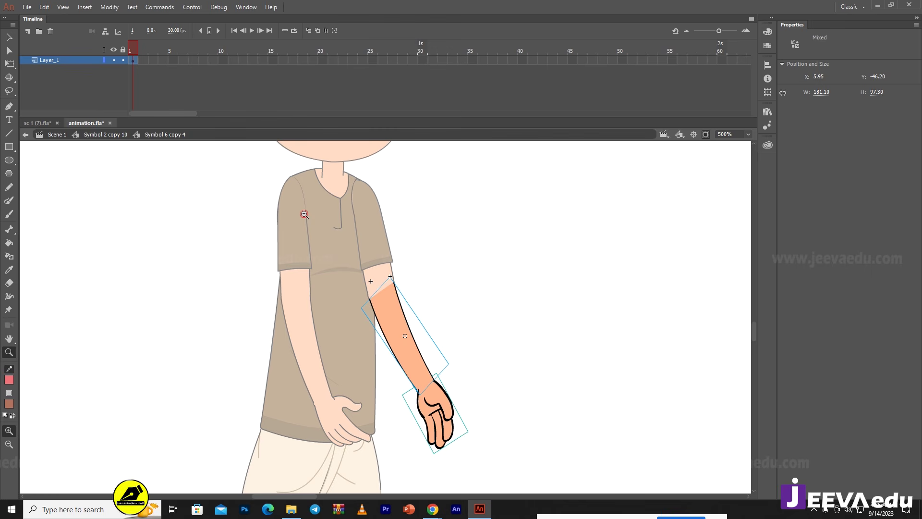
{"action": "mouse_move", "coordinate": [440, 429]}
{"action": "left_mouse_down"}
{"action": "mouse_move", "coordinate": [454, 432]}
{"action": "mouse_move", "coordinate": [450, 426]}
{"action": "left_mouse_up"}
{"action": "key", "text": "ctrl+z"}
{"action": "double_click", "coordinate": [477, 352]}
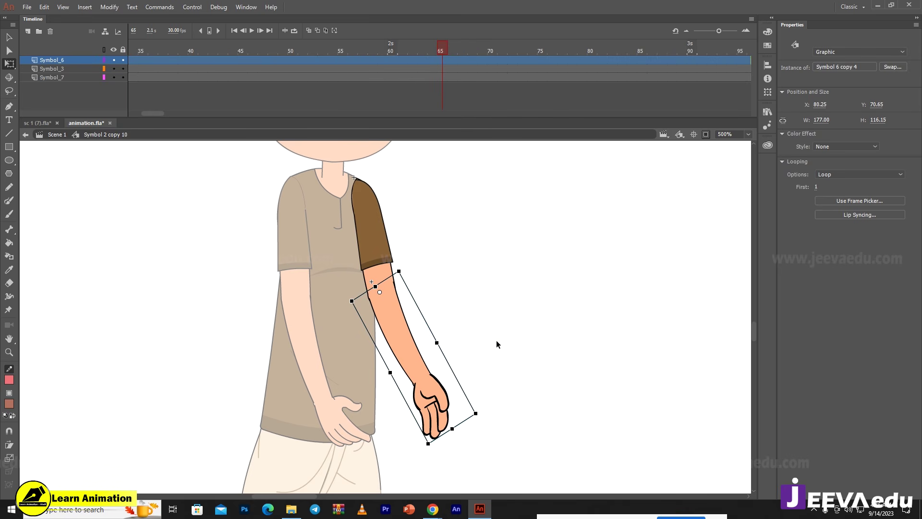
{"action": "left_click", "coordinate": [496, 340]}
{"action": "double_click", "coordinate": [472, 412]}
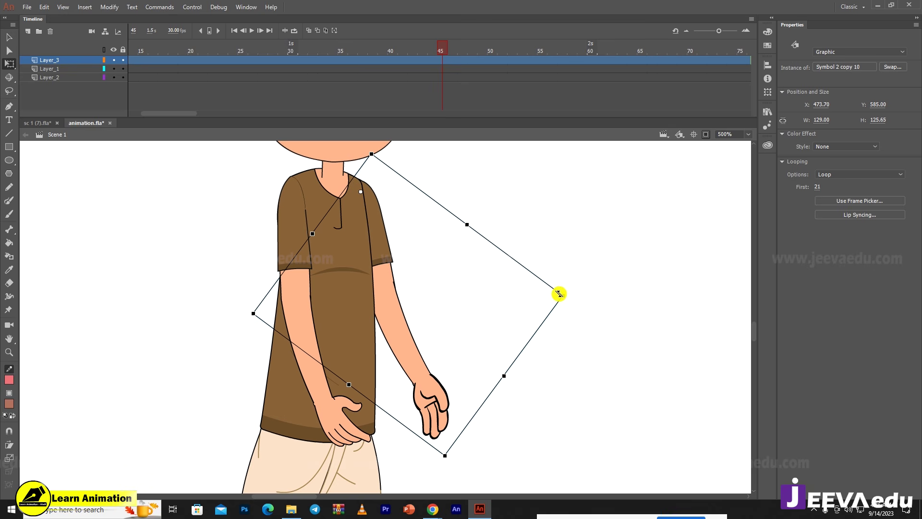
- Rotate the whole rear arm in toward the body and nudge it into place at the shoulder
{"action": "left_click_drag", "start_coordinate": [570, 295], "coordinate": [539, 341]}
{"action": "key", "text": "z"}
{"action": "left_click", "coordinate": [486, 351], "text": "alt"}
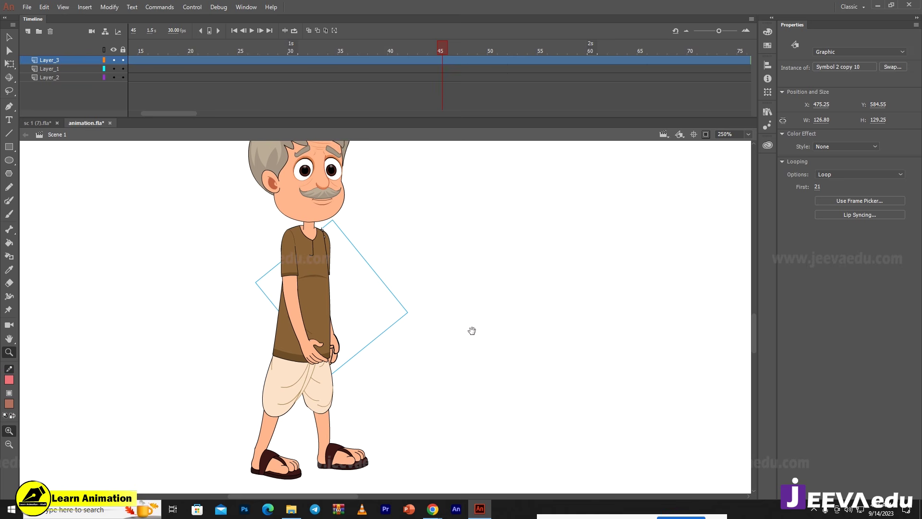
{"action": "left_click_drag", "start_coordinate": [472, 331], "coordinate": [472, 350]}
{"action": "left_click", "coordinate": [294, 284]}
{"action": "key", "text": "v"}
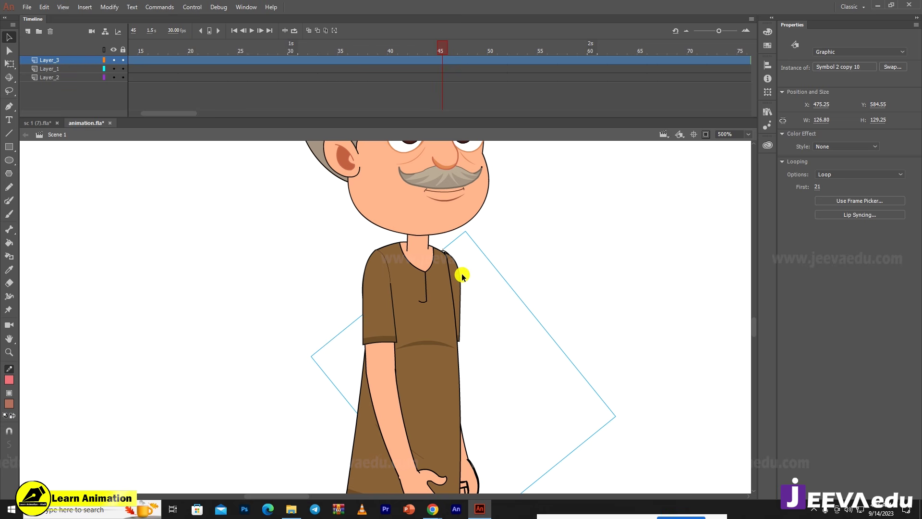
{"action": "left_click_drag", "start_coordinate": [460, 275], "coordinate": [459, 277]}
{"action": "key", "text": "ctrl+2"}
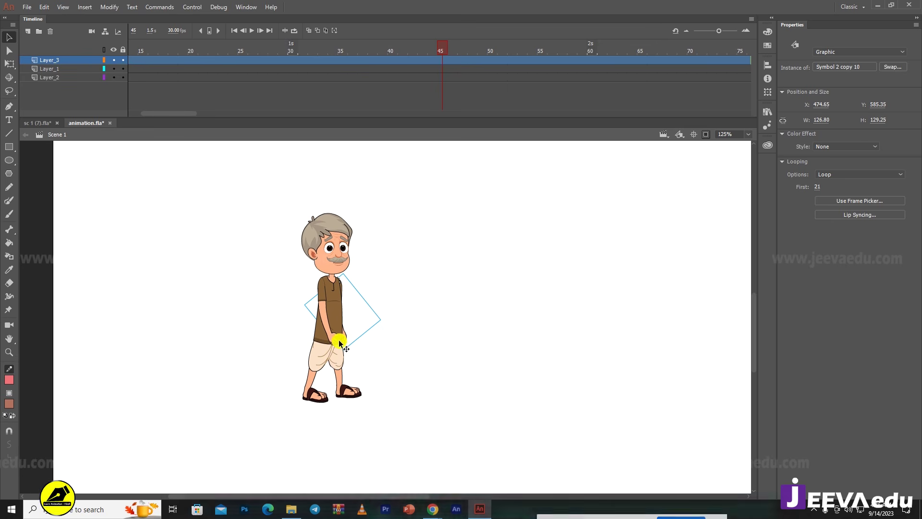
- Fine-tune the angles of the farmer's front and rear arms so the hands rest beside the shirt's hem
{"action": "left_click", "coordinate": [336, 340]}
{"action": "left_click_drag", "start_coordinate": [336, 340], "coordinate": [373, 356]}
{"action": "left_click", "coordinate": [354, 349]}
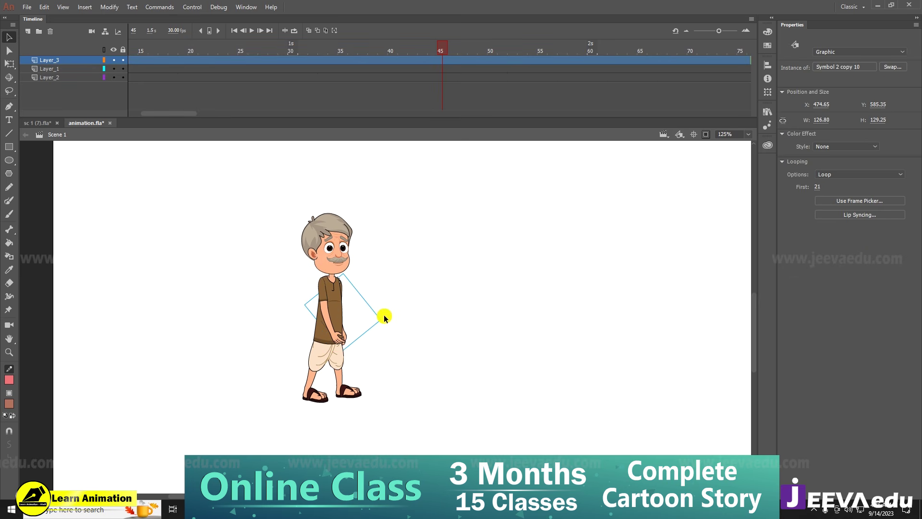
{"action": "left_click_drag", "start_coordinate": [387, 318], "coordinate": [377, 324]}
- Select all of the farmer's body parts and convert them into a single graphic symbol
{"action": "key", "text": "ctrl+minus"}
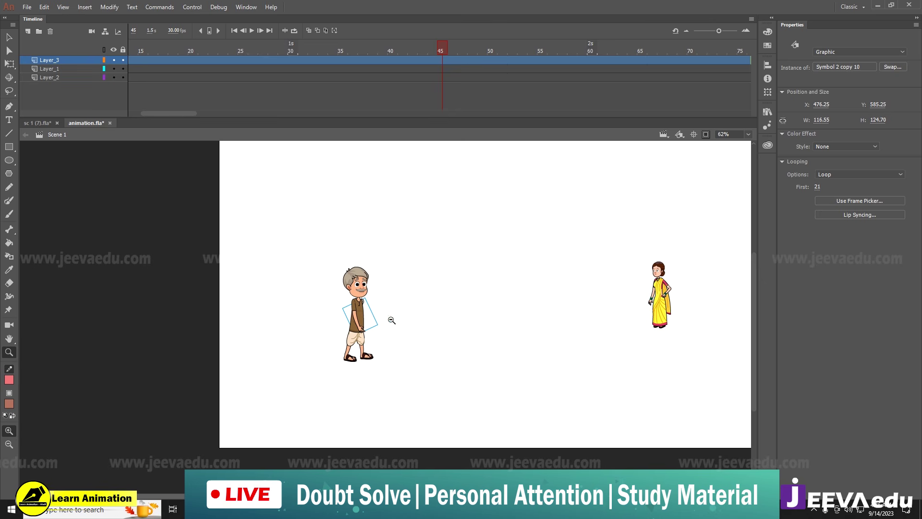
{"action": "left_click", "coordinate": [426, 353]}
{"action": "key", "text": "ctrl+minus"}
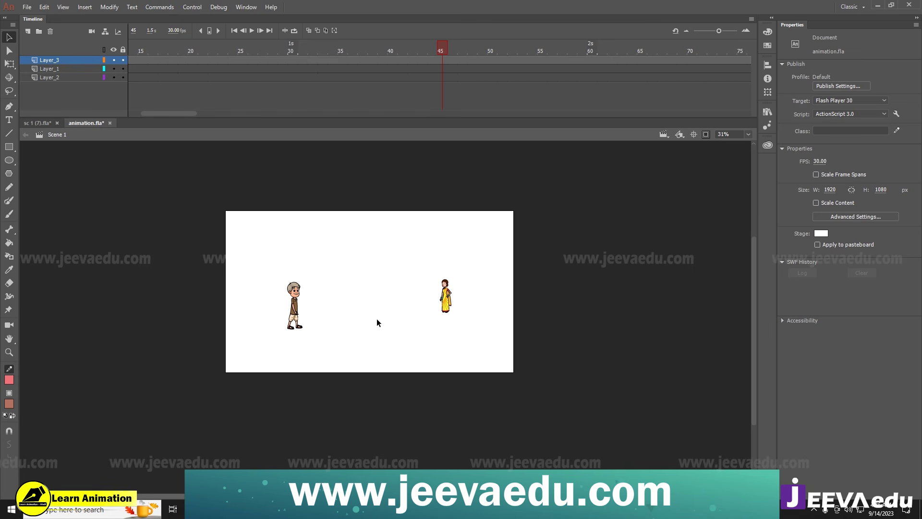
{"action": "left_click_drag", "start_coordinate": [264, 259], "coordinate": [315, 342]}
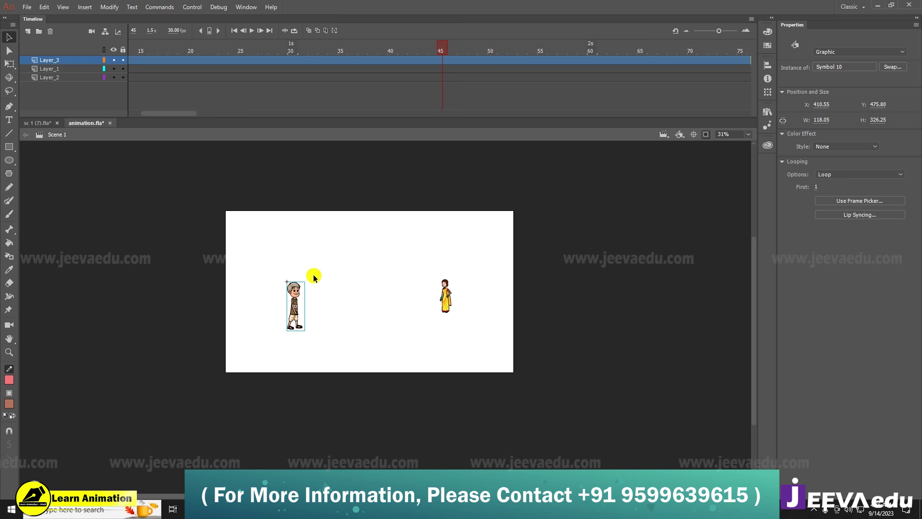
- Enlarge the farmer to about 587 by 1489 px and move him so his head and torso fill the stage height
{"action": "key", "text": "q"}
{"action": "left_click_drag", "start_coordinate": [306, 283], "coordinate": [353, 200]}
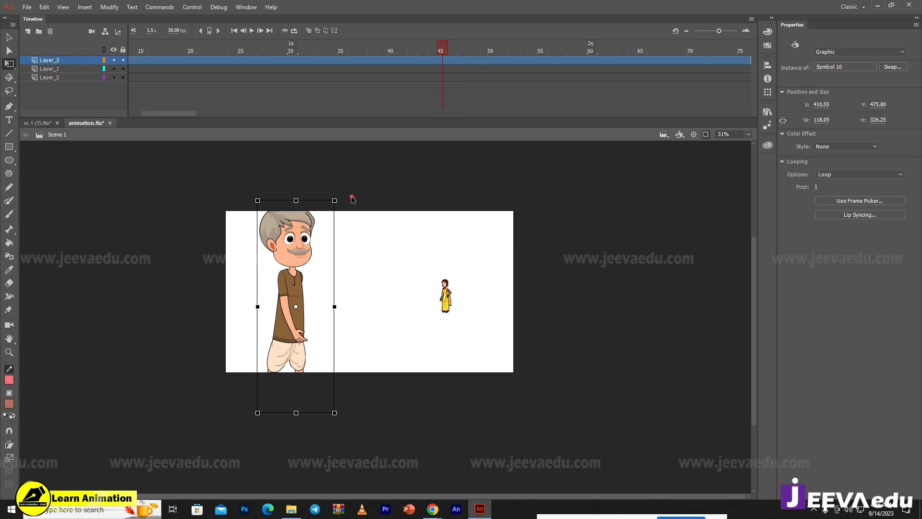
{"action": "left_click_drag", "start_coordinate": [304, 245], "coordinate": [327, 270]}
- Open the farmer's symbol and distribute its body parts to separate layers
{"action": "double_click", "coordinate": [323, 269]}
{"action": "right_click", "coordinate": [321, 269]}
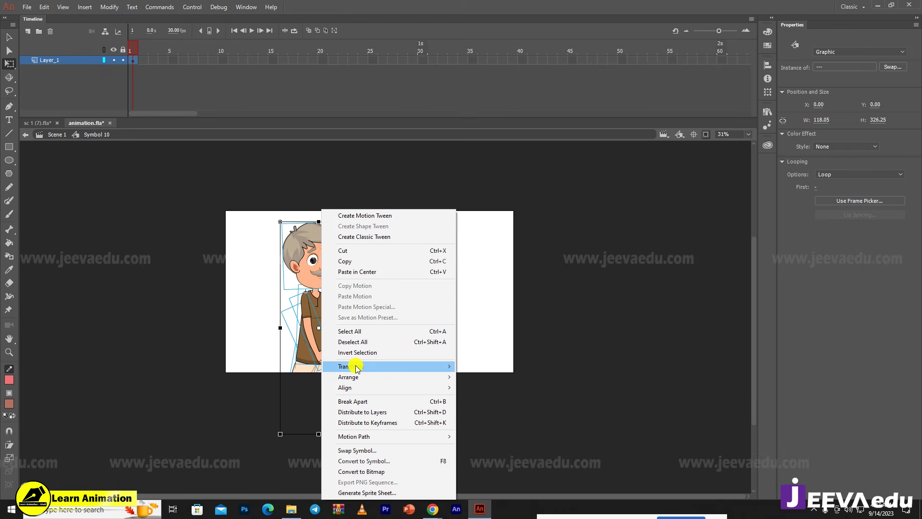
{"action": "left_click", "coordinate": [364, 411]}
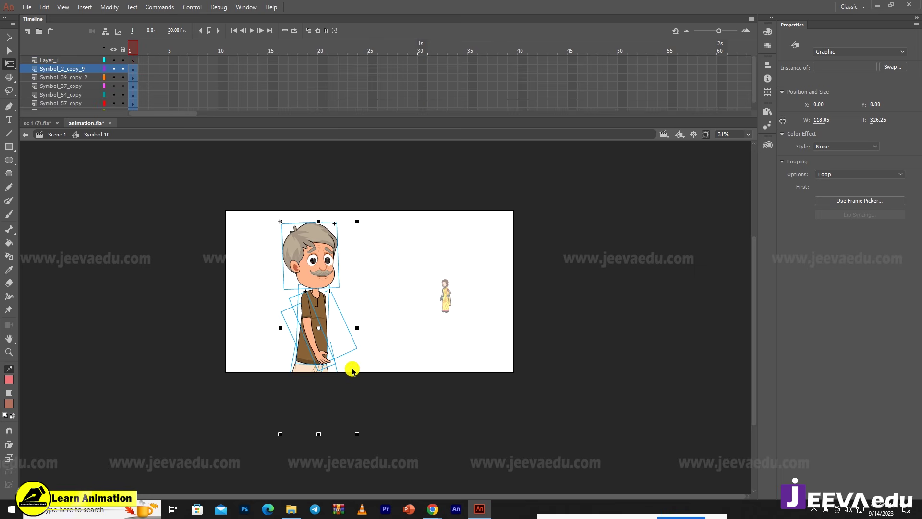
- Extend all of the farmer's body part layers to frame 25 and delete the empty Layer_1
{"action": "left_click_drag", "start_coordinate": [164, 62], "coordinate": [235, 131]}
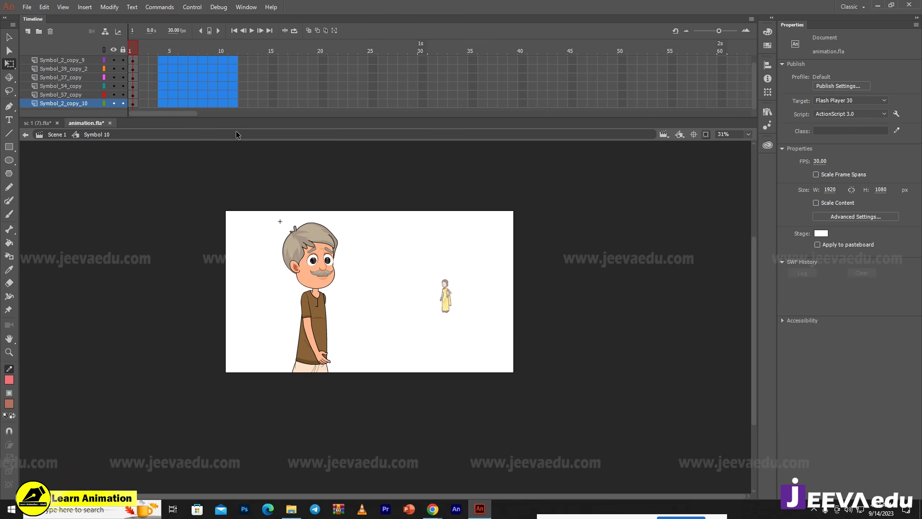
{"action": "left_click_drag", "start_coordinate": [374, 59], "coordinate": [371, 125]}
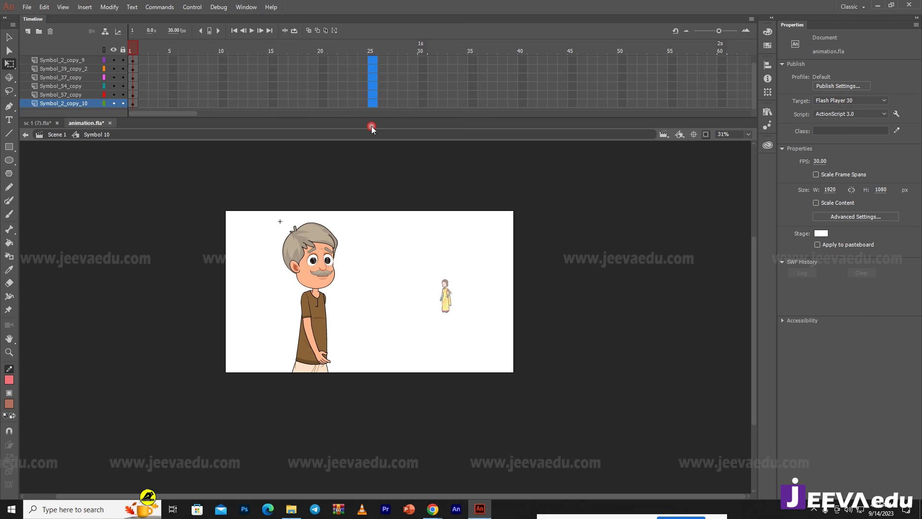
{"action": "key", "text": "F6"}
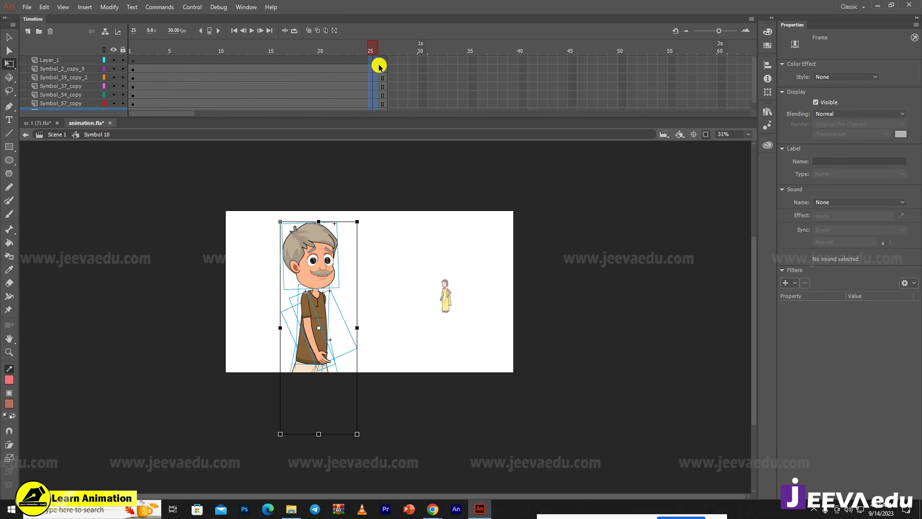
{"action": "left_click", "coordinate": [361, 52]}
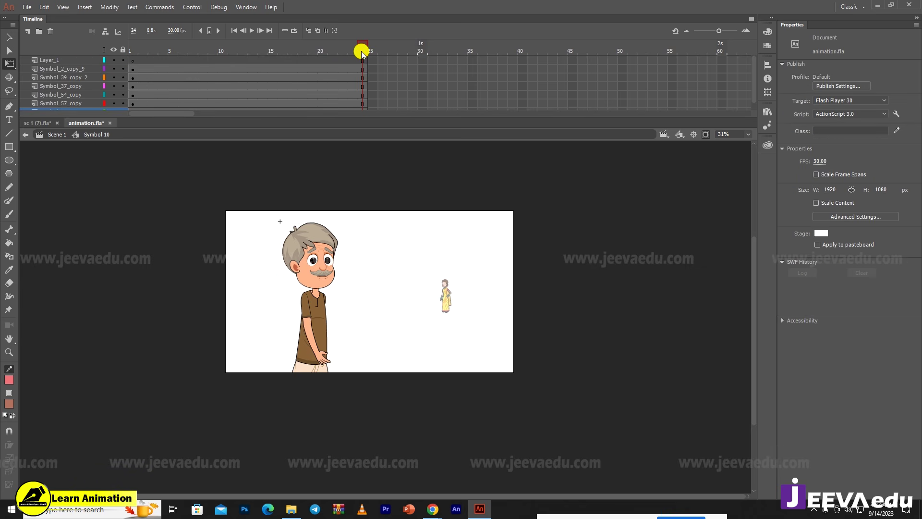
{"action": "left_click_drag", "start_coordinate": [361, 52], "coordinate": [367, 48]}
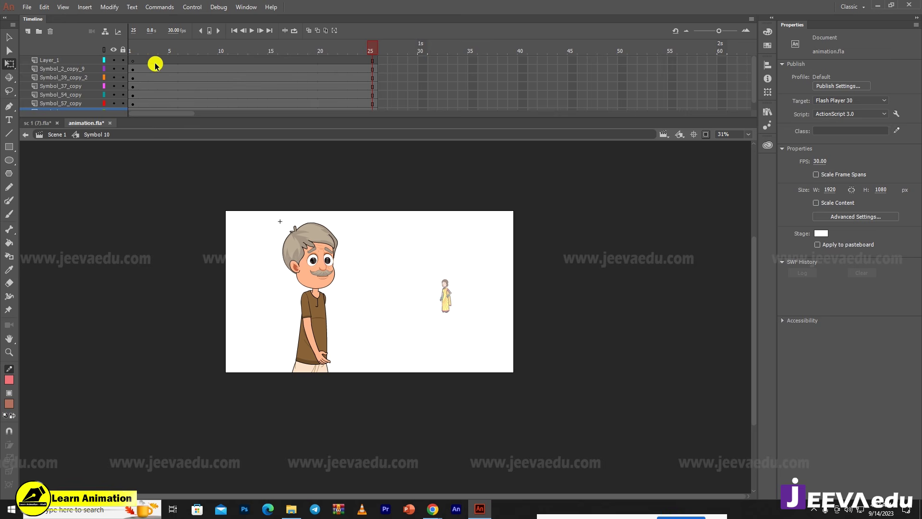
{"action": "left_click", "coordinate": [65, 58]}
{"action": "left_click", "coordinate": [50, 32]}
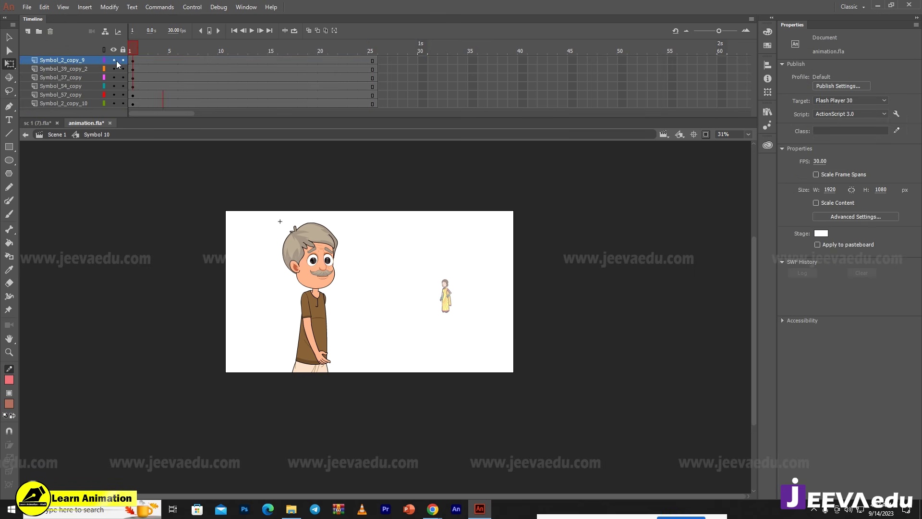
{"action": "double_click", "coordinate": [365, 249]}
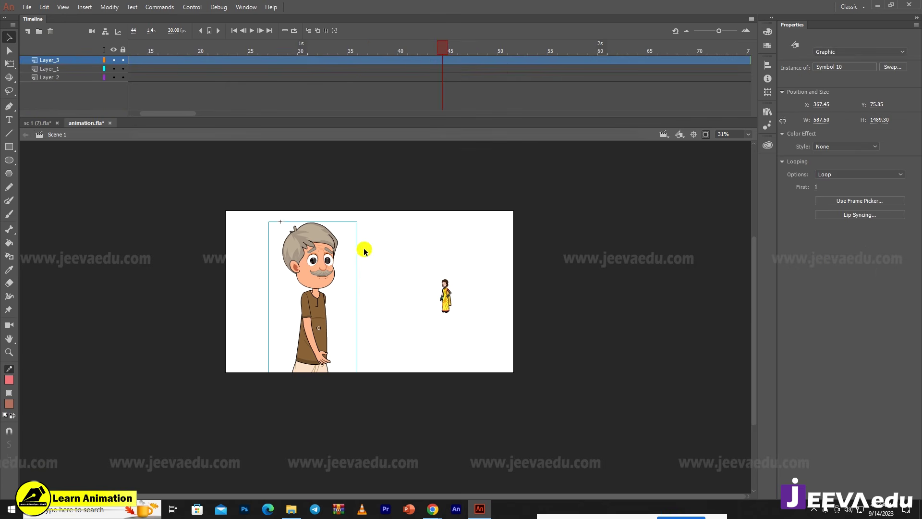
{"action": "left_click", "coordinate": [320, 281]}
{"action": "double_click", "coordinate": [321, 286]}
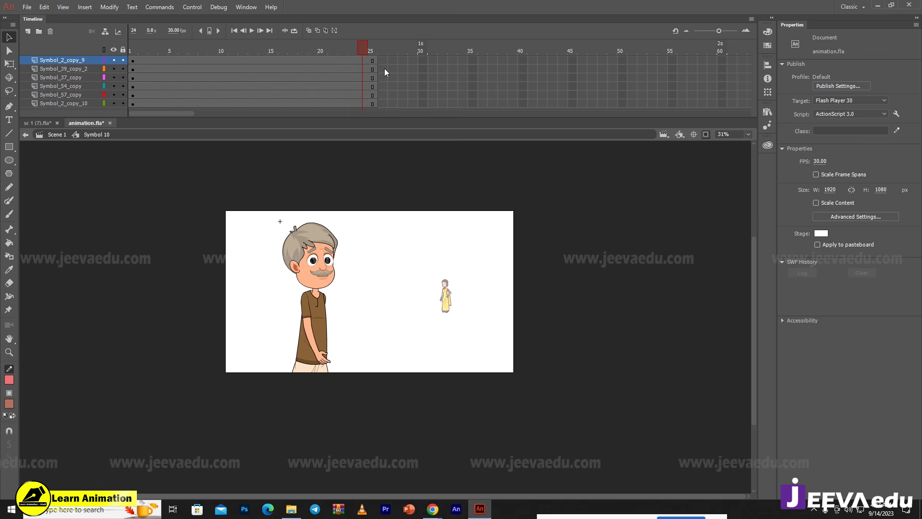
{"action": "key", "text": "q"}
{"action": "left_click", "coordinate": [323, 360]}
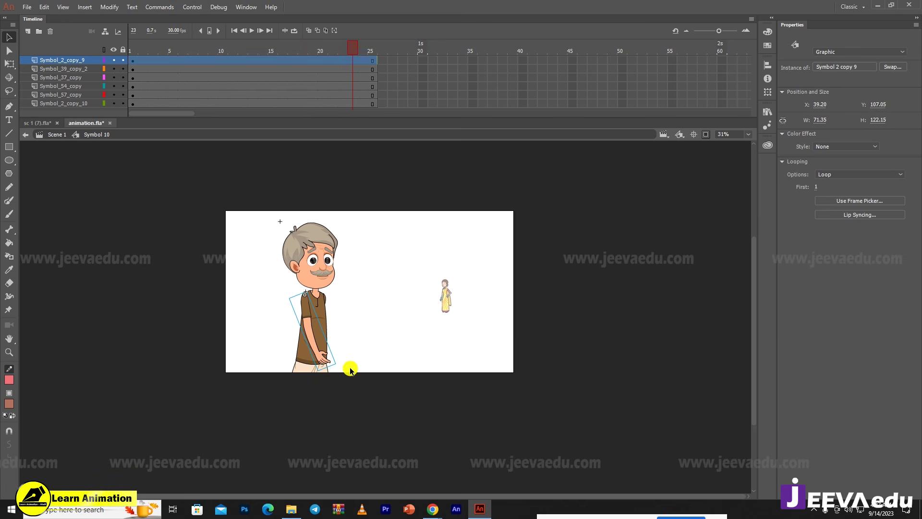
{"action": "left_click_drag", "start_coordinate": [345, 368], "coordinate": [348, 369]}
{"action": "left_click", "coordinate": [357, 367]}
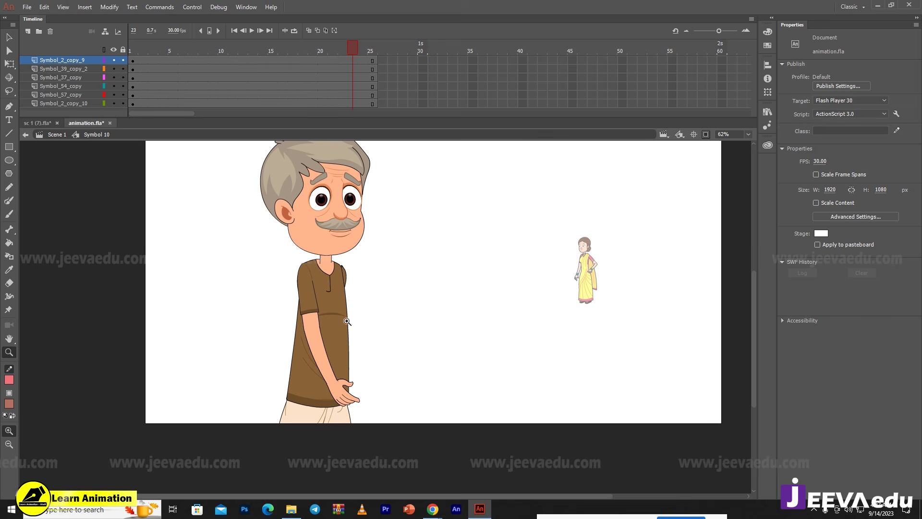
{"action": "left_click", "coordinate": [355, 295], "text": "alt"}
{"action": "key", "text": "v"}
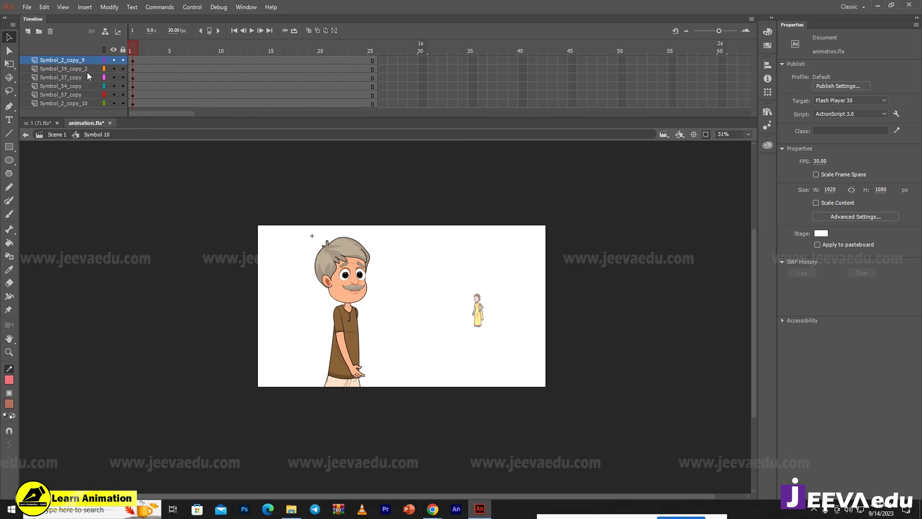
{"action": "left_click", "coordinate": [221, 55]}
{"action": "left_click", "coordinate": [385, 210]}
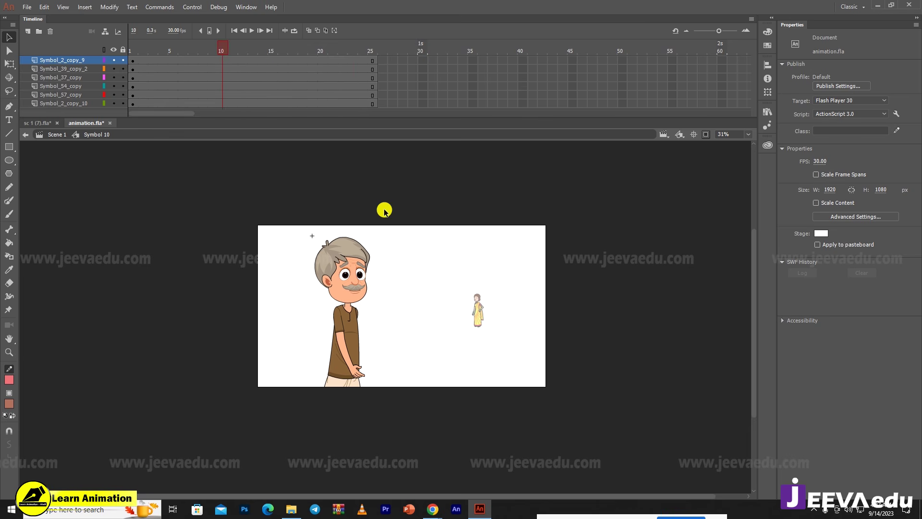
{"action": "left_click", "coordinate": [252, 62]}
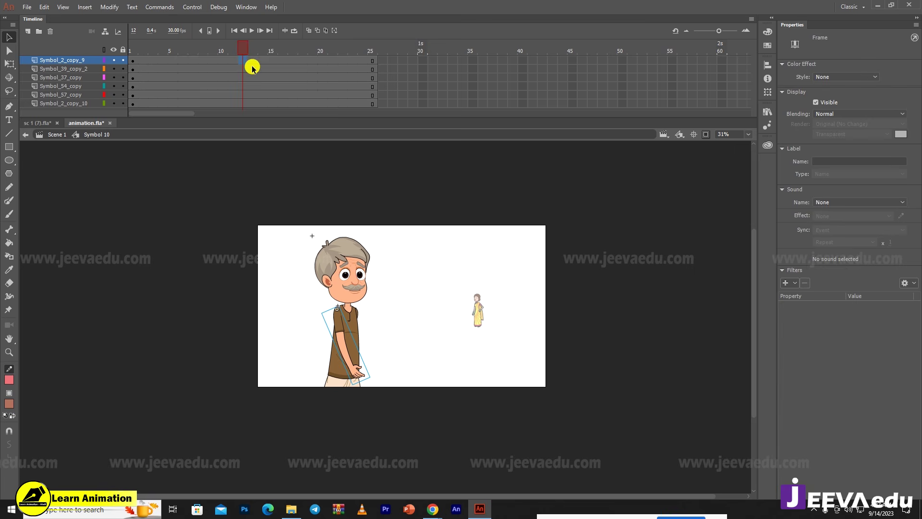
{"action": "left_click", "coordinate": [252, 78]}
{"action": "left_click", "coordinate": [253, 60]}
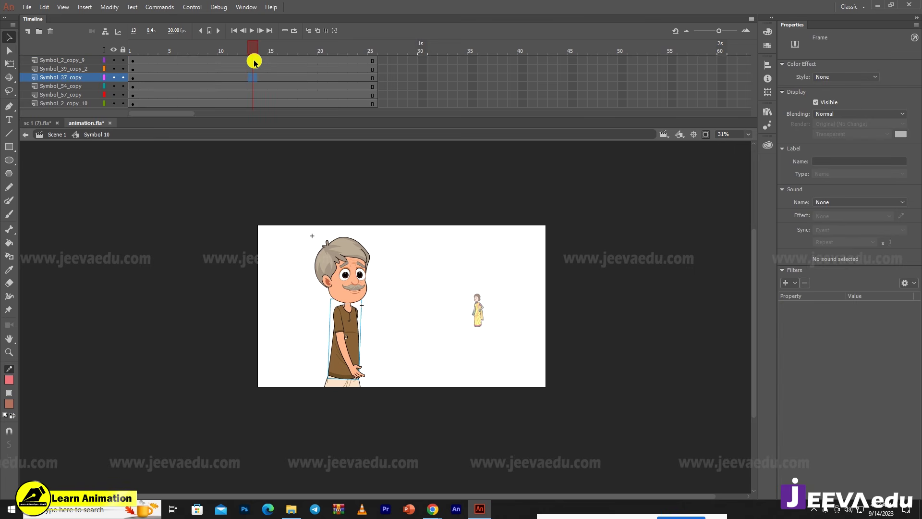
{"action": "left_click", "coordinate": [314, 199]}
{"action": "left_click", "coordinate": [348, 294]}
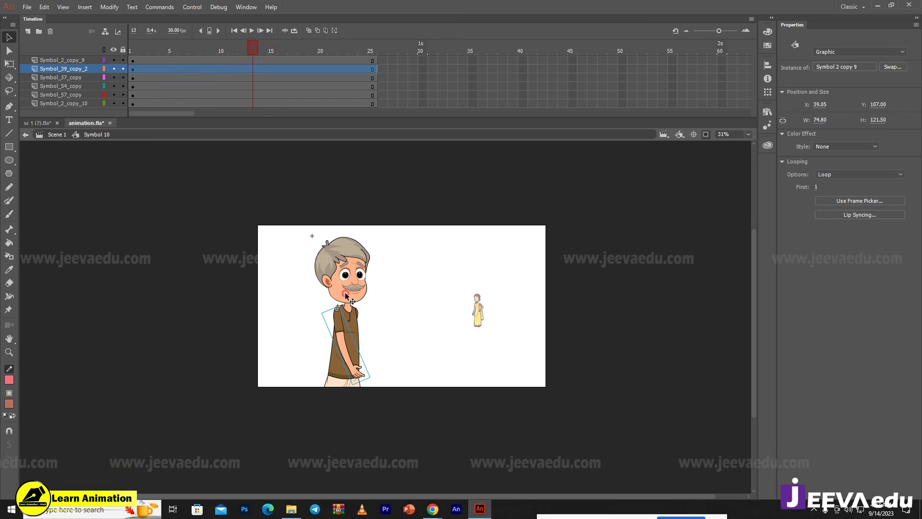
{"action": "left_click", "coordinate": [256, 102]}
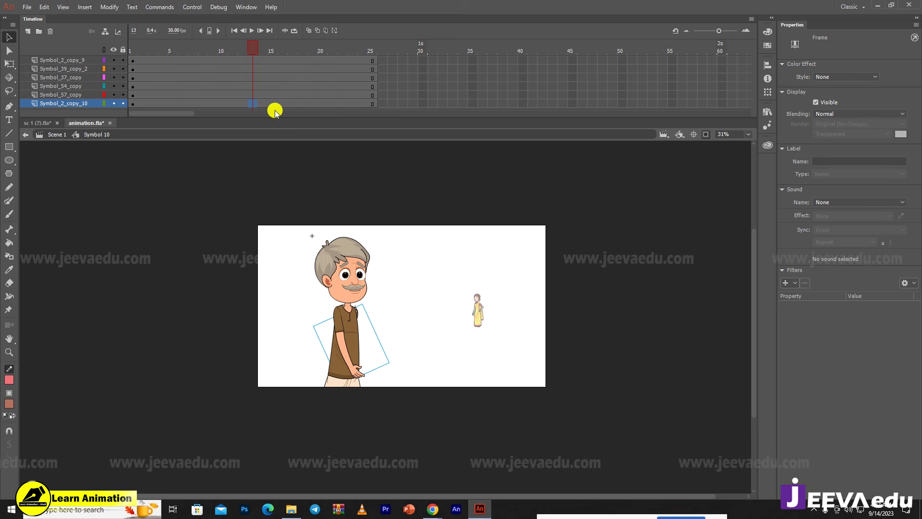
{"action": "left_click", "coordinate": [344, 292]}
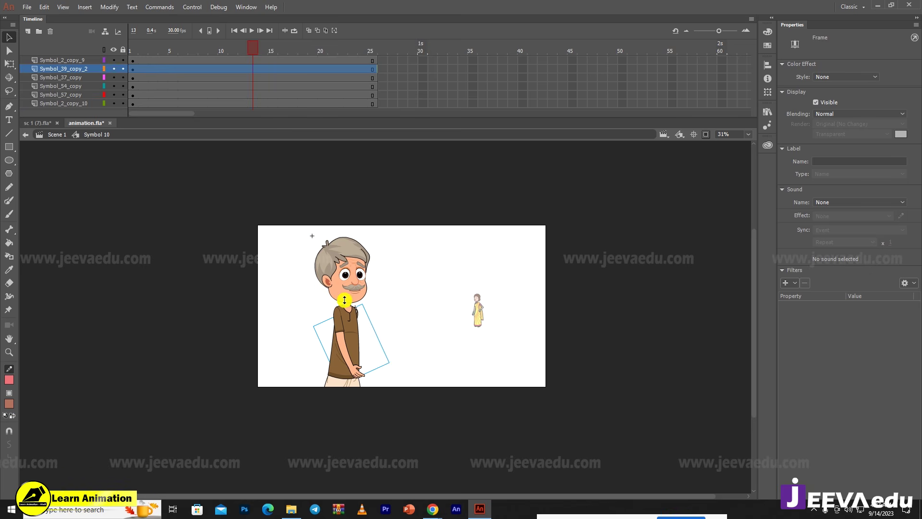
- Insert keyframes on all of the farmer's body part layers at frames 13 and 25
{"action": "key", "text": "q"}
{"action": "left_click", "coordinate": [253, 103]}
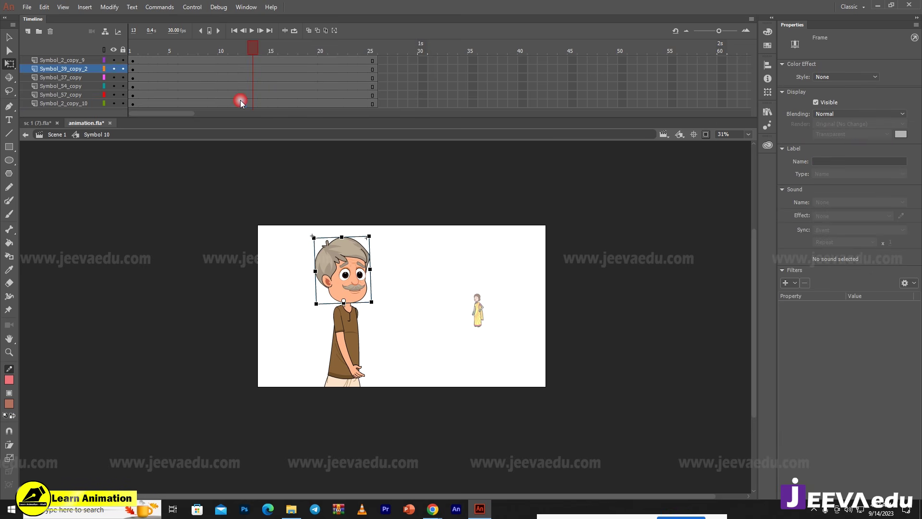
{"action": "left_click", "coordinate": [253, 60]}
{"action": "key", "text": "F6"}
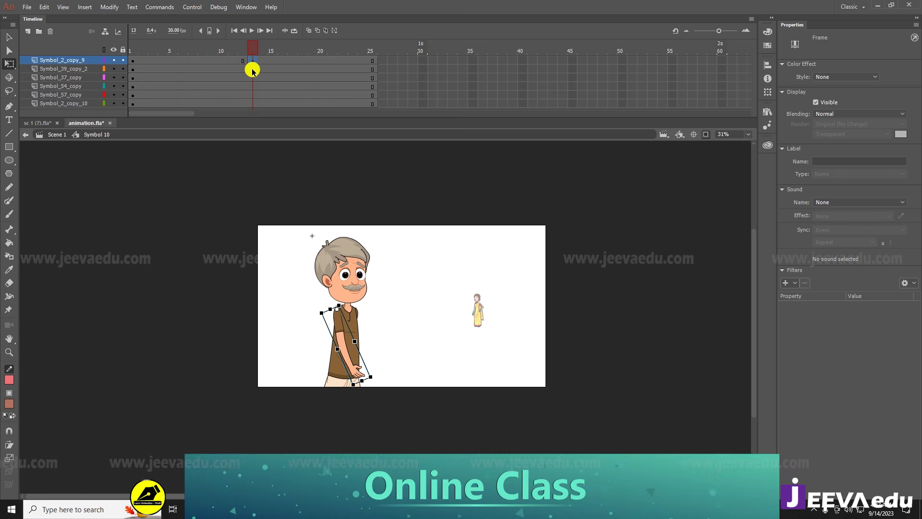
{"action": "left_click_drag", "start_coordinate": [251, 69], "coordinate": [251, 119]}
{"action": "key", "text": "F6"}
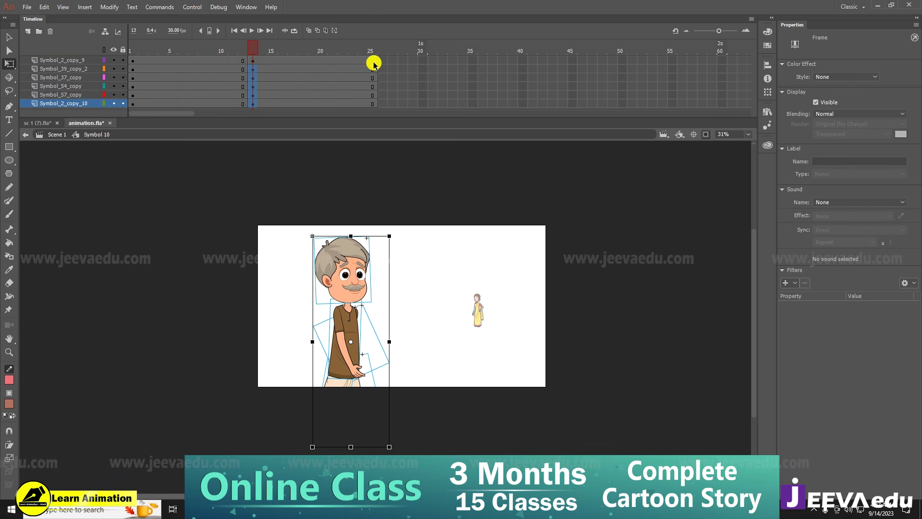
{"action": "left_click_drag", "start_coordinate": [374, 64], "coordinate": [374, 125]}
{"action": "key", "text": "F6"}
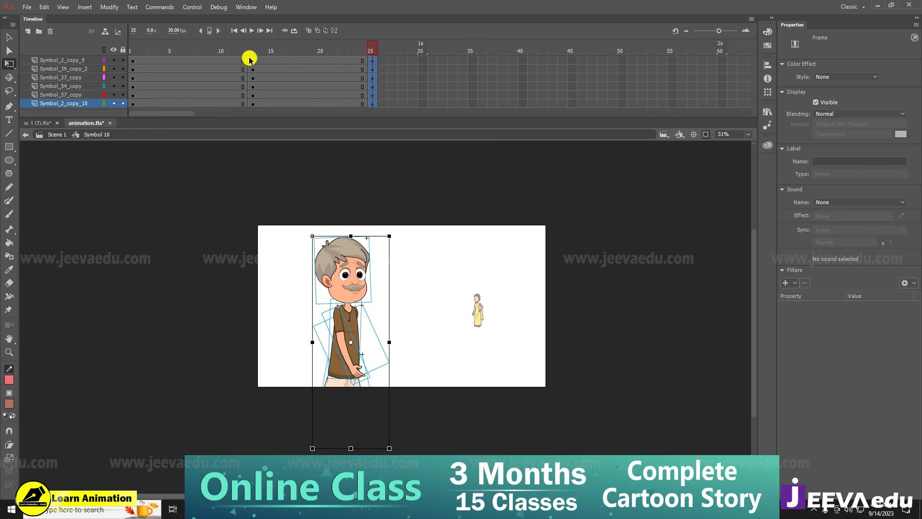
- At frame 13, rotate the farmer's front arm backward so it hangs straight down at his side
{"action": "left_click", "coordinate": [251, 61]}
{"action": "left_click", "coordinate": [419, 344]}
{"action": "key", "text": "v"}
{"action": "left_click_drag", "start_coordinate": [301, 228], "coordinate": [363, 332]}
{"action": "left_click", "coordinate": [410, 326]}
{"action": "left_click", "coordinate": [354, 369]}
{"action": "key", "text": "q"}
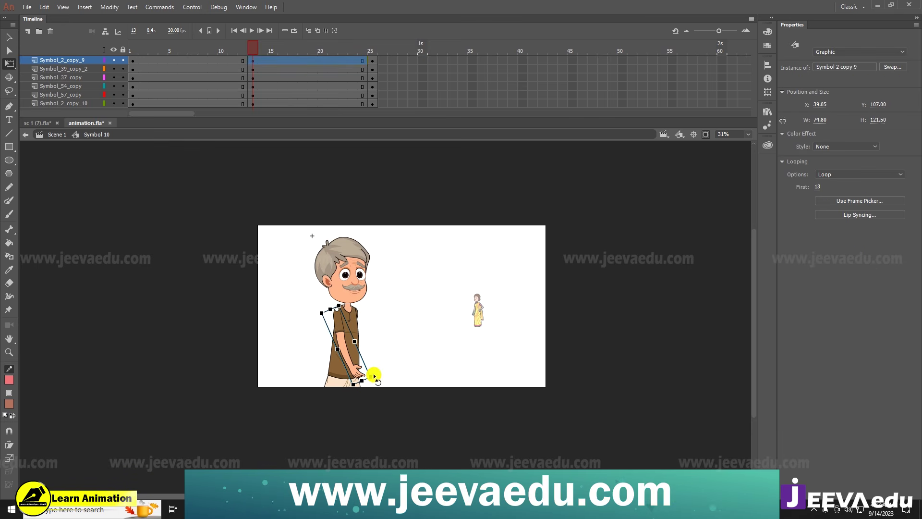
{"action": "left_click_drag", "start_coordinate": [371, 381], "coordinate": [347, 381]}
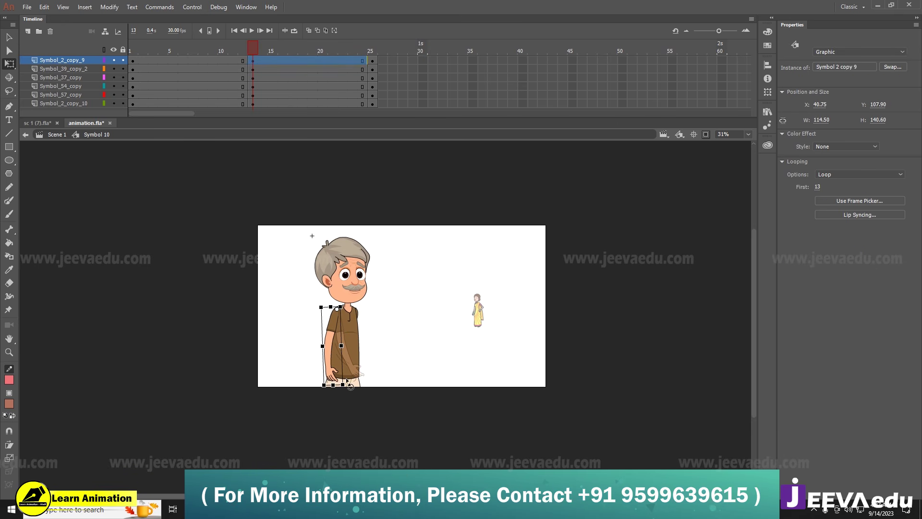
{"action": "left_click", "coordinate": [389, 354]}
- At frame 13, rotate the farmer's rear arm forward so its hand swings out in front of his shirt
{"action": "key", "text": "v"}
{"action": "key", "text": "ctrl+="}
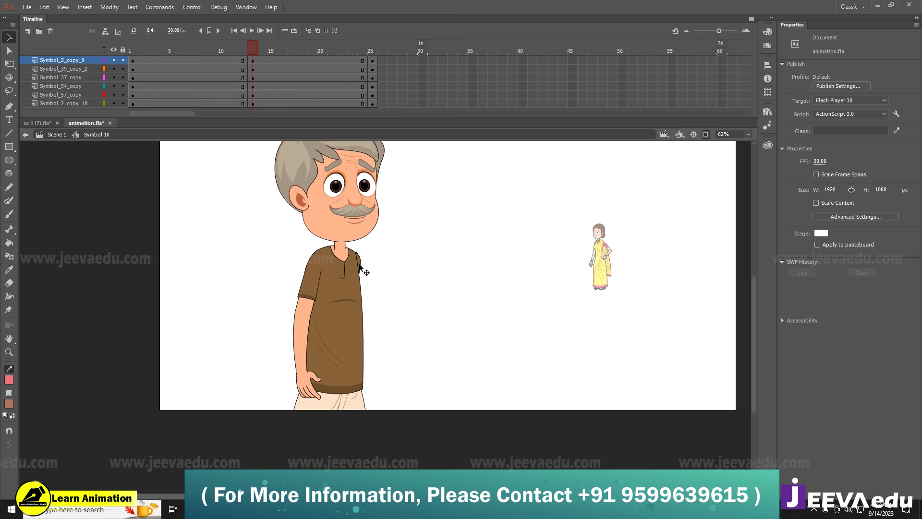
{"action": "left_click", "coordinate": [359, 266]}
{"action": "key", "text": "q"}
{"action": "left_click_drag", "start_coordinate": [331, 412], "coordinate": [395, 407]}
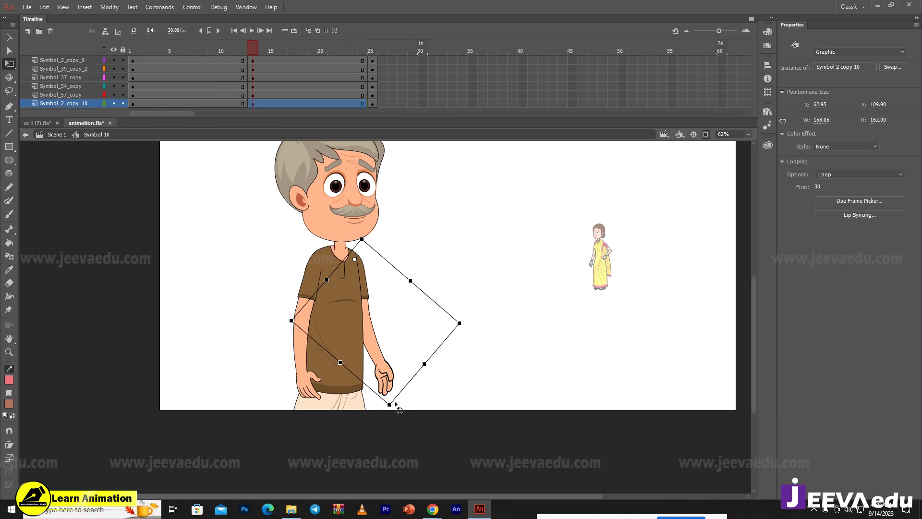
- Fine-tune the front arm's rotation at frame 13, swinging it slightly further back
{"action": "left_click", "coordinate": [309, 381]}
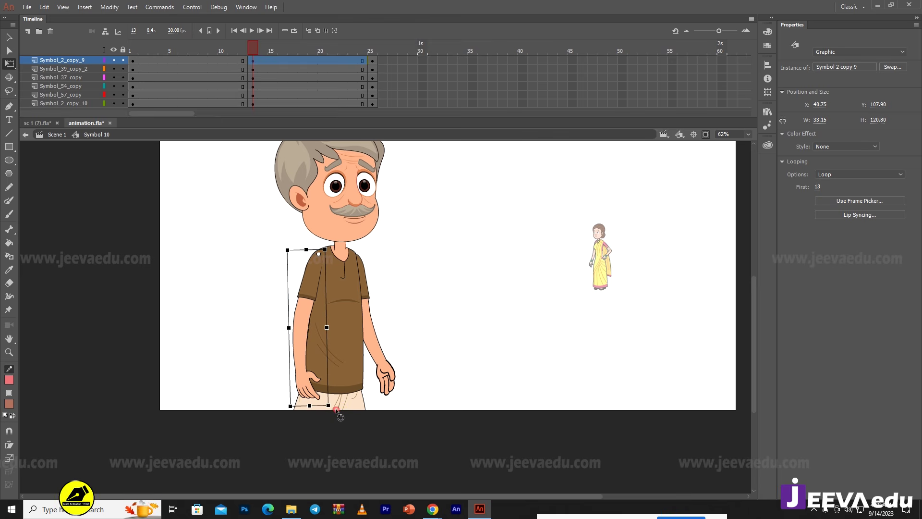
{"action": "left_click_drag", "start_coordinate": [251, 46], "coordinate": [255, 89]}
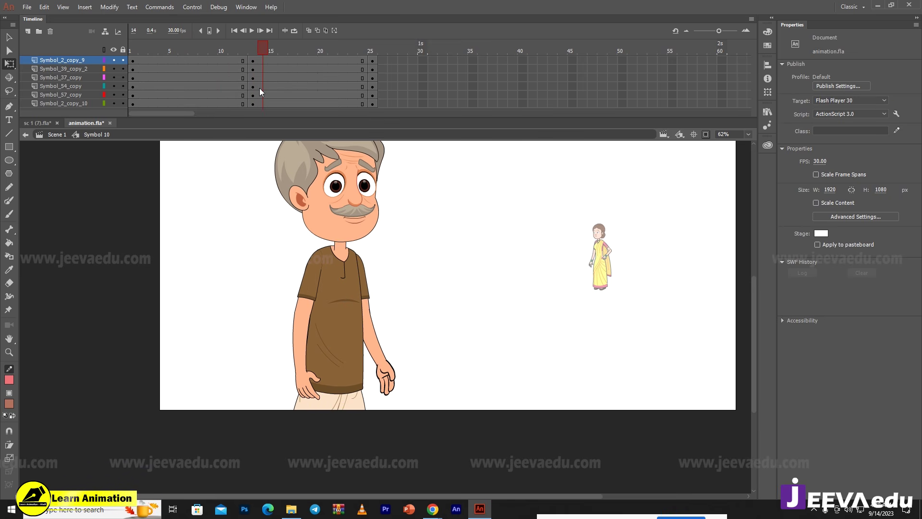
{"action": "left_click", "coordinate": [305, 332]}
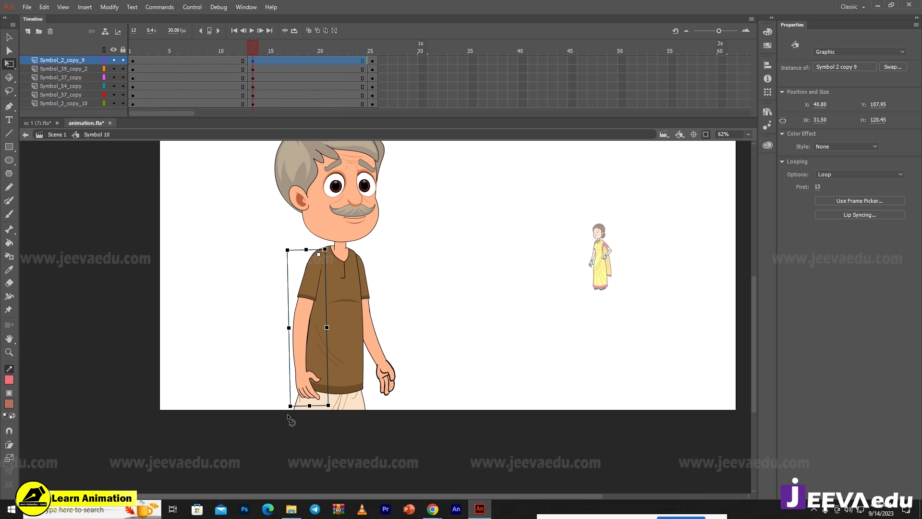
{"action": "left_click_drag", "start_coordinate": [287, 414], "coordinate": [287, 413]}
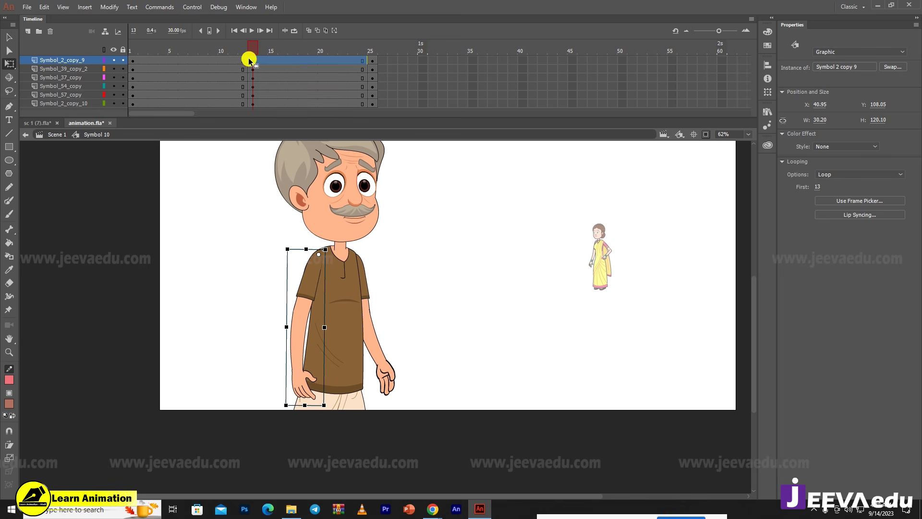
- Create classic tweens between the keyframes at frames 1, 13 and 25 on all of the body part layers
{"action": "left_click_drag", "start_coordinate": [235, 58], "coordinate": [272, 144]}
{"action": "right_click", "coordinate": [261, 81]}
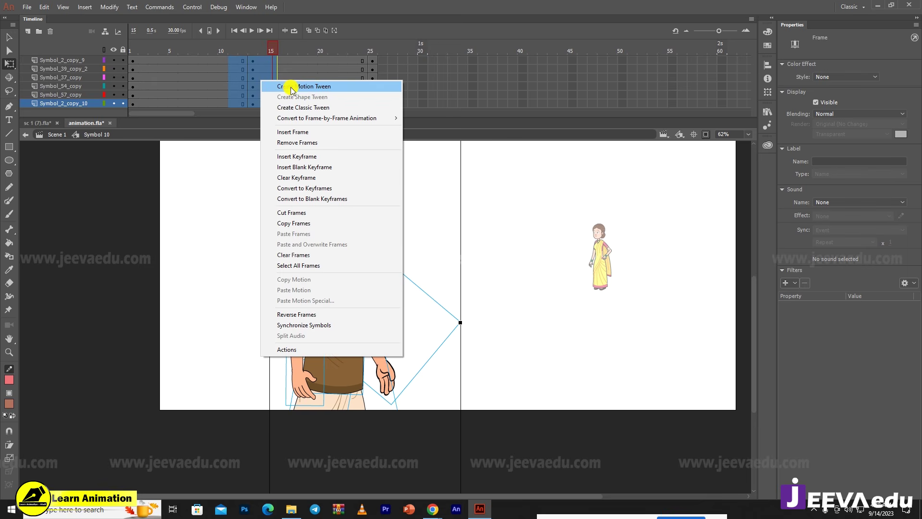
{"action": "left_click", "coordinate": [295, 108]}
- Add keyframes on all layers at frame 7 and nudge the farmer's whole body slightly upward there
{"action": "left_click_drag", "start_coordinate": [269, 51], "coordinate": [193, 122]}
{"action": "key", "text": "F6"}
{"action": "key", "text": "F6"}
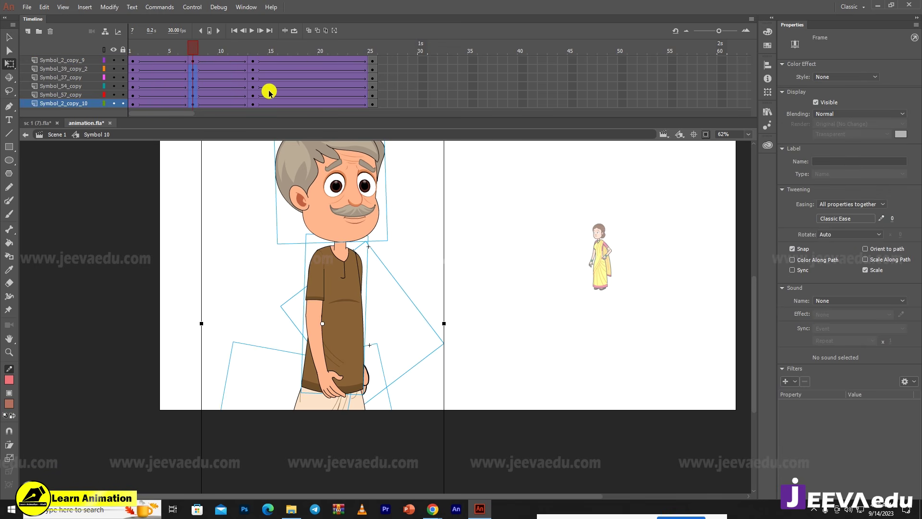
{"action": "left_click", "coordinate": [378, 299], "text": "ctrl+alt"}
{"action": "key", "text": "v"}
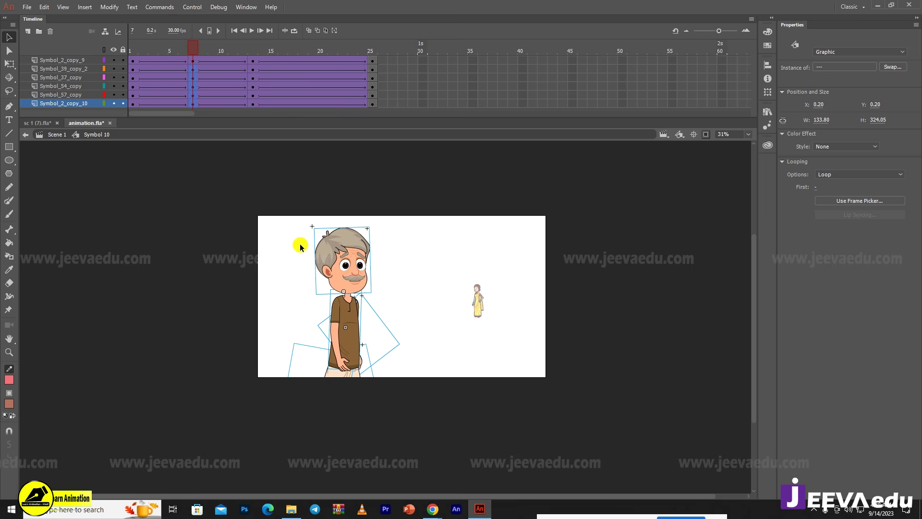
{"action": "left_click_drag", "start_coordinate": [282, 227], "coordinate": [383, 499]}
{"action": "key", "text": "Up"}
{"action": "key", "text": "Up"}
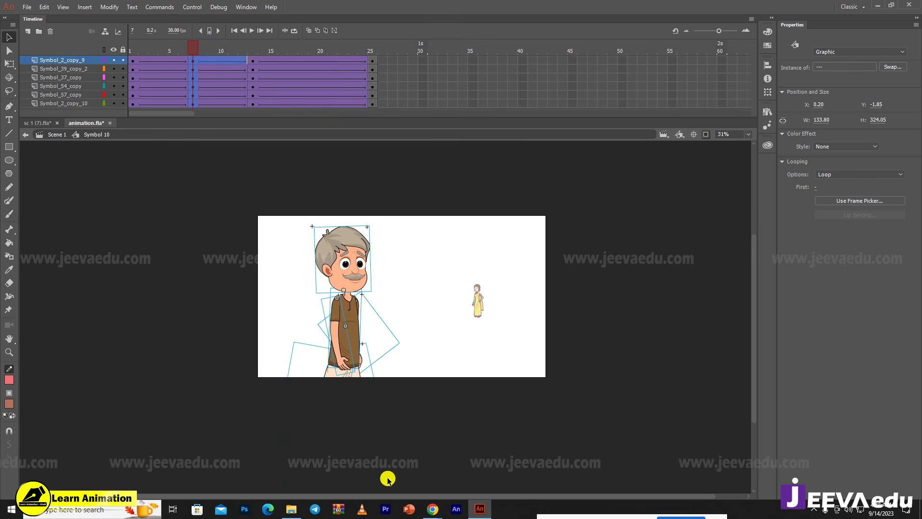
- Tilt the farmer's head slightly backward at frame 7
{"action": "left_click", "coordinate": [429, 297]}
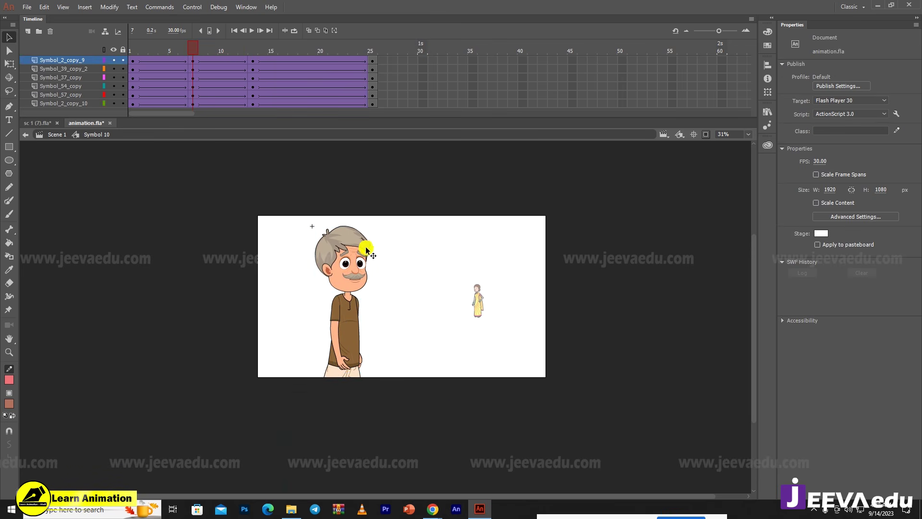
{"action": "left_click", "coordinate": [366, 248]}
{"action": "key", "text": "q"}
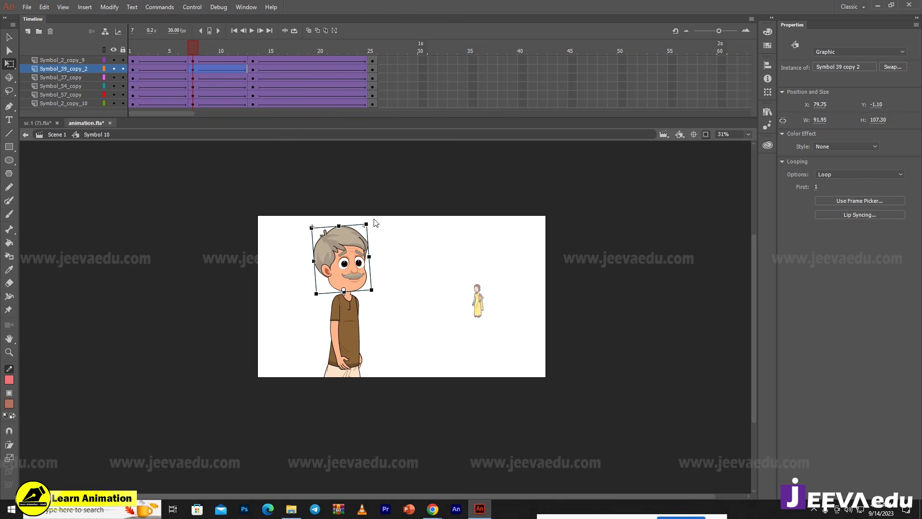
- Add keyframes on all layers at frame 19 and nudge the farmer's whole body slightly upward there
{"action": "left_click_drag", "start_coordinate": [316, 61], "coordinate": [316, 134]}
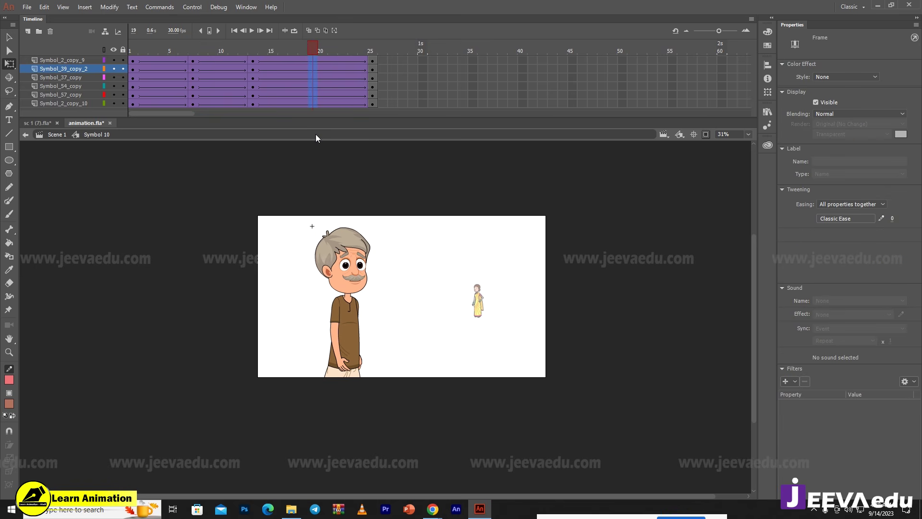
{"action": "key", "text": "F6"}
{"action": "key", "text": "Up"}
{"action": "key", "text": "Up"}
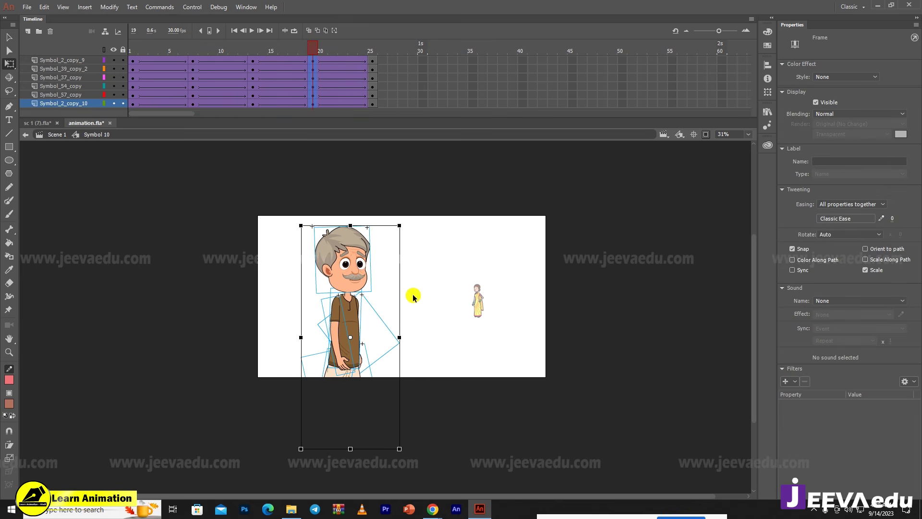
- Tilt the farmer's head slightly backward at frame 19
{"action": "left_click", "coordinate": [413, 295]}
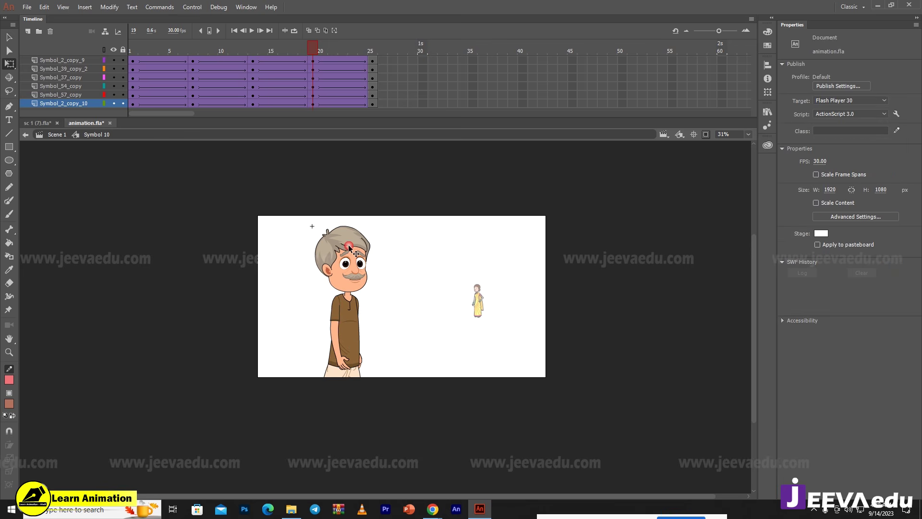
{"action": "left_click", "coordinate": [336, 240]}
{"action": "left_click_drag", "start_coordinate": [377, 224], "coordinate": [377, 222]}
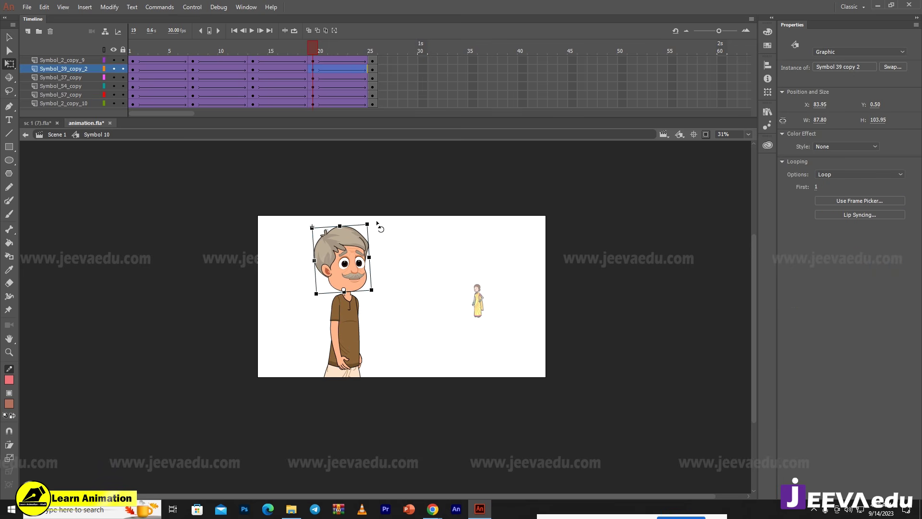
- Return to the main scene and play back the farmer's walking motion
{"action": "double_click", "coordinate": [419, 298]}
{"action": "key", "text": "Escape"}
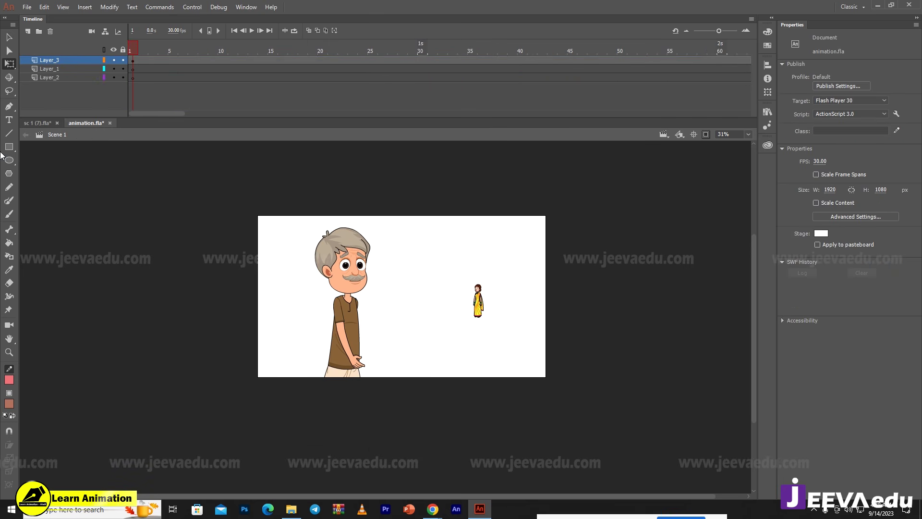
{"action": "key", "text": "Return"}
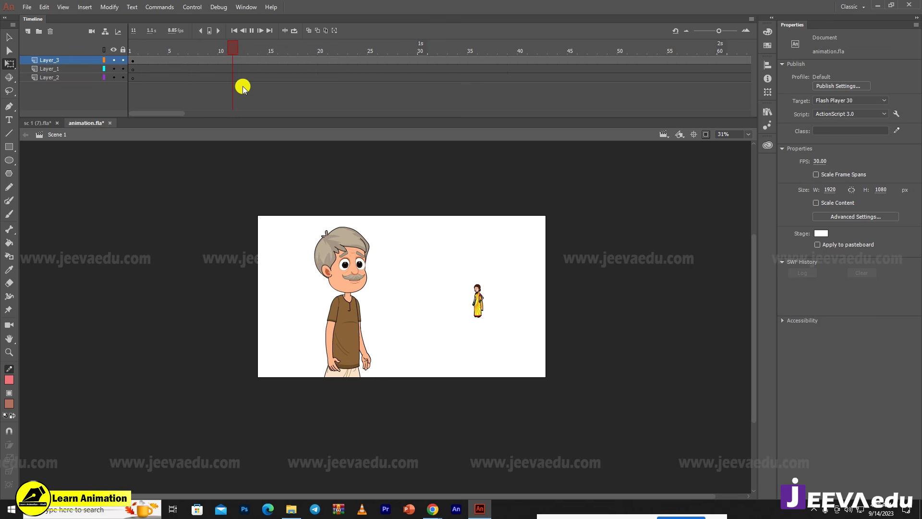
- Reopen the farmer's symbol and raise his whole body a little further at frame 7
{"action": "left_click", "coordinate": [133, 50]}
{"action": "key", "text": "z"}
{"action": "left_click", "coordinate": [367, 292]}
{"action": "left_click_drag", "start_coordinate": [369, 315], "coordinate": [319, 300]}
{"action": "key", "text": "v"}
{"action": "left_click", "coordinate": [300, 248]}
{"action": "left_click_drag", "start_coordinate": [136, 47], "coordinate": [18, 134]}
{"action": "double_click", "coordinate": [284, 260]}
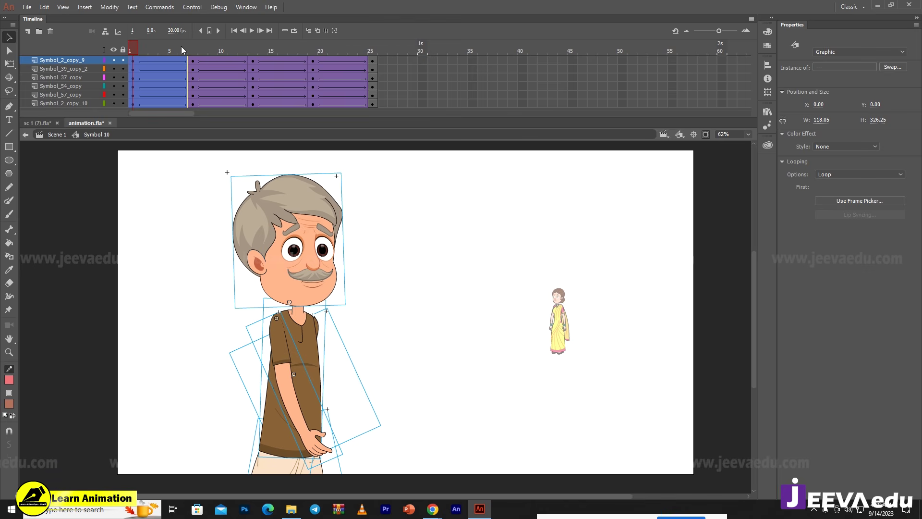
{"action": "left_click", "coordinate": [192, 50]}
{"action": "left_click_drag", "start_coordinate": [188, 192], "coordinate": [348, 510]}
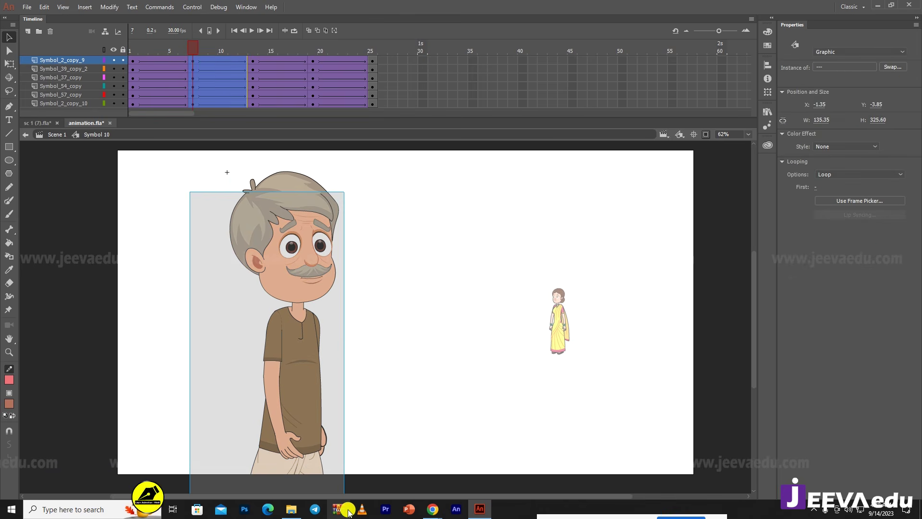
{"action": "key", "text": "Up"}
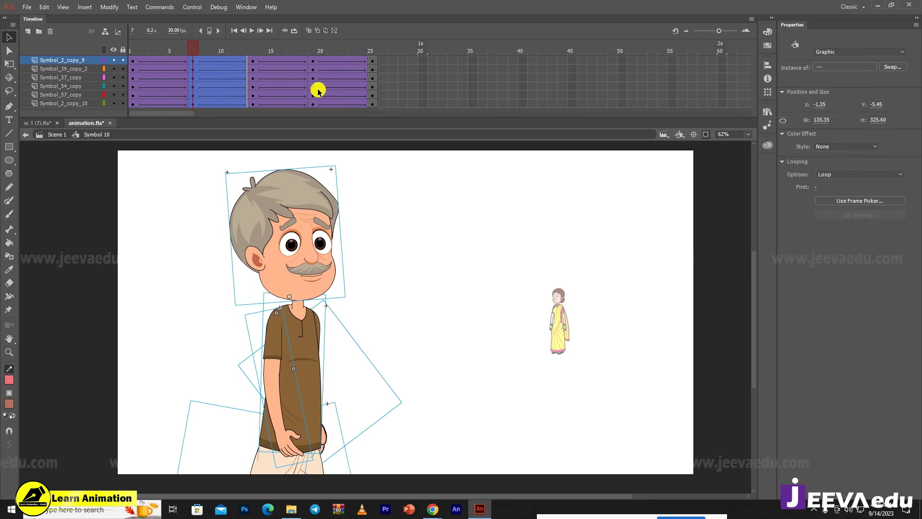
- Raise the farmer's whole body a little further at frame 19 and play back the symbol's animation
{"action": "left_click", "coordinate": [312, 62]}
{"action": "left_click_drag", "start_coordinate": [179, 204], "coordinate": [419, 514]}
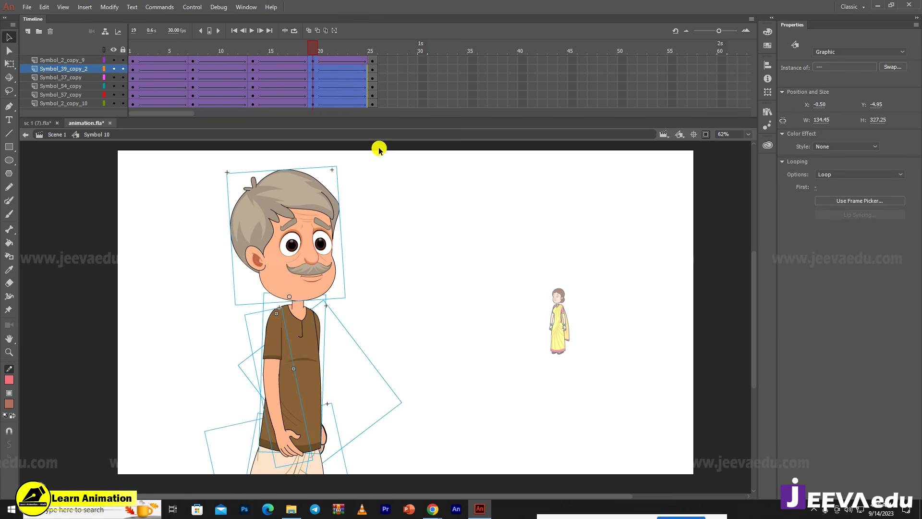
{"action": "key", "text": "Return"}
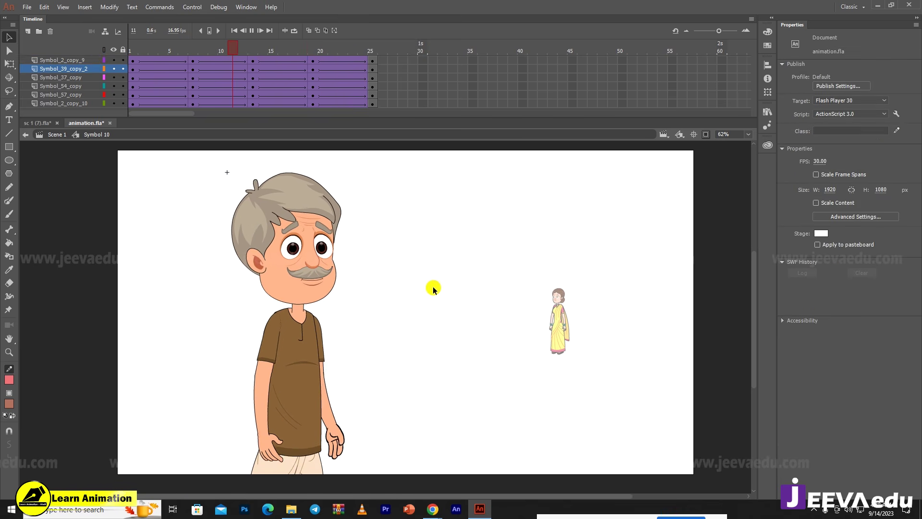
- Return to the main scene, enlarge the woman to the farmer's scale and place her facing him
{"action": "left_click", "coordinate": [438, 329]}
{"action": "double_click", "coordinate": [472, 355]}
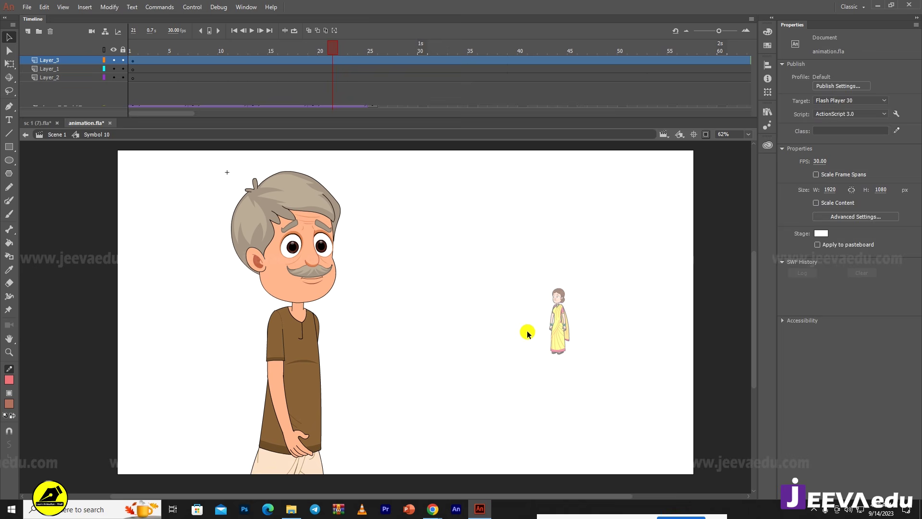
{"action": "left_click", "coordinate": [559, 327]}
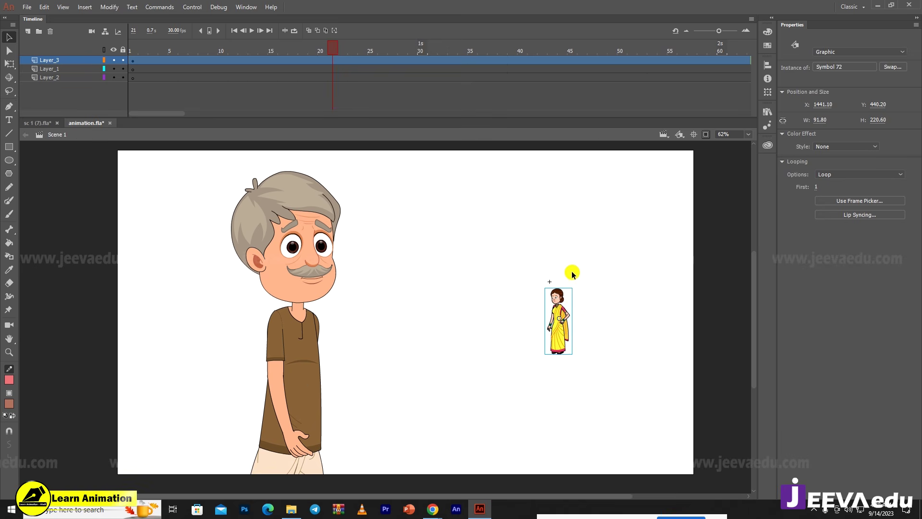
{"action": "left_click_drag", "start_coordinate": [573, 288], "coordinate": [639, 143]}
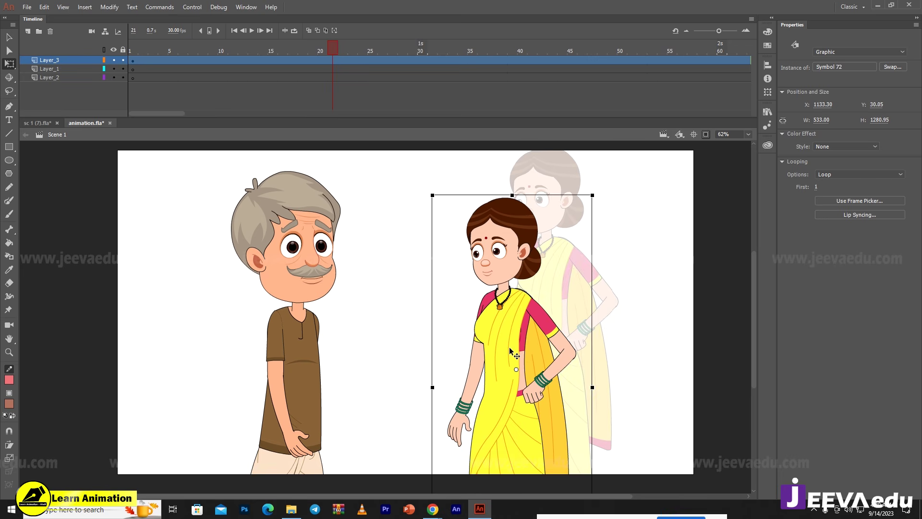
{"action": "left_click", "coordinate": [515, 356]}
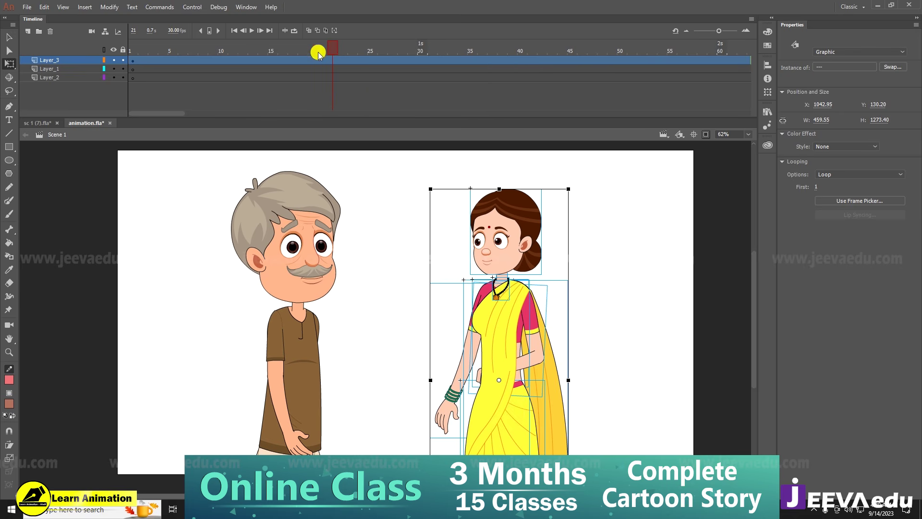
- Open the woman's symbol, distribute her body parts to separate layers and delete the empty Layer_1
{"action": "double_click", "coordinate": [508, 332]}
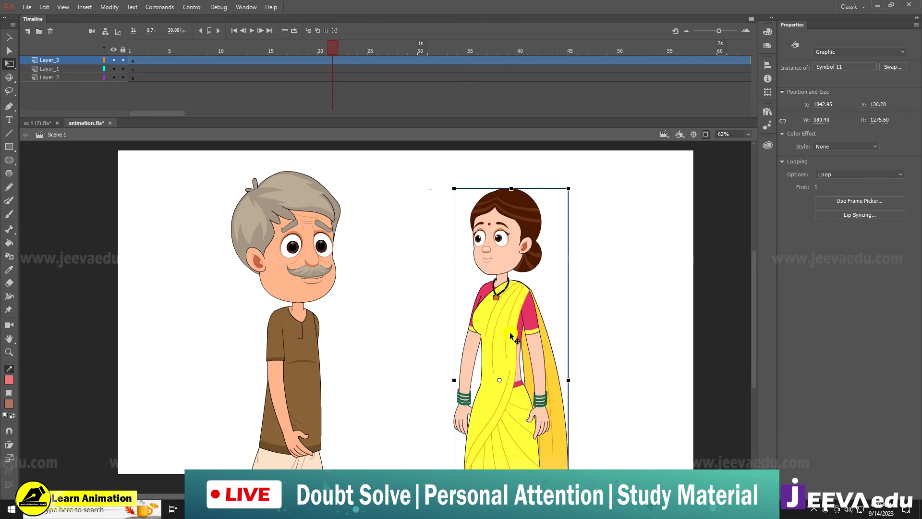
{"action": "right_click", "coordinate": [508, 333]}
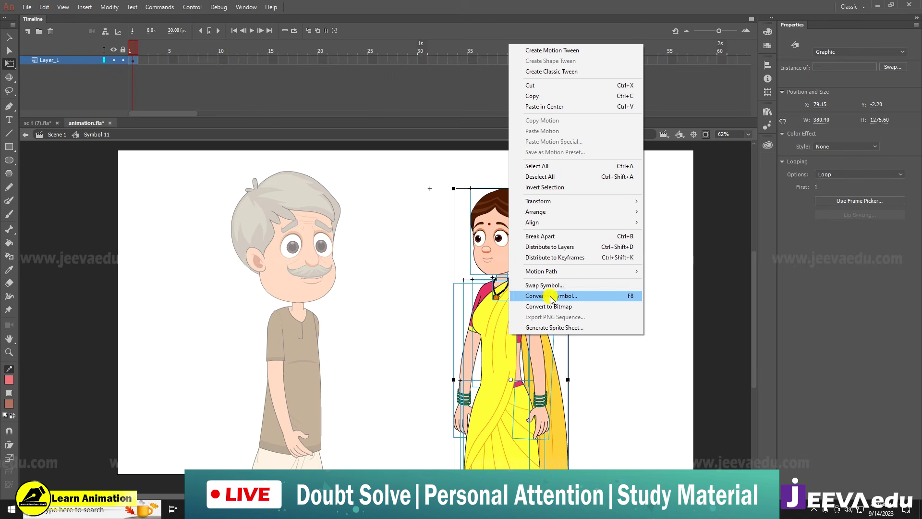
{"action": "left_click", "coordinate": [547, 247]}
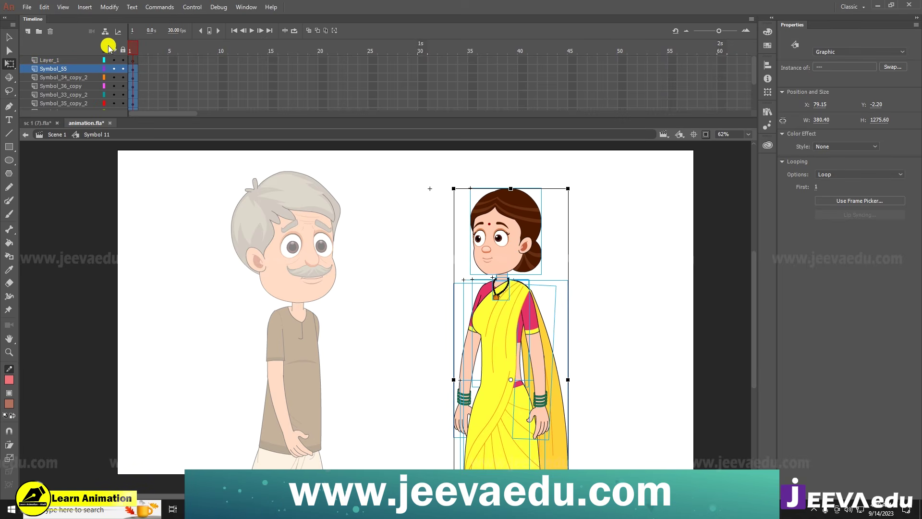
{"action": "left_click", "coordinate": [44, 60]}
{"action": "left_click", "coordinate": [51, 31]}
{"action": "key", "text": "v"}
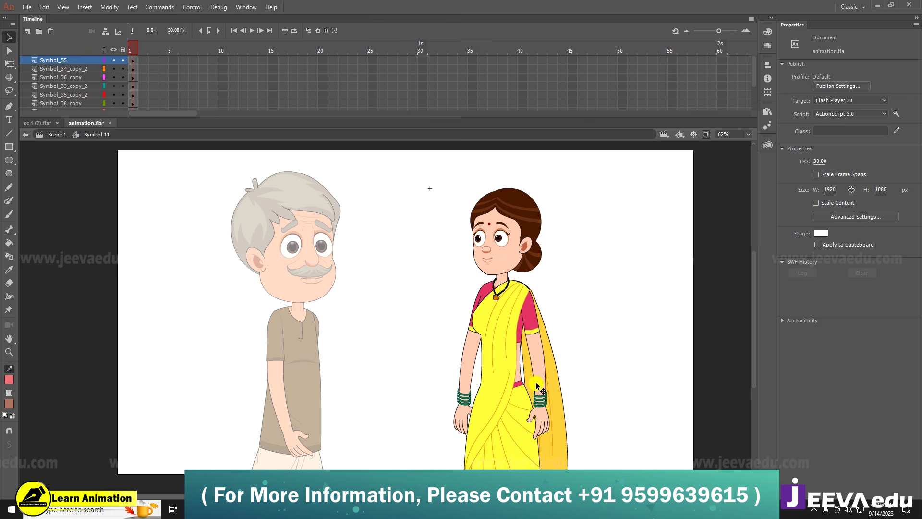
- Set the looping option of the woman's two arms and her head to Single Frame
{"action": "left_click", "coordinate": [538, 386]}
{"action": "left_click", "coordinate": [858, 174]}
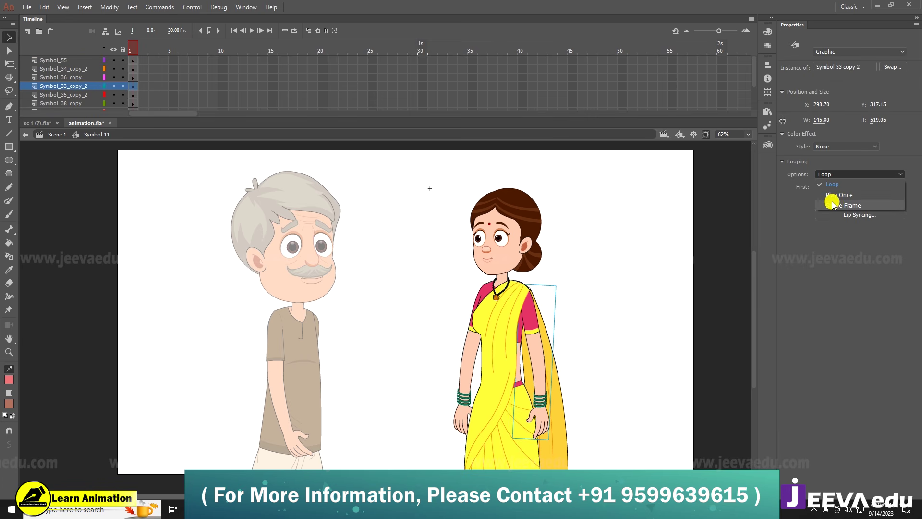
{"action": "left_click", "coordinate": [834, 203]}
{"action": "left_click", "coordinate": [459, 367]}
{"action": "left_click", "coordinate": [857, 174]}
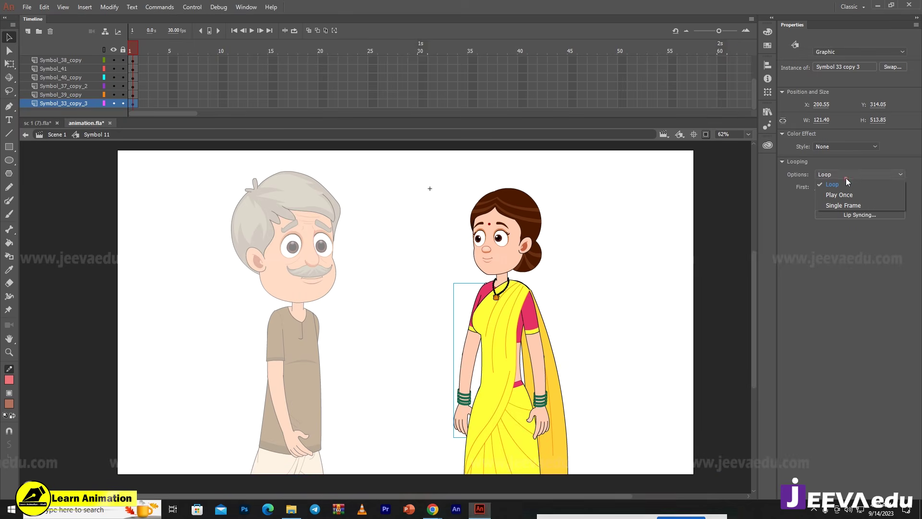
{"action": "left_click", "coordinate": [831, 201]}
{"action": "left_click", "coordinate": [535, 244]}
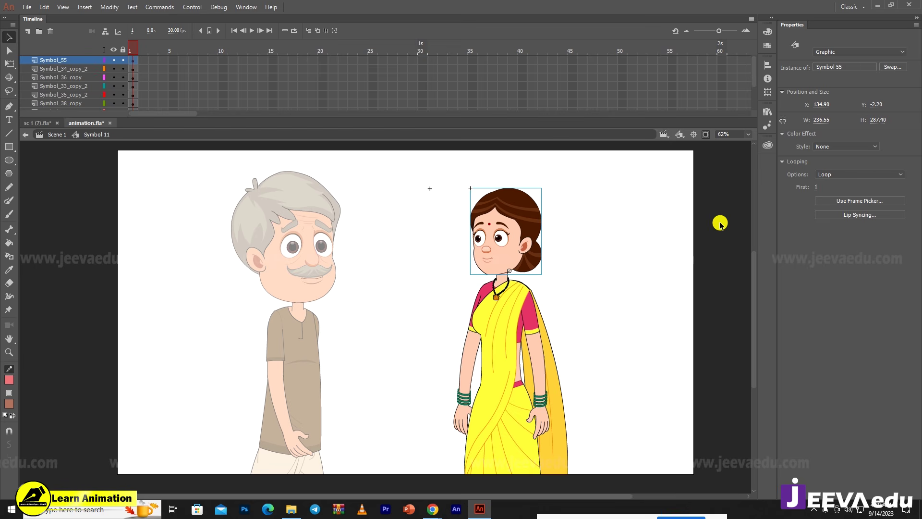
{"action": "left_click", "coordinate": [847, 176]}
{"action": "left_click", "coordinate": [834, 202]}
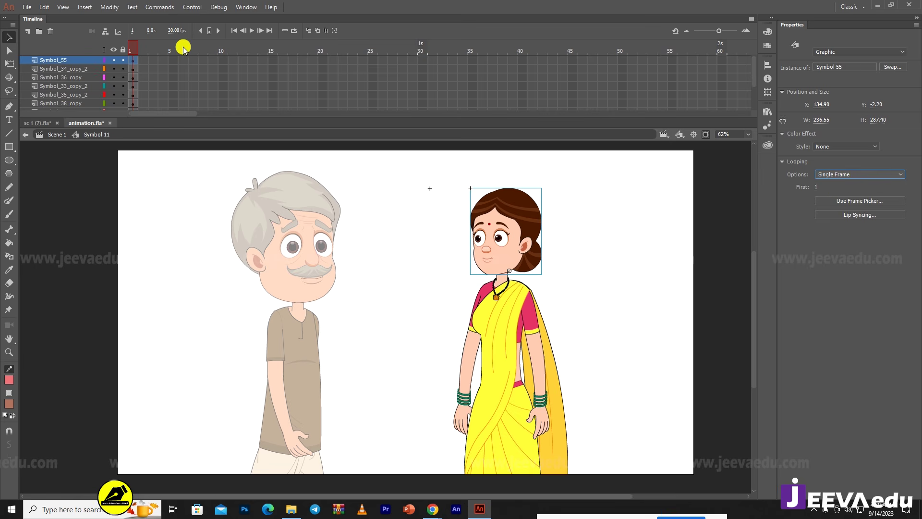
- Extend all of the woman's body-part layers to frame 25 without adding keyframes there
{"action": "left_click_drag", "start_coordinate": [378, 61], "coordinate": [376, 136]}
{"action": "key", "text": "F6"}
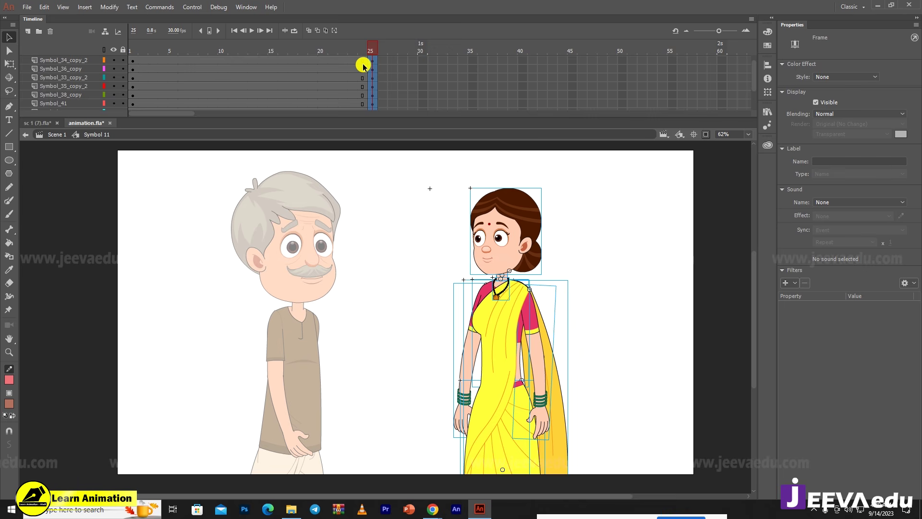
{"action": "key", "text": "ctrl+z"}
{"action": "key", "text": "F6"}
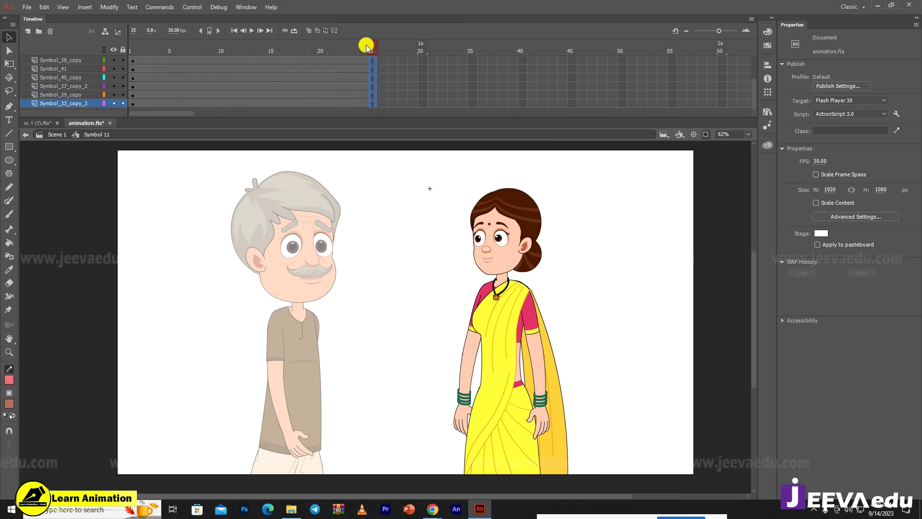
{"action": "key", "text": "Return"}
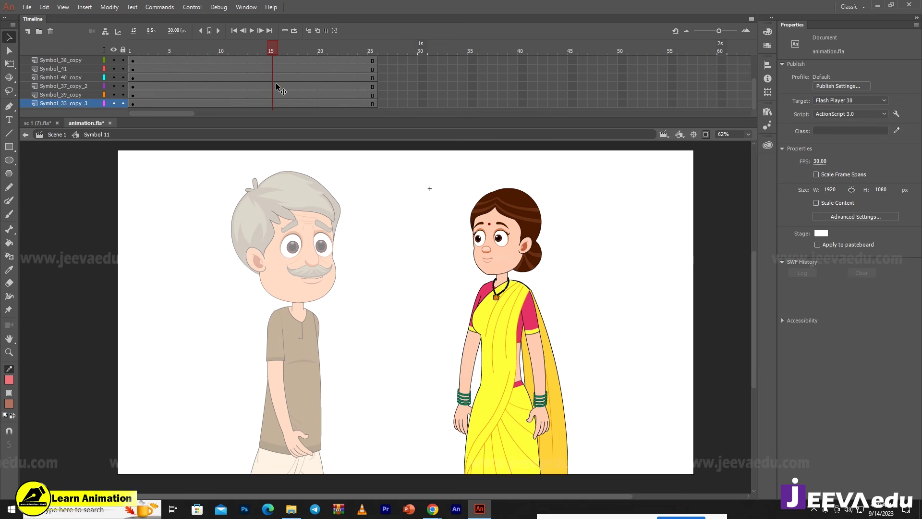
- Open the woman's far arm symbol, rotate its forearm slightly forward and return to her body symbol
{"action": "left_click", "coordinate": [547, 434]}
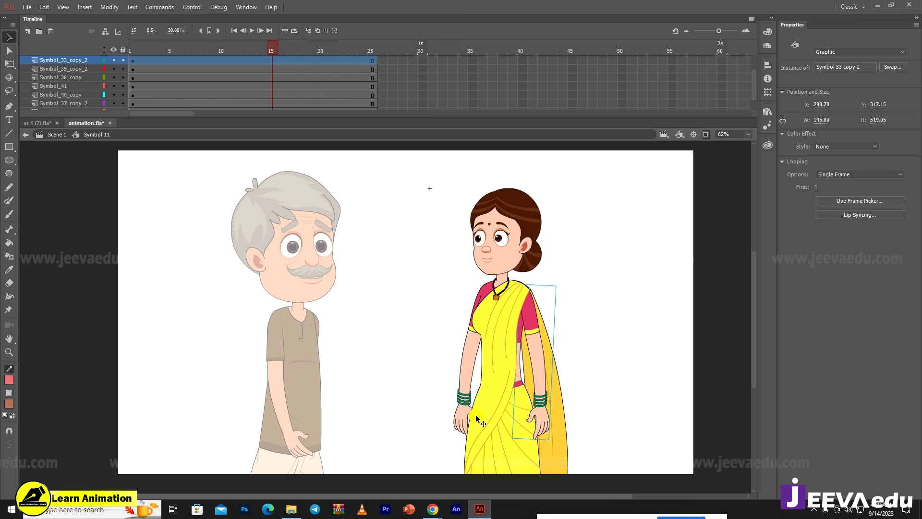
{"action": "double_click", "coordinate": [464, 411]}
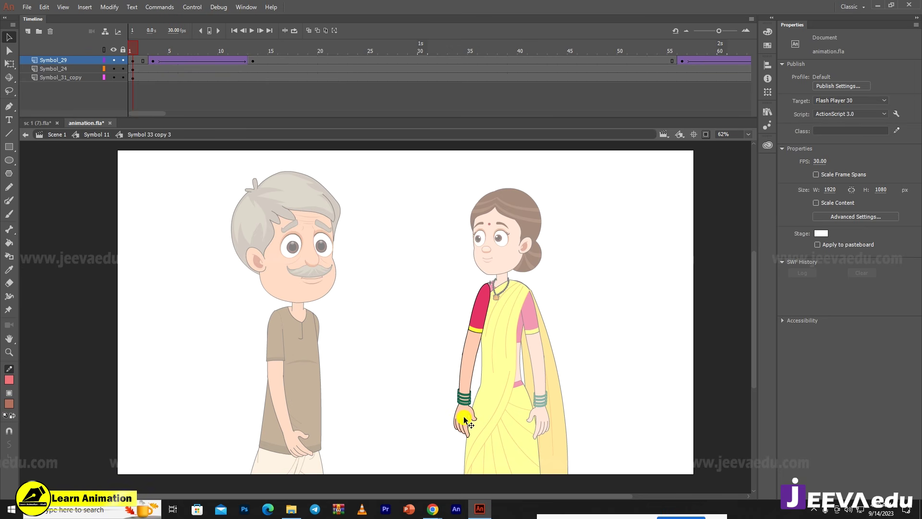
{"action": "left_click", "coordinate": [465, 419]}
{"action": "key", "text": "q"}
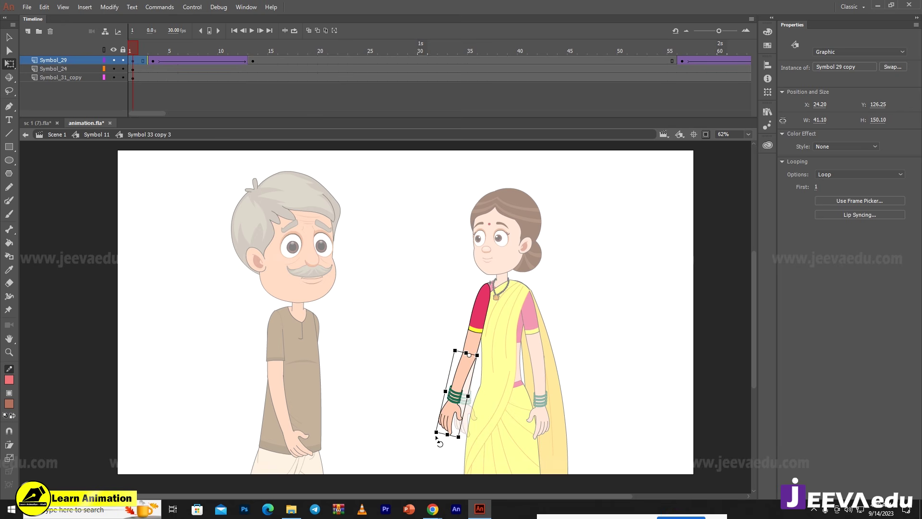
{"action": "double_click", "coordinate": [391, 381]}
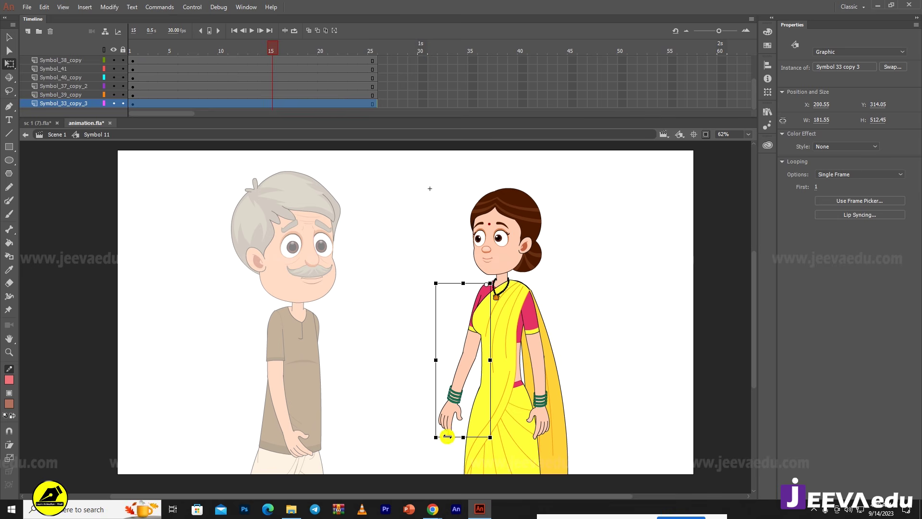
- Insert keyframes on all of the woman's layers at frames 13 and 25
{"action": "left_click", "coordinate": [211, 65]}
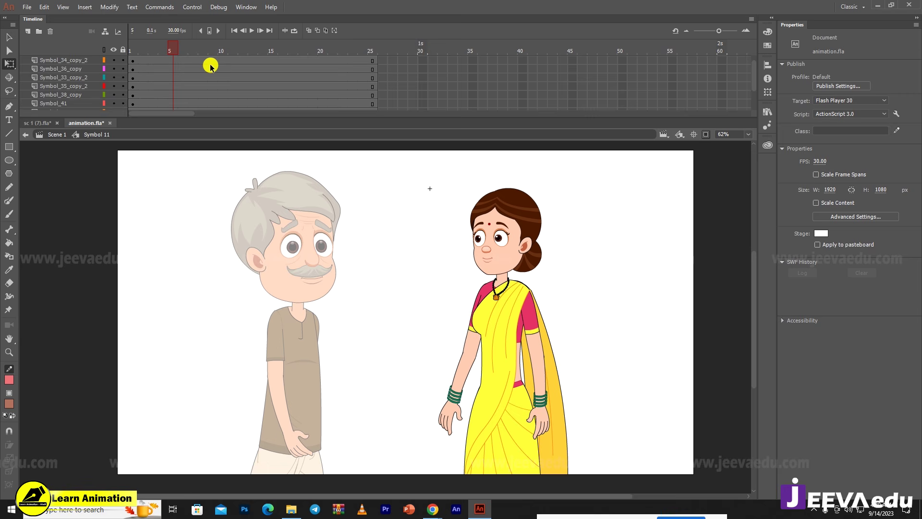
{"action": "left_click", "coordinate": [247, 60]}
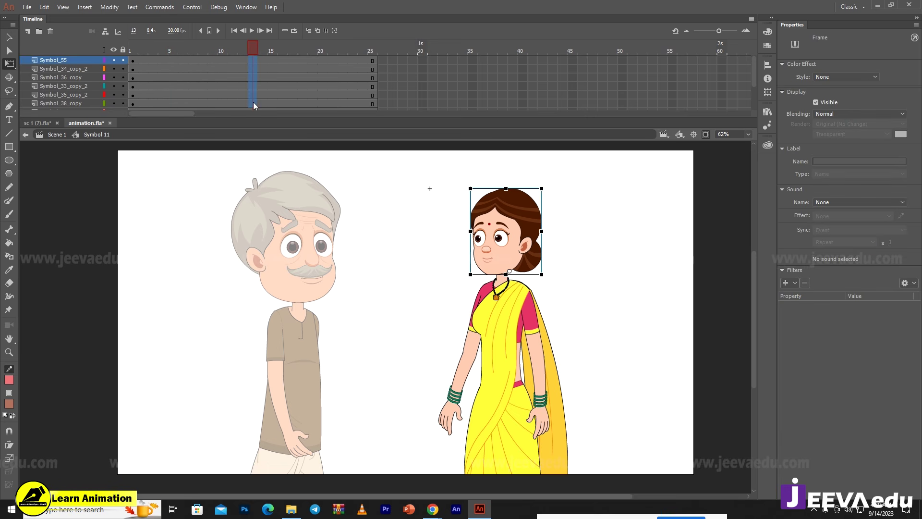
{"action": "left_click_drag", "start_coordinate": [253, 103], "coordinate": [254, 127]}
{"action": "key", "text": "F6"}
{"action": "scroll", "coordinate": [255, 87], "scroll_direction": "up", "scroll_amount": 3}
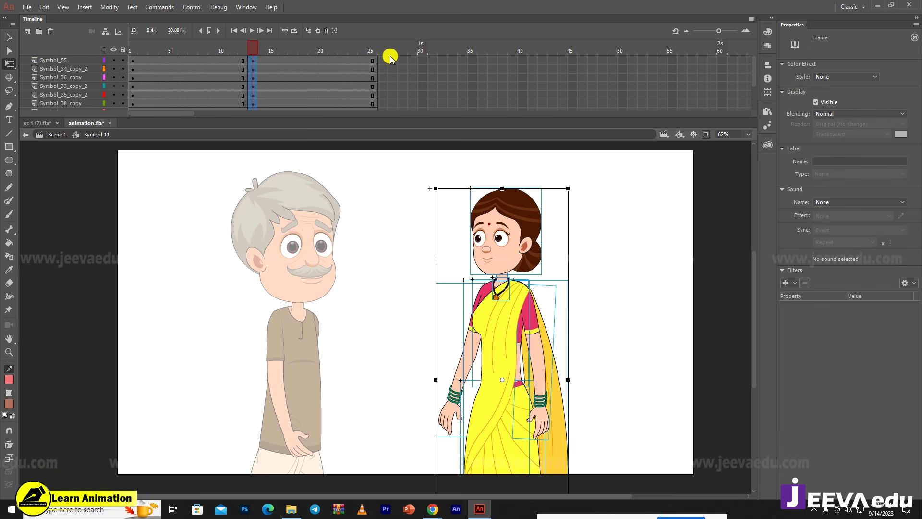
{"action": "left_click_drag", "start_coordinate": [372, 60], "coordinate": [371, 118]}
{"action": "key", "text": "F6"}
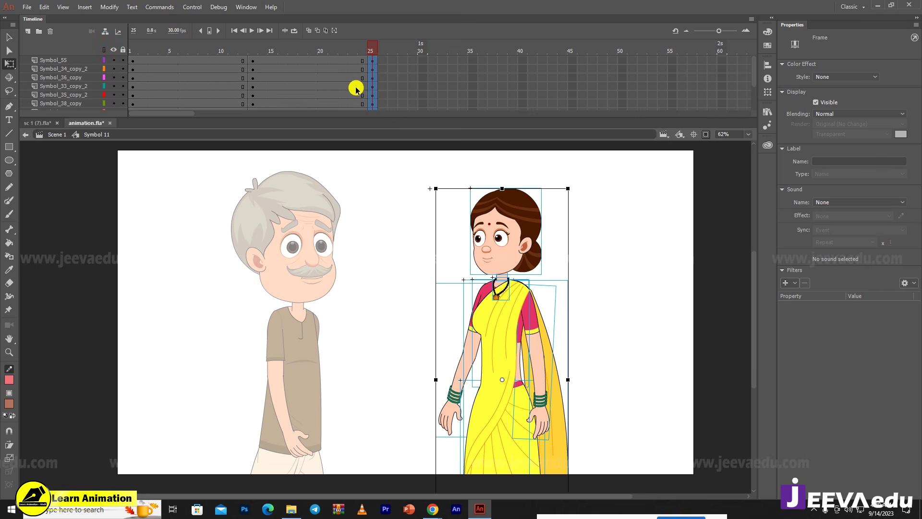
- At frame 13, swing the woman's far arm back behind her body and her near arm forward
{"action": "left_click", "coordinate": [253, 69]}
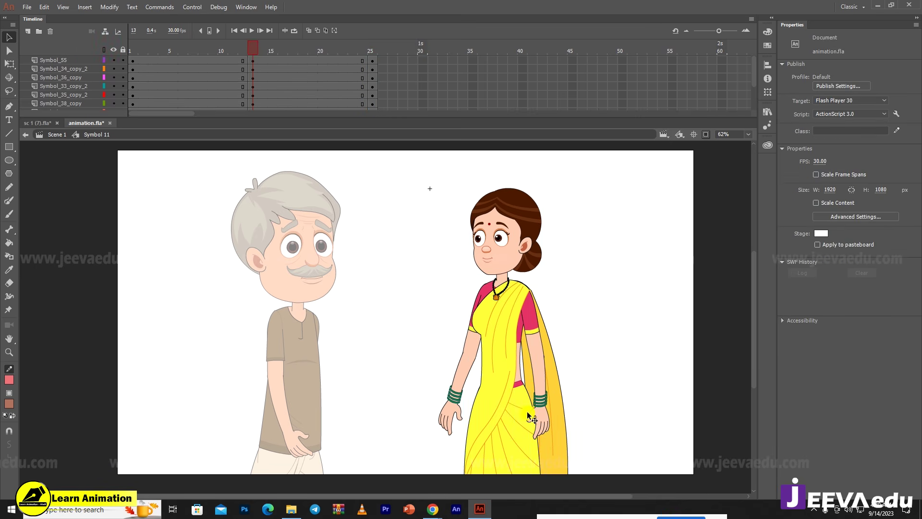
{"action": "left_click", "coordinate": [456, 400]}
{"action": "key", "text": "q"}
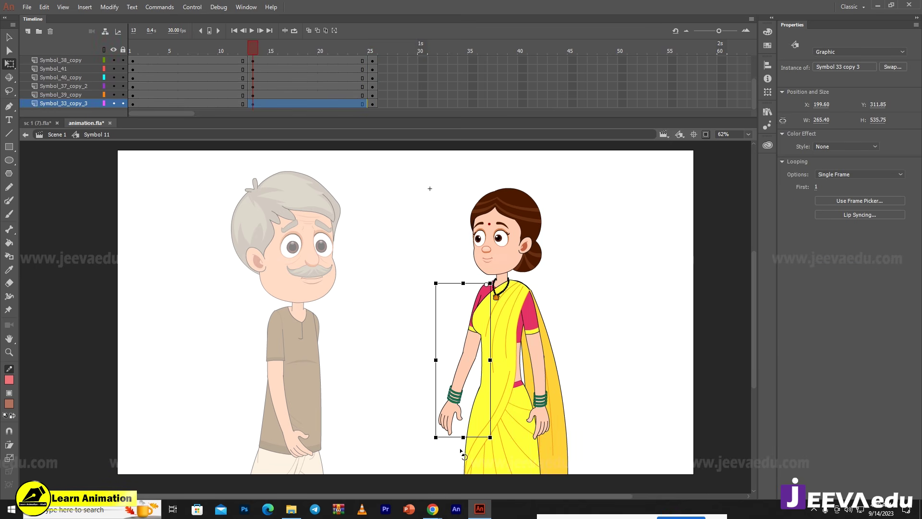
{"action": "left_click_drag", "start_coordinate": [460, 450], "coordinate": [487, 434]}
{"action": "left_click", "coordinate": [541, 419]}
{"action": "scroll", "coordinate": [235, 74], "scroll_direction": "up", "scroll_amount": 1}
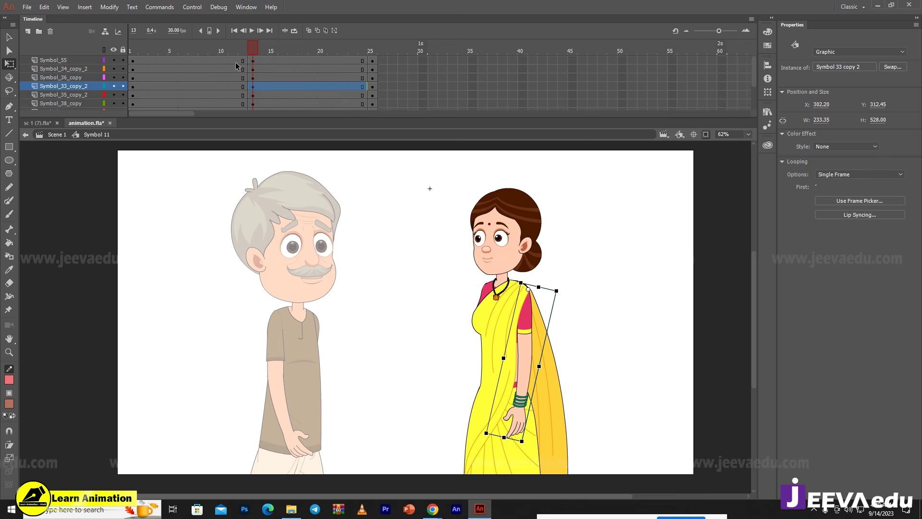
- Create classic tweens on all of the woman's layers on both sides of frame 13
{"action": "left_click_drag", "start_coordinate": [235, 63], "coordinate": [269, 174]}
{"action": "right_click", "coordinate": [261, 80]}
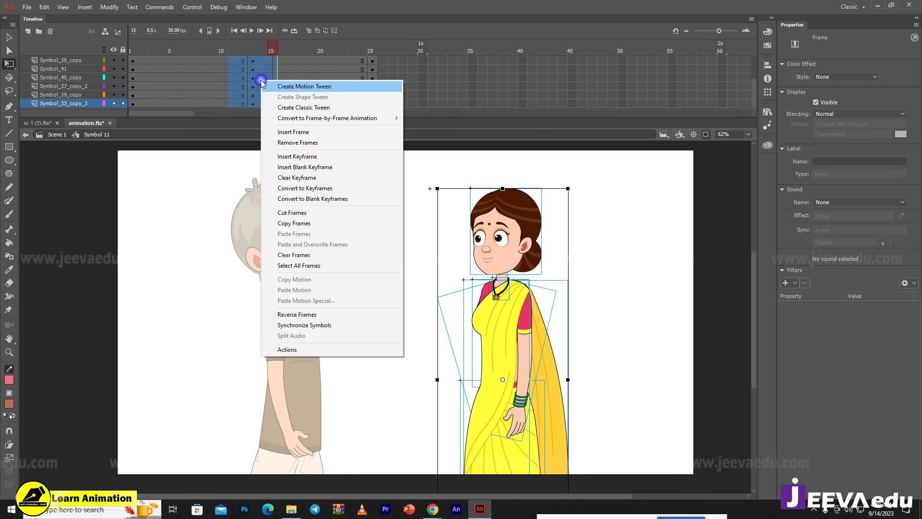
{"action": "left_click", "coordinate": [288, 107]}
{"action": "scroll", "coordinate": [188, 72], "scroll_direction": "up", "scroll_amount": 1}
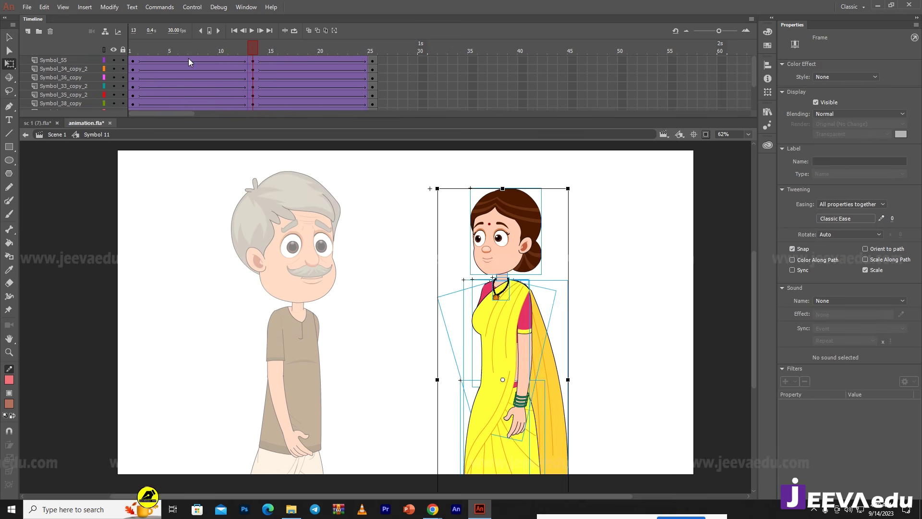
- Insert keyframes on all of the woman's layers at frame 7 and raise her whole body there
{"action": "left_click_drag", "start_coordinate": [193, 51], "coordinate": [194, 130]}
{"action": "scroll", "coordinate": [198, 77], "scroll_direction": "up", "scroll_amount": 2}
{"action": "key", "text": "F6"}
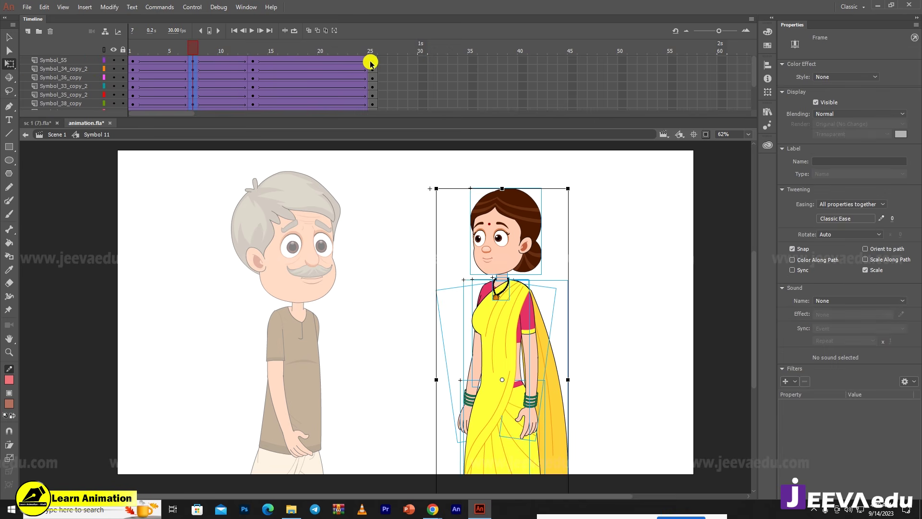
{"action": "key", "text": "shift+Up"}
{"action": "key", "text": "shift+Up"}
{"action": "key", "text": "shift+Up"}
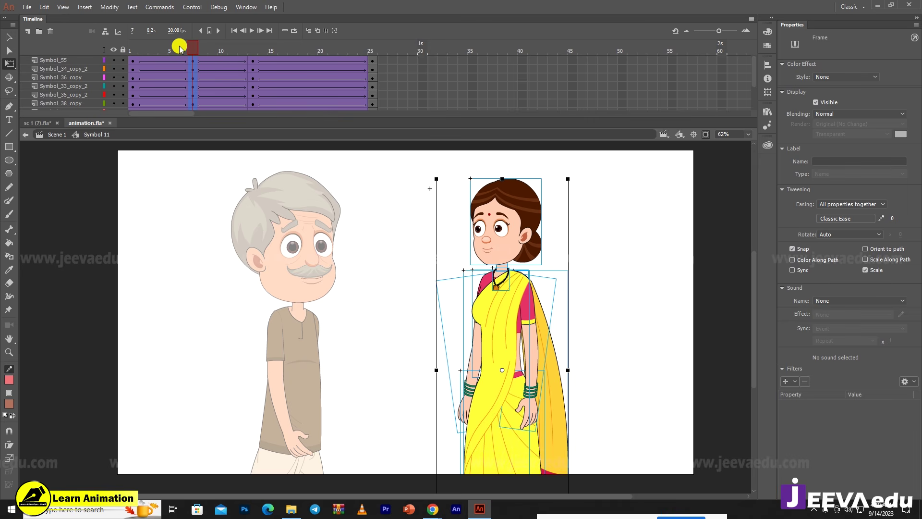
- At frame 7, lower the woman's whole body slightly to Y -18.10 and tilt her head slightly backward
{"action": "left_click_drag", "start_coordinate": [180, 46], "coordinate": [189, 89]}
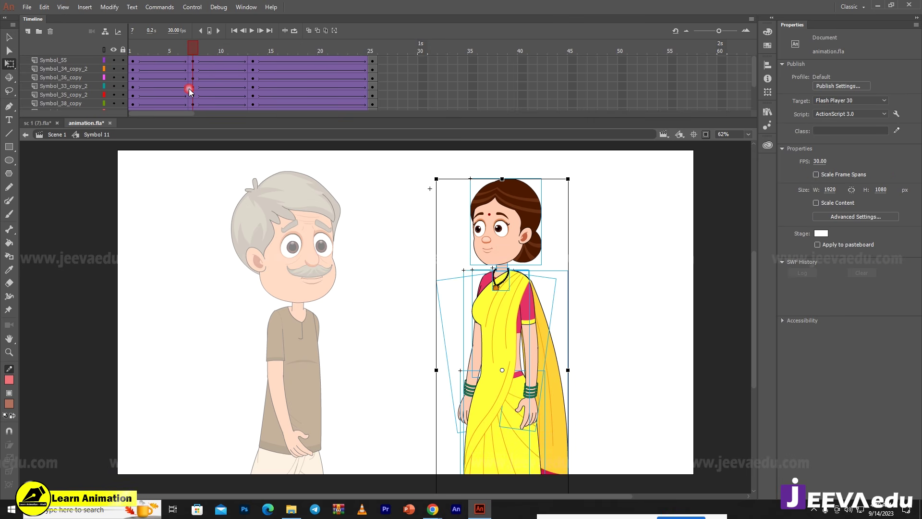
{"action": "left_click_drag", "start_coordinate": [434, 197], "coordinate": [580, 506]}
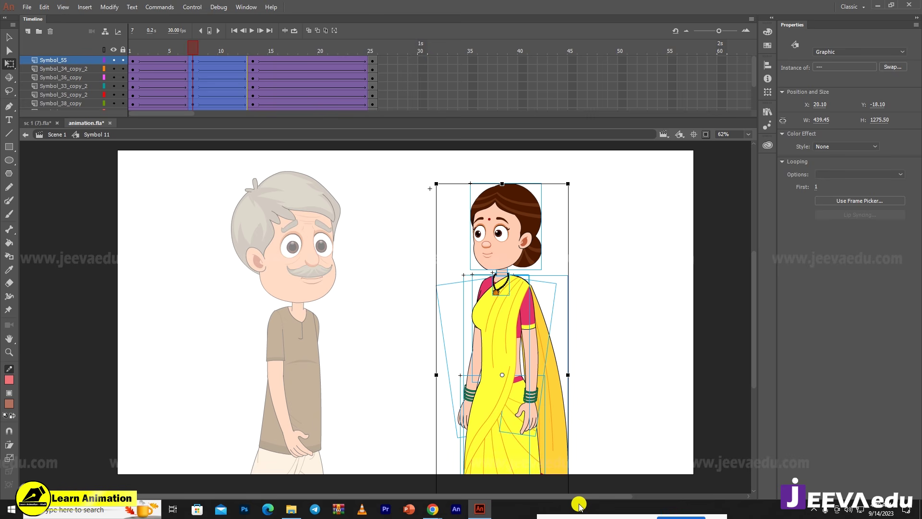
{"action": "left_click_drag", "start_coordinate": [193, 47], "coordinate": [191, 77]}
{"action": "left_click", "coordinate": [536, 261]}
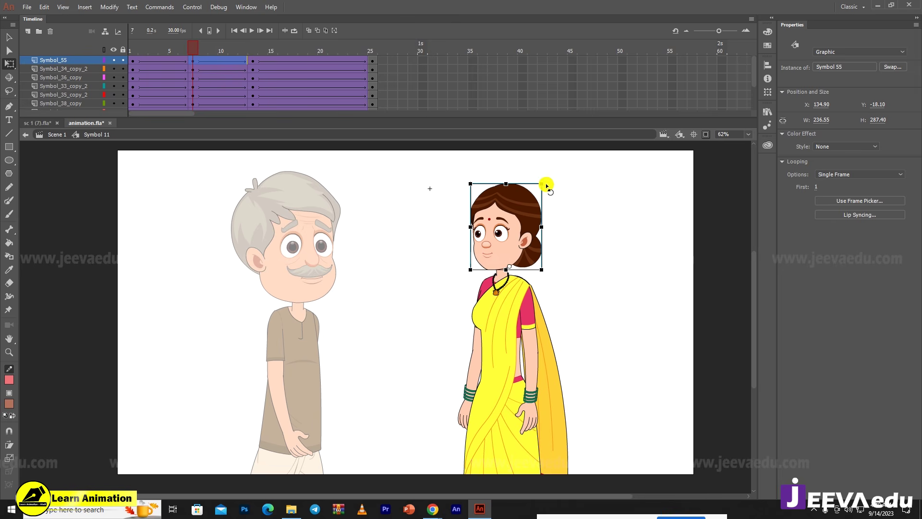
{"action": "left_click_drag", "start_coordinate": [546, 183], "coordinate": [550, 188]}
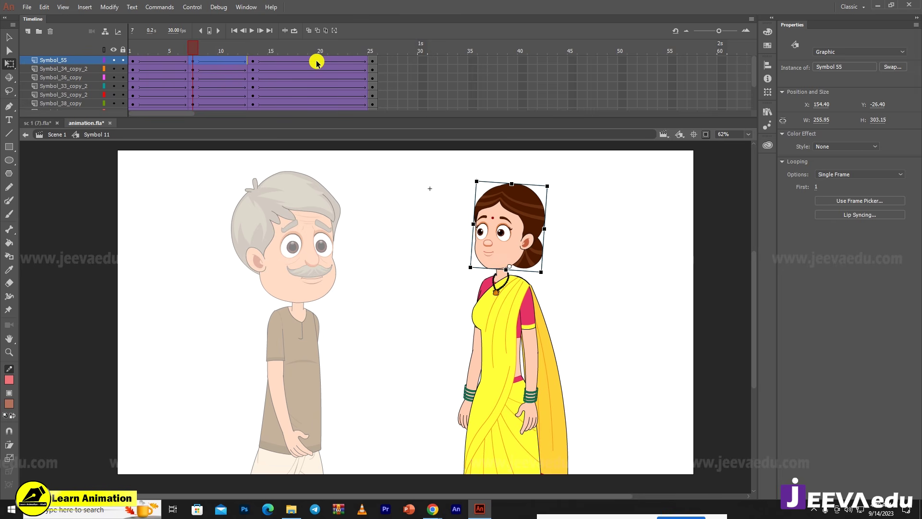
- Insert keyframes on all of the woman's layers at frame 19 and raise her whole body there
{"action": "left_click_drag", "start_coordinate": [316, 61], "coordinate": [318, 139]}
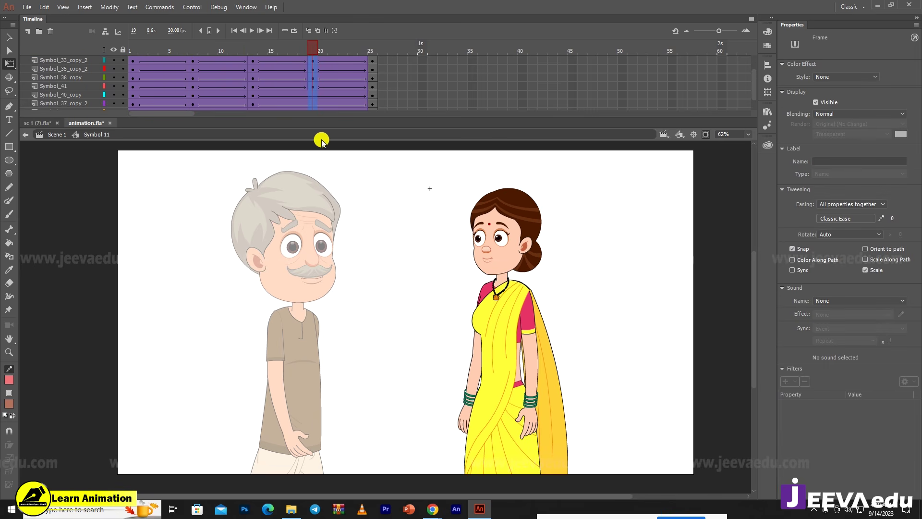
{"action": "key", "text": "F6"}
{"action": "key", "text": "Up"}
{"action": "key", "text": "Up"}
{"action": "key", "text": "Up"}
{"action": "key", "text": "Up"}
{"action": "key", "text": "Up"}
{"action": "key", "text": "Up"}
{"action": "key", "text": "Up"}
{"action": "key", "text": "Up"}
{"action": "key", "text": "Up"}
{"action": "key", "text": "Up"}
{"action": "key", "text": "Up"}
{"action": "key", "text": "Up"}
{"action": "key", "text": "Up"}
{"action": "key", "text": "Up"}
{"action": "key", "text": "Up"}
{"action": "key", "text": "Up"}
{"action": "key", "text": "Up"}
{"action": "key", "text": "Up"}
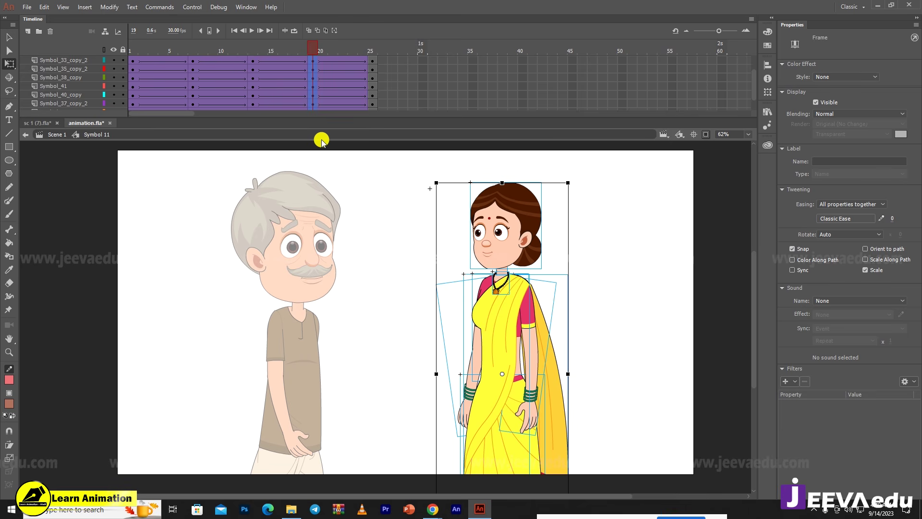
- At frame 19, tilt the woman's head slightly backward and play back her walk cycle from the start
{"action": "left_click", "coordinate": [535, 195]}
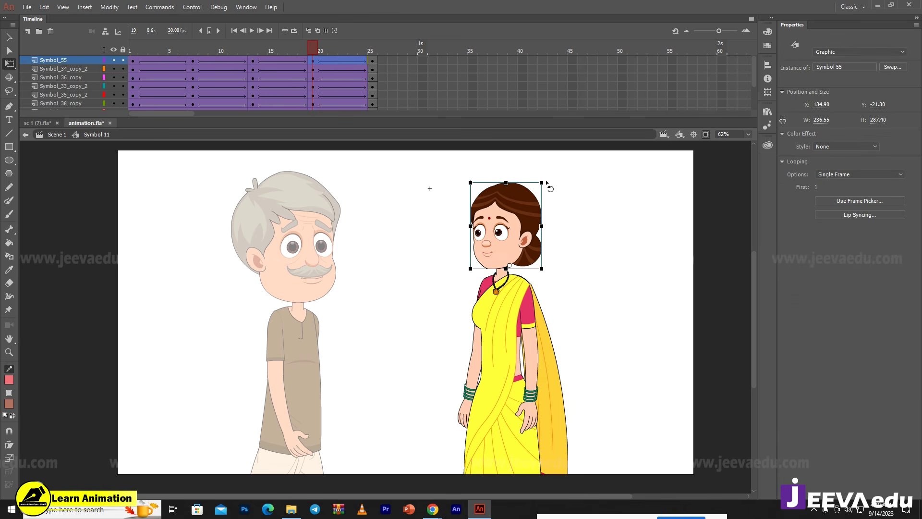
{"action": "left_click_drag", "start_coordinate": [546, 183], "coordinate": [551, 188]}
{"action": "left_click_drag", "start_coordinate": [313, 48], "coordinate": [115, 60]}
{"action": "key", "text": "Return"}
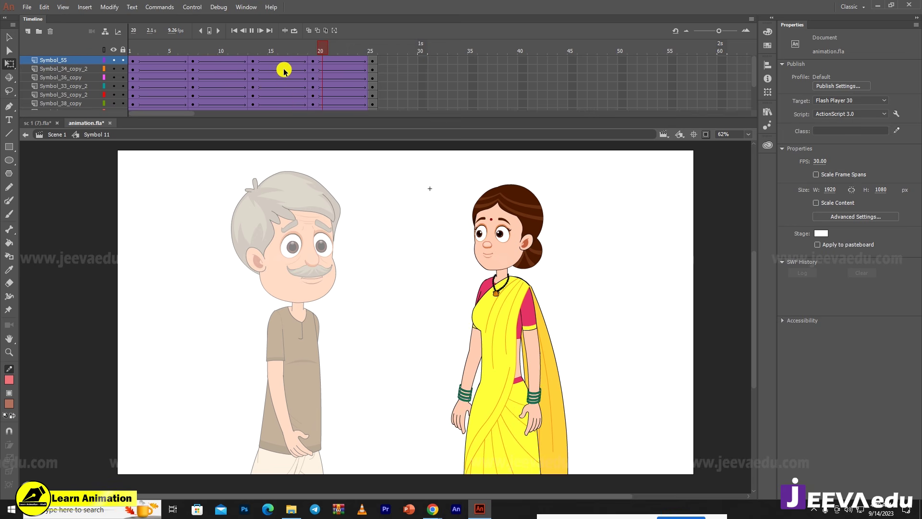
- At frame 7, select all of the woman's parts and raise her whole body slightly to Y -32.80
{"action": "left_click", "coordinate": [194, 65]}
{"action": "left_click_drag", "start_coordinate": [451, 202], "coordinate": [554, 475]}
{"action": "key", "text": "Up"}
{"action": "key", "text": "Up"}
{"action": "key", "text": "Up"}
{"action": "key", "text": "Up"}
{"action": "key", "text": "Up"}
{"action": "key", "text": "Up"}
{"action": "key", "text": "Up"}
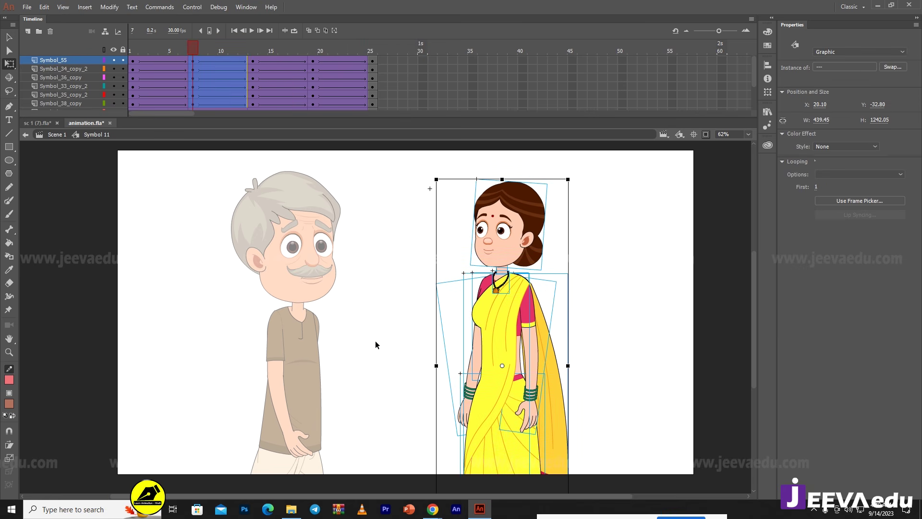
- Return to the main scene and play back both characters' walk cycles from the start
{"action": "double_click", "coordinate": [375, 341]}
{"action": "left_click_drag", "start_coordinate": [193, 51], "coordinate": [39, 71]}
{"action": "key", "text": "Return"}
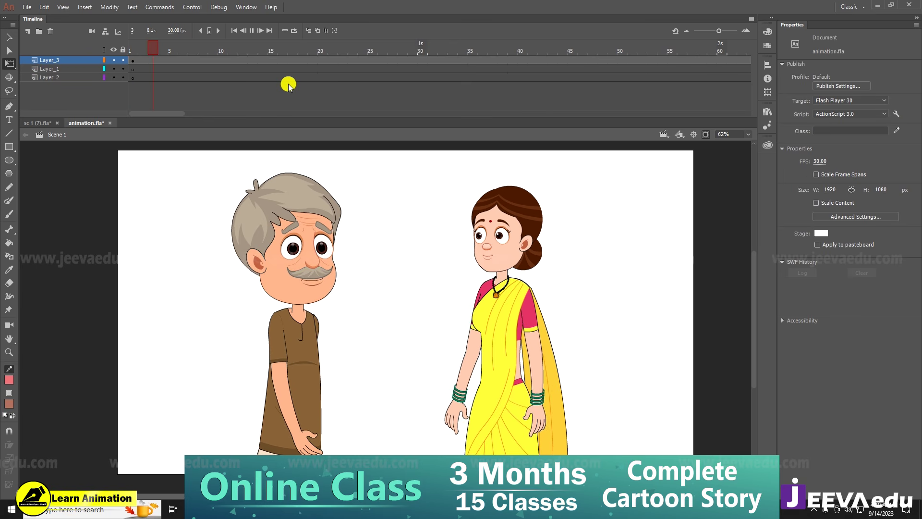
{"action": "key", "text": "Return"}
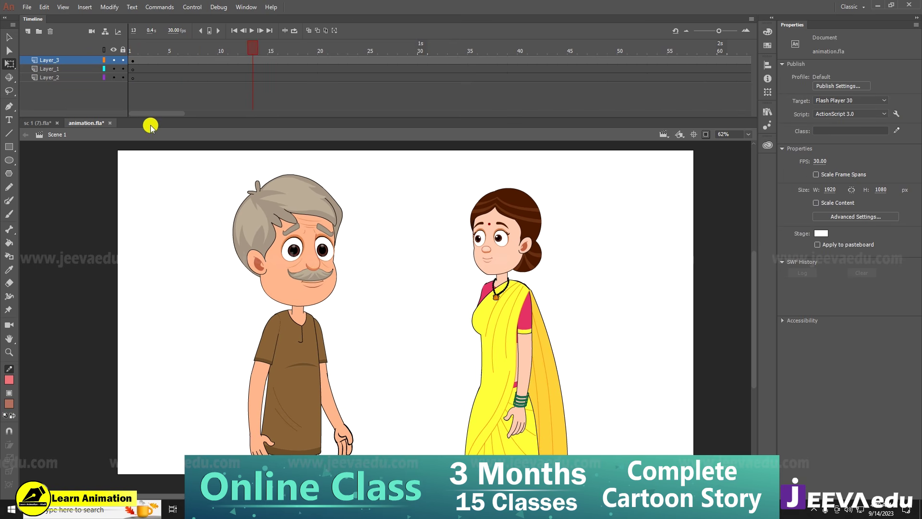
- Select the farmer and the woman together on the stage of Scene 1
{"action": "left_click", "coordinate": [301, 330]}
{"action": "left_click", "coordinate": [522, 345], "text": "shift"}
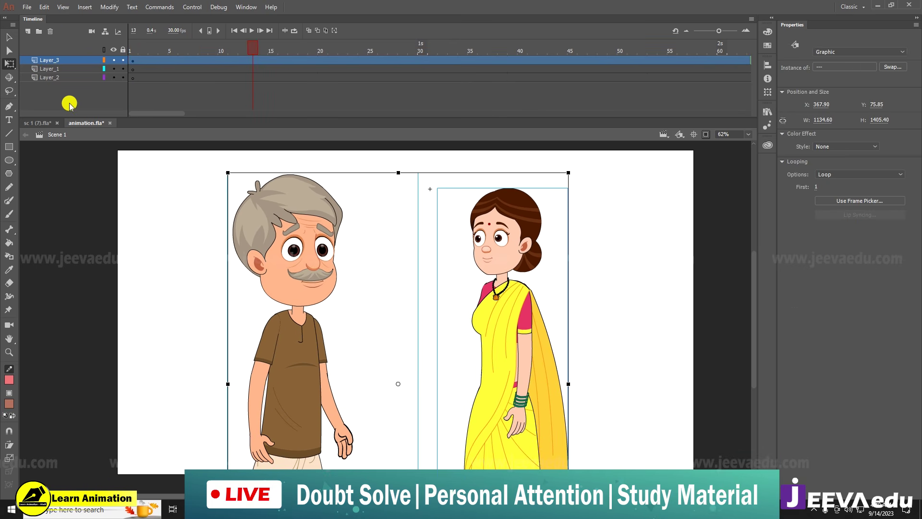
- Switch to the sc 1 (7).fla document and go to frame 861 of the Symbol 1 timeline
{"action": "left_click", "coordinate": [23, 123]}
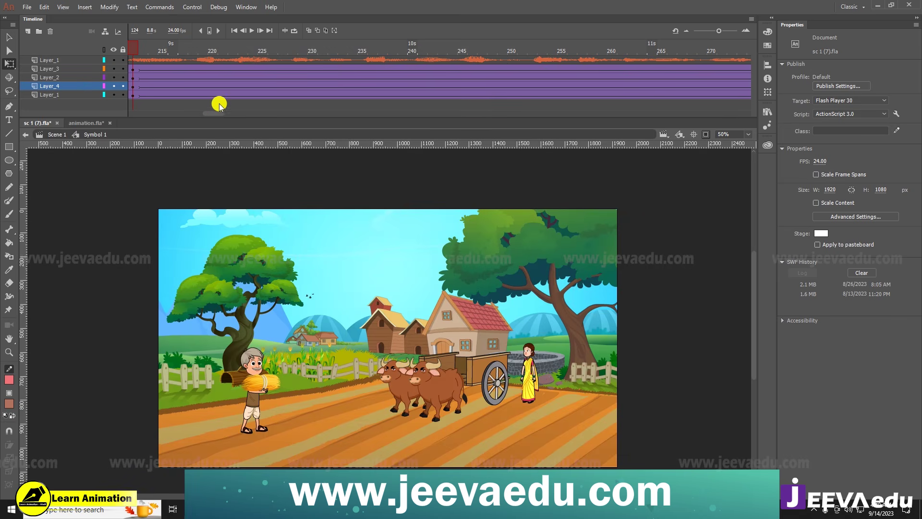
{"action": "left_click_drag", "start_coordinate": [217, 112], "coordinate": [432, 111]}
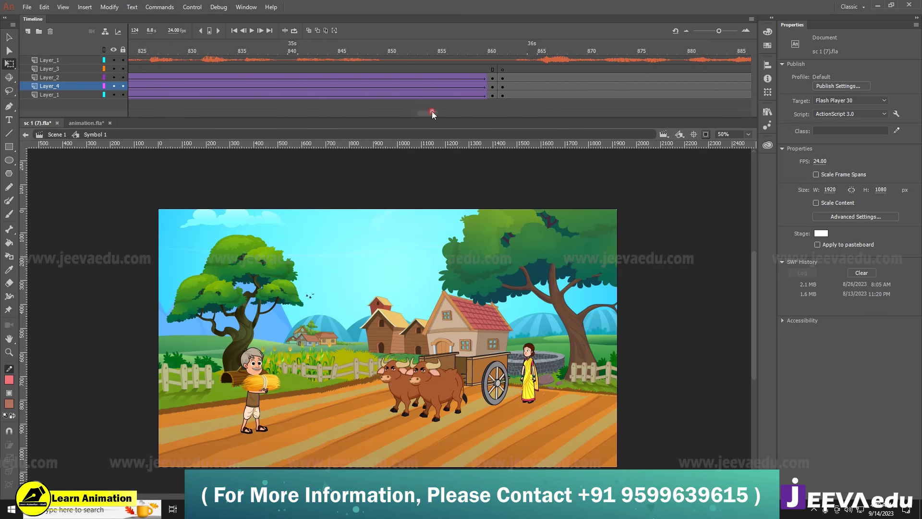
{"action": "left_click_drag", "start_coordinate": [406, 56], "coordinate": [502, 82]}
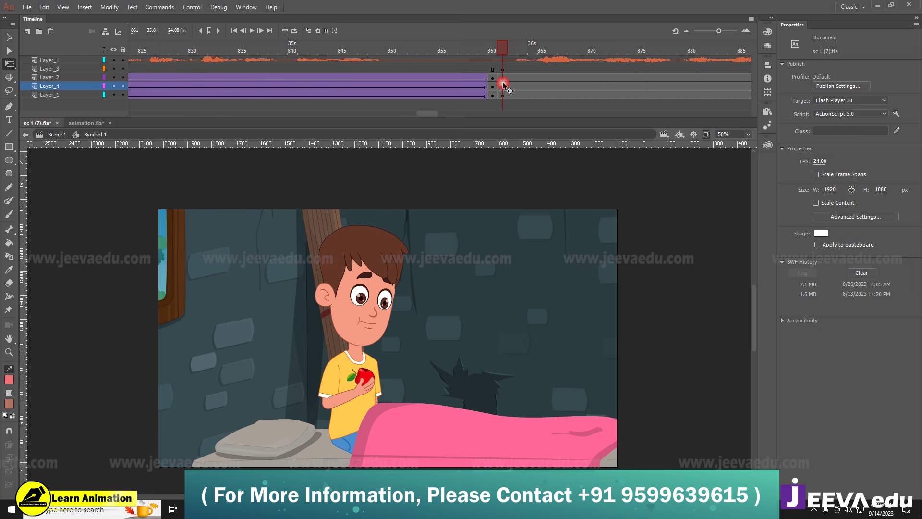
{"action": "left_click", "coordinate": [705, 135]}
- Clear the contents of frame 861 on Layer_2, Layer_4 and the lower Layer_1 by inserting blank keyframes
{"action": "key", "text": "z"}
{"action": "key", "text": "ctrl+minus"}
{"action": "key", "text": "ctrl+minus"}
{"action": "key", "text": "v"}
{"action": "left_click", "coordinate": [482, 78]}
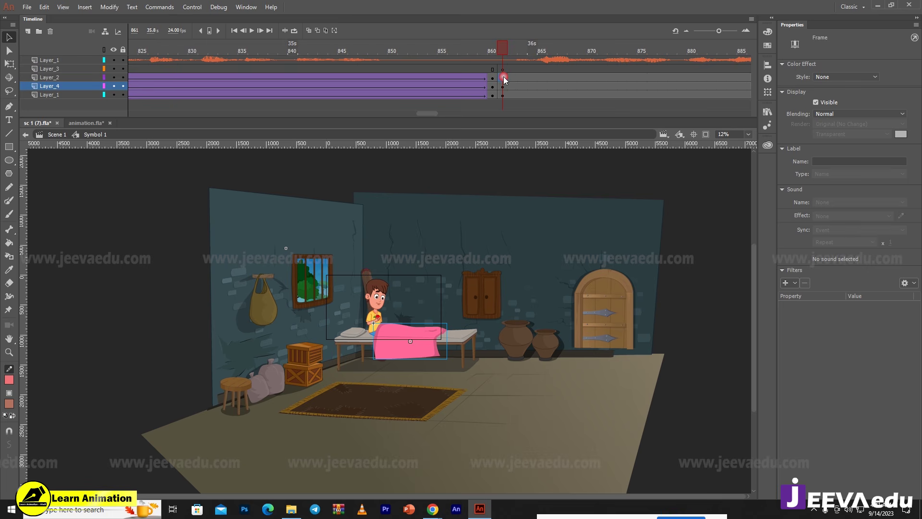
{"action": "left_click_drag", "start_coordinate": [512, 78], "coordinate": [504, 52]}
{"action": "key", "text": "F7"}
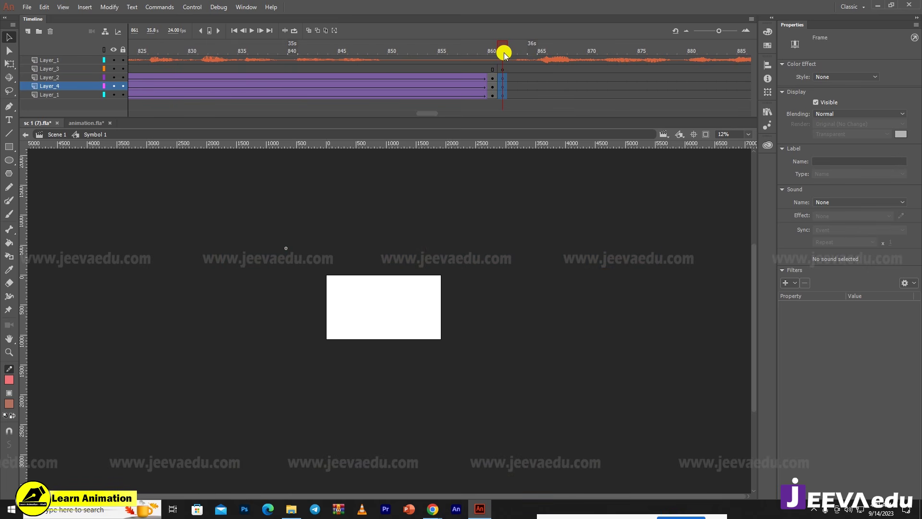
- Save the document to the Desktop as "sc 1", accepting the save in the Animate 2019 format
{"action": "key", "text": "ctrl+s"}
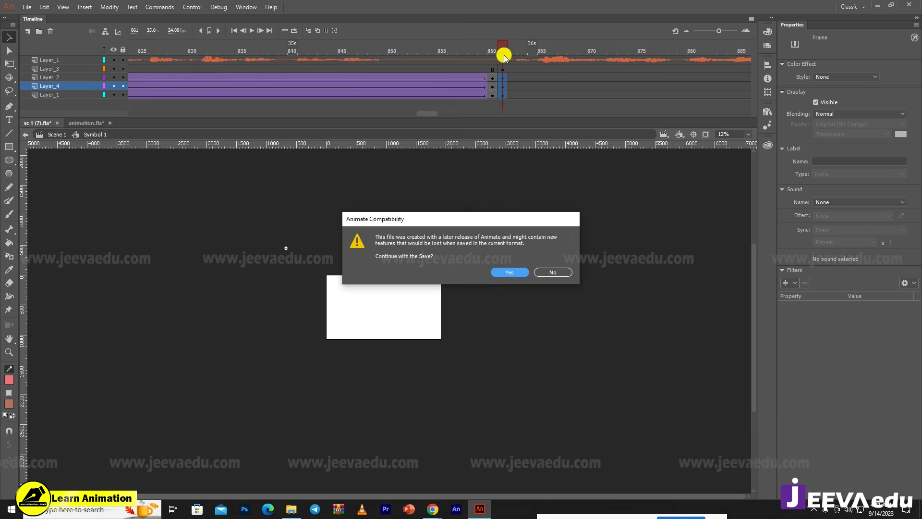
{"action": "left_click", "coordinate": [546, 270]}
{"action": "left_click", "coordinate": [27, 8]}
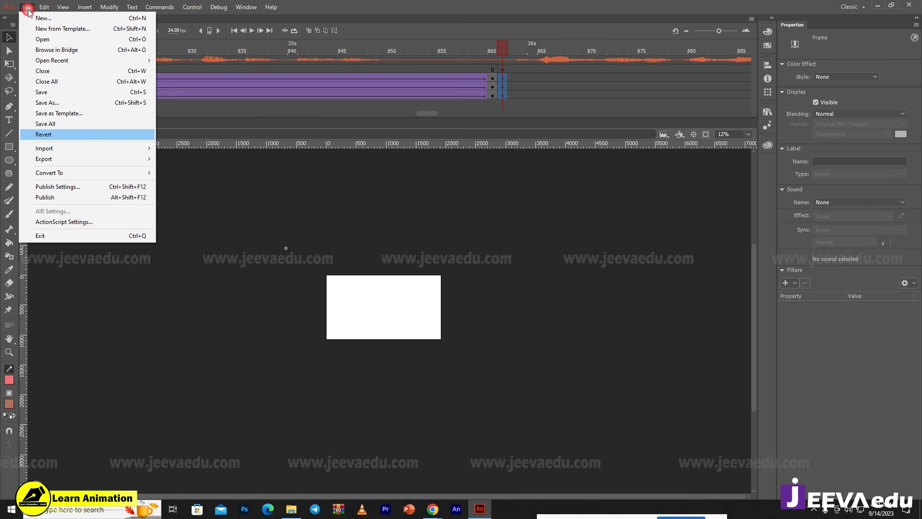
{"action": "left_click", "coordinate": [48, 102]}
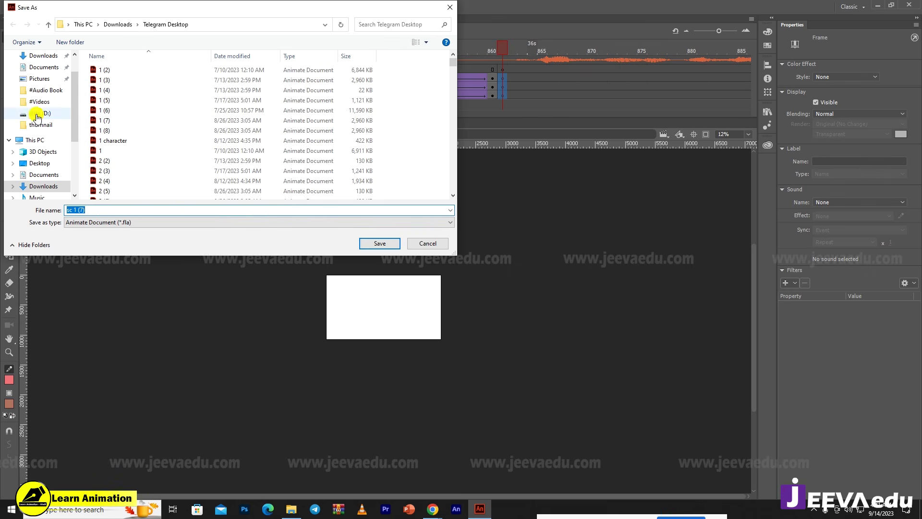
{"action": "scroll", "coordinate": [64, 112], "scroll_direction": "up", "scroll_amount": 1}
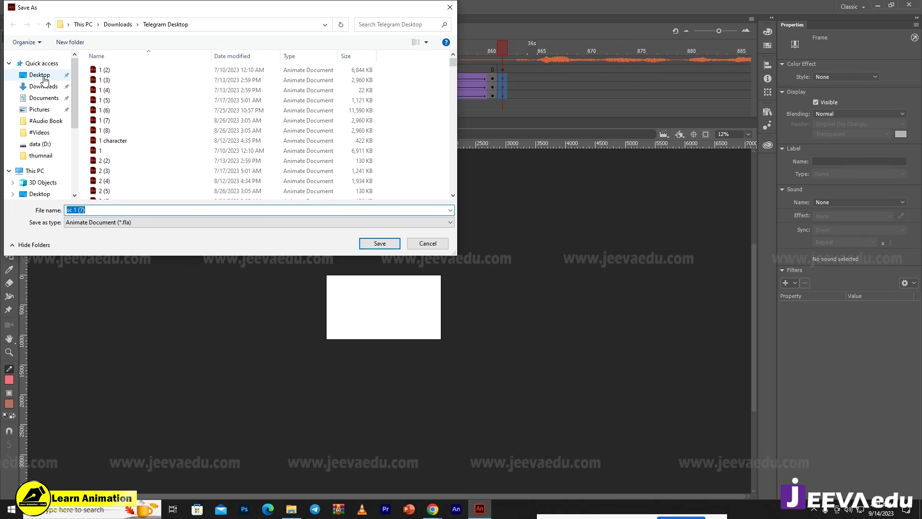
{"action": "left_click", "coordinate": [41, 75]}
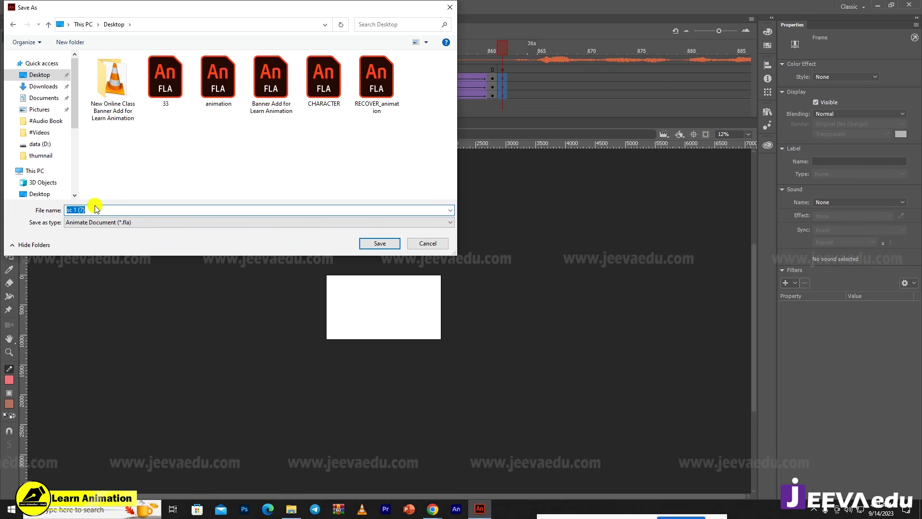
{"action": "type", "text": "1"}
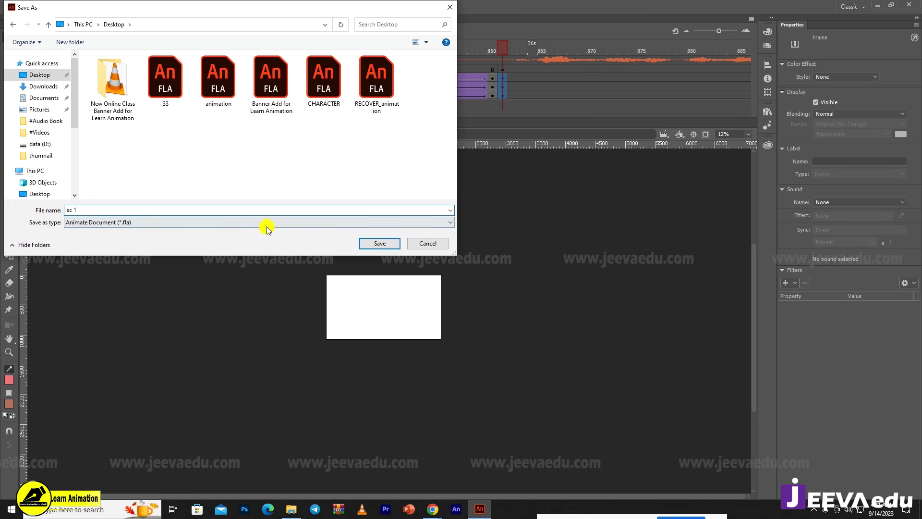
{"action": "left_click", "coordinate": [380, 244]}
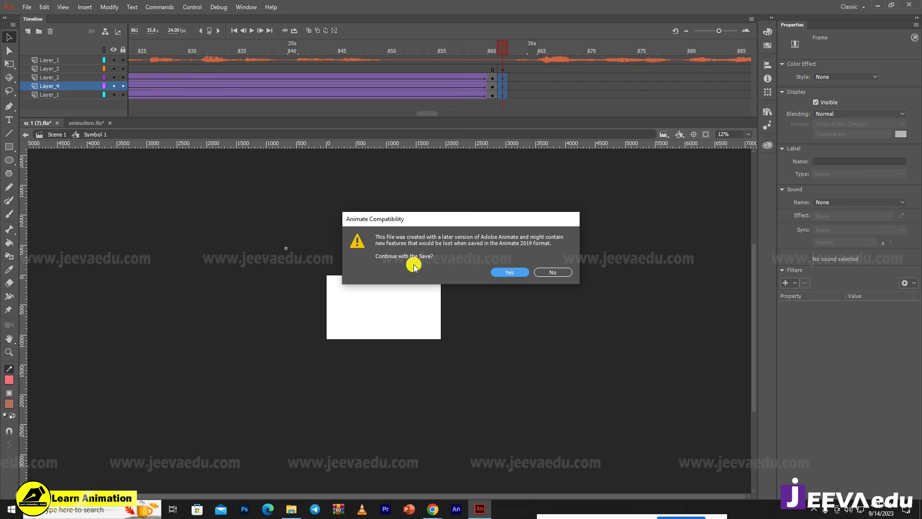
{"action": "left_click", "coordinate": [510, 274]}
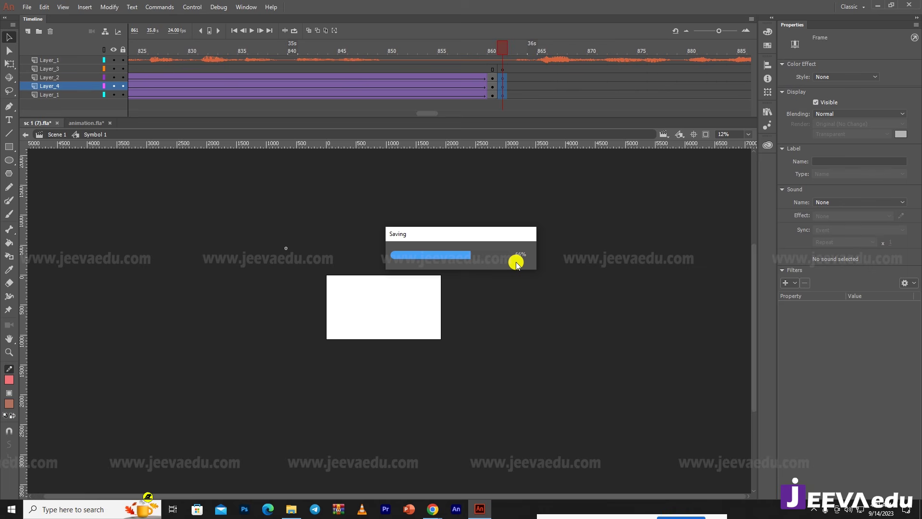
- Copy the room background from frame 644 on the lower Layer_1
{"action": "left_click", "coordinate": [399, 301]}
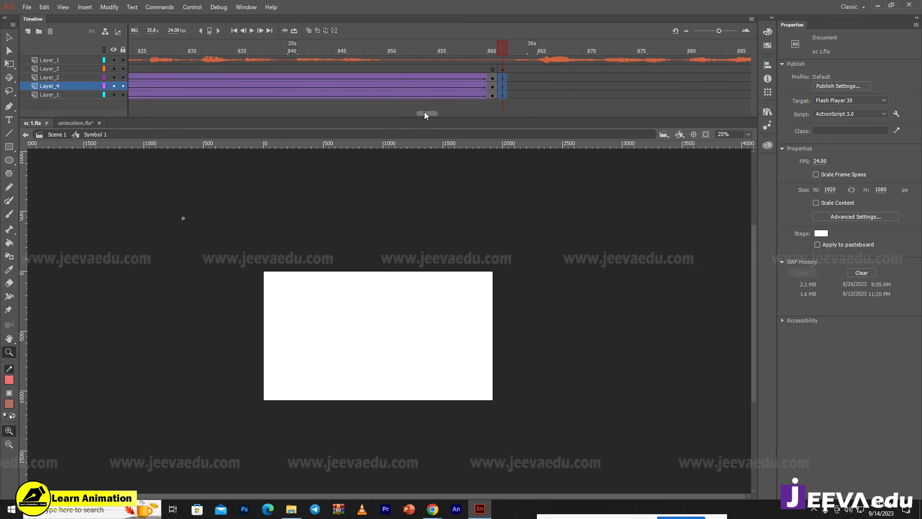
{"action": "left_click_drag", "start_coordinate": [425, 115], "coordinate": [374, 115]}
{"action": "left_click", "coordinate": [352, 86]}
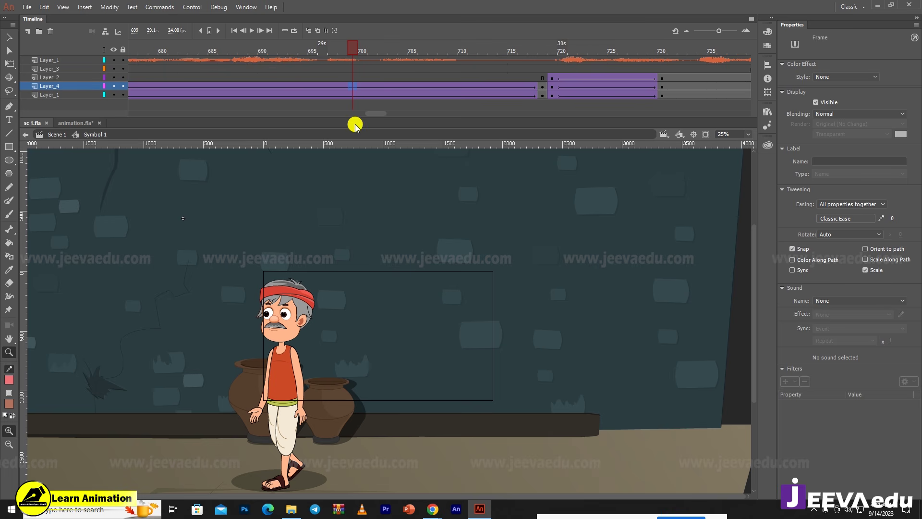
{"action": "left_click_drag", "start_coordinate": [368, 42], "coordinate": [208, 86]}
{"action": "left_click", "coordinate": [419, 380], "text": "alt"}
{"action": "left_click", "coordinate": [417, 379], "text": "alt"}
{"action": "key", "text": "v"}
{"action": "left_click", "coordinate": [399, 391]}
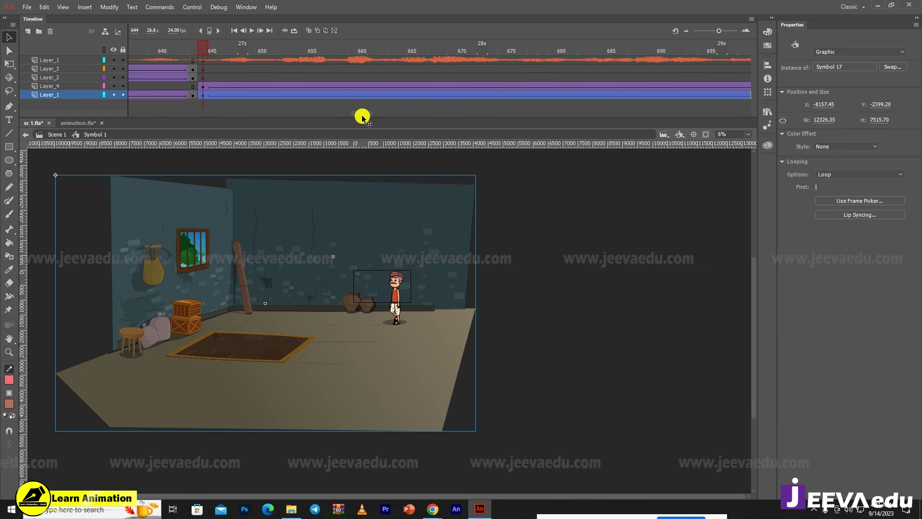
- Paste the room background into frame 861 of the lower Layer_1 and move it to about X -8492, Y -2549
{"action": "left_click_drag", "start_coordinate": [364, 116], "coordinate": [436, 126]}
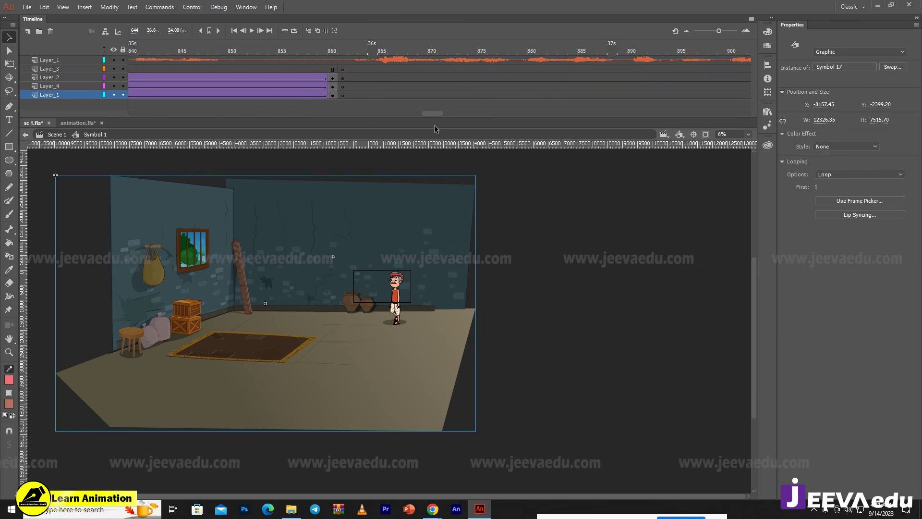
{"action": "left_click", "coordinate": [343, 95]}
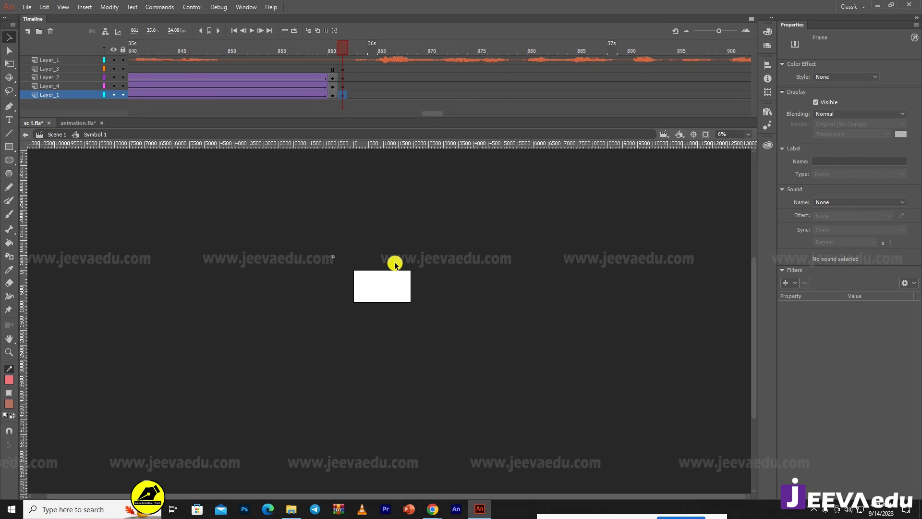
{"action": "key", "text": "ctrl+v"}
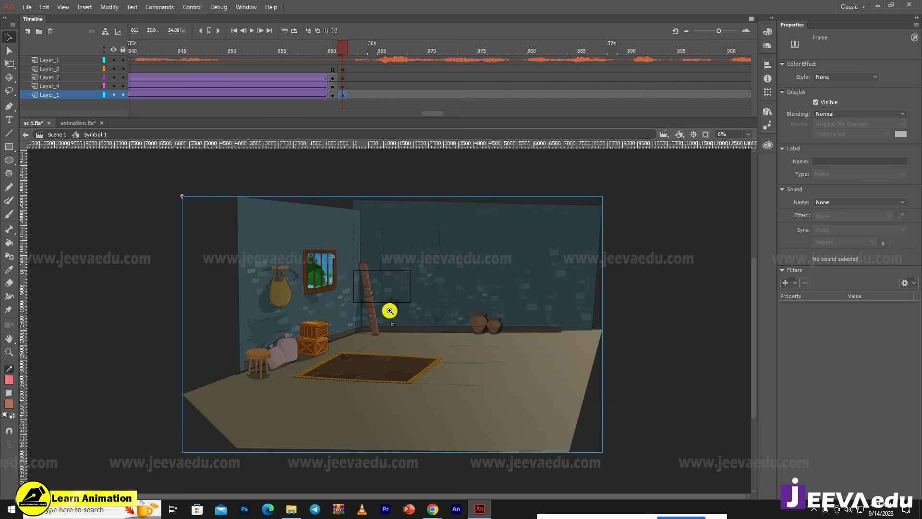
{"action": "left_click", "coordinate": [390, 302], "text": "ctrl"}
{"action": "left_click_drag", "start_coordinate": [465, 377], "coordinate": [183, 323]}
{"action": "left_click", "coordinate": [708, 132]}
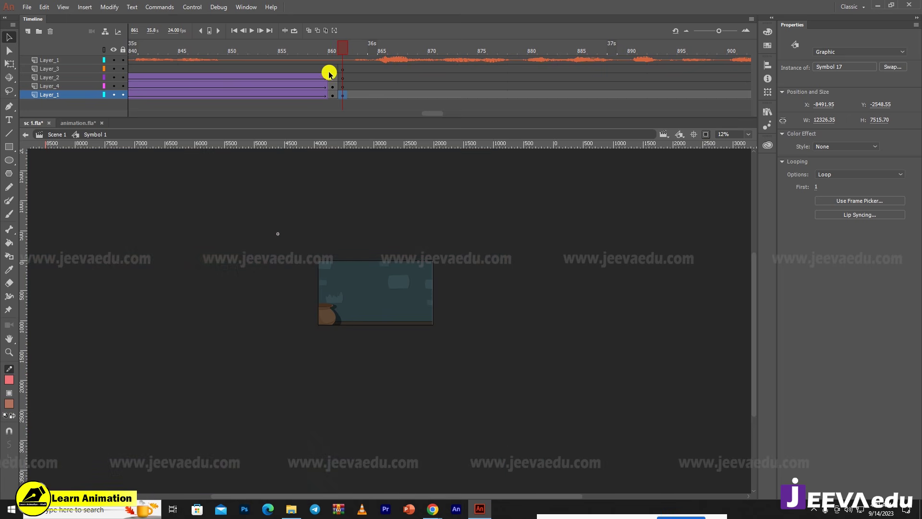
- Copy the old man and the woman in the yellow sari from animation.fla and return to the sc 1 document
{"action": "left_click", "coordinate": [344, 88]}
{"action": "key", "text": "ctrl+space"}
{"action": "left_click", "coordinate": [385, 295], "text": "ctrl"}
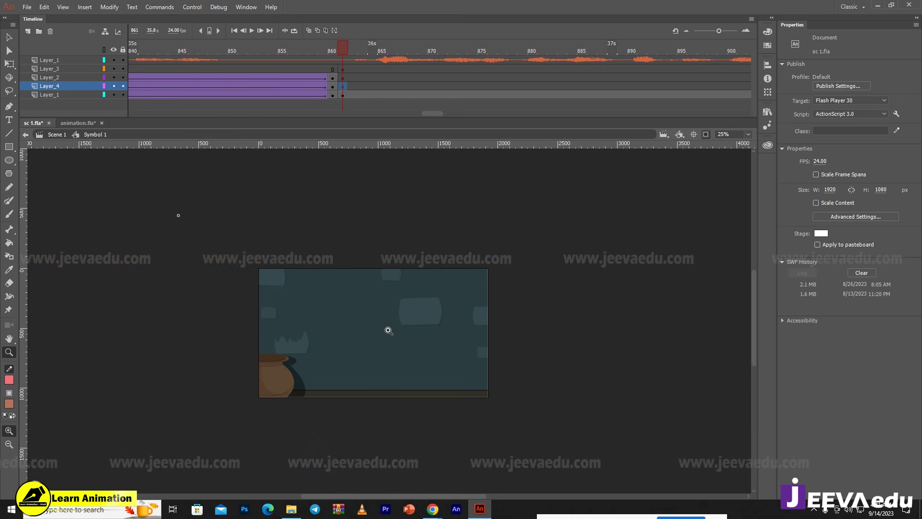
{"action": "left_click", "coordinate": [387, 330], "text": "ctrl"}
{"action": "left_click_drag", "start_coordinate": [402, 336], "coordinate": [422, 324]}
{"action": "left_click", "coordinate": [80, 123]}
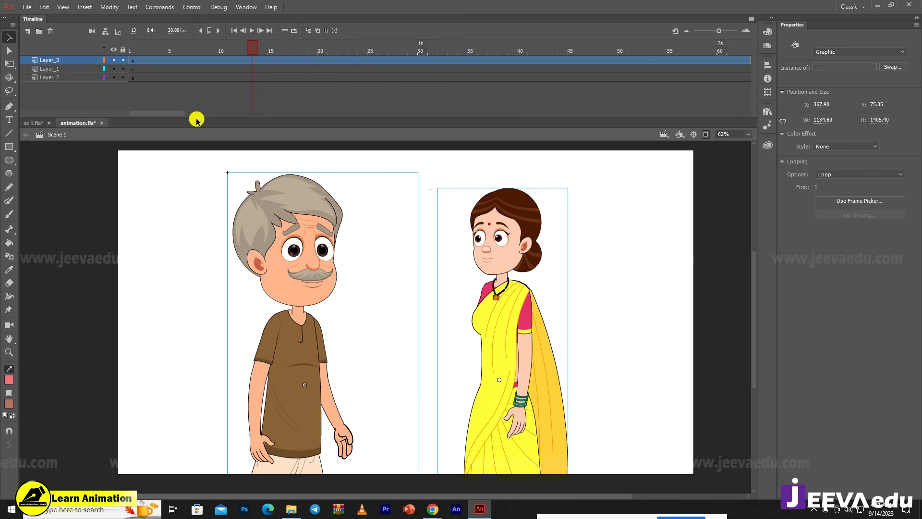
{"action": "left_click", "coordinate": [28, 124]}
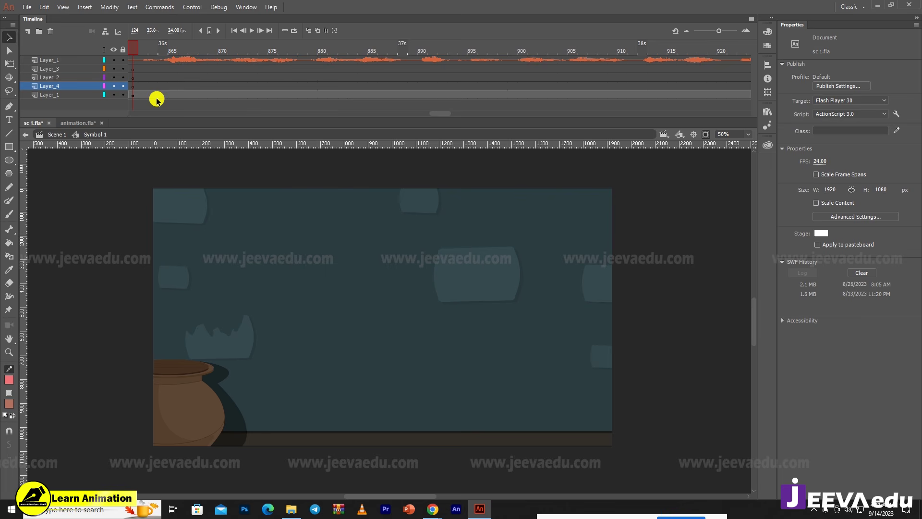
- Paste both characters into frame 861 of Layer_4 without replacing existing library items, and move them down until their heads fit inside the stage
{"action": "left_click_drag", "start_coordinate": [437, 114], "coordinate": [431, 114]}
{"action": "left_click", "coordinate": [323, 86]}
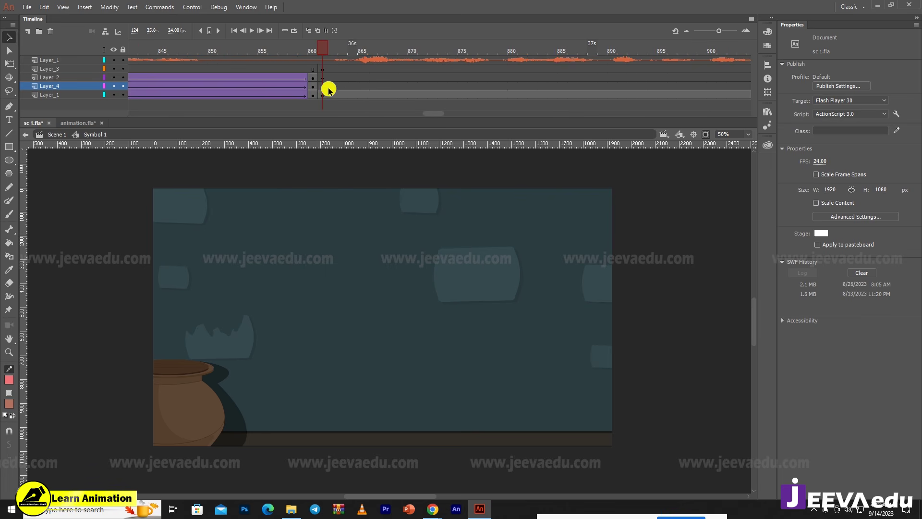
{"action": "left_click", "coordinate": [410, 268]}
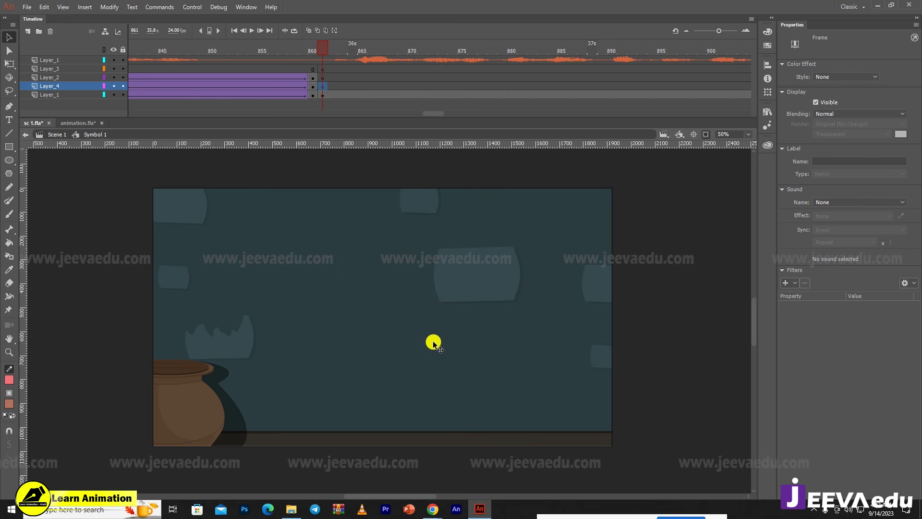
{"action": "key", "text": "ctrl+shift+v"}
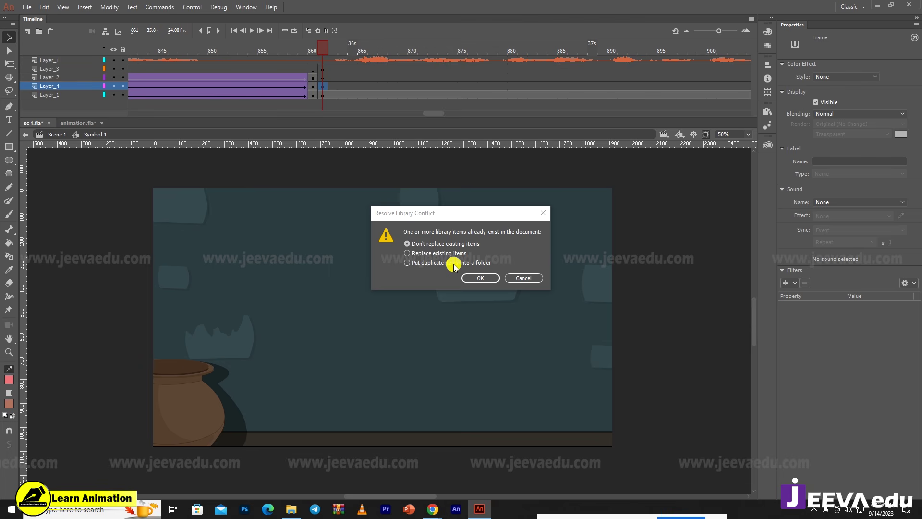
{"action": "left_click", "coordinate": [485, 278]}
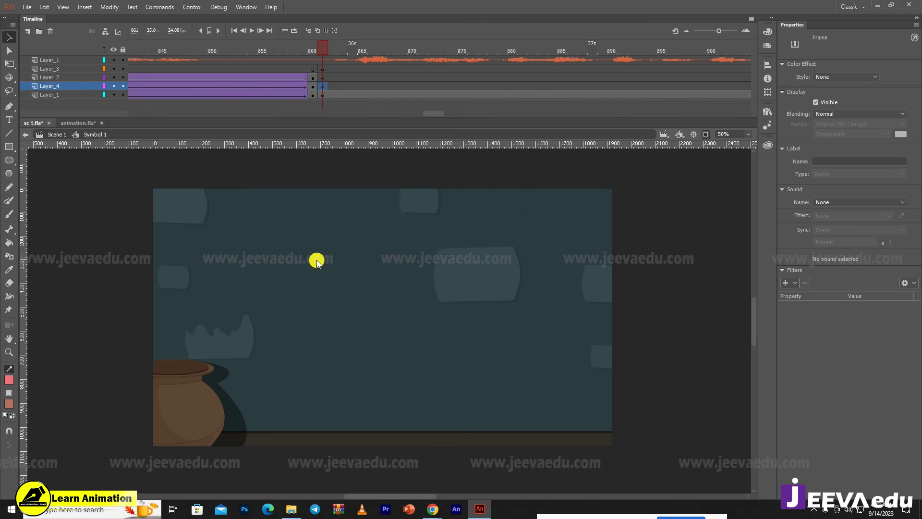
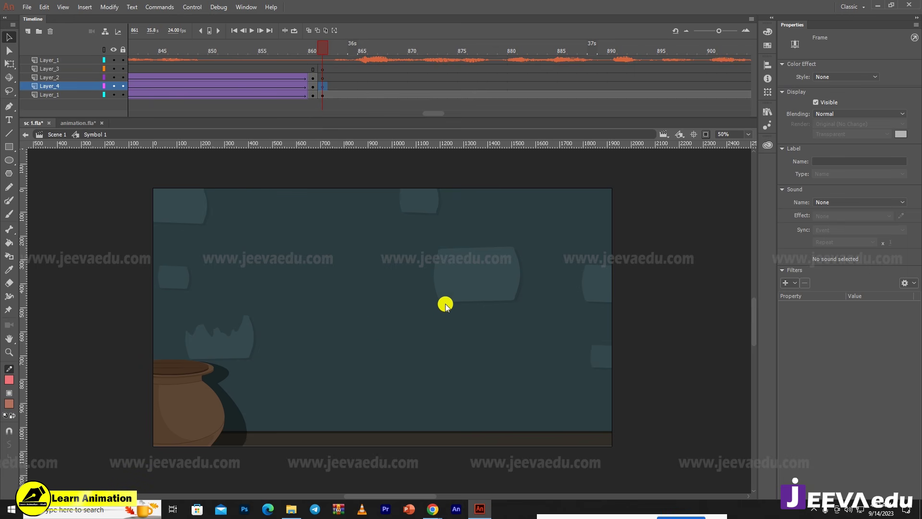
{"action": "key", "text": "ctrl+v"}
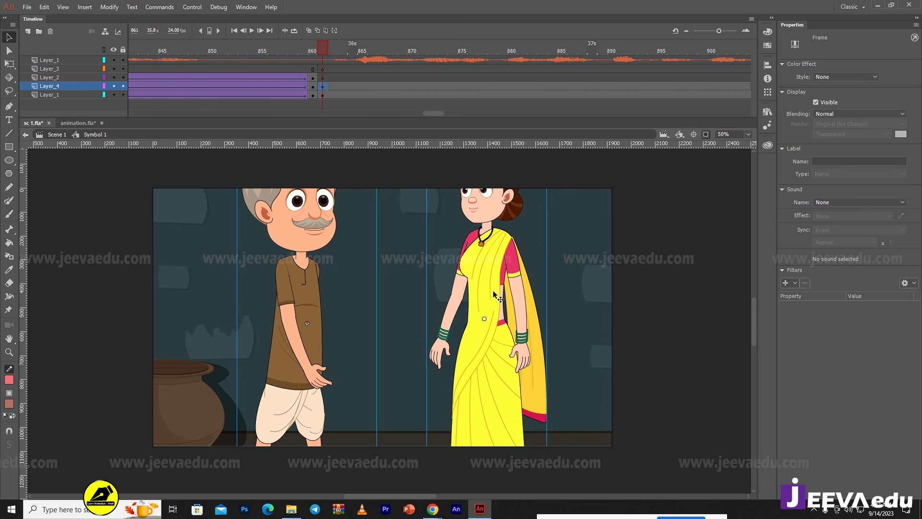
{"action": "left_click_drag", "start_coordinate": [494, 287], "coordinate": [494, 344]}
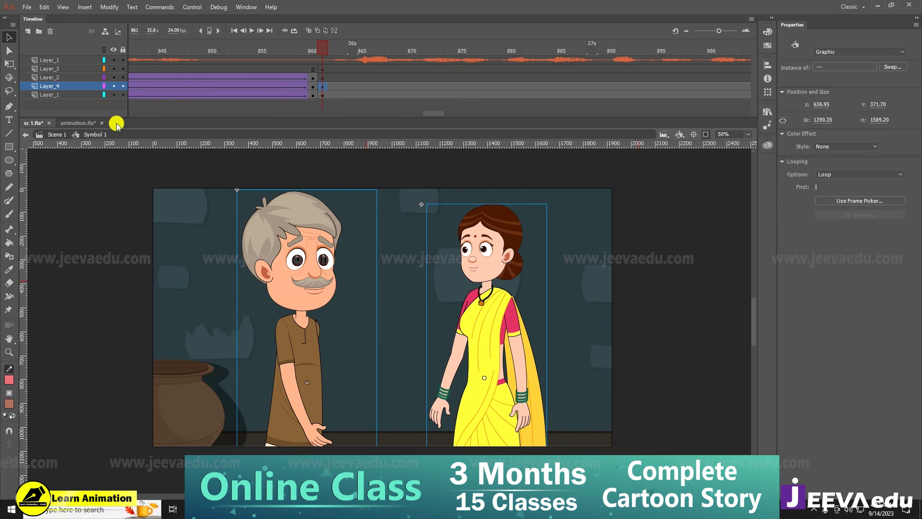
- Cut the old man from Layer_4 and paste him into frame 861 of Layer_2
{"action": "left_click", "coordinate": [360, 107]}
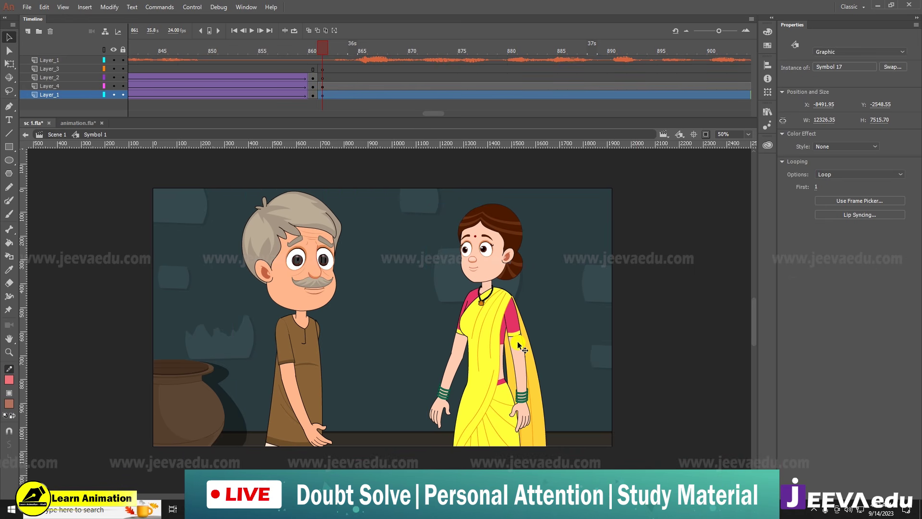
{"action": "left_click", "coordinate": [286, 265]}
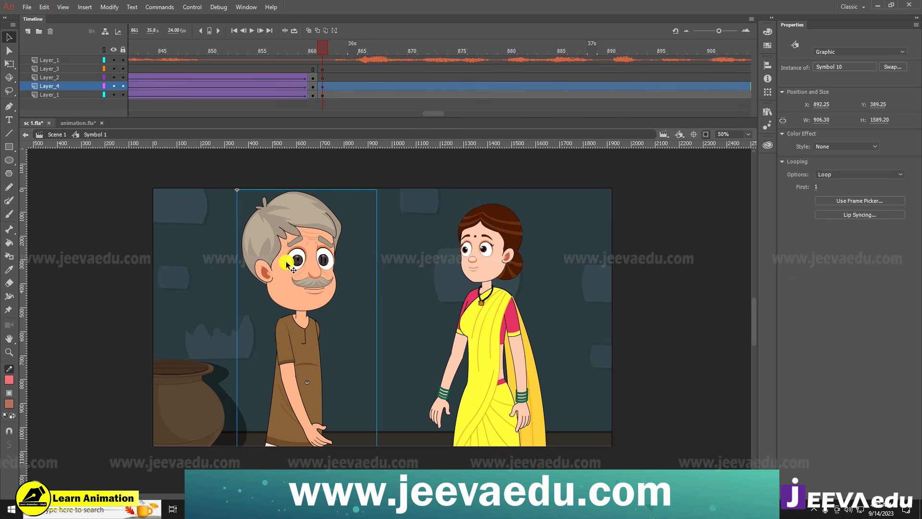
{"action": "key", "text": "ctrl+x"}
{"action": "left_click", "coordinate": [323, 78]}
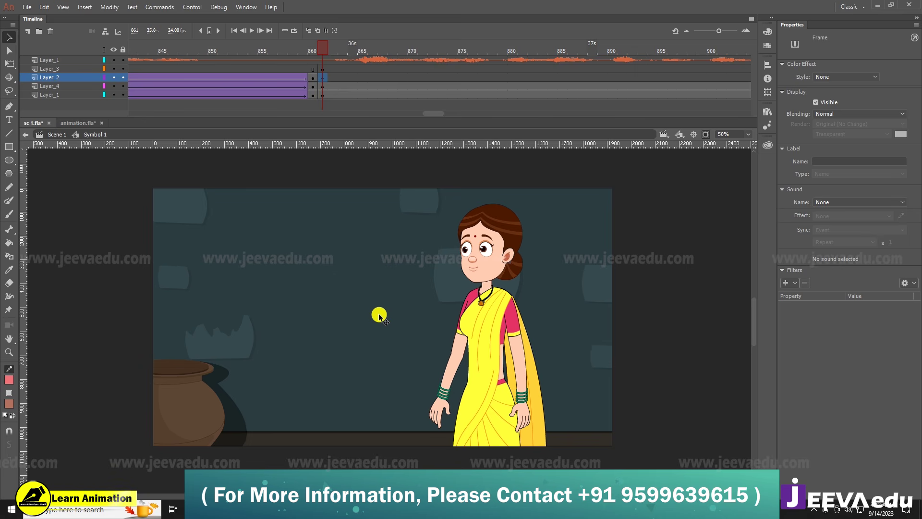
{"action": "key", "text": "ctrl+shift+v"}
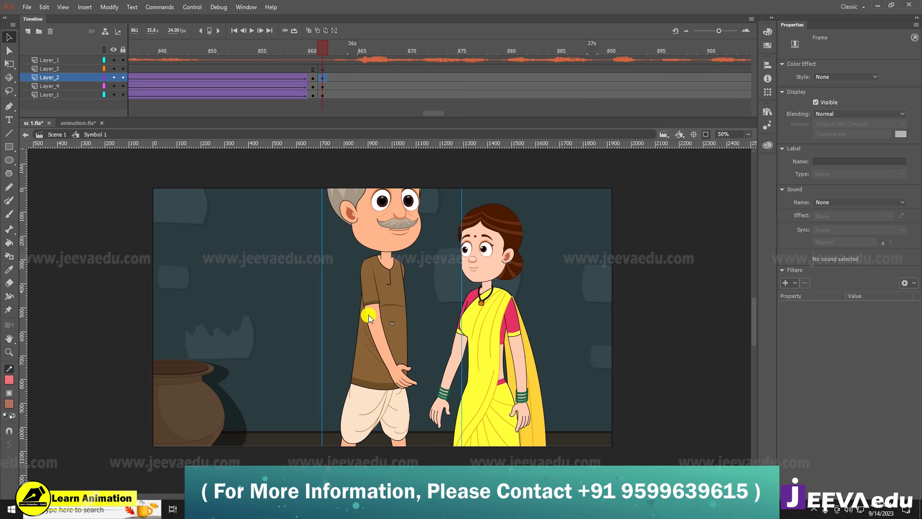
- Flip the old man horizontally and move him down beside the woman, to about X 1564, Y 411
{"action": "left_click", "coordinate": [110, 7]}
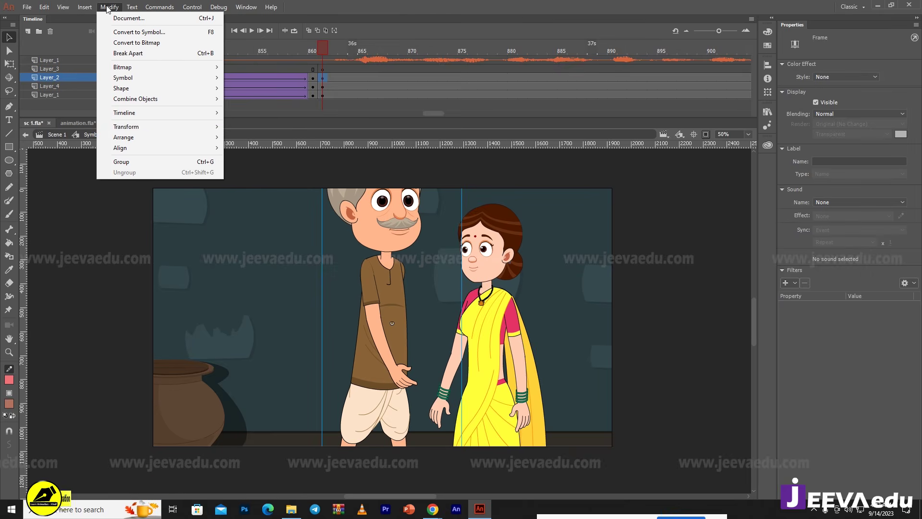
{"action": "mouse_move", "coordinate": [161, 127]}
{"action": "left_click", "coordinate": [255, 229]}
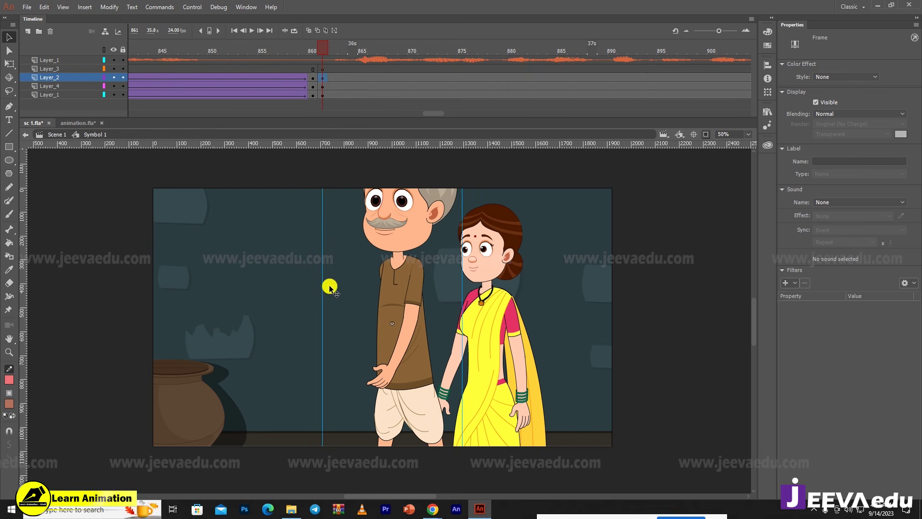
{"action": "left_click_drag", "start_coordinate": [392, 286], "coordinate": [354, 362]}
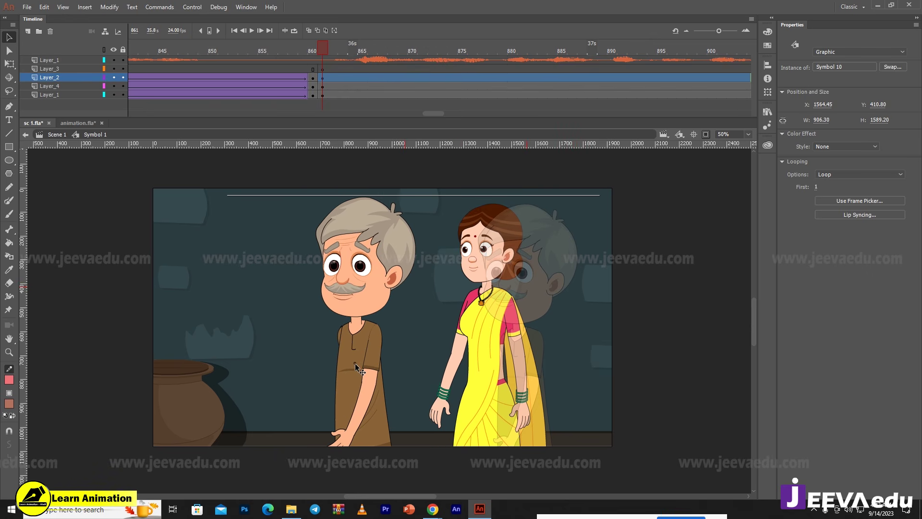
- Enlarge the old man to about 1055 by 1850 and move him to about X 1578, Y 393
{"action": "key", "text": "q"}
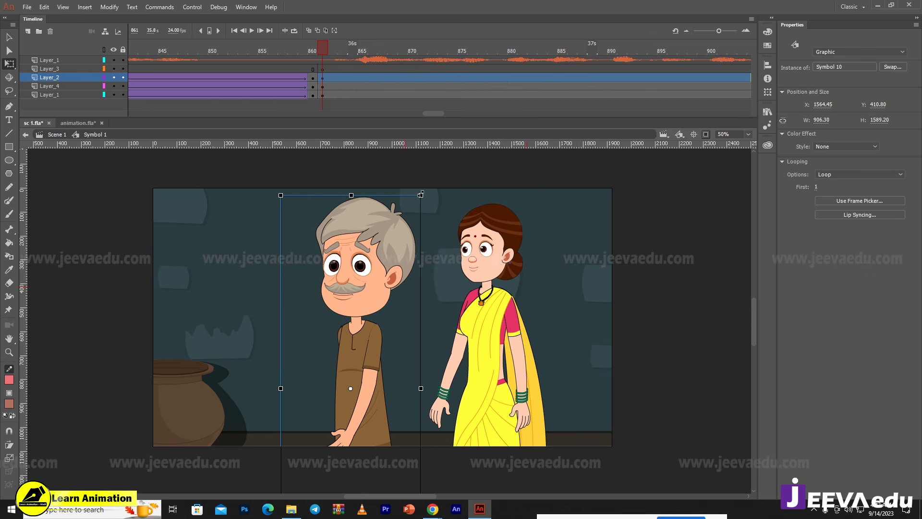
{"action": "left_click_drag", "start_coordinate": [421, 195], "coordinate": [440, 159]}
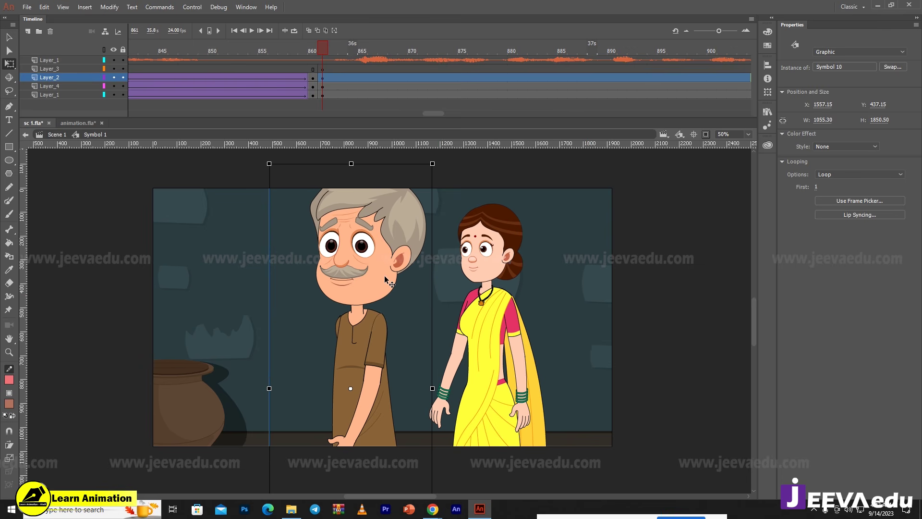
{"action": "left_click_drag", "start_coordinate": [385, 277], "coordinate": [390, 266]}
- Enlarge the woman to about 607 by 1783 and move her to about X 1621, Y 441
{"action": "left_click", "coordinate": [629, 86]}
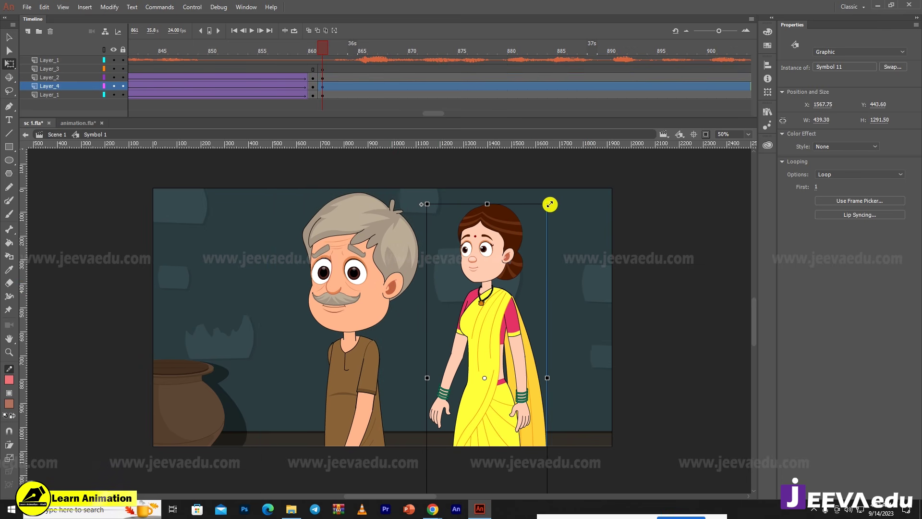
{"action": "left_click_drag", "start_coordinate": [550, 204], "coordinate": [574, 138]}
{"action": "left_click_drag", "start_coordinate": [522, 302], "coordinate": [552, 381]}
- Shift the room background to about X -8432, Y -2341
{"action": "left_click", "coordinate": [236, 292]}
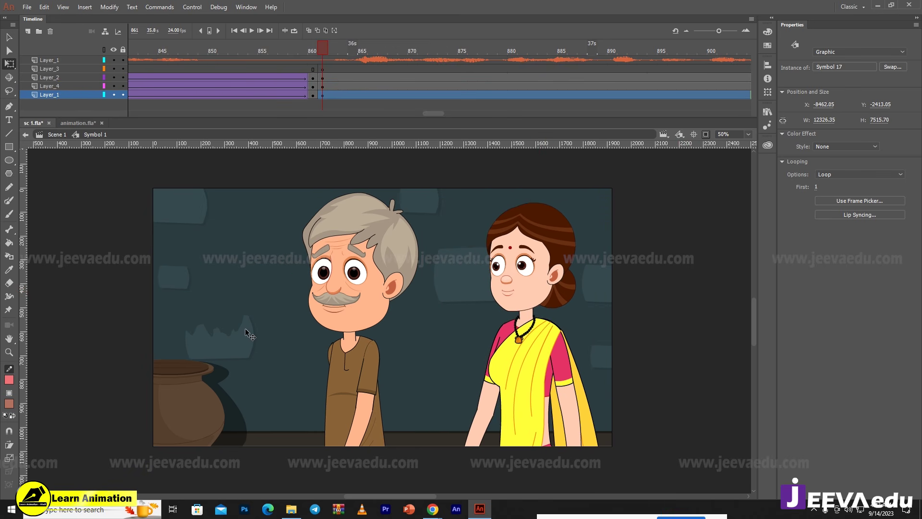
{"action": "left_click_drag", "start_coordinate": [245, 330], "coordinate": [254, 352]}
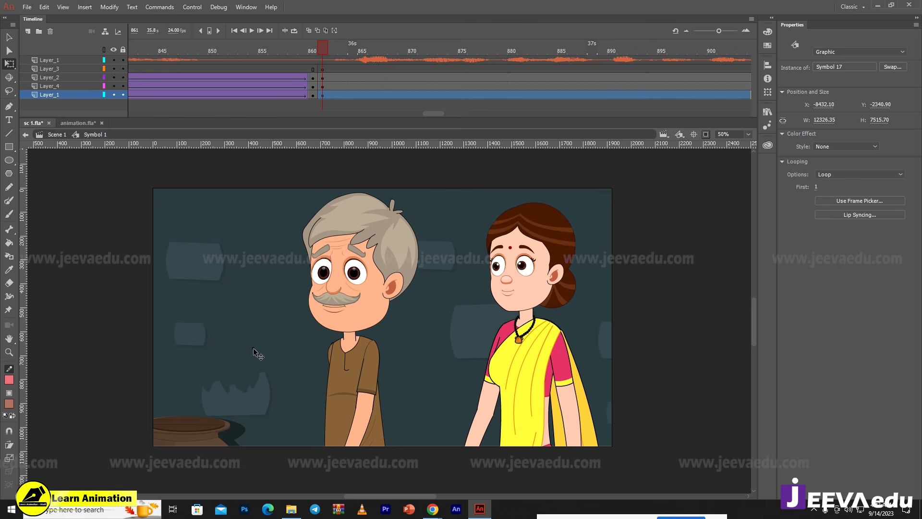
- Reduce the old man to about 1034 by 1813 and move him right, closer to the woman
{"action": "left_click", "coordinate": [341, 303]}
{"action": "left_click", "coordinate": [361, 289]}
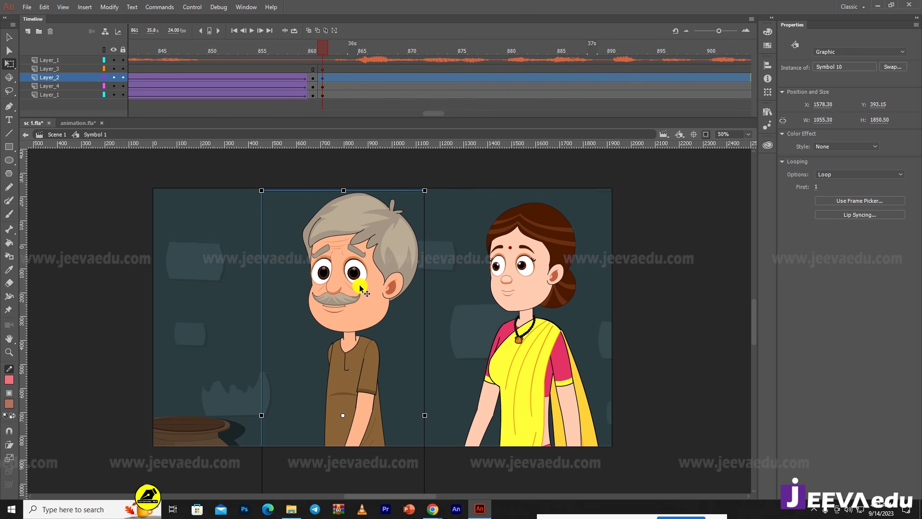
{"action": "key", "text": "Return"}
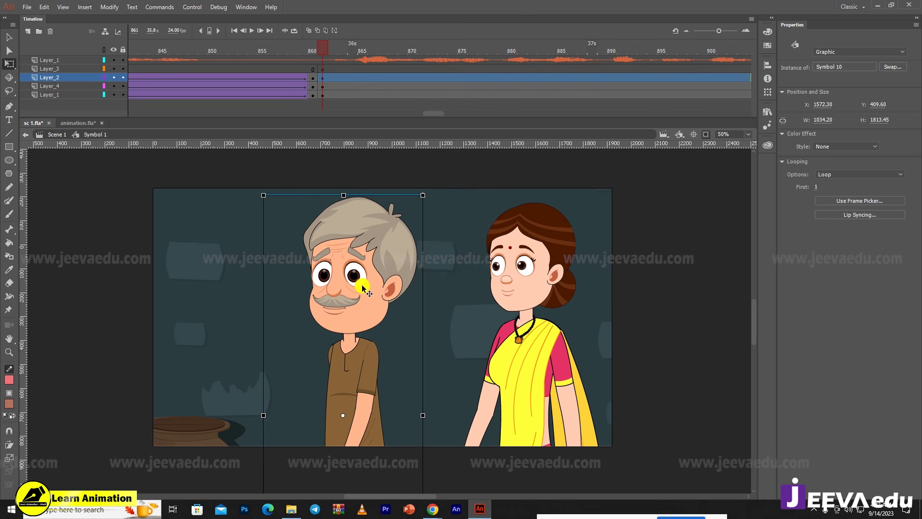
{"action": "left_click", "coordinate": [277, 66]}
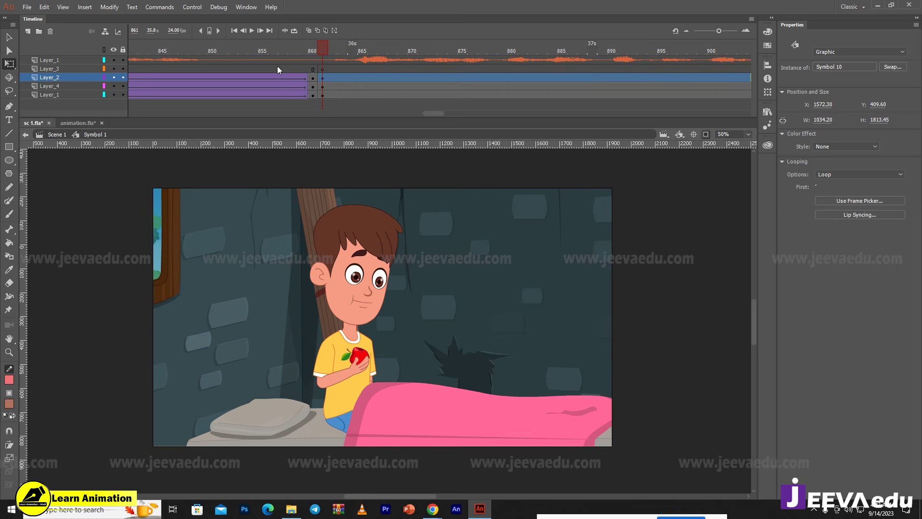
{"action": "left_click", "coordinate": [326, 70]}
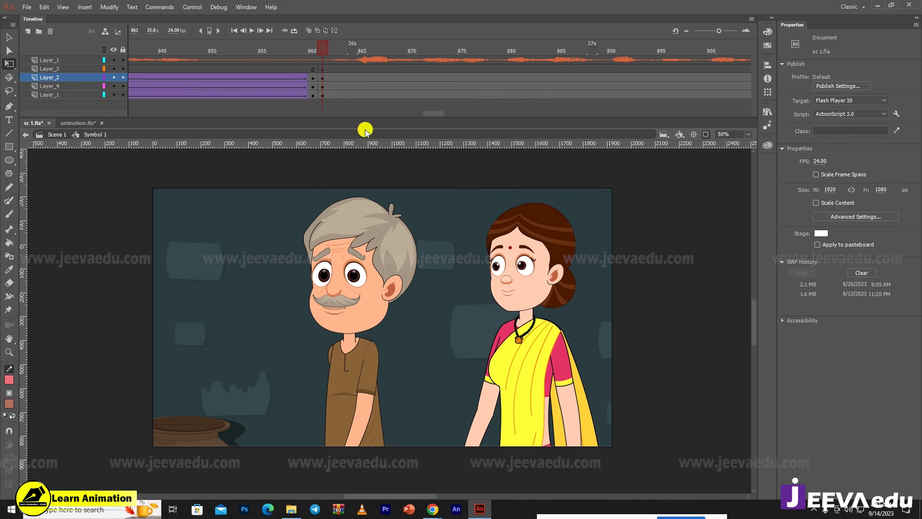
{"action": "left_click", "coordinate": [383, 299]}
{"action": "left_click_drag", "start_coordinate": [432, 304], "coordinate": [430, 296]}
- Move the woman away from the old man to about X 1670, Y 457
{"action": "left_click", "coordinate": [539, 281]}
{"action": "left_click", "coordinate": [537, 270]}
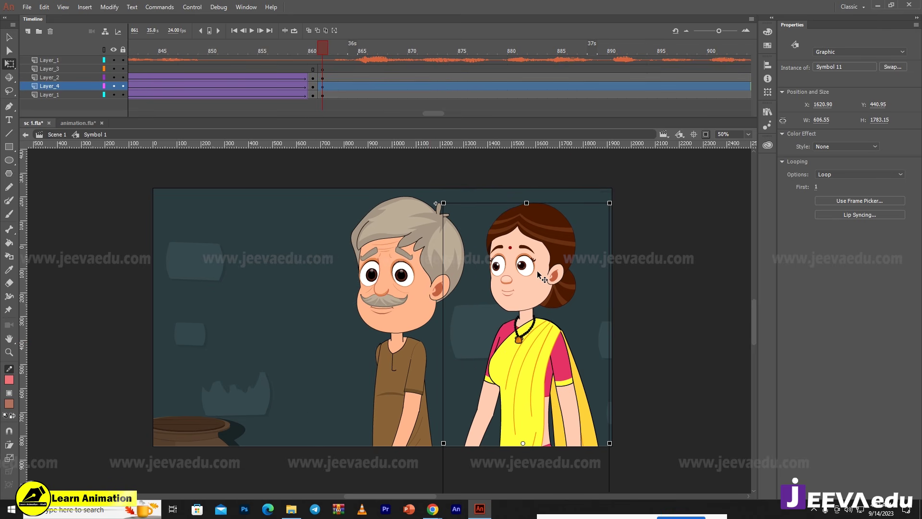
{"action": "left_click_drag", "start_coordinate": [537, 270], "coordinate": [551, 279]}
{"action": "left_click", "coordinate": [520, 228]}
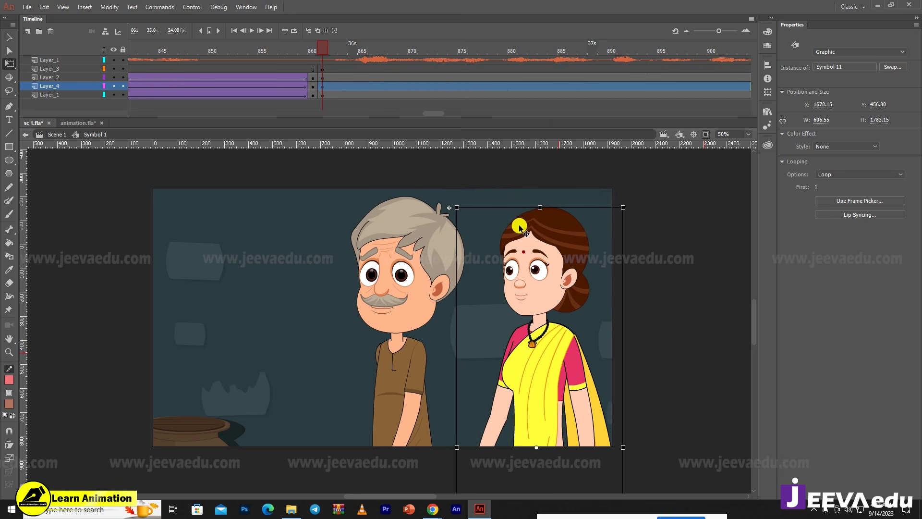
- Play the new scene from frame 861 to about frame 926 and replay its end to find where the shot should finish
{"action": "key", "text": "Return"}
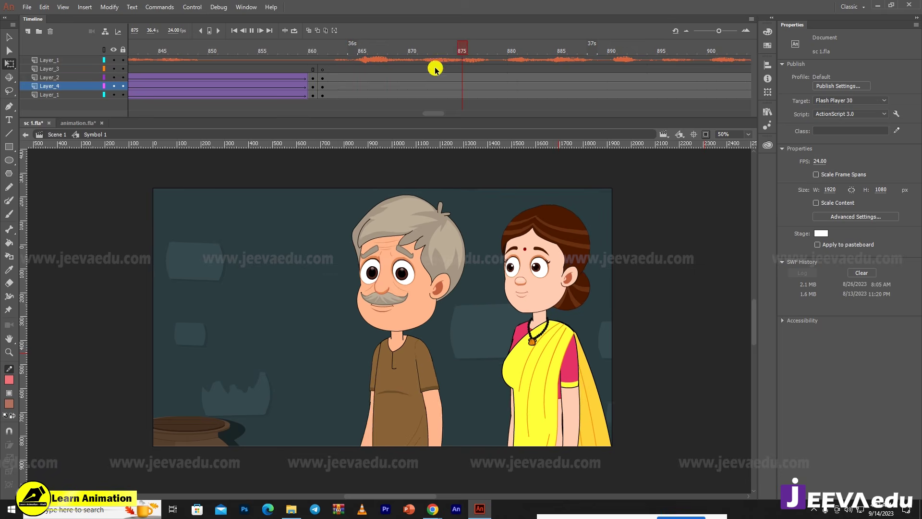
{"action": "key", "text": "Return"}
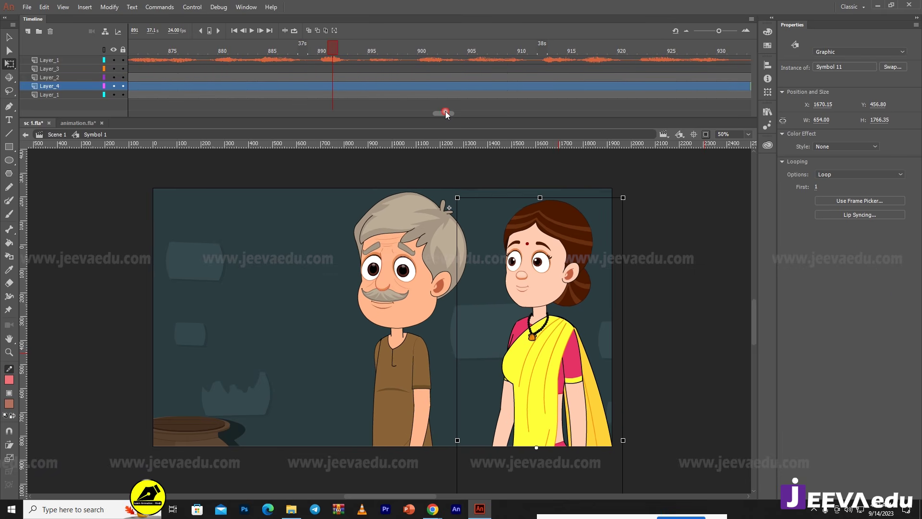
{"action": "key", "text": "Return"}
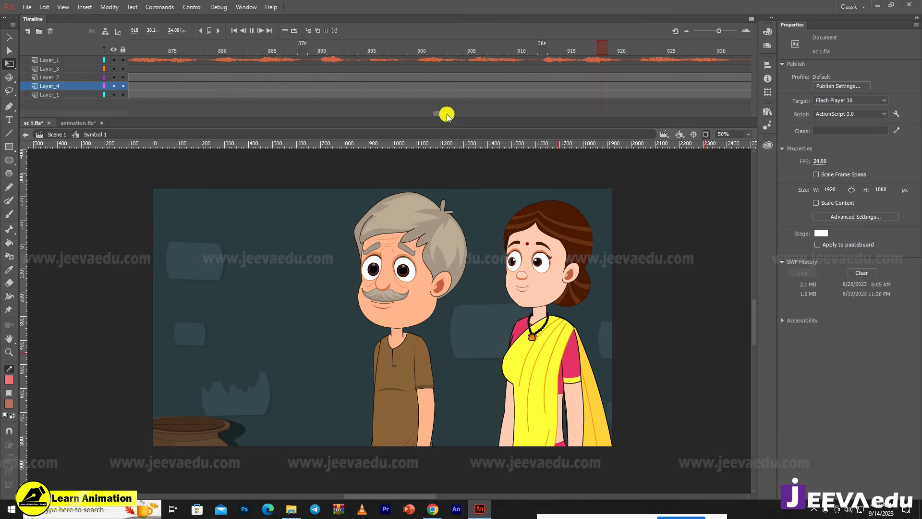
{"action": "key", "text": "Return"}
{"action": "left_click_drag", "start_coordinate": [446, 114], "coordinate": [455, 114]}
{"action": "key", "text": "period"}
{"action": "key", "text": "period"}
{"action": "key", "text": "period"}
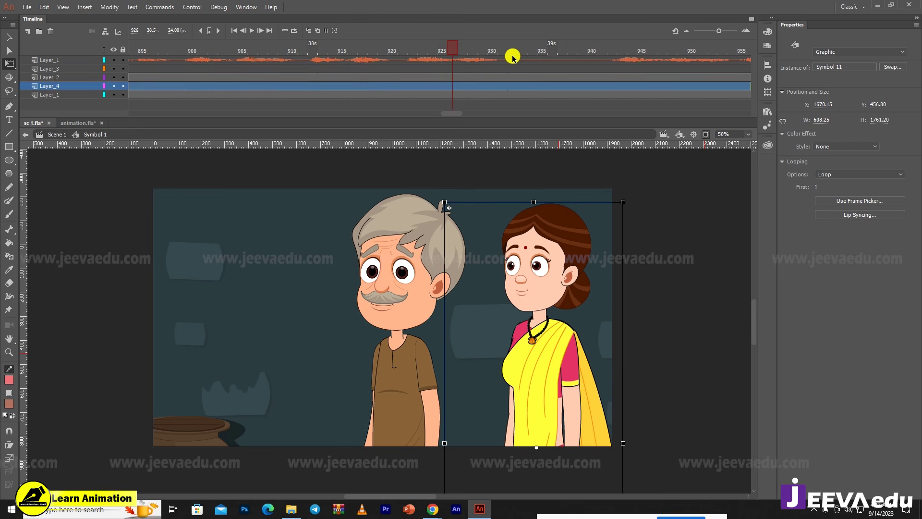
{"action": "left_click_drag", "start_coordinate": [454, 47], "coordinate": [213, 62]}
{"action": "key", "text": "Return"}
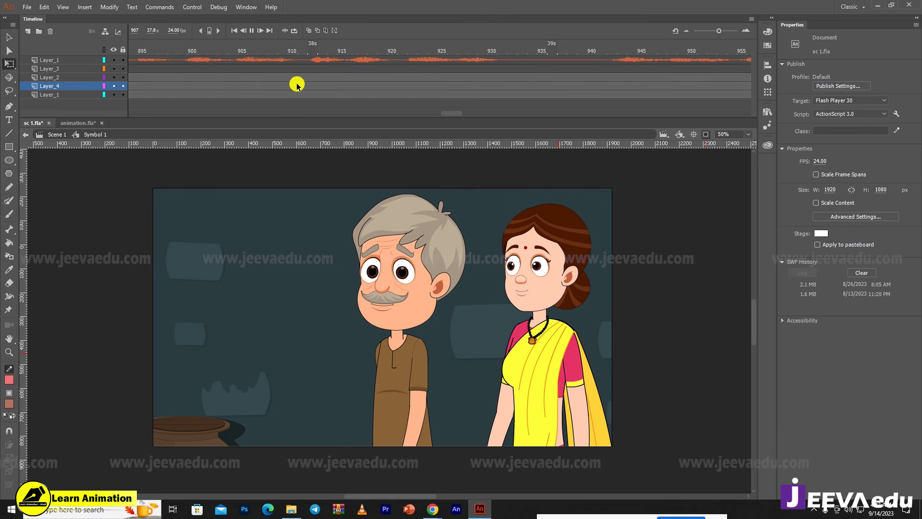
- Insert keyframes at frame 911 on Layer_2, Layer_4 and the lower Layer_1
{"action": "left_click_drag", "start_coordinate": [343, 79], "coordinate": [304, 80]}
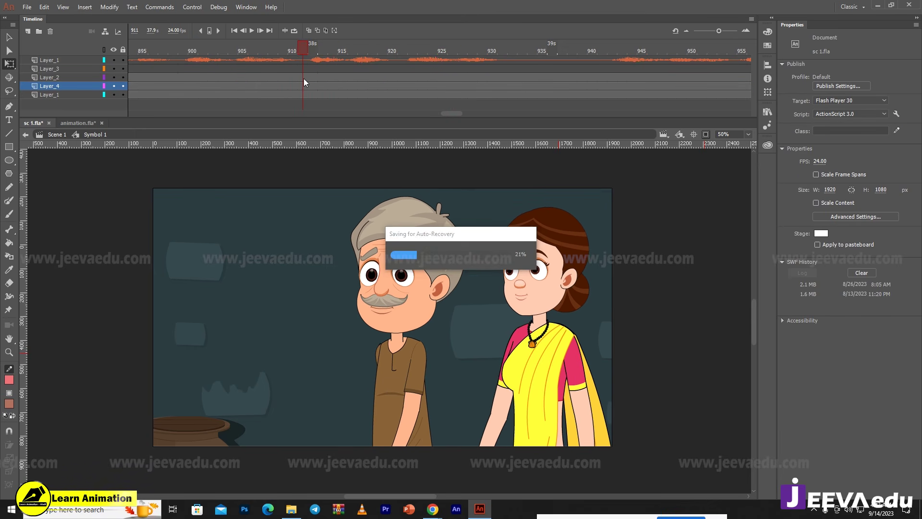
{"action": "left_click", "coordinate": [304, 81]}
{"action": "left_click", "coordinate": [306, 86]}
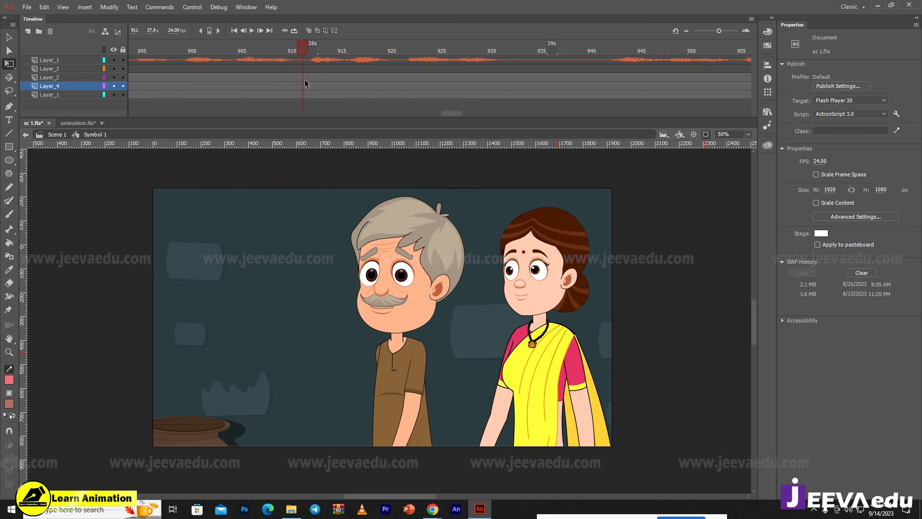
{"action": "left_click", "coordinate": [305, 93]}
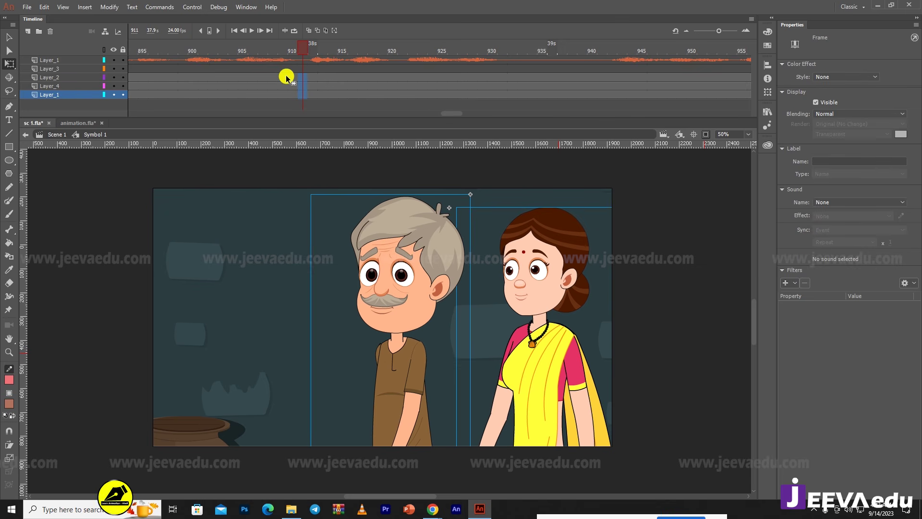
- Create classic tweens from frame 861 to frame 911 on Layer_2, Layer_4 and the lower Layer_1
{"action": "left_click_drag", "start_coordinate": [286, 77], "coordinate": [273, 89]}
{"action": "right_click", "coordinate": [278, 89]}
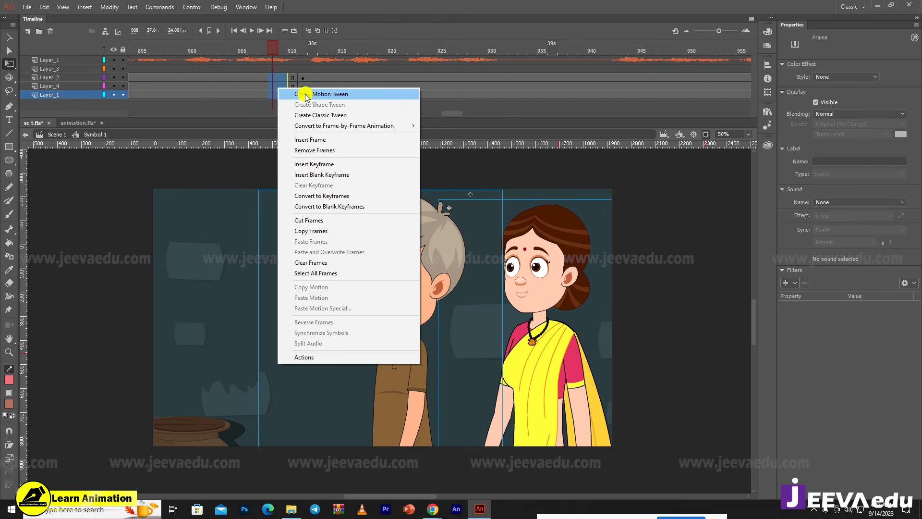
{"action": "left_click", "coordinate": [316, 115]}
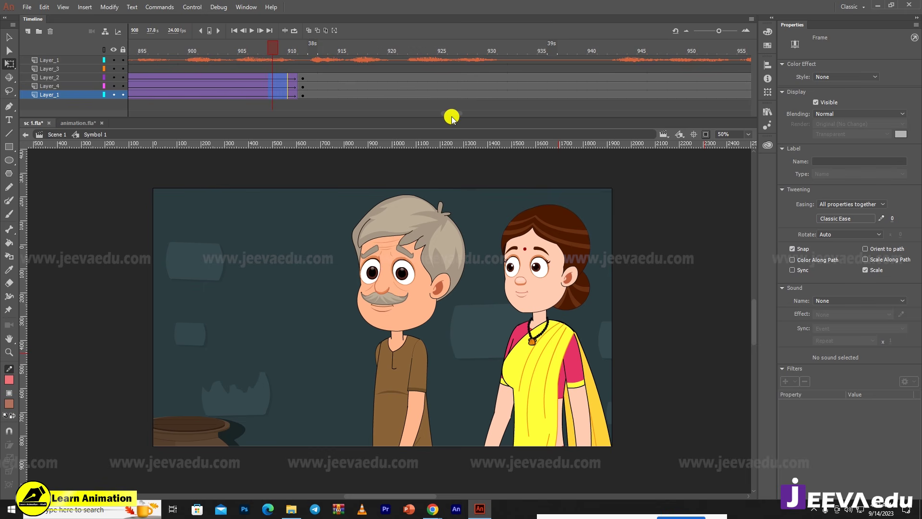
- Select both characters at the frame 911 keyframes and move them together completely past the stage's left edge
{"action": "left_click_drag", "start_coordinate": [452, 117], "coordinate": [439, 114]}
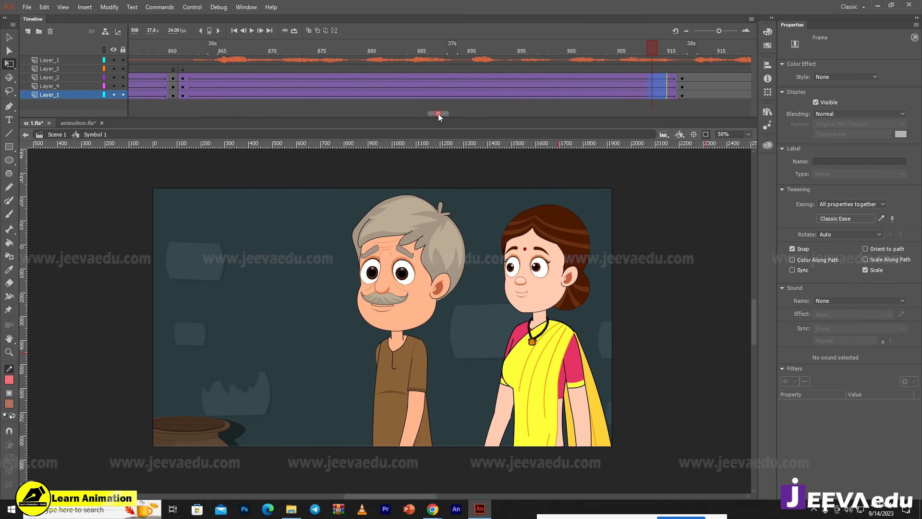
{"action": "left_click", "coordinate": [183, 86]}
{"action": "left_click_drag", "start_coordinate": [683, 80], "coordinate": [684, 85]}
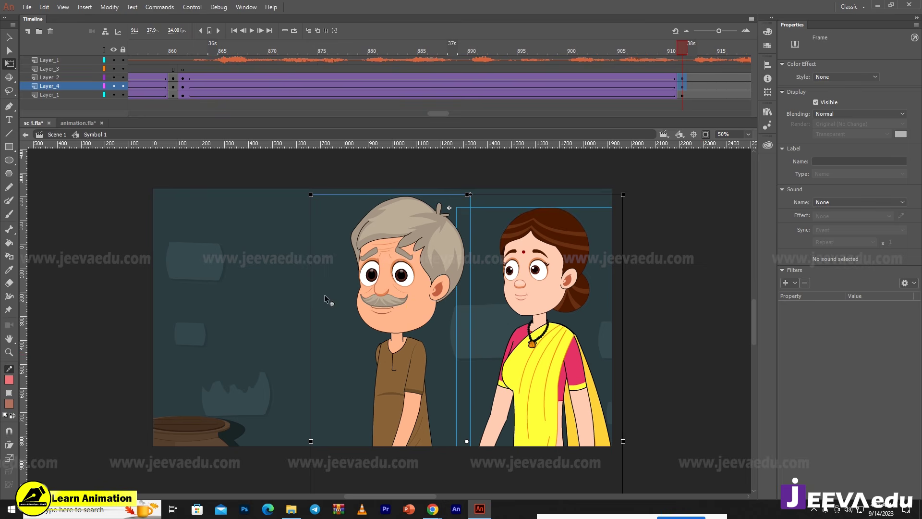
{"action": "left_click_drag", "start_coordinate": [329, 300], "coordinate": [2, 301]}
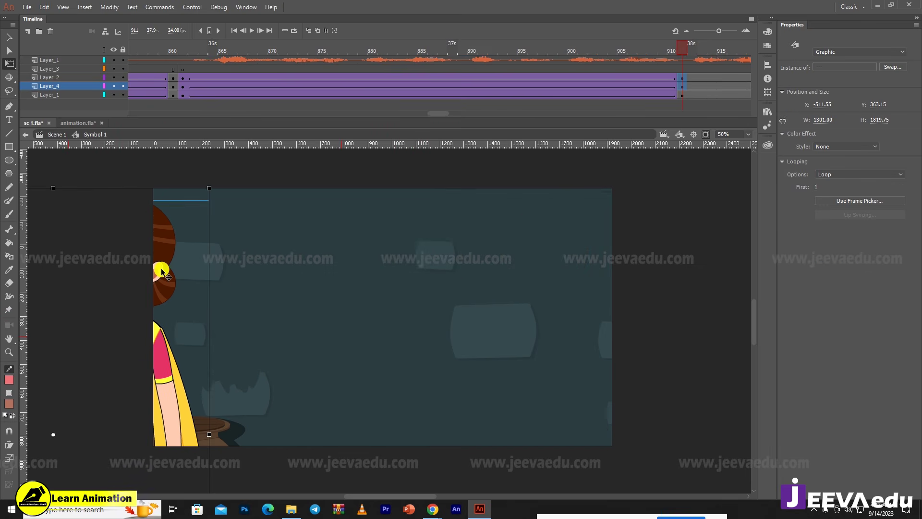
{"action": "left_click_drag", "start_coordinate": [159, 268], "coordinate": [126, 265]}
{"action": "left_click", "coordinate": [313, 321]}
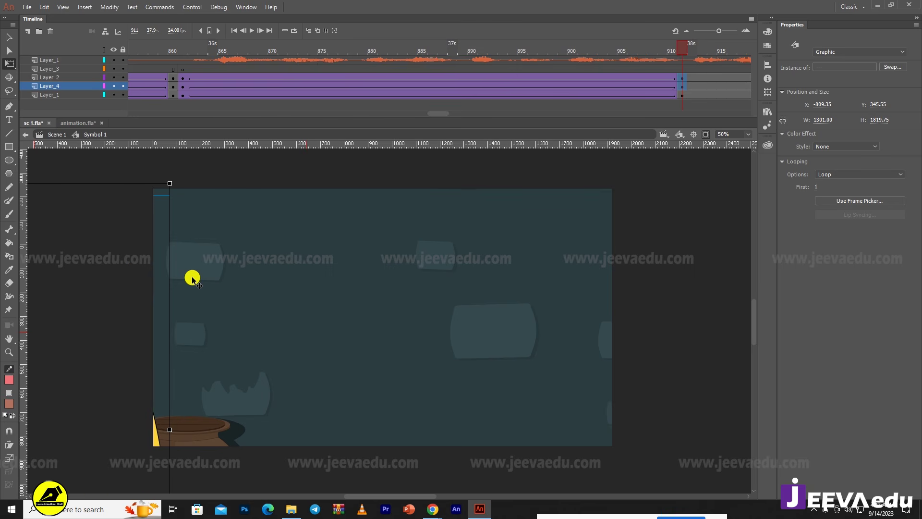
{"action": "key", "text": "shift+Left"}
{"action": "key", "text": "shift+Left"}
{"action": "key", "text": "shift+Left"}
{"action": "key", "text": "shift+Left"}
{"action": "key", "text": "shift+Left"}
{"action": "key", "text": "shift+Left"}
{"action": "key", "text": "shift+Left"}
{"action": "key", "text": "shift+Left"}
{"action": "key", "text": "shift+Left"}
- Shift the room background at frame 911 right to about X -8386 and return to frame 861
{"action": "left_click", "coordinate": [278, 314]}
{"action": "left_click", "coordinate": [278, 313]}
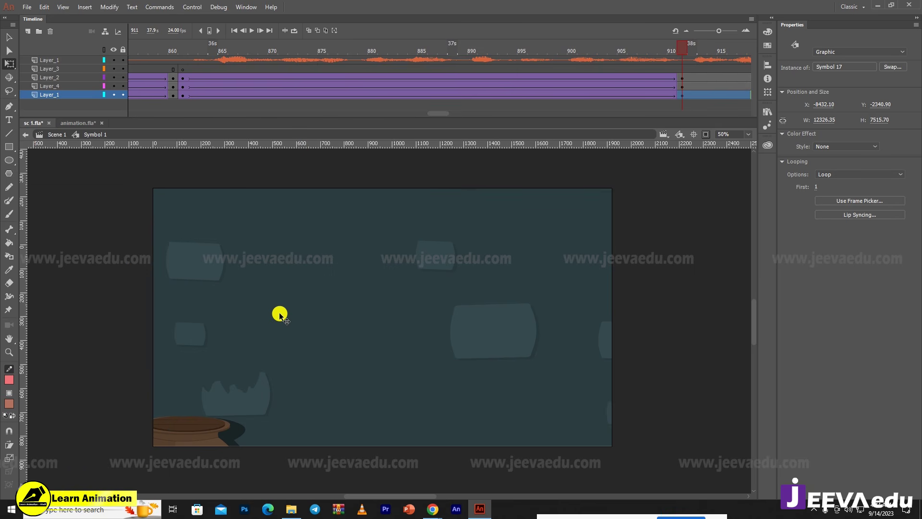
{"action": "key", "text": "shift+Right"}
{"action": "key", "text": "shift+Right"}
{"action": "key", "text": "shift+Right"}
{"action": "key", "text": "shift+Right"}
{"action": "key", "text": "shift+Right"}
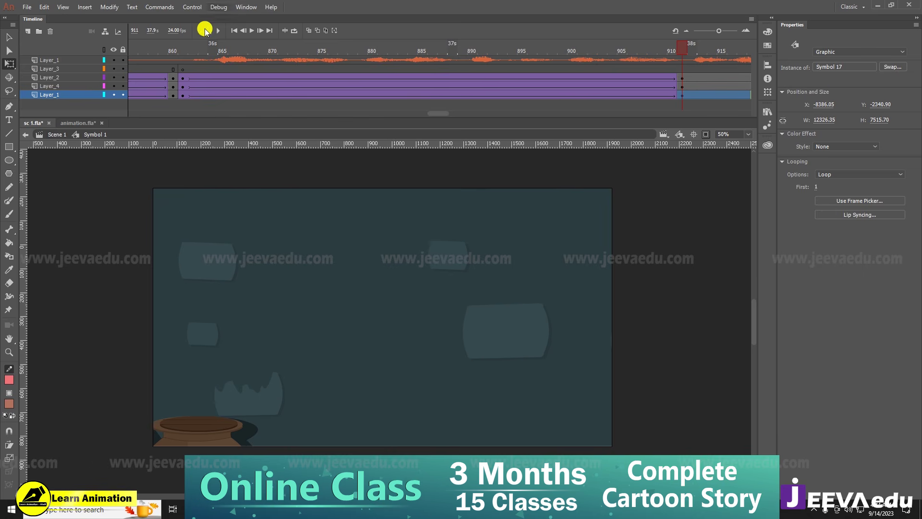
{"action": "left_click", "coordinate": [182, 59]}
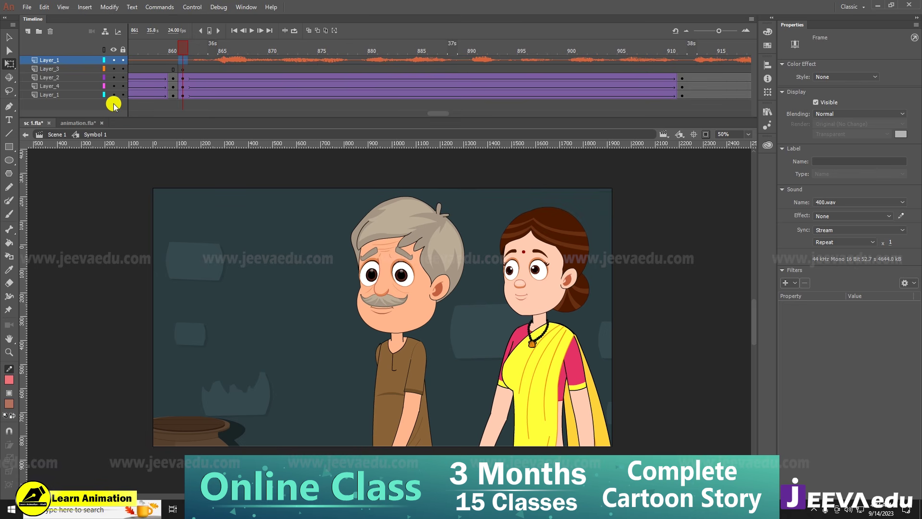
- Hide the room background and audio layers and play the characters' walk from frame 861
{"action": "left_click", "coordinate": [113, 95]}
{"action": "left_click", "coordinate": [114, 59]}
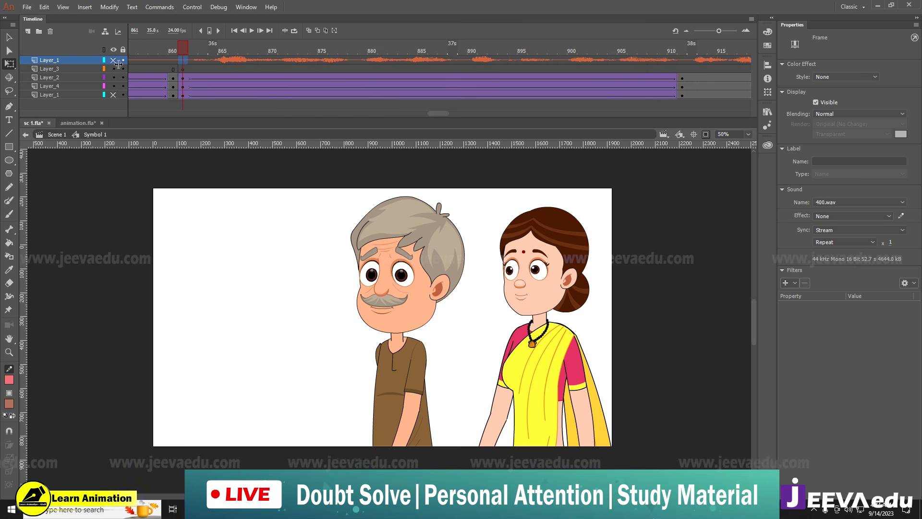
{"action": "key", "text": "Return"}
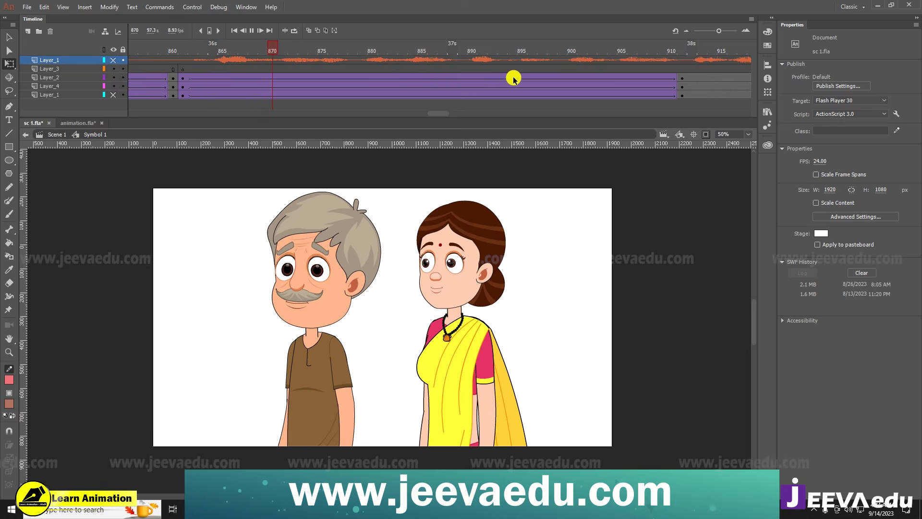
- Insert keyframes at frame 932 on Layer_2, Layer_4 and the lower Layer_1, and clear their keyframes at frame 911
{"action": "left_click_drag", "start_coordinate": [392, 51], "coordinate": [879, 64]}
{"action": "left_click_drag", "start_coordinate": [646, 82], "coordinate": [592, 83]}
{"action": "key", "text": "F6"}
{"action": "left_click", "coordinate": [593, 94]}
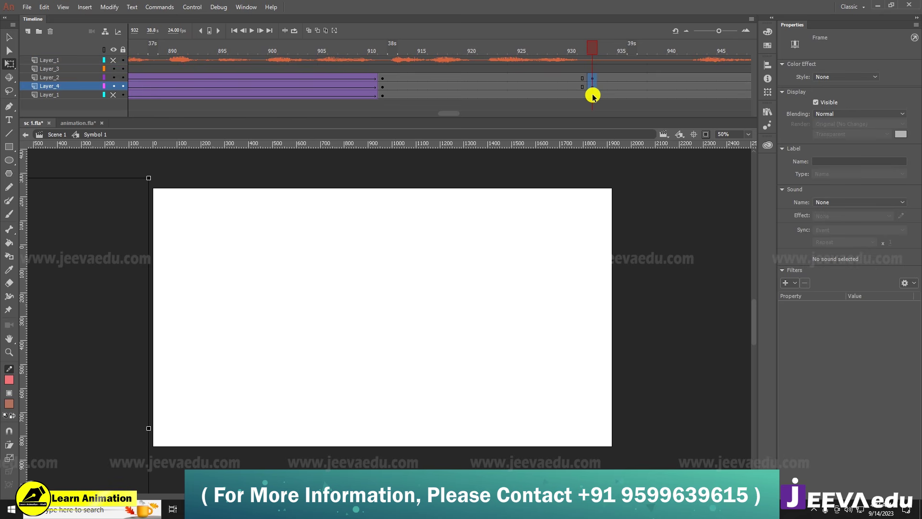
{"action": "key", "text": "F6"}
{"action": "left_click_drag", "start_coordinate": [383, 79], "coordinate": [382, 97]}
{"action": "right_click", "coordinate": [382, 88]}
{"action": "left_click", "coordinate": [426, 190]}
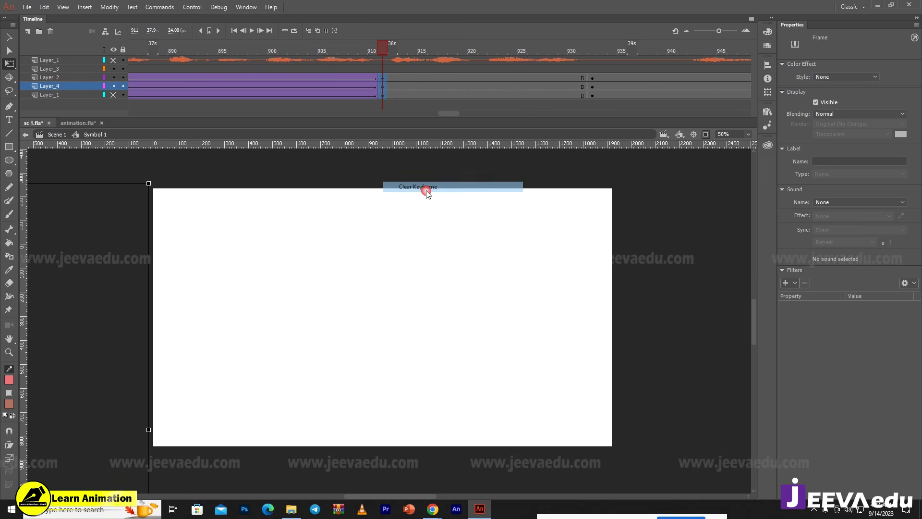
- Play the lengthened walk from frame 860, and at frame 932 move the woman closer to the man, to about X -184
{"action": "left_click_drag", "start_coordinate": [397, 50], "coordinate": [321, 69]}
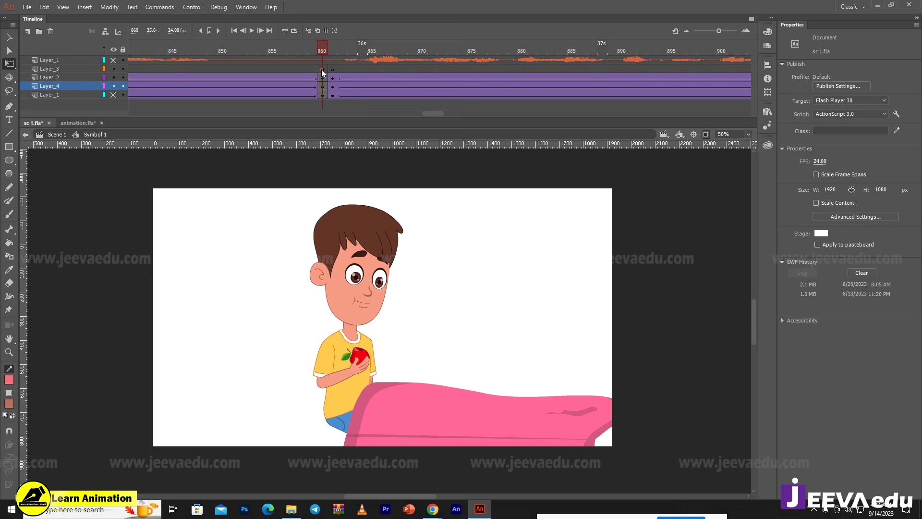
{"action": "key", "text": "Return"}
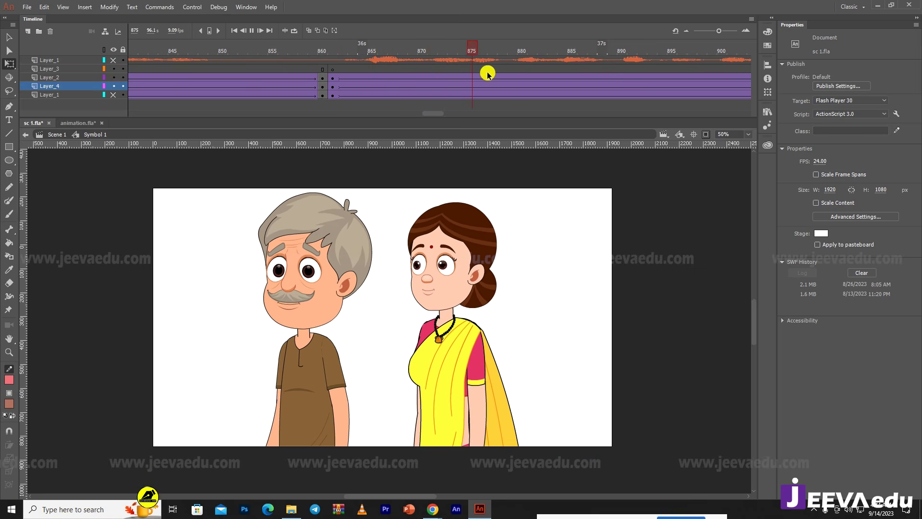
{"action": "key", "text": "Return"}
{"action": "left_click_drag", "start_coordinate": [697, 71], "coordinate": [738, 83]}
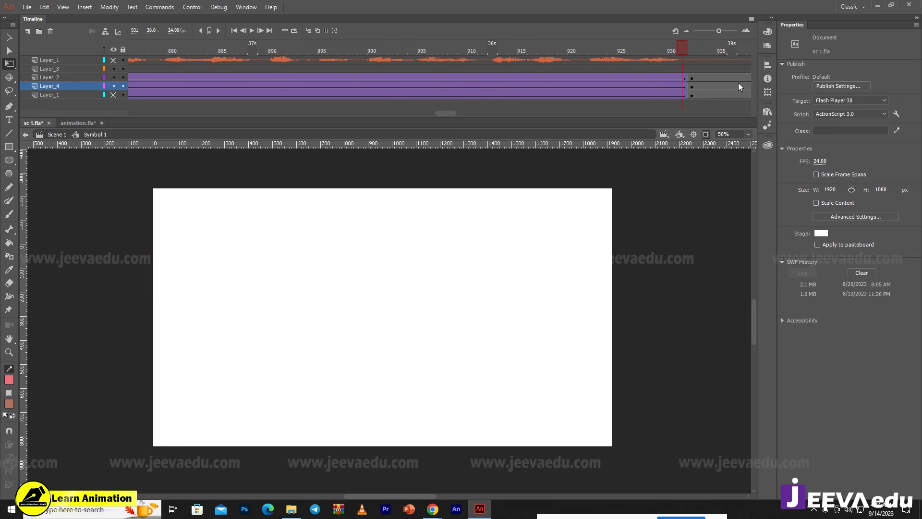
{"action": "left_click_drag", "start_coordinate": [679, 80], "coordinate": [690, 80]}
{"action": "left_click", "coordinate": [705, 135]}
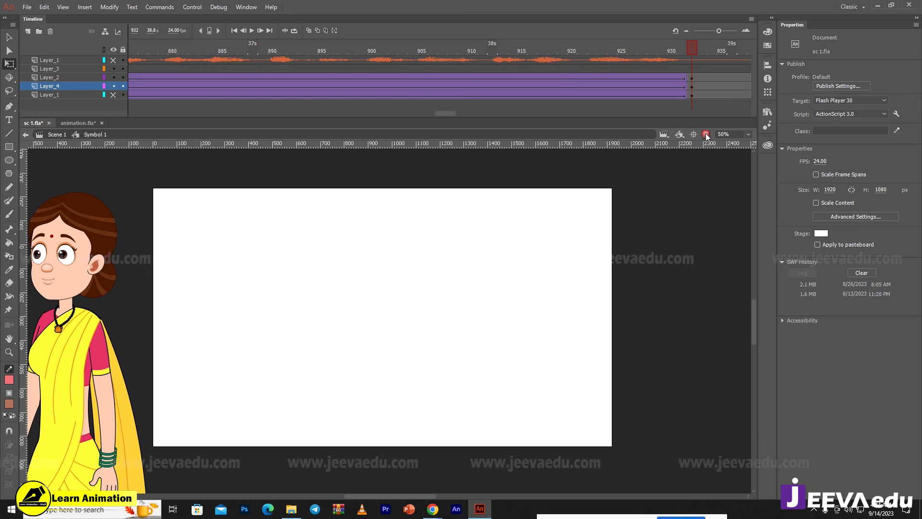
{"action": "left_click_drag", "start_coordinate": [403, 330], "coordinate": [561, 313]}
{"action": "left_click", "coordinate": [233, 371]}
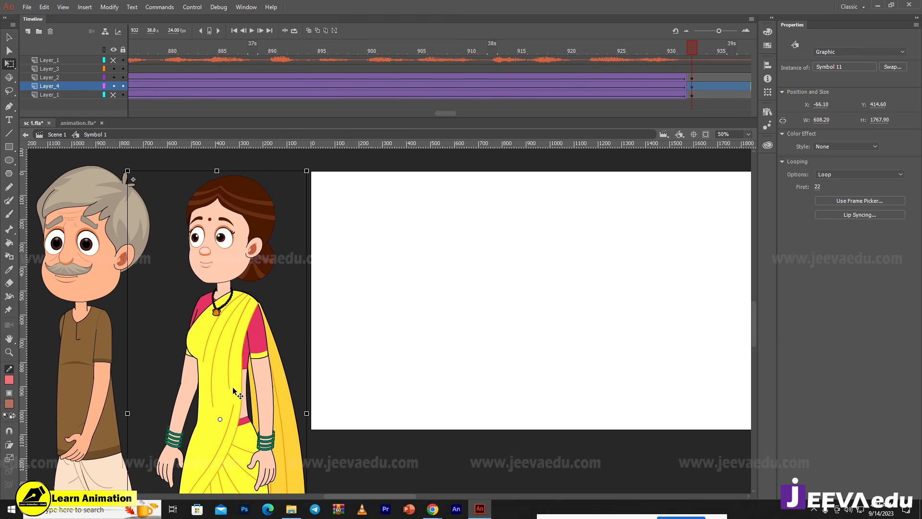
{"action": "left_click_drag", "start_coordinate": [233, 389], "coordinate": [201, 387]}
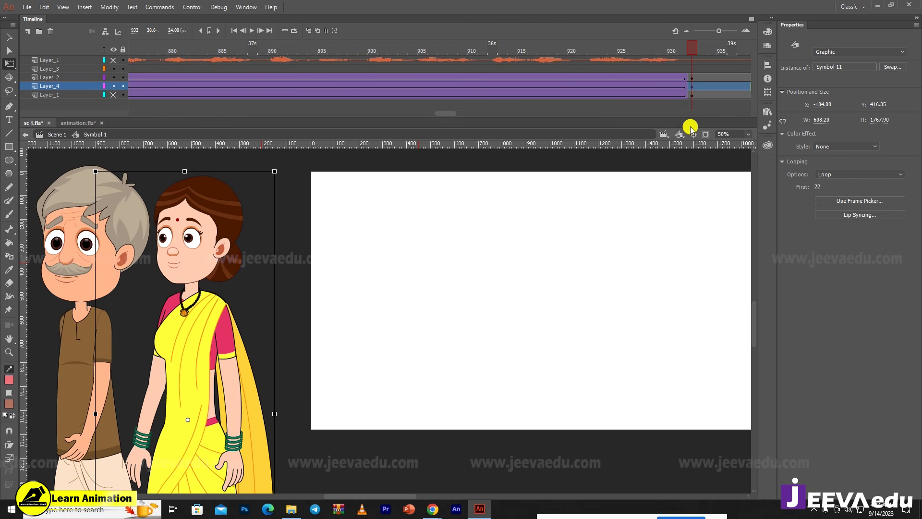
{"action": "left_click", "coordinate": [705, 135]}
- Replay the walk-off from frame 861 to frame 932 to examine the characters' spacing and speed
{"action": "key", "text": "z"}
{"action": "left_click", "coordinate": [531, 268], "text": "alt"}
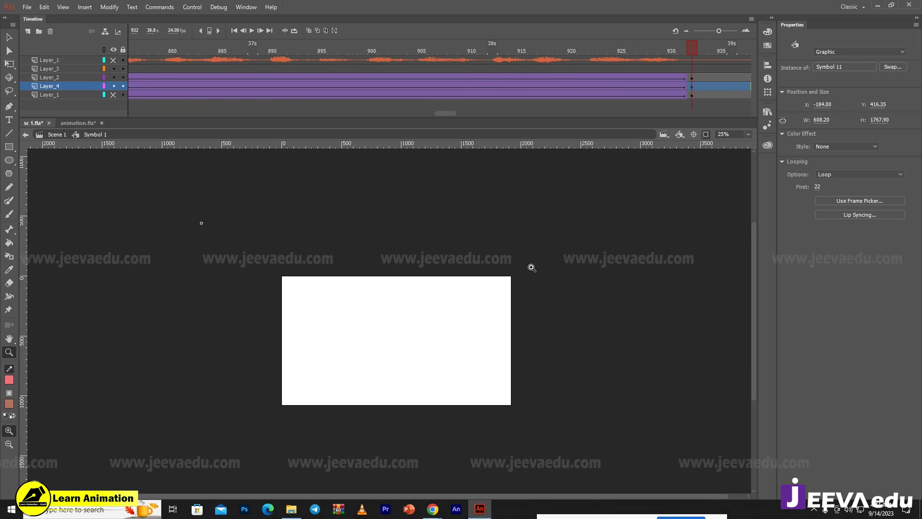
{"action": "left_click_drag", "start_coordinate": [600, 50], "coordinate": [173, 97]}
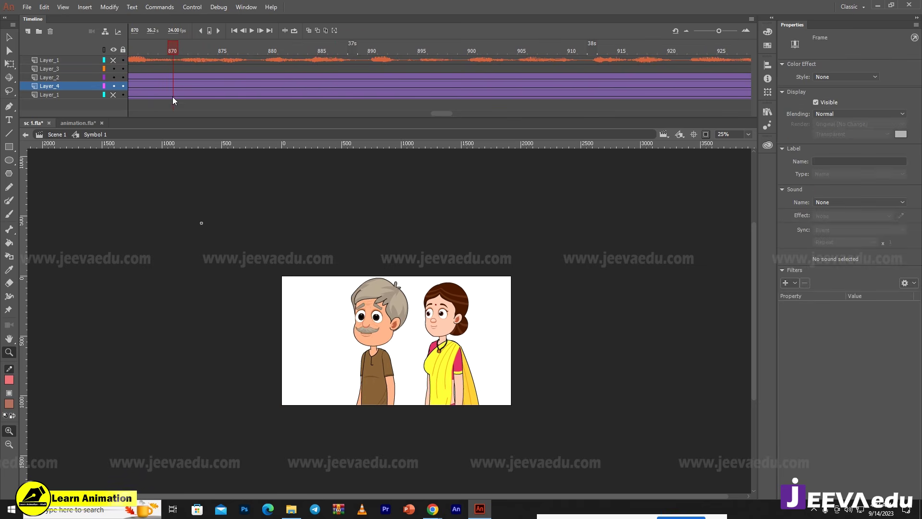
{"action": "key", "text": "Return"}
{"action": "left_click", "coordinate": [130, 97]}
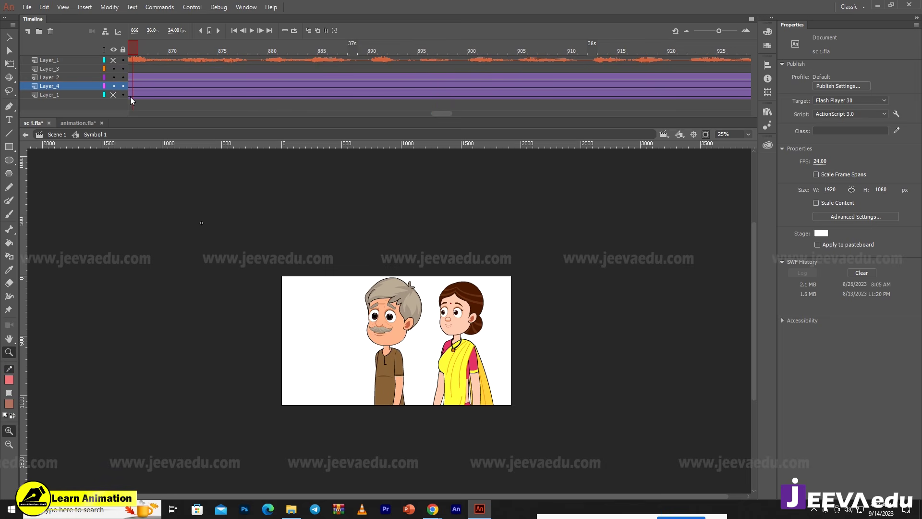
{"action": "left_click", "coordinate": [397, 385]}
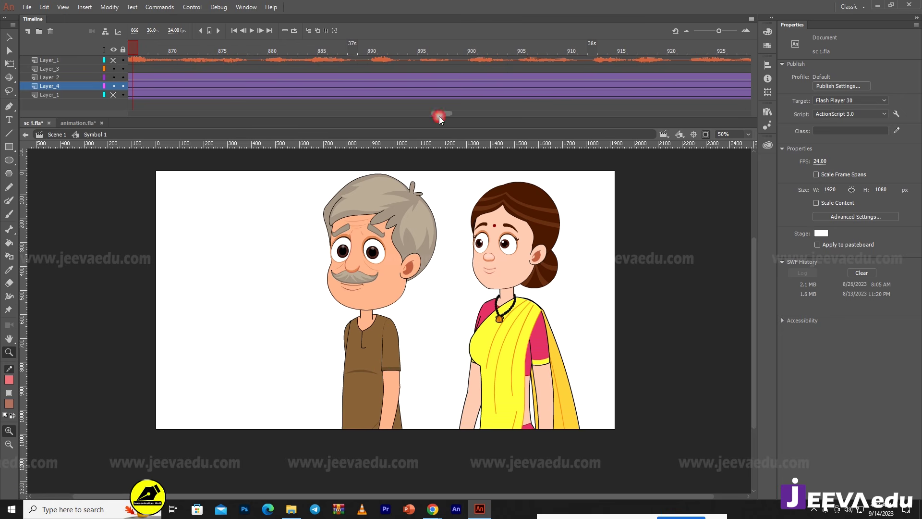
{"action": "mouse_move", "coordinate": [439, 117]}
{"action": "left_mouse_down"}
{"action": "mouse_move", "coordinate": [426, 113]}
{"action": "mouse_move", "coordinate": [434, 112]}
{"action": "left_mouse_up"}
{"action": "left_click", "coordinate": [354, 57]}
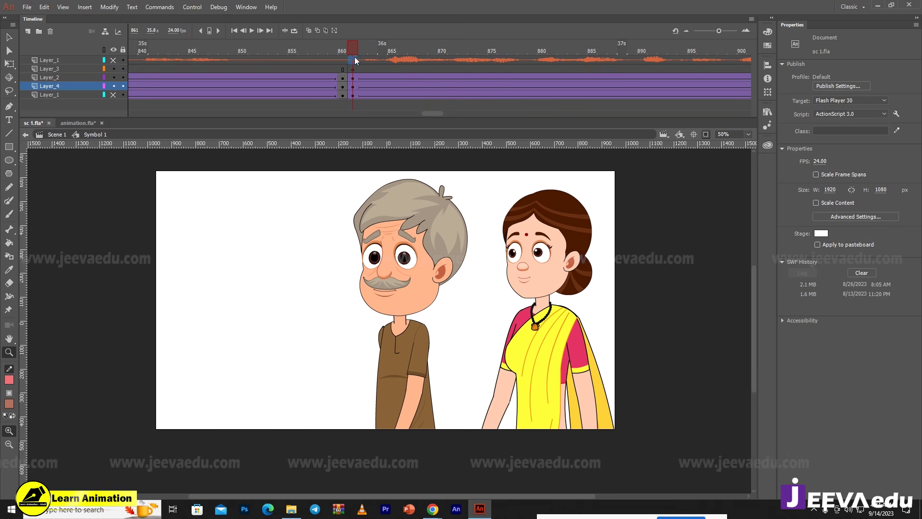
{"action": "left_click", "coordinate": [348, 55]}
{"action": "key", "text": "Return"}
{"action": "left_click_drag", "start_coordinate": [347, 53], "coordinate": [594, 47]}
{"action": "key", "text": "Return"}
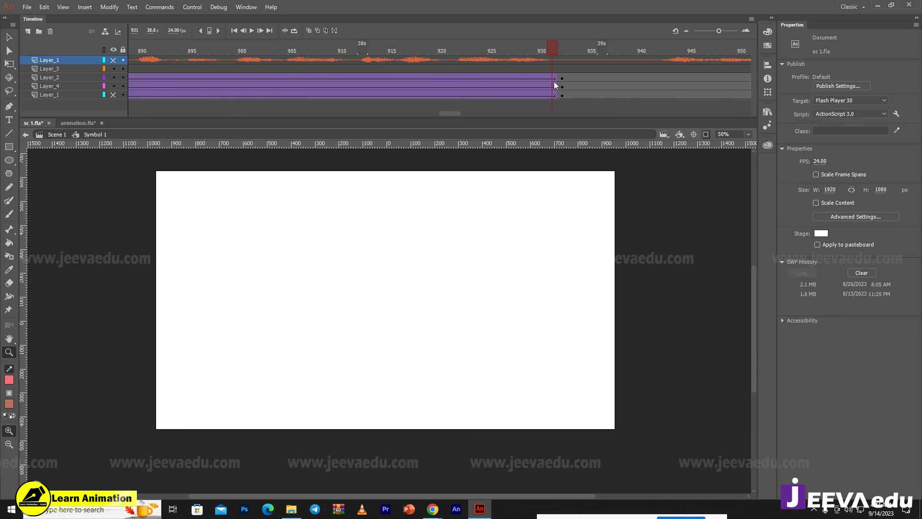
- Go to frame 932 and show both Layer_1 layers again
{"action": "left_click_drag", "start_coordinate": [554, 82], "coordinate": [563, 85]}
{"action": "left_click", "coordinate": [113, 60]}
{"action": "left_click", "coordinate": [113, 96]}
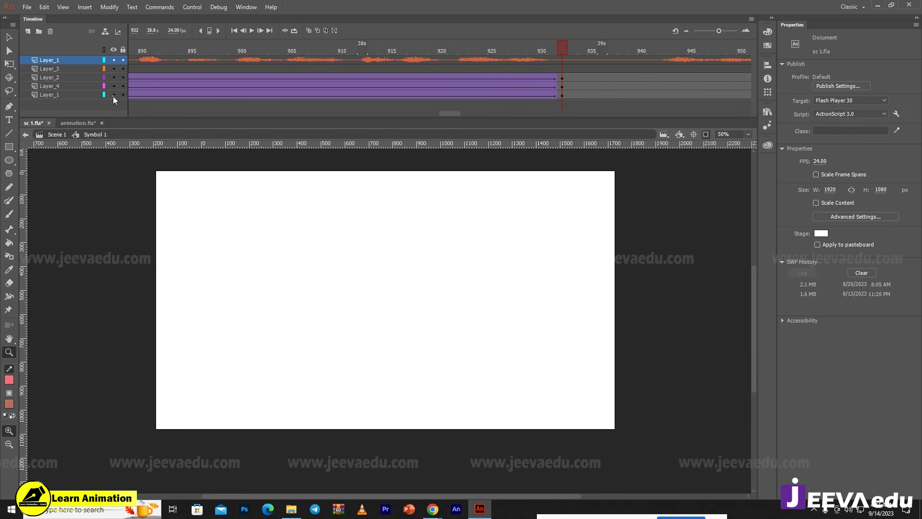
- Play the timeline past frame 932 to find where the next part of the audio starts
{"action": "left_click", "coordinate": [223, 68]}
{"action": "left_click_drag", "start_coordinate": [232, 53], "coordinate": [407, 90]}
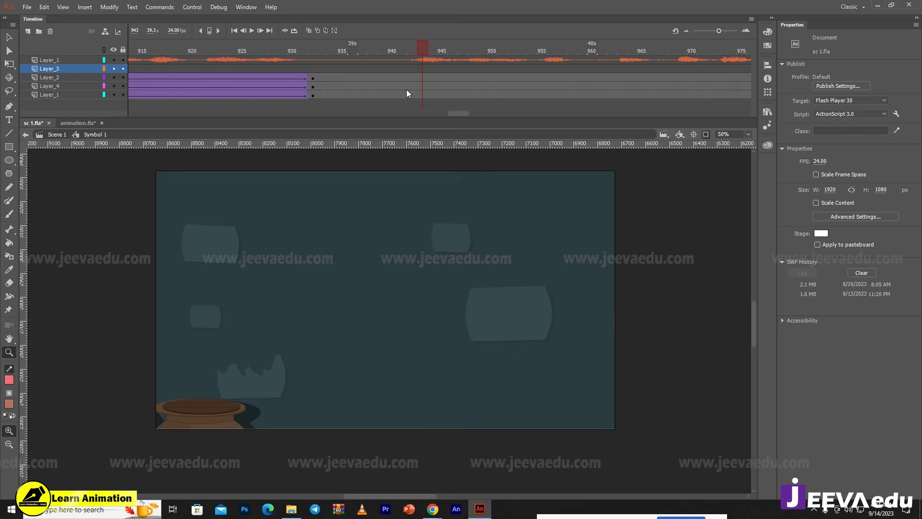
{"action": "key", "text": "Return"}
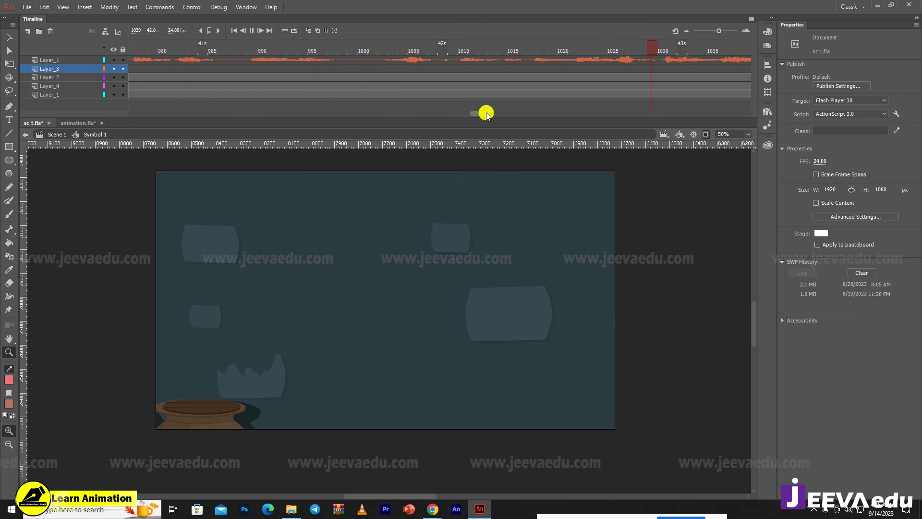
{"action": "mouse_move", "coordinate": [493, 116]}
{"action": "left_mouse_down"}
{"action": "mouse_move", "coordinate": [538, 118]}
{"action": "mouse_move", "coordinate": [381, 119]}
{"action": "mouse_move", "coordinate": [451, 119]}
{"action": "left_mouse_up"}
{"action": "left_click", "coordinate": [438, 72]}
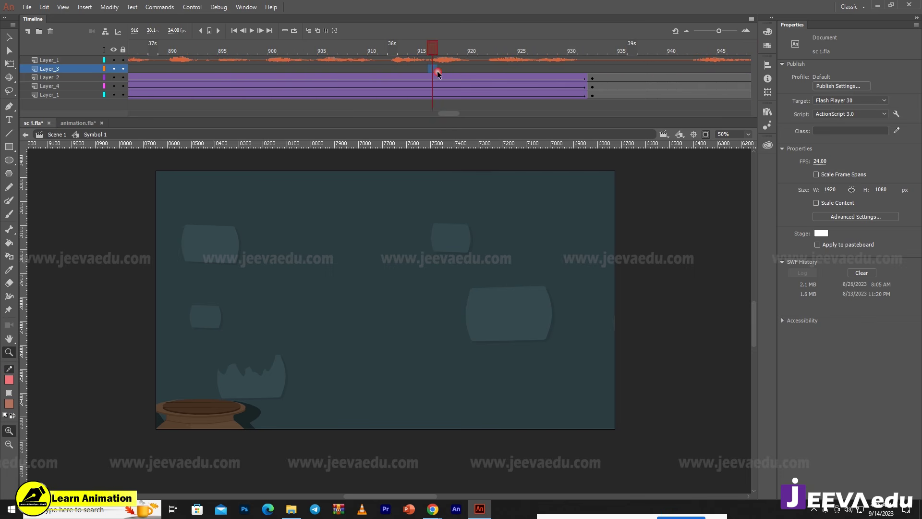
{"action": "key", "text": "Return"}
{"action": "left_click", "coordinate": [494, 77]}
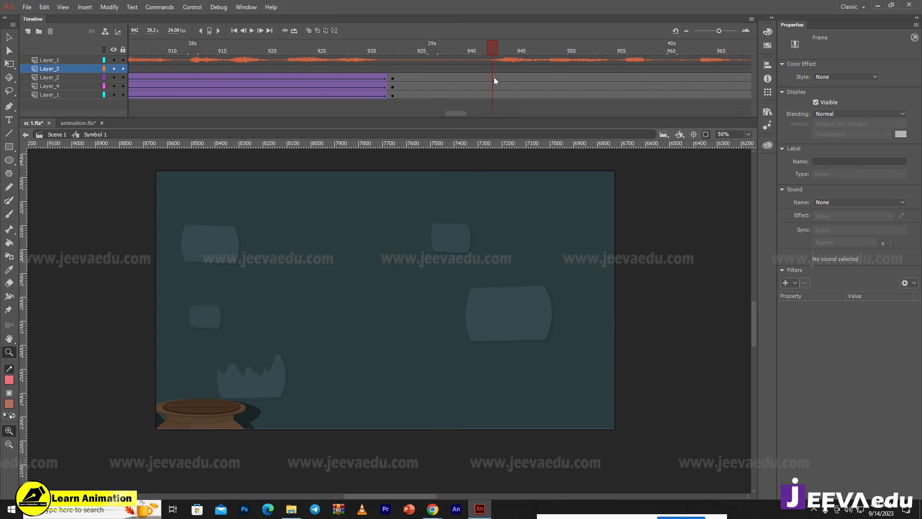
- Split the 400.wav audio at frame 940, starting its second part and blank keyframes on the four layers below at frame 933
{"action": "left_click", "coordinate": [472, 60]}
{"action": "right_click", "coordinate": [471, 62]}
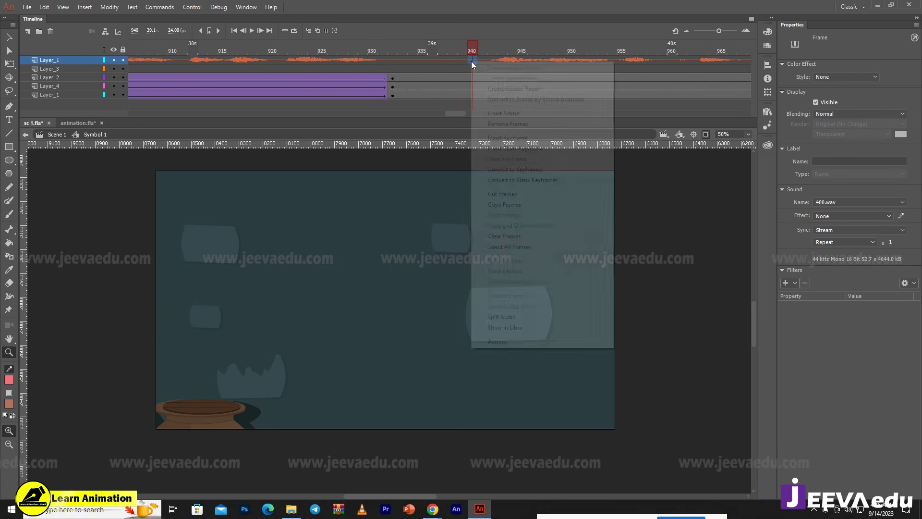
{"action": "left_click", "coordinate": [525, 315]}
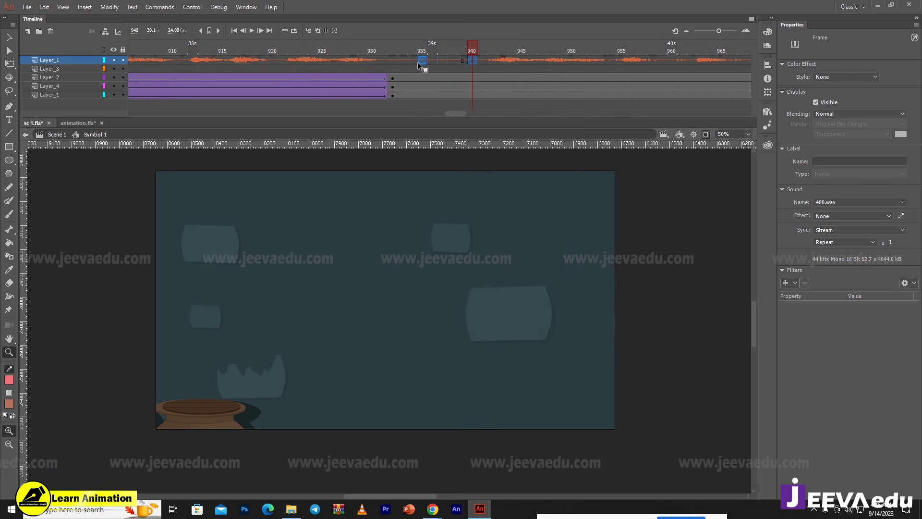
{"action": "left_click_drag", "start_coordinate": [408, 62], "coordinate": [405, 99]}
{"action": "key", "text": "F7"}
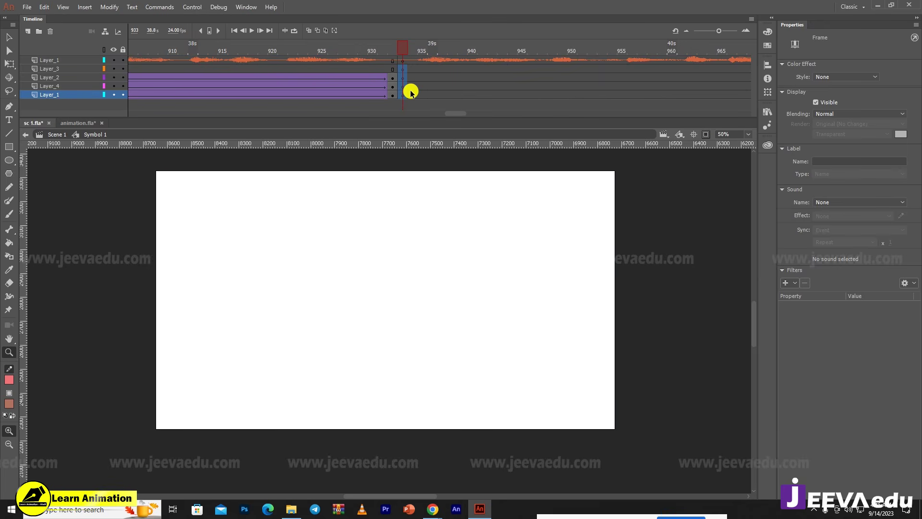
- Copy the frame 860 boy-on-bed scene from Layer_3, Layer_2, Layer_4 and the lower Layer_1 to frame 933
{"action": "mouse_move", "coordinate": [451, 111]}
{"action": "left_mouse_down"}
{"action": "mouse_move", "coordinate": [416, 111]}
{"action": "mouse_move", "coordinate": [435, 112]}
{"action": "left_mouse_up"}
{"action": "left_click", "coordinate": [290, 60]}
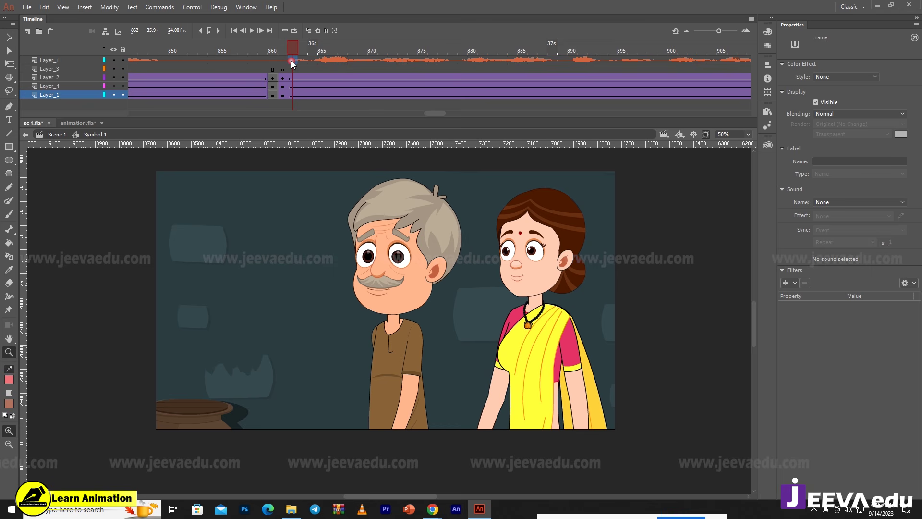
{"action": "left_click", "coordinate": [271, 59]}
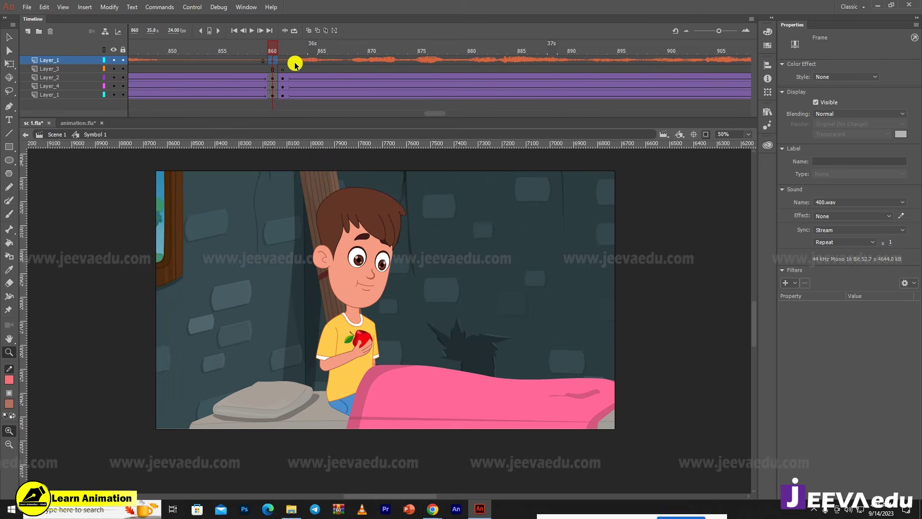
{"action": "left_click_drag", "start_coordinate": [291, 52], "coordinate": [277, 52]}
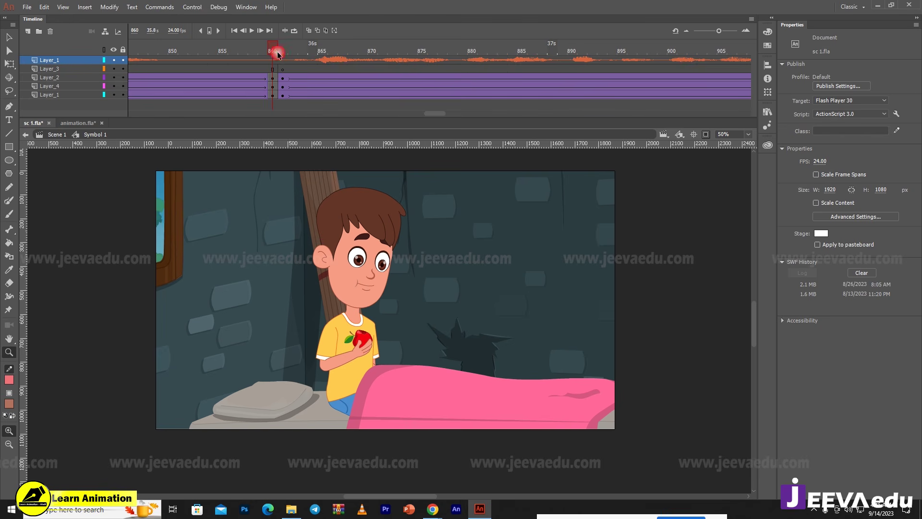
{"action": "left_click", "coordinate": [272, 68]}
{"action": "left_click_drag", "start_coordinate": [275, 95], "coordinate": [455, 90]}
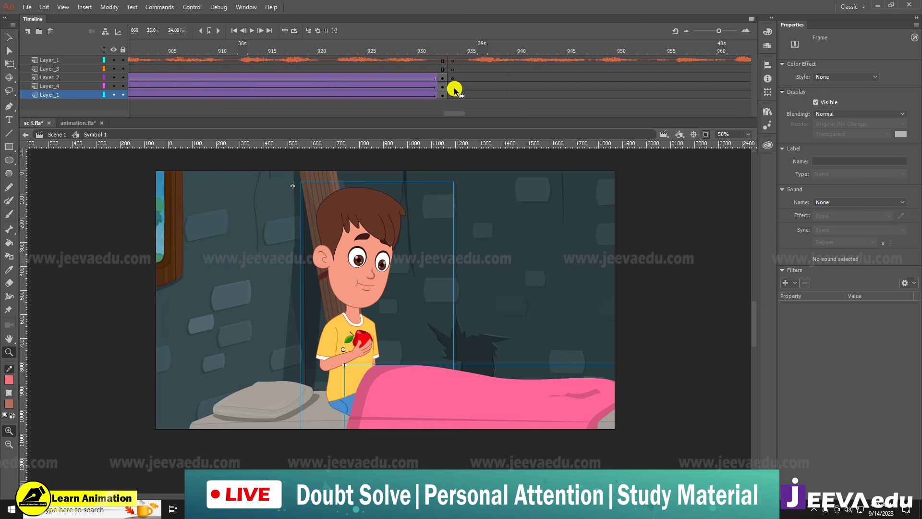
{"action": "left_click", "coordinate": [454, 88]}
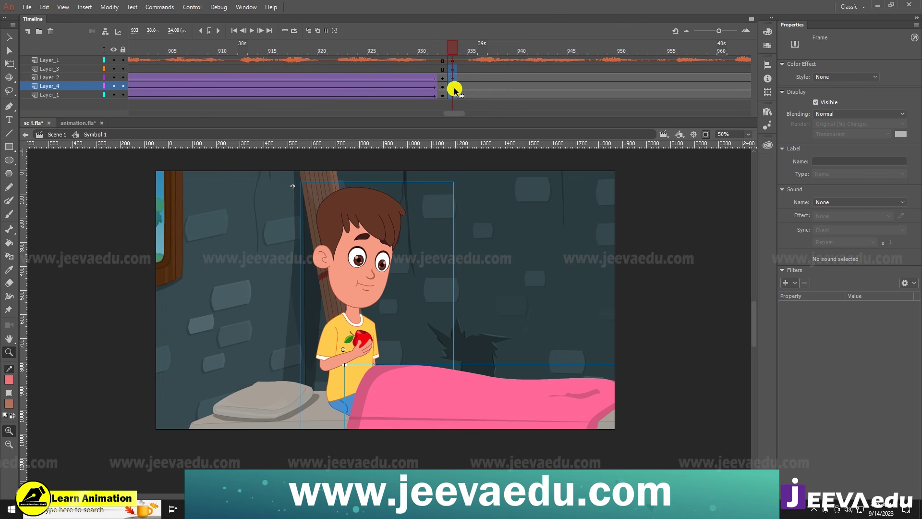
{"action": "left_click", "coordinate": [453, 69]}
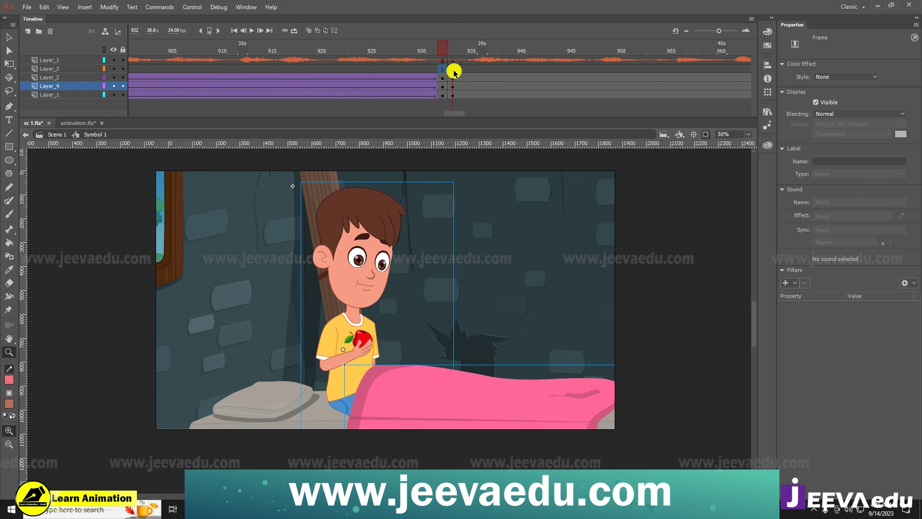
- Play the remaining audio over the copied boy scene and return to frame 933
{"action": "key", "text": "Return"}
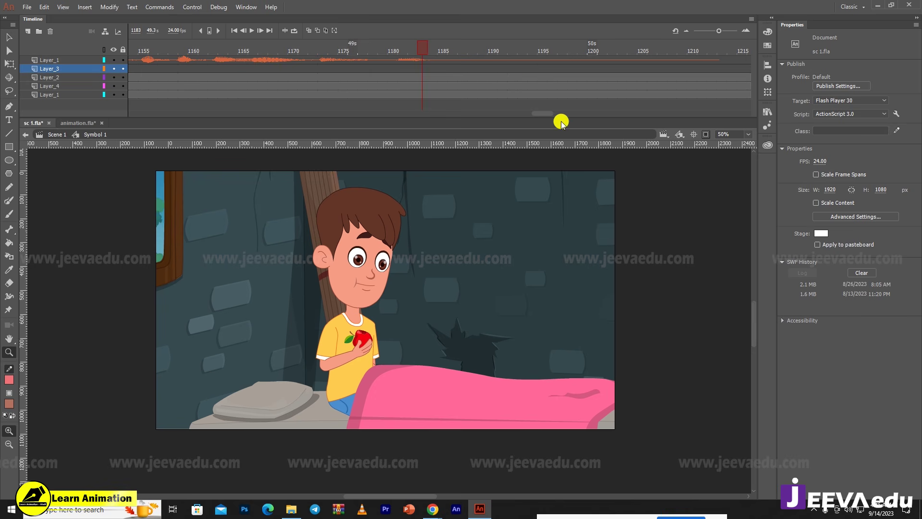
{"action": "left_click_drag", "start_coordinate": [547, 116], "coordinate": [462, 116]}
{"action": "left_click", "coordinate": [373, 68]}
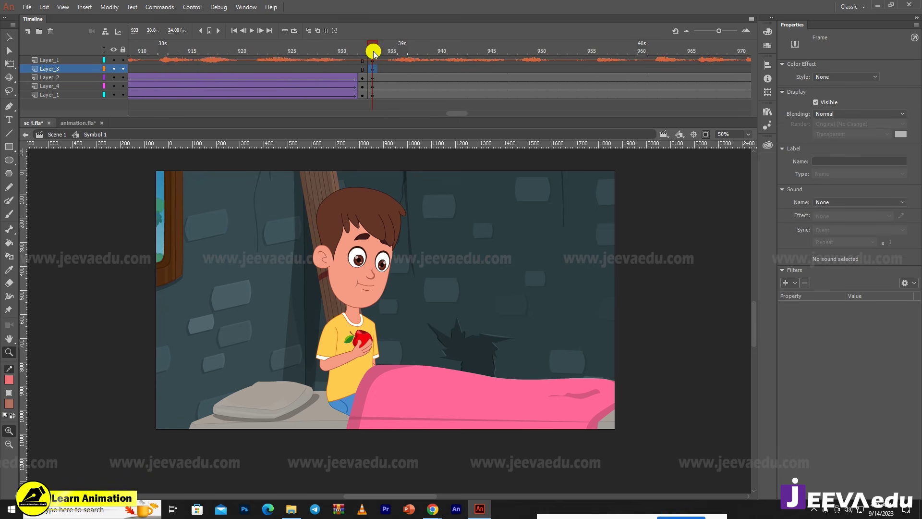
{"action": "left_click_drag", "start_coordinate": [373, 51], "coordinate": [378, 82]}
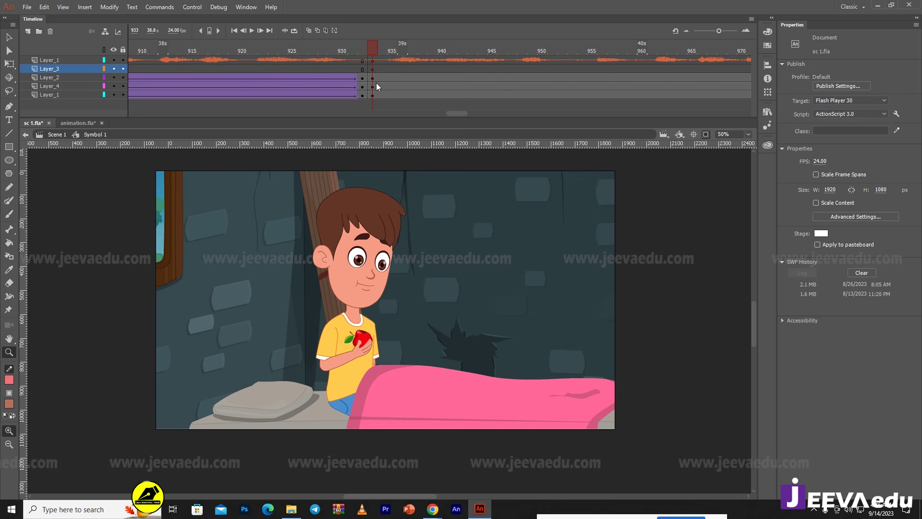
- Delete the boy from Layer_4 at frame 933, leaving the blanket and the room
{"action": "left_click", "coordinate": [708, 136]}
{"action": "left_click", "coordinate": [360, 378], "text": "alt"}
{"action": "left_click", "coordinate": [361, 378], "text": "alt"}
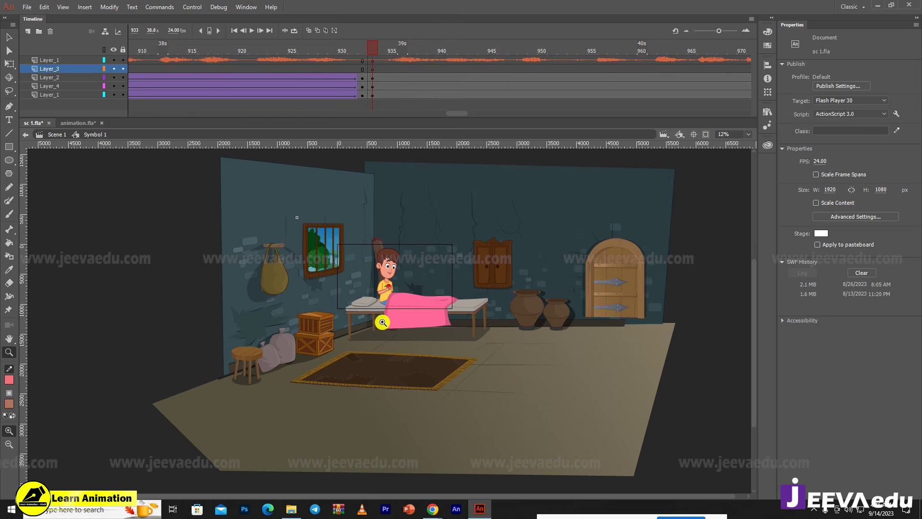
{"action": "key", "text": "v"}
{"action": "left_click", "coordinate": [385, 292]}
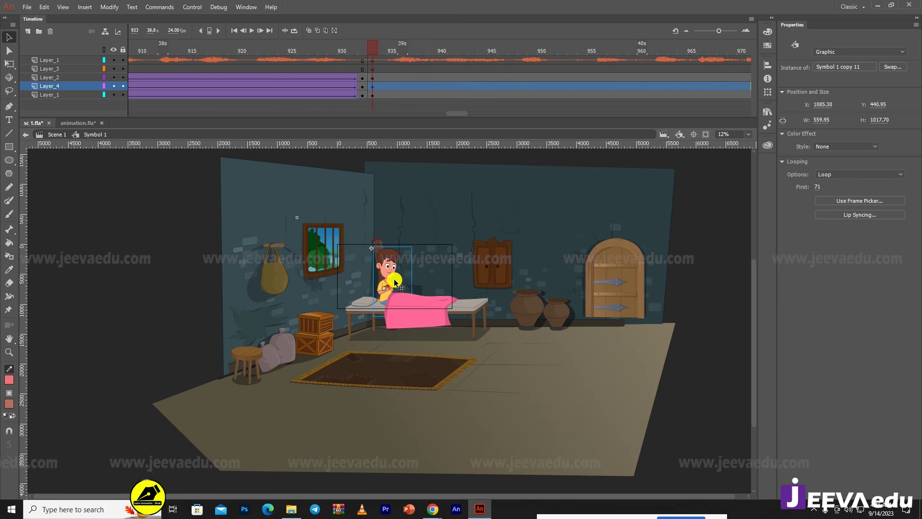
{"action": "key", "text": "Delete"}
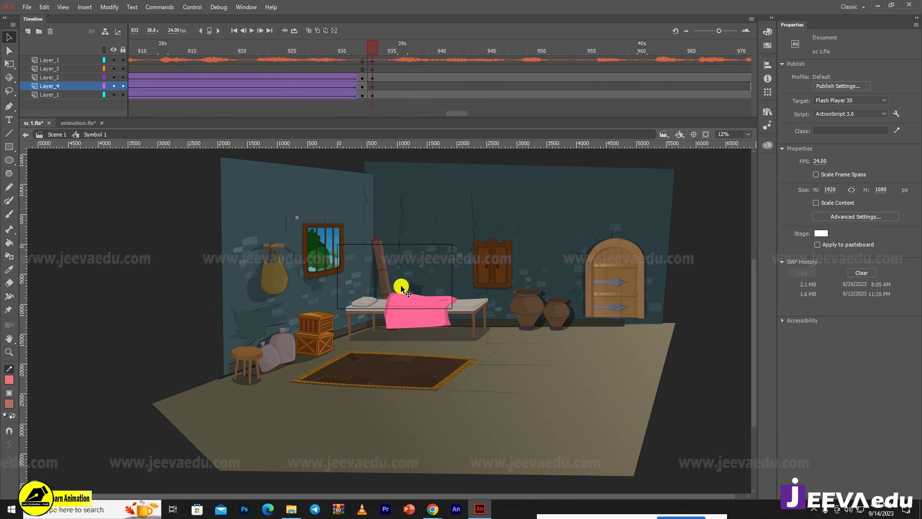
- Scale the room background and pink blanket at frame 933 down to 80% five times in a row
{"action": "left_click", "coordinate": [374, 95]}
{"action": "key", "text": "ctrl+alt+s"}
{"action": "type", "text": "80"}
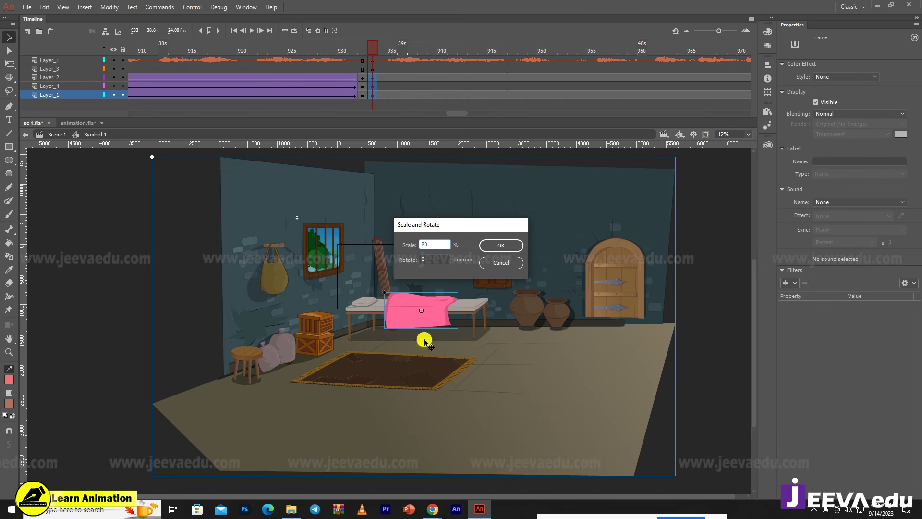
{"action": "key", "text": "Return"}
{"action": "key", "text": "ctrl+alt+s"}
{"action": "key", "text": "Return"}
{"action": "key", "text": "ctrl+alt+s"}
{"action": "key", "text": "Return"}
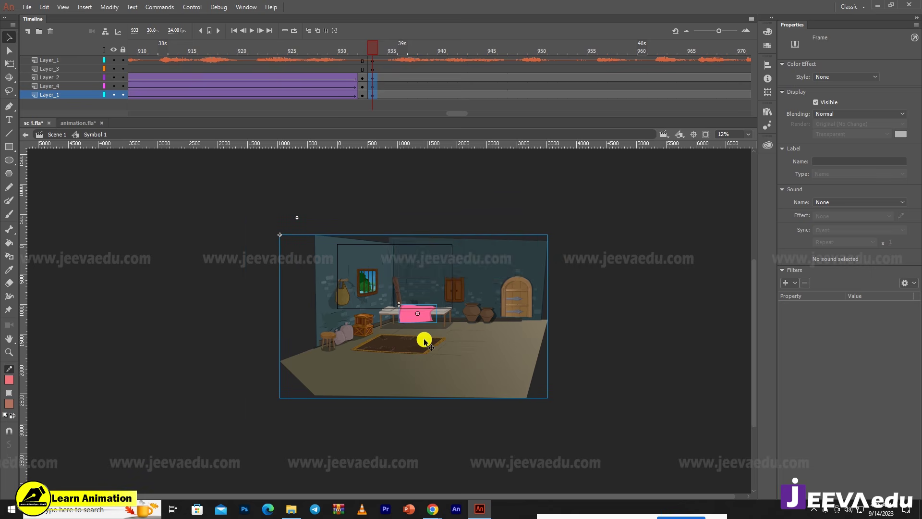
{"action": "key", "text": "ctrl+alt+s"}
{"action": "key", "text": "Return"}
{"action": "key", "text": "ctrl+alt+s"}
{"action": "key", "text": "Return"}
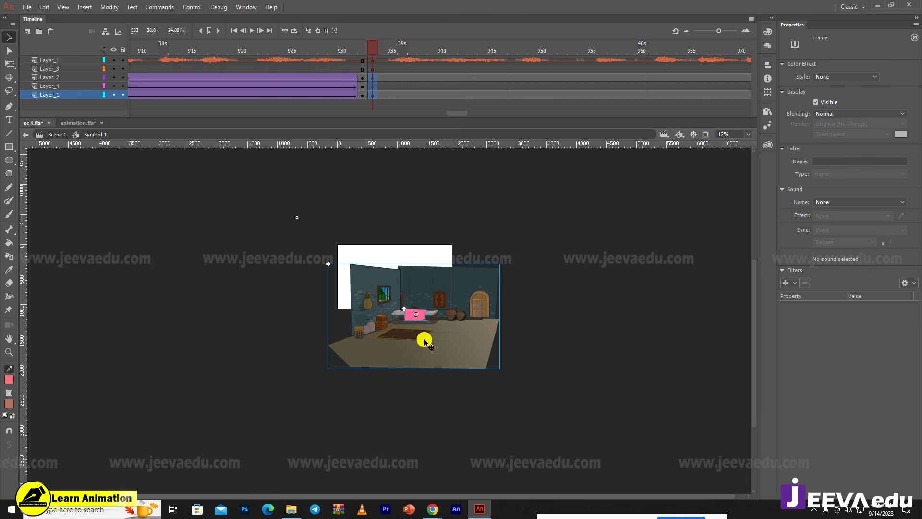
- Move the scaled room and blanket together so the background fills the whole stage at frame 933
{"action": "key", "text": "z"}
{"action": "left_click", "coordinate": [412, 328]}
{"action": "key", "text": "v"}
{"action": "left_click_drag", "start_coordinate": [403, 279], "coordinate": [383, 245]}
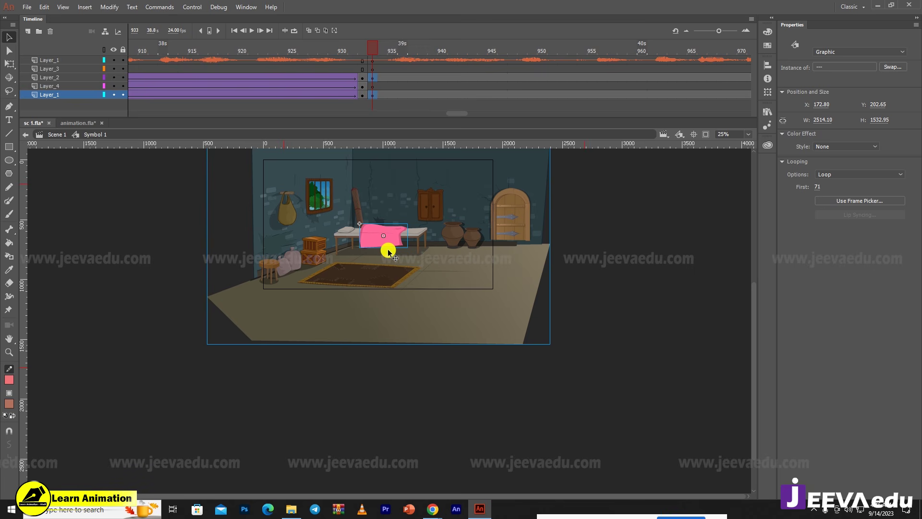
{"action": "key", "text": "z"}
{"action": "left_click", "coordinate": [389, 250]}
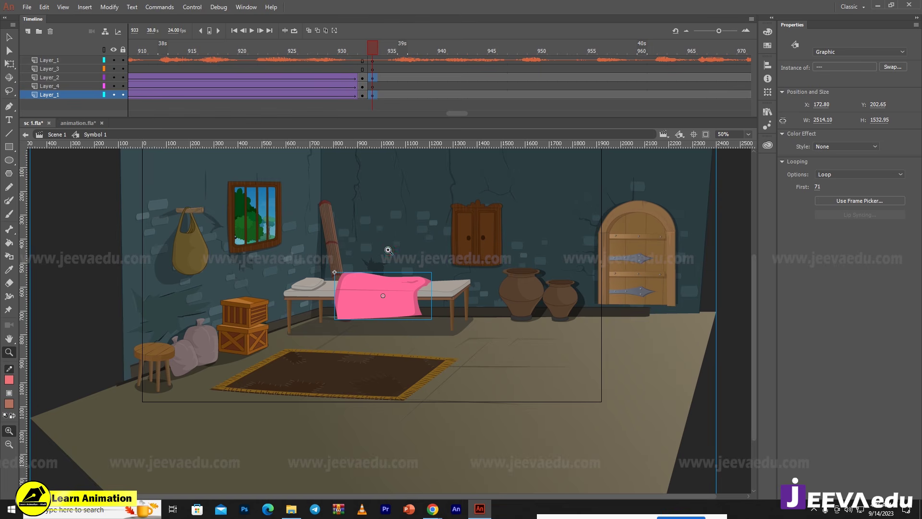
{"action": "left_click", "coordinate": [707, 136]}
{"action": "left_click", "coordinate": [388, 301], "text": "alt"}
{"action": "left_click_drag", "start_coordinate": [405, 323], "coordinate": [408, 333]}
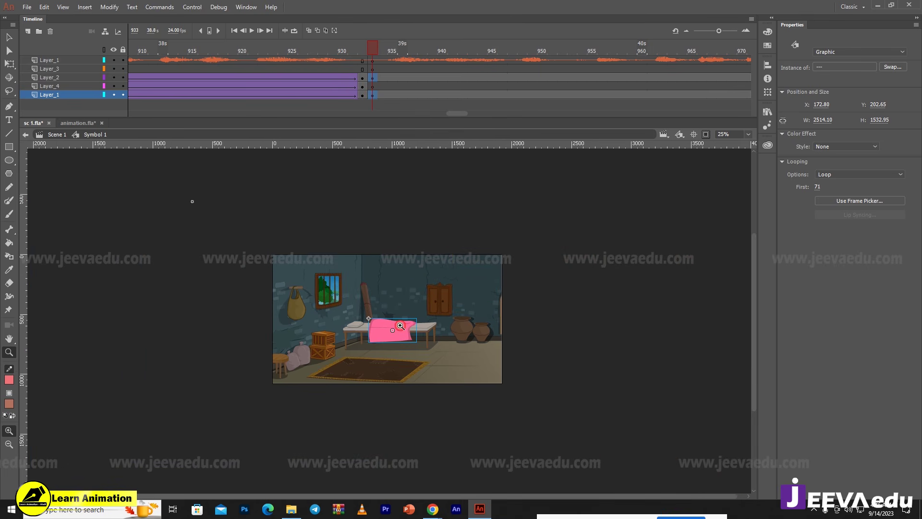
{"action": "left_click", "coordinate": [400, 326]}
{"action": "key", "text": "v"}
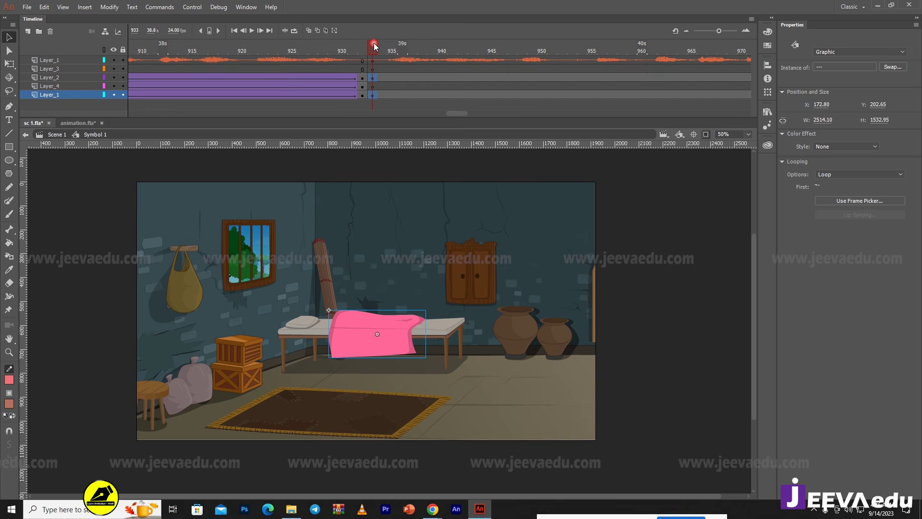
{"action": "left_click", "coordinate": [373, 43]}
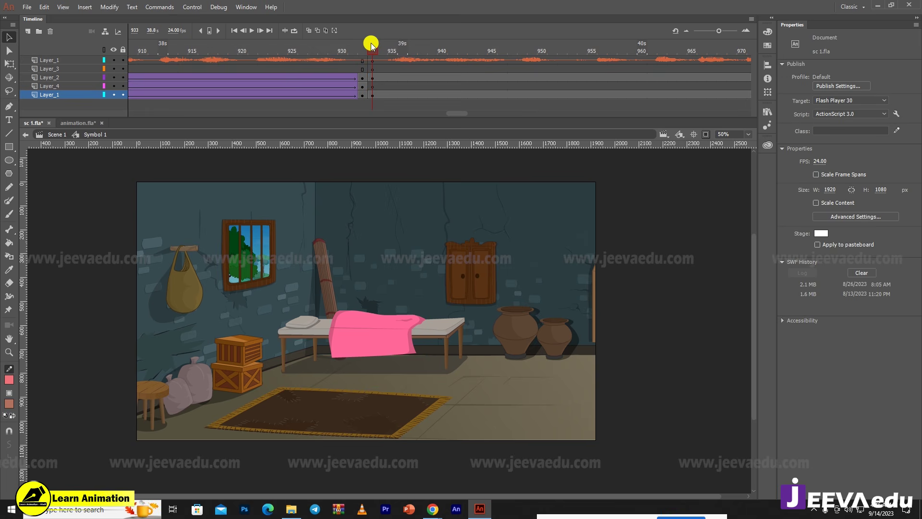
- Go back to frame 860 and select the boy holding the apple on Layer_4
{"action": "left_click", "coordinate": [373, 87]}
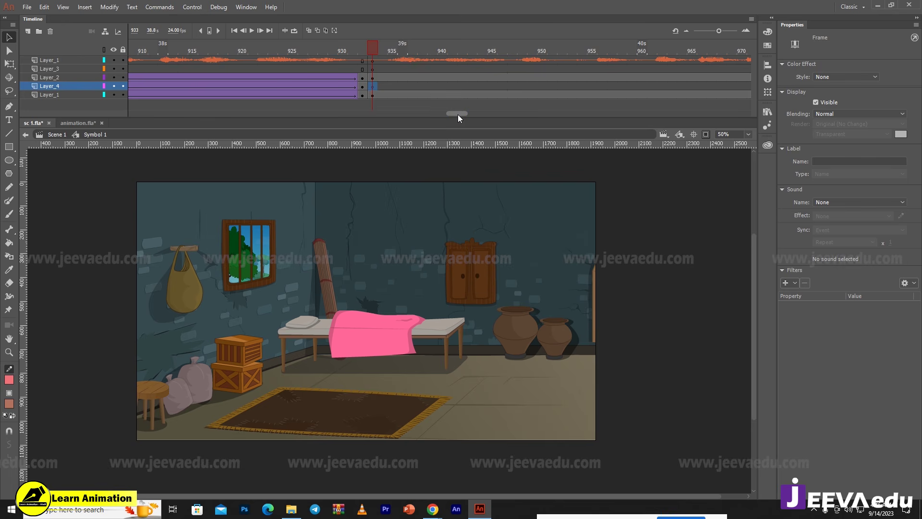
{"action": "left_click_drag", "start_coordinate": [457, 114], "coordinate": [428, 110]}
{"action": "left_click", "coordinate": [503, 60]}
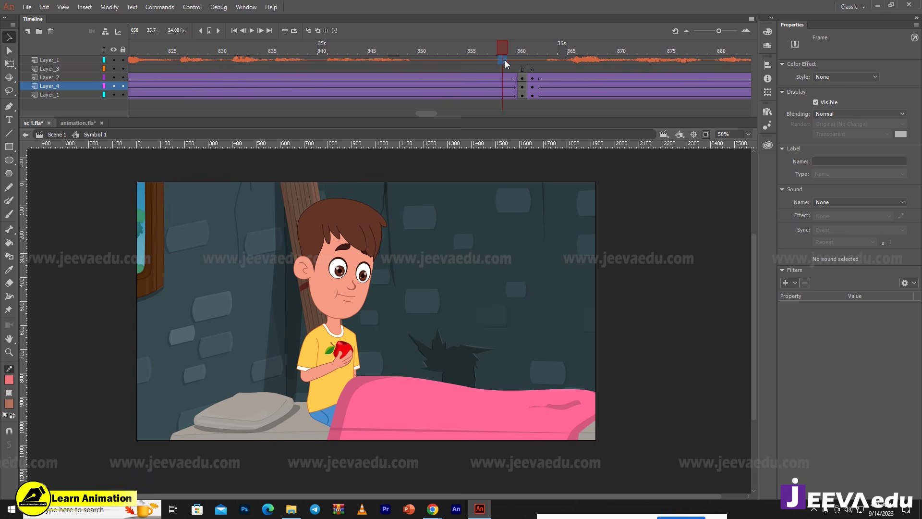
{"action": "left_click", "coordinate": [522, 51]}
{"action": "double_click", "coordinate": [356, 257]}
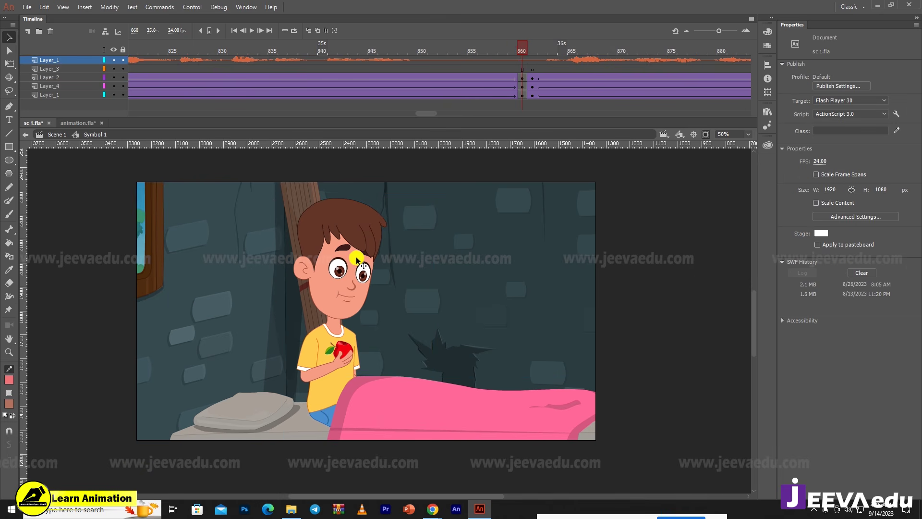
{"action": "left_click", "coordinate": [357, 259]}
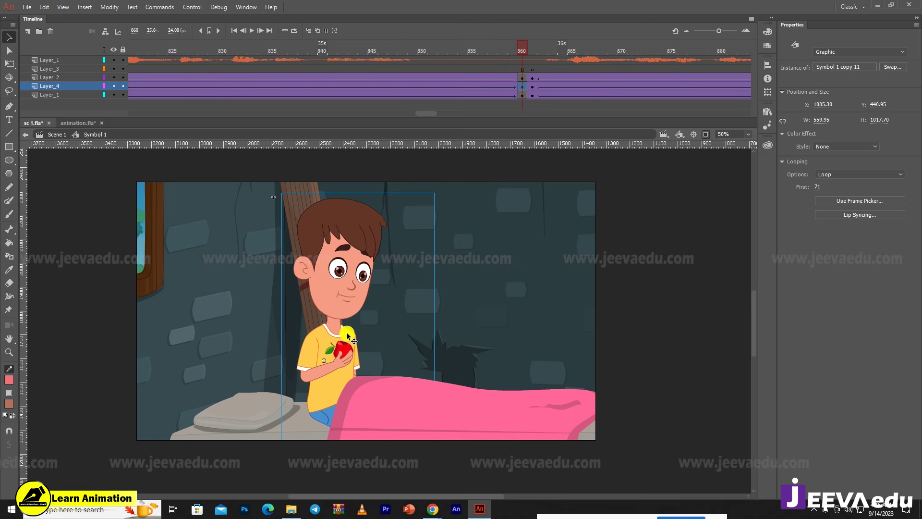
- Switch to animation.fla, return to frame 1 and check the old man and the woman as separate symbols
{"action": "left_click", "coordinate": [72, 123]}
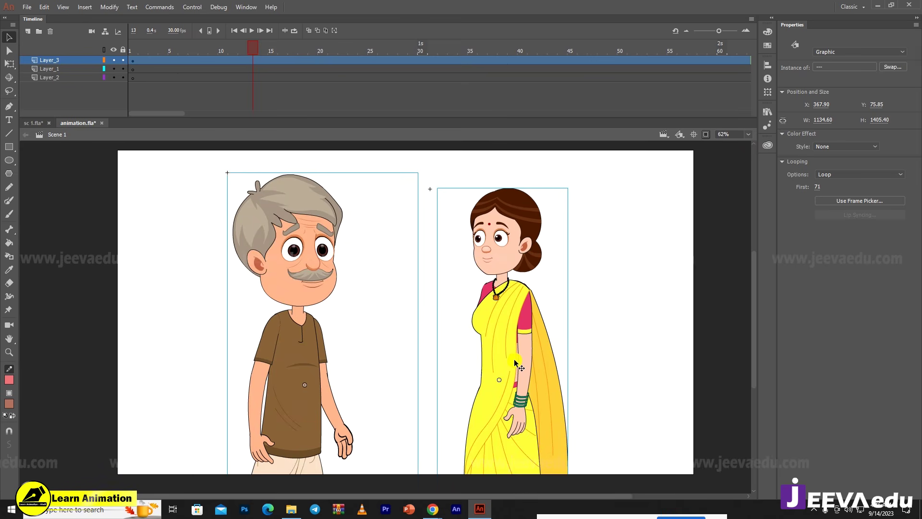
{"action": "key", "text": "z"}
{"action": "left_click", "coordinate": [515, 363], "text": "alt"}
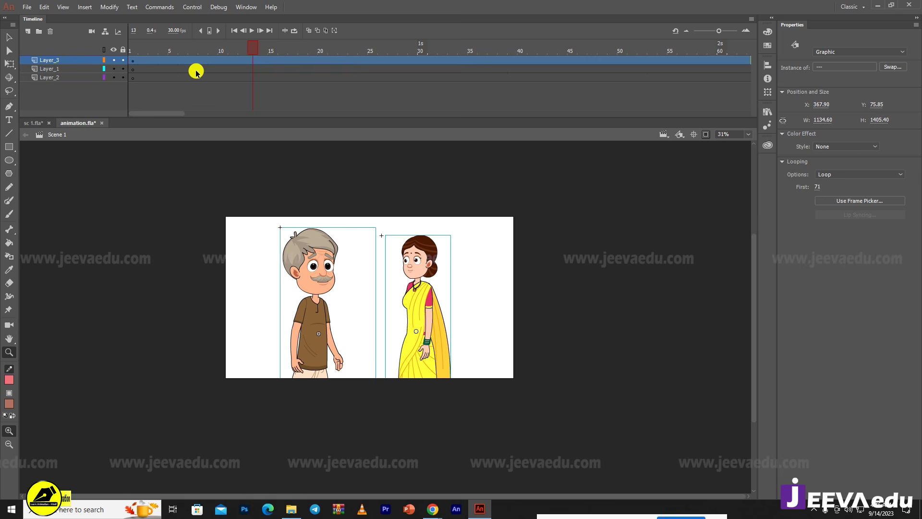
{"action": "left_click_drag", "start_coordinate": [182, 50], "coordinate": [132, 66]}
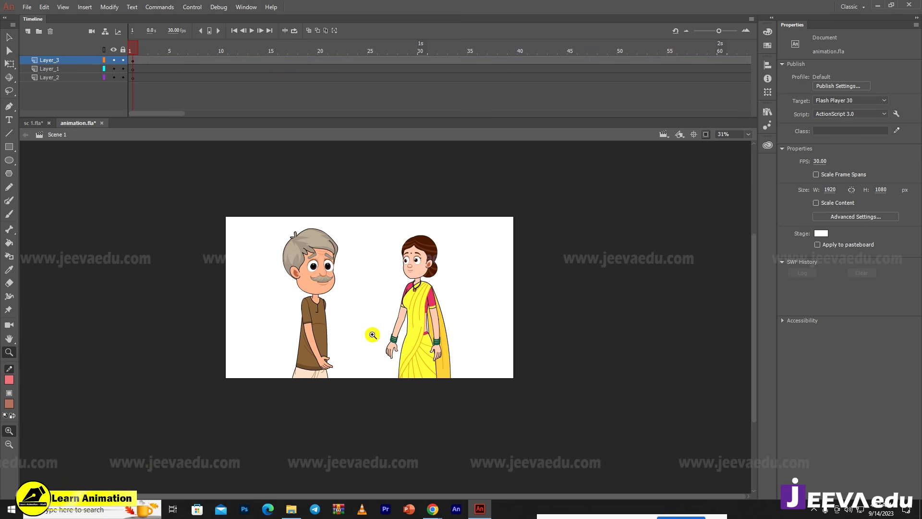
{"action": "key", "text": "v"}
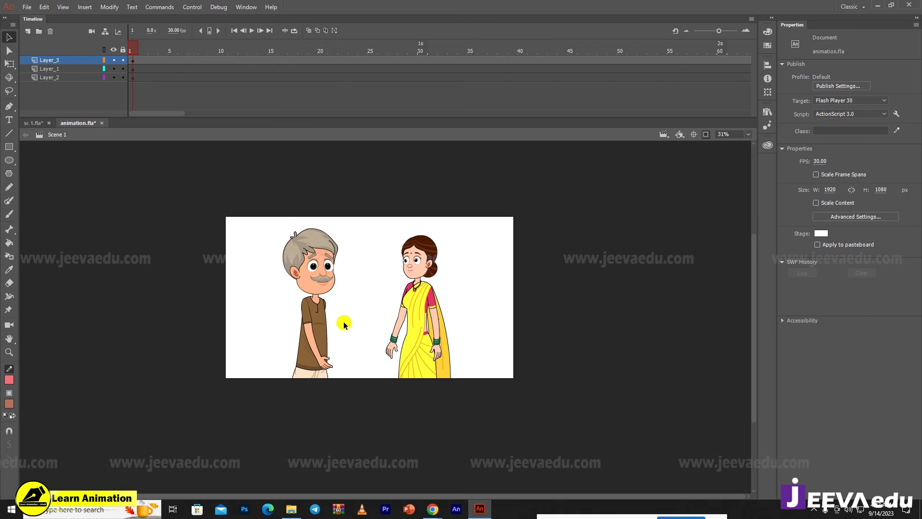
{"action": "left_click", "coordinate": [319, 317]}
{"action": "left_click", "coordinate": [418, 326]}
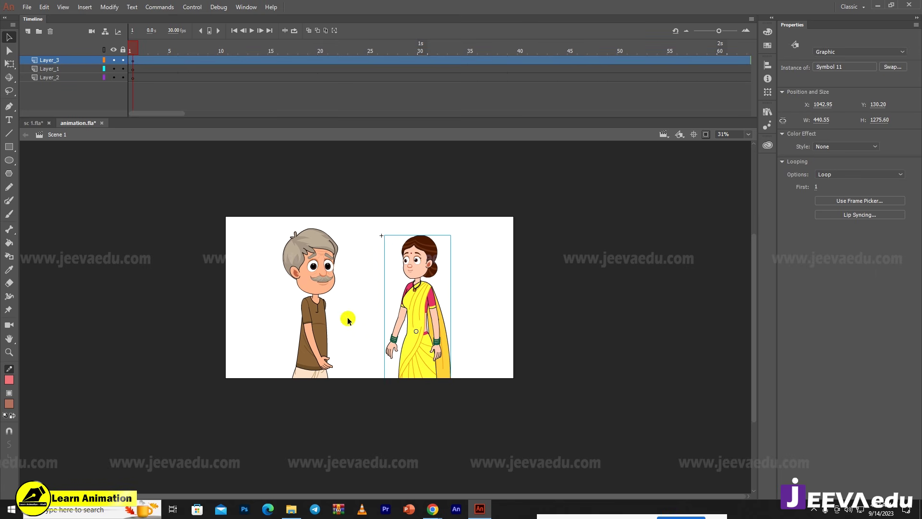
- Break apart the old man's symbol and rotate his arms so they hang on either side of his body
{"action": "left_click", "coordinate": [307, 309]}
{"action": "key", "text": "ctrl+b"}
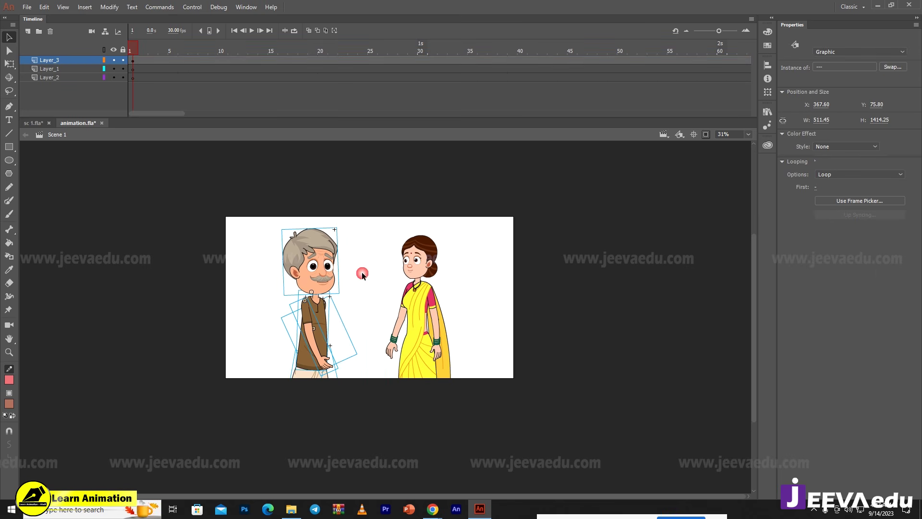
{"action": "left_click", "coordinate": [363, 274]}
{"action": "left_click", "coordinate": [339, 366]}
{"action": "key", "text": "q"}
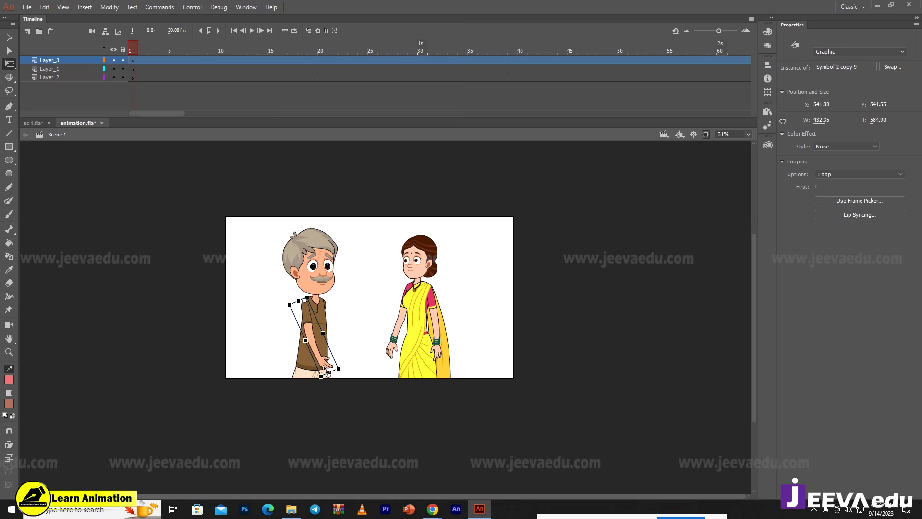
{"action": "left_click", "coordinate": [335, 339]}
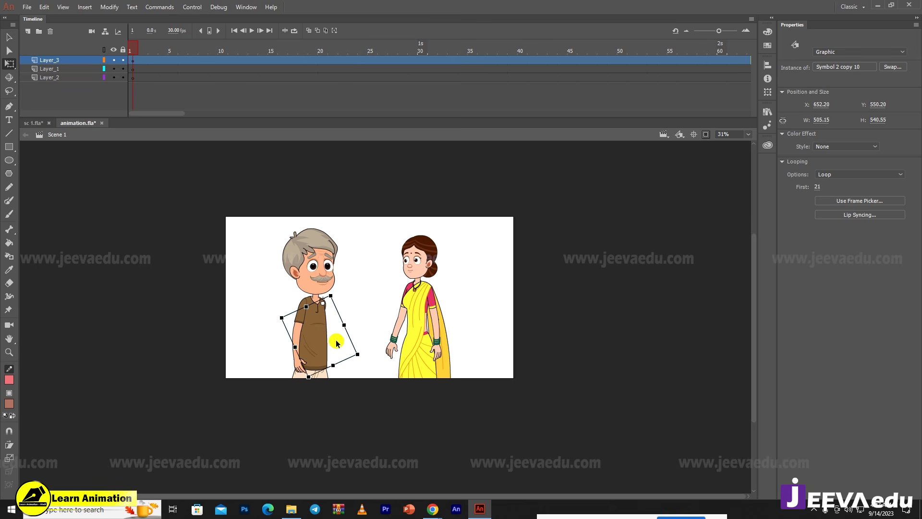
{"action": "left_click_drag", "start_coordinate": [312, 380], "coordinate": [344, 385]}
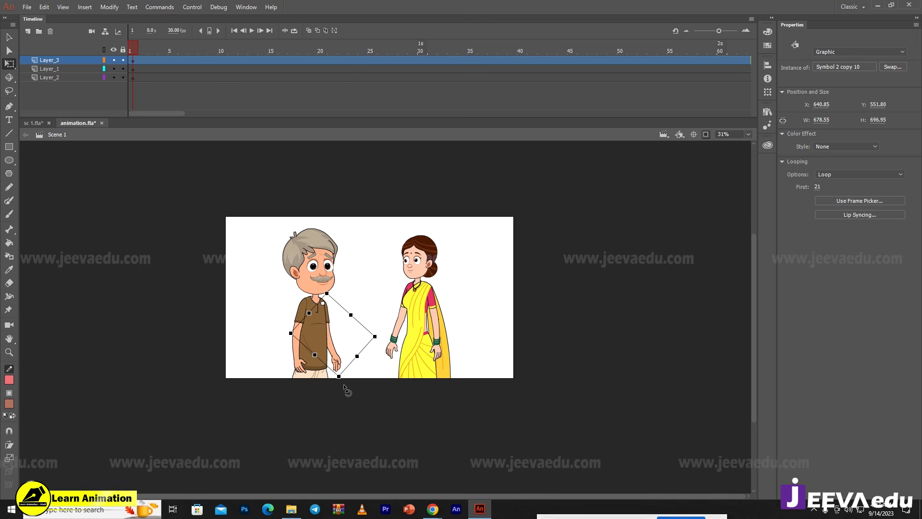
- Select all of the old man's body parts and convert them into one graphic symbol
{"action": "left_click_drag", "start_coordinate": [267, 243], "coordinate": [379, 361]}
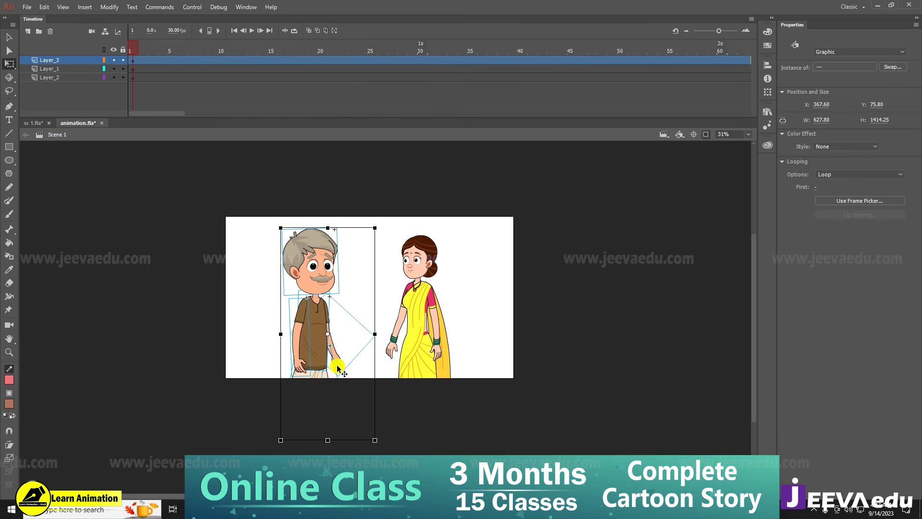
{"action": "key", "text": "F8"}
{"action": "key", "text": "Return"}
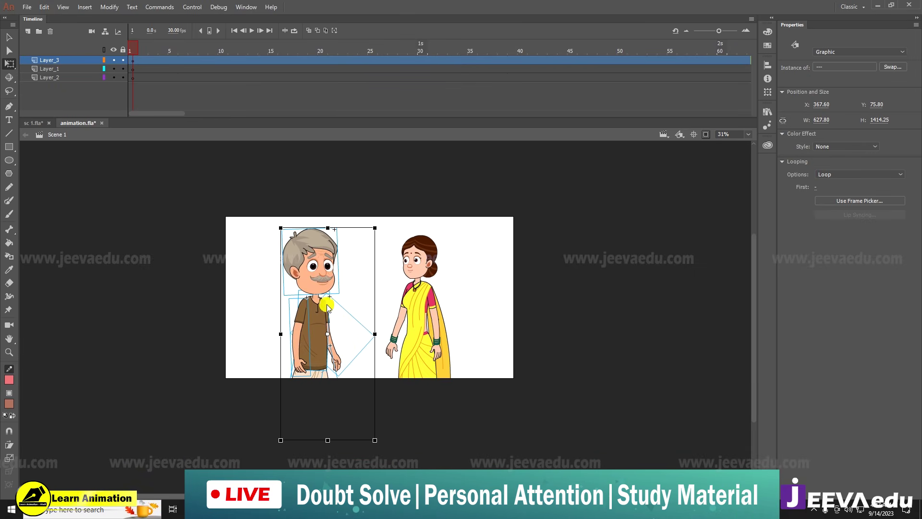
{"action": "key", "text": "F8"}
{"action": "key", "text": "Return"}
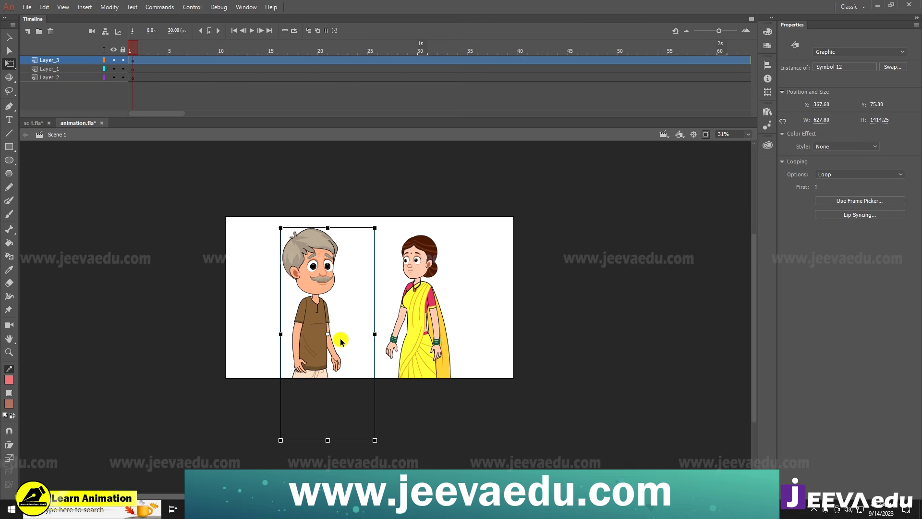
- Switch to sc 1.fla and paste the old man into Layer_3 at frame 933 without replacing existing library items
{"action": "left_click", "coordinate": [33, 123]}
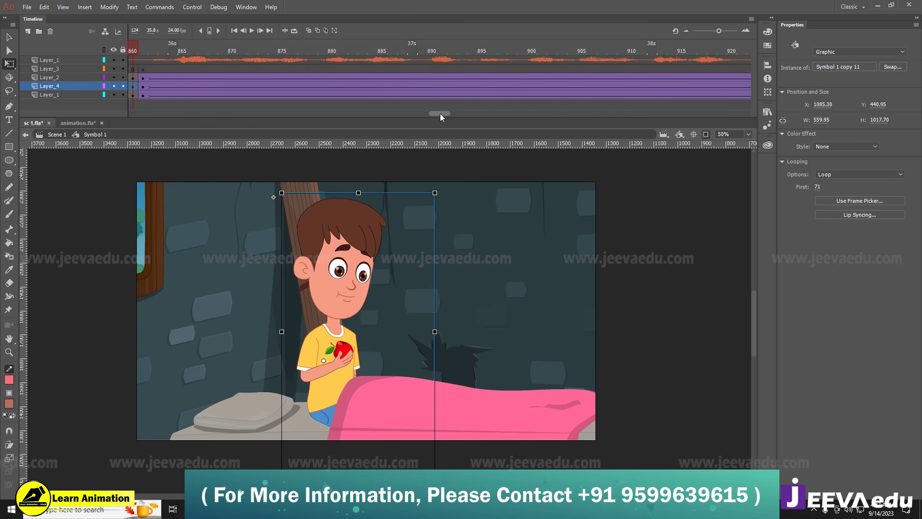
{"action": "left_click_drag", "start_coordinate": [440, 114], "coordinate": [488, 120]}
{"action": "left_click", "coordinate": [171, 59]}
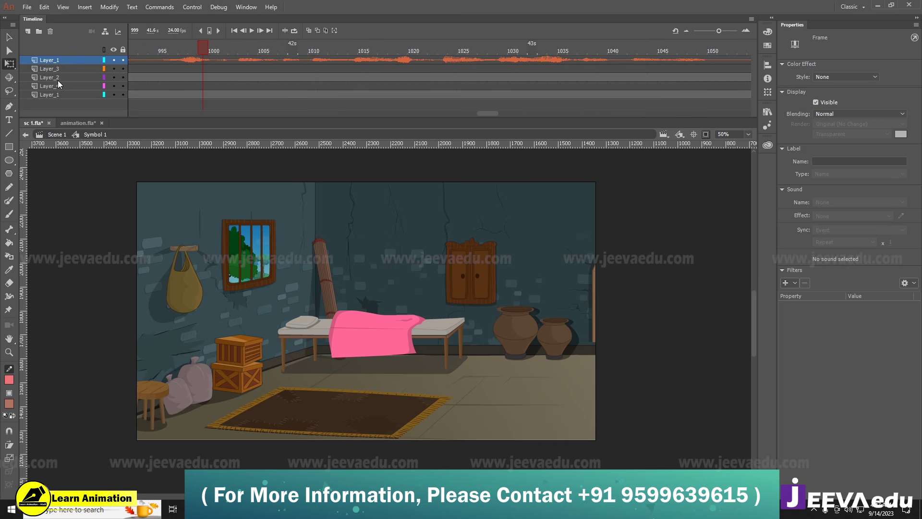
{"action": "key", "text": "comma"}
{"action": "key", "text": "comma"}
{"action": "key", "text": "comma"}
{"action": "key", "text": "comma"}
{"action": "key", "text": "comma"}
{"action": "key", "text": "comma"}
{"action": "key", "text": "comma"}
{"action": "key", "text": "comma"}
{"action": "key", "text": "comma"}
{"action": "key", "text": "comma"}
{"action": "key", "text": "comma"}
{"action": "key", "text": "comma"}
{"action": "key", "text": "comma"}
{"action": "key", "text": "comma"}
{"action": "key", "text": "comma"}
{"action": "key", "text": "comma"}
{"action": "key", "text": "comma"}
{"action": "key", "text": "comma"}
{"action": "key", "text": "comma"}
{"action": "key", "text": "comma"}
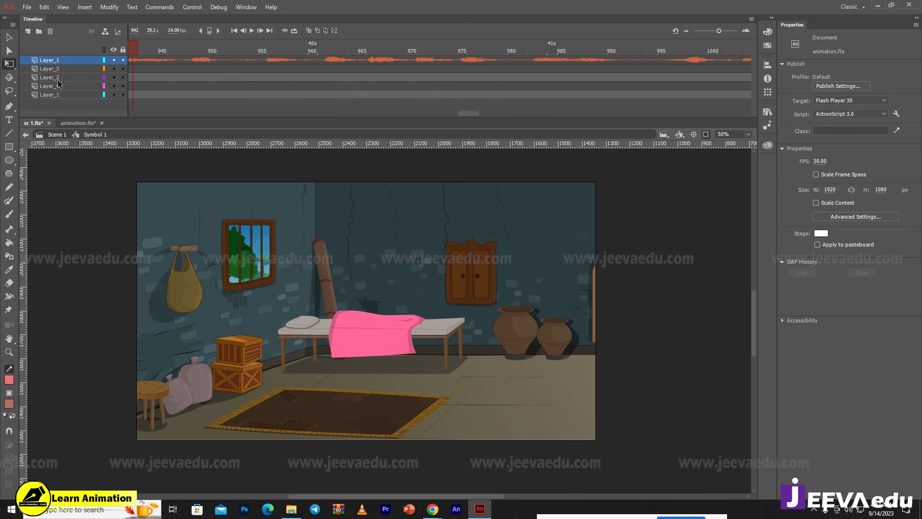
{"action": "left_click_drag", "start_coordinate": [475, 113], "coordinate": [462, 115]}
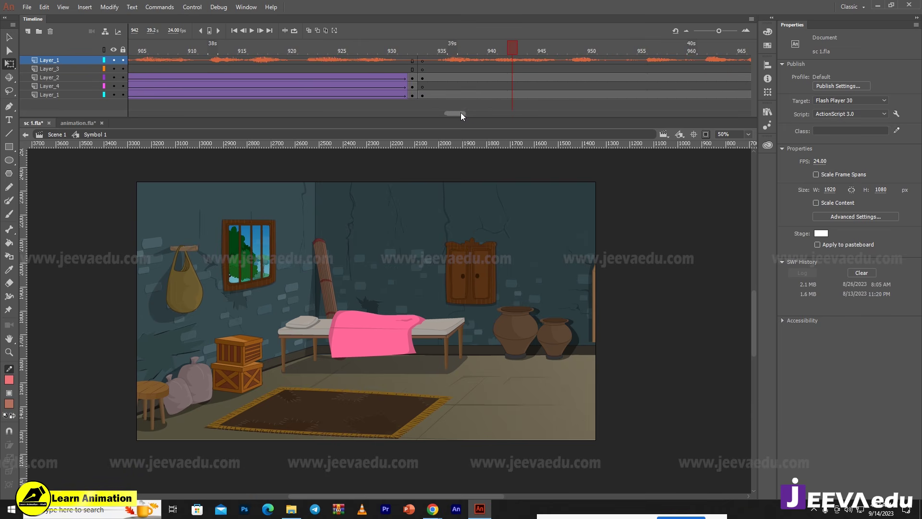
{"action": "left_click", "coordinate": [423, 69]}
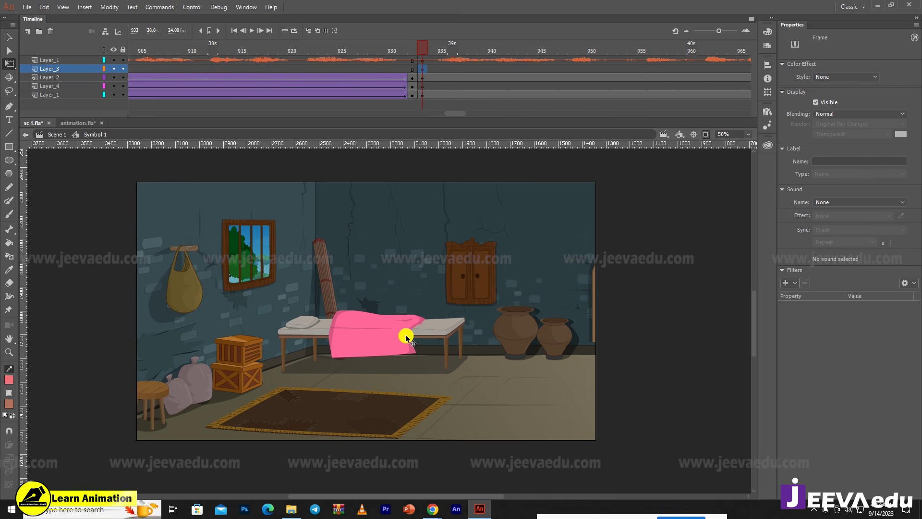
{"action": "key", "text": "ctrl+v"}
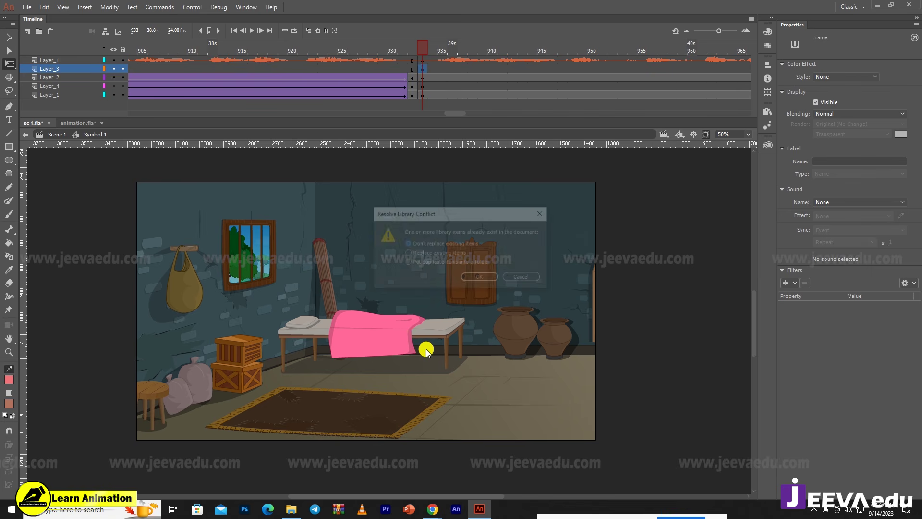
{"action": "left_click", "coordinate": [477, 278]}
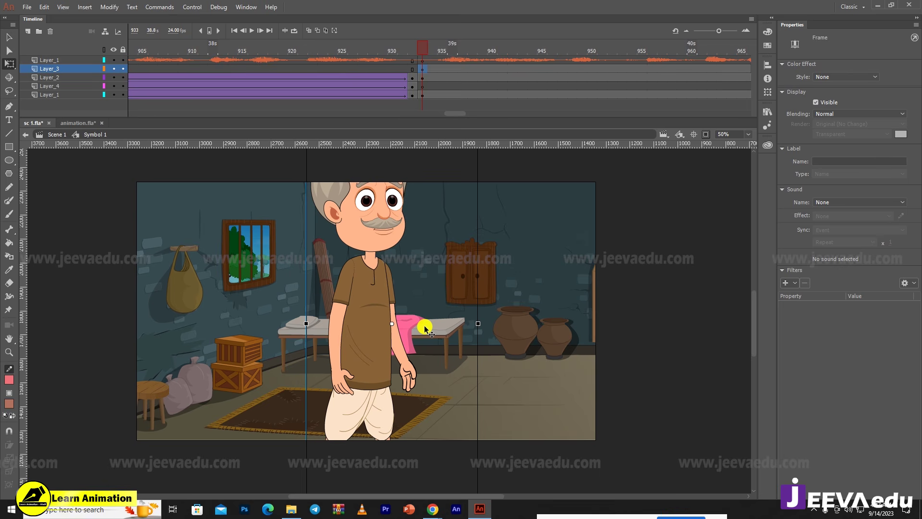
- Flip the old man horizontally, scale him to 80% five times in a row and shift him towards the cupboard
{"action": "left_click", "coordinate": [110, 7]}
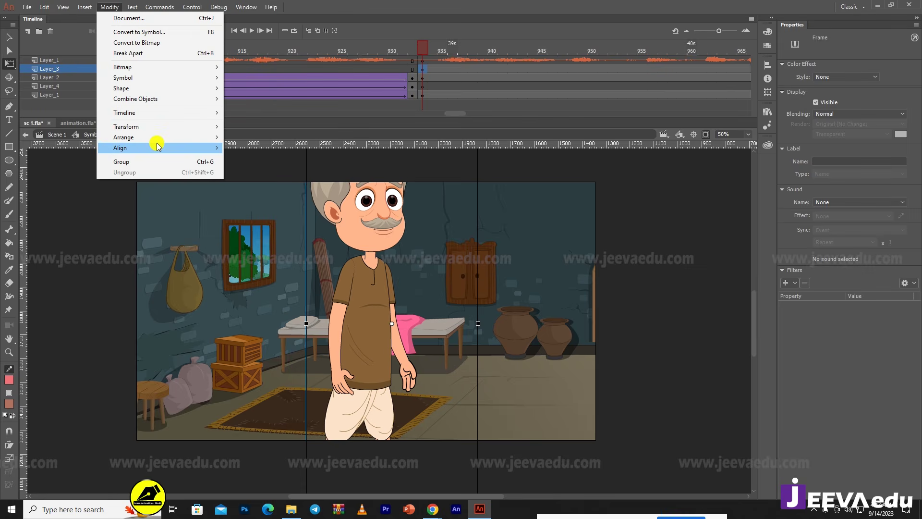
{"action": "mouse_move", "coordinate": [156, 132]}
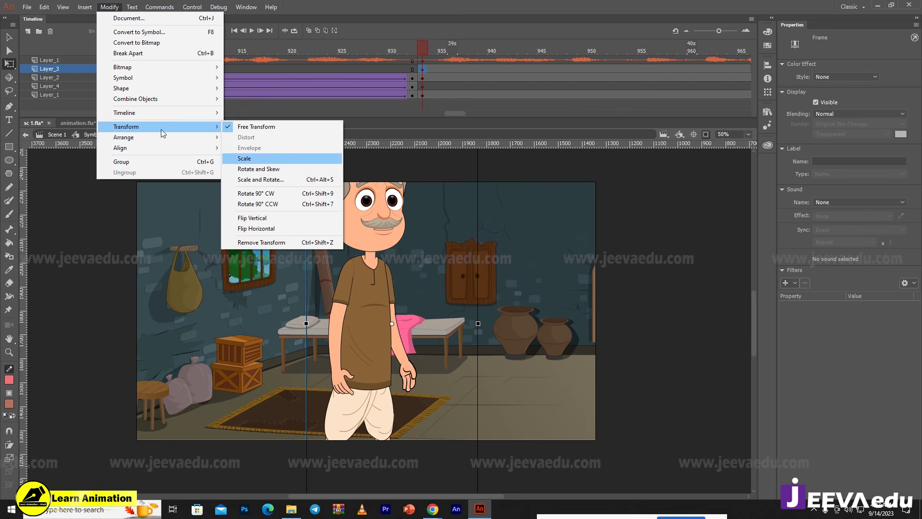
{"action": "left_click", "coordinate": [286, 229]}
{"action": "key", "text": "ctrl+alt+s"}
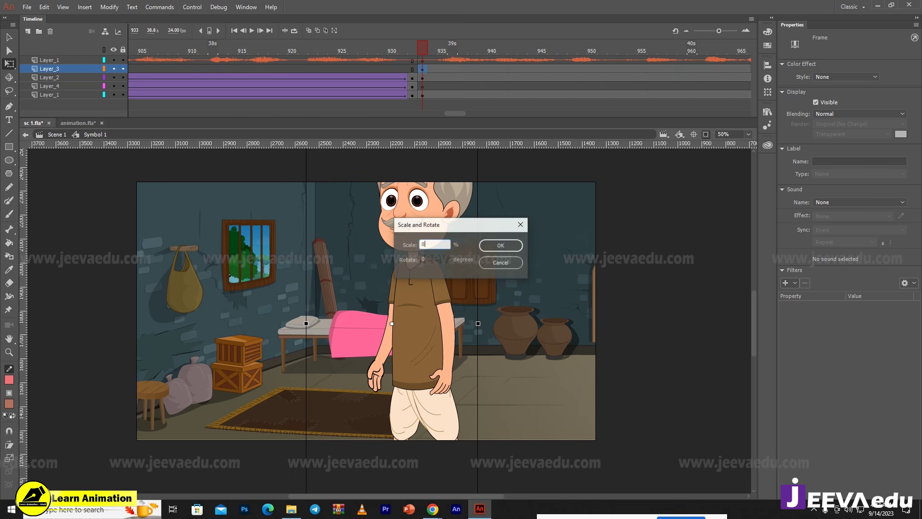
{"action": "type", "text": "80"}
{"action": "key", "text": "Return"}
{"action": "key", "text": "ctrl+alt+s"}
{"action": "key", "text": "Return"}
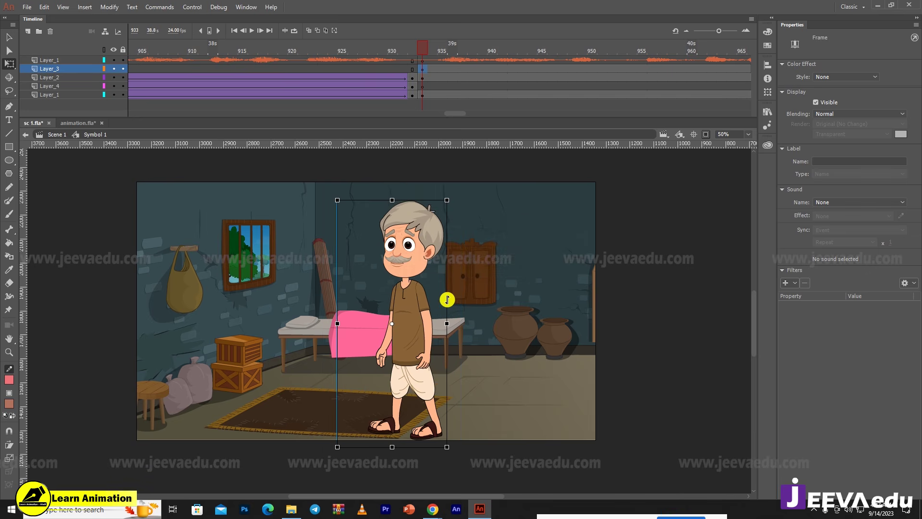
{"action": "key", "text": "ctrl+alt+s"}
{"action": "key", "text": "Return"}
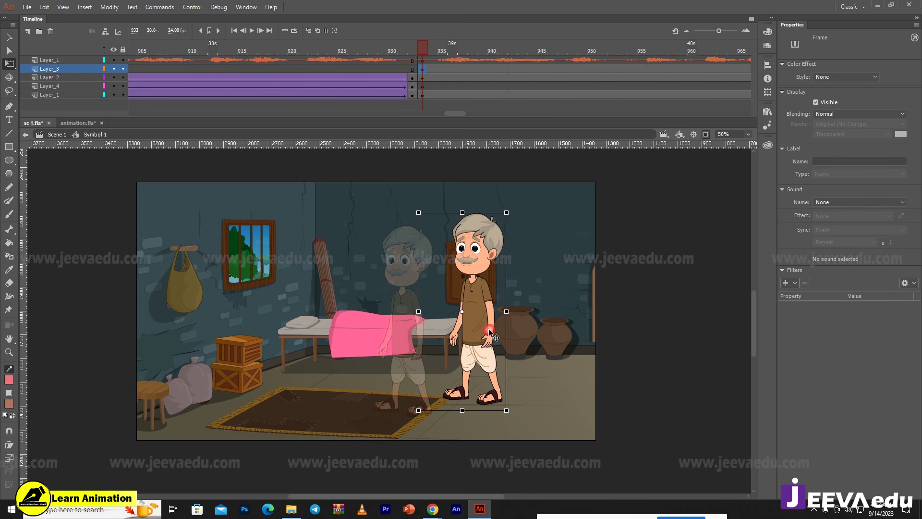
{"action": "left_click", "coordinate": [488, 330]}
{"action": "key", "text": "ctrl+alt+s"}
{"action": "key", "text": "Return"}
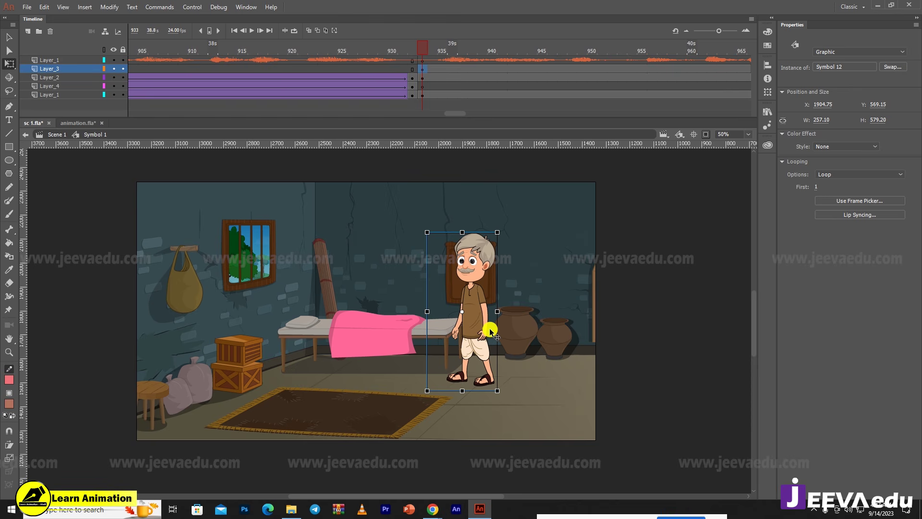
{"action": "key", "text": "ctrl+alt+s"}
{"action": "key", "text": "Return"}
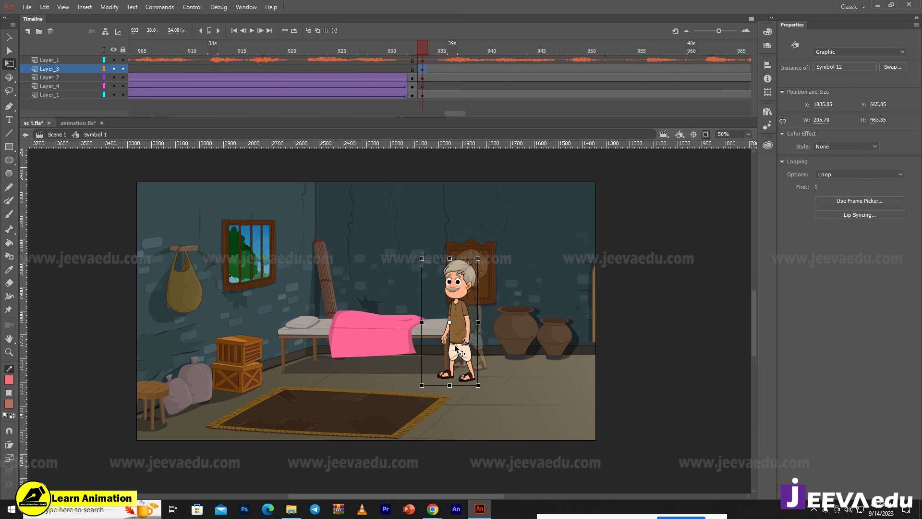
- Nudge the old man up and slightly left so he stands at the end of the bed before the cupboard
{"action": "key", "text": "Up"}
{"action": "key", "text": "Up"}
{"action": "key", "text": "Up"}
{"action": "key", "text": "Up"}
{"action": "key", "text": "Up"}
{"action": "key", "text": "Up"}
{"action": "key", "text": "Up"}
{"action": "key", "text": "Left"}
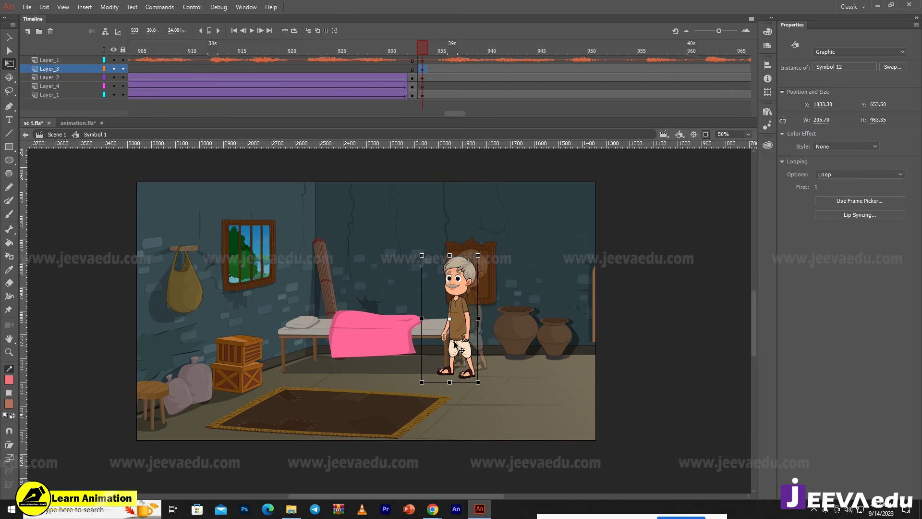
- Add a new layer above Layer_3 and insert a keyframe on it at frame 933
{"action": "left_click", "coordinate": [474, 359]}
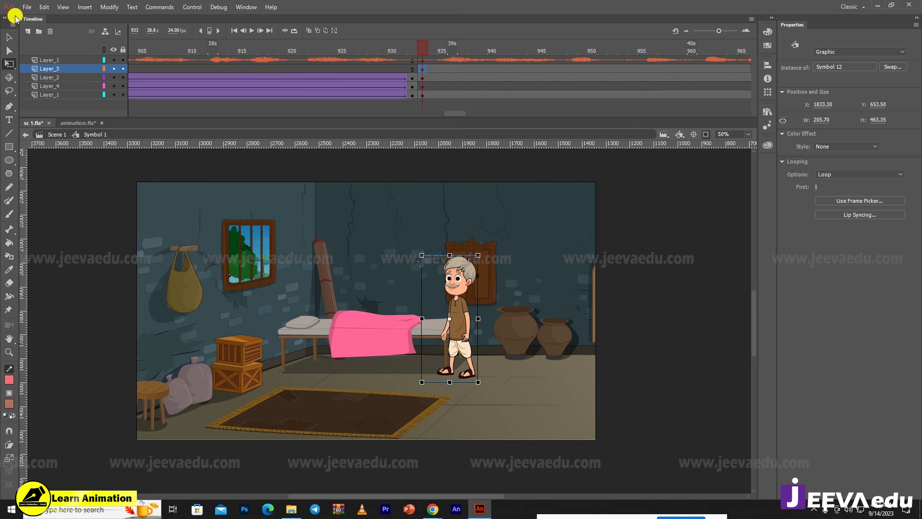
{"action": "left_click", "coordinate": [28, 31]}
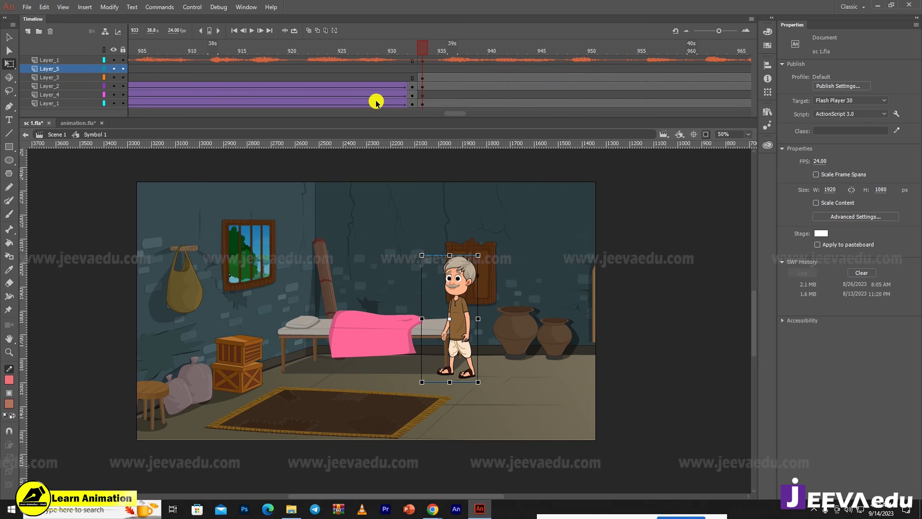
{"action": "left_click", "coordinate": [424, 70]}
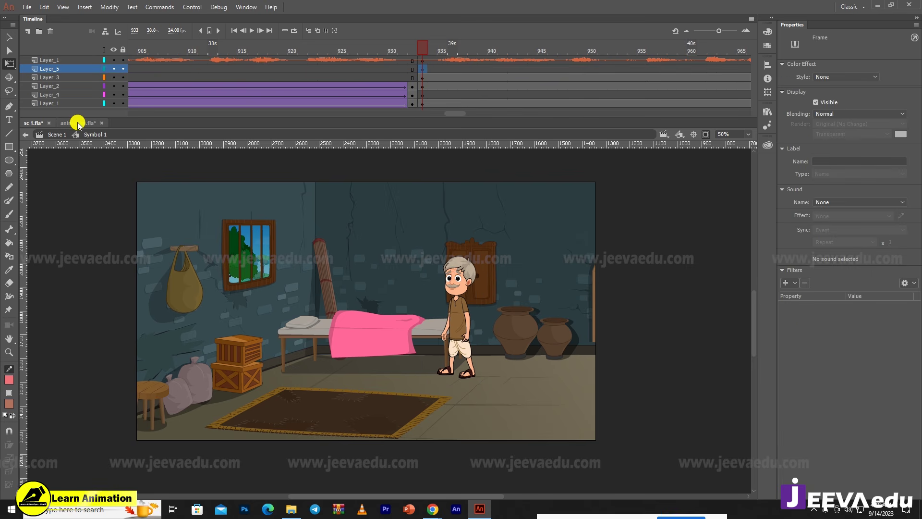
- Go back to the farm scene at frame 212 and copy the woman in the yellow sari
{"action": "left_click_drag", "start_coordinate": [457, 114], "coordinate": [166, 112]}
{"action": "left_click", "coordinate": [202, 48]}
{"action": "left_click_drag", "start_coordinate": [203, 50], "coordinate": [282, 73]}
{"action": "left_click", "coordinate": [272, 60]}
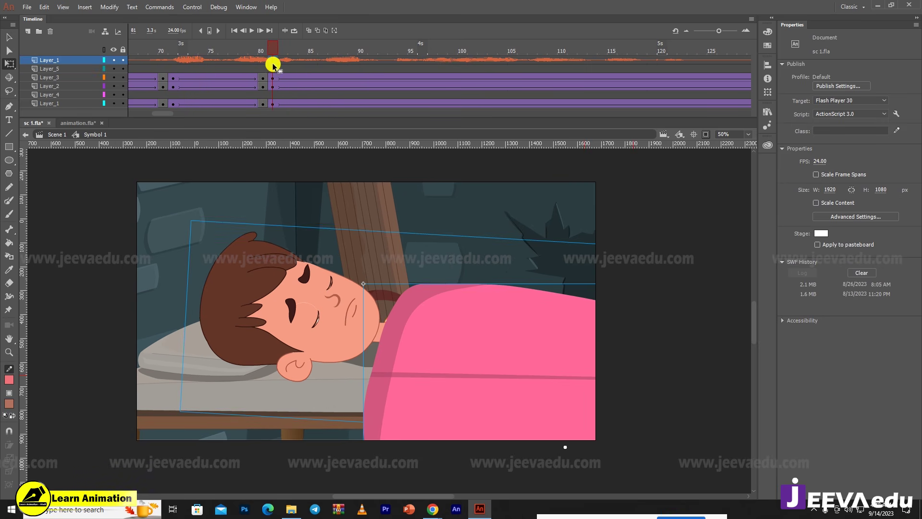
{"action": "left_click_drag", "start_coordinate": [157, 115], "coordinate": [207, 114]}
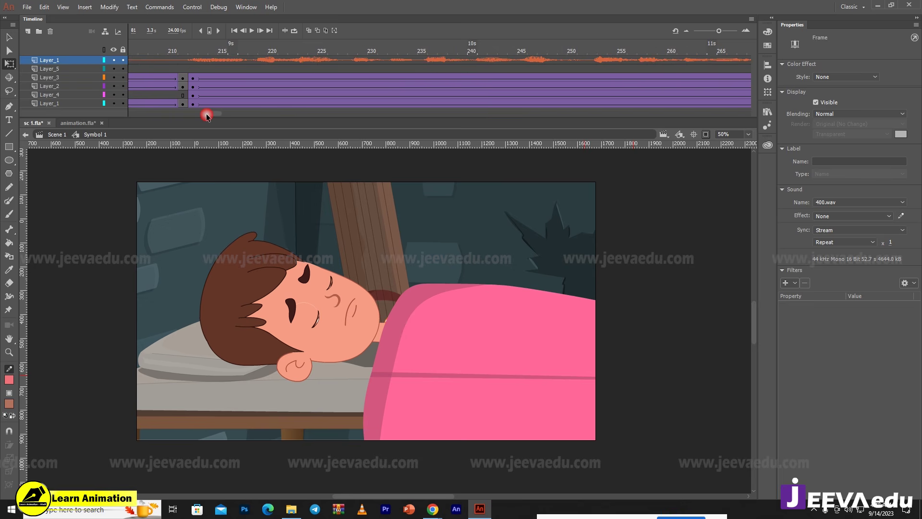
{"action": "left_click", "coordinate": [165, 58]}
{"action": "left_click", "coordinate": [192, 48]}
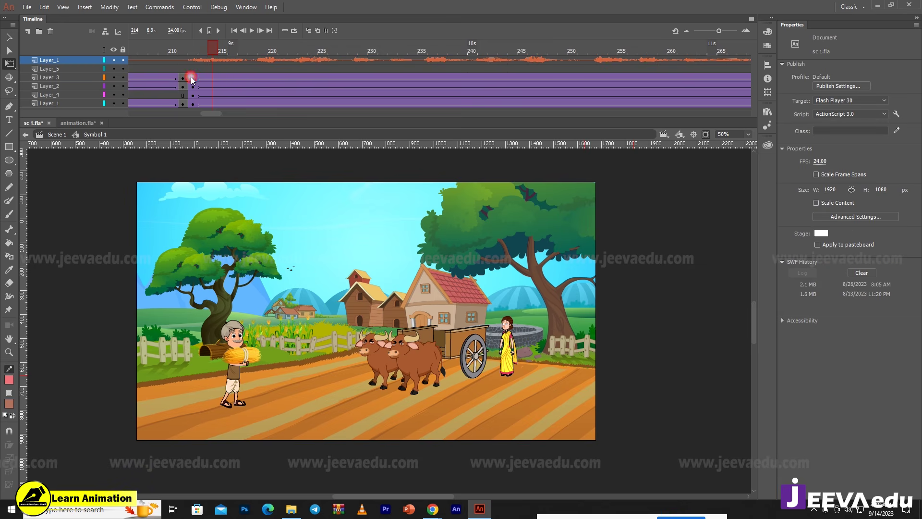
{"action": "left_click", "coordinate": [193, 77]}
{"action": "left_click", "coordinate": [513, 352]}
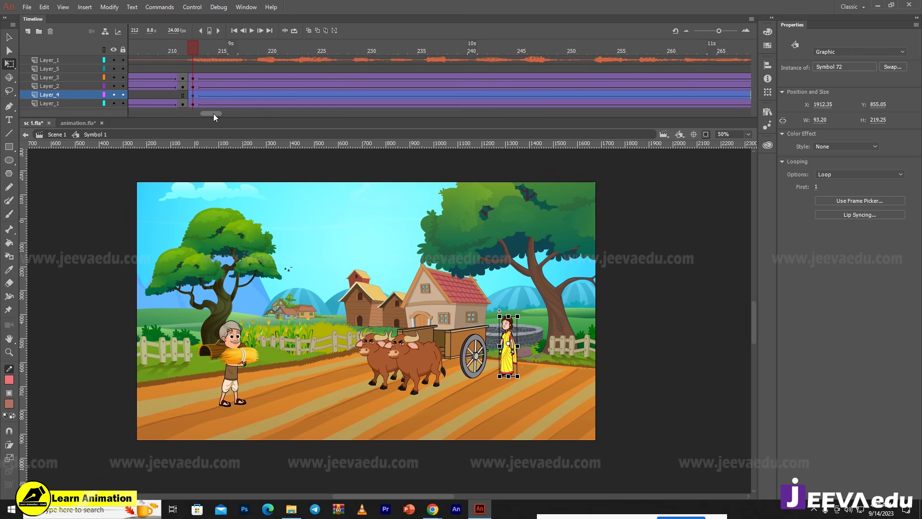
- Paste the woman into Layer_5 at frame 933 and enlarge her to about 195 × 461 px
{"action": "left_click_drag", "start_coordinate": [214, 114], "coordinate": [460, 114]}
{"action": "left_click", "coordinate": [313, 69]}
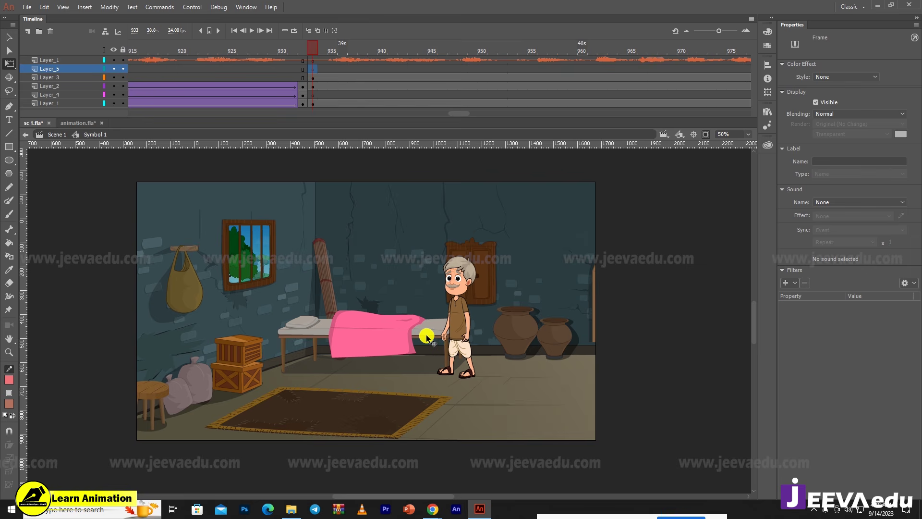
{"action": "key", "text": "ctrl+v"}
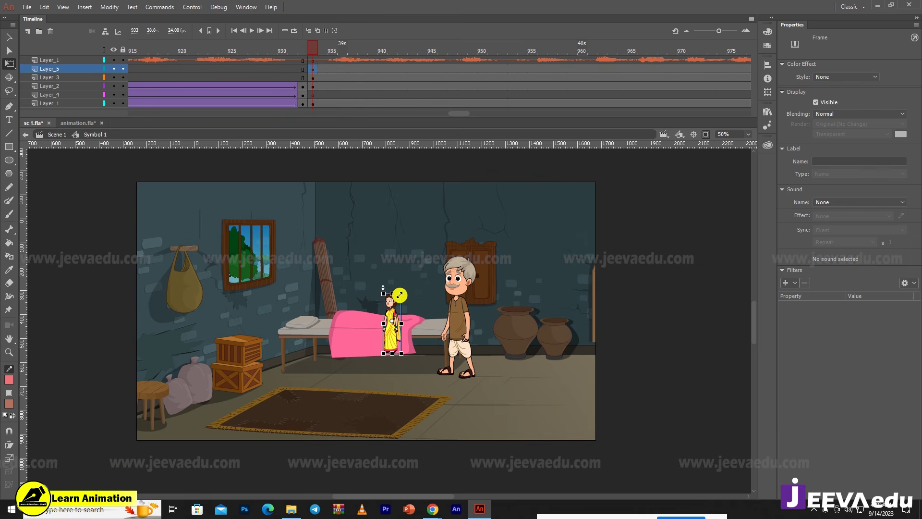
{"action": "left_click_drag", "start_coordinate": [400, 294], "coordinate": [419, 273]}
{"action": "left_click_drag", "start_coordinate": [421, 265], "coordinate": [421, 264]}
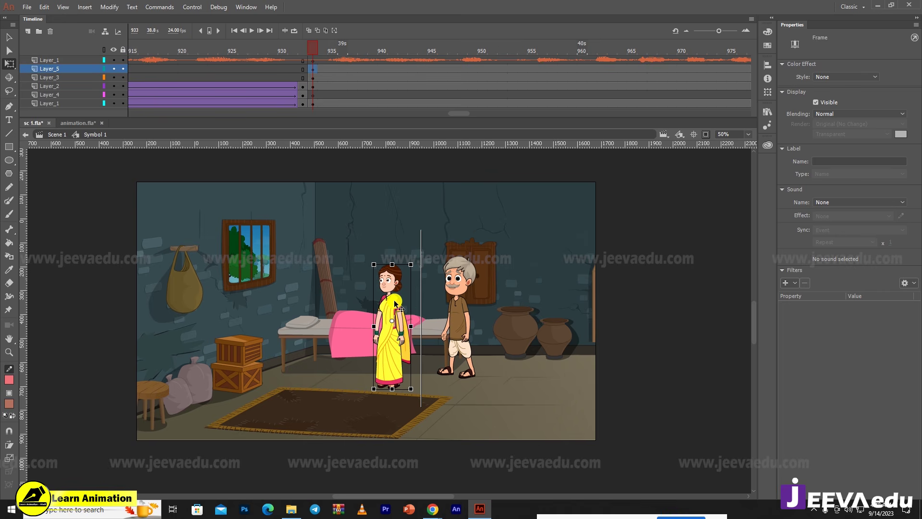
- Place the woman beside the old man in front of the pots and scale her to 105%
{"action": "left_click_drag", "start_coordinate": [484, 301], "coordinate": [494, 302]}
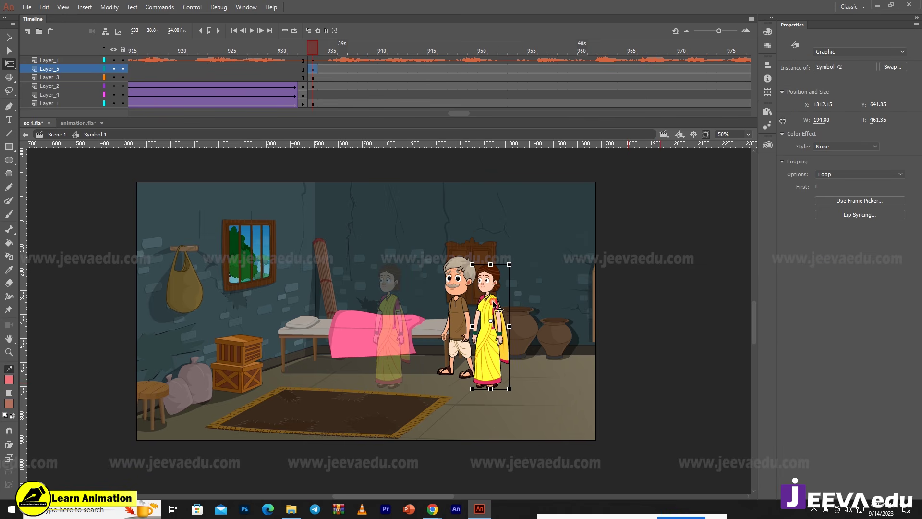
{"action": "mouse_move", "coordinate": [492, 356]}
{"action": "left_mouse_down"}
{"action": "mouse_move", "coordinate": [481, 356]}
{"action": "mouse_move", "coordinate": [506, 358]}
{"action": "left_mouse_up"}
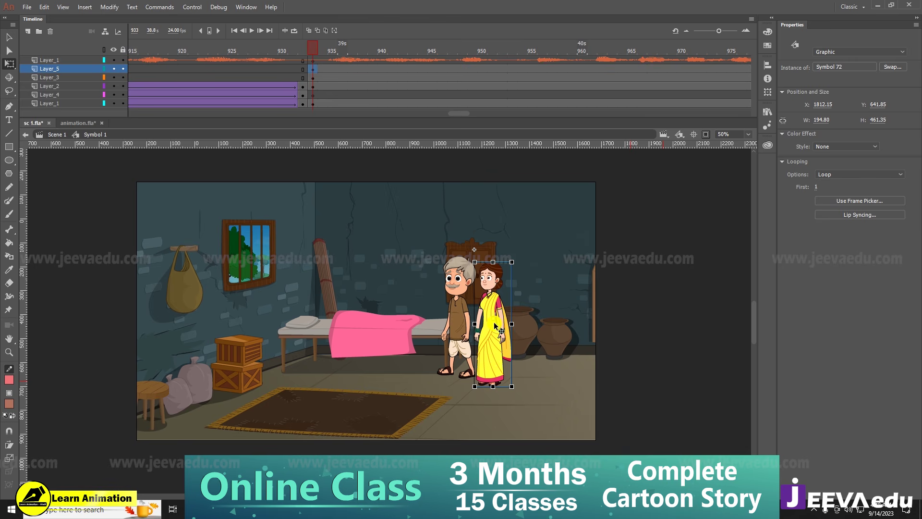
{"action": "key", "text": "ctrl+alt+s"}
{"action": "type", "text": "105"}
{"action": "key", "text": "Return"}
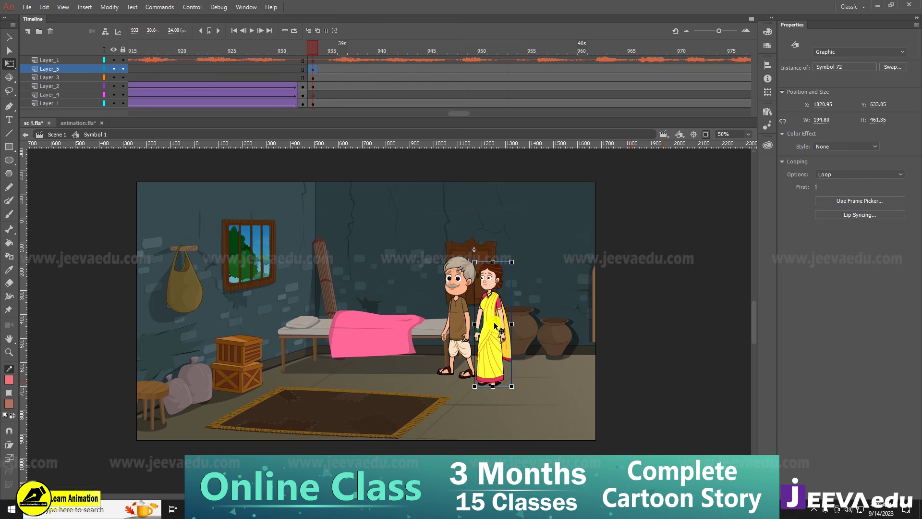
- Adjust the spacing between the woman and the old man, shifting him right and down to stand closer to her
{"action": "key", "text": "z"}
{"action": "left_click", "coordinate": [474, 322]}
{"action": "key", "text": "v"}
{"action": "left_click_drag", "start_coordinate": [426, 419], "coordinate": [446, 426]}
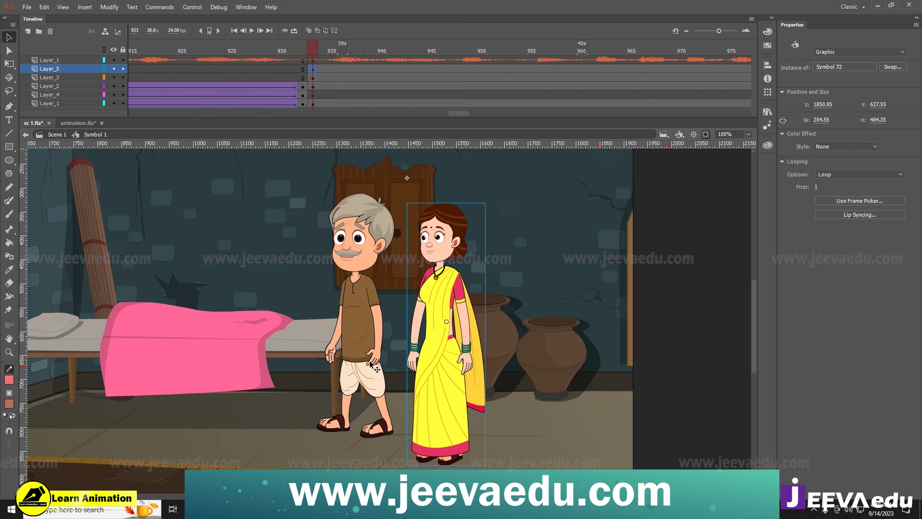
{"action": "left_click", "coordinate": [368, 374]}
{"action": "left_click_drag", "start_coordinate": [367, 374], "coordinate": [375, 379]}
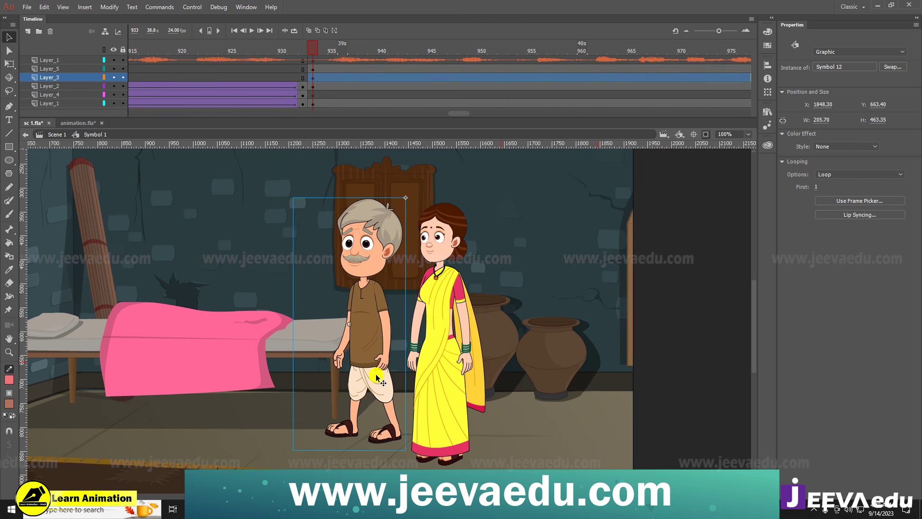
{"action": "key", "text": "z"}
{"action": "left_click", "coordinate": [393, 367], "text": "alt"}
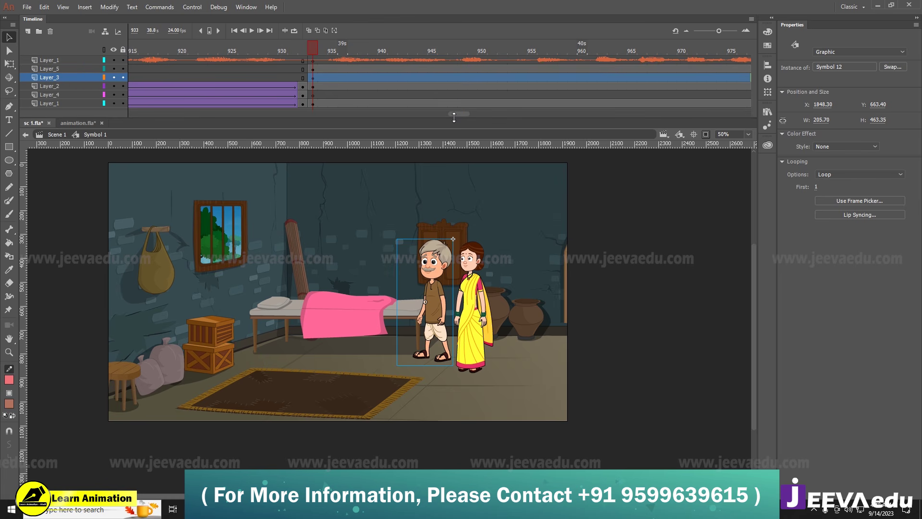
- Select the old man and the woman together and move them left to stand in front of the bed
{"action": "left_click_drag", "start_coordinate": [454, 118], "coordinate": [454, 117]}
{"action": "left_click", "coordinate": [475, 339], "text": "shift"}
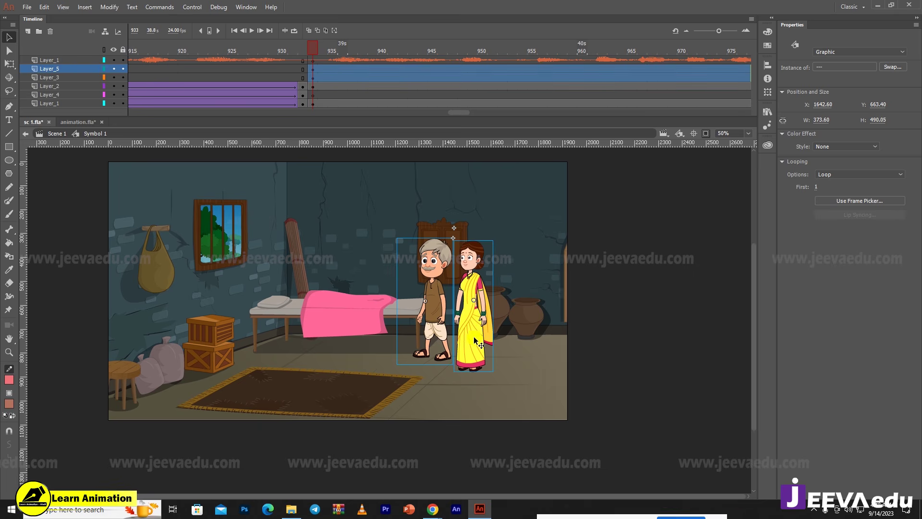
{"action": "left_click_drag", "start_coordinate": [475, 339], "coordinate": [419, 335]}
{"action": "left_click", "coordinate": [421, 249]}
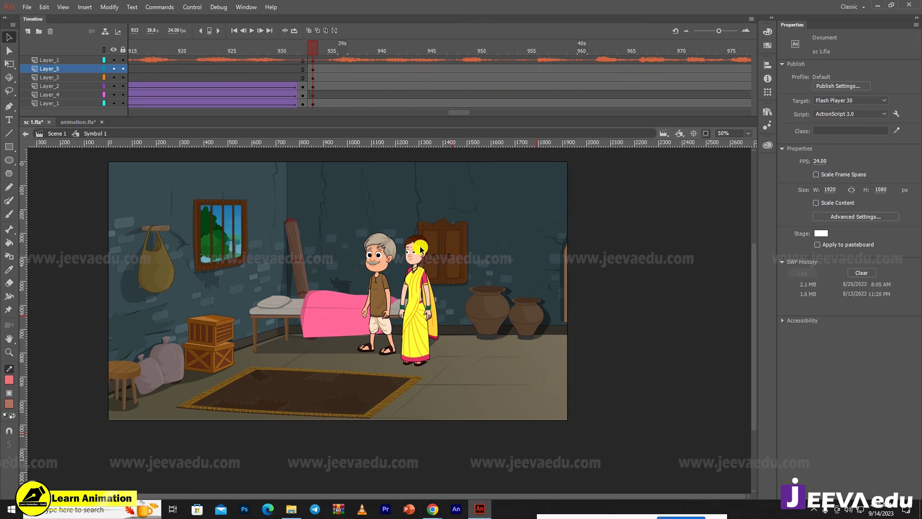
- Go to frame 790 and copy the boy holding the apple from Layer_4
{"action": "left_click", "coordinate": [304, 51]}
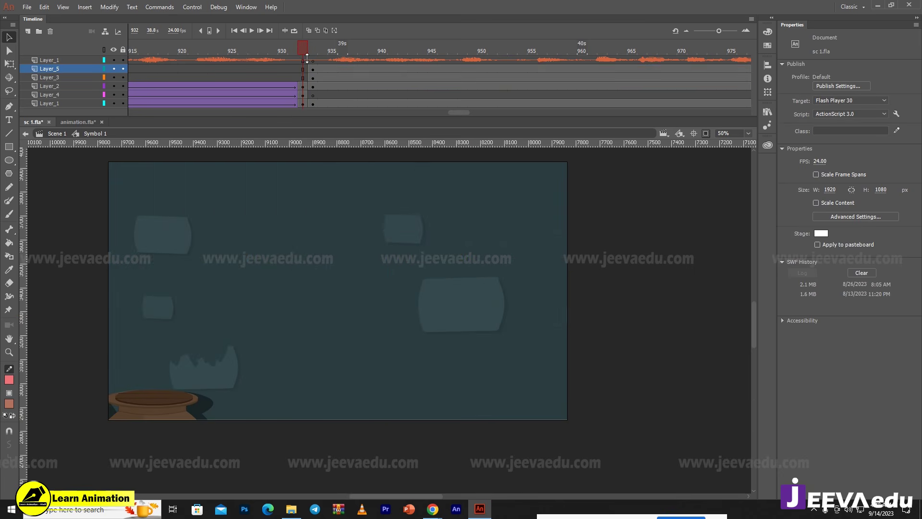
{"action": "left_click_drag", "start_coordinate": [466, 113], "coordinate": [406, 113]}
{"action": "left_click", "coordinate": [443, 70]}
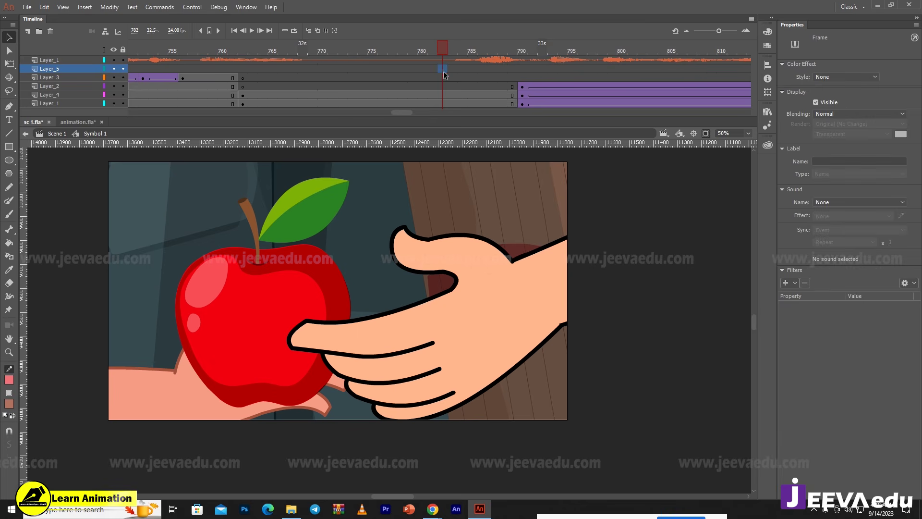
{"action": "left_click", "coordinate": [466, 51]}
{"action": "left_click_drag", "start_coordinate": [468, 52], "coordinate": [524, 63]}
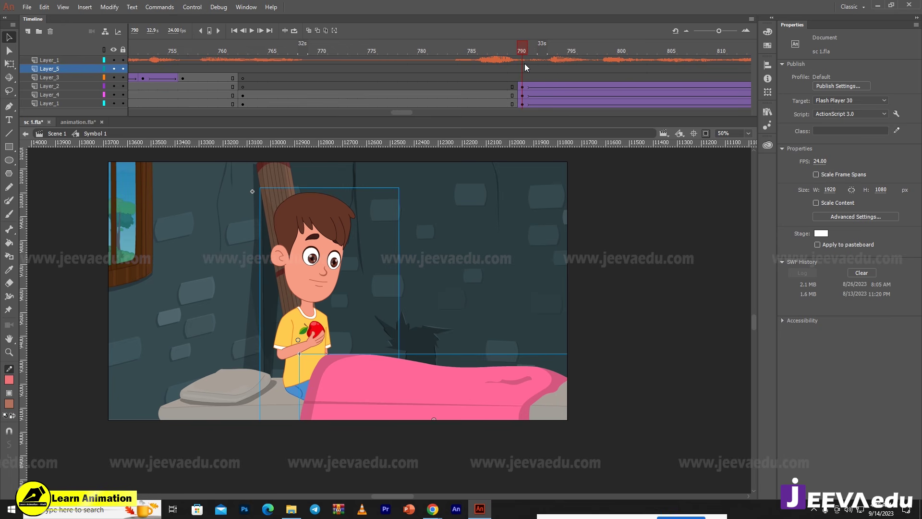
{"action": "left_click", "coordinate": [299, 255]}
{"action": "left_click", "coordinate": [295, 342]}
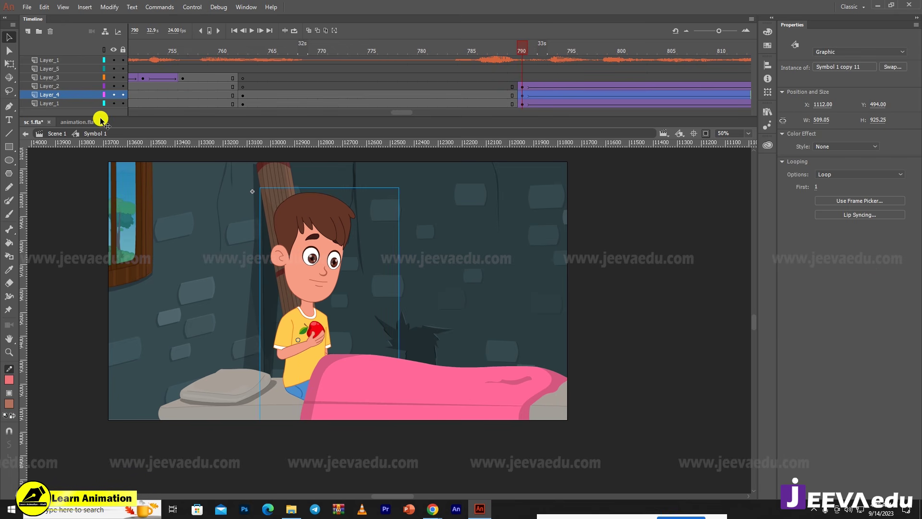
- Switch to animation.fla, delete the old man and the woman, and paste the boy onto the stage
{"action": "left_click", "coordinate": [77, 123]}
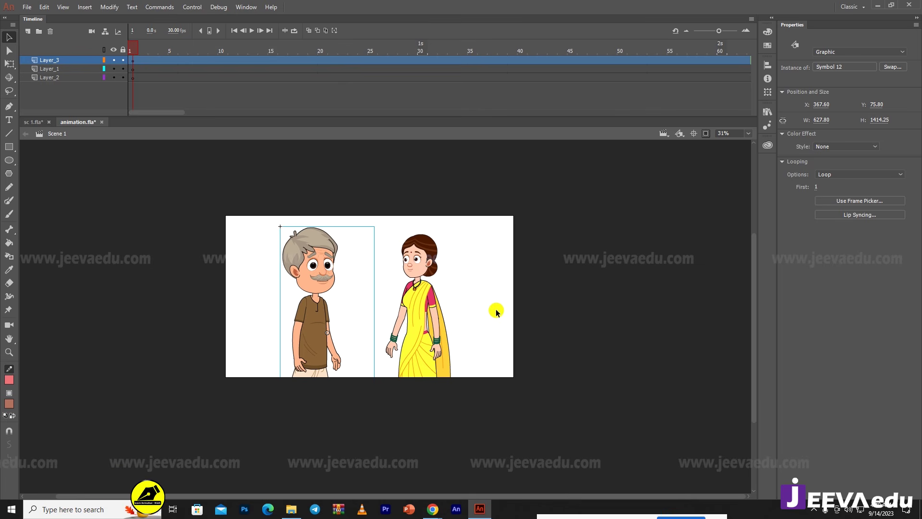
{"action": "left_click_drag", "start_coordinate": [495, 308], "coordinate": [273, 367]}
{"action": "key", "text": "Delete"}
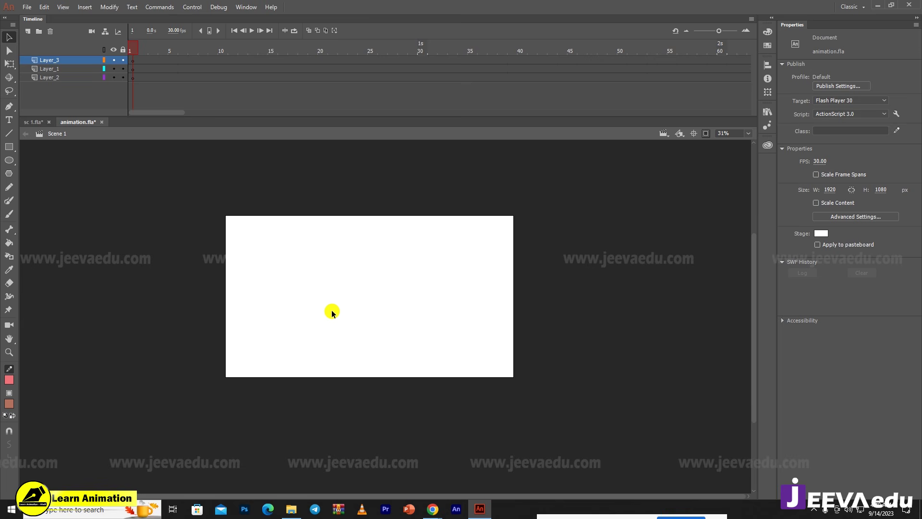
{"action": "key", "text": "ctrl+v"}
{"action": "key", "text": "z"}
{"action": "left_click", "coordinate": [393, 300]}
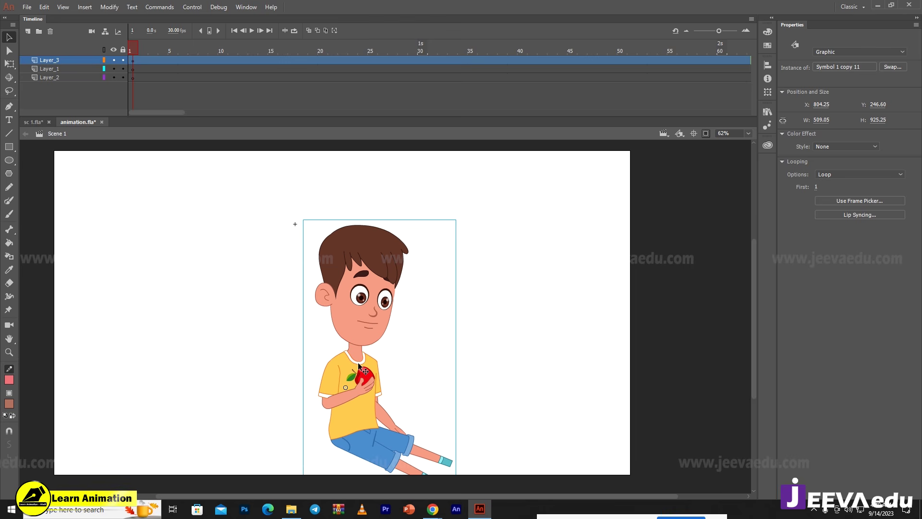
- Open the boy's symbol and review how his arm and head move across its opening frames
{"action": "double_click", "coordinate": [364, 392]}
{"action": "double_click", "coordinate": [257, 321]}
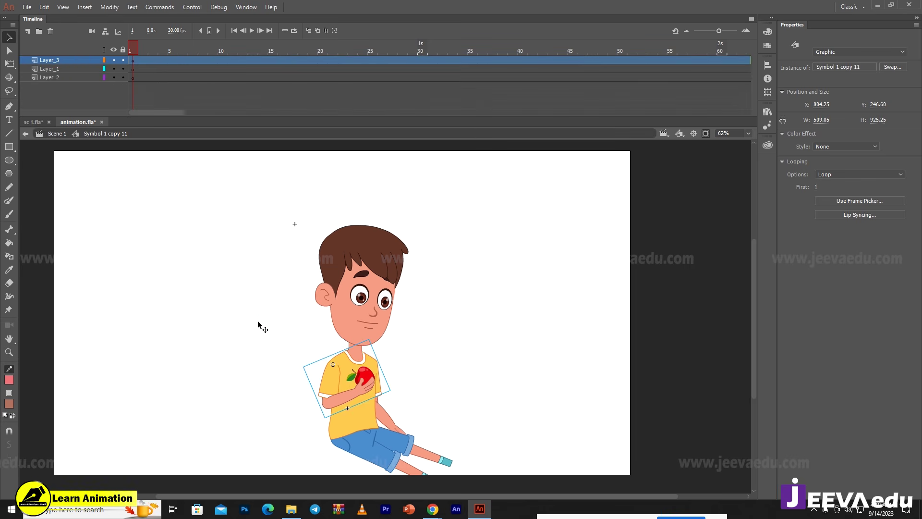
{"action": "double_click", "coordinate": [364, 371]}
{"action": "left_click_drag", "start_coordinate": [146, 60], "coordinate": [447, 177]}
{"action": "left_click", "coordinate": [407, 88]}
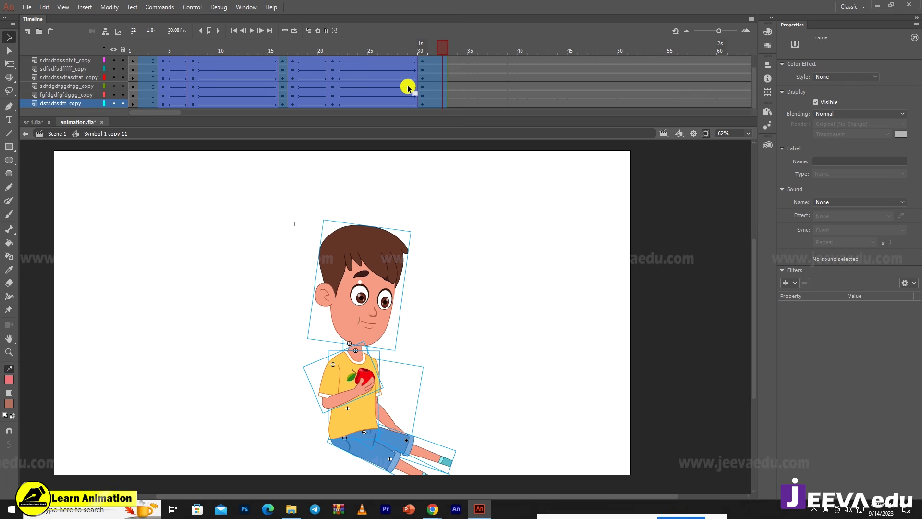
{"action": "left_click", "coordinate": [390, 48]}
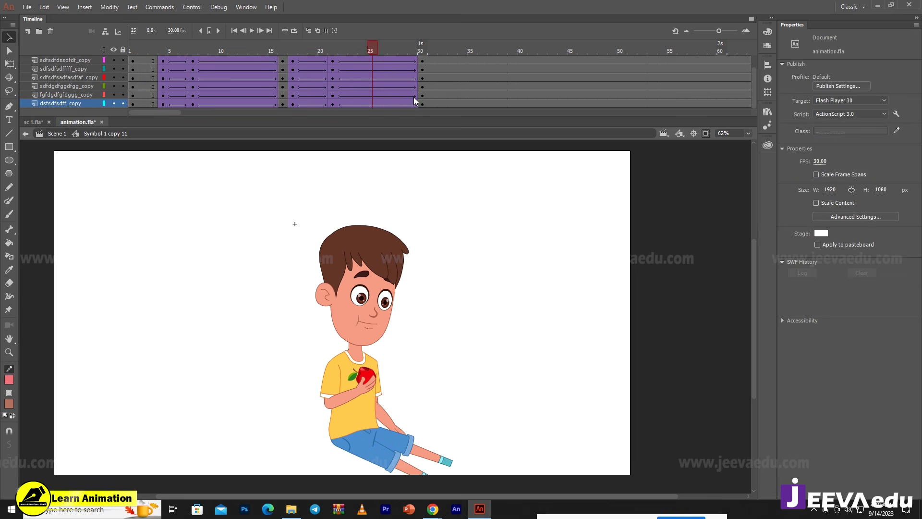
{"action": "left_click_drag", "start_coordinate": [147, 117], "coordinate": [125, 109]}
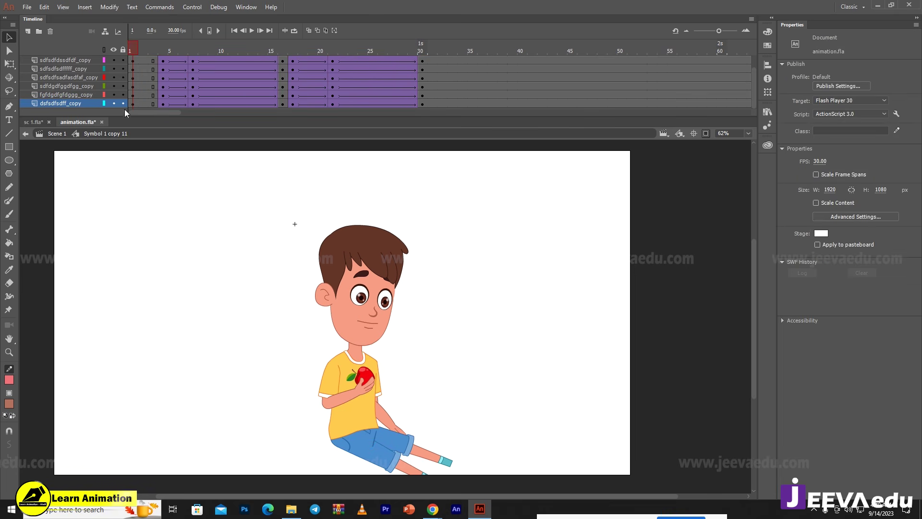
- Open the arm holding the apple at frame 4 and clear its animated keyframes so one pose holds on all three layers
{"action": "left_click", "coordinate": [163, 86]}
{"action": "left_click", "coordinate": [372, 387]}
{"action": "key", "text": "z"}
{"action": "left_click", "coordinate": [372, 391]}
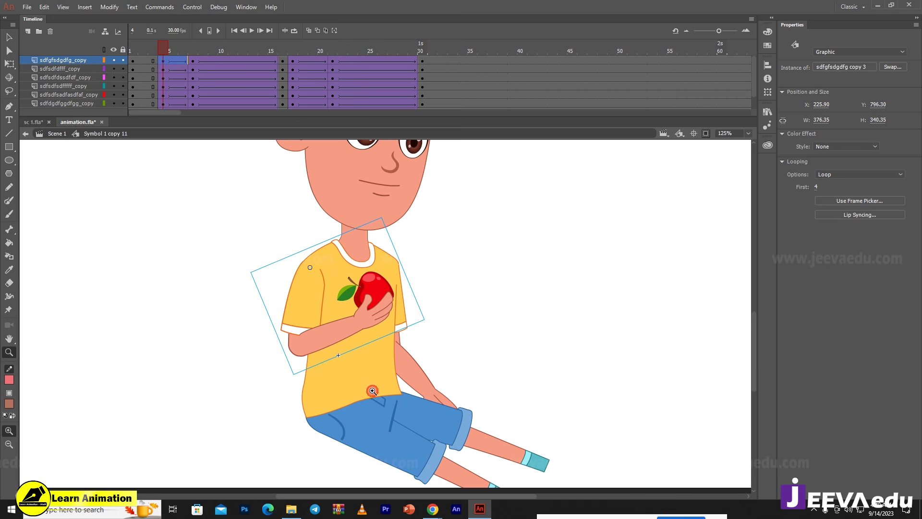
{"action": "double_click", "coordinate": [373, 316]}
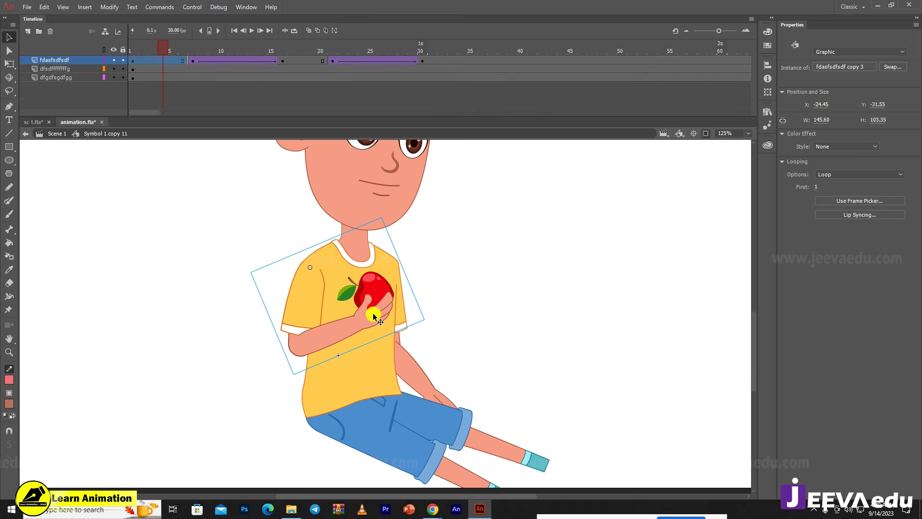
{"action": "left_click_drag", "start_coordinate": [174, 61], "coordinate": [468, 115]}
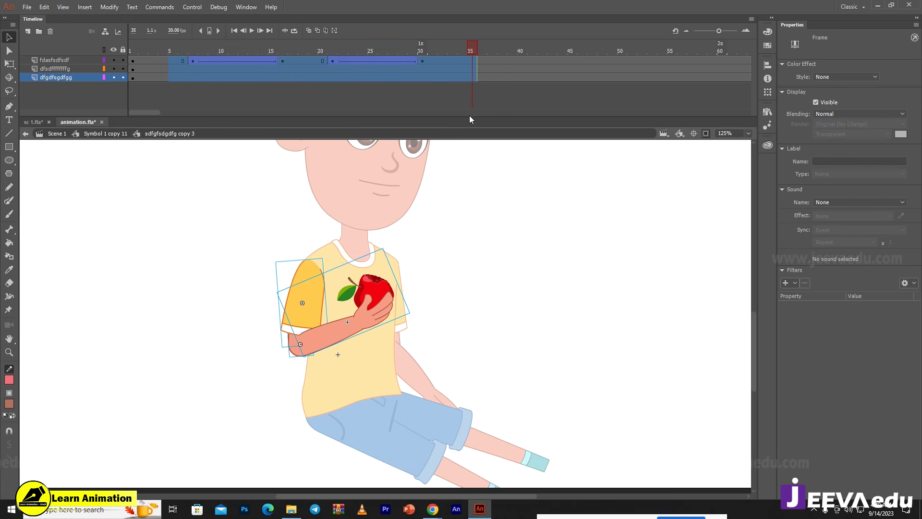
{"action": "key", "text": "shift+F5"}
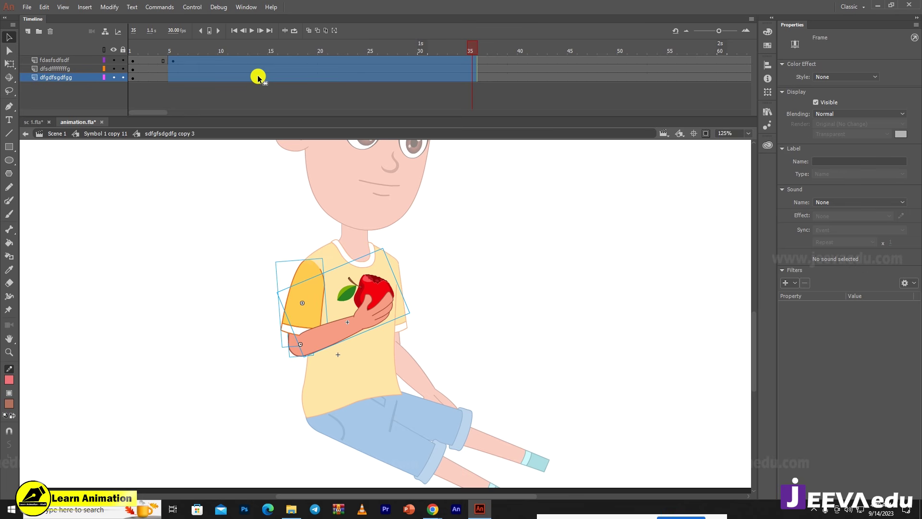
{"action": "key", "text": "ctrl+z"}
{"action": "key", "text": "ctrl+z"}
{"action": "key", "text": "F5"}
{"action": "key", "text": "F5"}
{"action": "left_click_drag", "start_coordinate": [411, 53], "coordinate": [59, 91]}
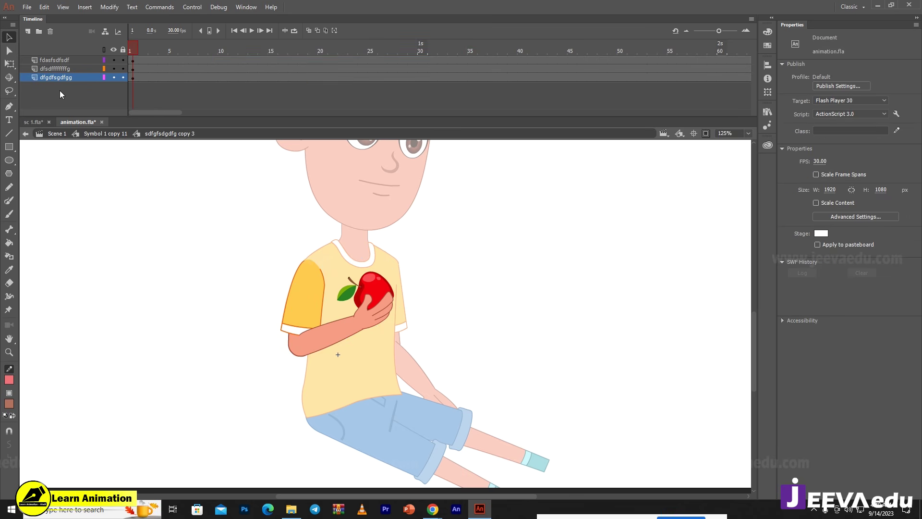
- Open the forearm symbol and delete Layer_2, which contains the apple
{"action": "left_click", "coordinate": [384, 306]}
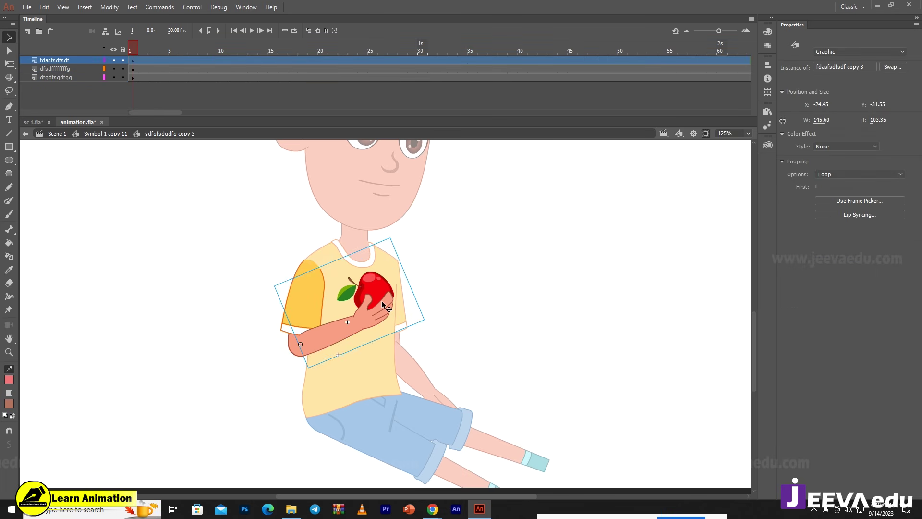
{"action": "double_click", "coordinate": [380, 278]}
{"action": "left_click", "coordinate": [376, 288]}
{"action": "left_click", "coordinate": [164, 34]}
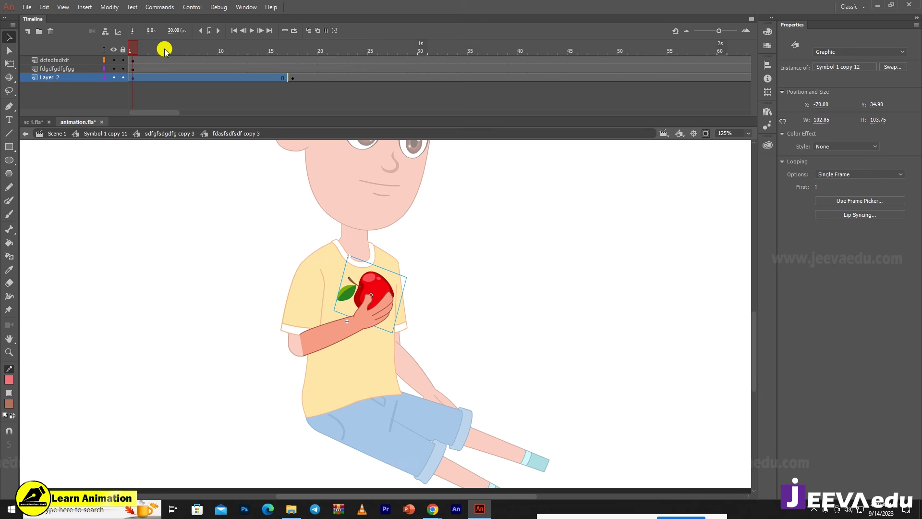
{"action": "left_click_drag", "start_coordinate": [163, 60], "coordinate": [384, 107]}
{"action": "left_click", "coordinate": [65, 80]}
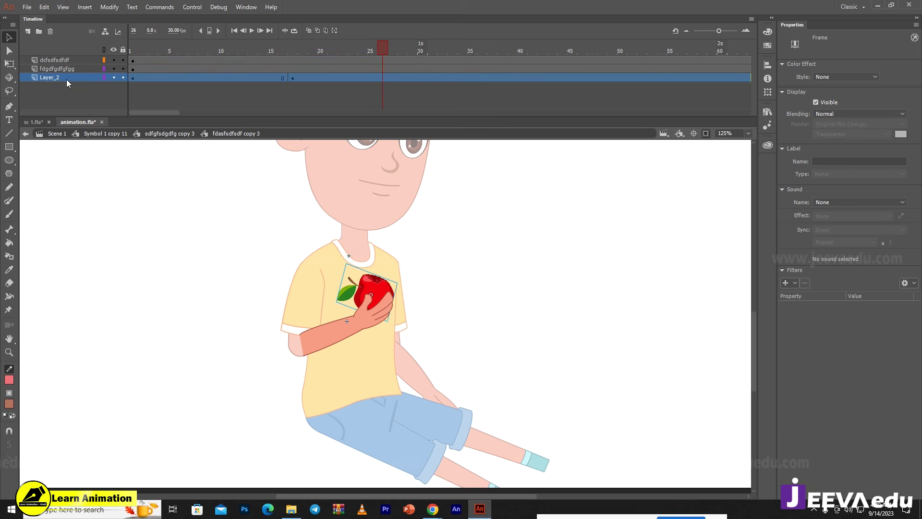
{"action": "left_click", "coordinate": [51, 32]}
{"action": "double_click", "coordinate": [142, 251]}
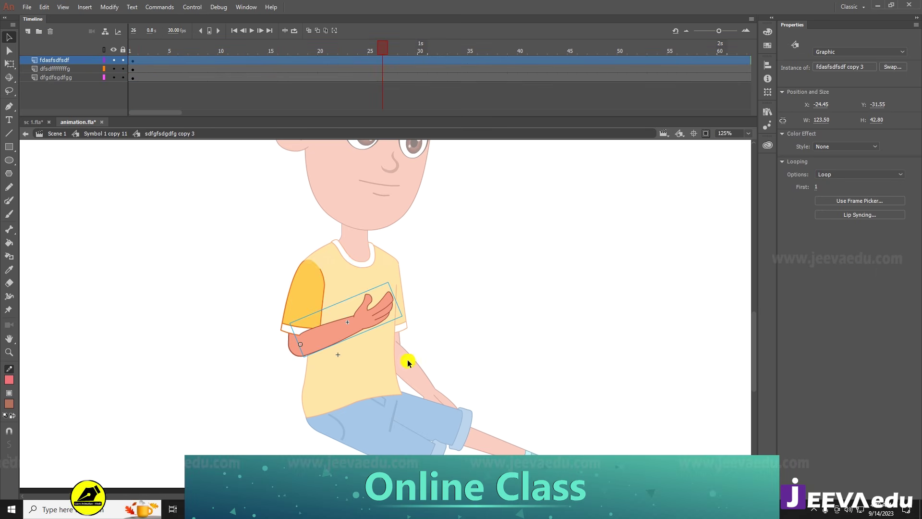
- Rotate the forearm downward so the hand rests by the boy's lap, and return to the boy's symbol
{"action": "key", "text": "q"}
{"action": "left_click_drag", "start_coordinate": [391, 283], "coordinate": [360, 412]}
{"action": "left_click", "coordinate": [231, 399]}
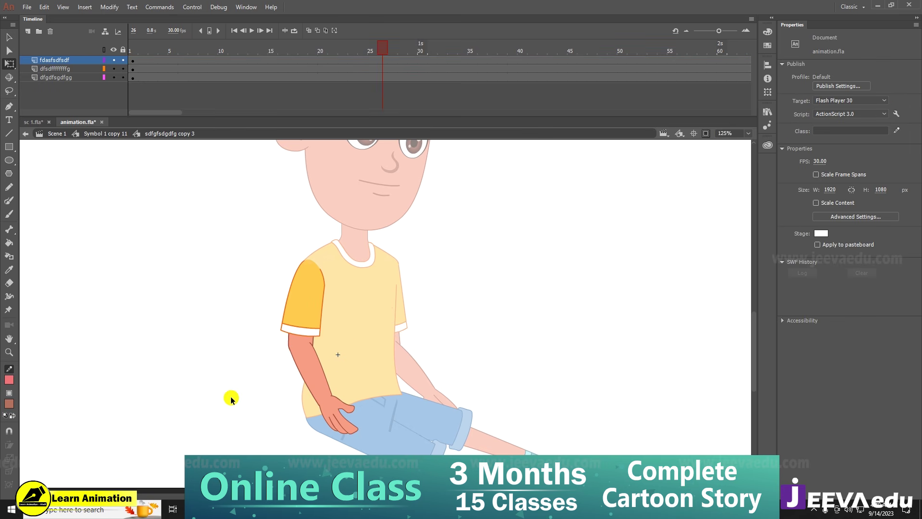
{"action": "double_click", "coordinate": [199, 367]}
- At frame 16, rotate the outstretched arm down to the boy's side
{"action": "left_click_drag", "start_coordinate": [174, 50], "coordinate": [280, 73]}
{"action": "left_click", "coordinate": [462, 317]}
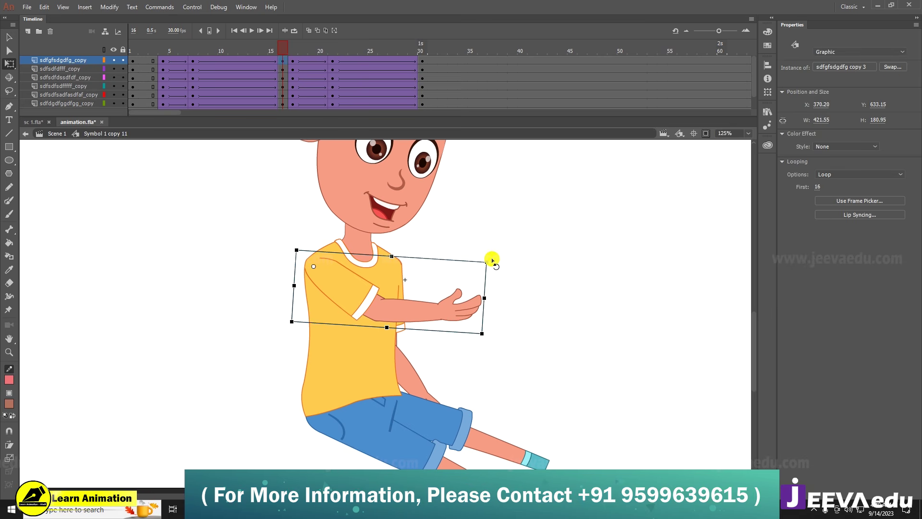
{"action": "left_click_drag", "start_coordinate": [489, 260], "coordinate": [395, 390]}
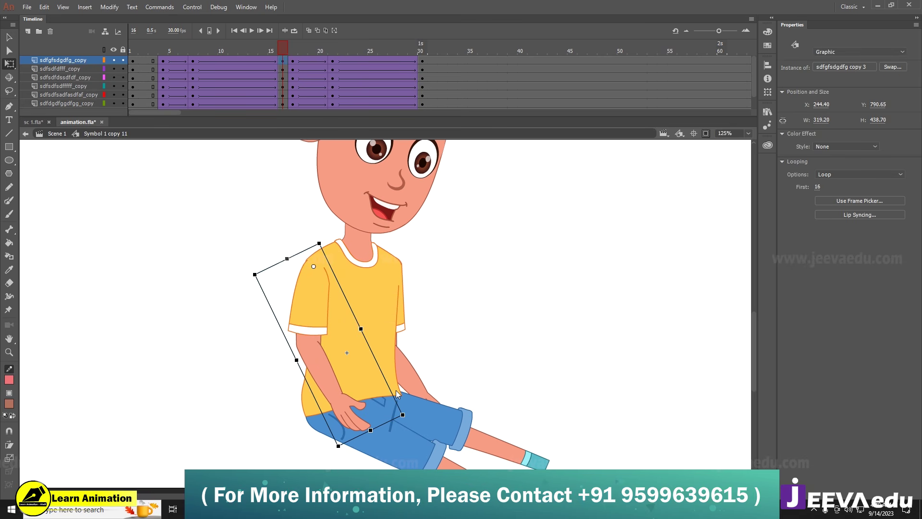
- At frame 17 of the arm layer, replace the raised-arm keyframe with the lowered pose and create a classic tween from it
{"action": "mouse_move", "coordinate": [282, 59]}
{"action": "left_mouse_down"}
{"action": "mouse_move", "coordinate": [208, 65]}
{"action": "mouse_move", "coordinate": [292, 65]}
{"action": "left_mouse_up"}
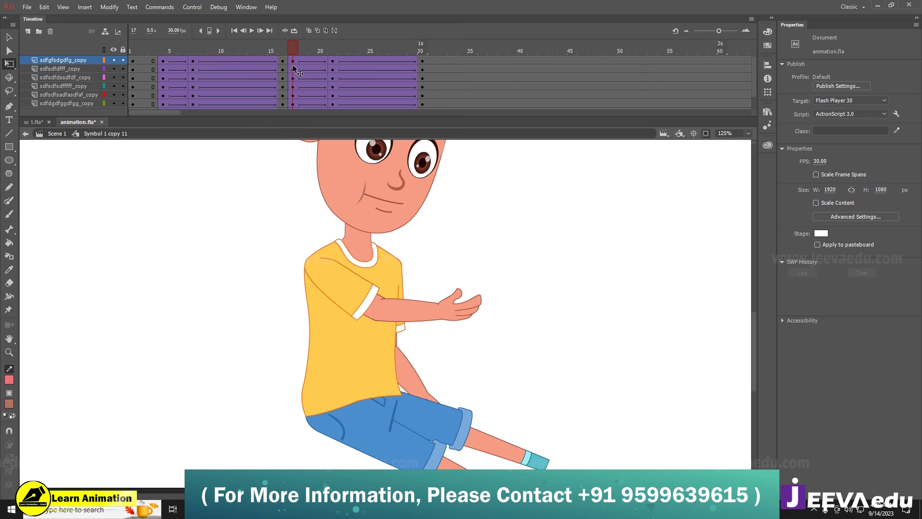
{"action": "left_click", "coordinate": [432, 310]}
{"action": "left_click", "coordinate": [293, 62]}
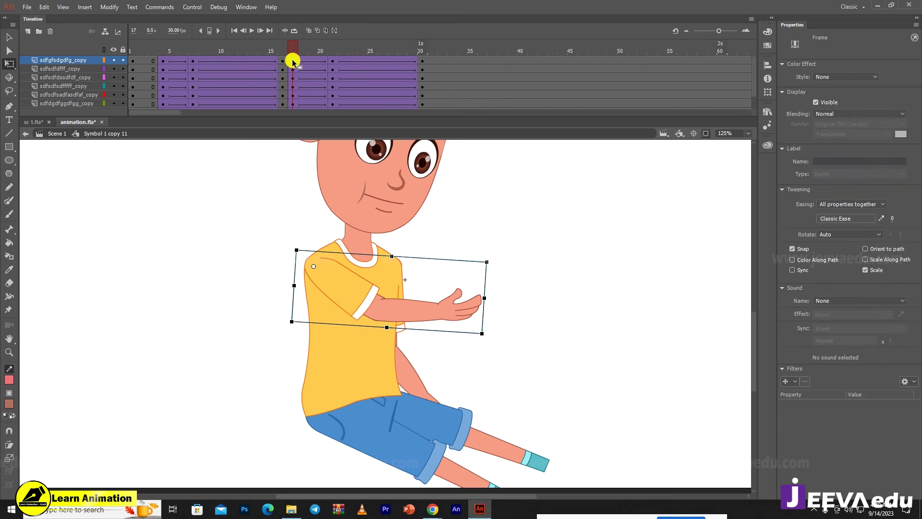
{"action": "right_click", "coordinate": [293, 61]}
{"action": "left_click", "coordinate": [324, 160]}
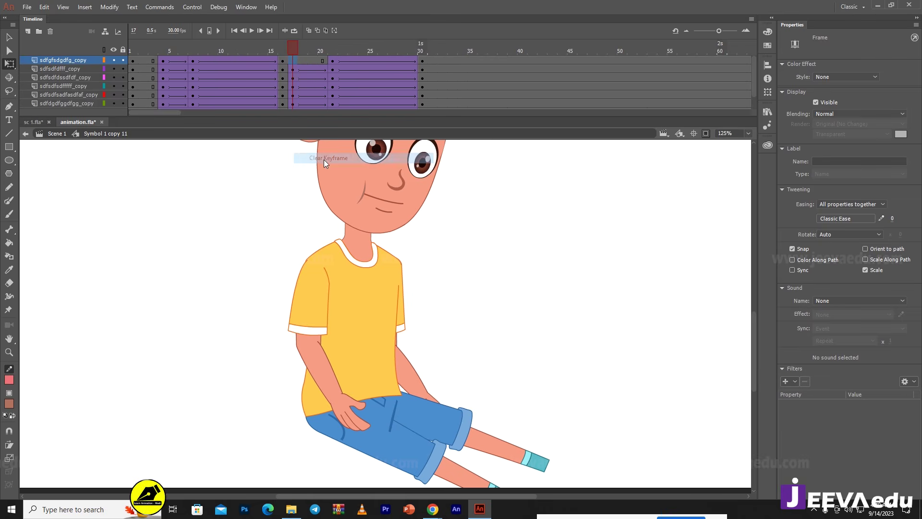
{"action": "right_click", "coordinate": [302, 61]}
{"action": "left_click", "coordinate": [334, 87]}
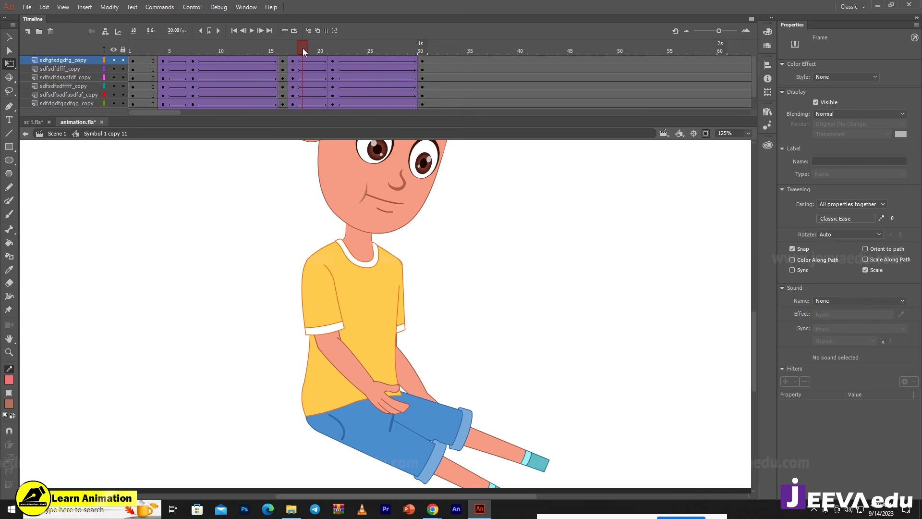
- At frame 21, rotate the outstretched arm down to the boy's side
{"action": "left_click_drag", "start_coordinate": [303, 49], "coordinate": [290, 51]}
{"action": "left_click", "coordinate": [333, 64]}
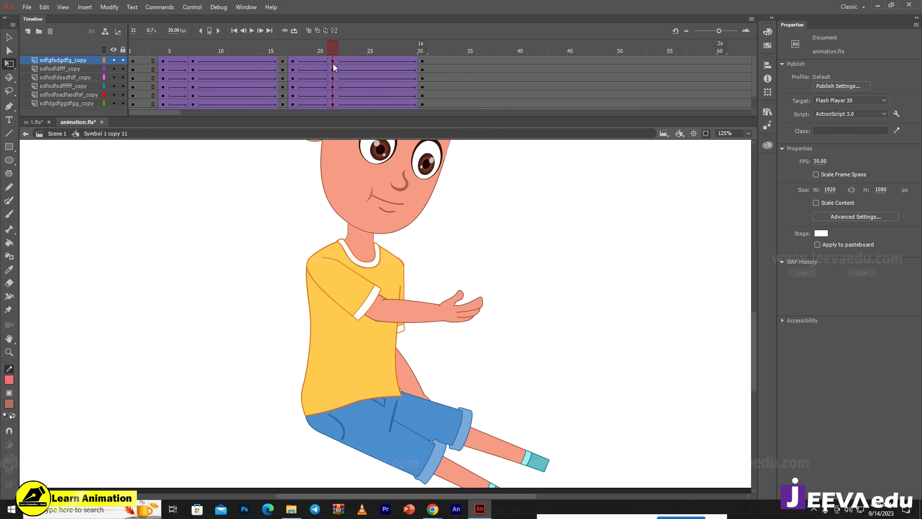
{"action": "left_click", "coordinate": [442, 316]}
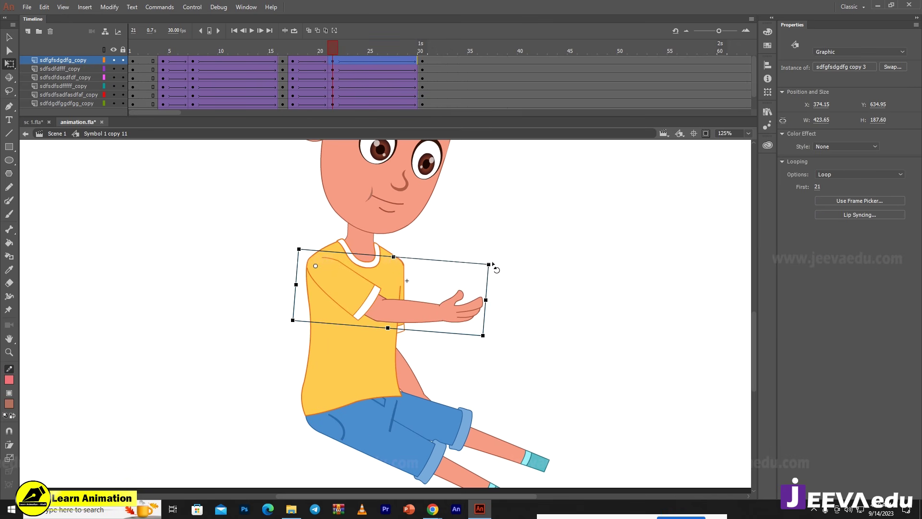
{"action": "left_click_drag", "start_coordinate": [494, 265], "coordinate": [413, 445]}
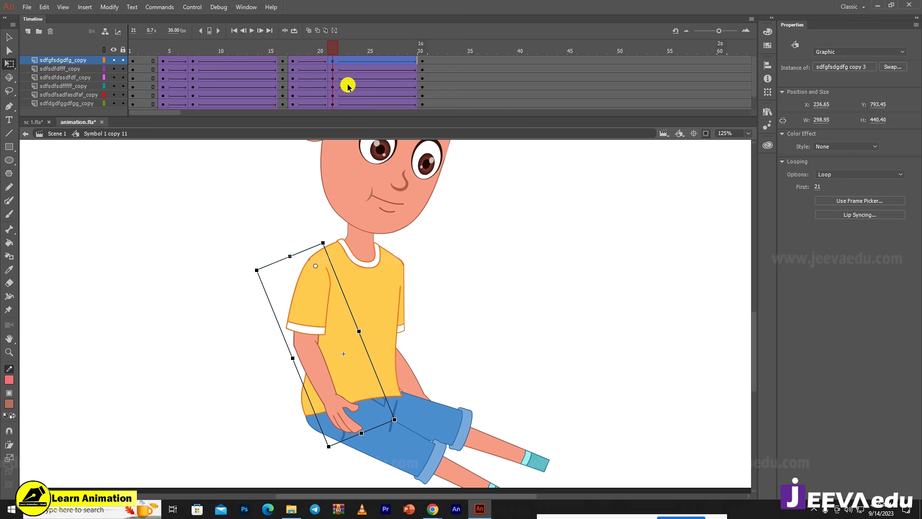
- Open the boy's head symbol and examine the mouth expressions between frames 17 and 7
{"action": "left_click_drag", "start_coordinate": [336, 48], "coordinate": [293, 84]}
{"action": "left_click", "coordinate": [296, 102]}
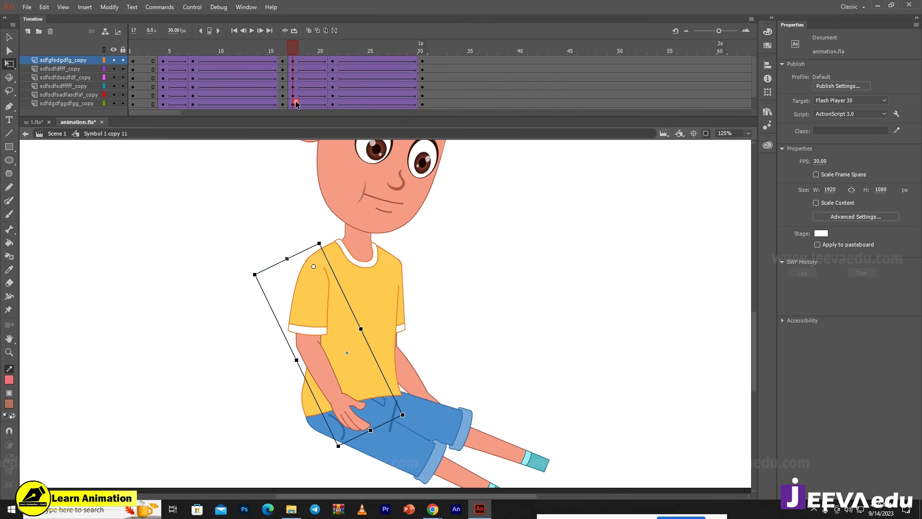
{"action": "key", "text": "z"}
{"action": "left_click", "coordinate": [401, 272]}
{"action": "double_click", "coordinate": [444, 258]}
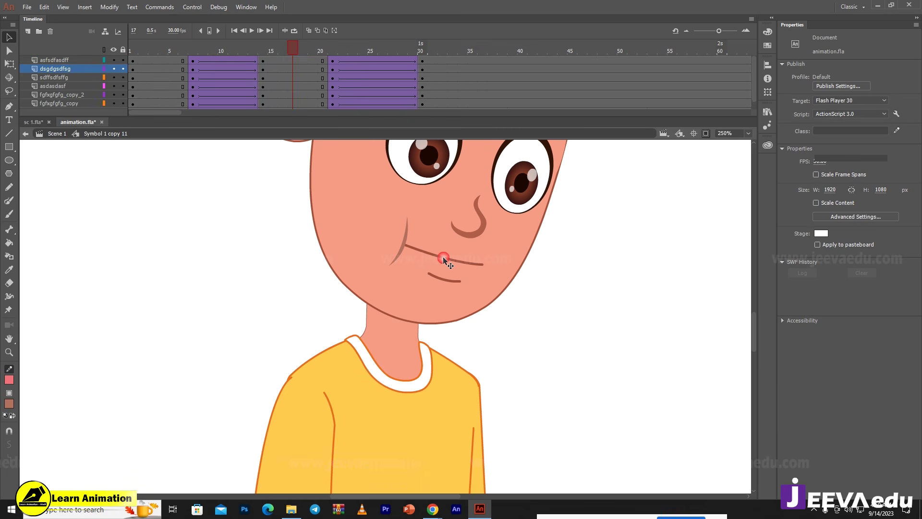
{"action": "left_click", "coordinate": [443, 259]}
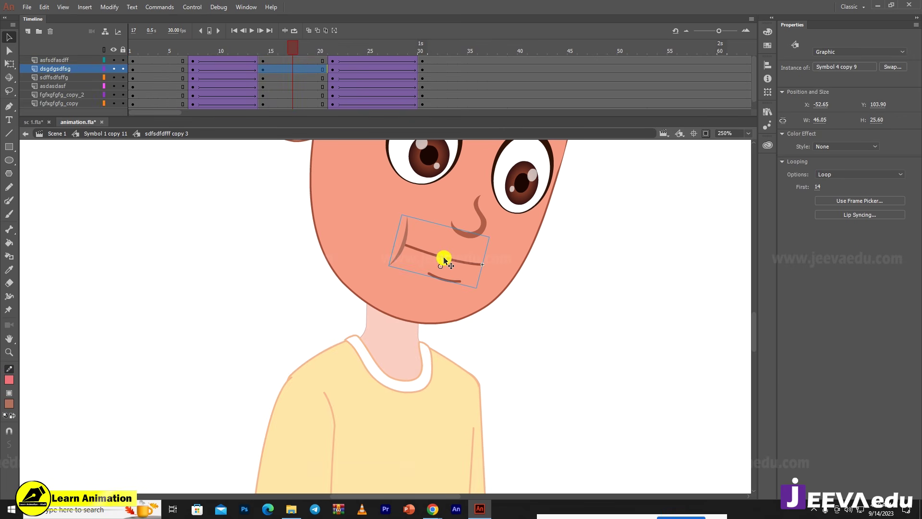
{"action": "left_click_drag", "start_coordinate": [243, 46], "coordinate": [193, 62]}
{"action": "key", "text": "z"}
{"action": "left_click", "coordinate": [348, 382], "text": "alt"}
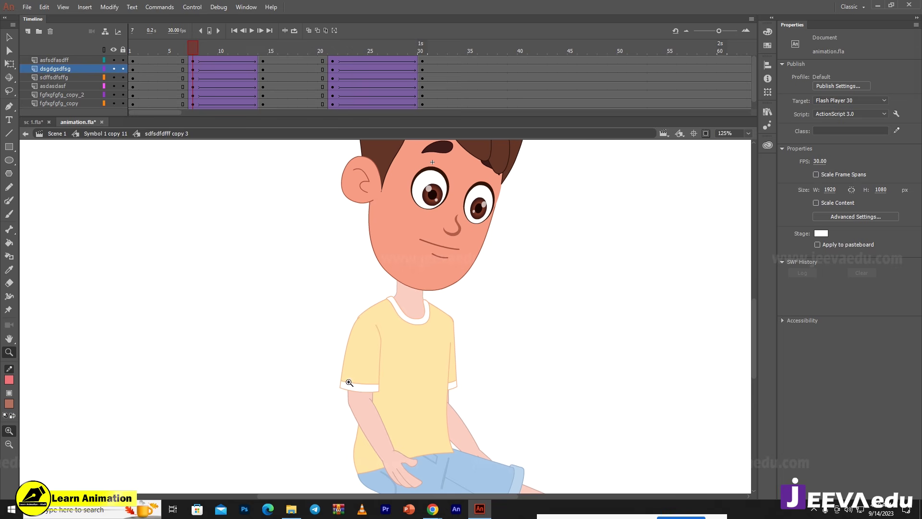
{"action": "left_click", "coordinate": [339, 358], "text": "alt"}
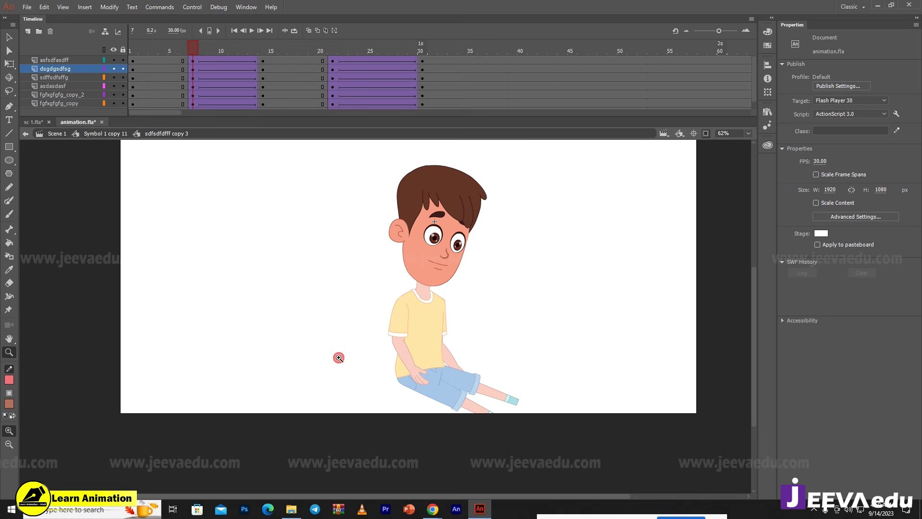
{"action": "double_click", "coordinate": [282, 274]}
- At frame 16, rotate the boy's head slightly backward to a more upright position
{"action": "left_click_drag", "start_coordinate": [134, 87], "coordinate": [183, 104]}
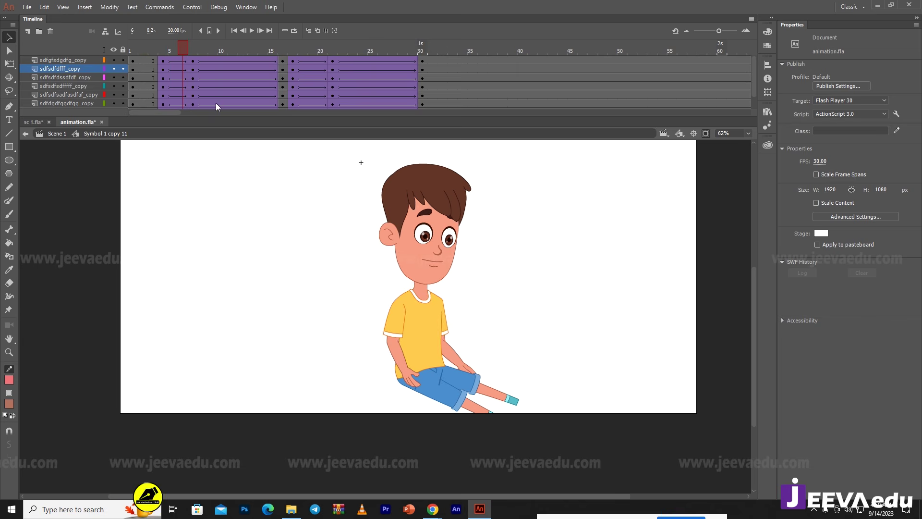
{"action": "left_click", "coordinate": [282, 96]}
{"action": "left_click", "coordinate": [434, 230]}
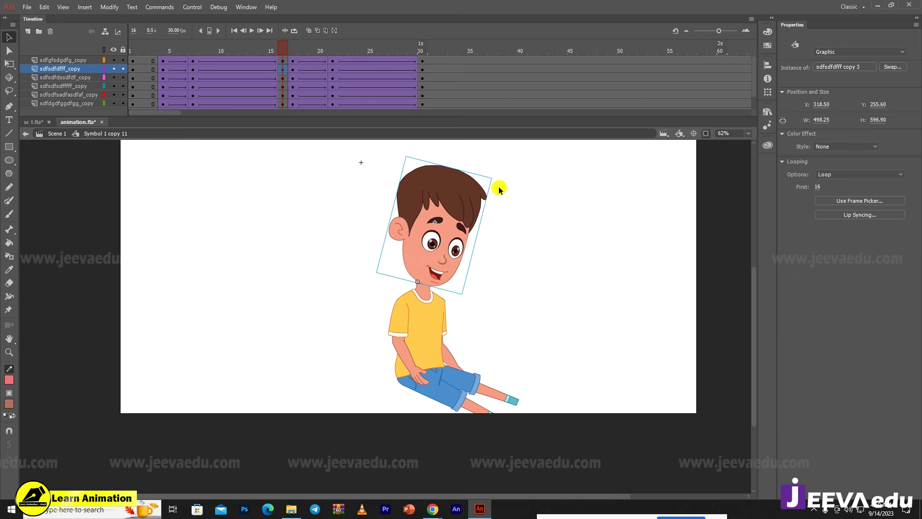
{"action": "key", "text": "q"}
{"action": "left_click_drag", "start_coordinate": [500, 181], "coordinate": [483, 169]}
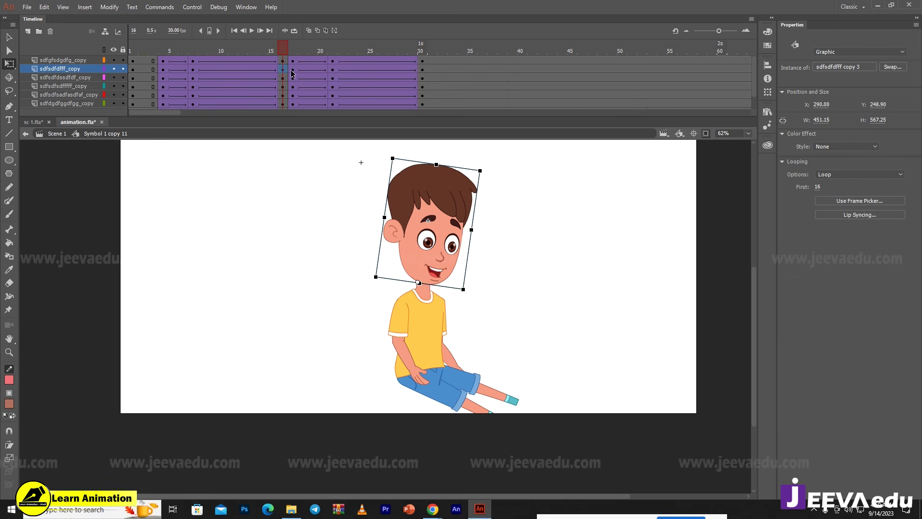
- At frame 17 of the head layer, replace the keyframe with the upright head pose and create a classic tween from it
{"action": "left_click", "coordinate": [292, 70]}
{"action": "right_click", "coordinate": [292, 71]}
{"action": "left_click", "coordinate": [323, 169]}
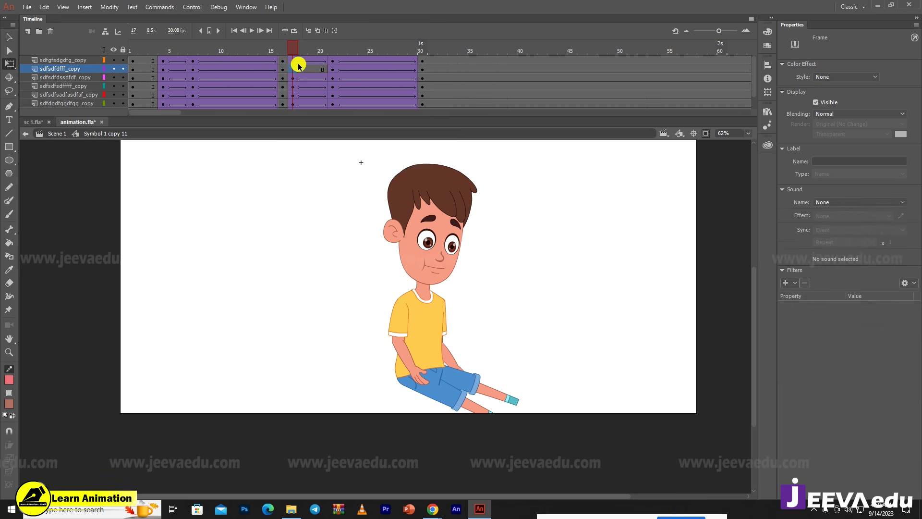
{"action": "right_click", "coordinate": [304, 68]}
{"action": "left_click", "coordinate": [346, 94]}
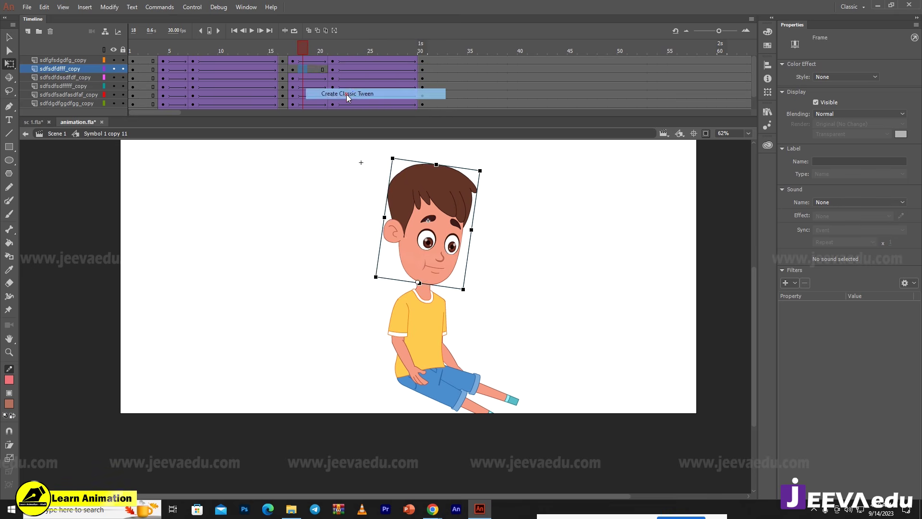
- At frame 21, rotate the boy's head slightly backward and check the motion back to frame 16
{"action": "left_click_drag", "start_coordinate": [308, 47], "coordinate": [332, 48]}
{"action": "left_click", "coordinate": [332, 69]}
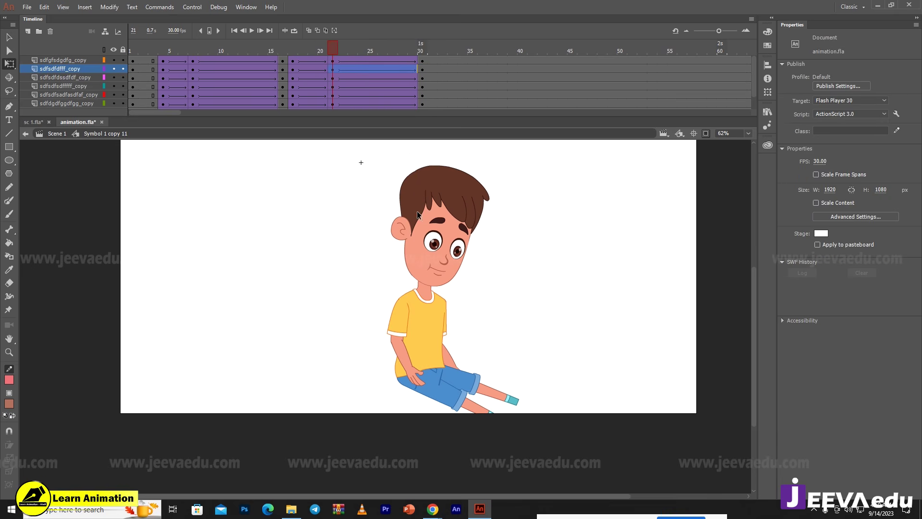
{"action": "left_click", "coordinate": [433, 206]}
{"action": "left_click_drag", "start_coordinate": [501, 179], "coordinate": [498, 171]}
{"action": "left_click_drag", "start_coordinate": [296, 53], "coordinate": [284, 92]}
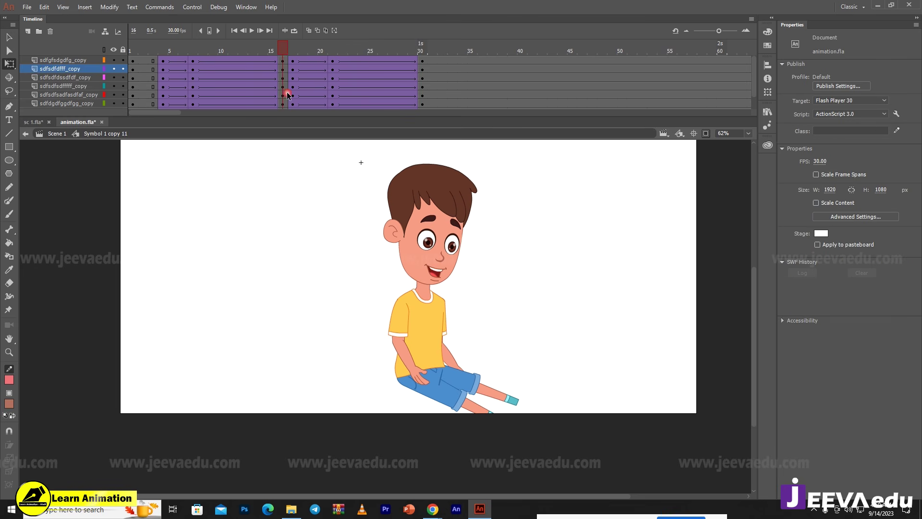
- Inside the boy's head symbol, clear every keyframe after frame 1 on all layers and return to frame 1
{"action": "double_click", "coordinate": [432, 230]}
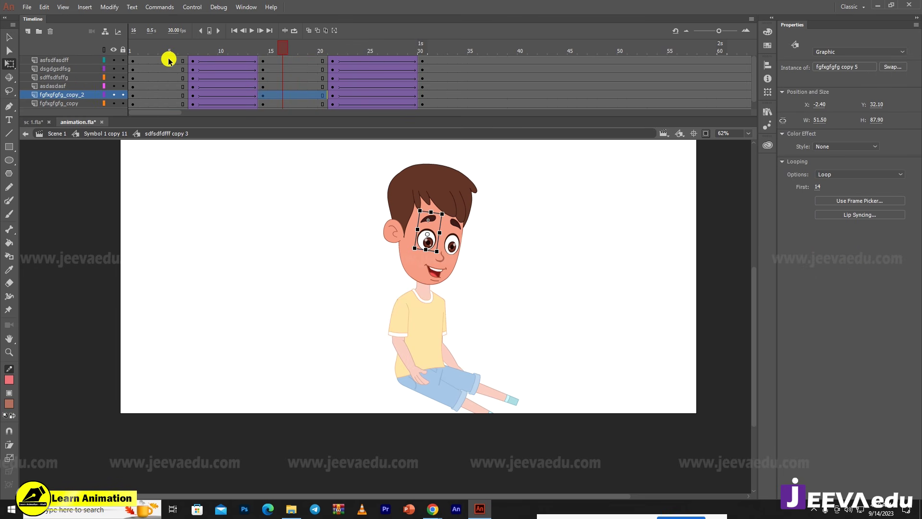
{"action": "left_click_drag", "start_coordinate": [169, 60], "coordinate": [445, 153]}
{"action": "right_click", "coordinate": [368, 87]}
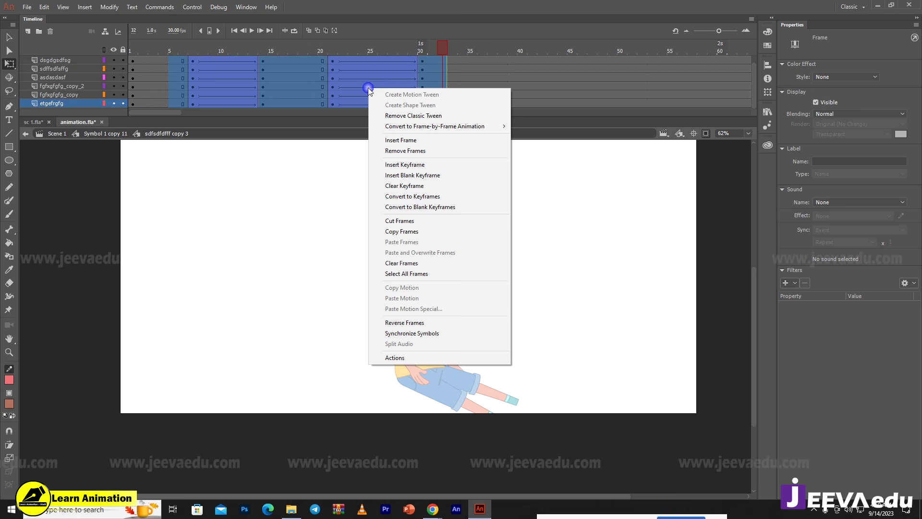
{"action": "left_click", "coordinate": [414, 188]}
{"action": "left_click", "coordinate": [132, 48]}
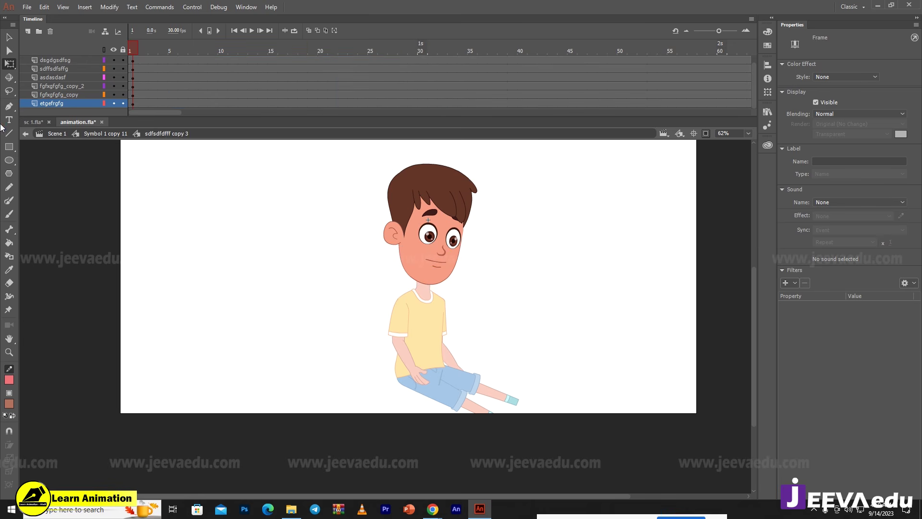
- Set the looping of the boy's mouth symbol at frame 1 to Single Frame
{"action": "key", "text": "z"}
{"action": "left_click", "coordinate": [439, 270]}
{"action": "left_click", "coordinate": [399, 313]}
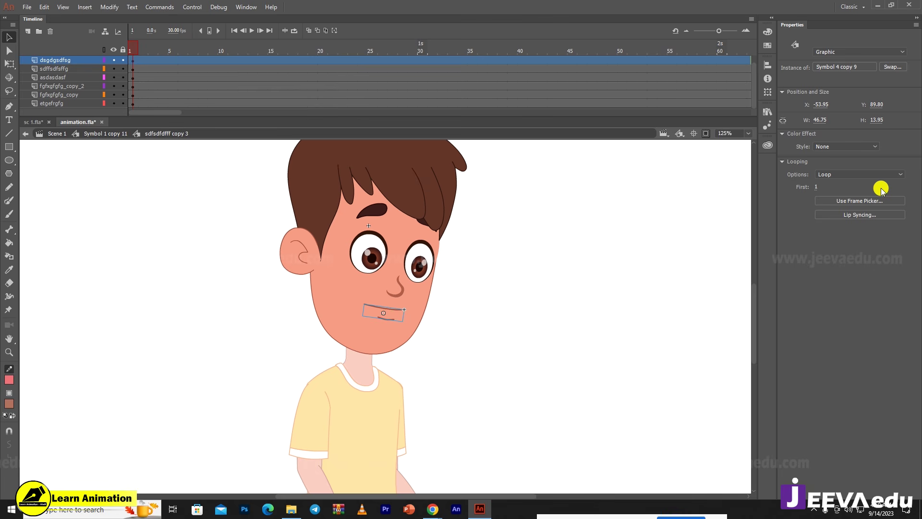
{"action": "left_click", "coordinate": [854, 174]}
{"action": "left_click", "coordinate": [851, 203]}
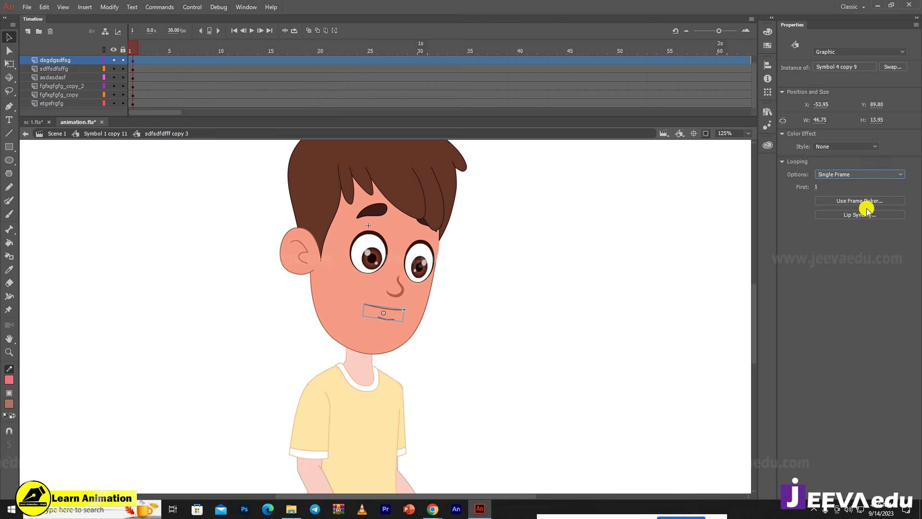
{"action": "left_click", "coordinate": [517, 278]}
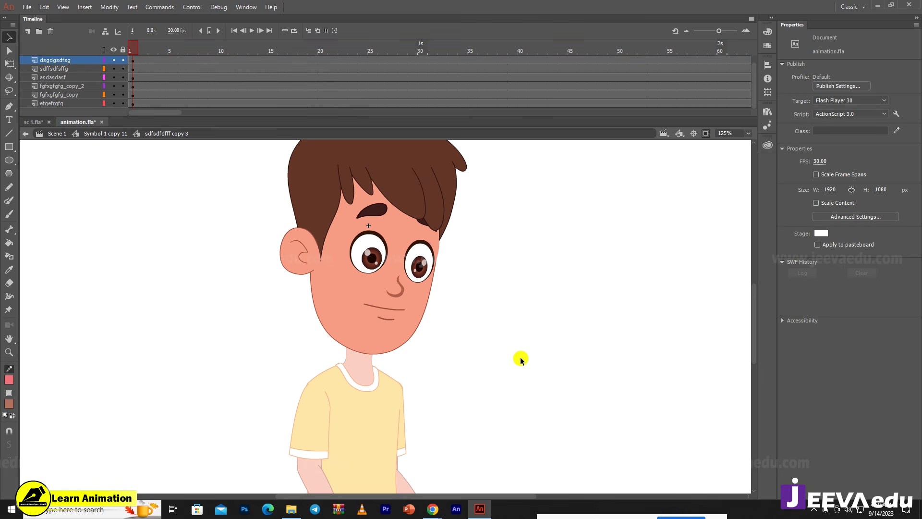
- Return to Scene 1 and play back the reworked boy's animation with the whole stage in view
{"action": "left_click", "coordinate": [51, 137]}
{"action": "left_click", "coordinate": [346, 273]}
{"action": "key", "text": "z"}
{"action": "left_click", "coordinate": [355, 282], "text": "alt"}
{"action": "left_click", "coordinate": [362, 290], "text": "alt"}
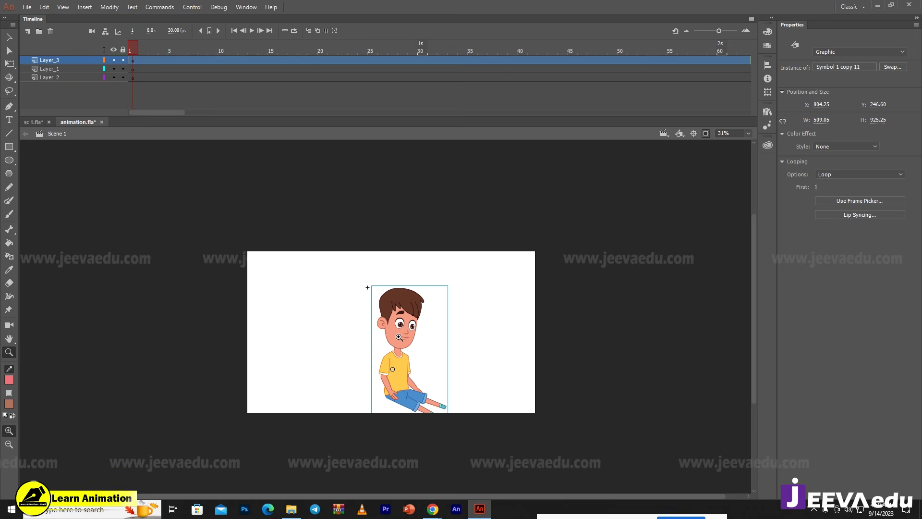
{"action": "left_click", "coordinate": [398, 336]}
{"action": "left_click_drag", "start_coordinate": [405, 341], "coordinate": [351, 310]}
{"action": "left_click", "coordinate": [383, 320], "text": "alt"}
{"action": "left_click", "coordinate": [384, 318], "text": "alt"}
{"action": "left_click", "coordinate": [387, 320], "text": "alt"}
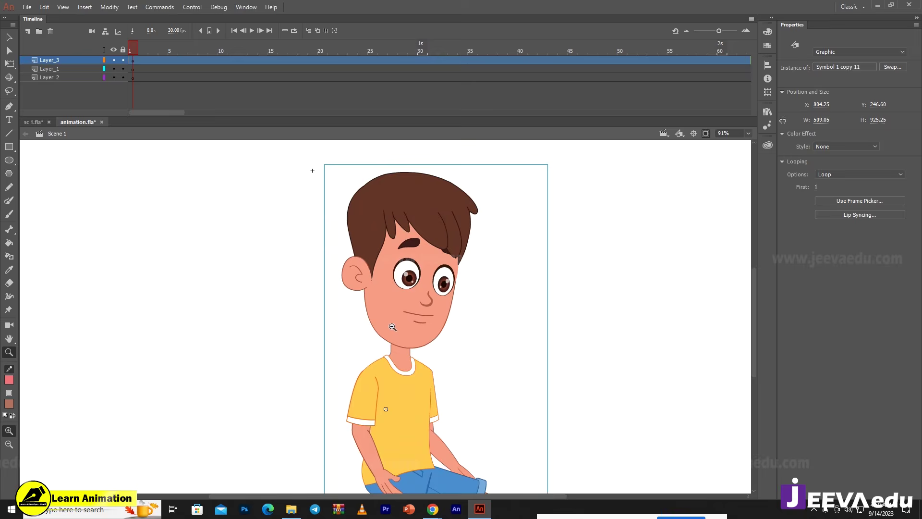
{"action": "left_click", "coordinate": [395, 331], "text": "alt"}
{"action": "left_click", "coordinate": [397, 334], "text": "alt"}
{"action": "key", "text": "Return"}
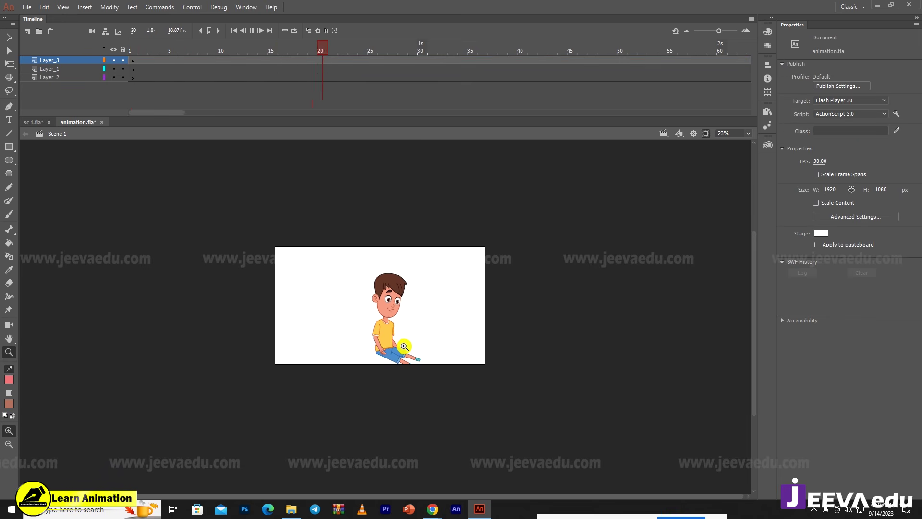
- Copy the boy symbol from animation.fla and go to frame 933 of Layer_4 in sc 1.fla
{"action": "key", "text": "v"}
{"action": "left_click", "coordinate": [383, 307]}
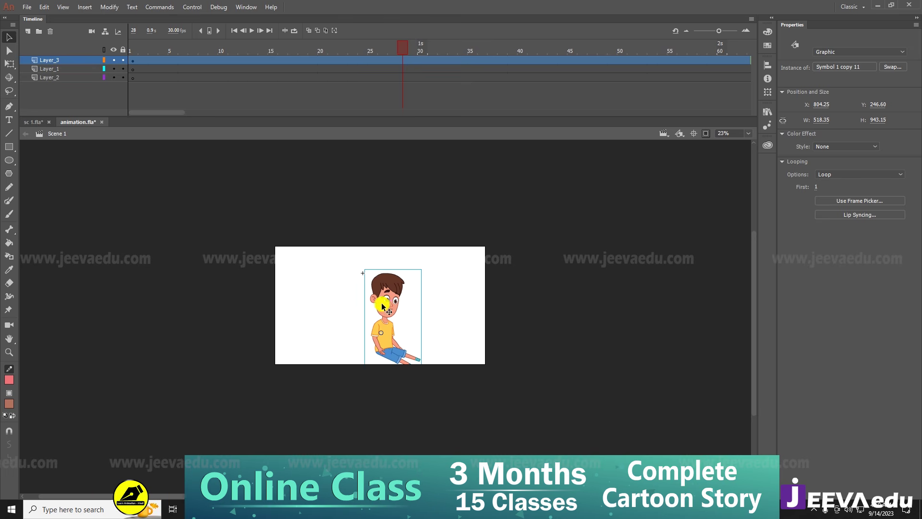
{"action": "left_click", "coordinate": [32, 123]}
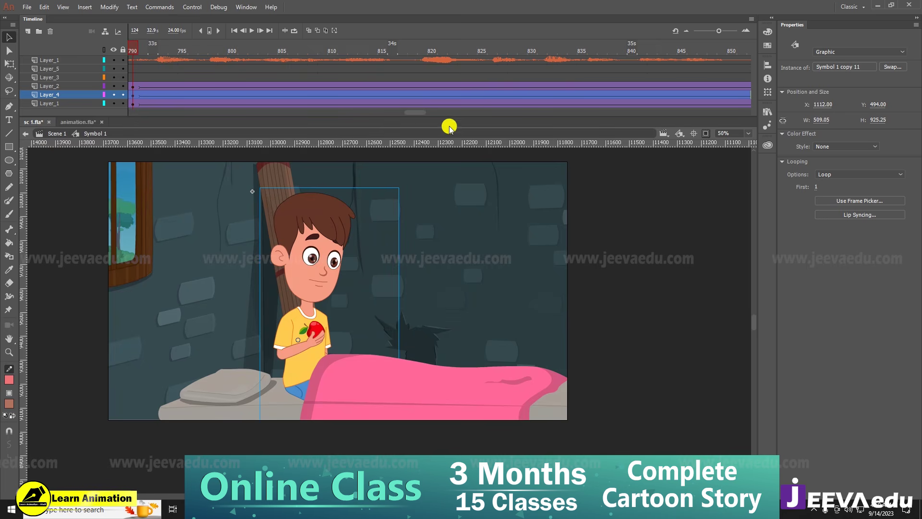
{"action": "left_click_drag", "start_coordinate": [418, 113], "coordinate": [460, 113]}
{"action": "left_click", "coordinate": [383, 94]}
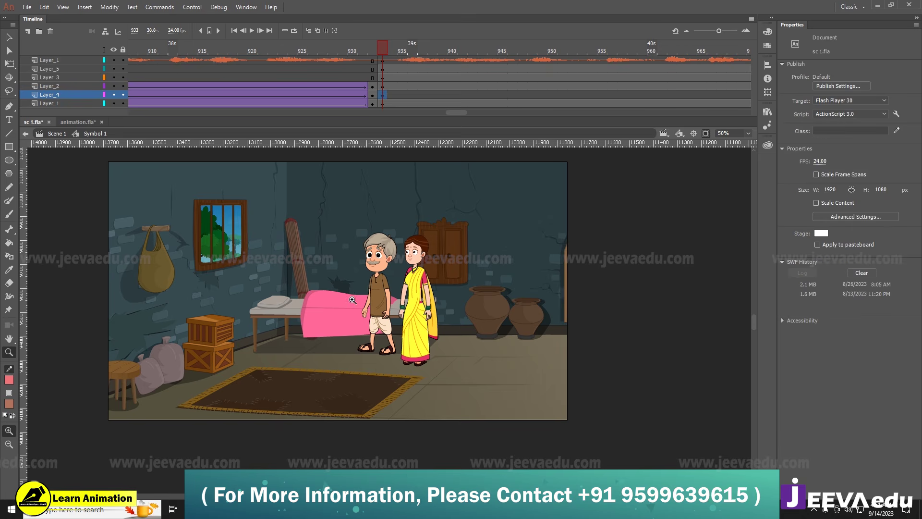
- Paste the boy into Layer_4 at frame 933, resolving the library conflict by putting duplicate items into a folder
{"action": "key", "text": "ctrl+1"}
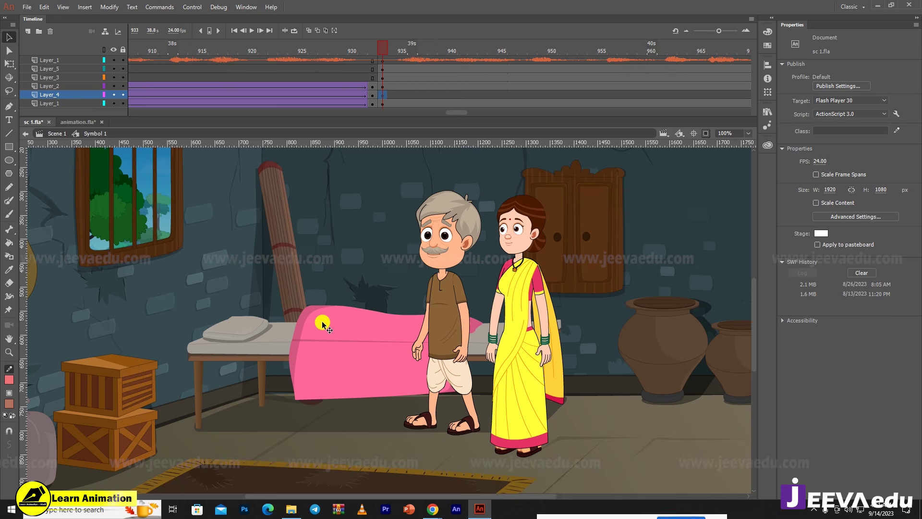
{"action": "key", "text": "ctrl+v"}
{"action": "left_click", "coordinate": [445, 263]}
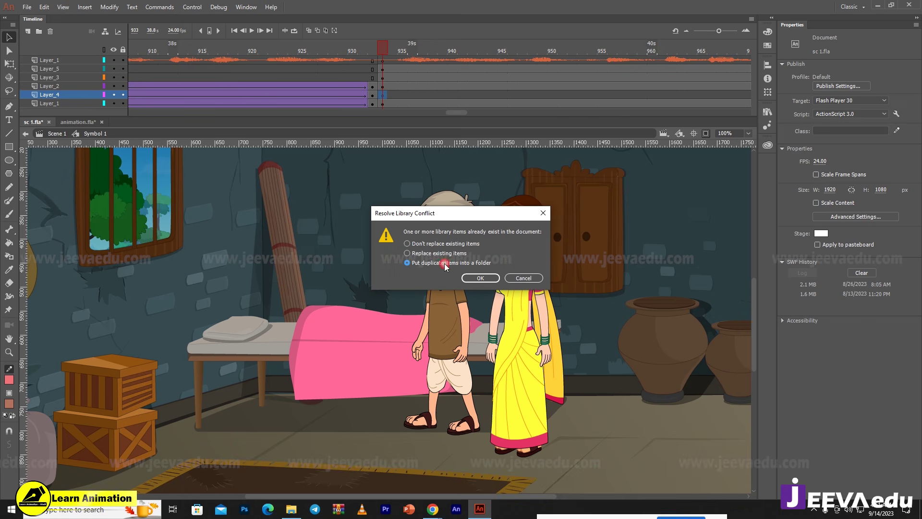
{"action": "left_click", "coordinate": [480, 278]}
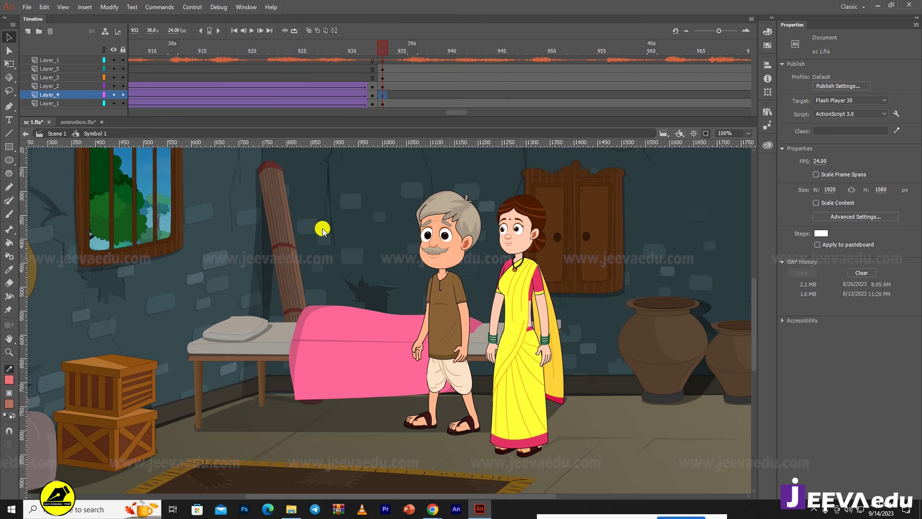
{"action": "key", "text": "ctrl+v"}
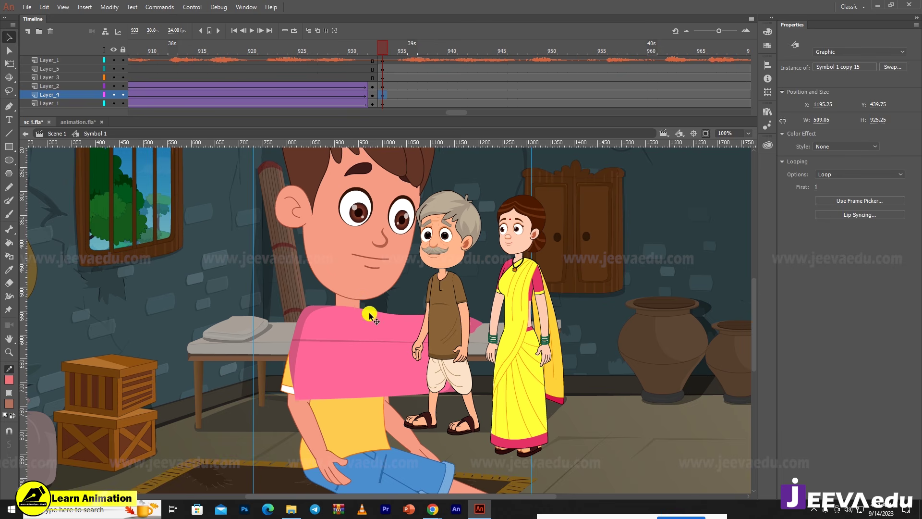
- Scale the pasted boy down repeatedly at 80% until he is about 107 px wide
{"action": "key", "text": "ctrl+alt+s"}
{"action": "type", "text": "80"}
{"action": "key", "text": "Return"}
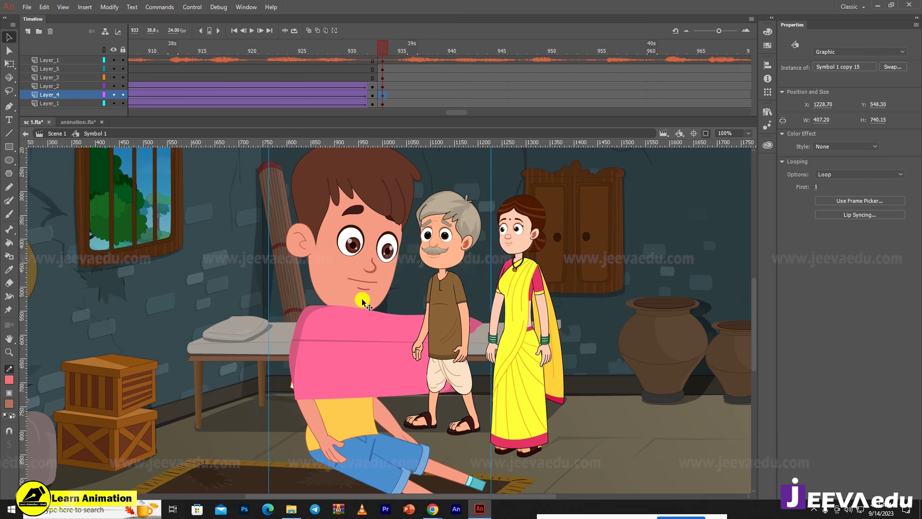
{"action": "key", "text": "ctrl+alt+s"}
{"action": "key", "text": "Return"}
{"action": "key", "text": "ctrl+alt+s"}
{"action": "key", "text": "Return"}
{"action": "key", "text": "ctrl+alt+s"}
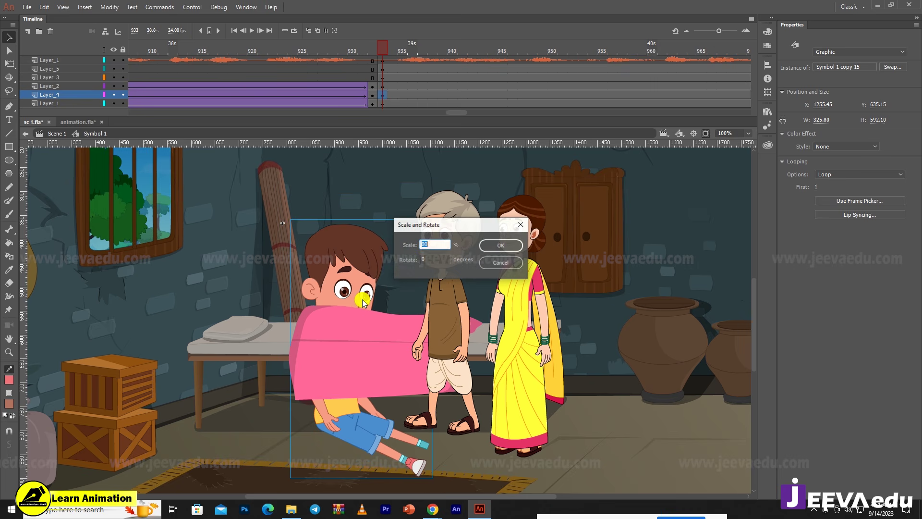
{"action": "key", "text": "Return"}
{"action": "key", "text": "ctrl+alt+s"}
{"action": "key", "text": "Return"}
{"action": "key", "text": "ctrl+alt+s"}
{"action": "key", "text": "Return"}
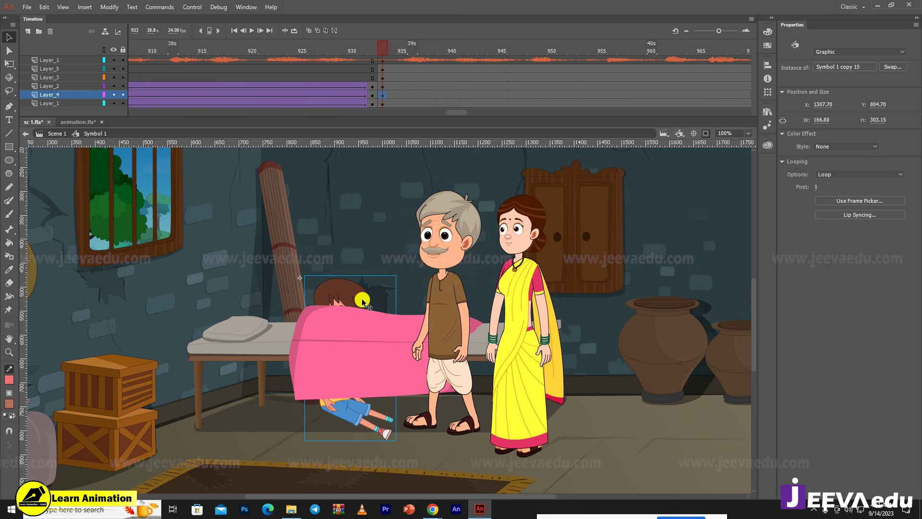
{"action": "key", "text": "ctrl+alt+s"}
{"action": "key", "text": "Return"}
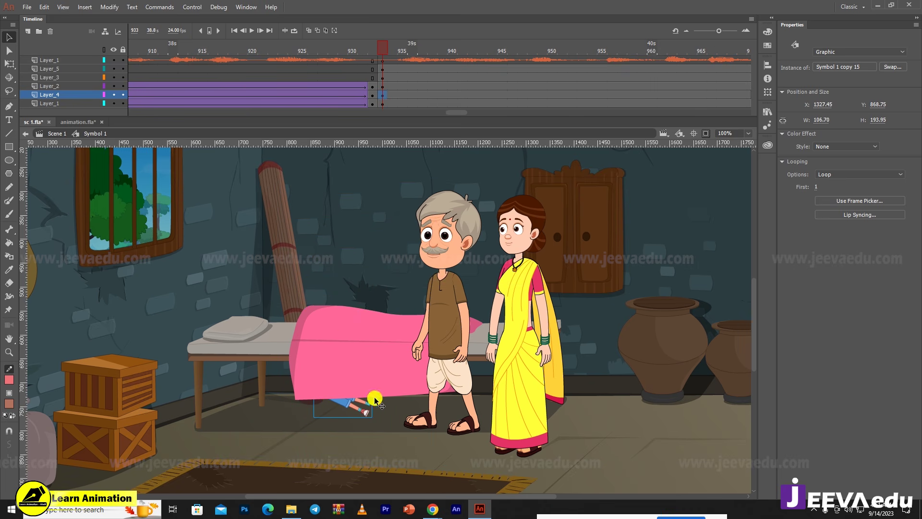
- Seat the boy on the bed behind the pink blanket and enlarge him in 125% steps to about 167 px wide
{"action": "left_click_drag", "start_coordinate": [358, 409], "coordinate": [315, 327]}
{"action": "key", "text": "ctrl+alt+s"}
{"action": "type", "text": "125"}
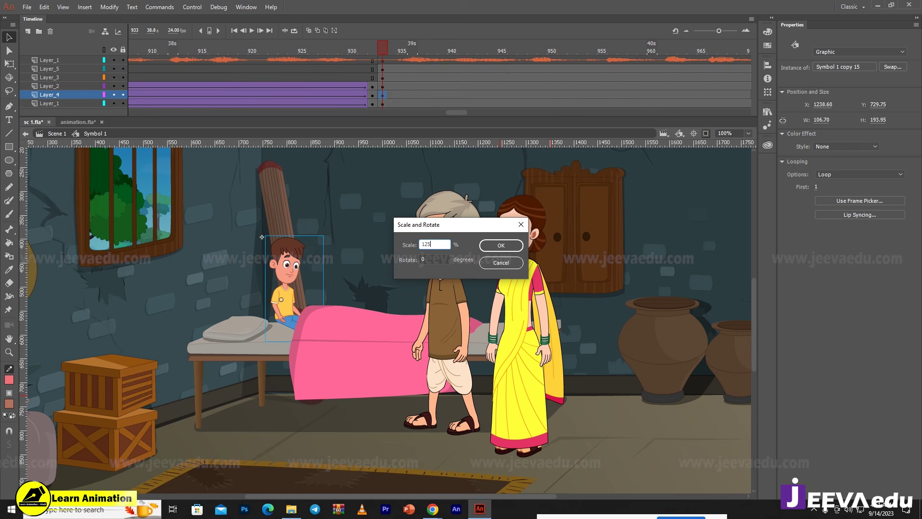
{"action": "key", "text": "Return"}
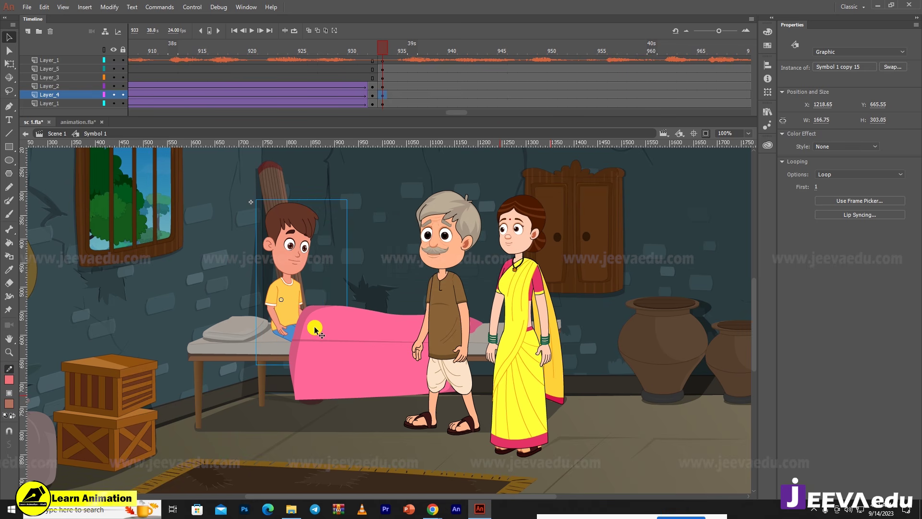
{"action": "left_click_drag", "start_coordinate": [296, 308], "coordinate": [301, 308]}
- Play the scene with its audio from shortly before frame 933 to past frame 995 to judge the shot's length
{"action": "key", "text": "z"}
{"action": "left_click", "coordinate": [434, 358], "text": "alt"}
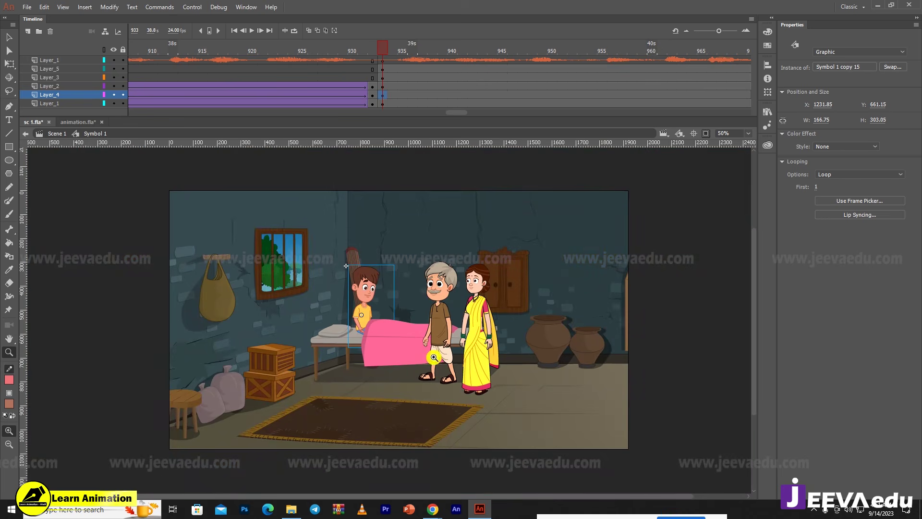
{"action": "left_click_drag", "start_coordinate": [376, 47], "coordinate": [294, 79]}
{"action": "key", "text": "Return"}
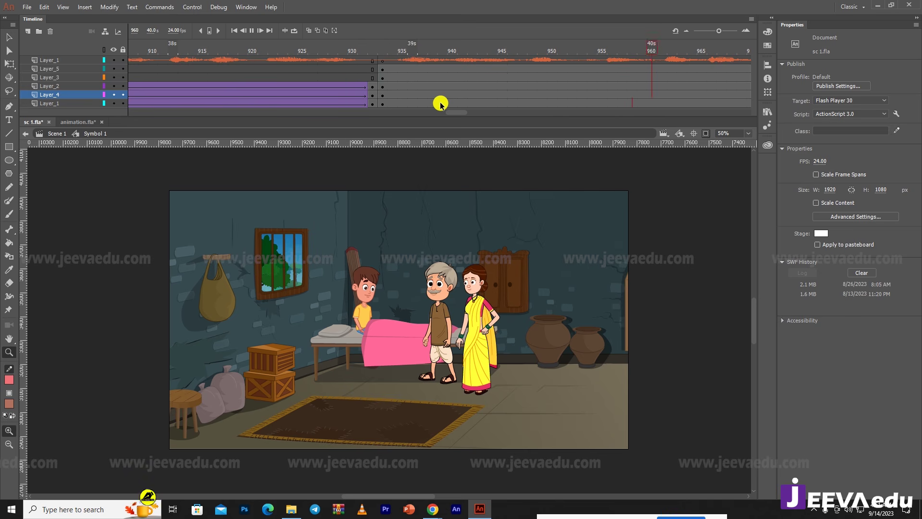
{"action": "key", "text": "Return"}
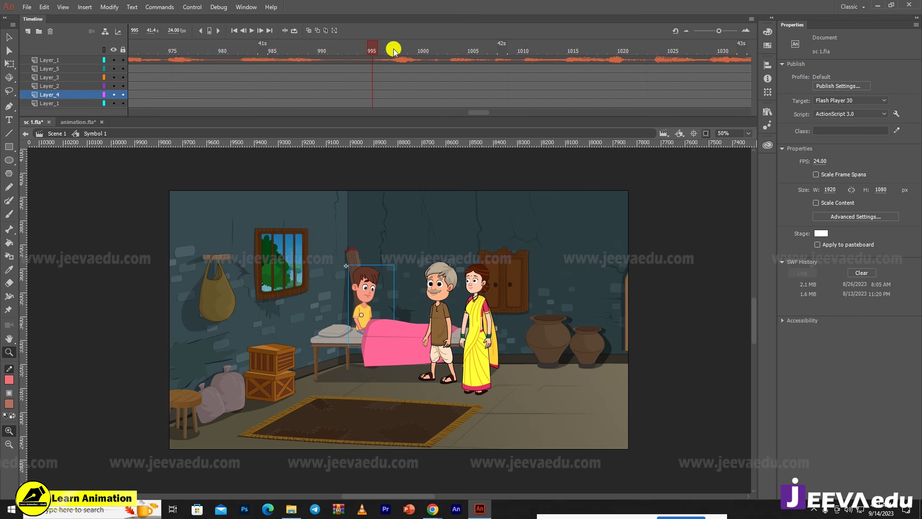
{"action": "key", "text": "Return"}
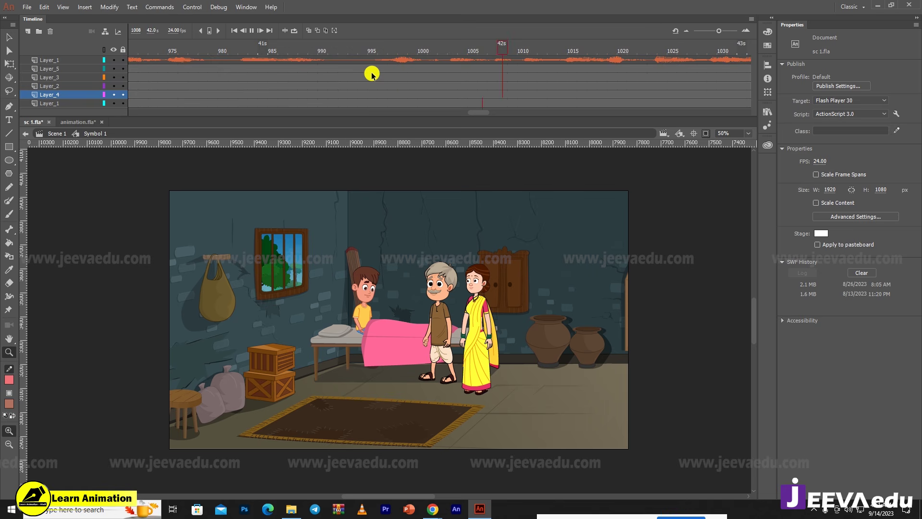
- Insert keyframes at frame 995 on all layers below the audio, from Layer_5 down to the lower Layer_1
{"action": "left_click_drag", "start_coordinate": [372, 69], "coordinate": [372, 100]}
{"action": "left_click_drag", "start_coordinate": [371, 96], "coordinate": [372, 97]}
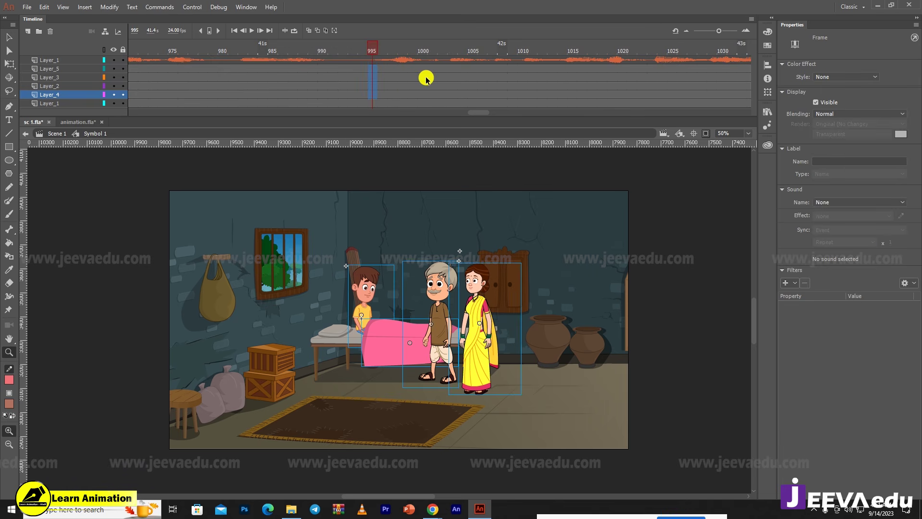
{"action": "left_click", "coordinate": [355, 75]}
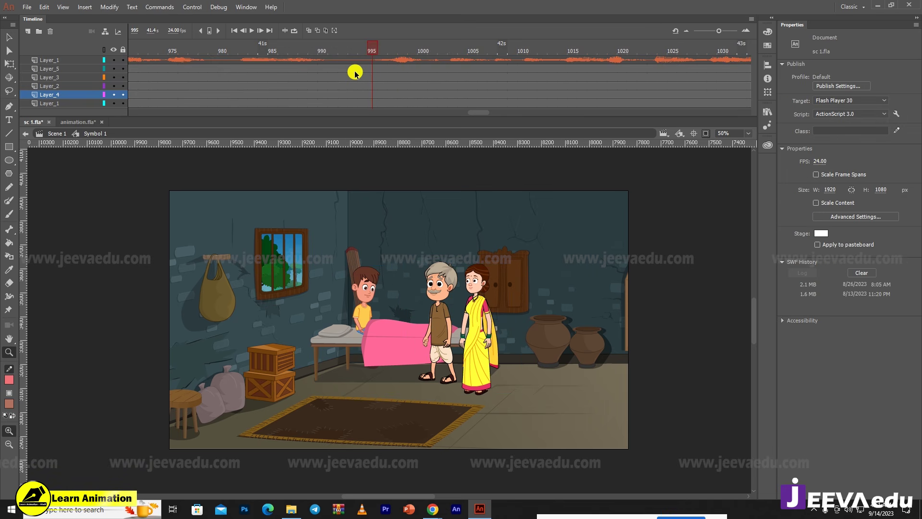
{"action": "left_click_drag", "start_coordinate": [370, 71], "coordinate": [369, 125]}
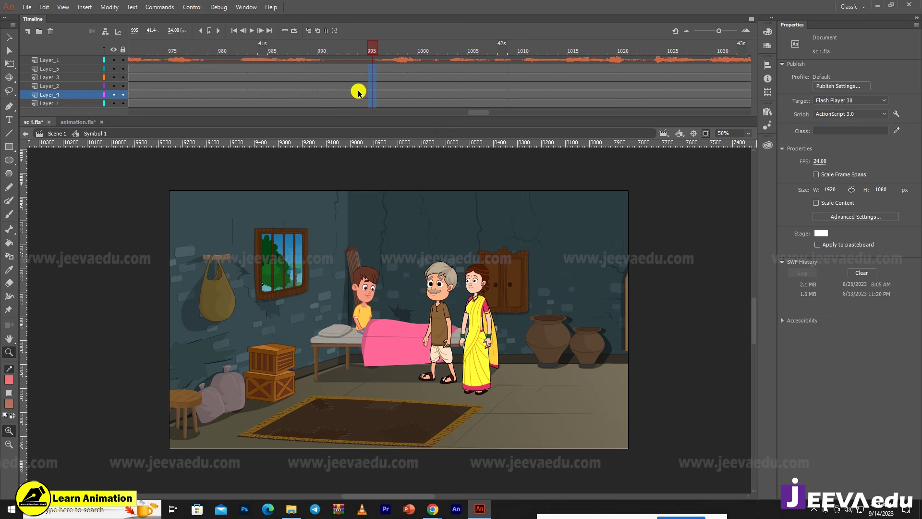
{"action": "key", "text": "F6"}
- Create classic tweens between frames 933 and 995 on all layers from Layer_5 down to the lower Layer_1
{"action": "mouse_move", "coordinate": [474, 113]}
{"action": "left_mouse_down"}
{"action": "mouse_move", "coordinate": [451, 115]}
{"action": "mouse_move", "coordinate": [470, 115]}
{"action": "left_mouse_up"}
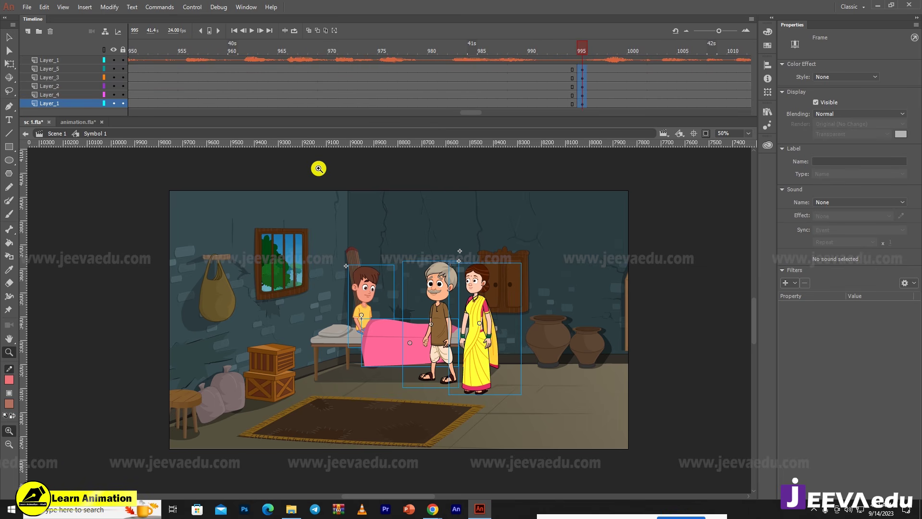
{"action": "left_click_drag", "start_coordinate": [567, 70], "coordinate": [542, 103]}
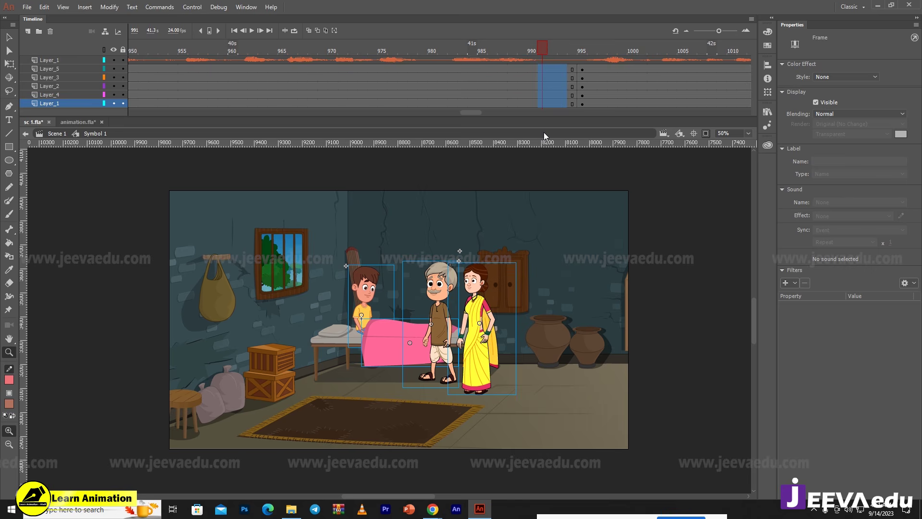
{"action": "right_click", "coordinate": [555, 98]}
{"action": "left_click", "coordinate": [591, 124]}
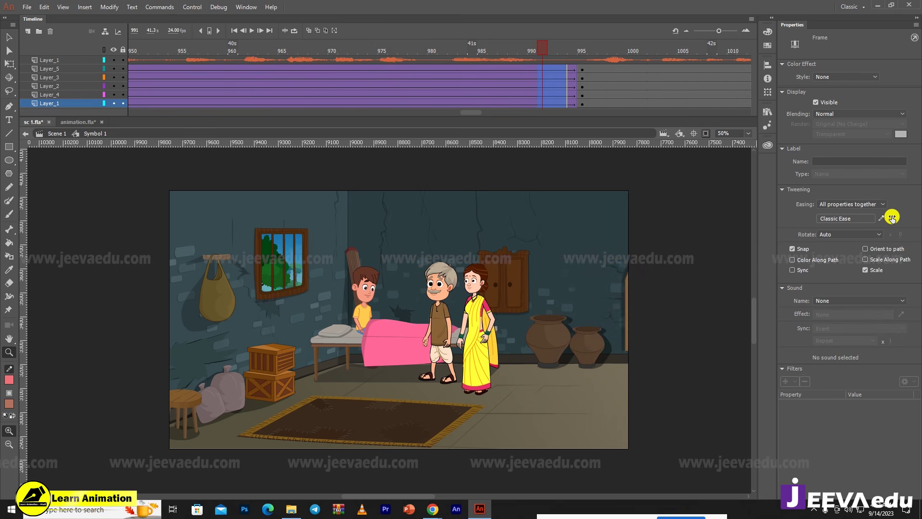
- Apply a custom S-shaped ease to these tweens, with a slow start and a slow end
{"action": "left_click", "coordinate": [881, 219]}
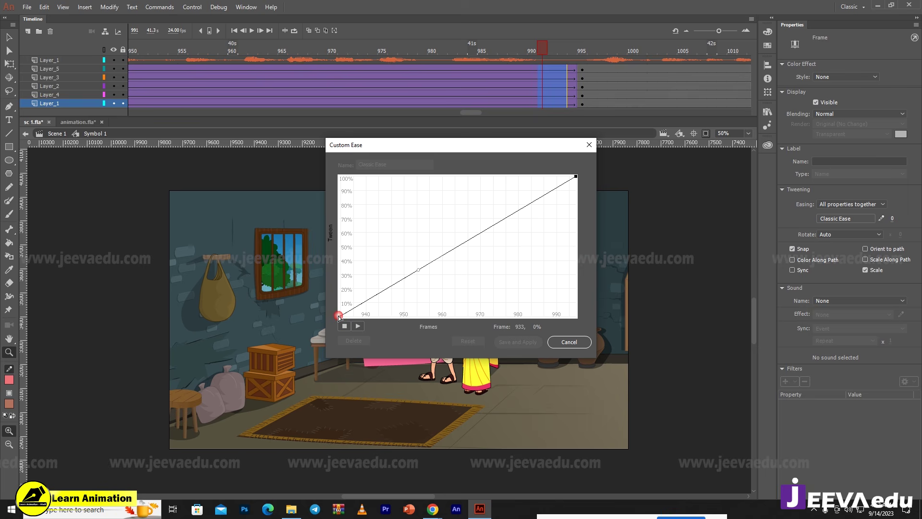
{"action": "left_click_drag", "start_coordinate": [409, 278], "coordinate": [442, 329]}
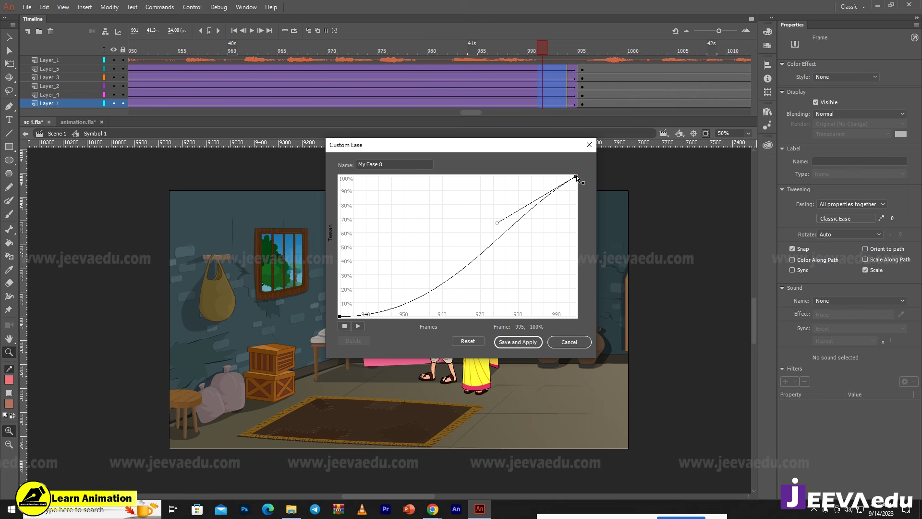
{"action": "left_click_drag", "start_coordinate": [500, 225], "coordinate": [496, 149]}
{"action": "left_click", "coordinate": [518, 342]}
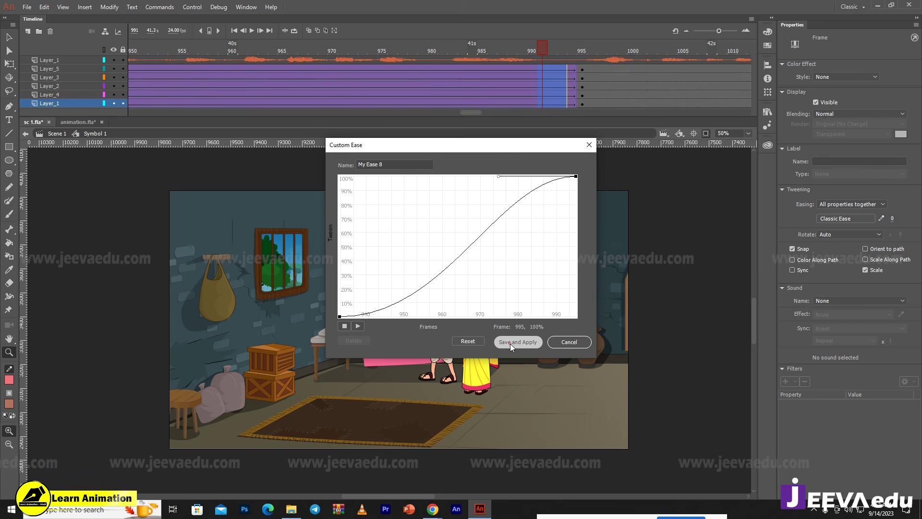
- Scale the artwork at frame 995 on all layers below the audio to 115%
{"action": "left_click_drag", "start_coordinate": [583, 69], "coordinate": [585, 107]}
{"action": "key", "text": "ctrl+alt+s"}
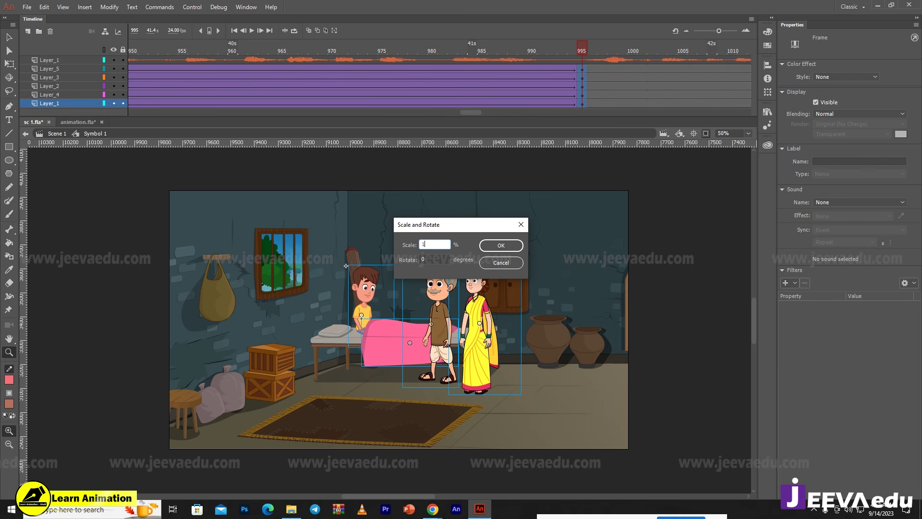
{"action": "key", "text": "Return"}
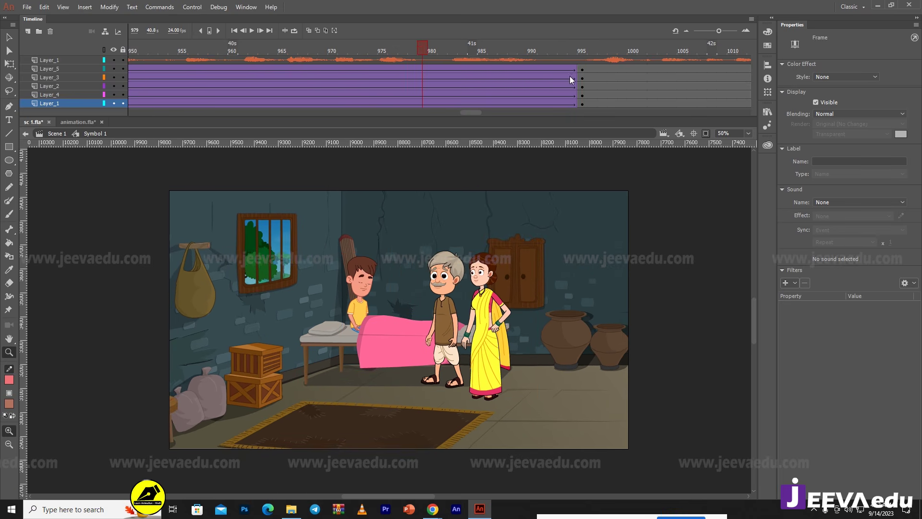
- Insert keyframes at frame 996 on all layers below the audio and enlarge their artwork three times by 150%
{"action": "left_click_drag", "start_coordinate": [593, 68], "coordinate": [593, 93]}
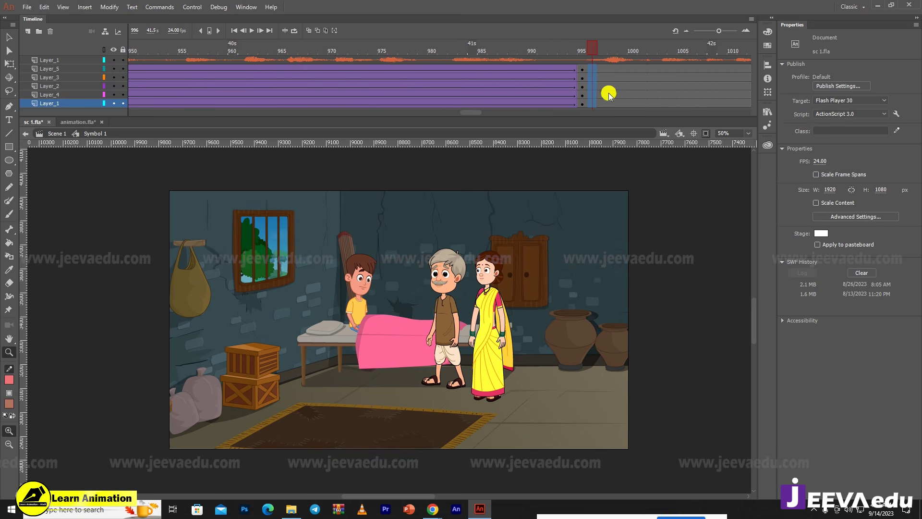
{"action": "key", "text": "F6"}
{"action": "key", "text": "ctrl+alt+s"}
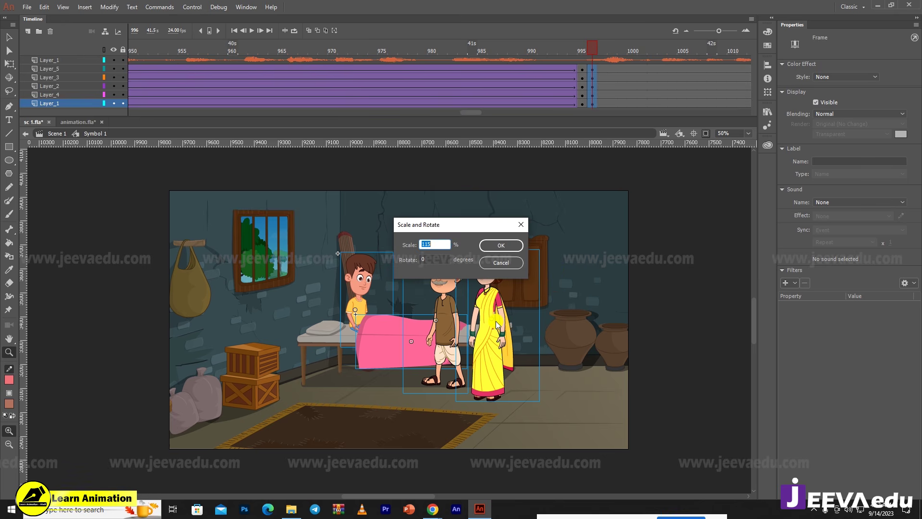
{"action": "key", "text": "Return"}
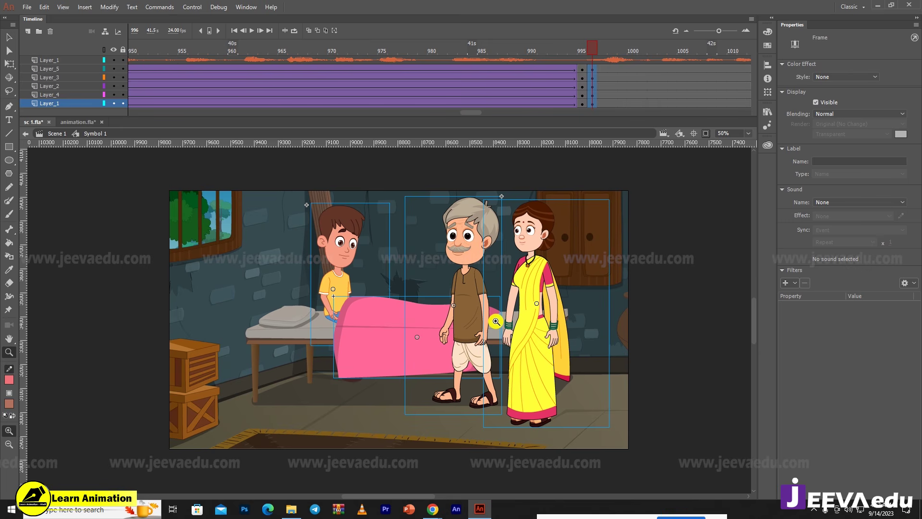
{"action": "key", "text": "ctrl+alt+s"}
{"action": "key", "text": "Return"}
{"action": "key", "text": "ctrl+alt+s"}
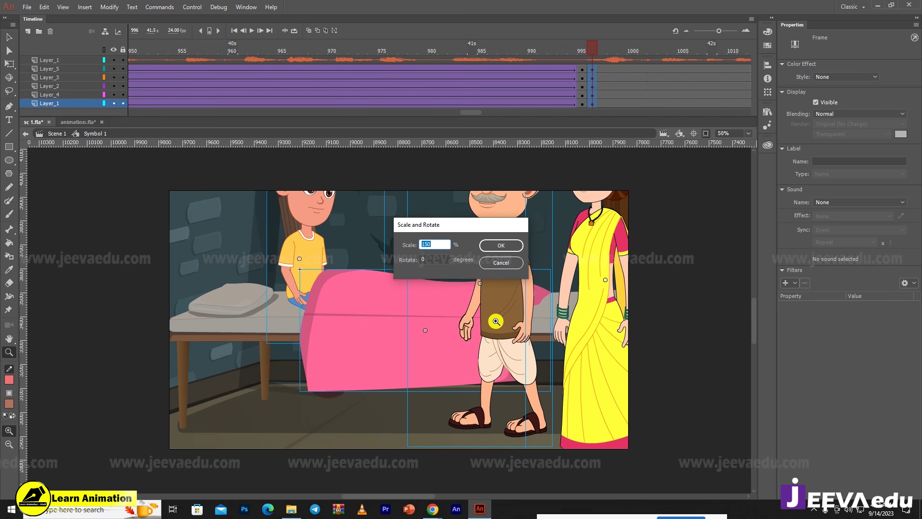
{"action": "key", "text": "Return"}
- Move the enlarged artwork at frame 996 so the old man and the woman fill the stage as a close-up
{"action": "left_click", "coordinate": [477, 320], "text": "alt"}
{"action": "key", "text": "v"}
{"action": "left_click_drag", "start_coordinate": [457, 315], "coordinate": [327, 439]}
- Play the scene from frame 995 to review the cut to the close-up
{"action": "left_click", "coordinate": [579, 63]}
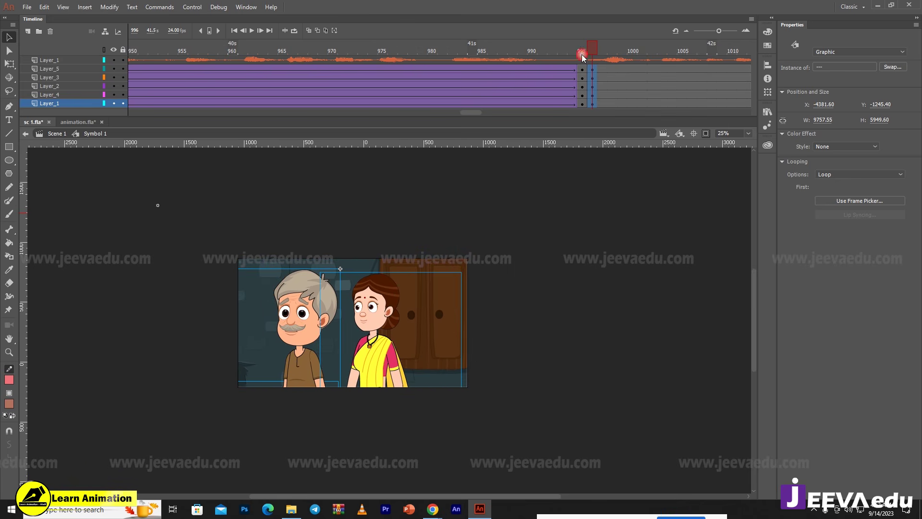
{"action": "key", "text": "Return"}
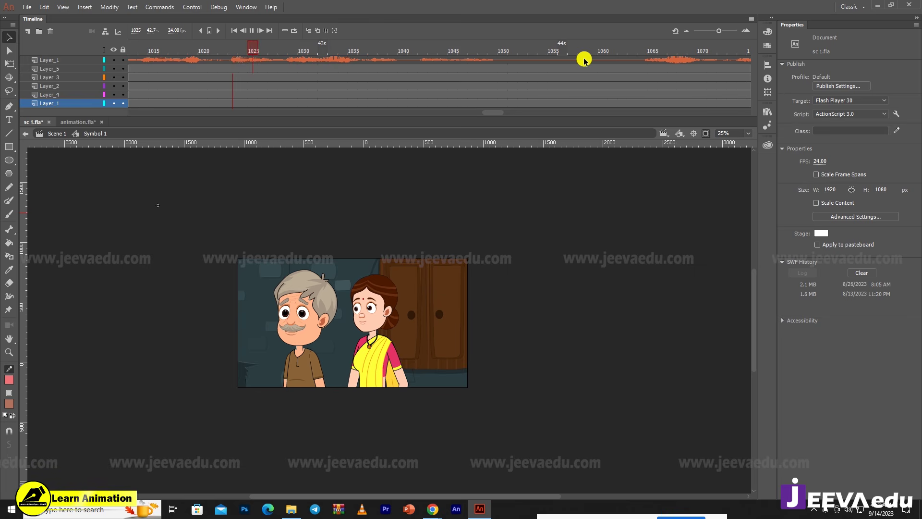
{"action": "key", "text": "Return"}
- Shift the old man and the woman together slightly right and up at frame 996
{"action": "left_click_drag", "start_coordinate": [495, 114], "coordinate": [482, 113]}
{"action": "left_click", "coordinate": [332, 69]}
{"action": "left_click", "coordinate": [370, 321]}
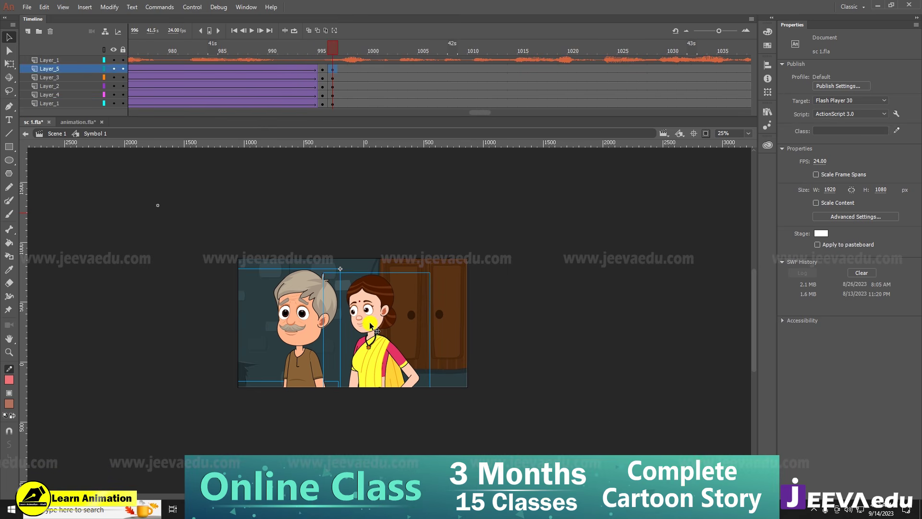
{"action": "left_click", "coordinate": [306, 313], "text": "shift"}
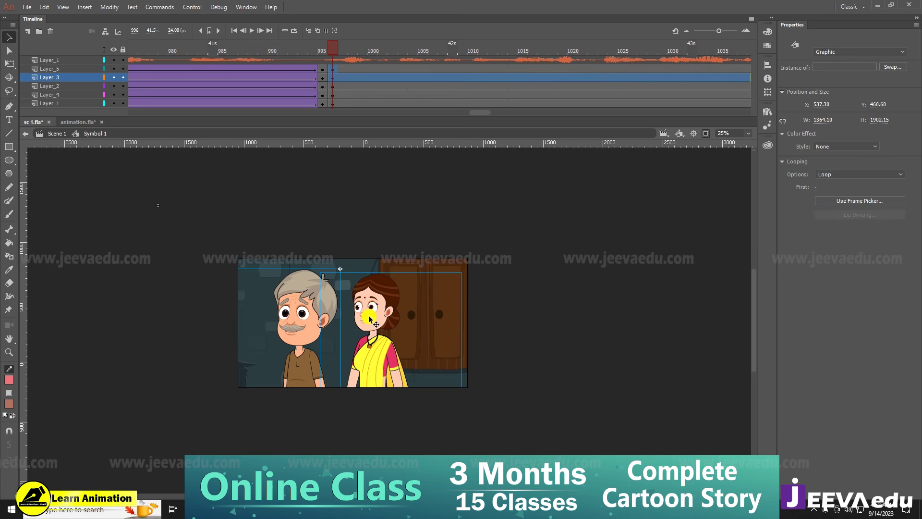
{"action": "left_click_drag", "start_coordinate": [369, 316], "coordinate": [377, 312]}
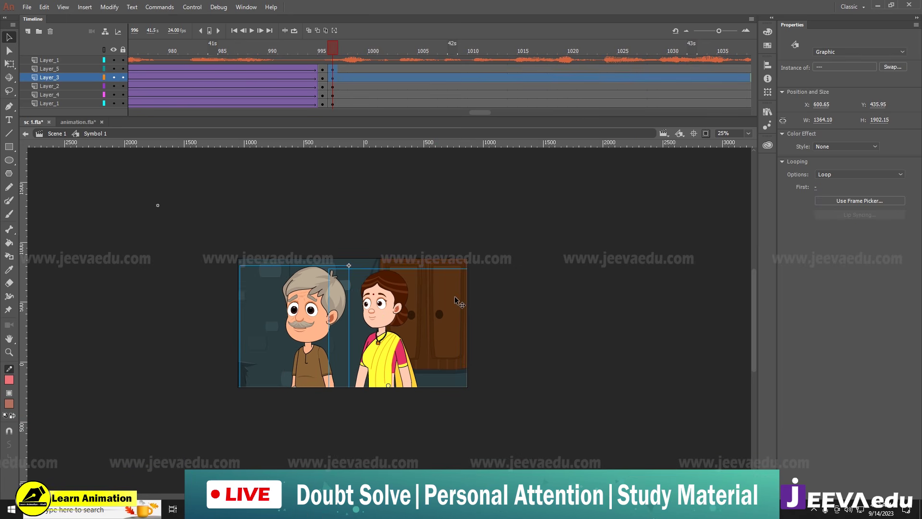
- Set the first loop frame of the woman's symbol at frame 996 to 1 and preview the shot
{"action": "left_click", "coordinate": [456, 297]}
{"action": "left_click", "coordinate": [330, 305]}
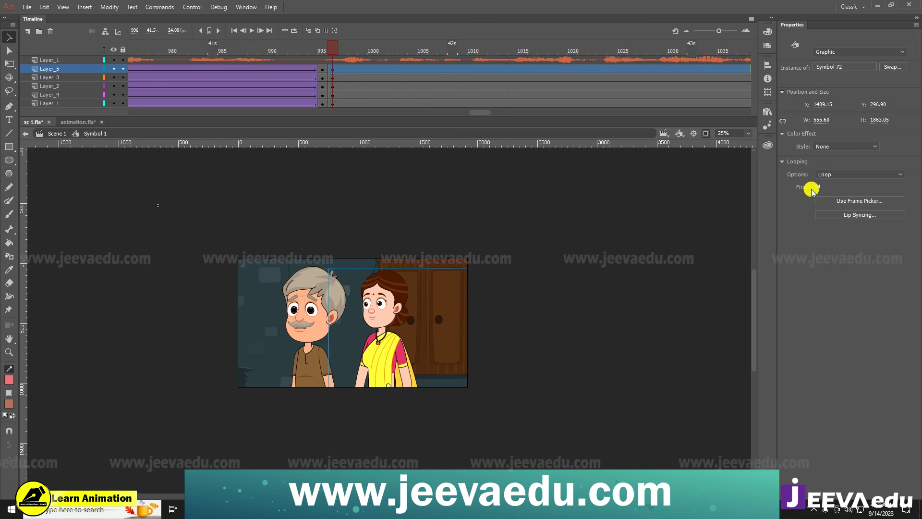
{"action": "left_click_drag", "start_coordinate": [262, 215], "coordinate": [256, 217]}
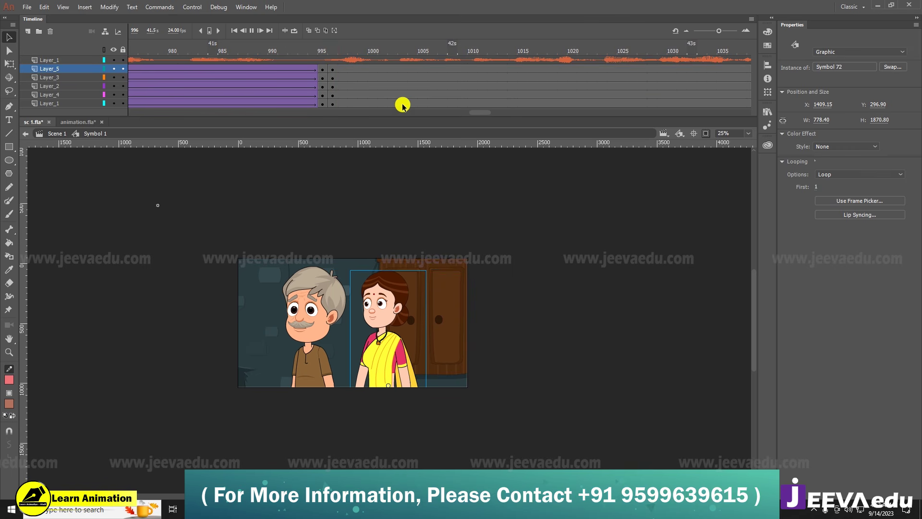
{"action": "key", "text": "Return"}
{"action": "left_click_drag", "start_coordinate": [434, 44], "coordinate": [340, 75]}
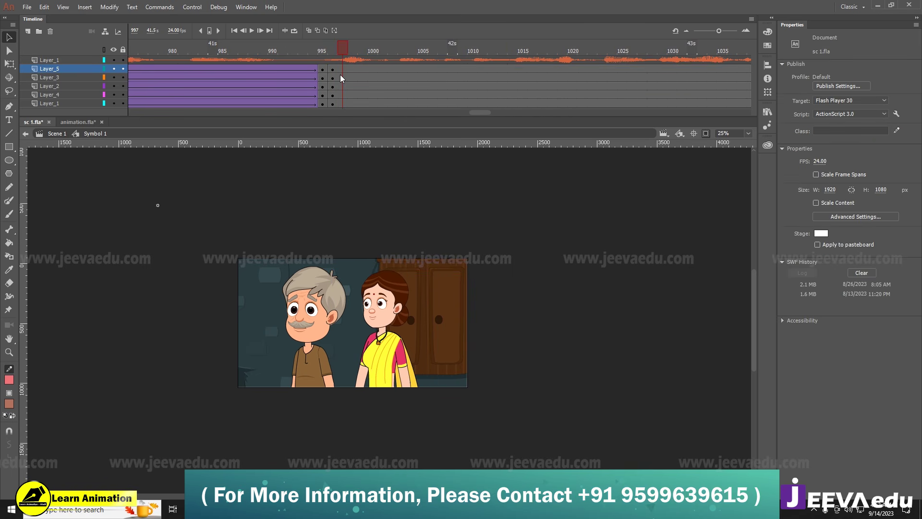
- Insert keyframes at frame 1004 on all layers below the audio and create classic tweens from frame 996
{"action": "left_click", "coordinate": [433, 78]}
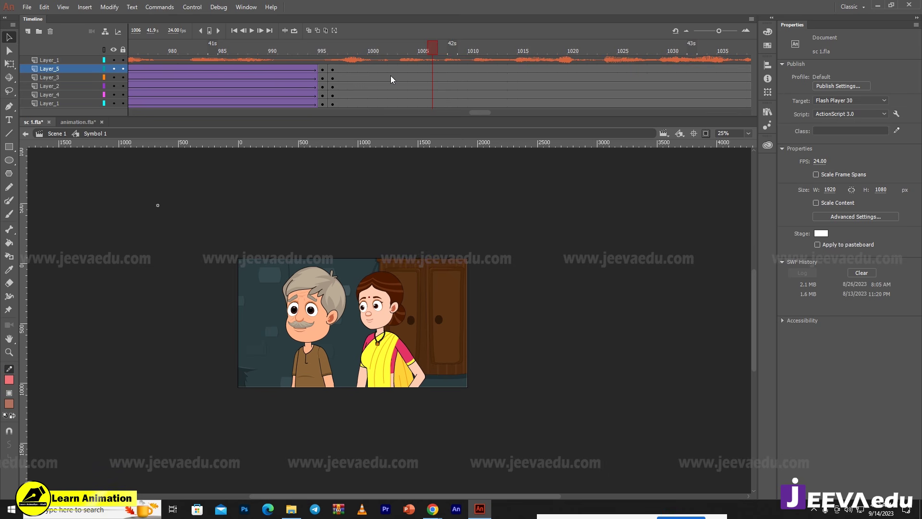
{"action": "left_click_drag", "start_coordinate": [412, 72], "coordinate": [417, 110]}
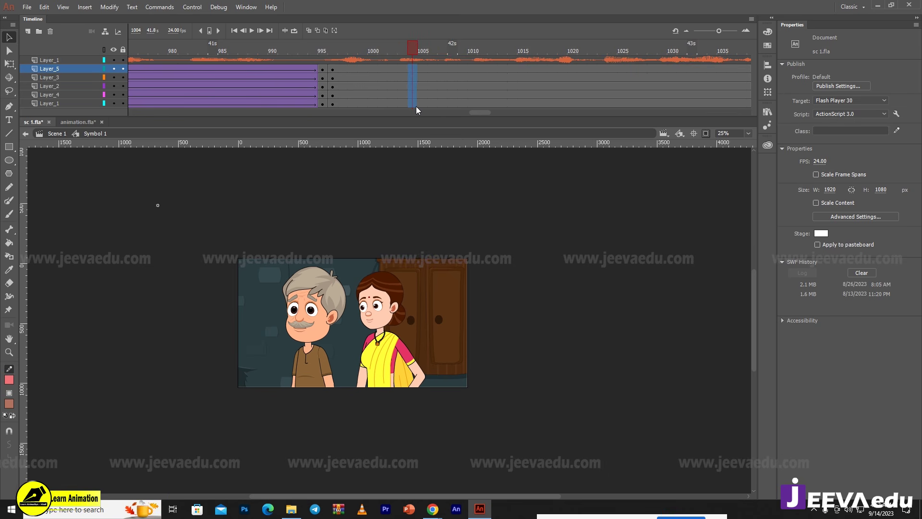
{"action": "left_click", "coordinate": [396, 73]}
{"action": "left_click_drag", "start_coordinate": [393, 72], "coordinate": [371, 117]}
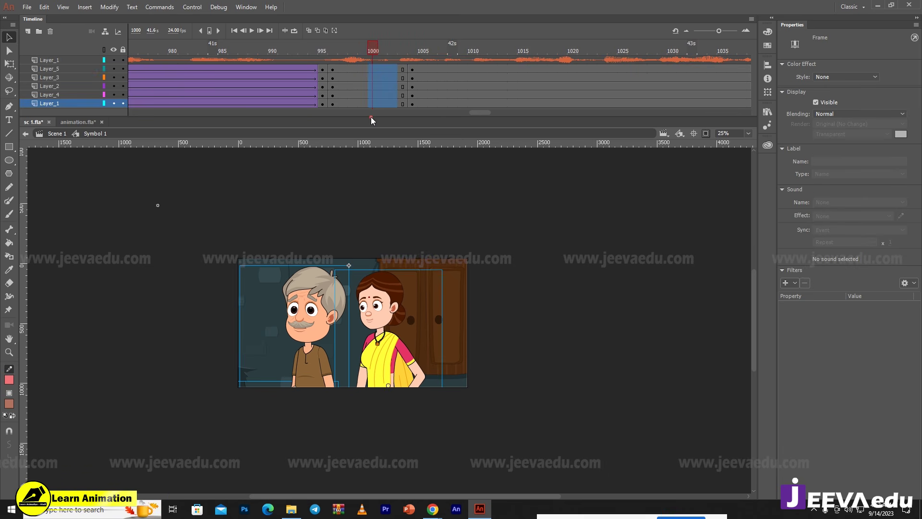
{"action": "right_click", "coordinate": [375, 94]}
{"action": "left_click", "coordinate": [410, 123]}
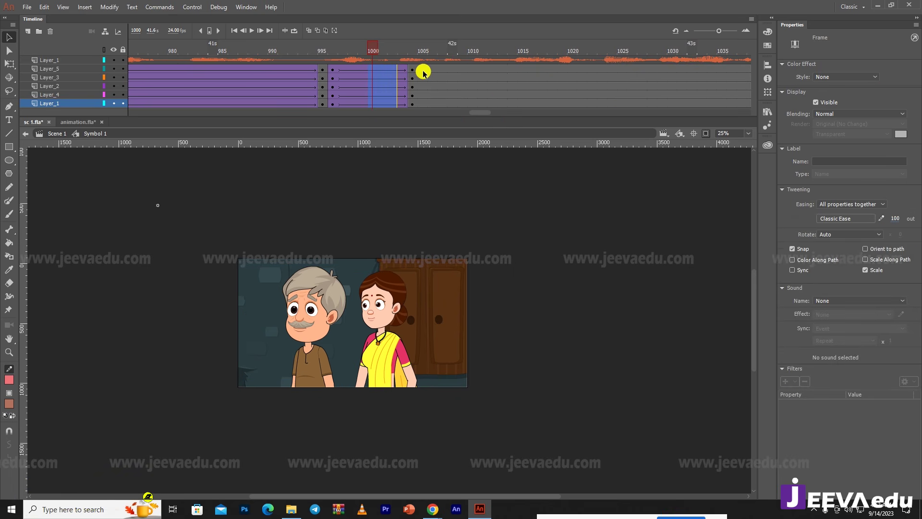
- Scale the artwork at frame 1004 on all layers below the audio to 110%
{"action": "left_click_drag", "start_coordinate": [413, 70], "coordinate": [414, 118]}
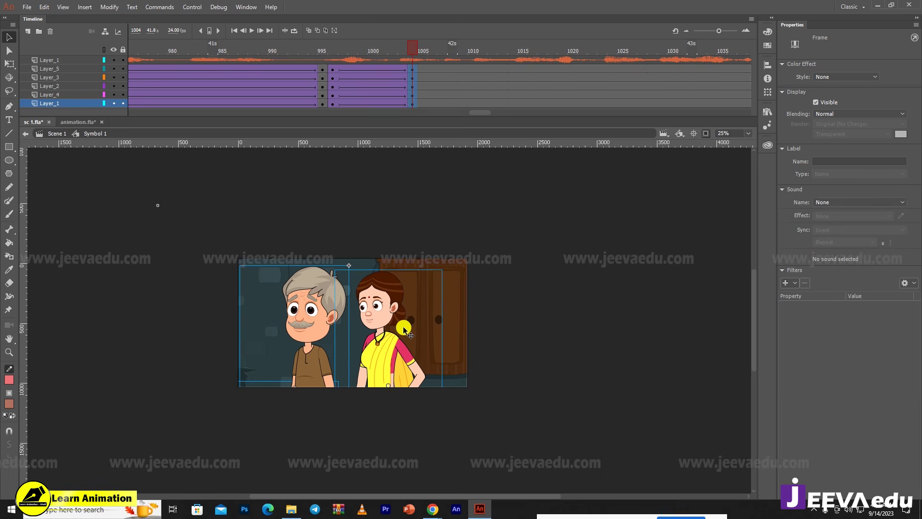
{"action": "key", "text": "ctrl+alt+s"}
{"action": "type", "text": "110"}
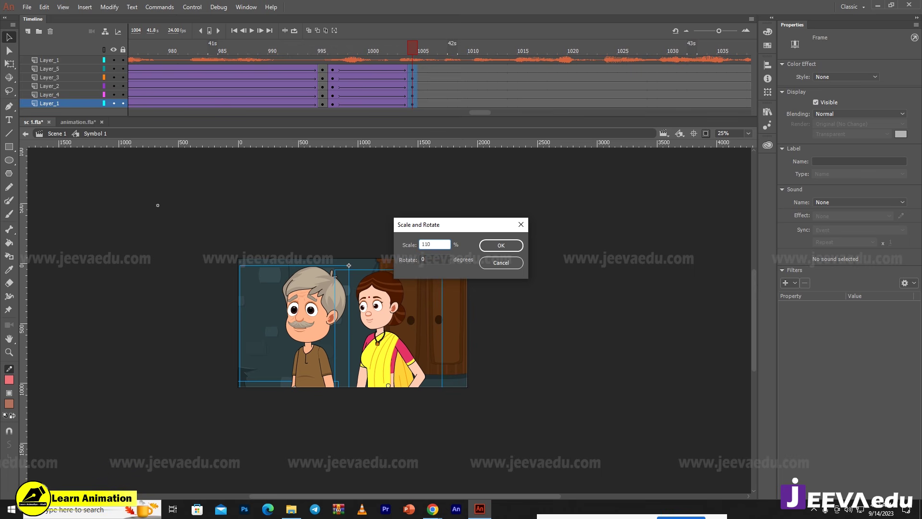
{"action": "key", "text": "Return"}
- Reposition the artwork at frame 1004 down and slightly left so both heads fit inside the stage
{"action": "left_click", "coordinate": [381, 313]}
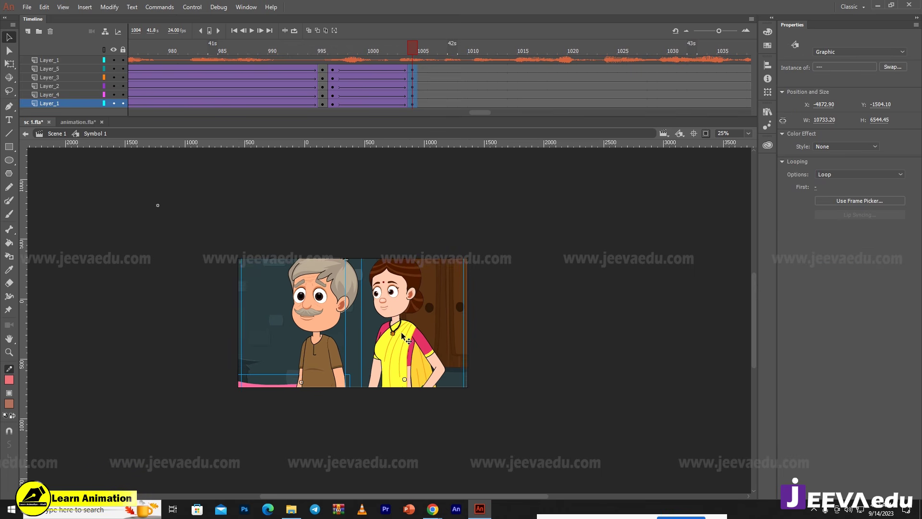
{"action": "left_click_drag", "start_coordinate": [401, 336], "coordinate": [417, 264]}
{"action": "left_click", "coordinate": [385, 294]}
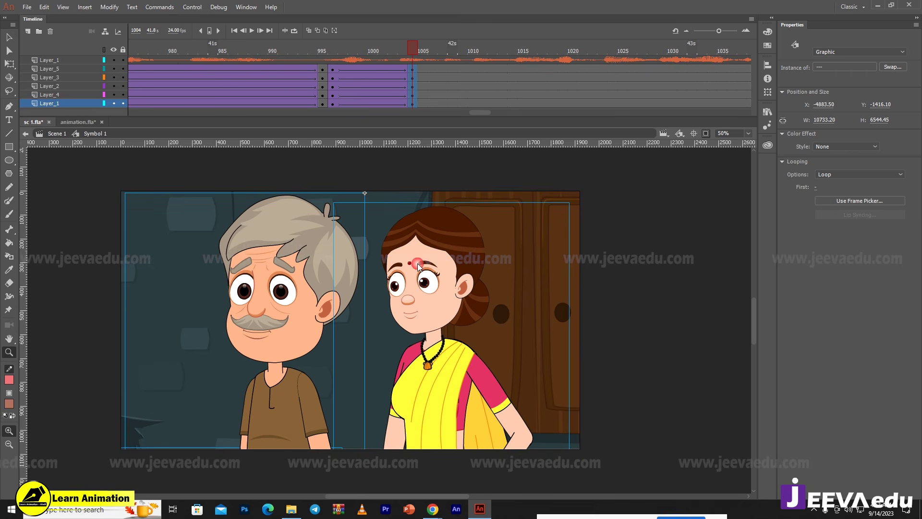
{"action": "left_click_drag", "start_coordinate": [406, 49], "coordinate": [414, 114]}
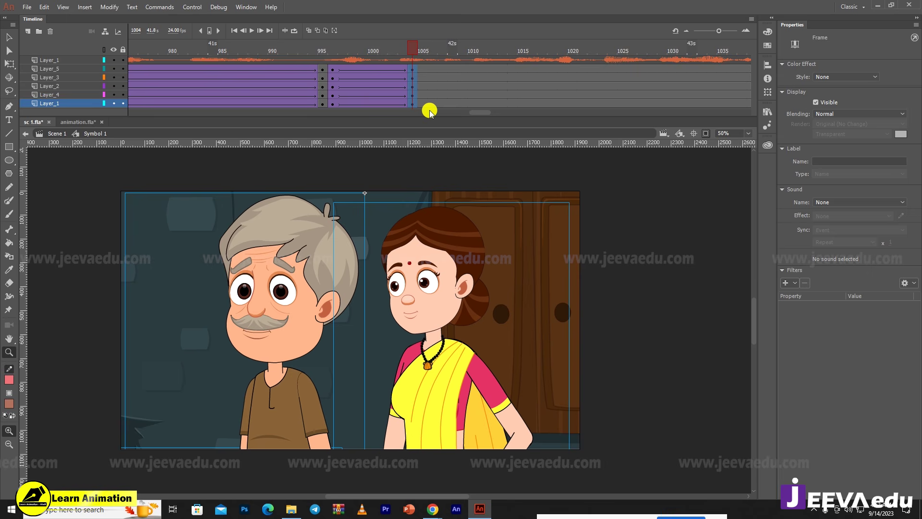
{"action": "key", "text": "shift+Left"}
{"action": "key", "text": "shift+Left"}
- Play the close-up with its audio from frame 1005 to find where the shot ends
{"action": "left_click_drag", "start_coordinate": [390, 50], "coordinate": [422, 109]}
{"action": "left_click", "coordinate": [421, 68]}
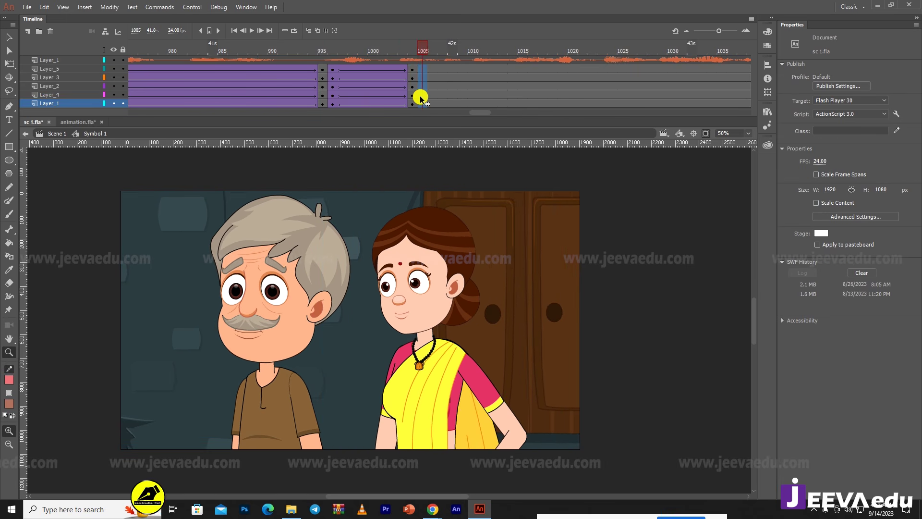
{"action": "key", "text": "Return"}
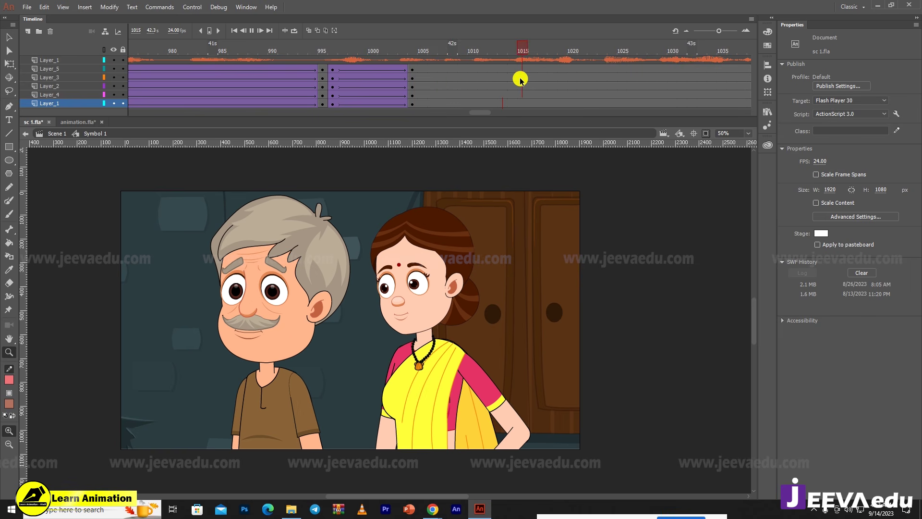
{"action": "key", "text": "Return"}
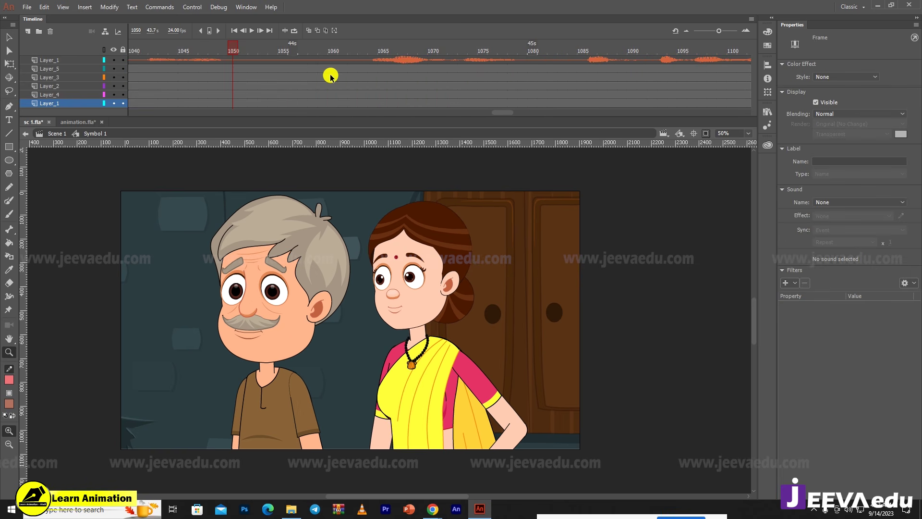
- Insert blank keyframes at frame 1052 on all layers below the audio to end the close-up
{"action": "left_click", "coordinate": [250, 72]}
{"action": "left_click", "coordinate": [255, 95]}
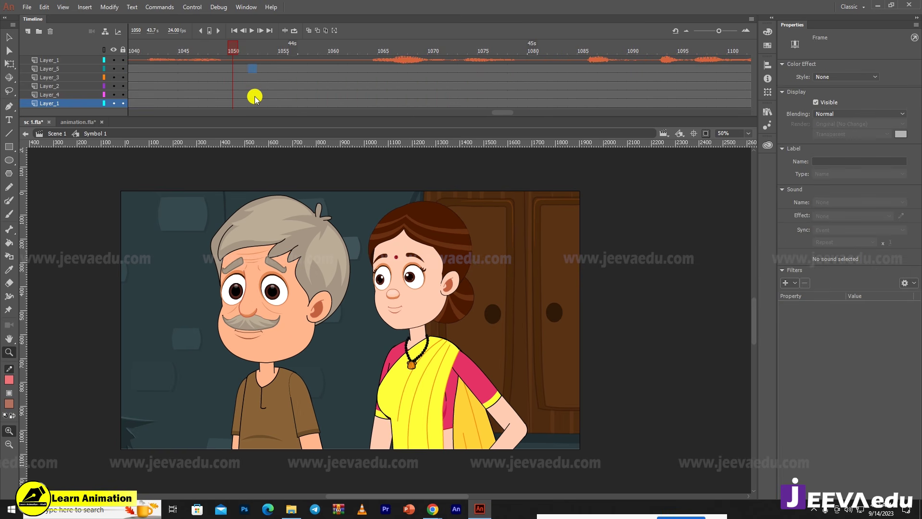
{"action": "left_click_drag", "start_coordinate": [249, 69], "coordinate": [251, 109]}
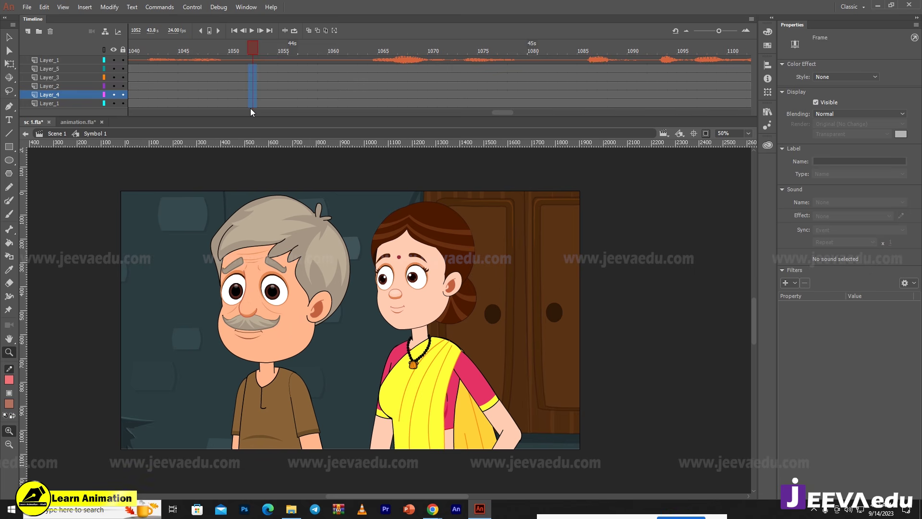
{"action": "key", "text": "F7"}
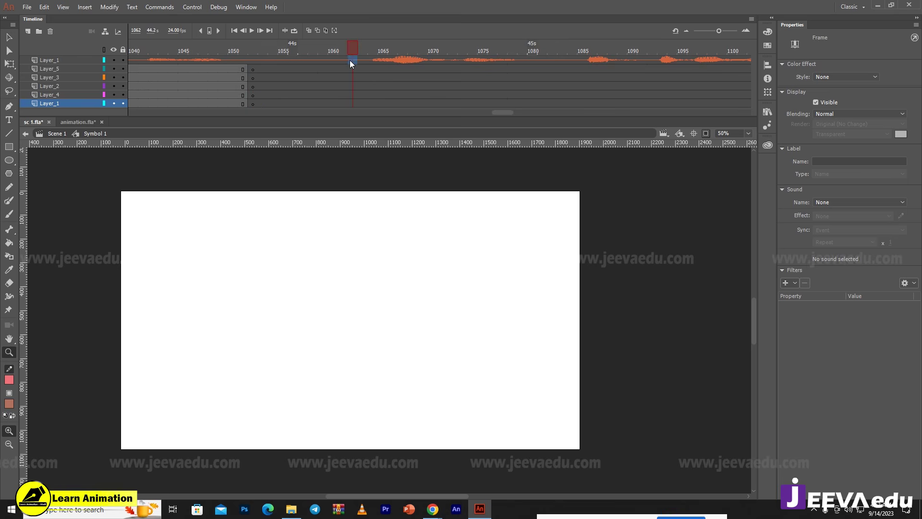
- Split the audio at frame 1062, remove the stretch between frames 1052 and 1062, and listen to the join
{"action": "right_click", "coordinate": [351, 59]}
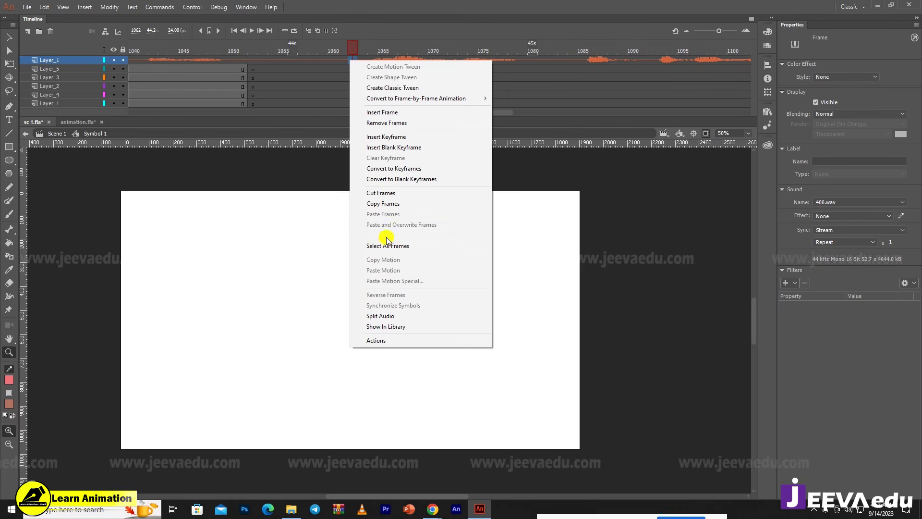
{"action": "left_click", "coordinate": [391, 316]}
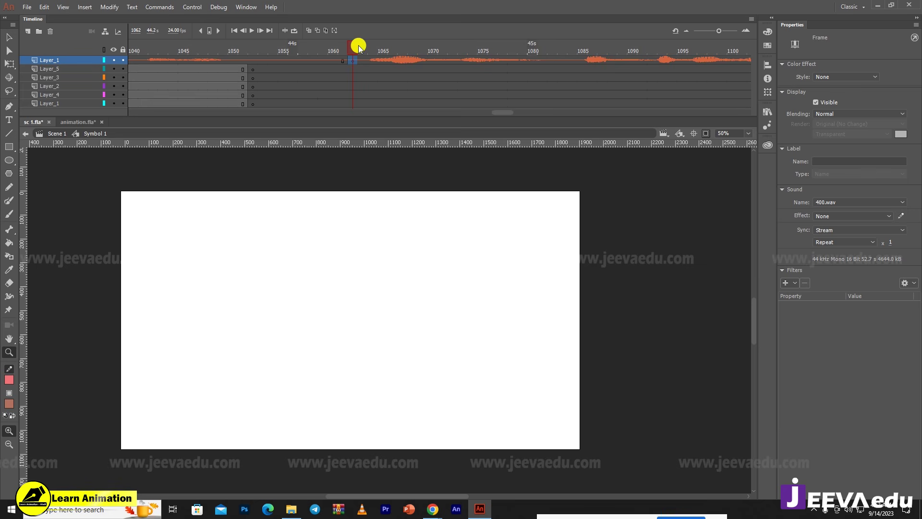
{"action": "left_click_drag", "start_coordinate": [256, 62], "coordinate": [255, 61]}
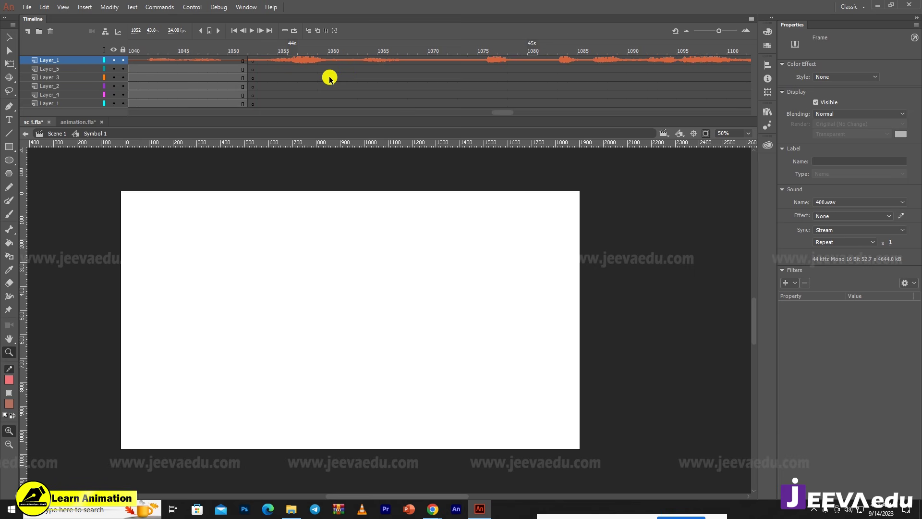
{"action": "key", "text": "Return"}
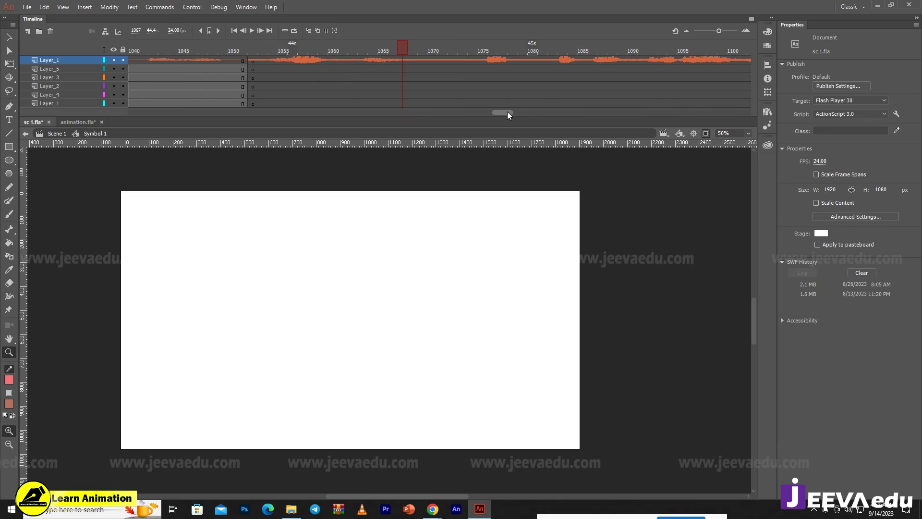
- Duplicate the frame 933 keyframes to frame 1052 on all layers below the audio and remove their classic tweens
{"action": "left_click_drag", "start_coordinate": [507, 111], "coordinate": [463, 117]}
{"action": "left_click", "coordinate": [342, 77]}
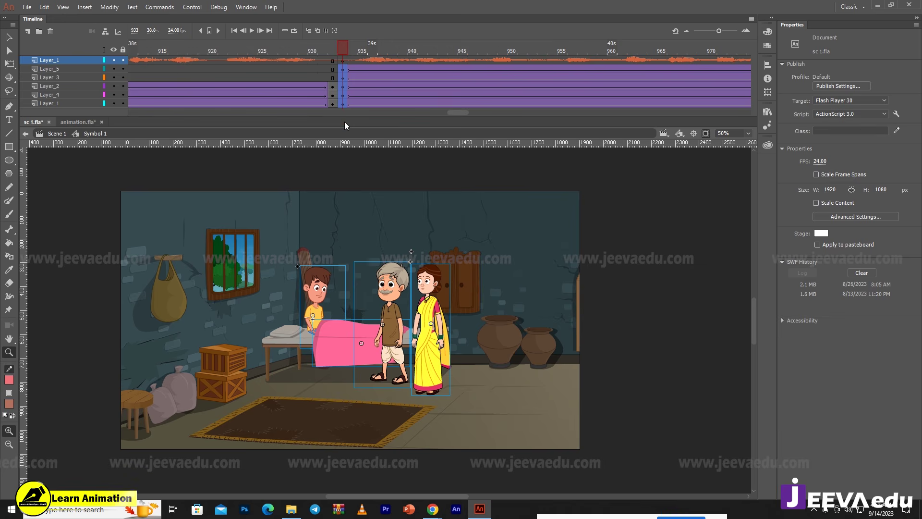
{"action": "left_click_drag", "start_coordinate": [343, 104], "coordinate": [573, 105]}
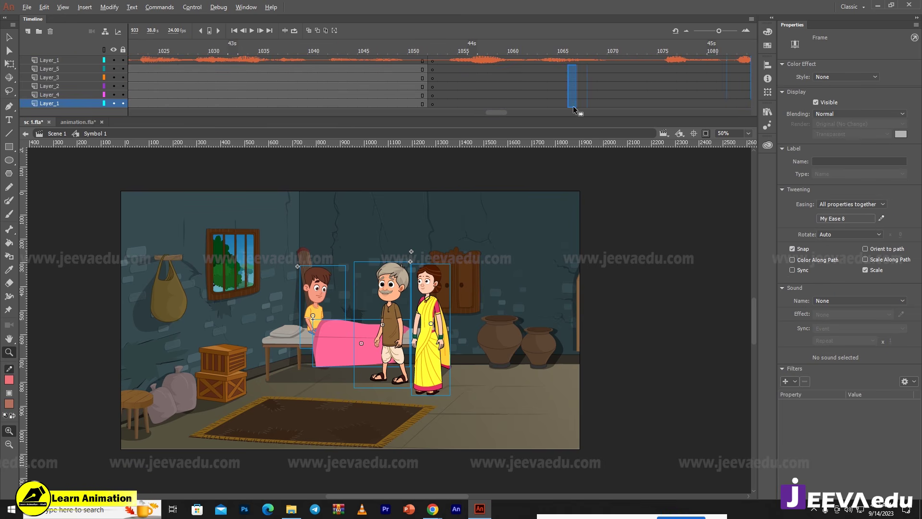
{"action": "left_click_drag", "start_coordinate": [463, 106], "coordinate": [429, 94]}
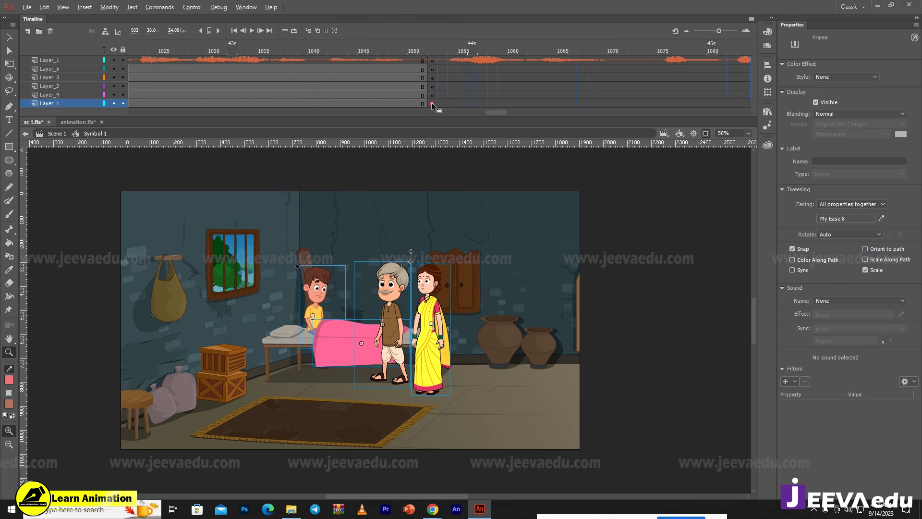
{"action": "left_click", "coordinate": [431, 102]}
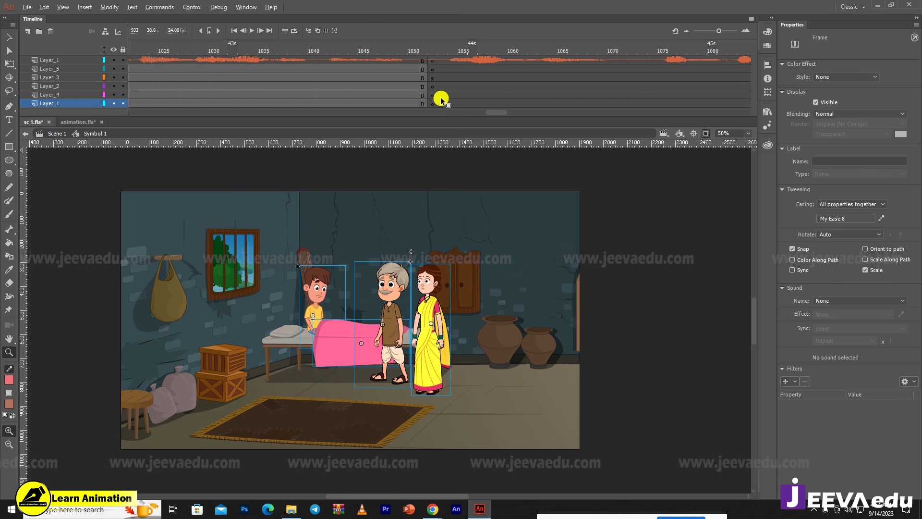
{"action": "left_click_drag", "start_coordinate": [441, 99], "coordinate": [441, 99]}
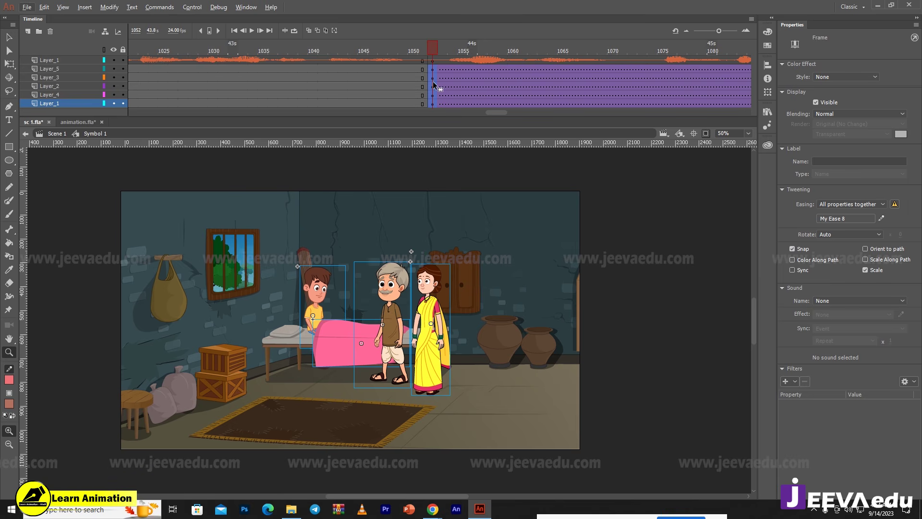
{"action": "right_click", "coordinate": [434, 85]}
{"action": "left_click", "coordinate": [459, 114]}
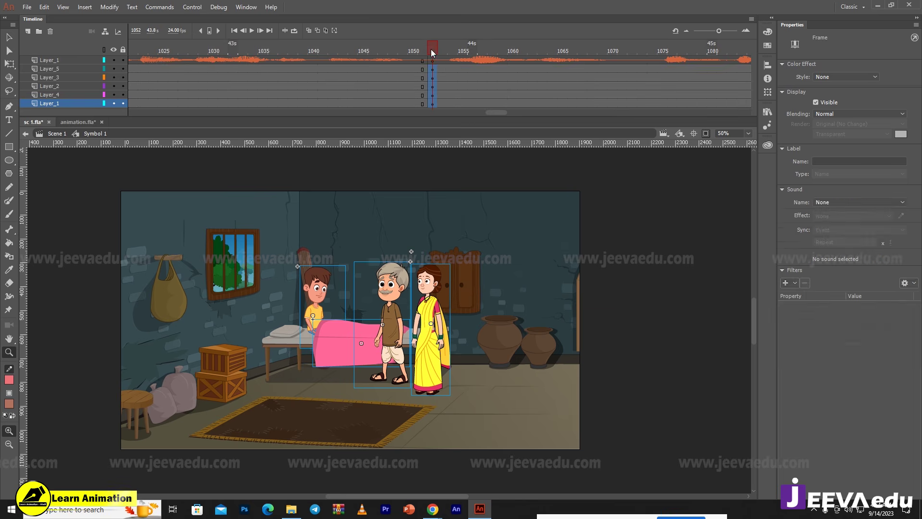
- Play the wide shot with its audio from around frame 1052 to find where it ends
{"action": "left_click", "coordinate": [418, 53]}
{"action": "key", "text": "Return"}
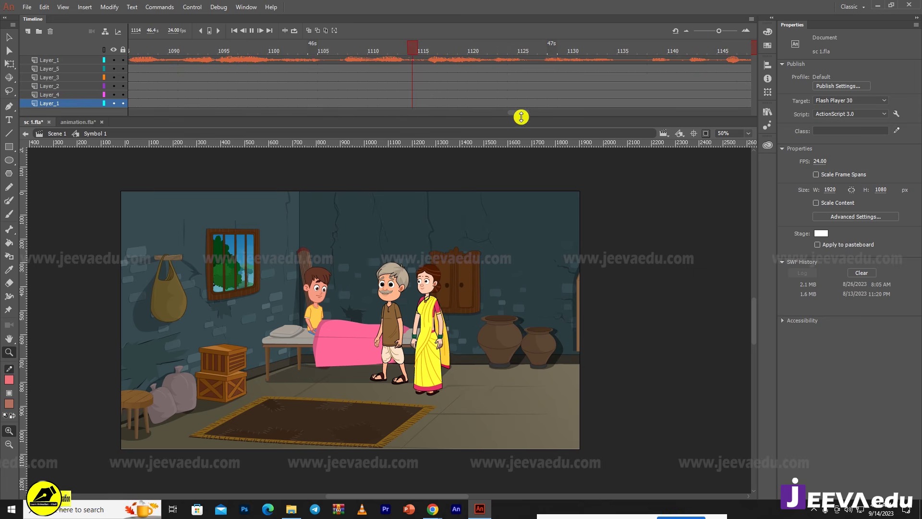
{"action": "key", "text": "Return"}
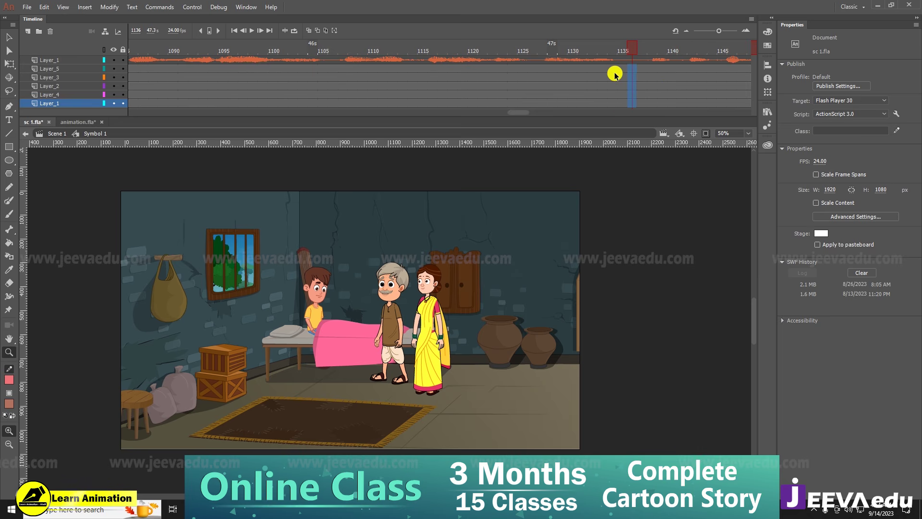
- Insert keyframes at frame 1136 on all artwork layers and create classic tweens from frame 1052 to them
{"action": "left_click", "coordinate": [615, 75]}
{"action": "left_click", "coordinate": [587, 87]}
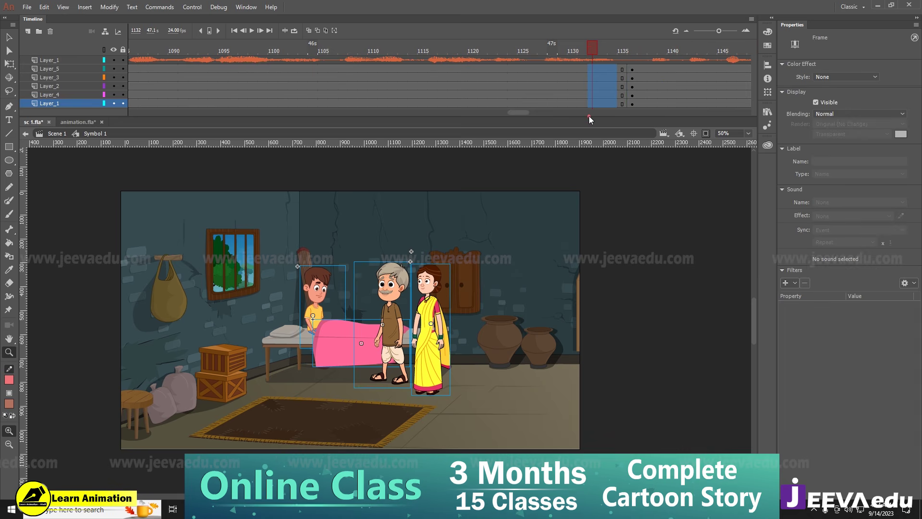
{"action": "right_click", "coordinate": [586, 87]}
{"action": "left_click_drag", "start_coordinate": [572, 68], "coordinate": [569, 102]}
{"action": "right_click", "coordinate": [579, 68]}
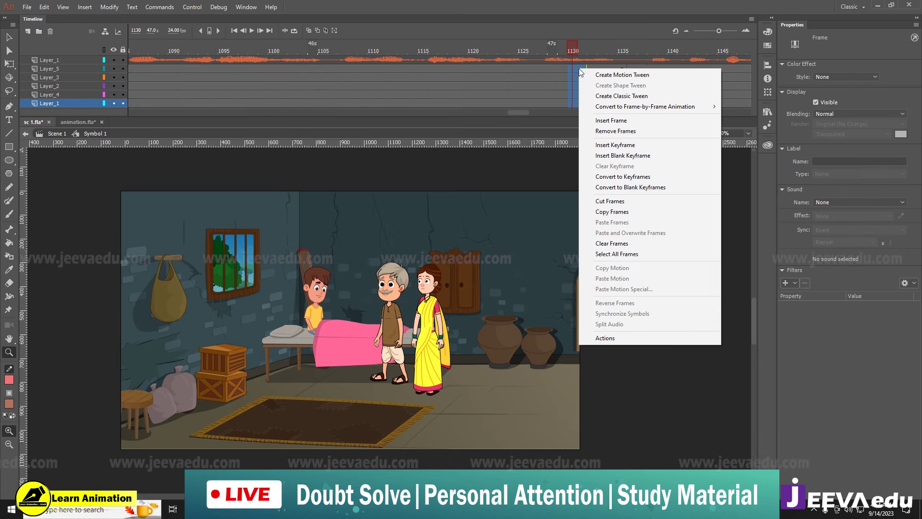
{"action": "left_click", "coordinate": [615, 95]}
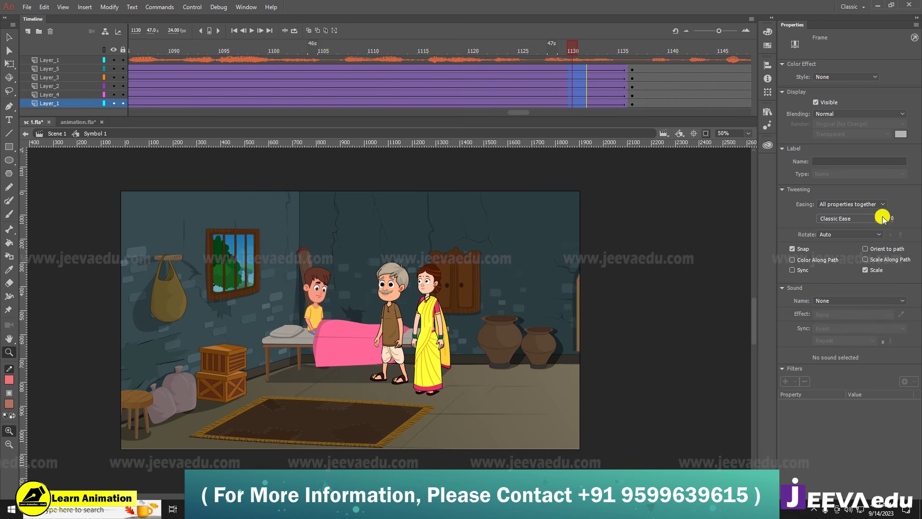
- Give the tweens a custom ease named My Ease 9, with the curve flattened at its start and end
{"action": "left_click", "coordinate": [882, 218]}
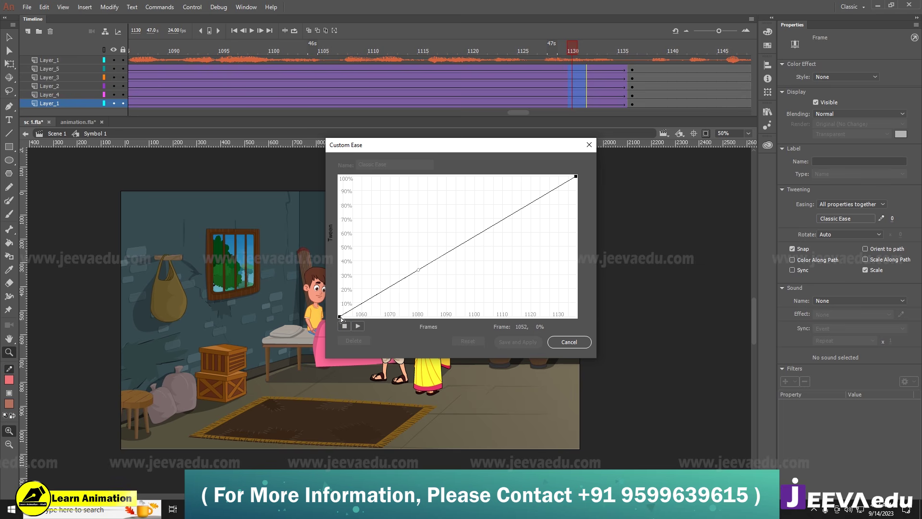
{"action": "left_click", "coordinate": [416, 272]}
{"action": "left_click_drag", "start_coordinate": [421, 278], "coordinate": [441, 317]}
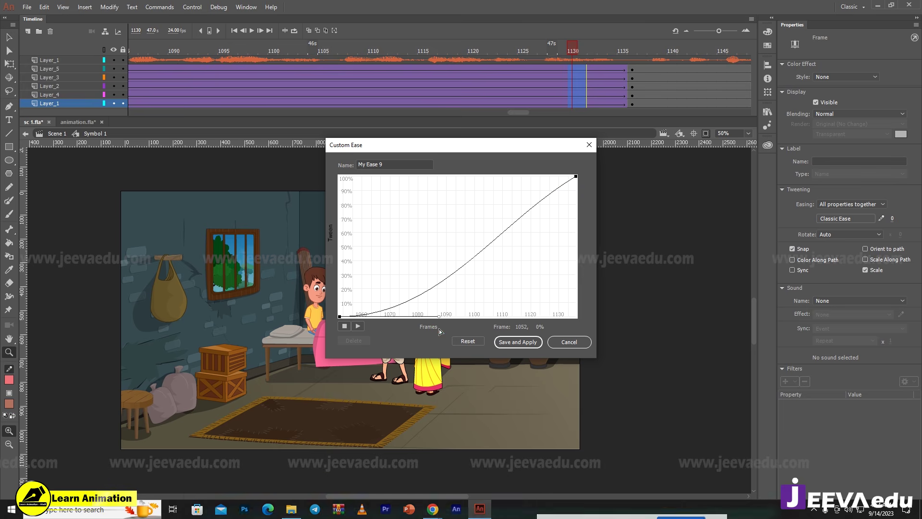
{"action": "left_click", "coordinate": [575, 176]}
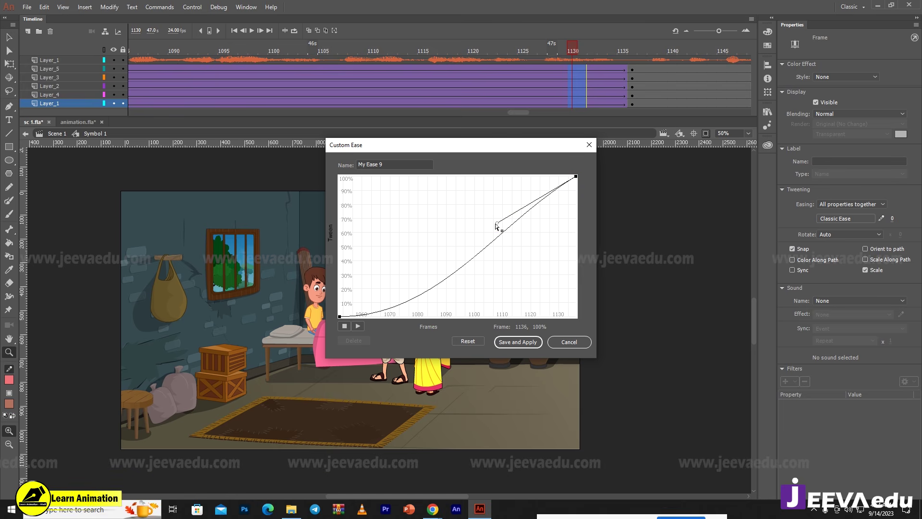
{"action": "left_click_drag", "start_coordinate": [497, 223], "coordinate": [499, 158]}
{"action": "left_click", "coordinate": [518, 341]}
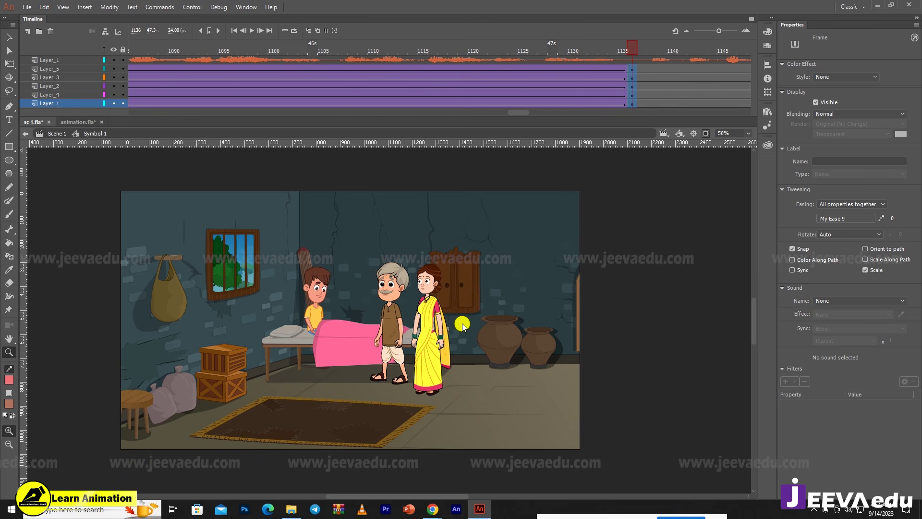
- Scale all the artwork at frame 1136 to 110% to finish the slow zoom-in
{"action": "key", "text": "ctrl+a"}
{"action": "key", "text": "ctrl+alt+s"}
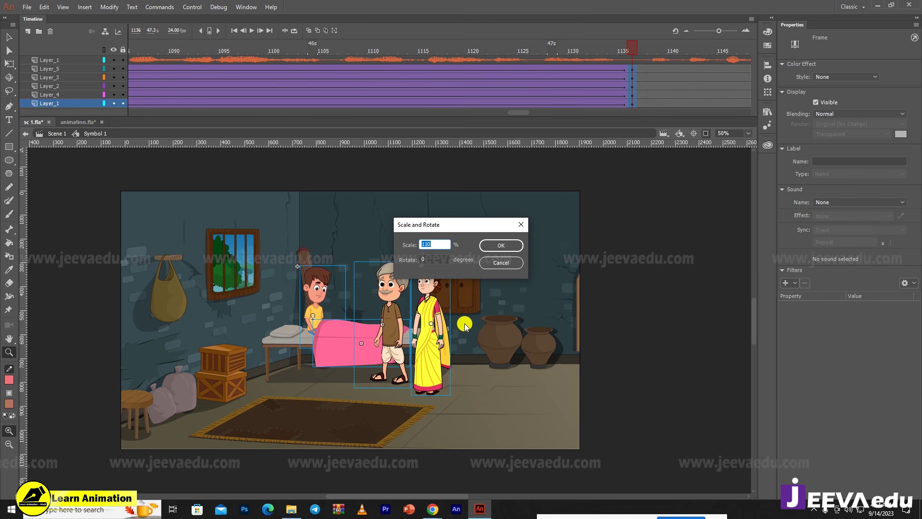
{"action": "key", "text": "Return"}
- Insert keyframes at frame 1137 on all artwork layers to start the next shot
{"action": "left_click_drag", "start_coordinate": [555, 53], "coordinate": [693, 85]}
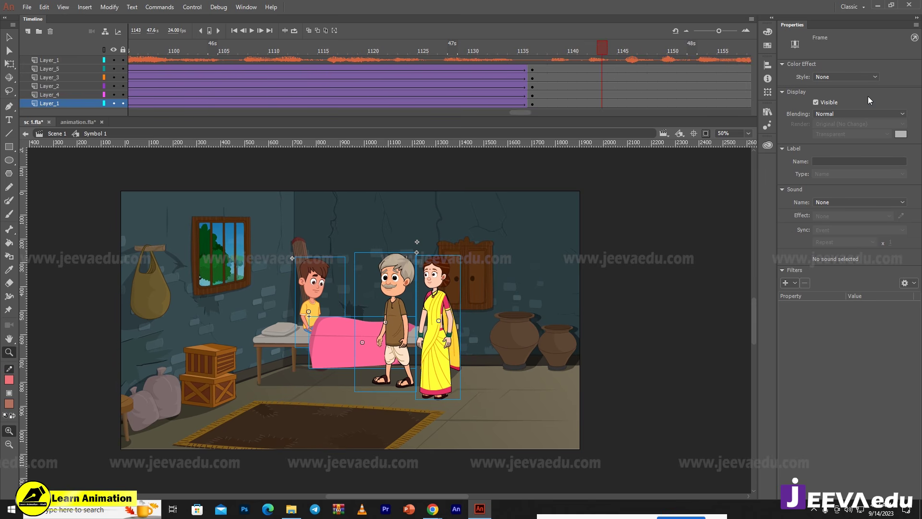
{"action": "left_click", "coordinate": [355, 88]}
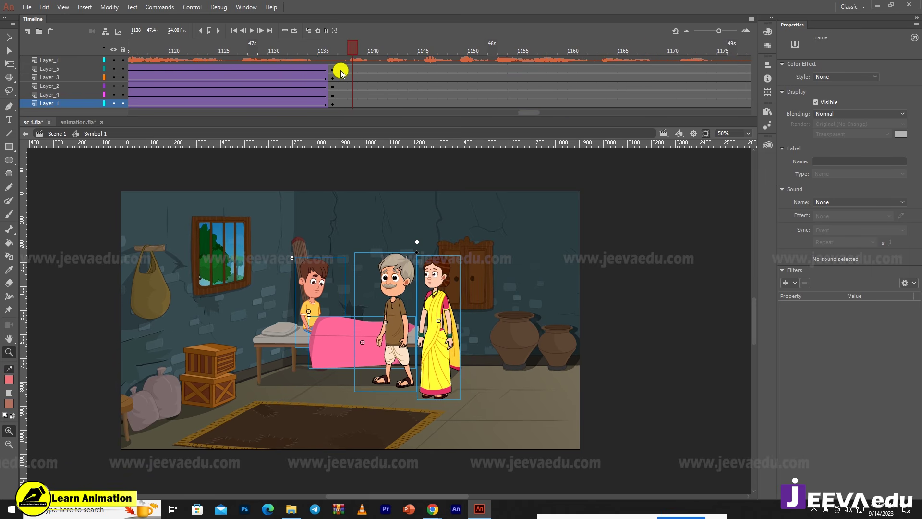
{"action": "left_click_drag", "start_coordinate": [341, 71], "coordinate": [341, 119]}
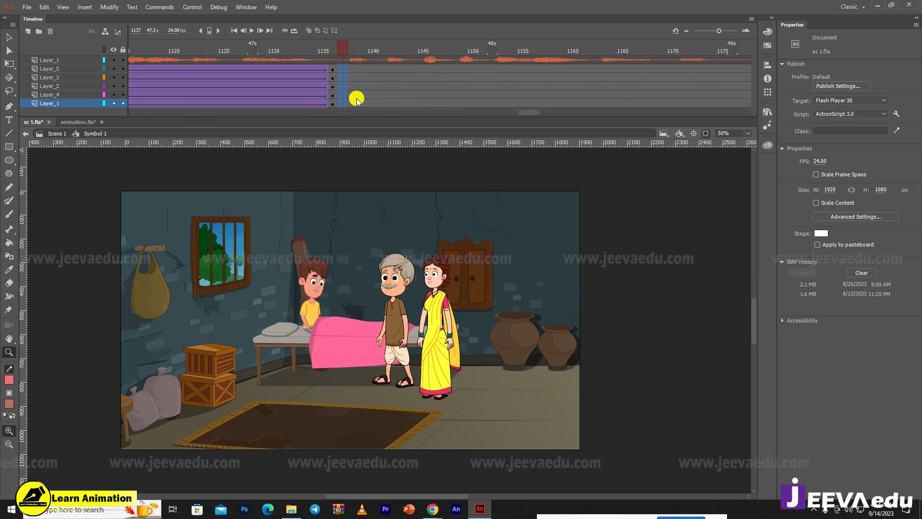
{"action": "key", "text": "F6"}
- Play the audio from frame 1137 to its end and remove the surplus frames after 1176 on all layers
{"action": "key", "text": "Return"}
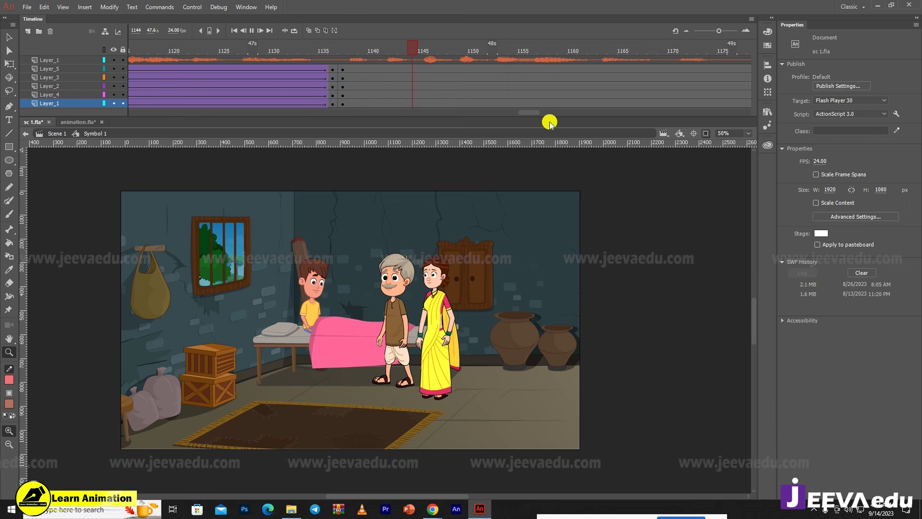
{"action": "key", "text": "Return"}
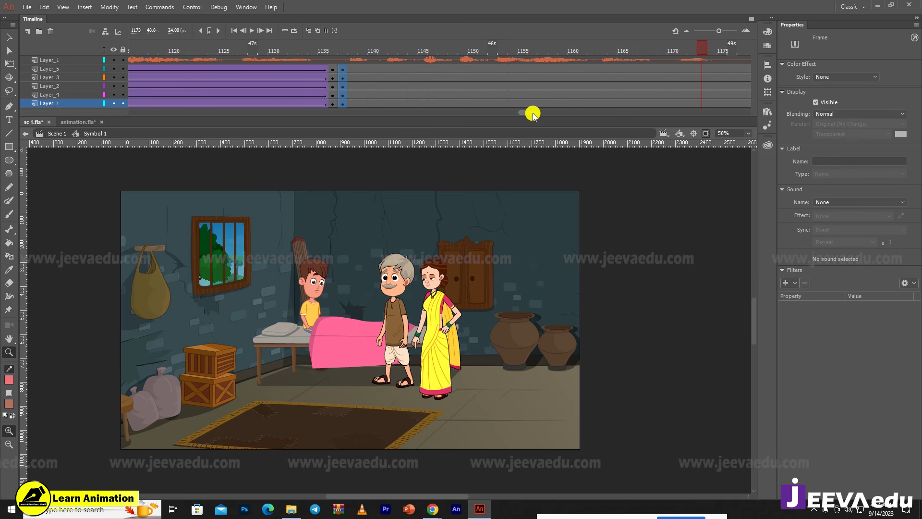
{"action": "left_click_drag", "start_coordinate": [531, 113], "coordinate": [546, 116]}
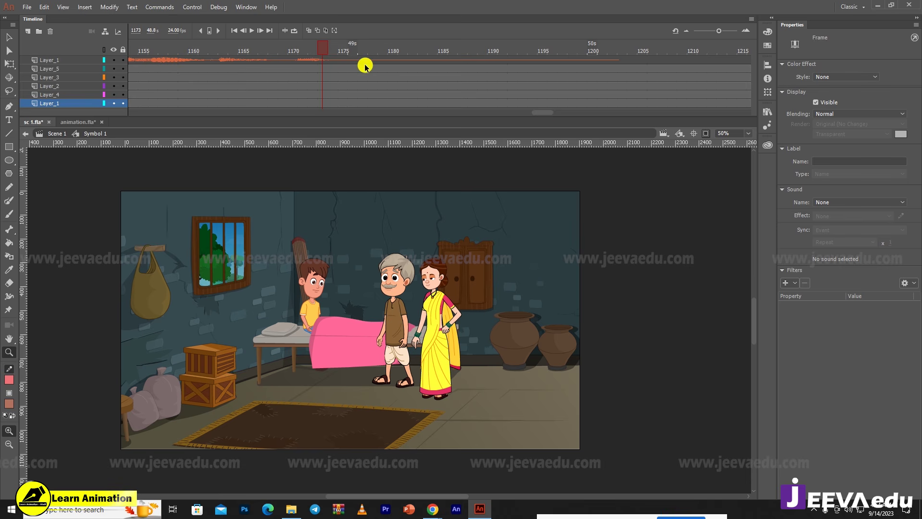
{"action": "left_click_drag", "start_coordinate": [362, 60], "coordinate": [568, 171]}
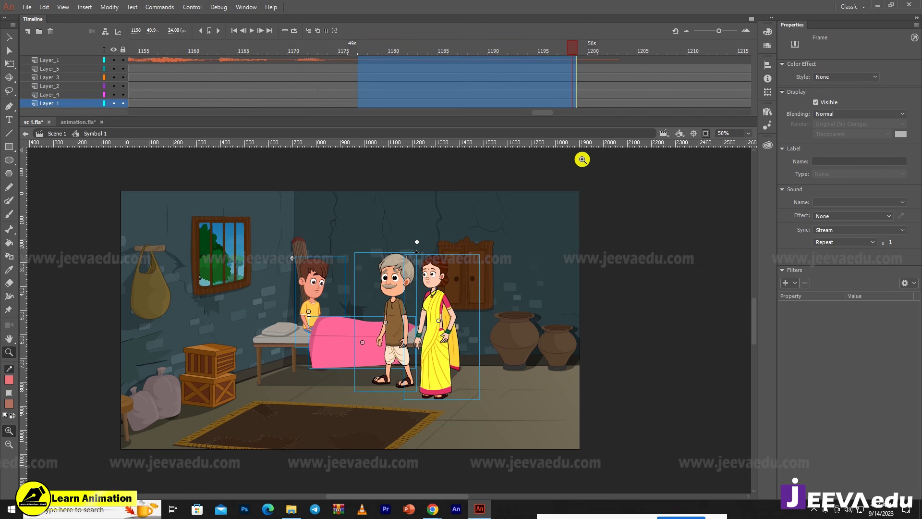
{"action": "key", "text": "shift+F5"}
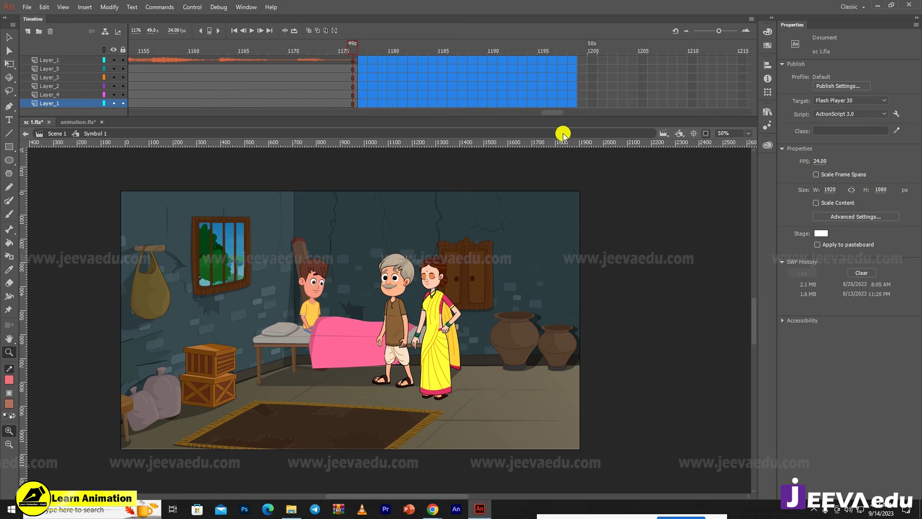
- Play the new shot again from frame 1137 to check its dialogue
{"action": "left_click_drag", "start_coordinate": [561, 114], "coordinate": [537, 116]}
{"action": "left_click", "coordinate": [483, 77]}
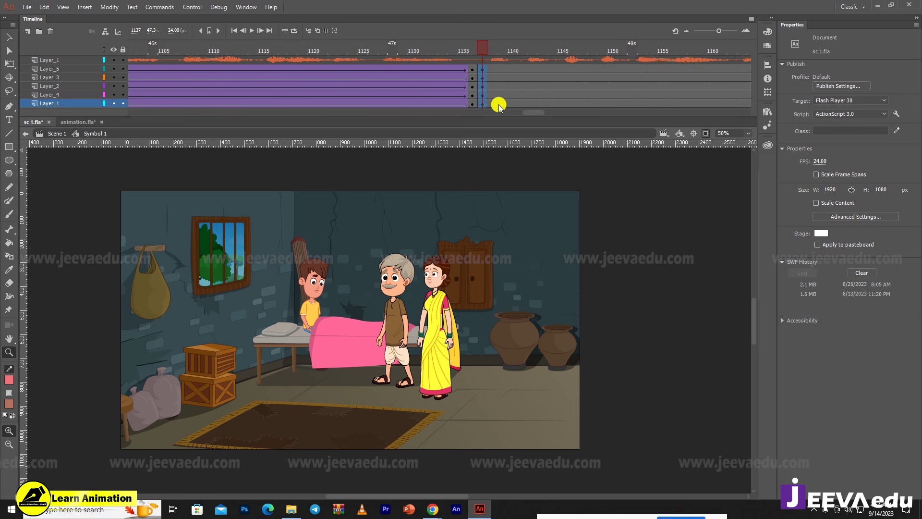
{"action": "key", "text": "Return"}
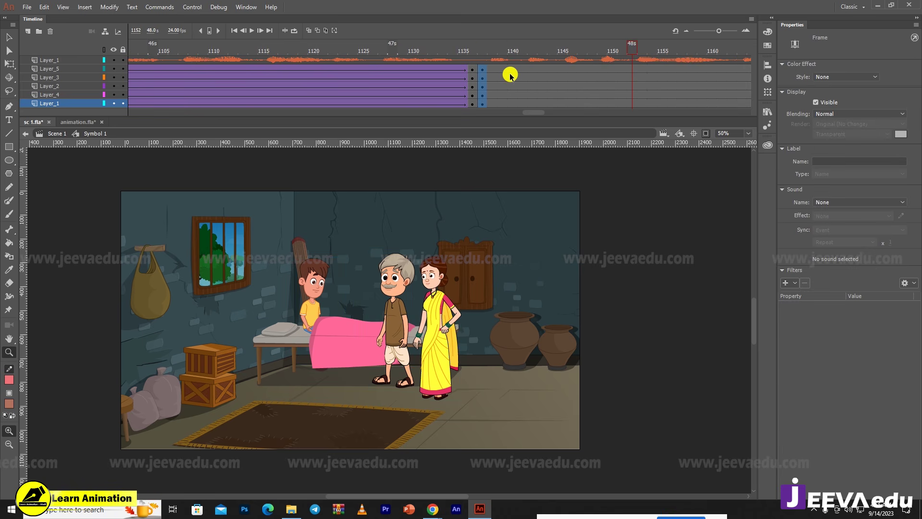
- Enlarge all the artwork at frame 1137 by repeatedly applying a 150% scale
{"action": "left_click", "coordinate": [502, 77]}
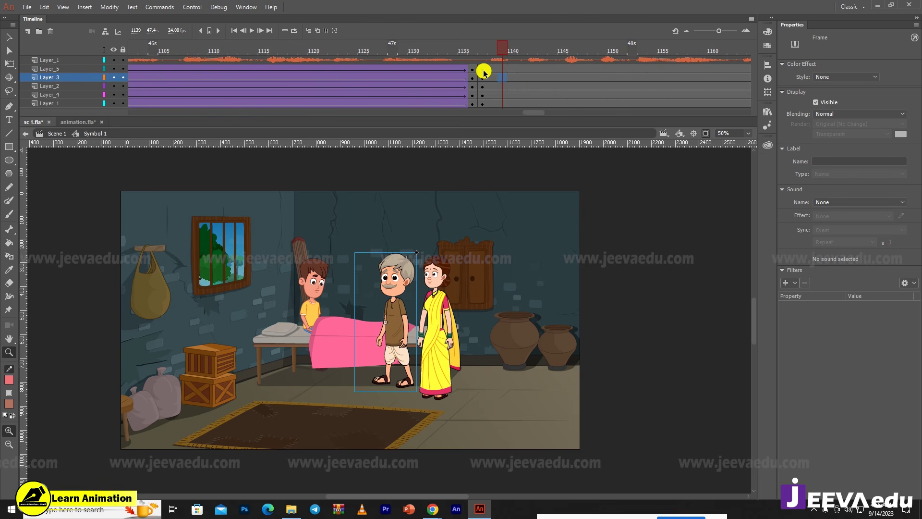
{"action": "left_click_drag", "start_coordinate": [483, 71], "coordinate": [484, 115]}
{"action": "key", "text": "ctrl+alt+s"}
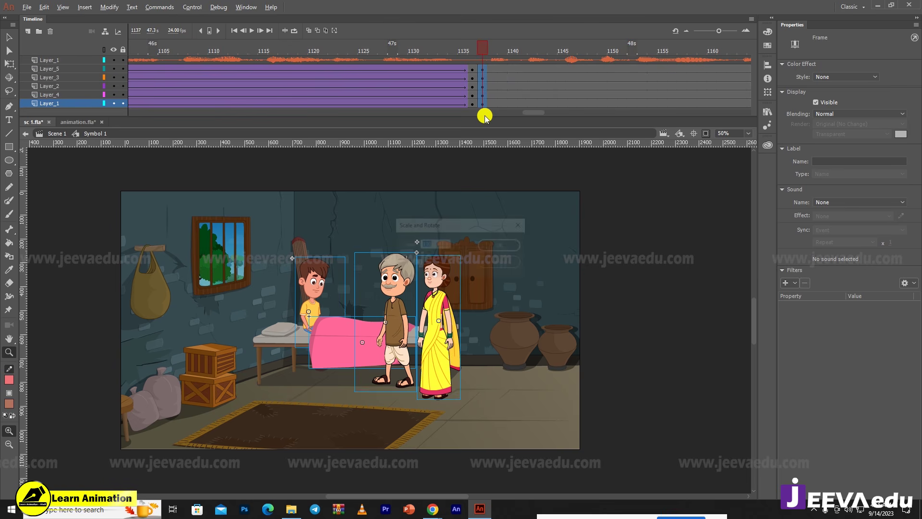
{"action": "type", "text": "150"}
{"action": "key", "text": "Return"}
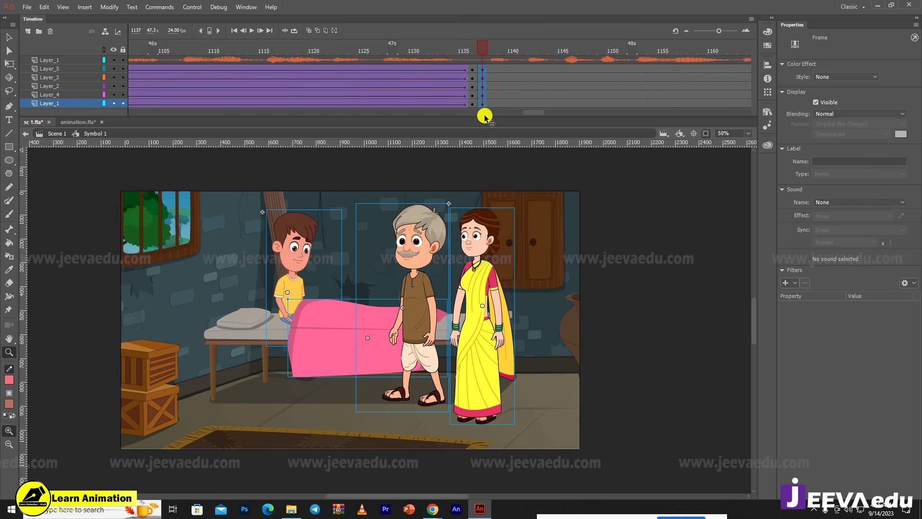
{"action": "key", "text": "Return"}
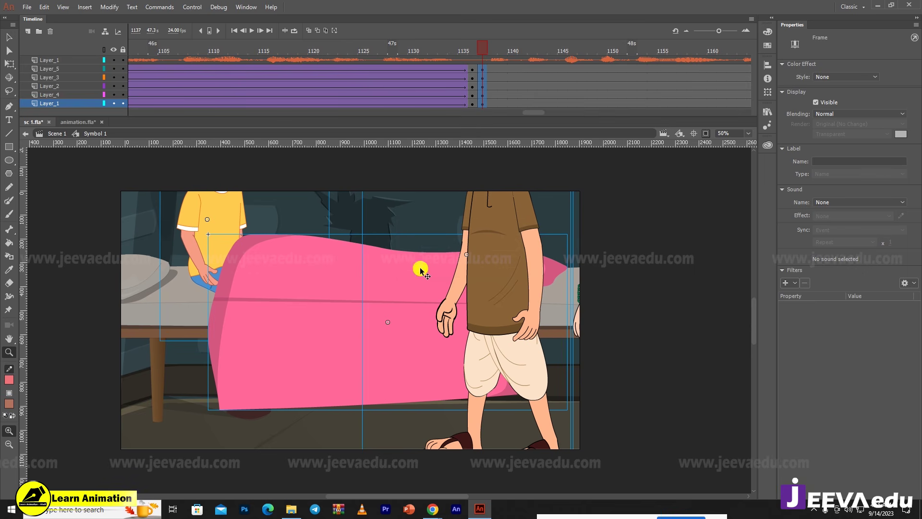
- Move the enlarged artwork at frame 1137 down and right so the boy sits near the middle of the stage
{"action": "key", "text": "v"}
{"action": "left_click_drag", "start_coordinate": [420, 285], "coordinate": [476, 449]}
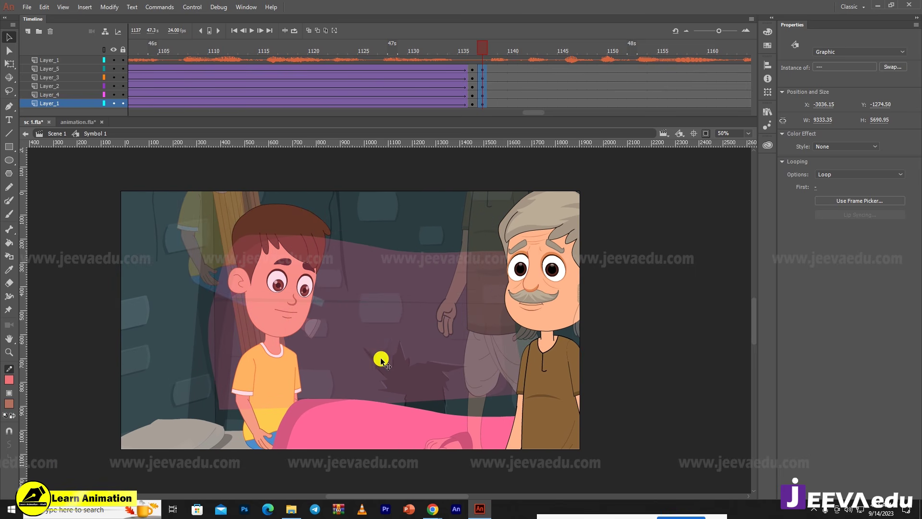
{"action": "left_click_drag", "start_coordinate": [382, 361], "coordinate": [481, 369]}
- Scale the artwork at frame 1137 by another 150% and reposition it around the boy's face
{"action": "key", "text": "ctrl+alt+s"}
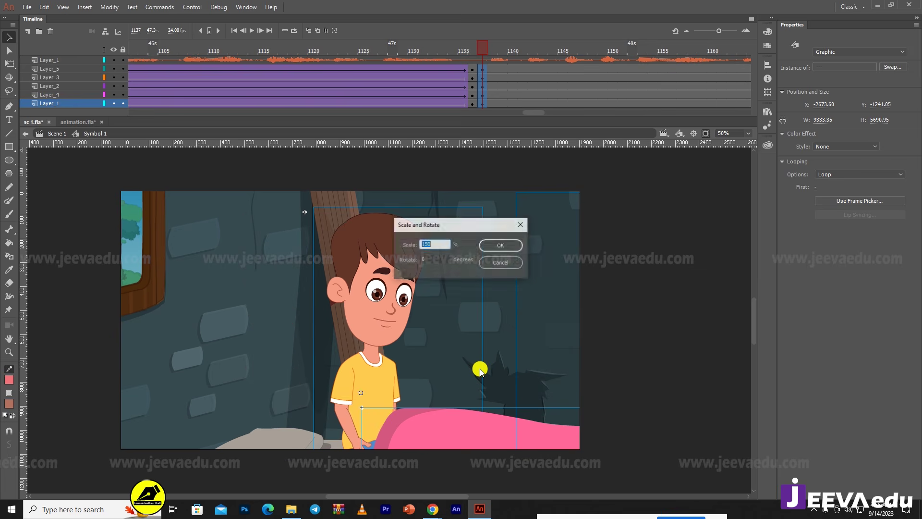
{"action": "key", "text": "Return"}
{"action": "left_click_drag", "start_coordinate": [396, 403], "coordinate": [400, 419]}
- Reduce the artwork at frame 1137 with repeated 90% scaling and shift it to frame the boy's head and upper body
{"action": "key", "text": "ctrl+alt+s"}
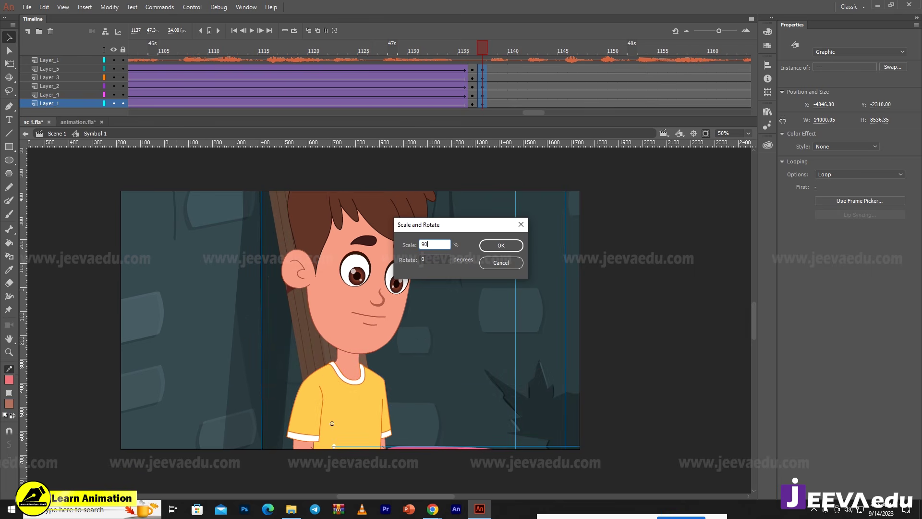
{"action": "key", "text": "Return"}
{"action": "key", "text": "ctrl+alt+s"}
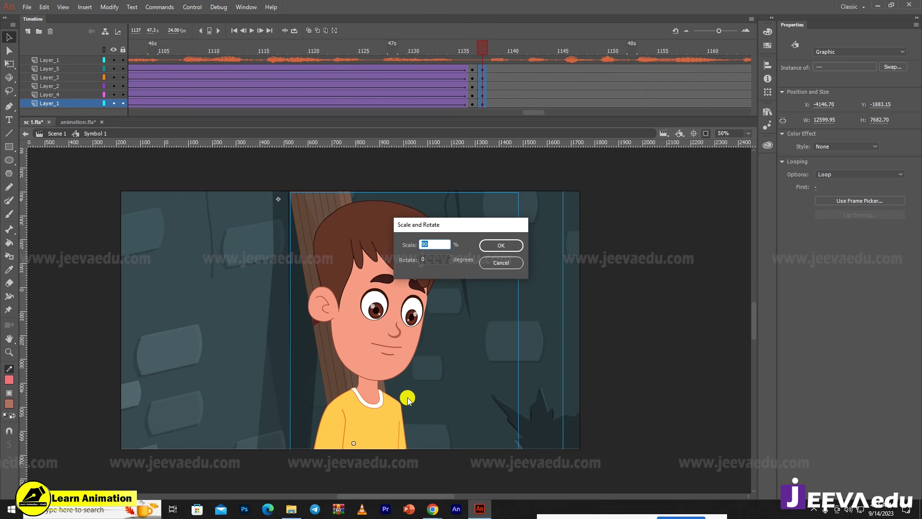
{"action": "key", "text": "Return"}
{"action": "left_click_drag", "start_coordinate": [377, 332], "coordinate": [311, 289]}
{"action": "key", "text": "ctrl+alt+s"}
{"action": "key", "text": "Return"}
{"action": "key", "text": "Escape"}
{"action": "left_click", "coordinate": [666, 241]}
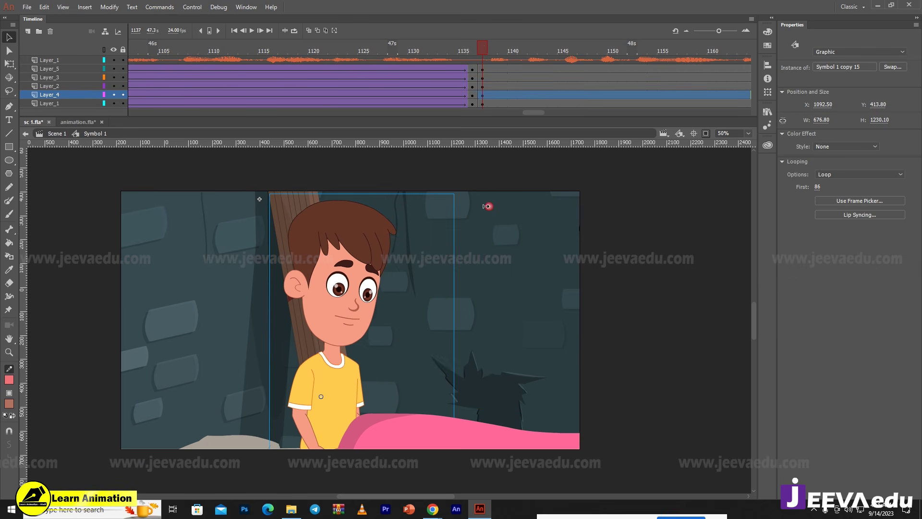
- Add keyframes at frame 1176 on all artwork layers, create classic tweens over the span from frame 1137, and save the file
{"action": "left_click", "coordinate": [464, 51]}
{"action": "key", "text": "Return"}
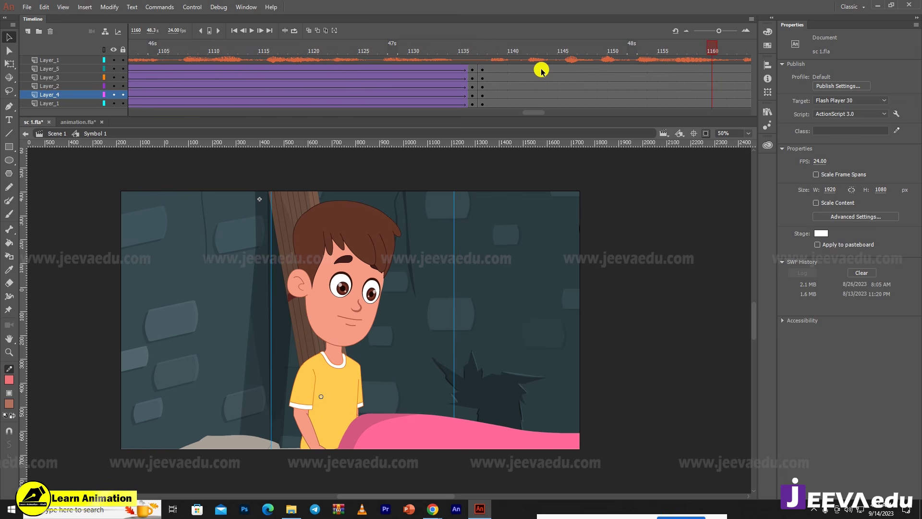
{"action": "left_click", "coordinate": [549, 104]}
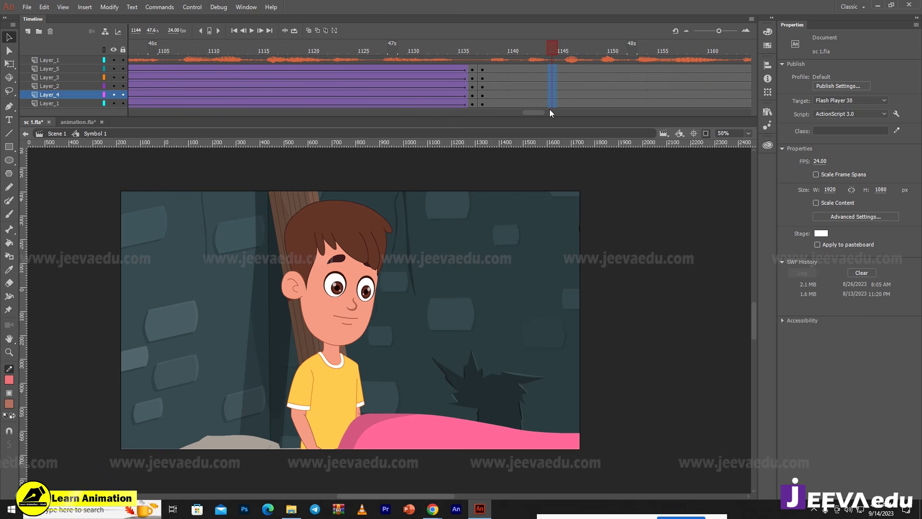
{"action": "left_click_drag", "start_coordinate": [538, 110], "coordinate": [574, 111]}
{"action": "mouse_move", "coordinate": [573, 69]}
{"action": "left_mouse_down"}
{"action": "mouse_move", "coordinate": [575, 110]}
{"action": "mouse_move", "coordinate": [556, 68]}
{"action": "left_mouse_up"}
{"action": "key", "text": "F6"}
{"action": "right_click", "coordinate": [530, 87]}
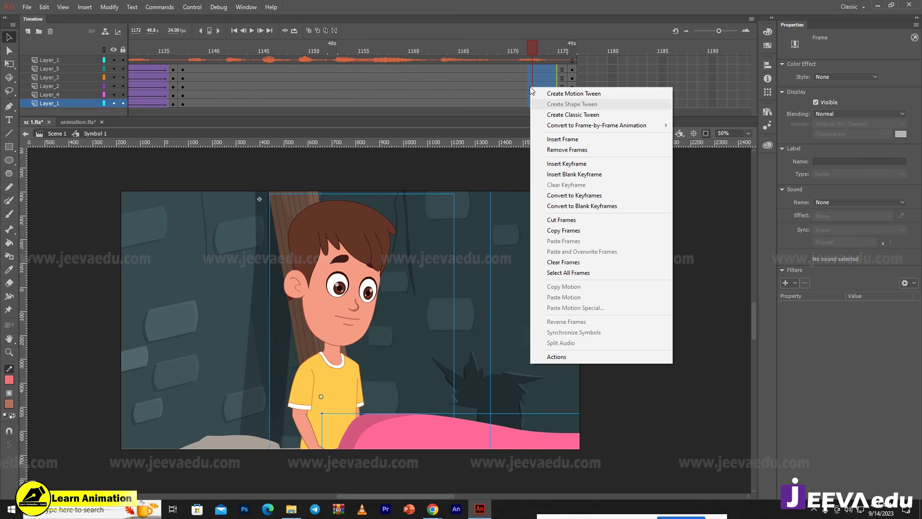
{"action": "left_click", "coordinate": [563, 115]}
{"action": "key", "text": "ctrl+s"}
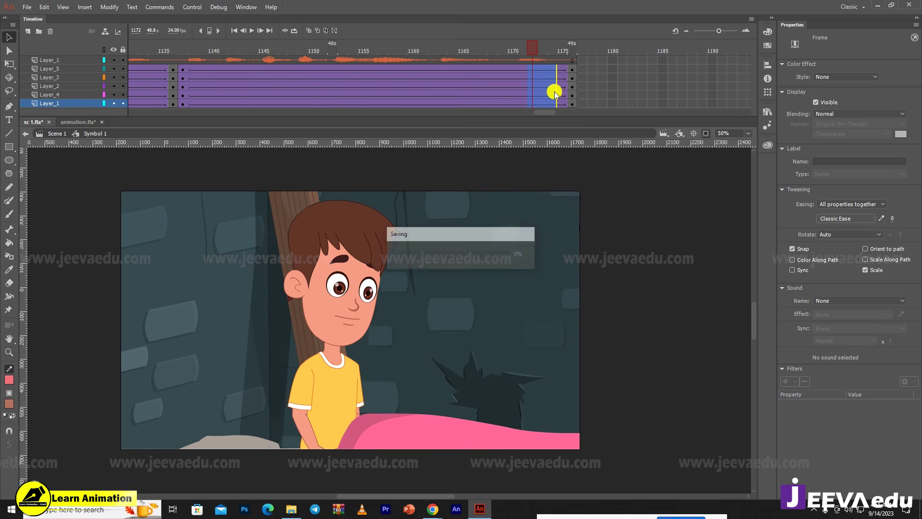
- Apply a custom ease to the tweens from frame 1137, with the curve bent to start slowly and accelerate smoothly
{"action": "left_click", "coordinate": [881, 219]}
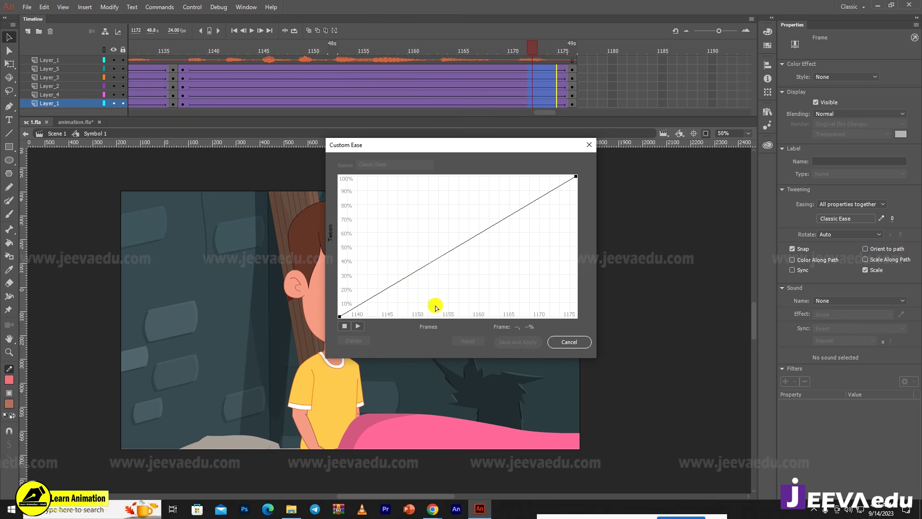
{"action": "left_click_drag", "start_coordinate": [416, 272], "coordinate": [426, 328]}
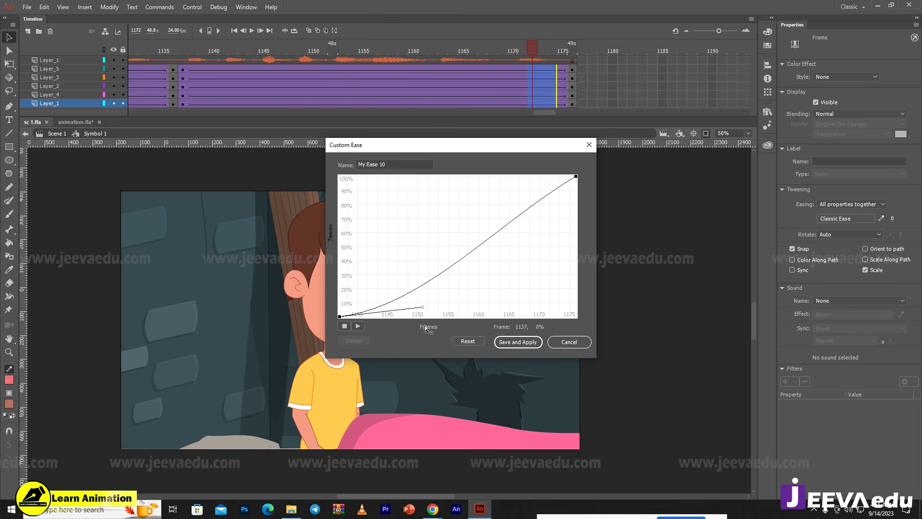
{"action": "left_click", "coordinate": [576, 177]}
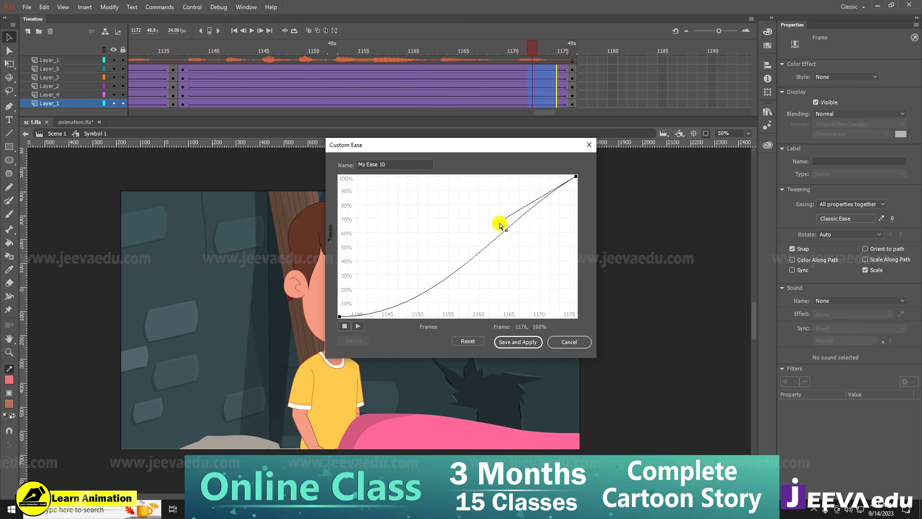
{"action": "left_click", "coordinate": [530, 343]}
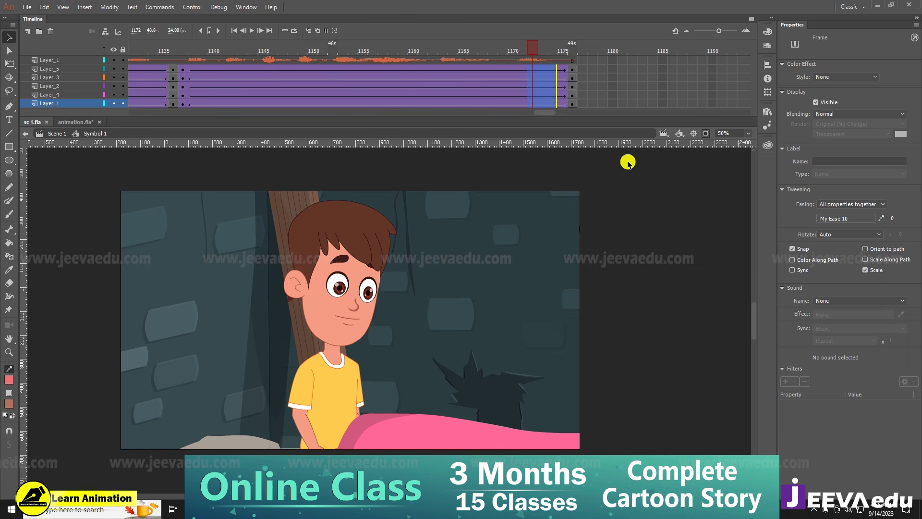
- Enlarge all the artwork at frame 1176 slightly, reposition the boy's head near the middle of the stage, and preview the zoom
{"action": "left_click_drag", "start_coordinate": [574, 71], "coordinate": [572, 114]}
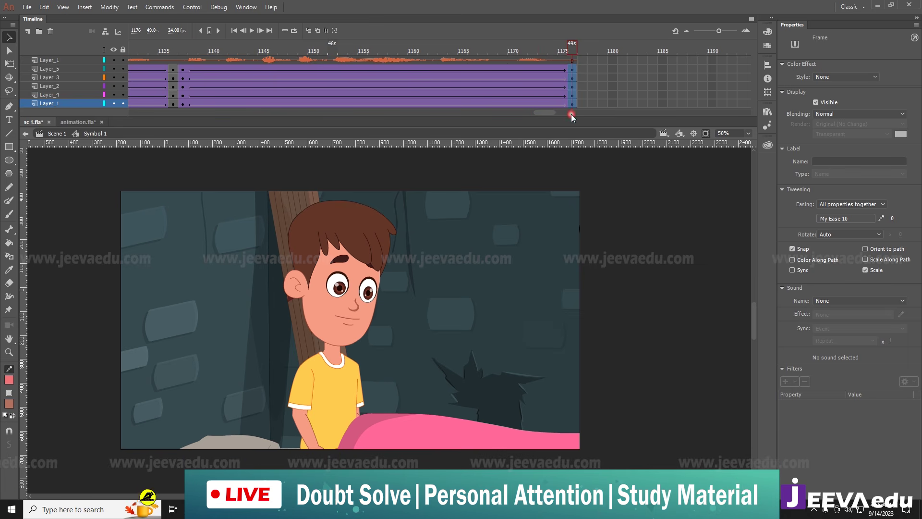
{"action": "key", "text": "ctrl+alt+s"}
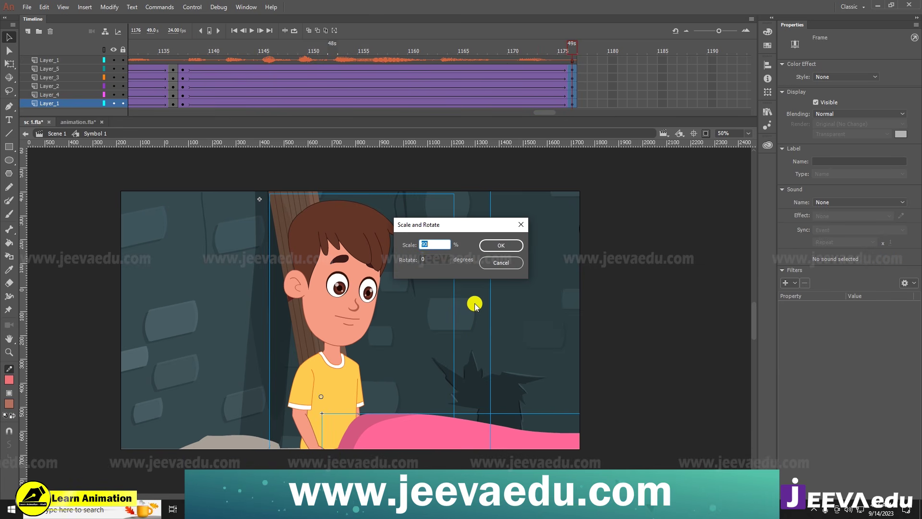
{"action": "key", "text": "Return"}
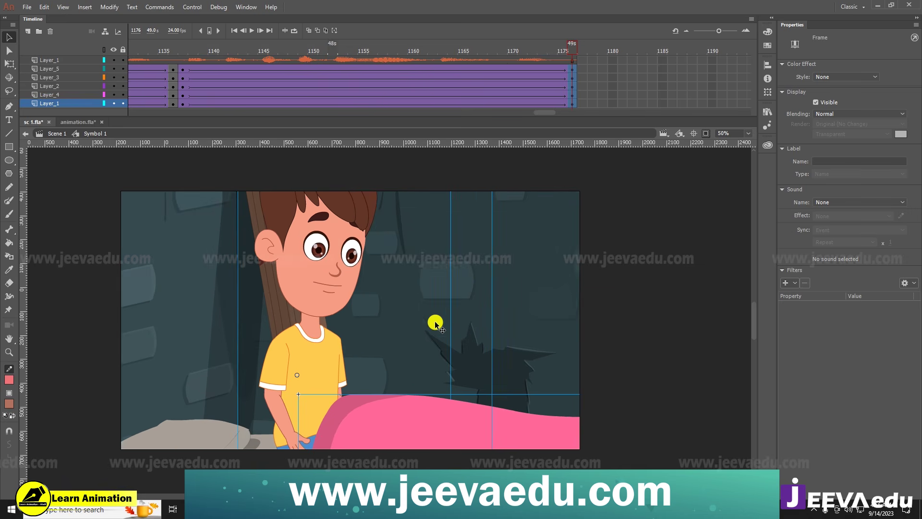
{"action": "mouse_move", "coordinate": [367, 341]}
{"action": "left_mouse_down"}
{"action": "mouse_move", "coordinate": [379, 366]}
{"action": "mouse_move", "coordinate": [375, 349]}
{"action": "left_mouse_up"}
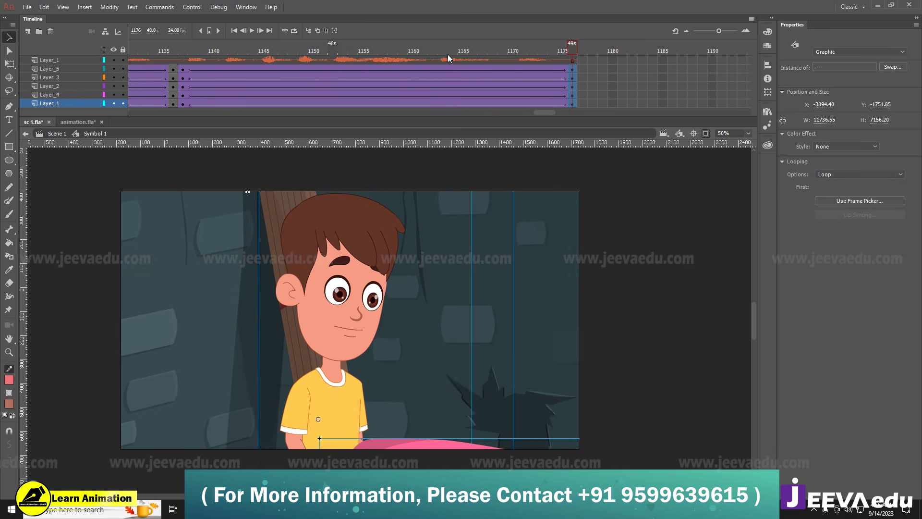
{"action": "left_click_drag", "start_coordinate": [447, 52], "coordinate": [575, 79]}
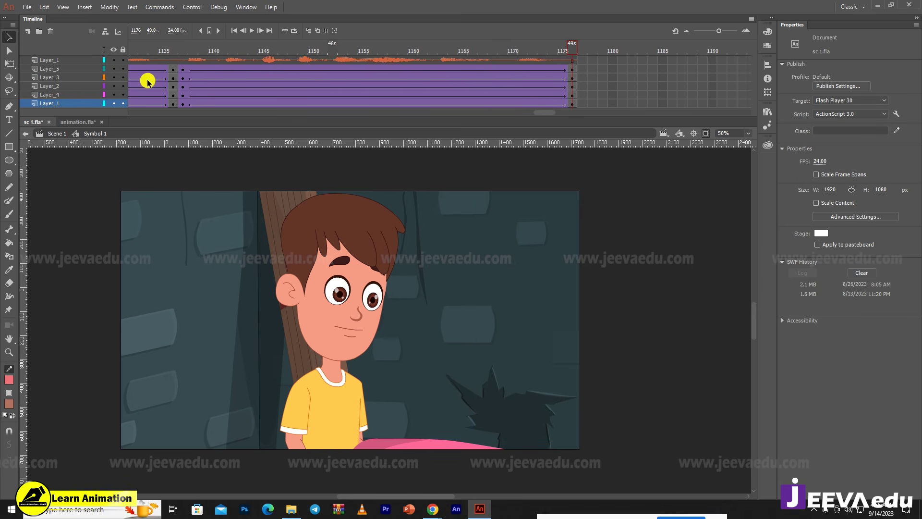
- Review the earlier shots and transitions across the Symbol 1 timeline, from about frame 583 to frame 1176
{"action": "right_click", "coordinate": [80, 58]}
{"action": "left_click", "coordinate": [119, 144]}
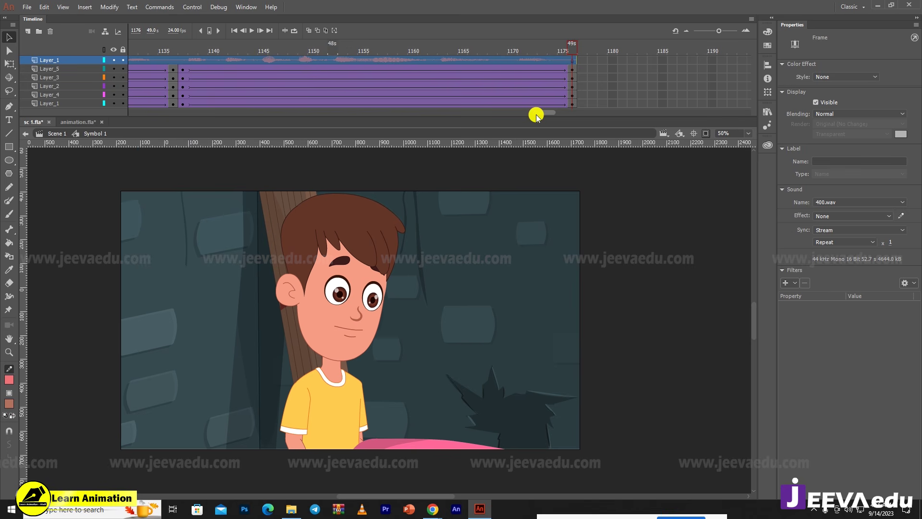
{"action": "left_click_drag", "start_coordinate": [537, 117], "coordinate": [351, 126]}
{"action": "left_click", "coordinate": [347, 60]}
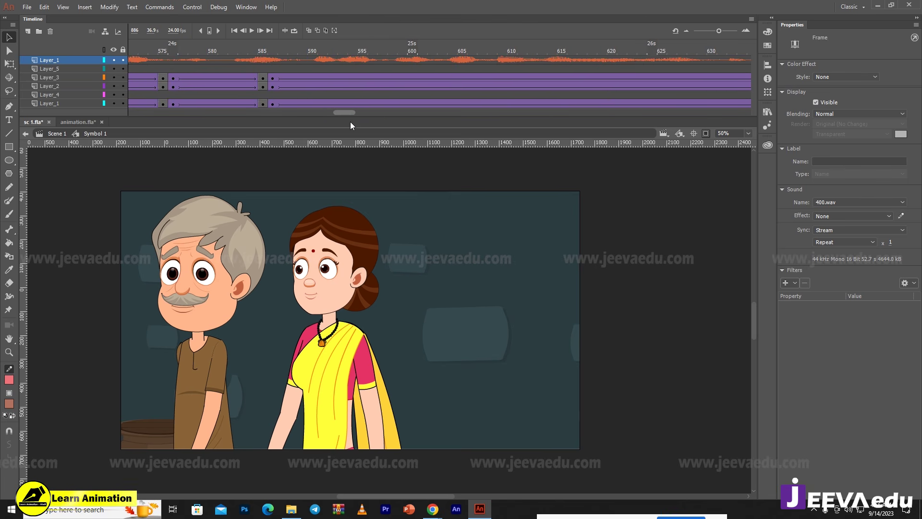
{"action": "left_click_drag", "start_coordinate": [365, 300], "coordinate": [401, 302]}
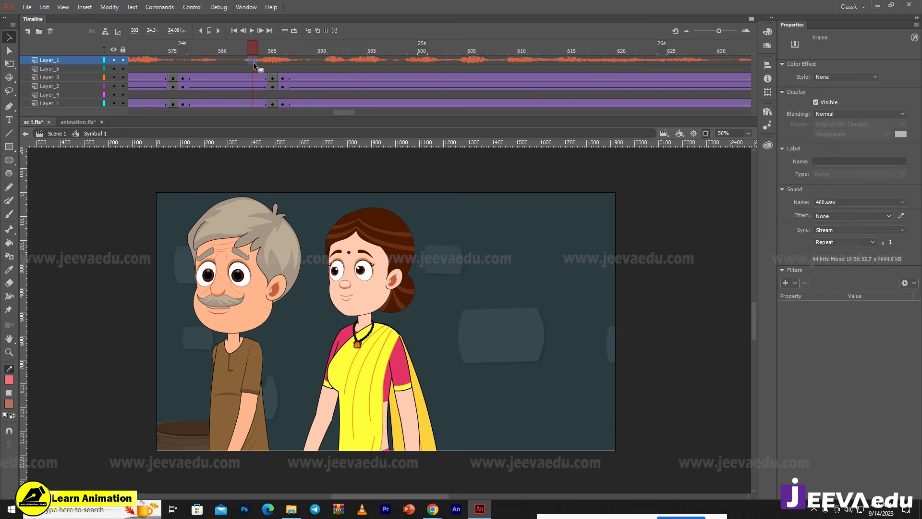
{"action": "left_click_drag", "start_coordinate": [253, 62], "coordinate": [282, 56]}
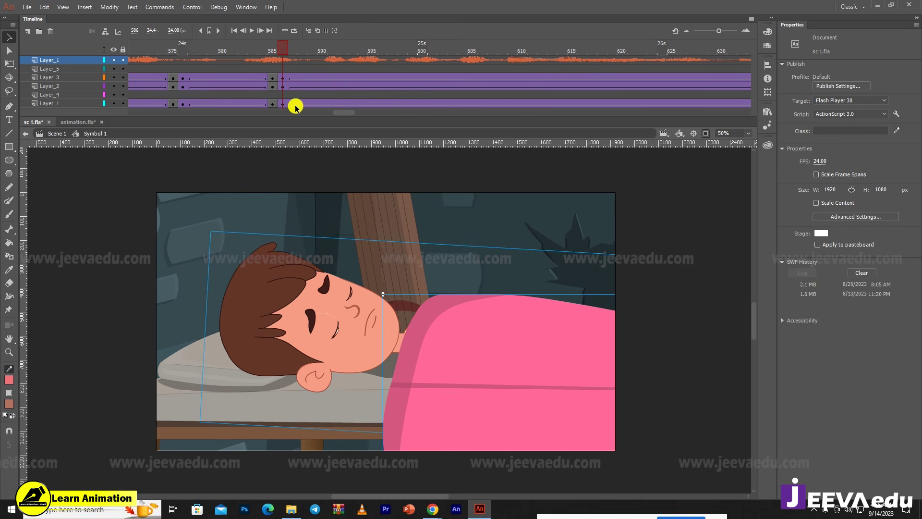
{"action": "left_click_drag", "start_coordinate": [345, 113], "coordinate": [412, 112]}
{"action": "left_click", "coordinate": [422, 60]}
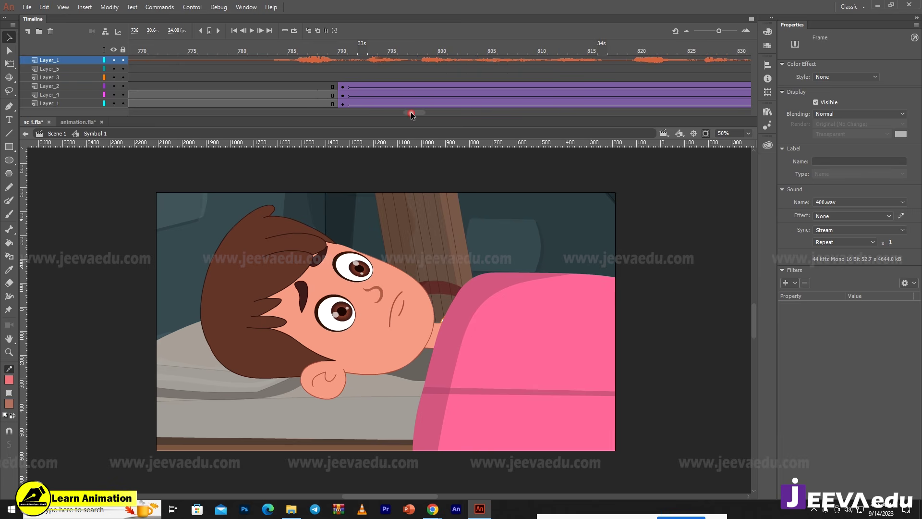
{"action": "left_click", "coordinate": [312, 68]}
{"action": "left_click_drag", "start_coordinate": [319, 48], "coordinate": [348, 71]}
{"action": "left_click_drag", "start_coordinate": [423, 119], "coordinate": [543, 114]}
{"action": "left_click", "coordinate": [402, 82]}
{"action": "left_click", "coordinate": [452, 77]}
{"action": "left_click", "coordinate": [416, 62]}
{"action": "left_click", "coordinate": [483, 61]}
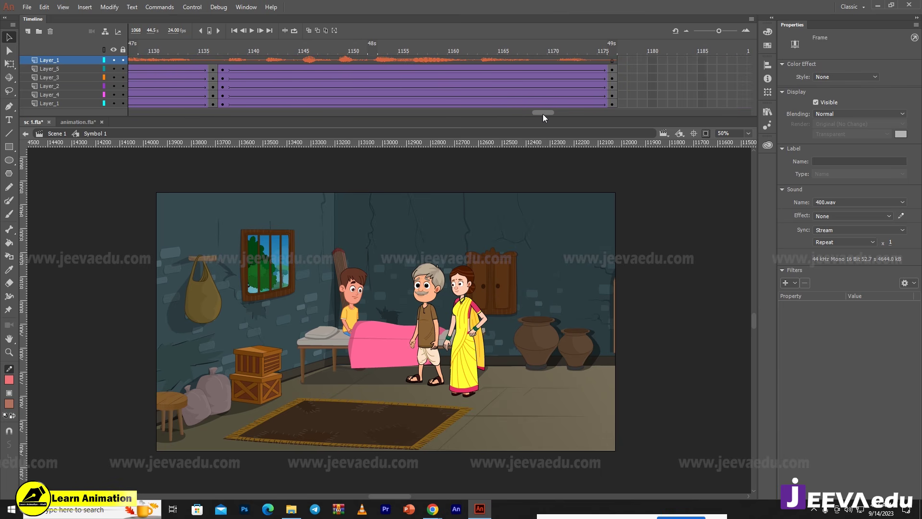
{"action": "left_click", "coordinate": [513, 95]}
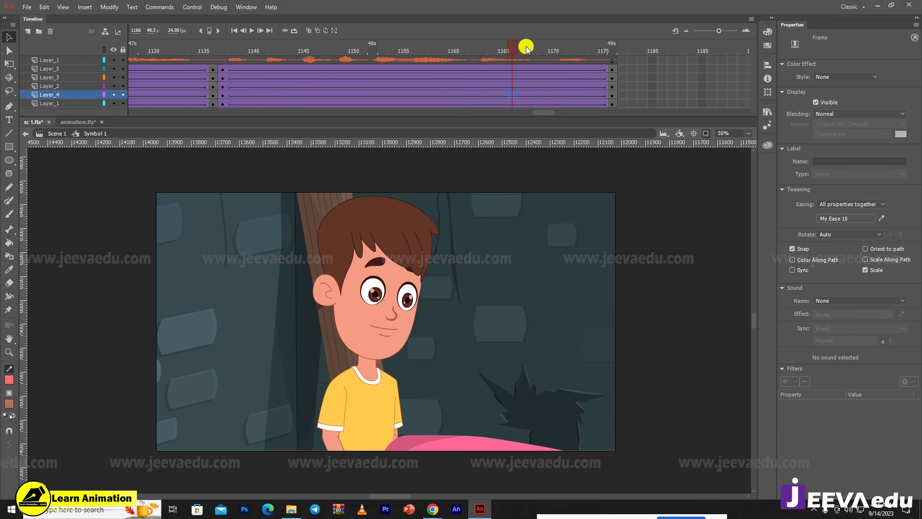
{"action": "left_click_drag", "start_coordinate": [526, 47], "coordinate": [604, 71]}
{"action": "key", "text": "period"}
{"action": "key", "text": "comma"}
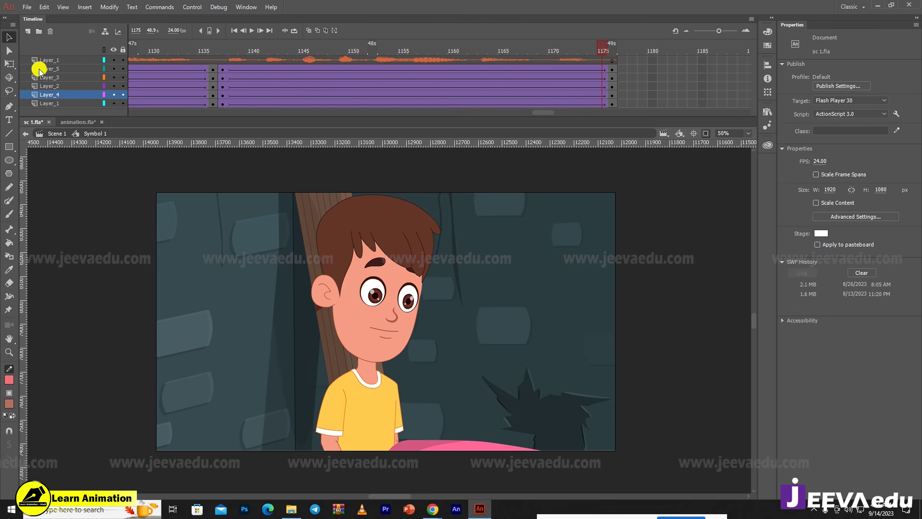
- Replace the audio layer in Scene 1 with a copy of the 400.wav audio layer from Symbol 1
{"action": "right_click", "coordinate": [56, 63]}
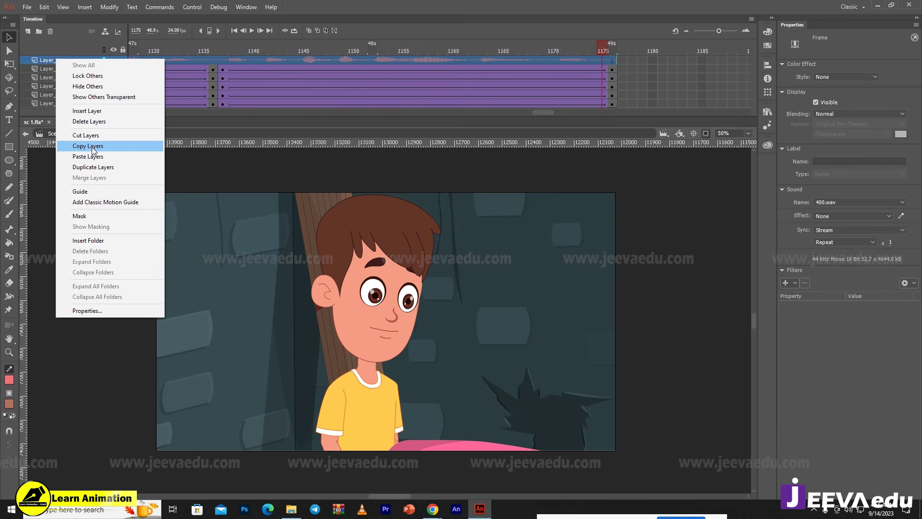
{"action": "left_click", "coordinate": [77, 142]}
{"action": "left_click", "coordinate": [57, 134]}
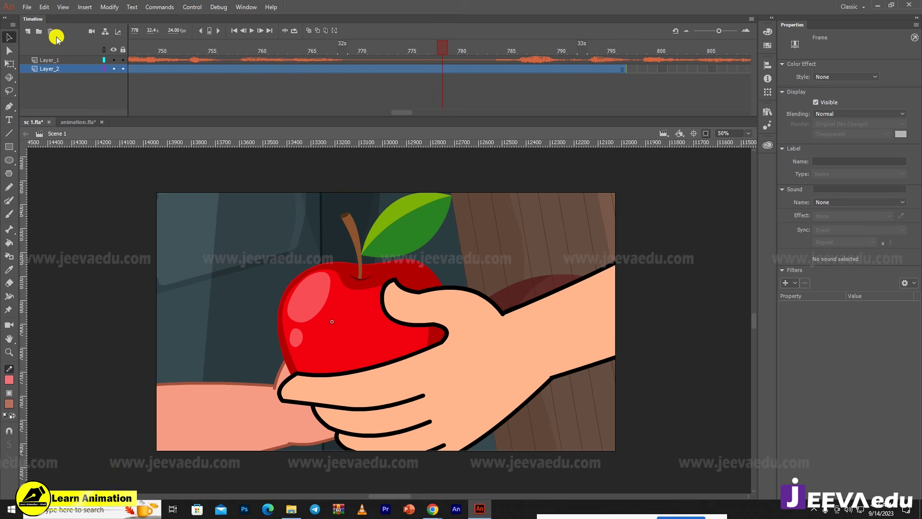
{"action": "left_click", "coordinate": [50, 31]}
{"action": "right_click", "coordinate": [73, 61]}
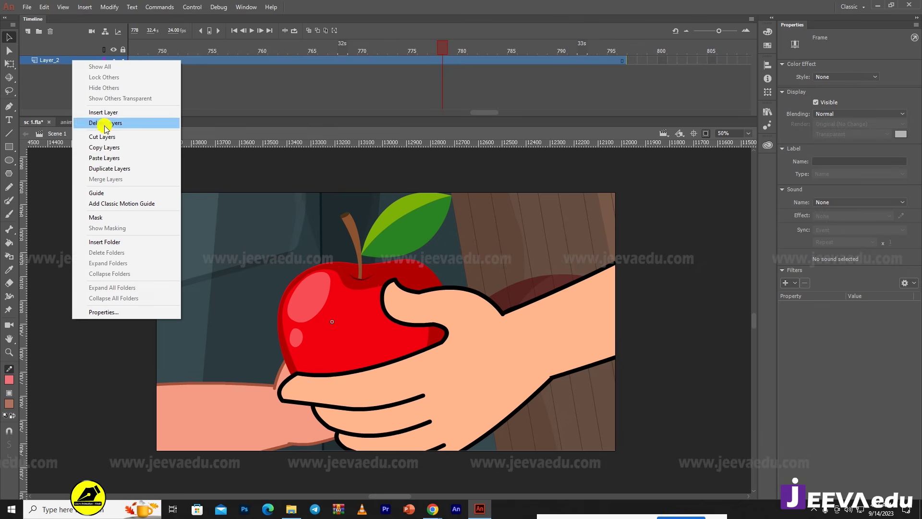
{"action": "left_click", "coordinate": [98, 158]}
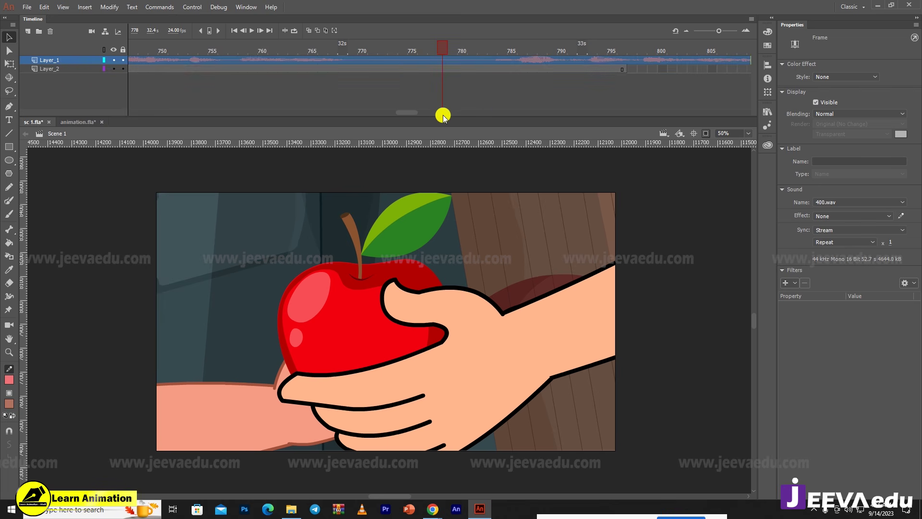
- Extend Layer_2 in Scene 1 to frame 1176 so it matches the length of the audio layer
{"action": "left_click_drag", "start_coordinate": [406, 115], "coordinate": [554, 116]}
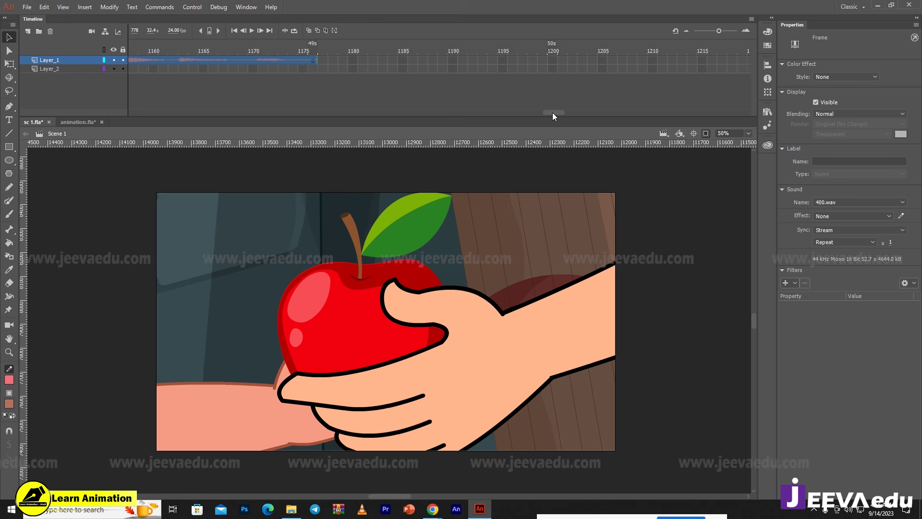
{"action": "left_click", "coordinate": [315, 69]}
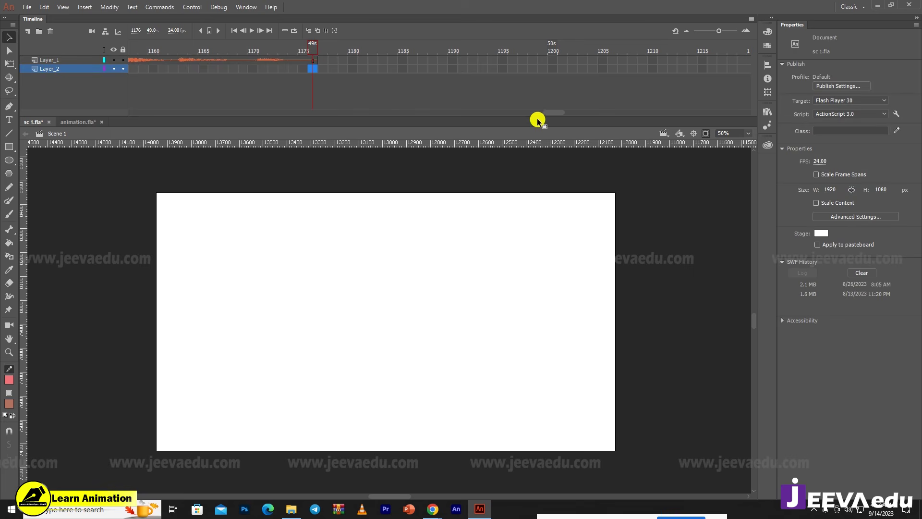
{"action": "key", "text": "F6"}
- Play the complete Scene 1 animation from frame 1 to the end to check it against the audio
{"action": "left_click_drag", "start_coordinate": [549, 114], "coordinate": [104, 119]}
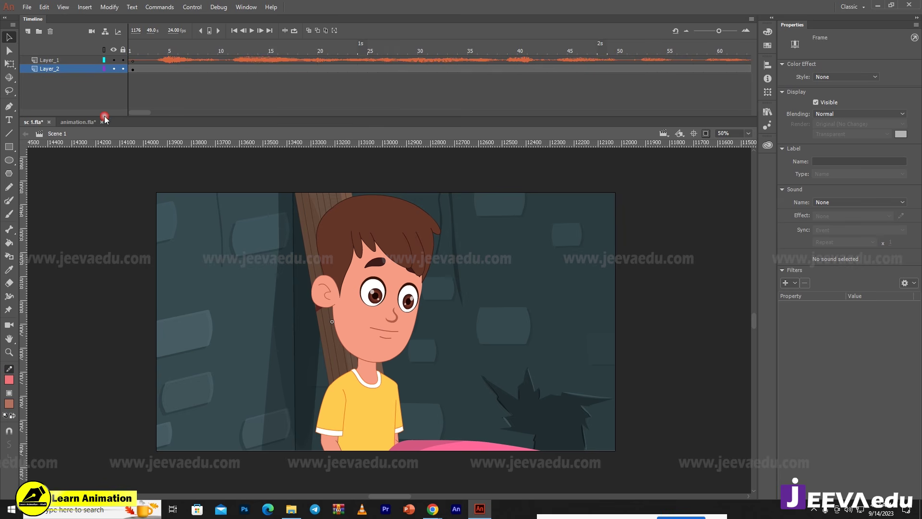
{"action": "left_click", "coordinate": [134, 60]}
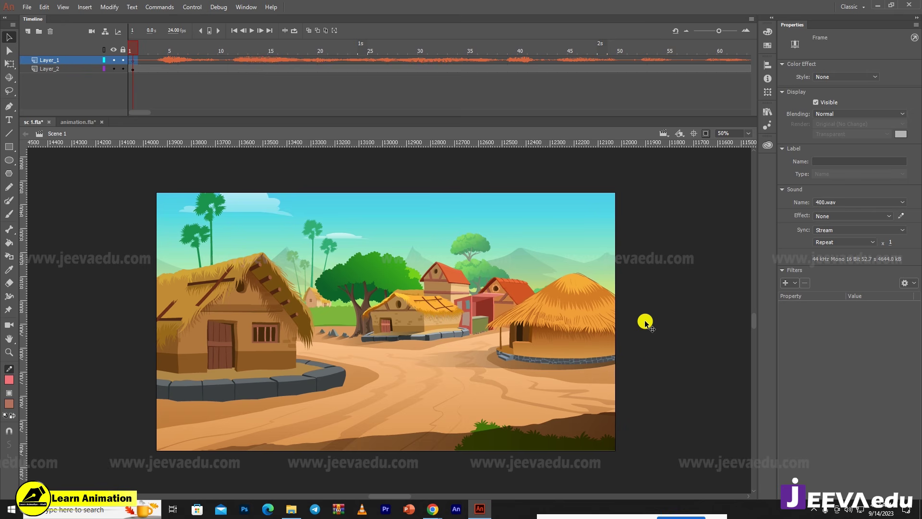
{"action": "left_click_drag", "start_coordinate": [485, 383], "coordinate": [489, 377]}
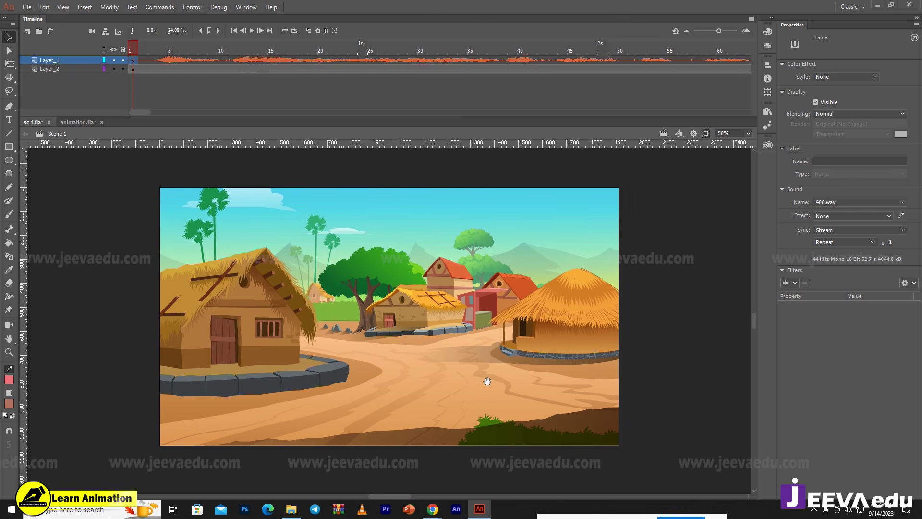
{"action": "left_click", "coordinate": [723, 453]}
{"action": "key", "text": "Return"}
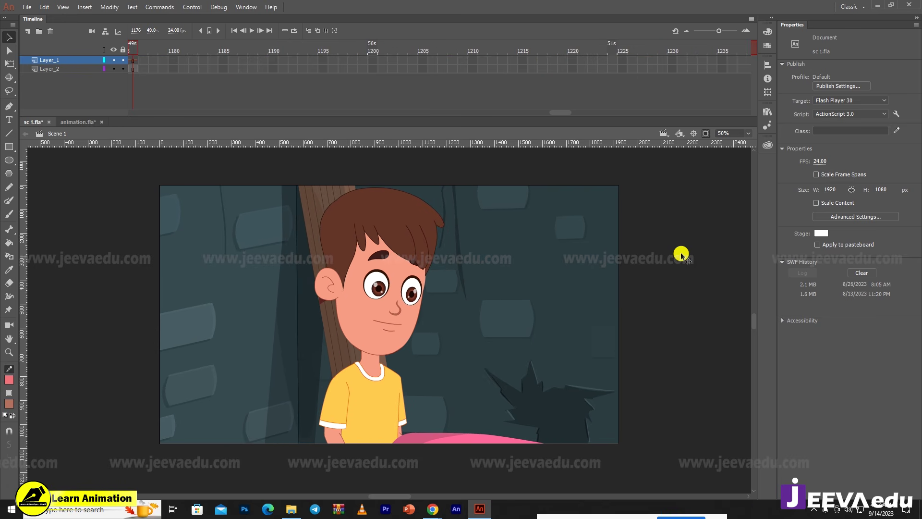
{"action": "left_click", "coordinate": [514, 93]}
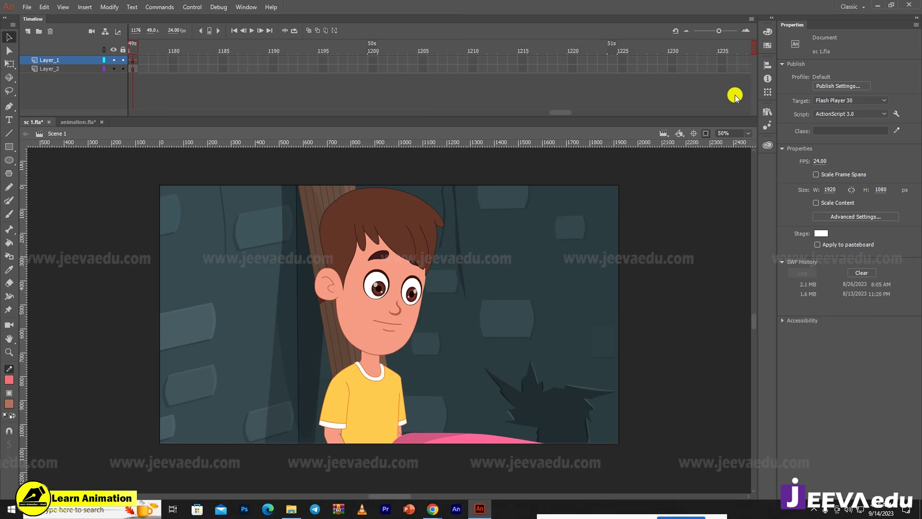
- Export the saved scene to the Desktop as the video sc 1.mov at 1920 × 1080, stopping at the last frame, with Adobe Media Encoder conversion
{"action": "left_click", "coordinate": [822, 87]}
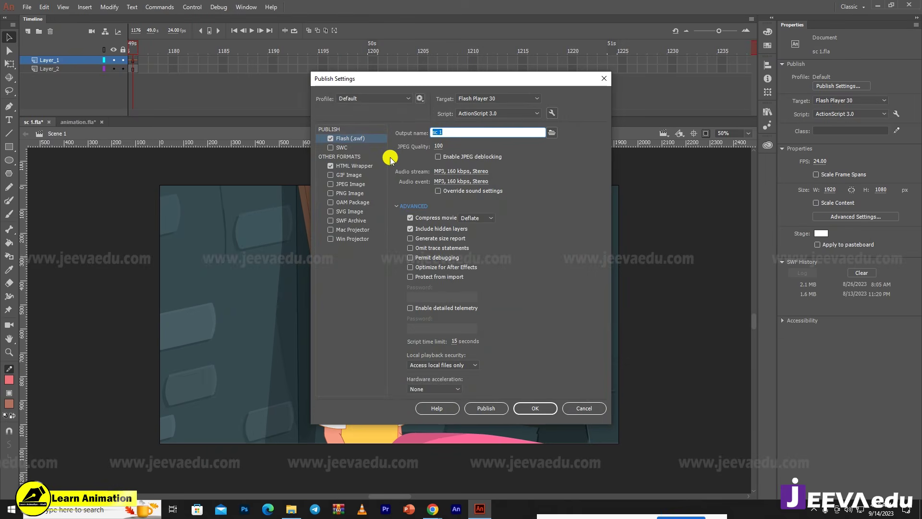
{"action": "left_click", "coordinate": [603, 82]}
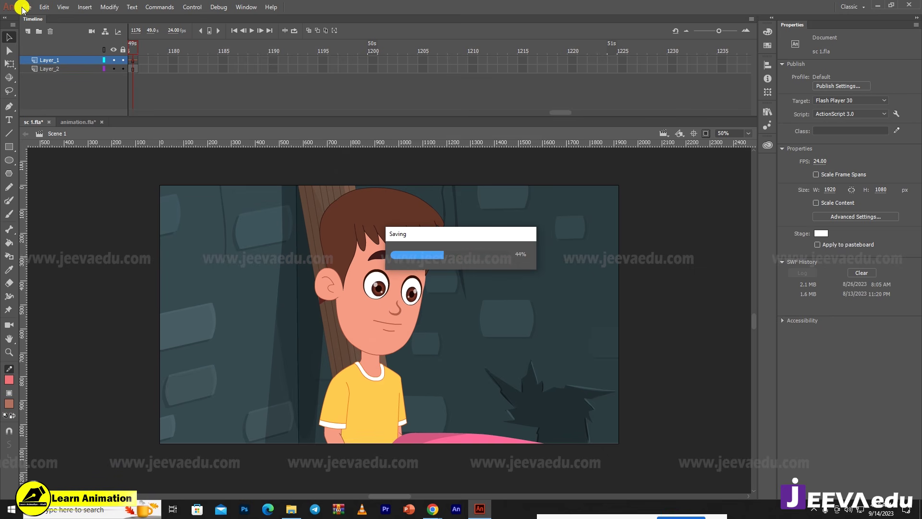
{"action": "left_click", "coordinate": [27, 8]}
{"action": "mouse_move", "coordinate": [73, 160]}
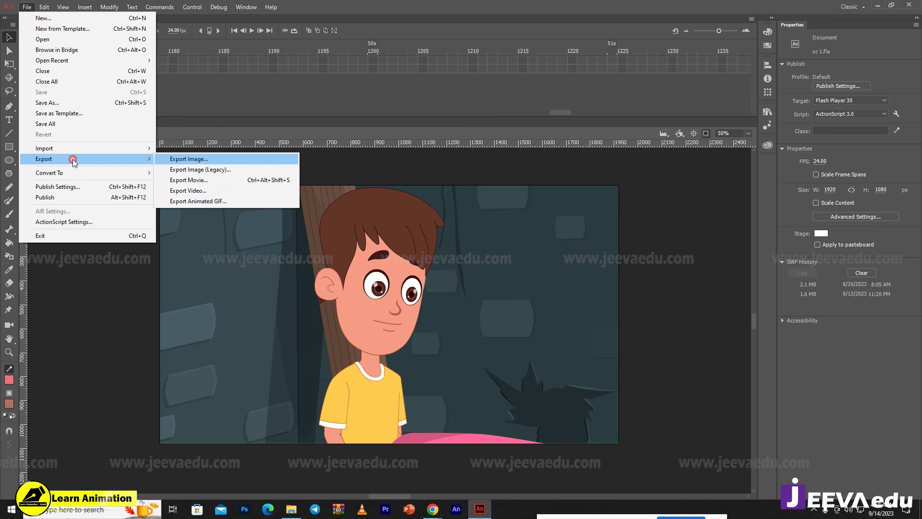
{"action": "left_click", "coordinate": [229, 191]}
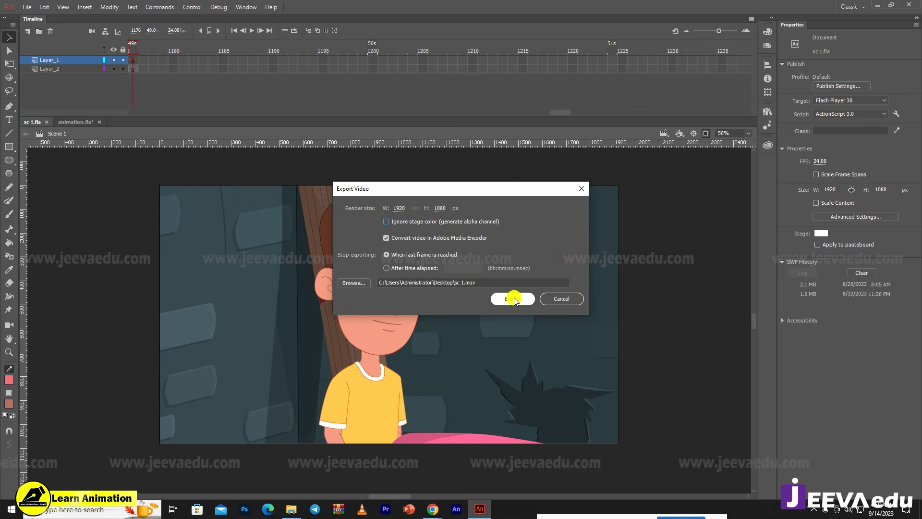
{"action": "left_click", "coordinate": [354, 283]}
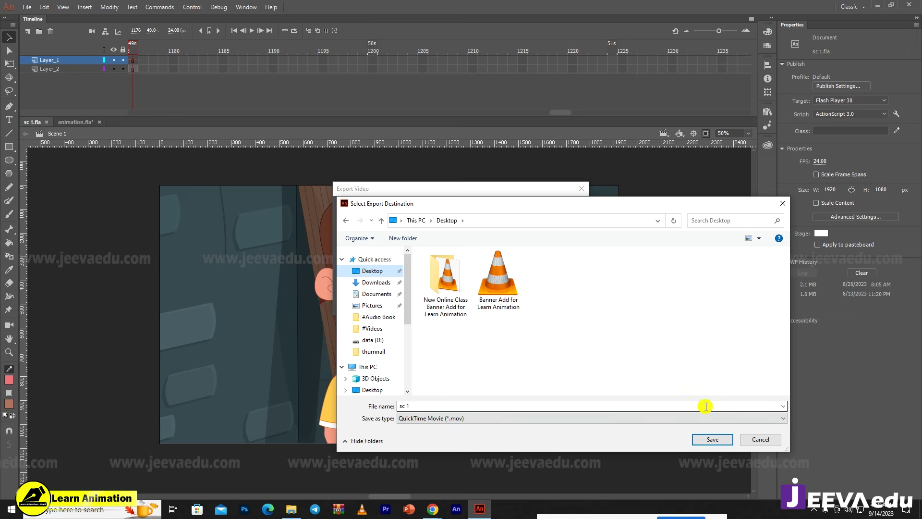
{"action": "left_click", "coordinate": [712, 439]}
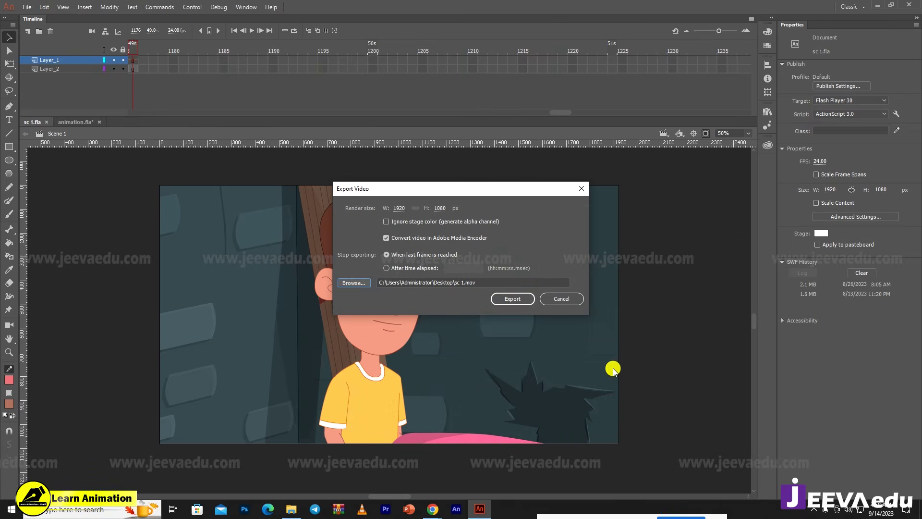
{"action": "left_click", "coordinate": [526, 301]}
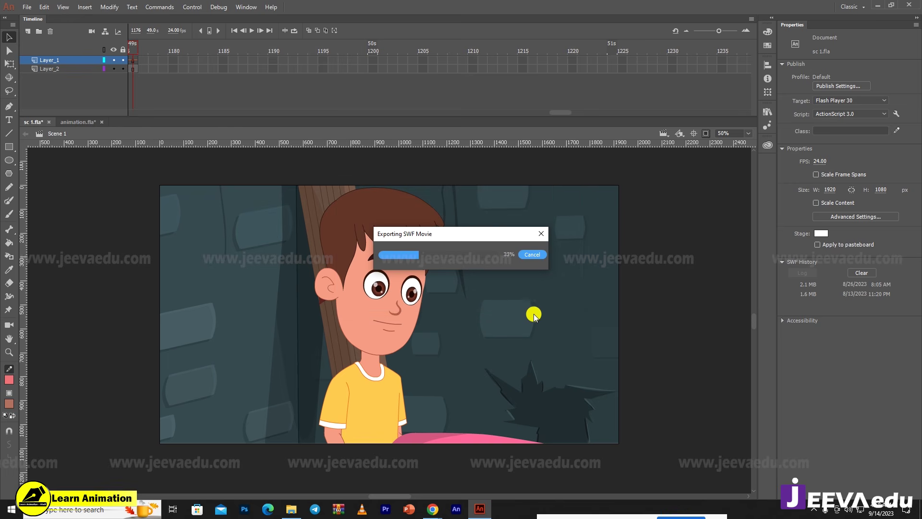